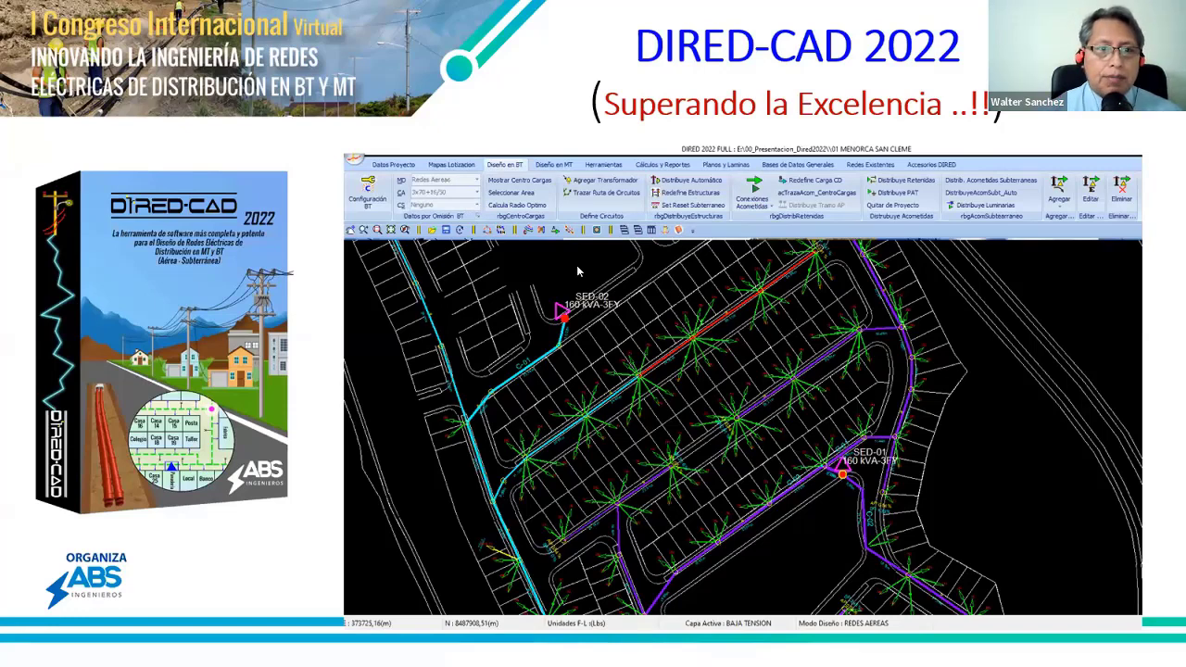
# Step: Step through the slides from the Google Earth comparison to the AutoCAD and DIRED-CAD comparison
pyautogui.click(820, 343)
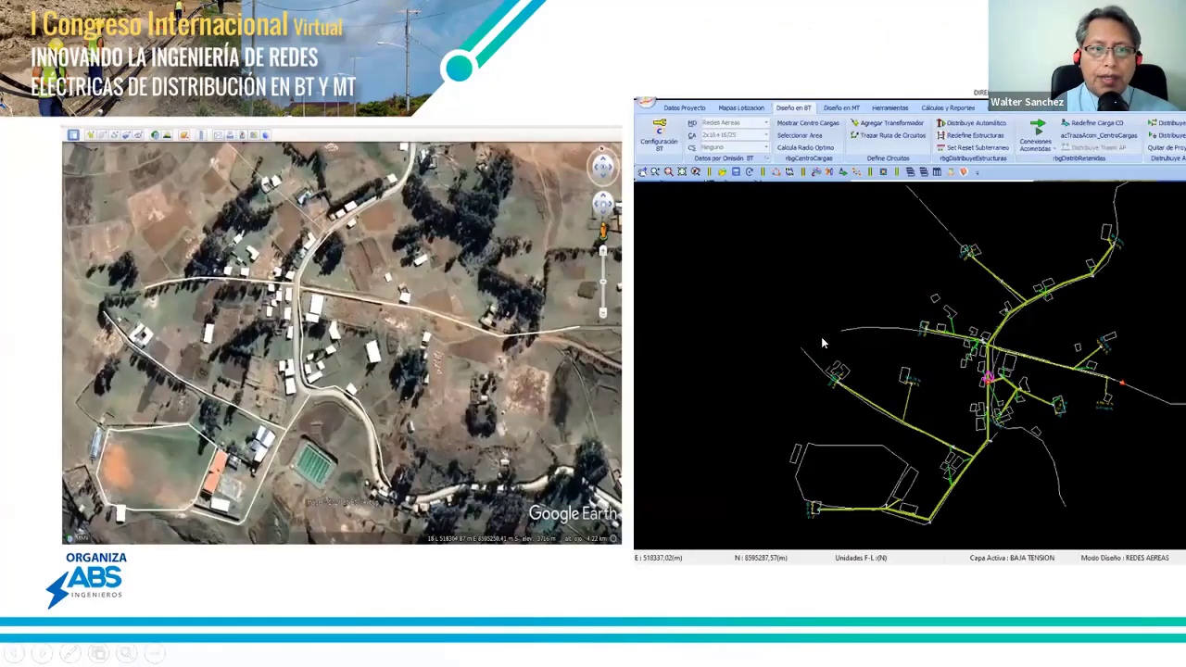
pyautogui.click(821, 343)
pyautogui.press('Left')
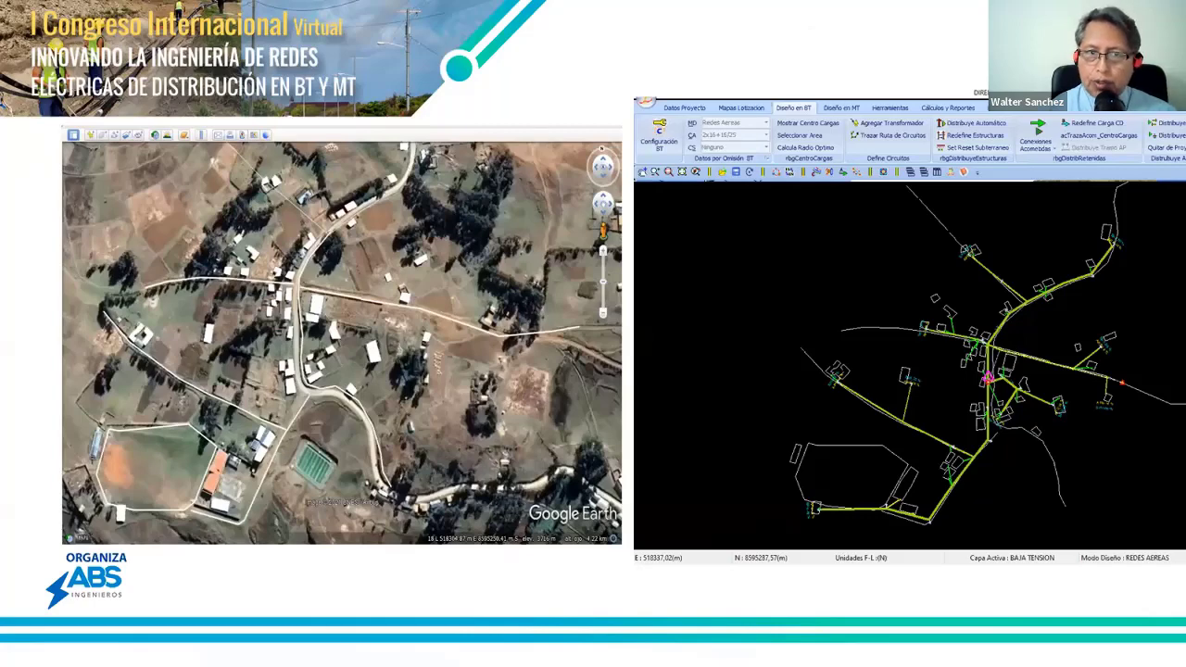
pyautogui.press('Home')
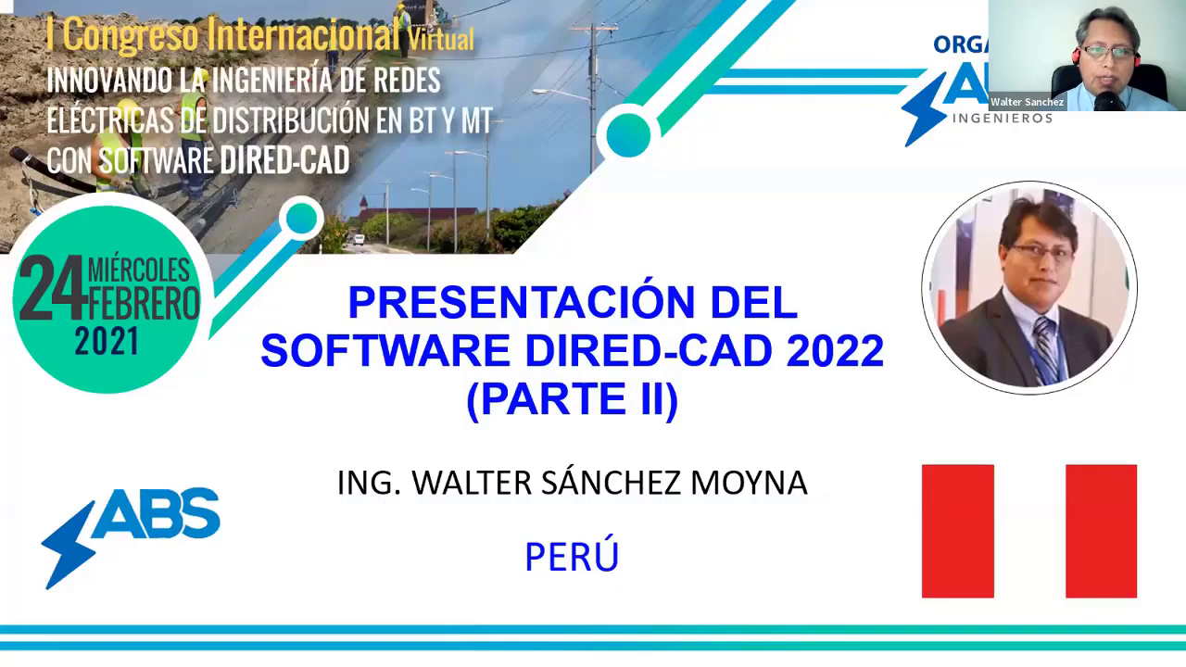
pyautogui.press('Right')
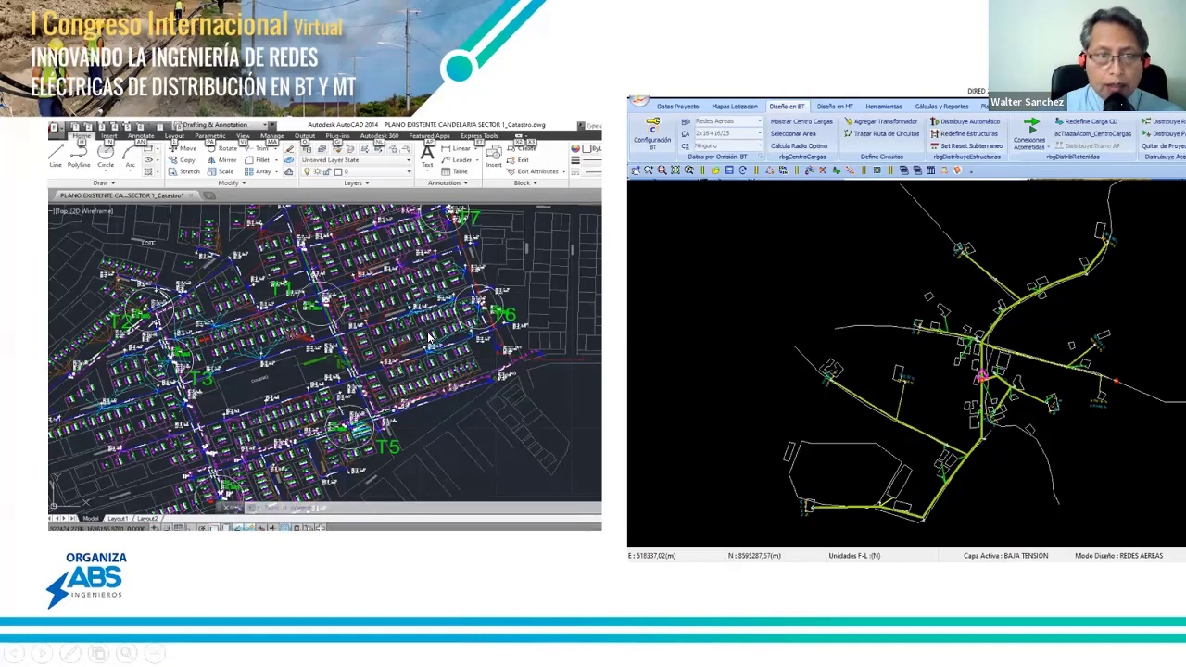
# Step: Glance at the closing slide, end the slideshow and switch to the DIRED-CAD project window
pyautogui.press('Right')
pyautogui.press('Left')
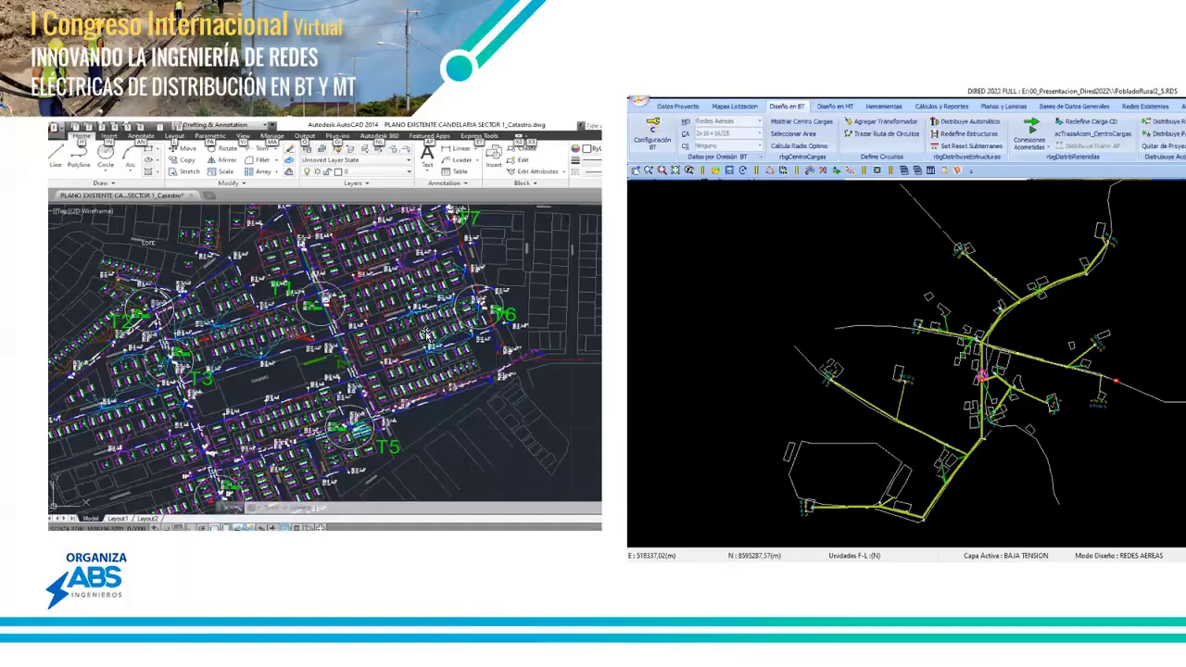
pyautogui.press('Escape')
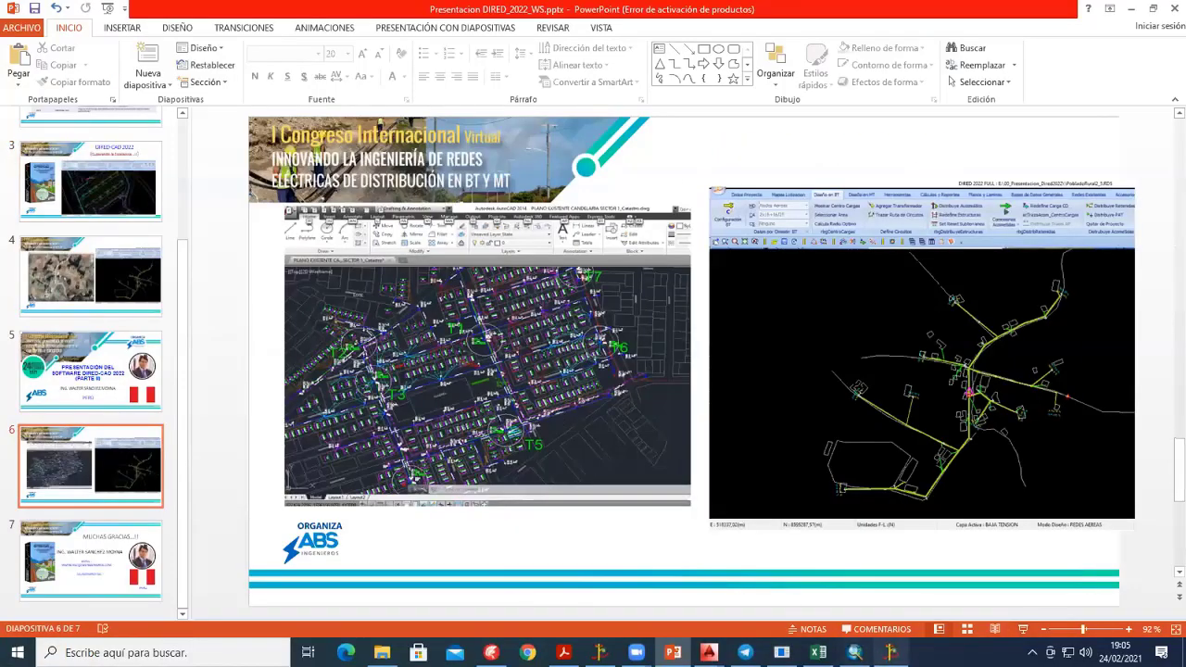
pyautogui.hotkey('alt', 'Tab')
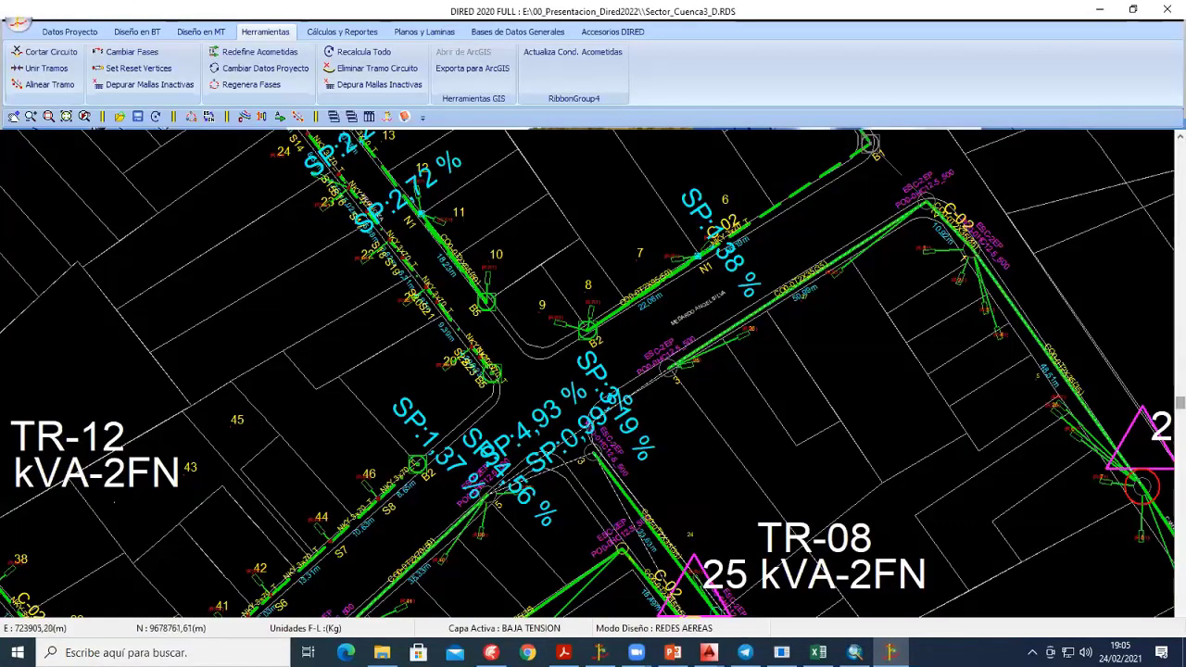
# Step: Bring up the SECTOR 1 - copia.dwg plan and centre it on transformer zones T1–T6
pyautogui.click(531, 584)
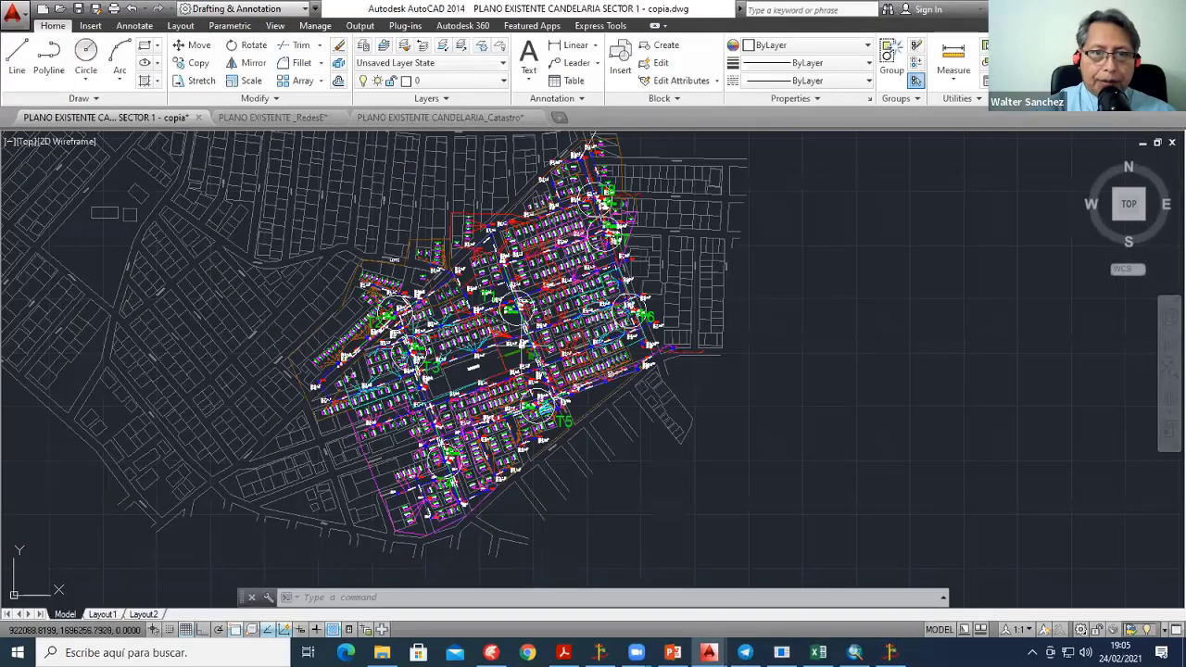
pyautogui.scroll(3, 427, 291)
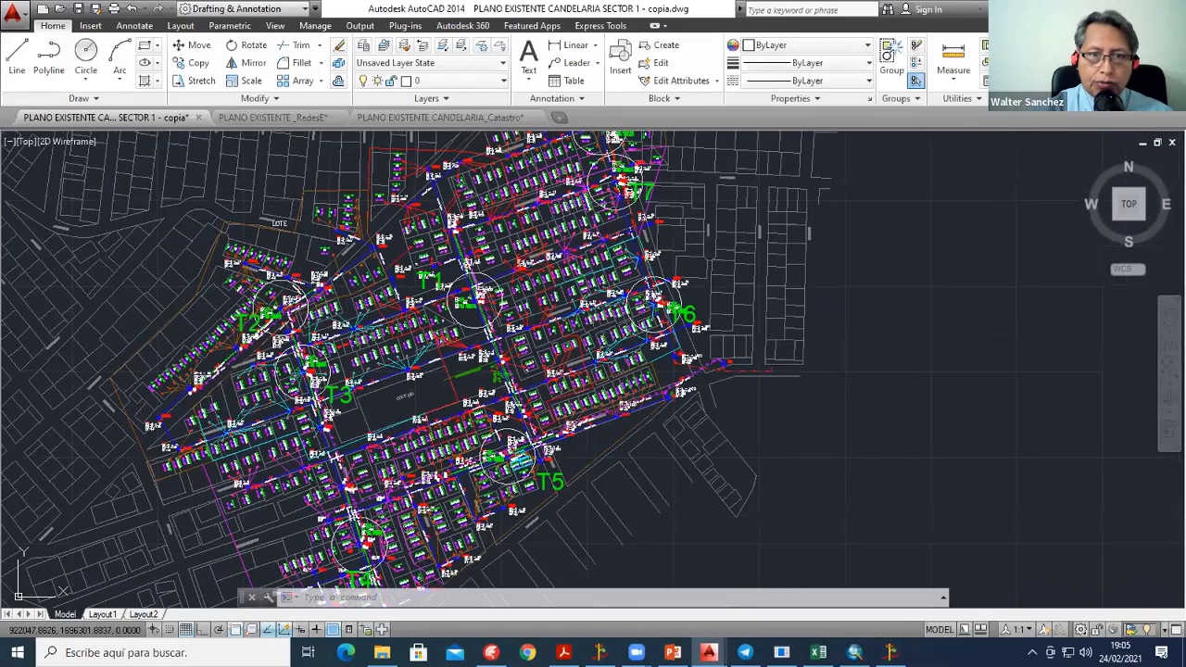
pyautogui.scroll(-1, 591, 323)
pyautogui.moveTo(570, 333)
pyautogui.mouseDown(button='middle')
pyautogui.moveTo(650, 348)
pyautogui.moveTo(673, 289)
pyautogui.mouseUp(button='middle')
pyautogui.scroll(2, 650, 349)
pyautogui.scroll(-2, 649, 348)
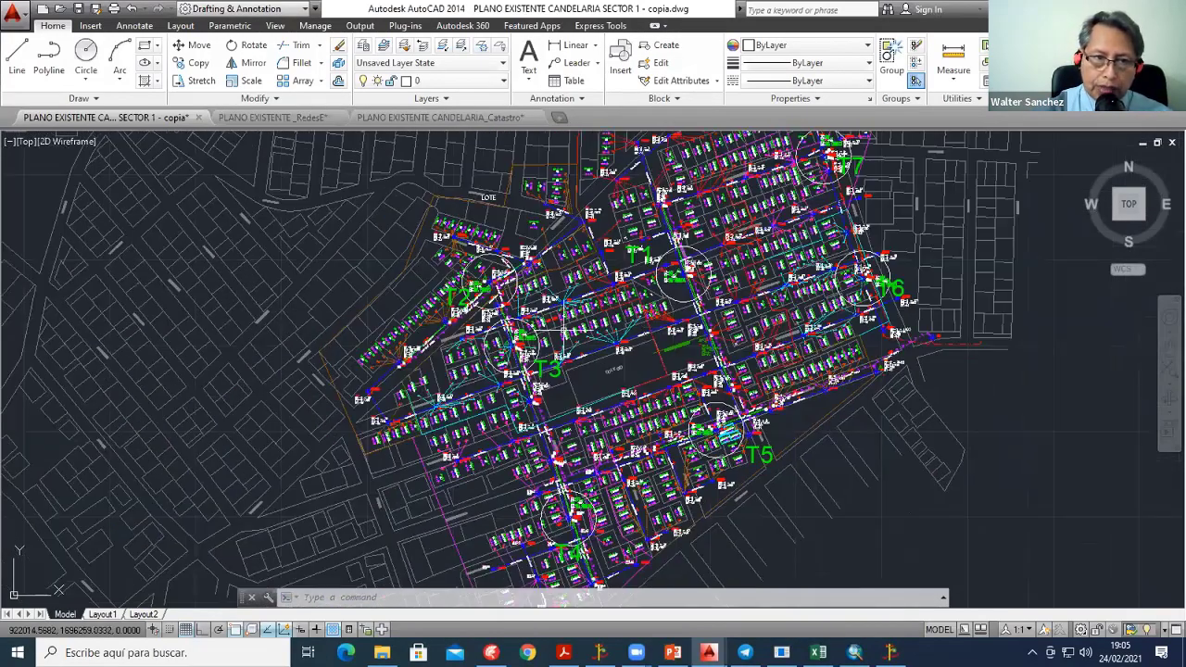
pyautogui.moveTo(660, 329)
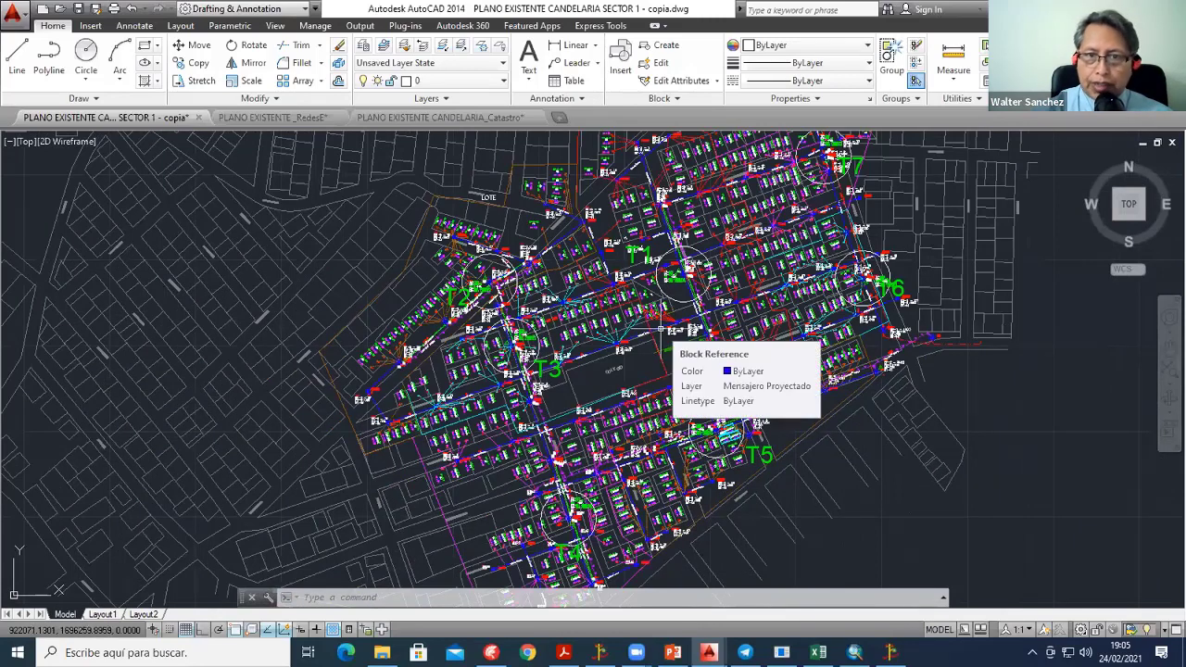
# Step: Zoom in and out to inspect the transformer zones on the Sector 1 plan
pyautogui.scroll(-2, 559, 326)
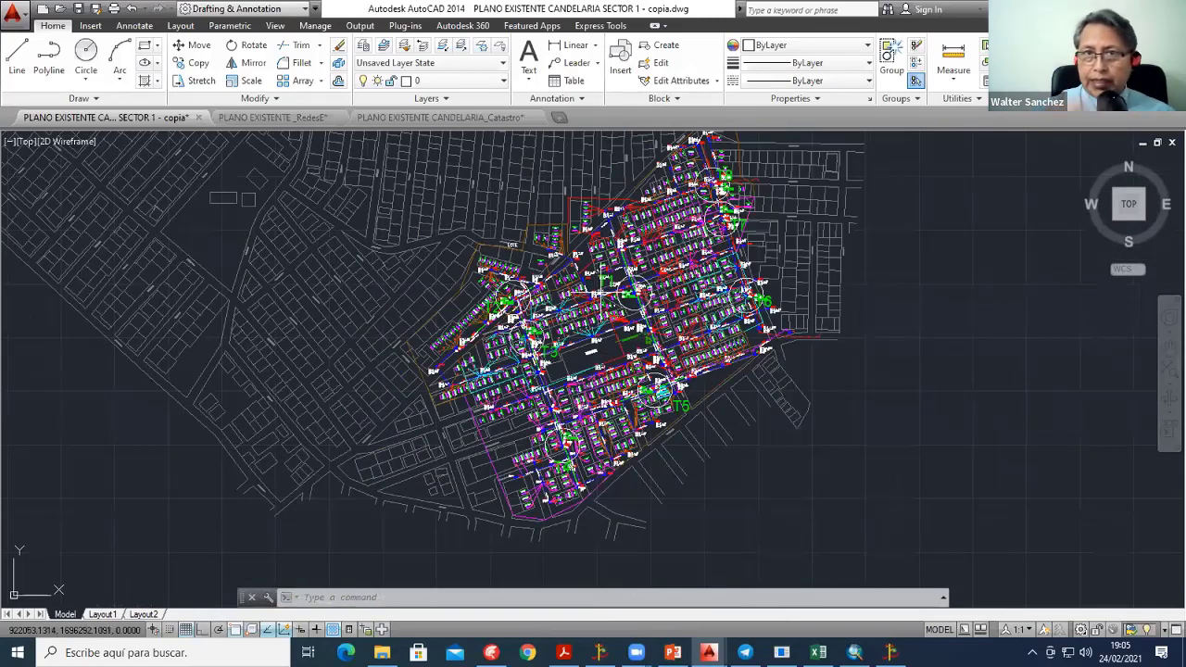
pyautogui.scroll(2, 602, 295)
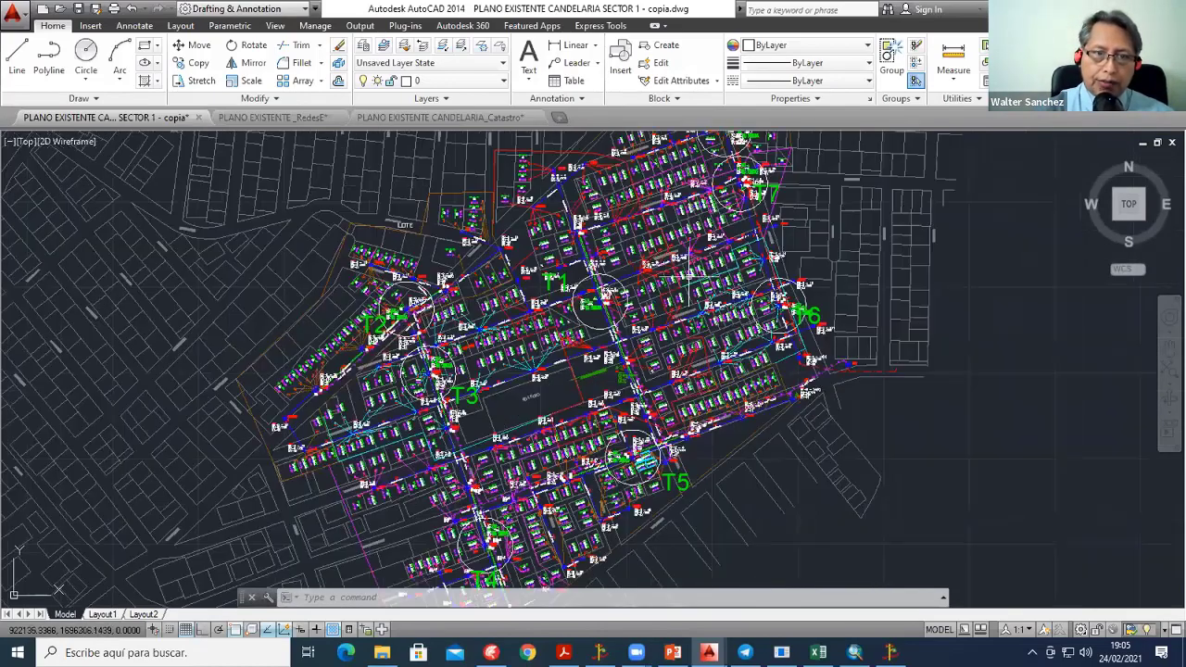
pyautogui.scroll(2, 626, 328)
pyautogui.scroll(-2, 626, 330)
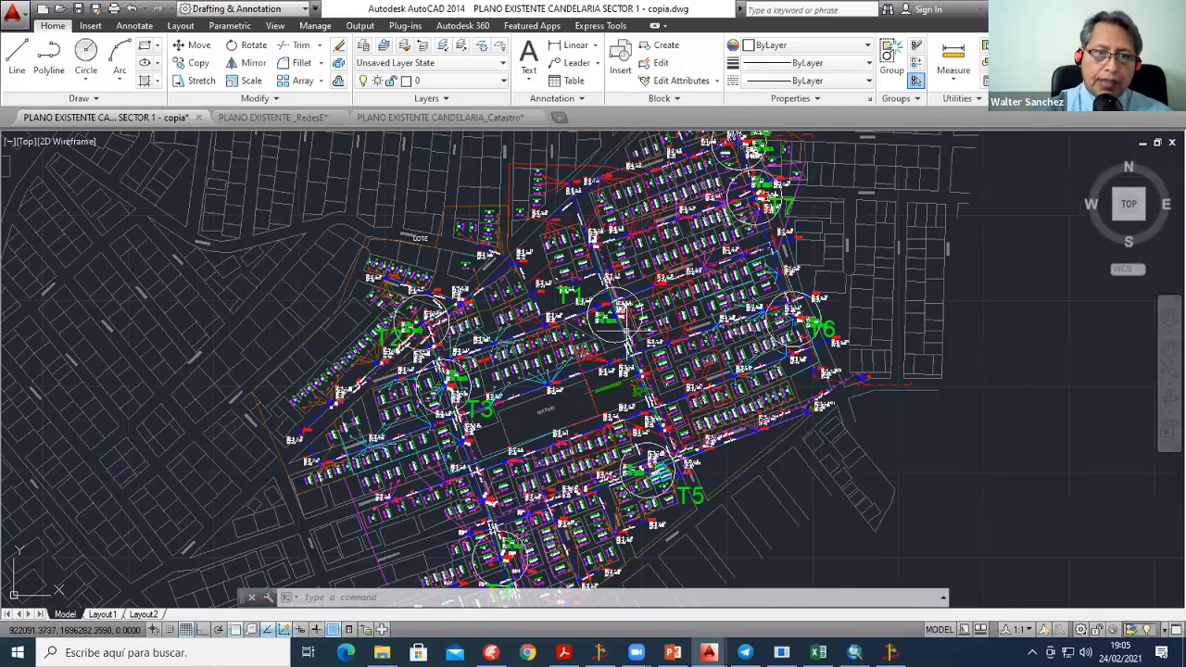
pyautogui.scroll(-1, 626, 329)
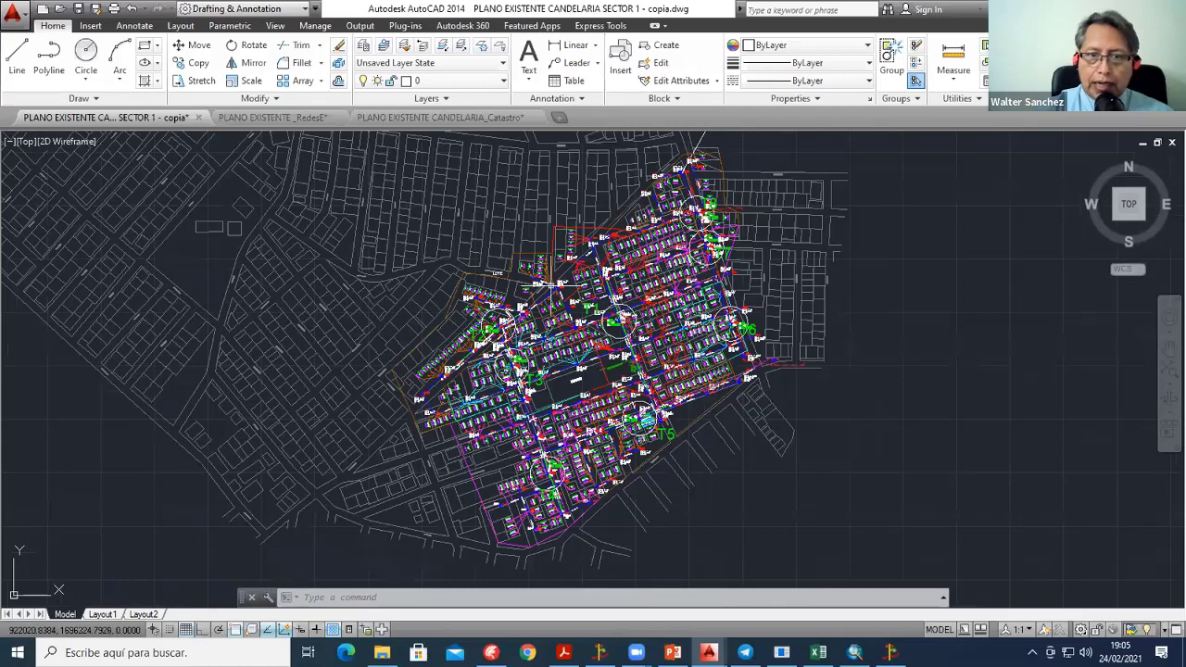
pyautogui.scroll(2, 552, 286)
pyautogui.scroll(1, 552, 286)
pyautogui.scroll(3, 525, 361)
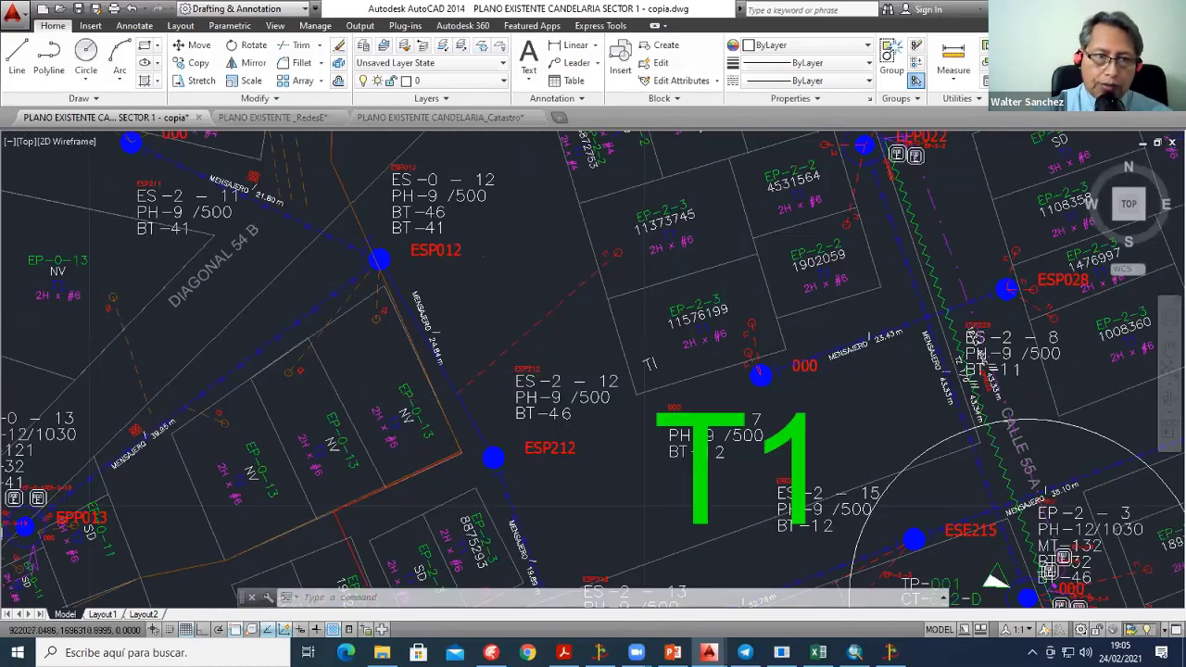
pyautogui.scroll(-6, 387, 385)
pyautogui.scroll(-2, 388, 384)
# Step: Pan the plan toward the lower right, then nudge it up and left
pyautogui.moveTo(387, 385); pyautogui.dragTo(713, 481, button='middle')
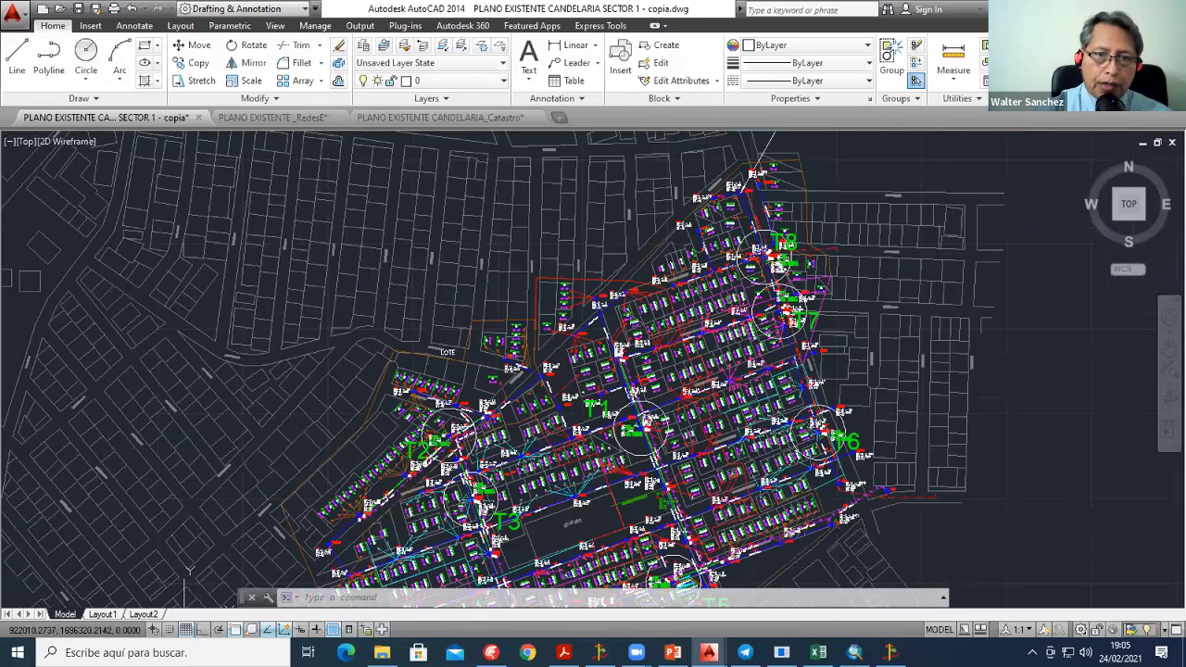
pyautogui.scroll(3, 550, 337)
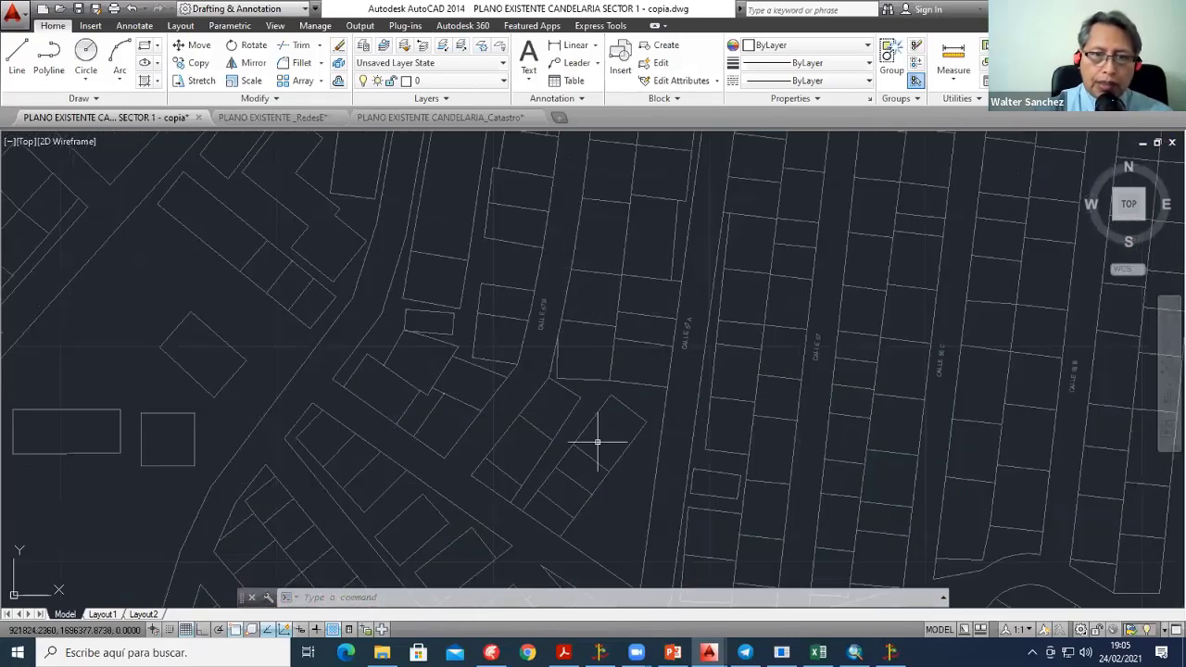
pyautogui.scroll(2, 519, 380)
pyautogui.scroll(-2, 448, 328)
pyautogui.scroll(1, 450, 326)
pyautogui.scroll(-3, 452, 326)
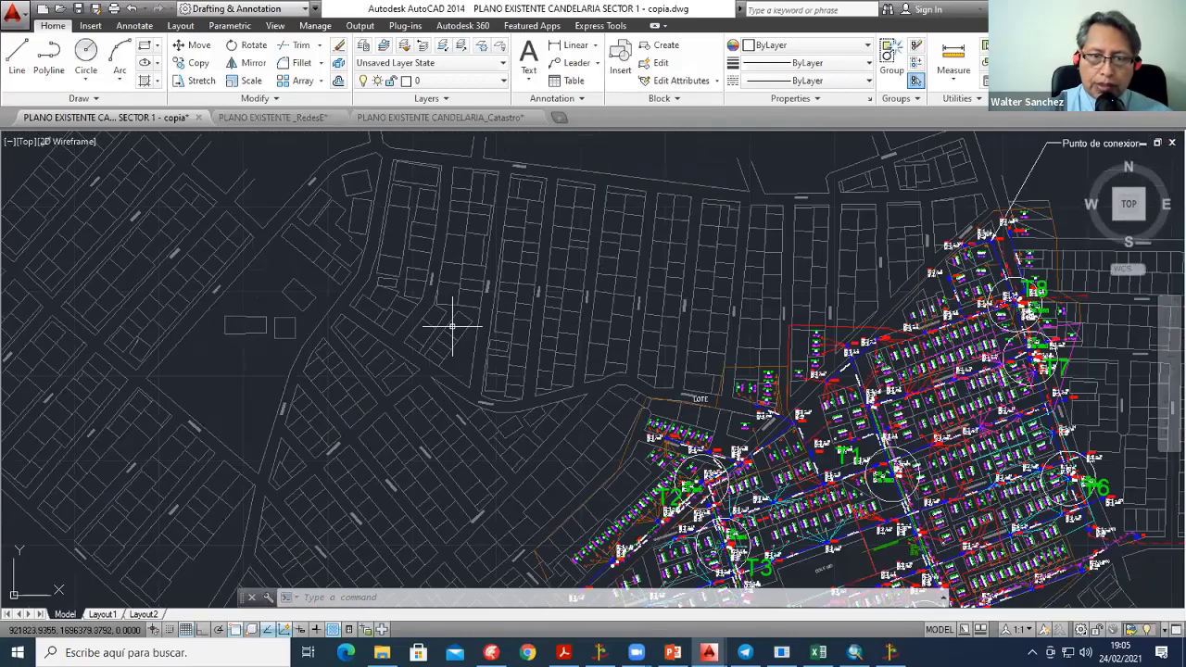
pyautogui.moveTo(454, 326); pyautogui.dragTo(379, 249, button='middle')
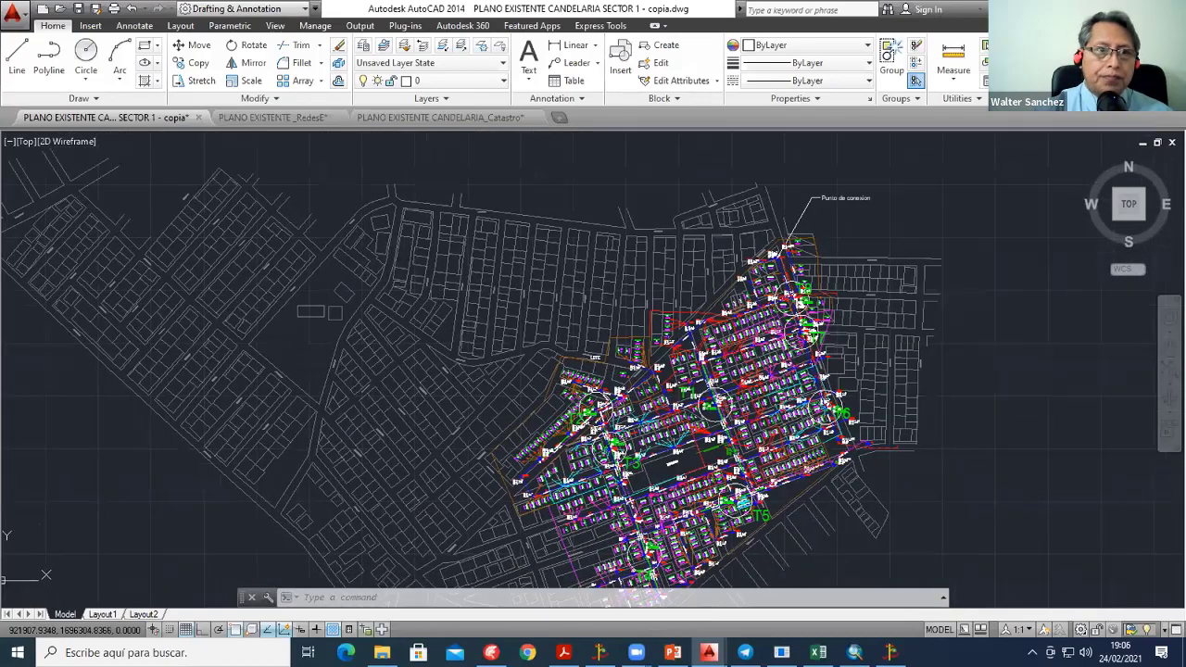
# Step: Look over the PLANO EXISTENTE_RedesE network drawing, then return to the Sector 1 copy
pyautogui.click(292, 123)
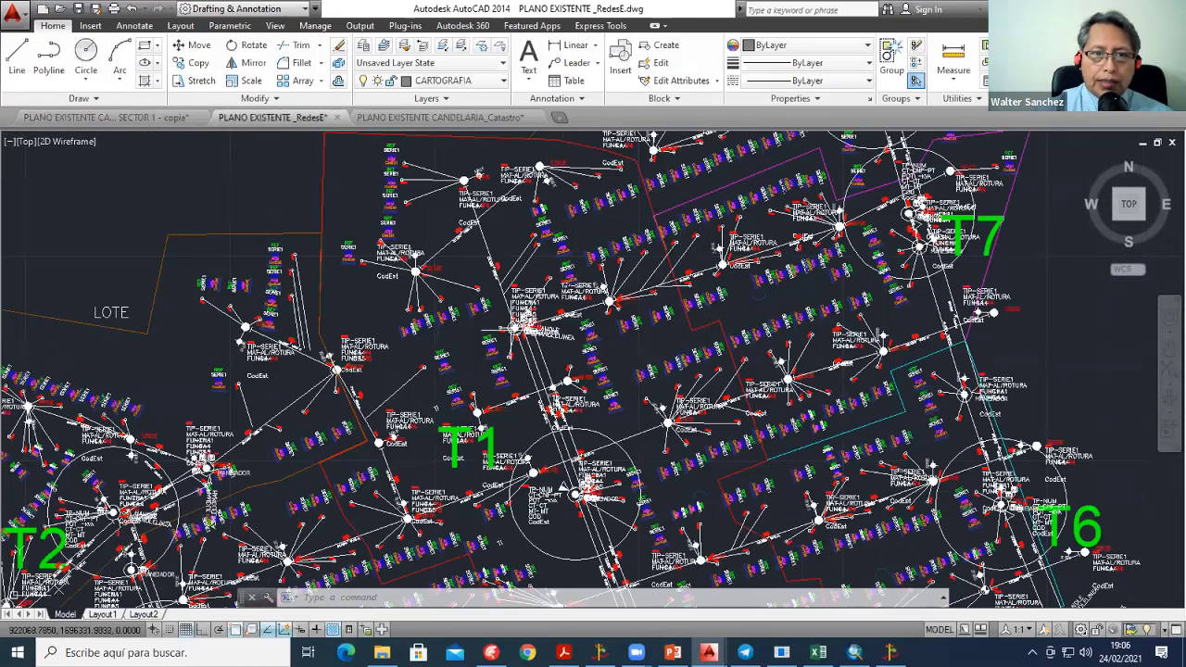
pyautogui.scroll(-3, 508, 330)
pyautogui.moveTo(533, 368); pyautogui.dragTo(491, 296, button='middle')
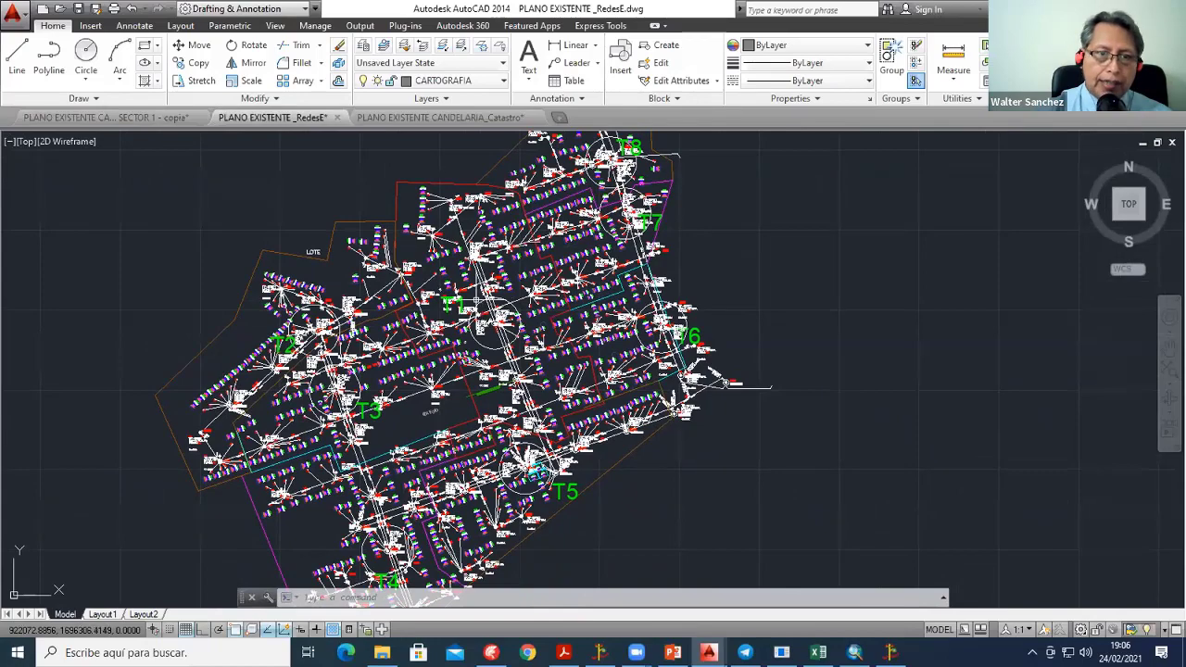
pyautogui.click(155, 118)
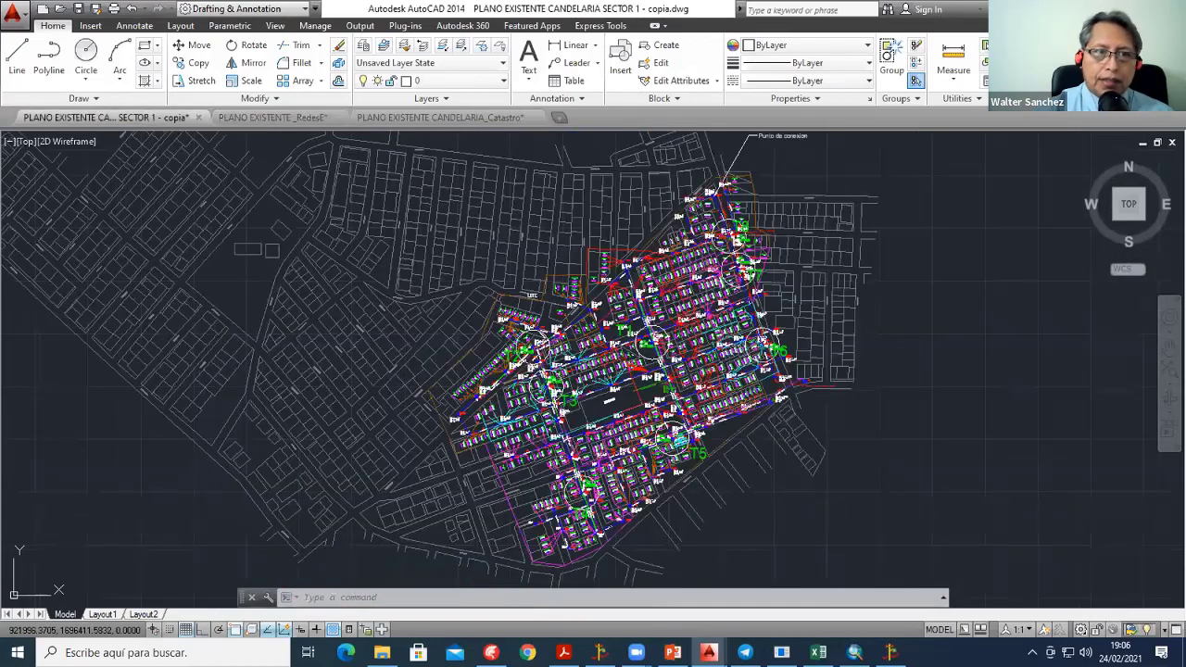
# Step: Preview the PLANO EXISTENTE CANDELARIA_Catastro drawing, zooming in and out
pyautogui.click(440, 117)
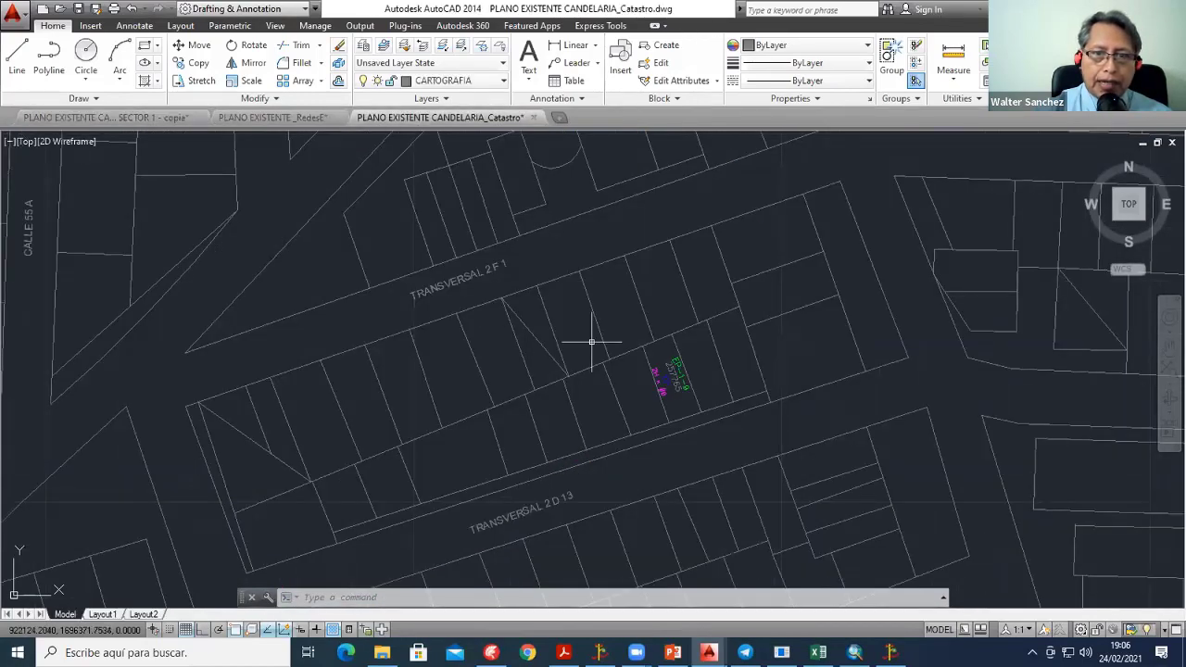
pyautogui.scroll(-5, 591, 343)
pyautogui.scroll(-5, 575, 354)
pyautogui.scroll(2, 558, 362)
pyautogui.scroll(4, 558, 363)
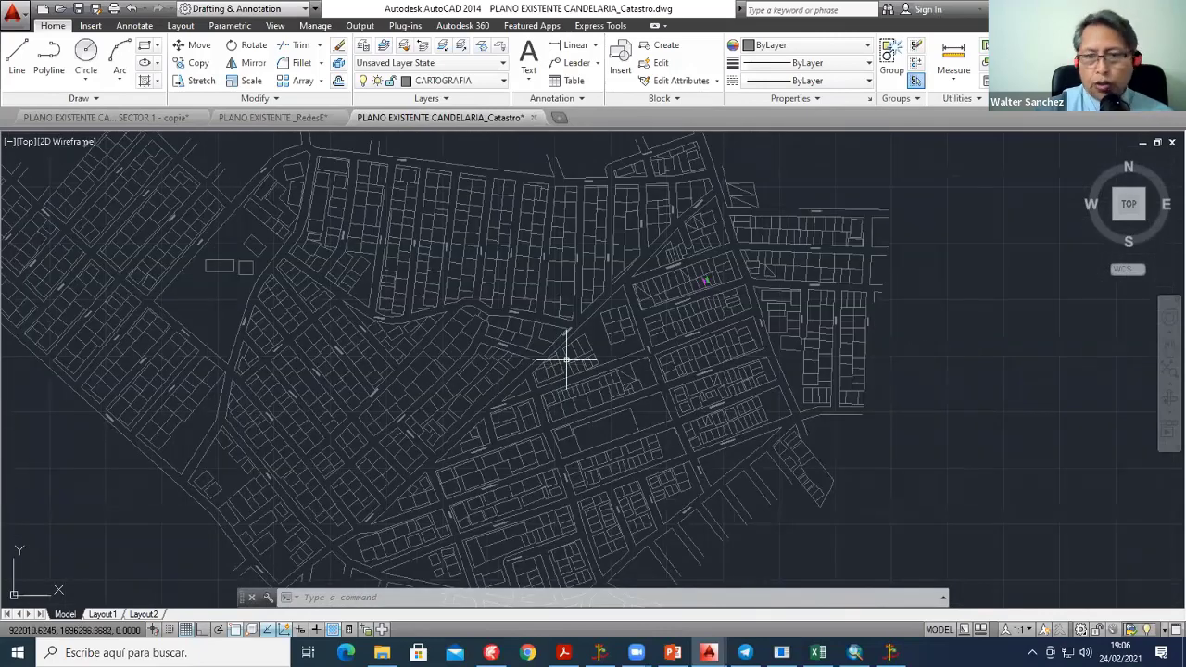
pyautogui.scroll(-2, 604, 351)
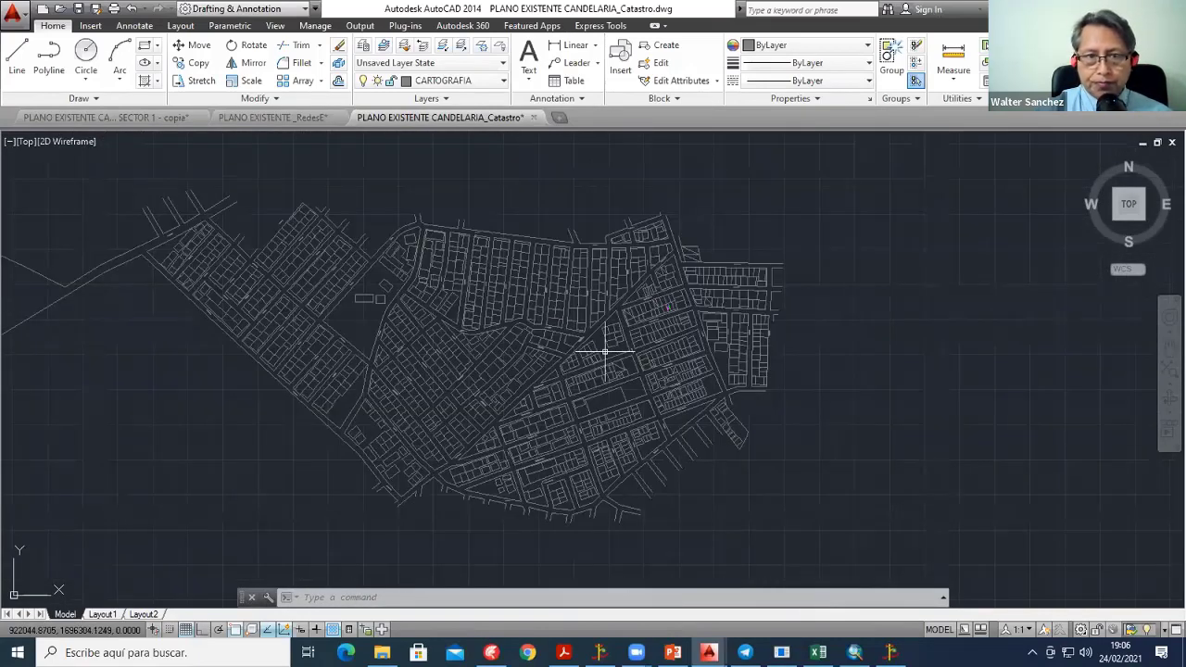
pyautogui.scroll(2, 398, 305)
# Step: Return to the RedesE network drawing and zoom around its lines
pyautogui.click(270, 117)
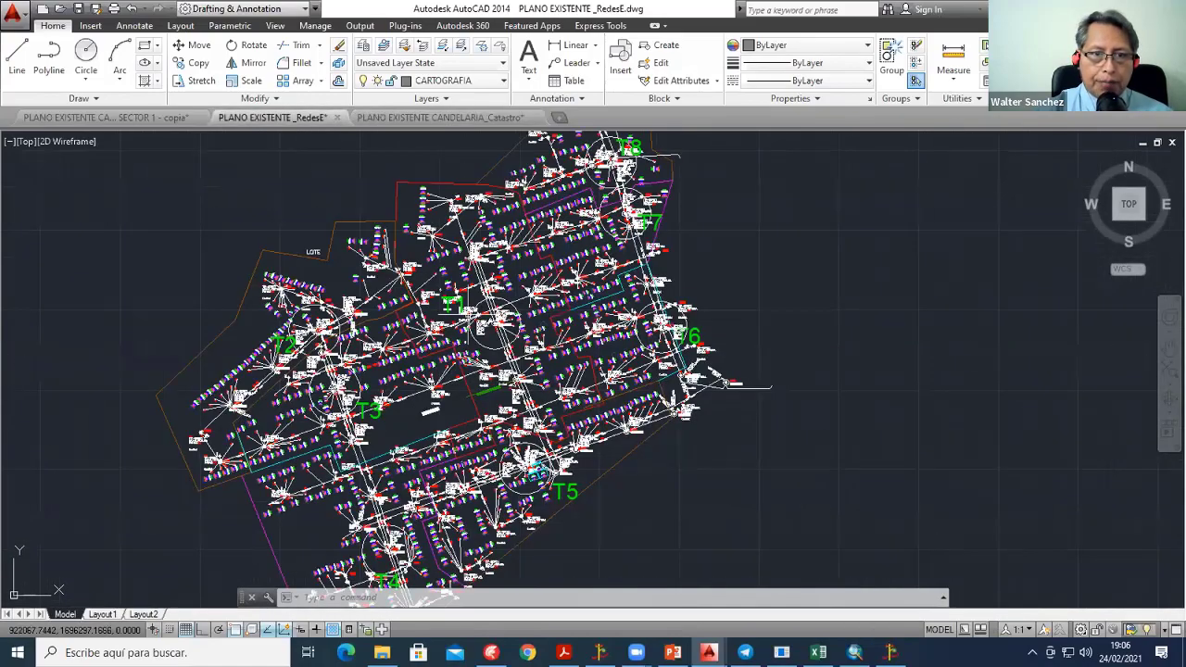
pyautogui.scroll(3, 459, 310)
pyautogui.scroll(3, 458, 311)
pyautogui.scroll(3, 459, 310)
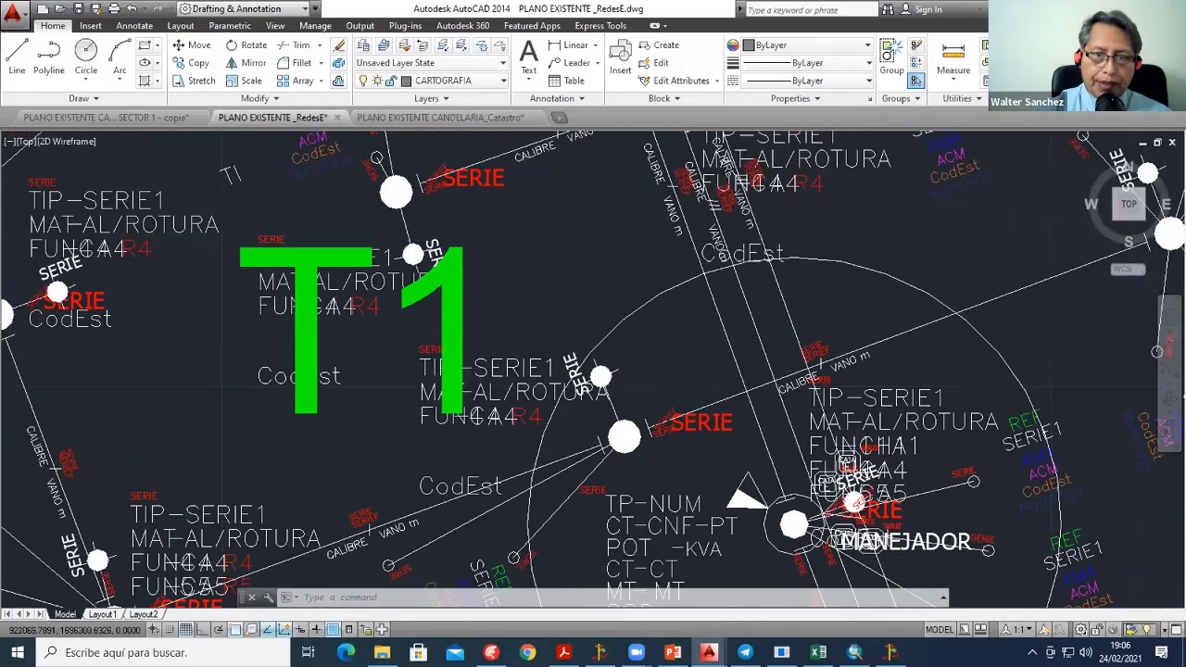
pyautogui.scroll(-2, 343, 556)
pyautogui.scroll(-1, 343, 556)
pyautogui.scroll(-1, 343, 555)
pyautogui.scroll(-1, 343, 556)
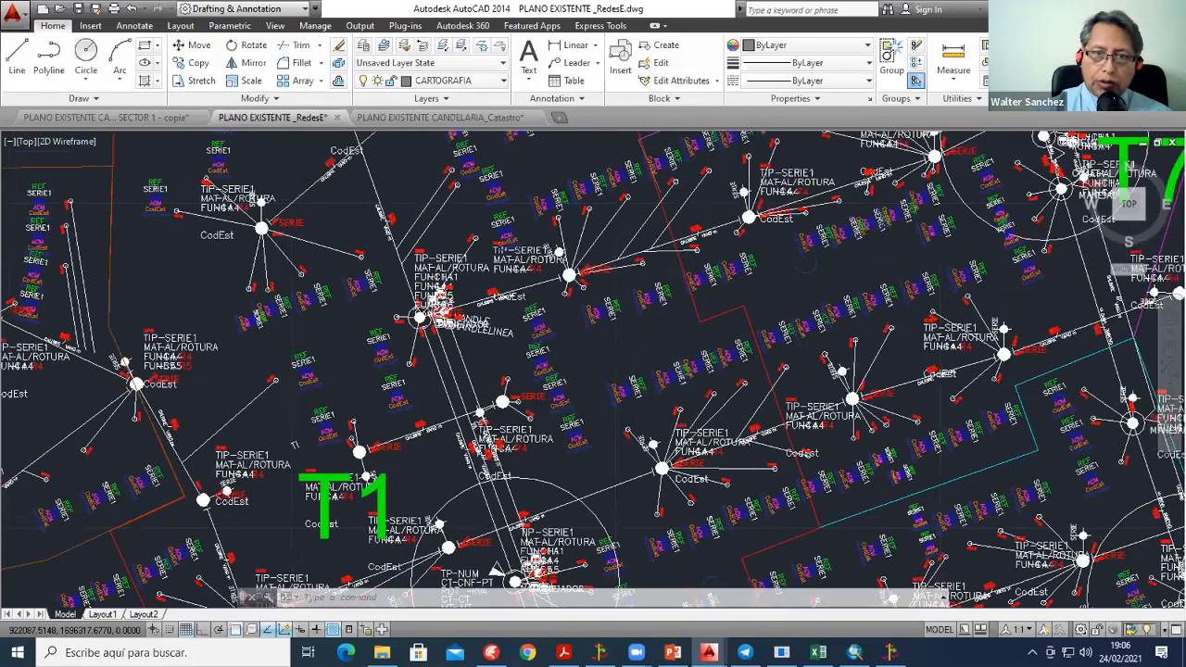
pyautogui.scroll(2, 542, 338)
pyautogui.scroll(-2, 533, 332)
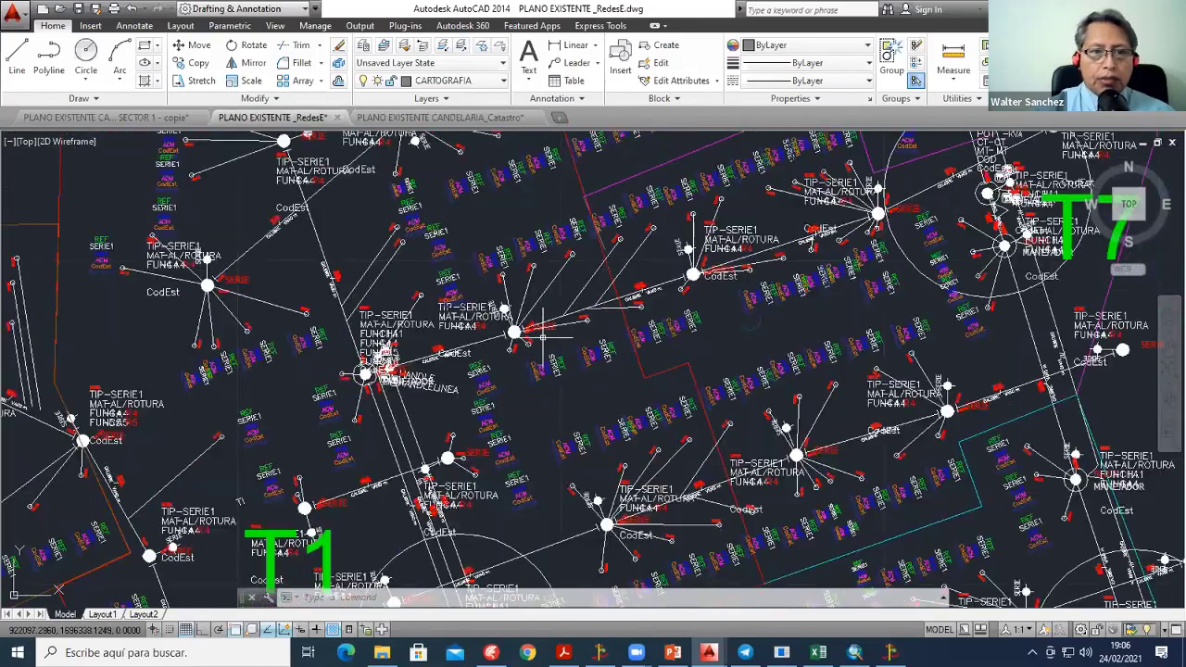
pyautogui.scroll(-4, 543, 338)
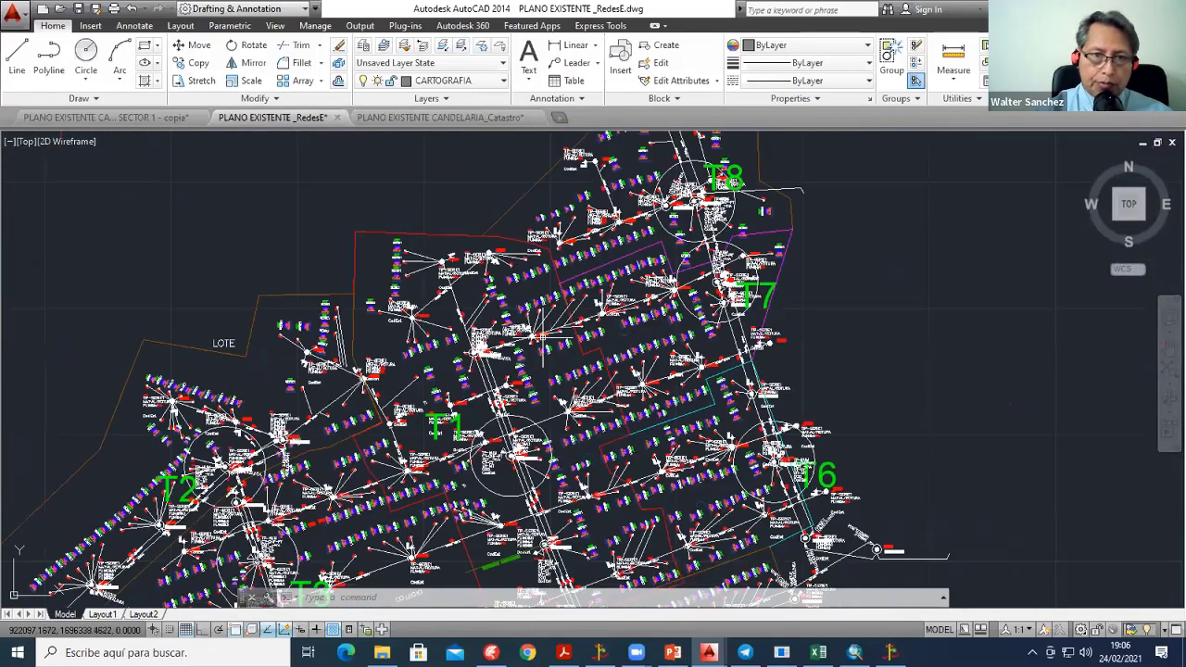
pyautogui.scroll(-3, 542, 336)
pyautogui.scroll(1, 535, 328)
pyautogui.scroll(-1, 535, 328)
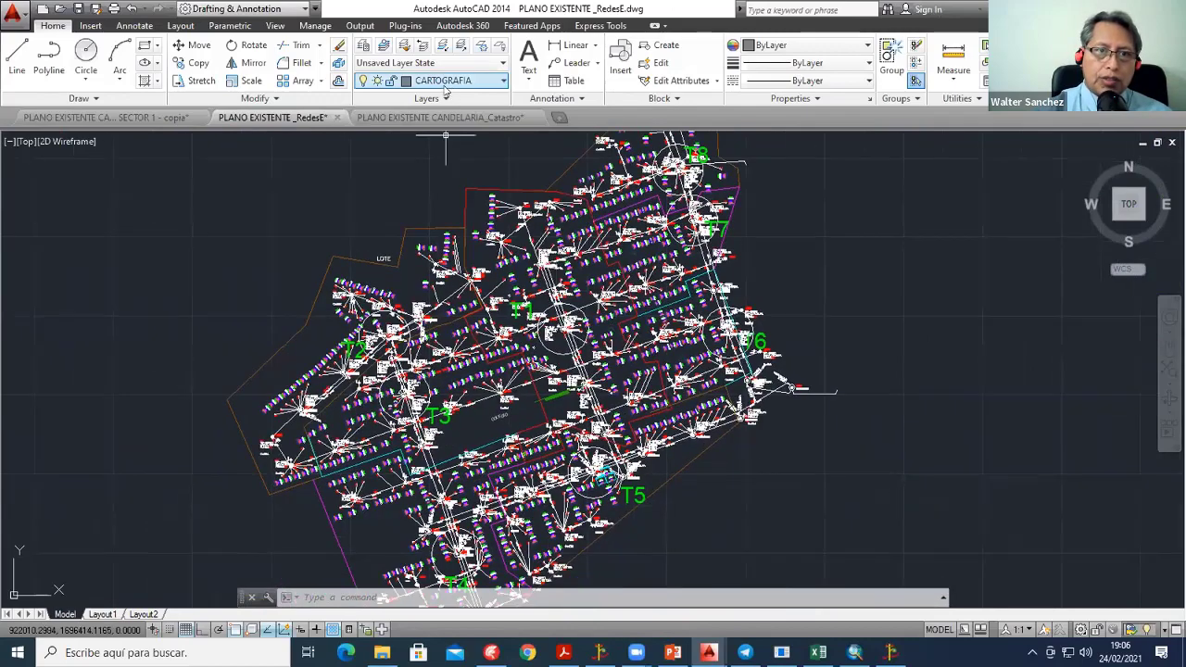
# Step: Check the layer list unchanged, then pan across the lots of the Candelaria cadastre drawing
pyautogui.click(446, 84)
pyautogui.click(208, 214)
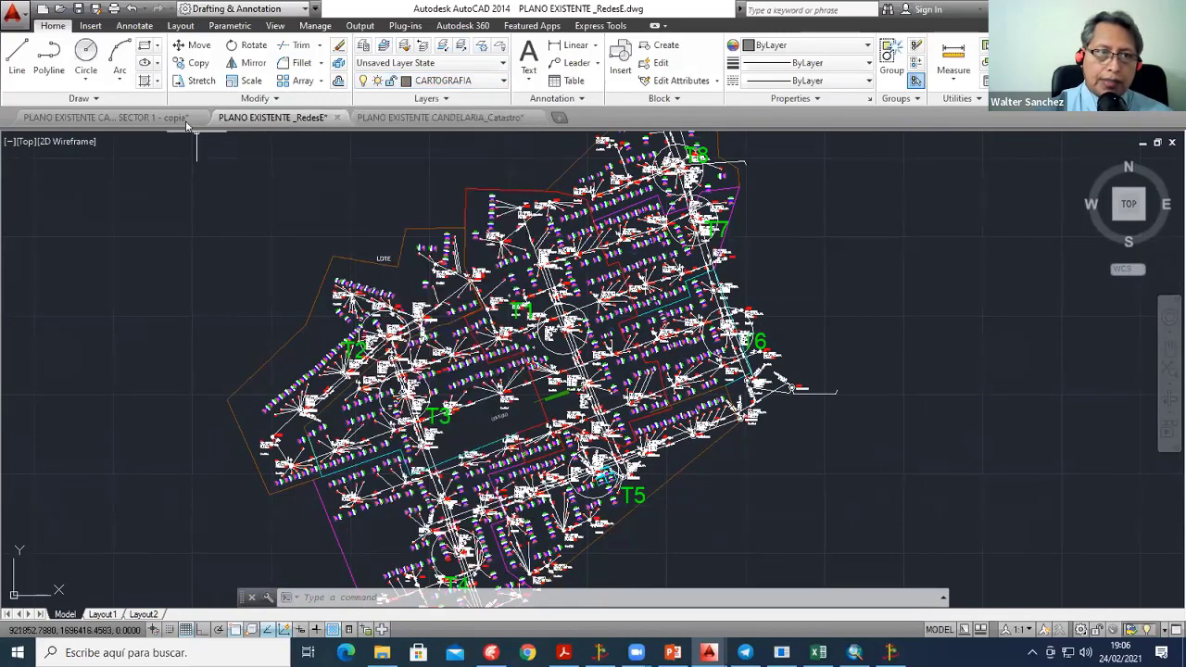
pyautogui.click(414, 119)
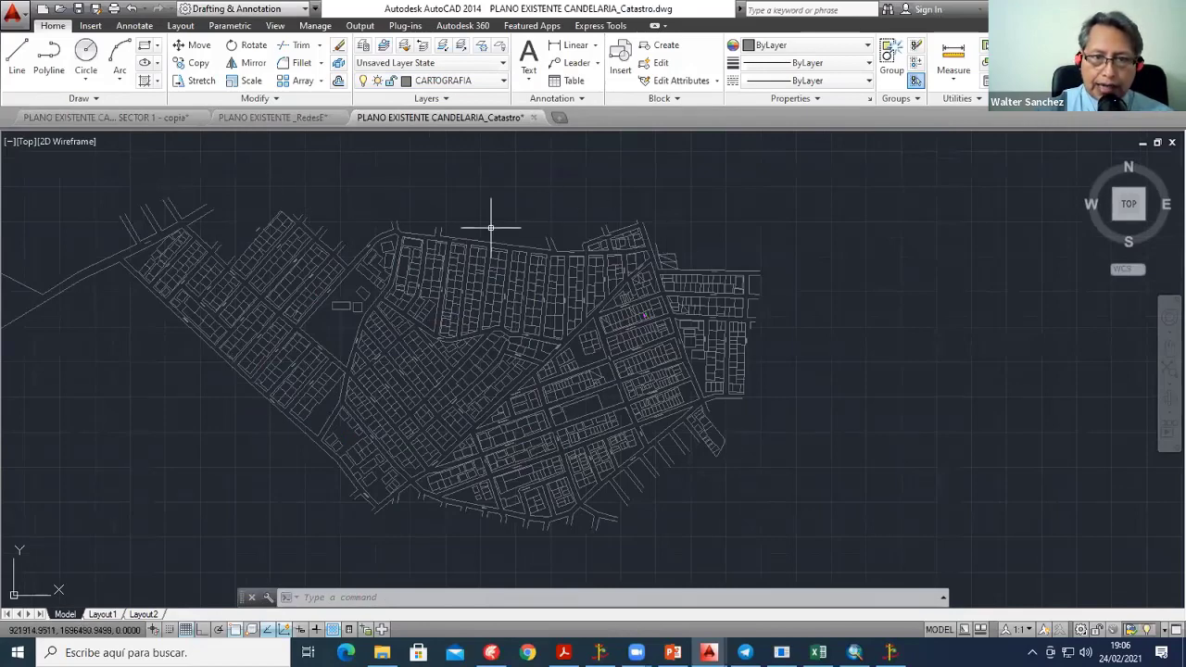
pyautogui.scroll(2, 418, 309)
pyautogui.moveTo(422, 307); pyautogui.dragTo(445, 377, button='middle')
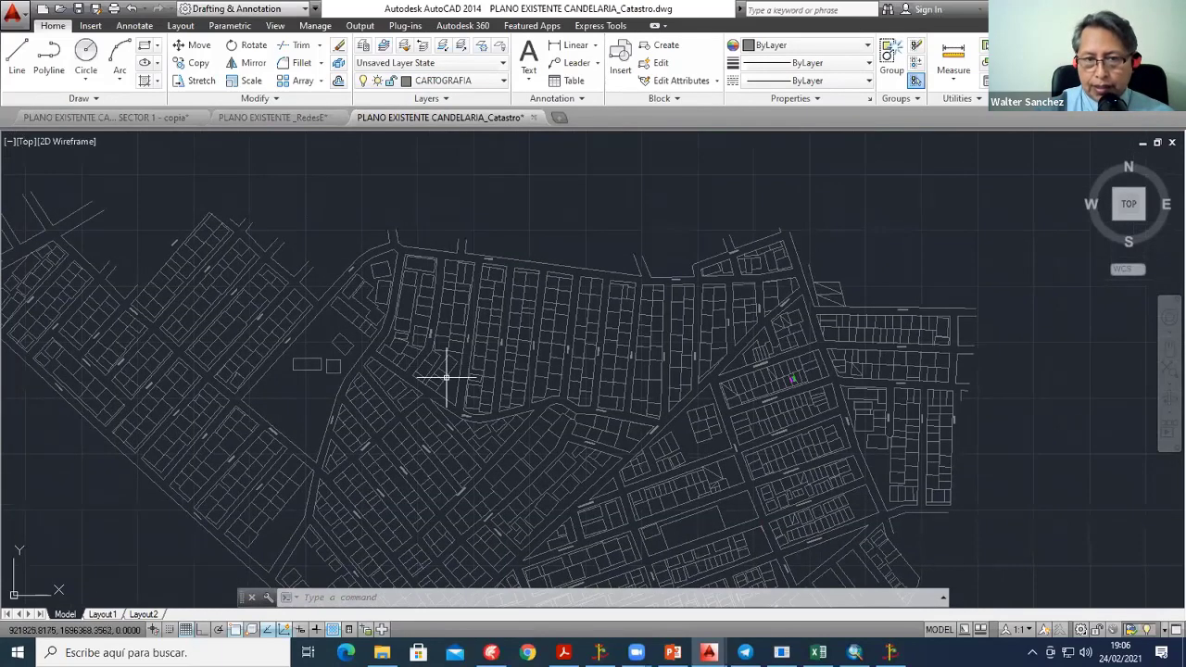
pyautogui.moveTo(455, 331); pyautogui.dragTo(463, 315, button='middle')
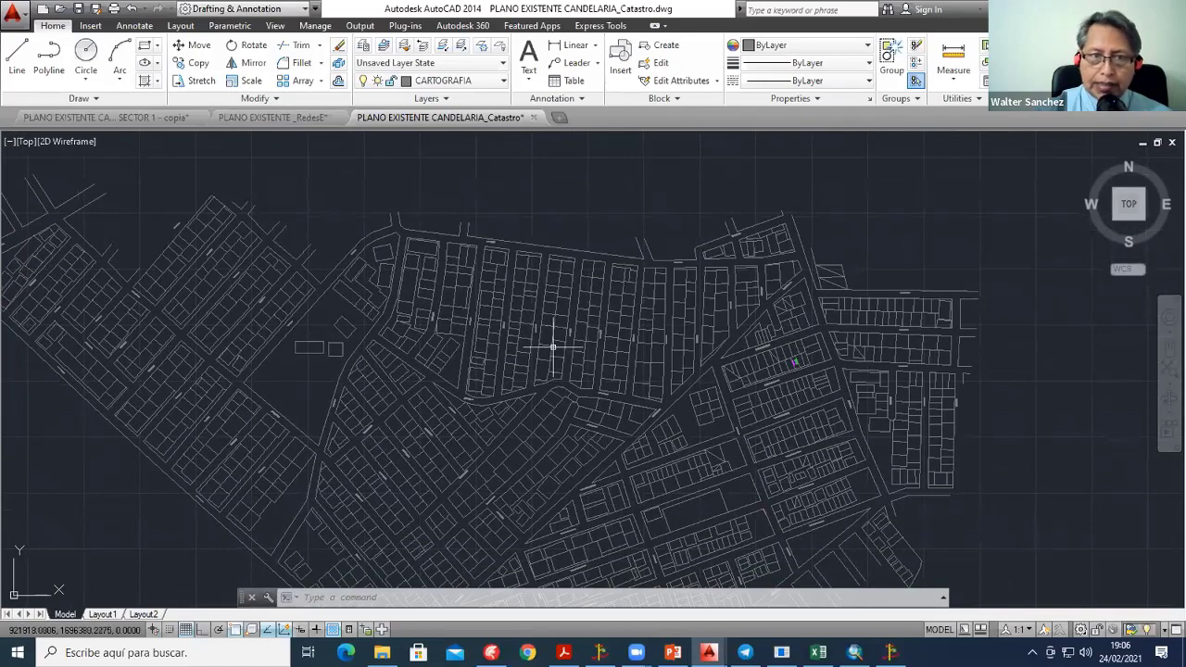
# Step: In the RedesE network drawing, zoom in on the lines around transformer T1
pyautogui.click(272, 116)
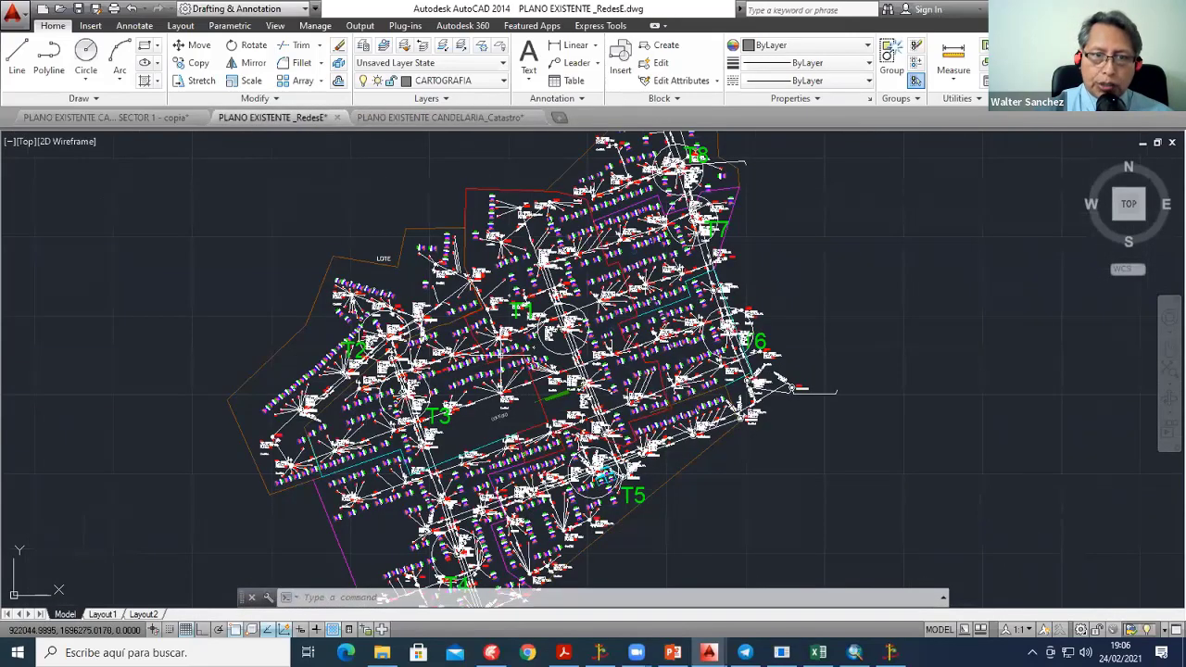
pyautogui.scroll(2, 503, 354)
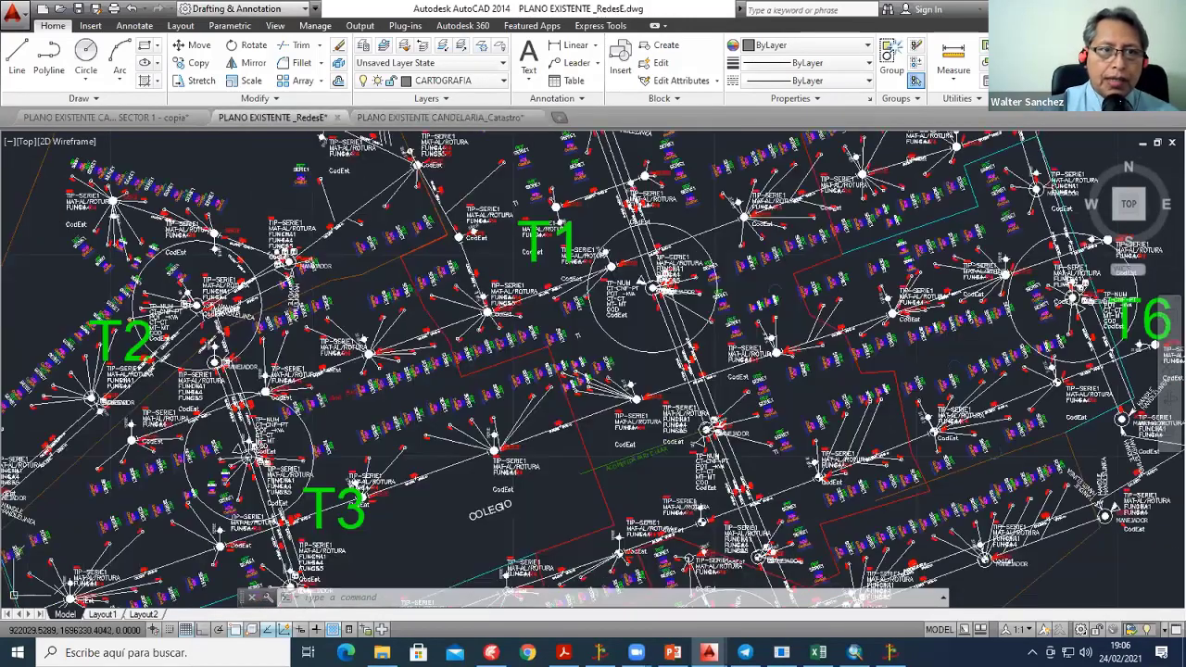
pyautogui.scroll(-5, 593, 333)
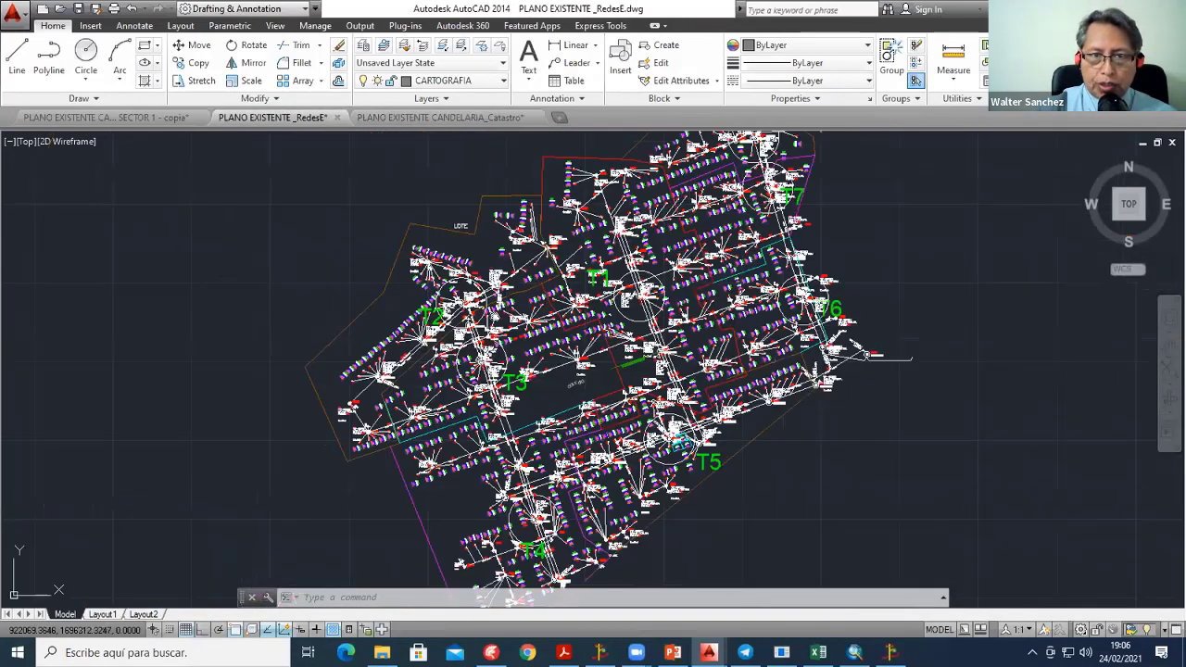
pyautogui.moveTo(617, 260); pyautogui.dragTo(498, 313, button='middle')
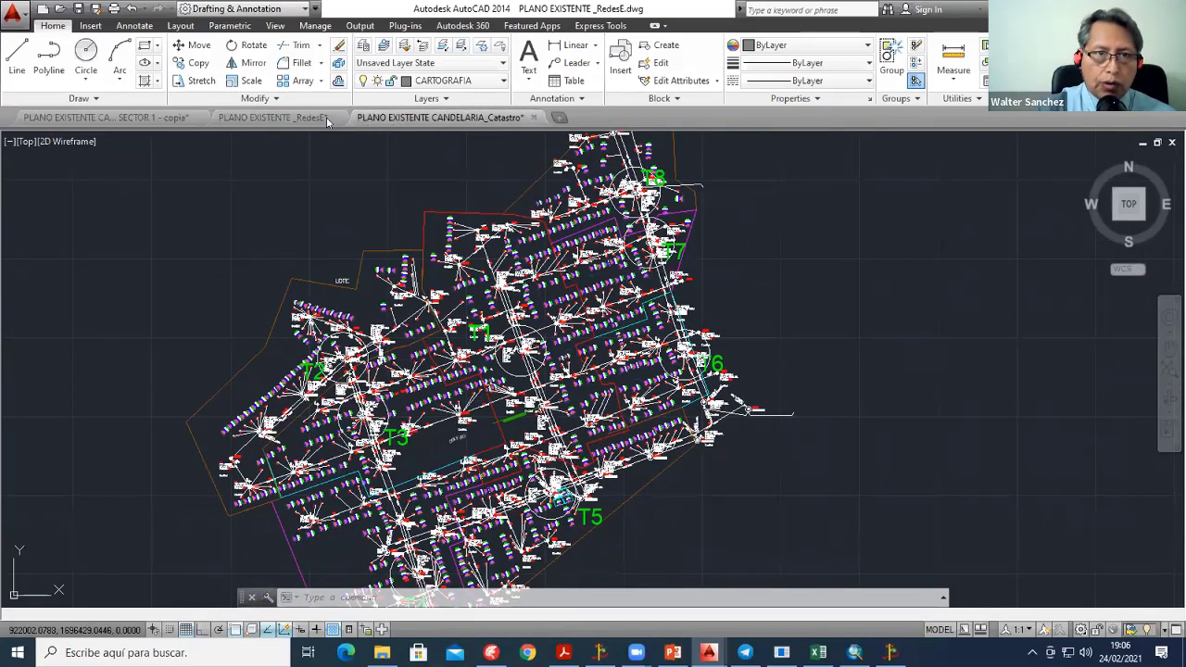
pyautogui.click(305, 118)
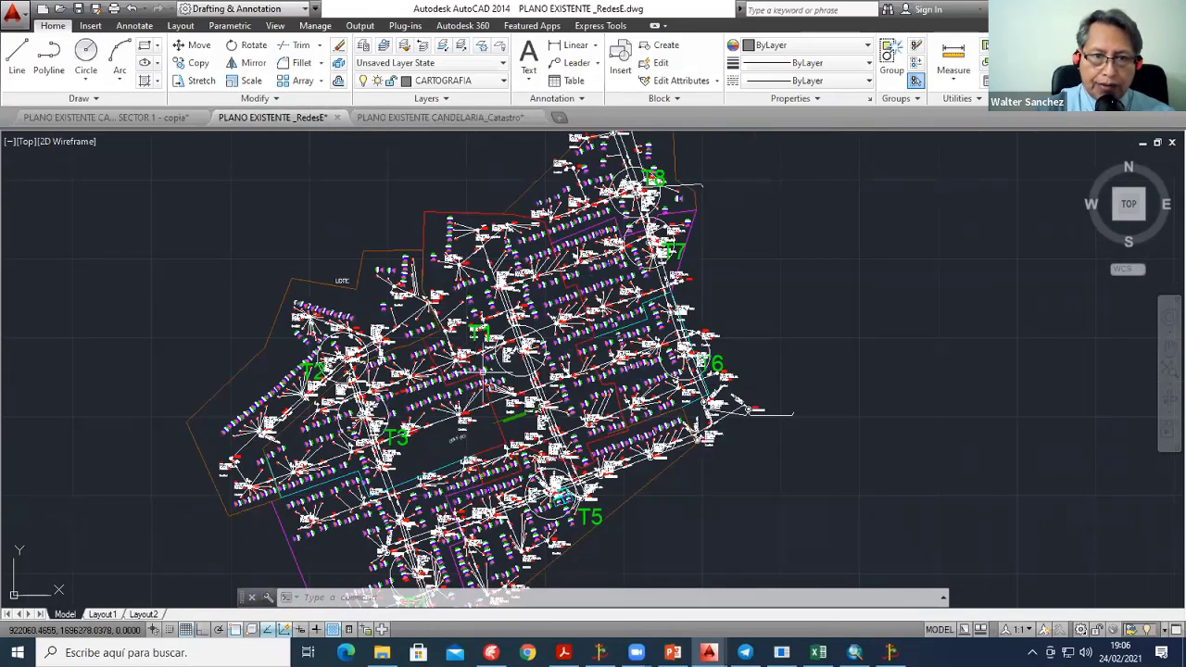
pyautogui.scroll(4, 482, 369)
pyautogui.moveTo(482, 369); pyautogui.dragTo(514, 421, button='middle')
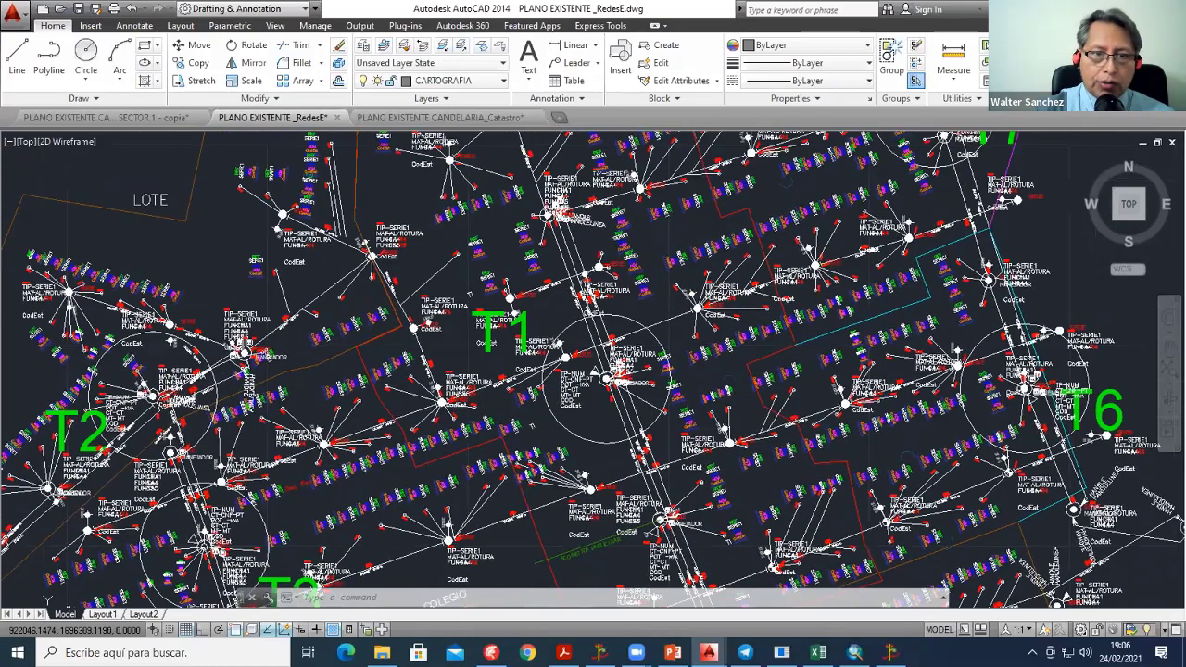
pyautogui.moveTo(330, 269); pyautogui.dragTo(365, 311, button='middle')
pyautogui.scroll(3, 364, 311)
# Step: Select the dashed service-connection lines and hatched pole circle near T1
pyautogui.click(491, 326)
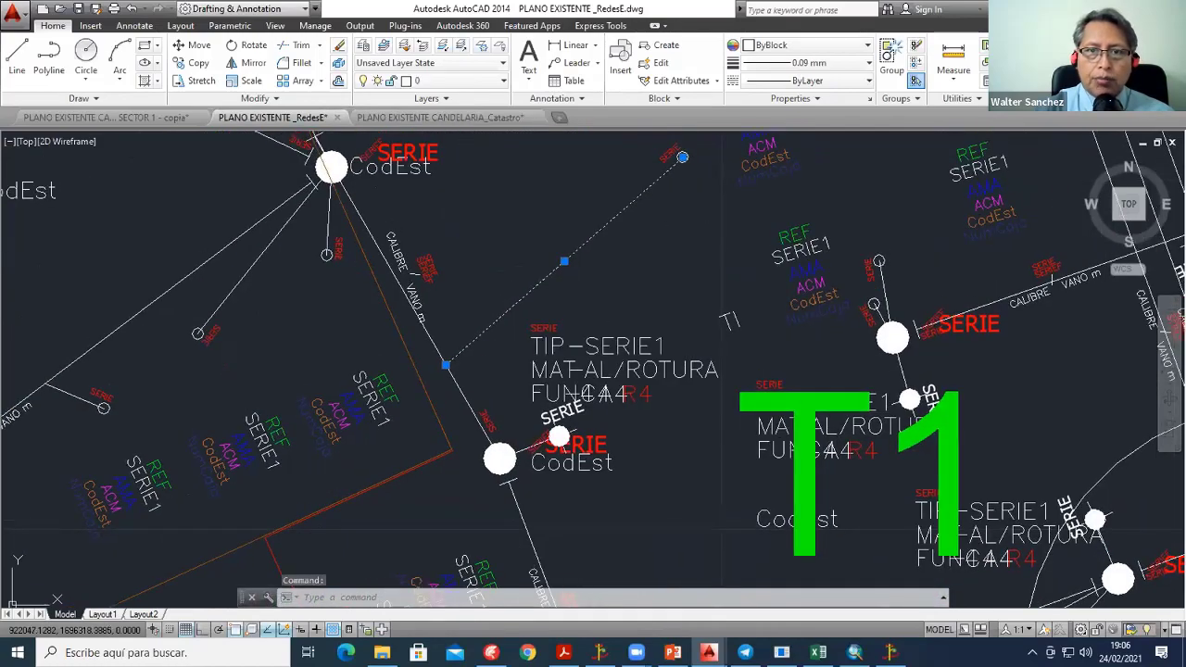
pyautogui.moveTo(672, 227); pyautogui.dragTo(616, 320, button='middle')
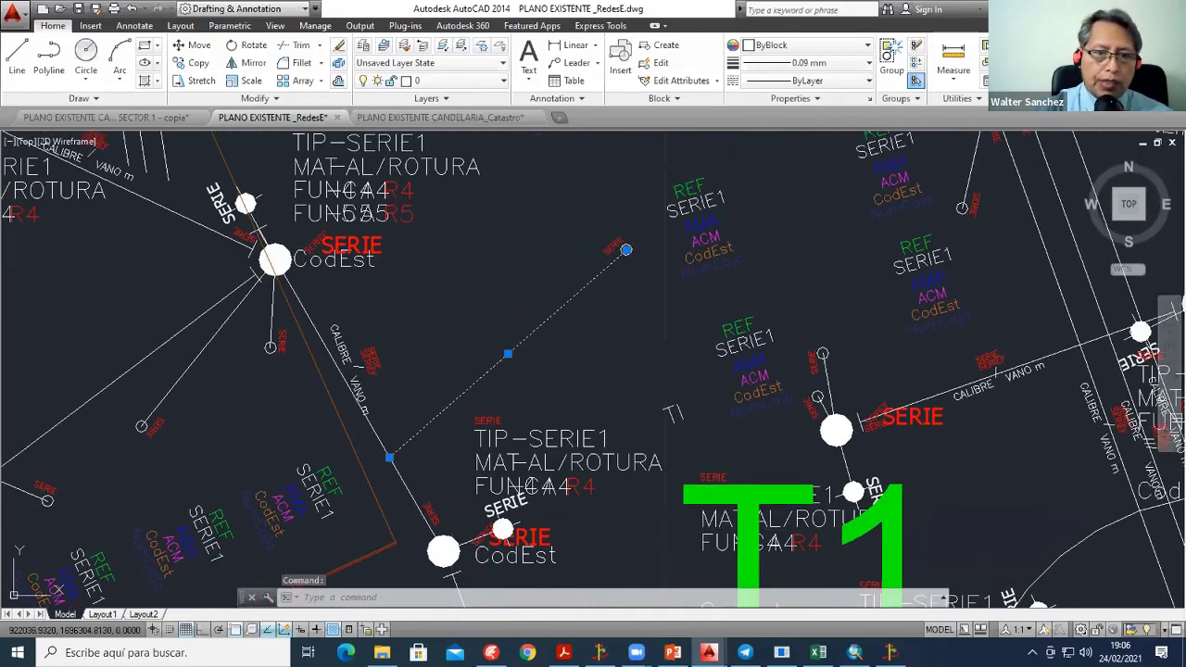
pyautogui.click(443, 551)
pyautogui.click(211, 379)
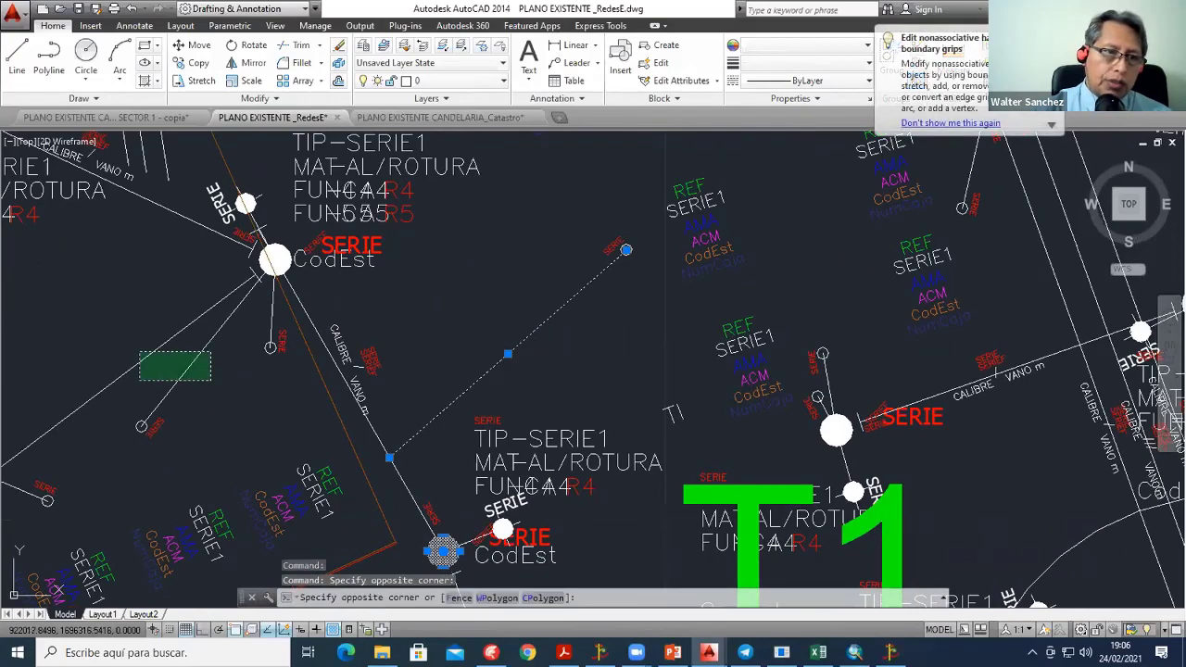
pyautogui.click(144, 378)
pyautogui.moveTo(551, 261); pyautogui.dragTo(614, 346, button='middle')
pyautogui.scroll(-3, 324, 306)
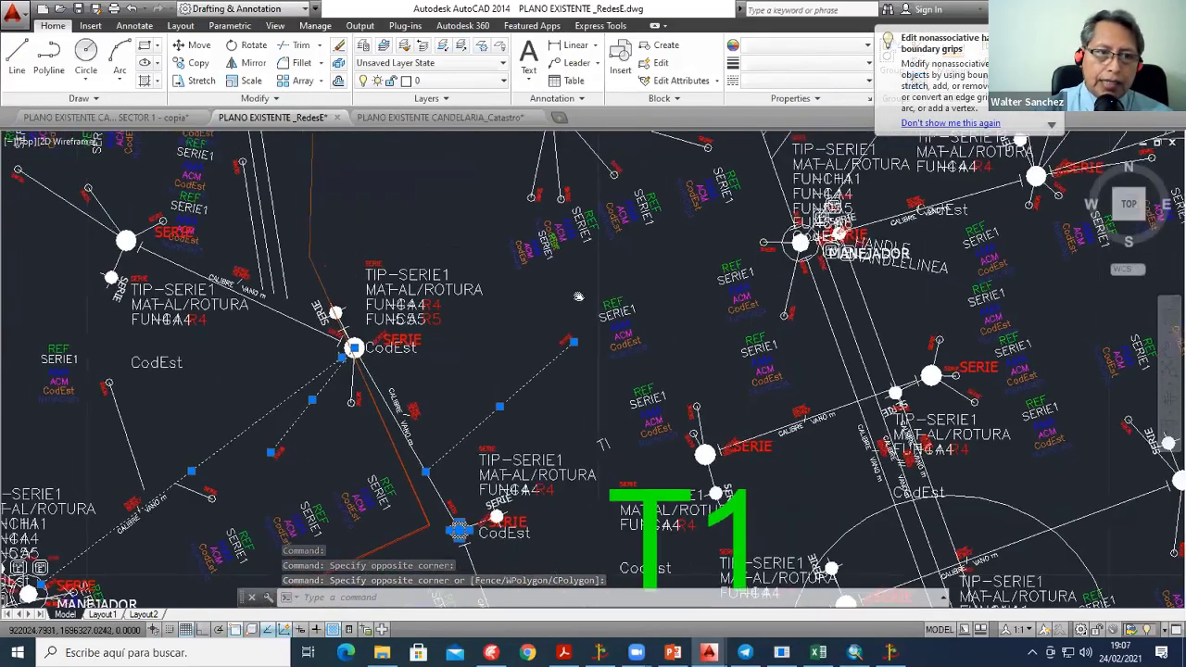
pyautogui.moveTo(578, 296)
pyautogui.mouseDown(button='middle')
pyautogui.moveTo(503, 389)
pyautogui.moveTo(561, 341)
pyautogui.mouseUp(button='middle')
pyautogui.scroll(2, 503, 389)
pyautogui.scroll(2, 561, 341)
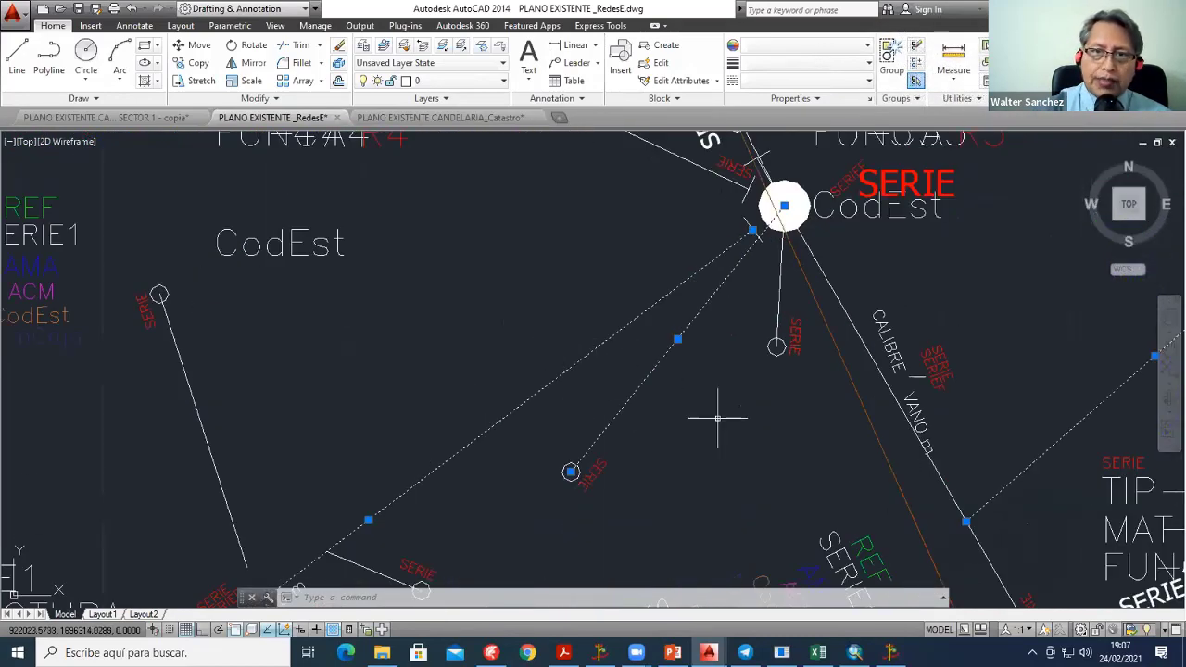
# Step: Add the short vertical line and two circles, then EXPLODE the selection into solid lines
pyautogui.click(785, 278)
pyautogui.click(473, 498)
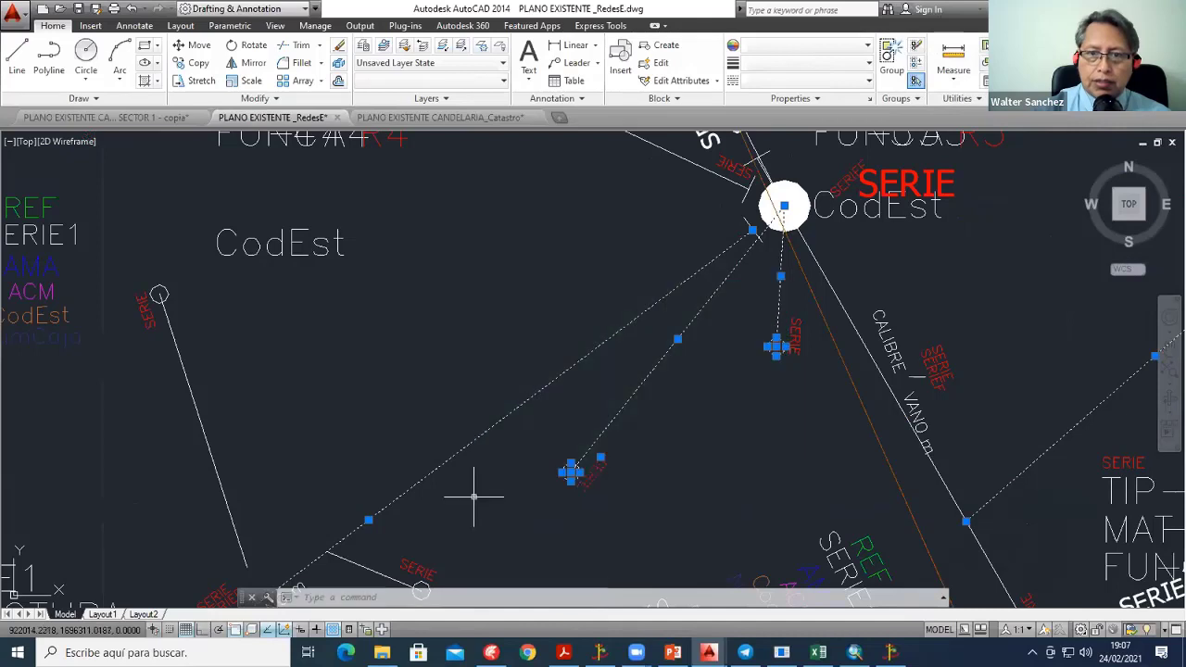
pyautogui.write('e')
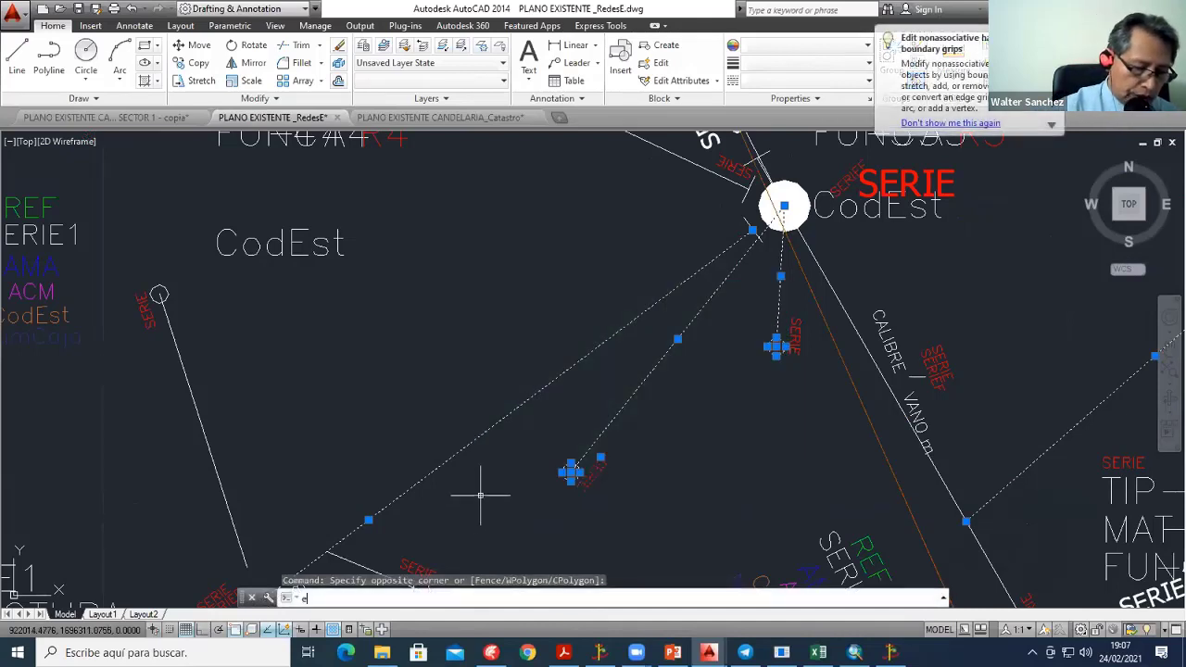
pyautogui.write('x')
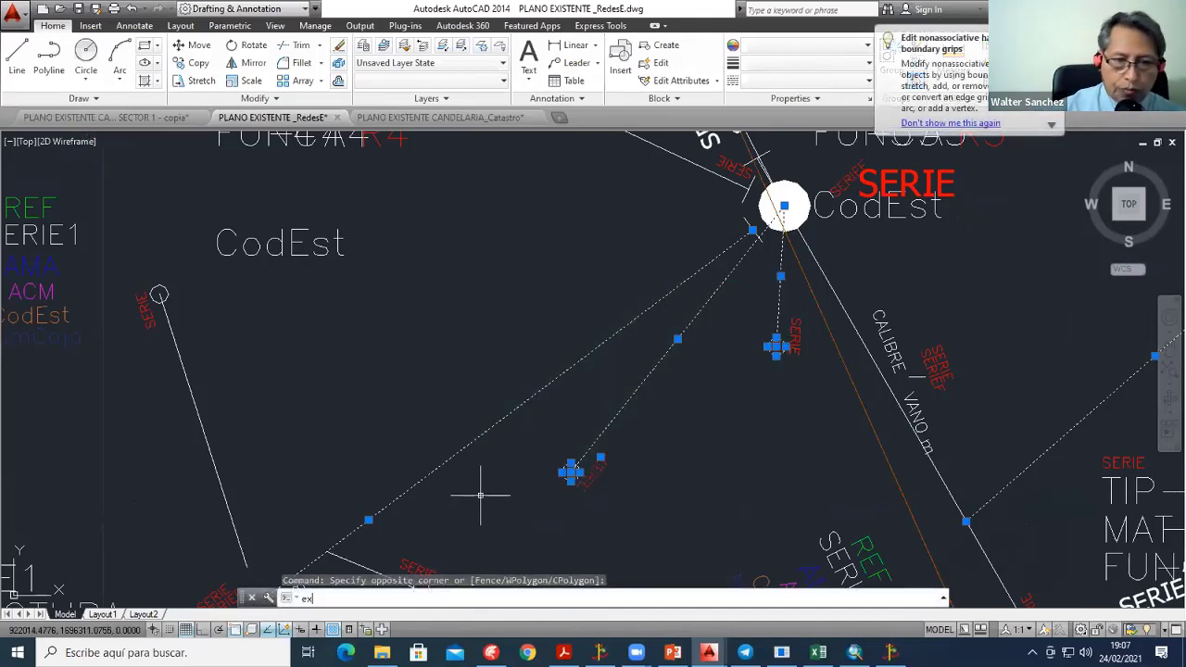
pyautogui.write('pl')
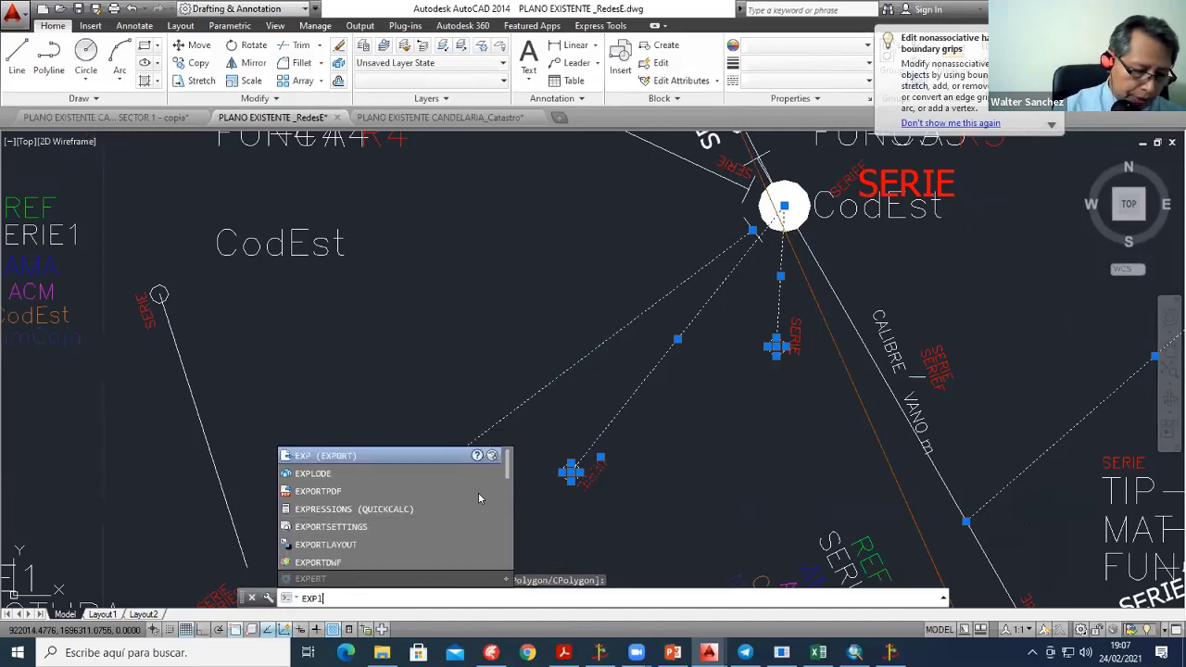
pyautogui.write('ode')
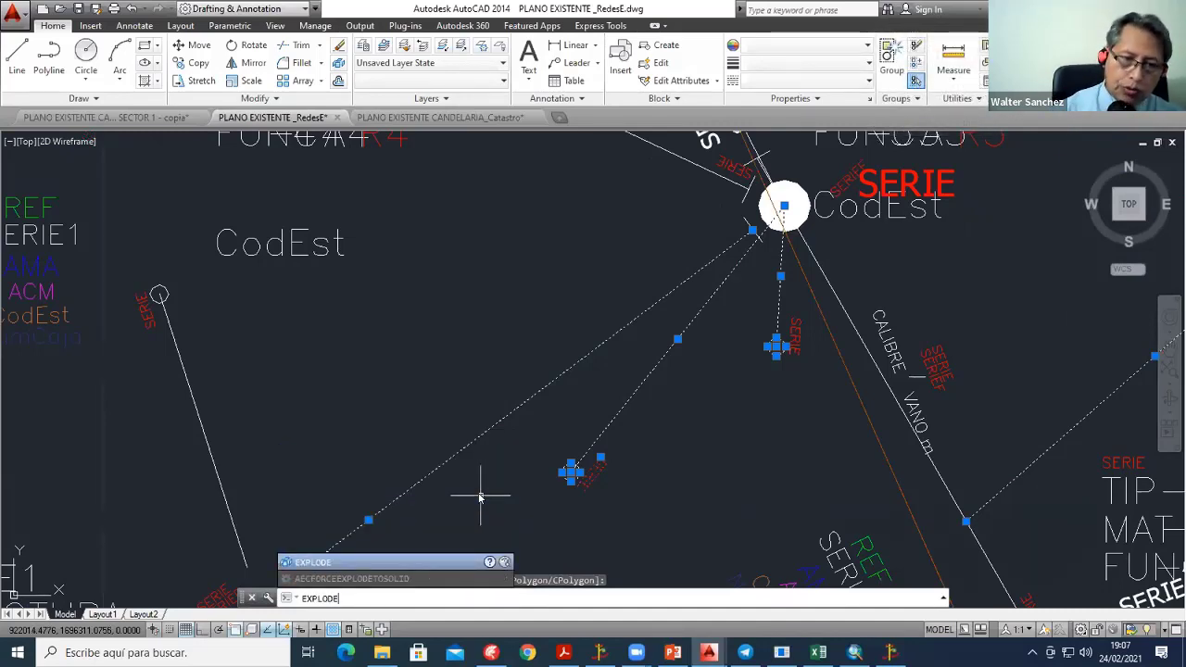
pyautogui.press('Return')
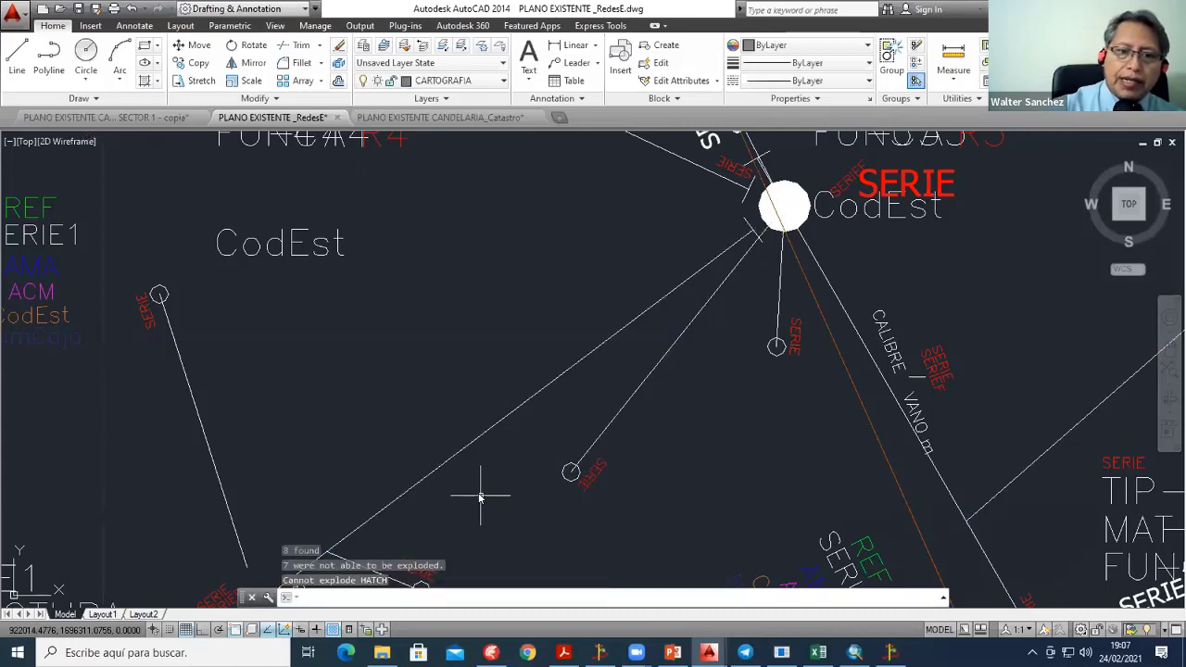
pyautogui.scroll(-2, 649, 339)
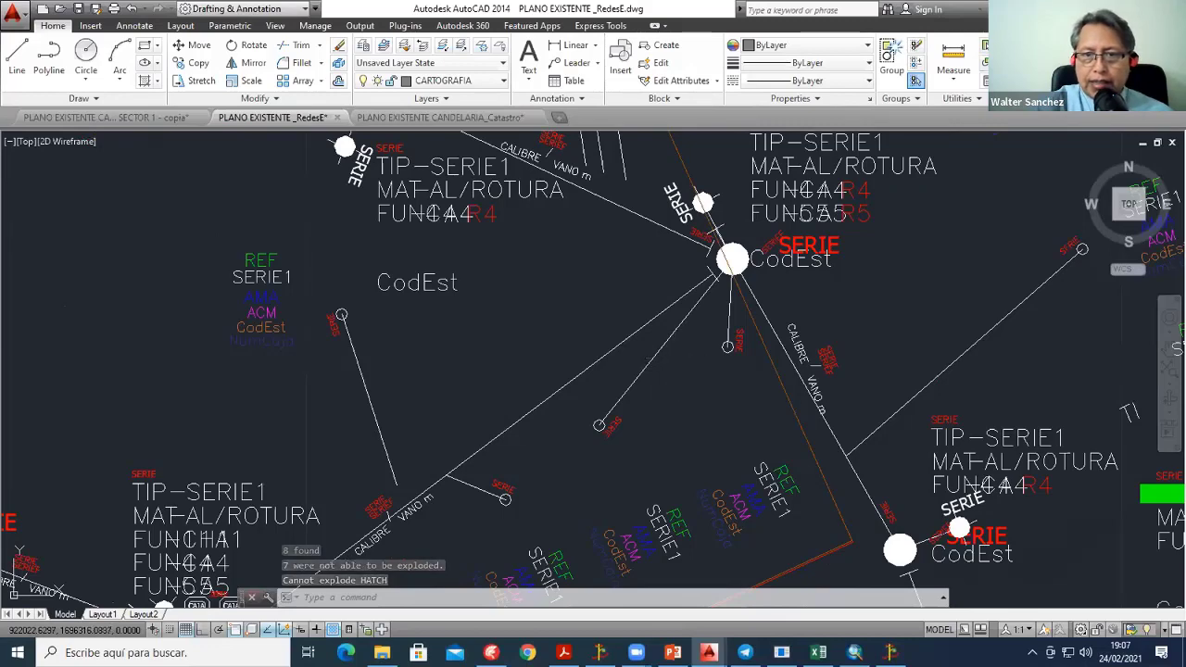
pyautogui.moveTo(701, 325); pyautogui.dragTo(573, 317, button='middle')
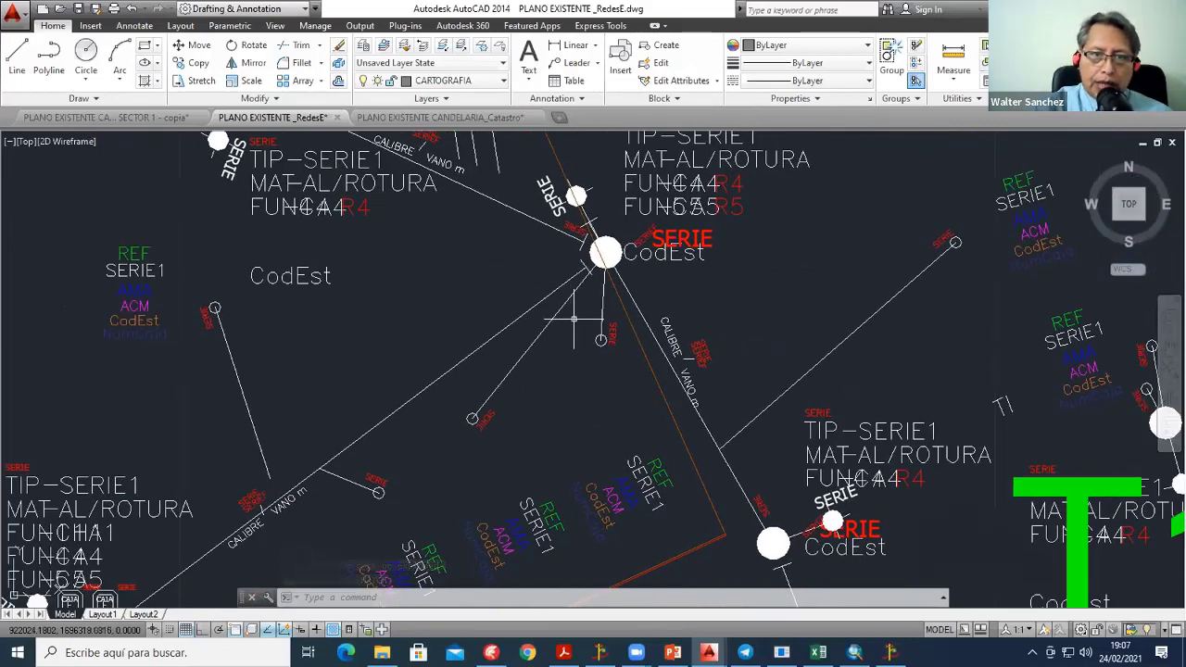
pyautogui.scroll(-2, 585, 356)
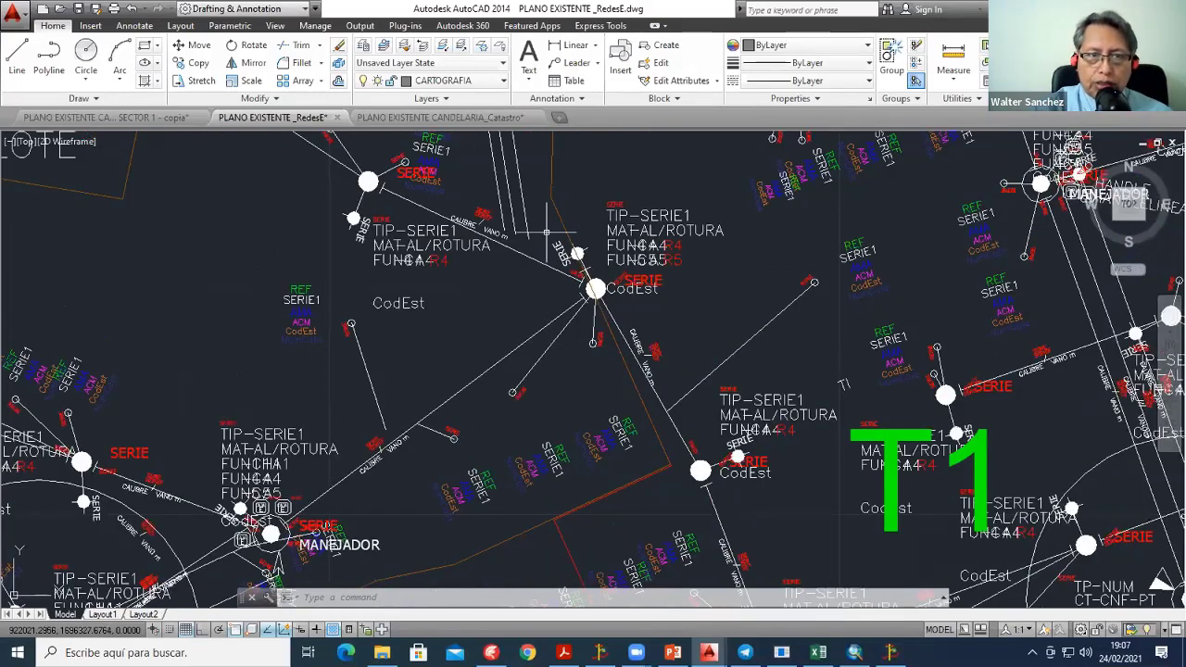
# Step: Check the cadastre drawing, return to the network drawing, and switch to DIRED-CAD
pyautogui.click(426, 118)
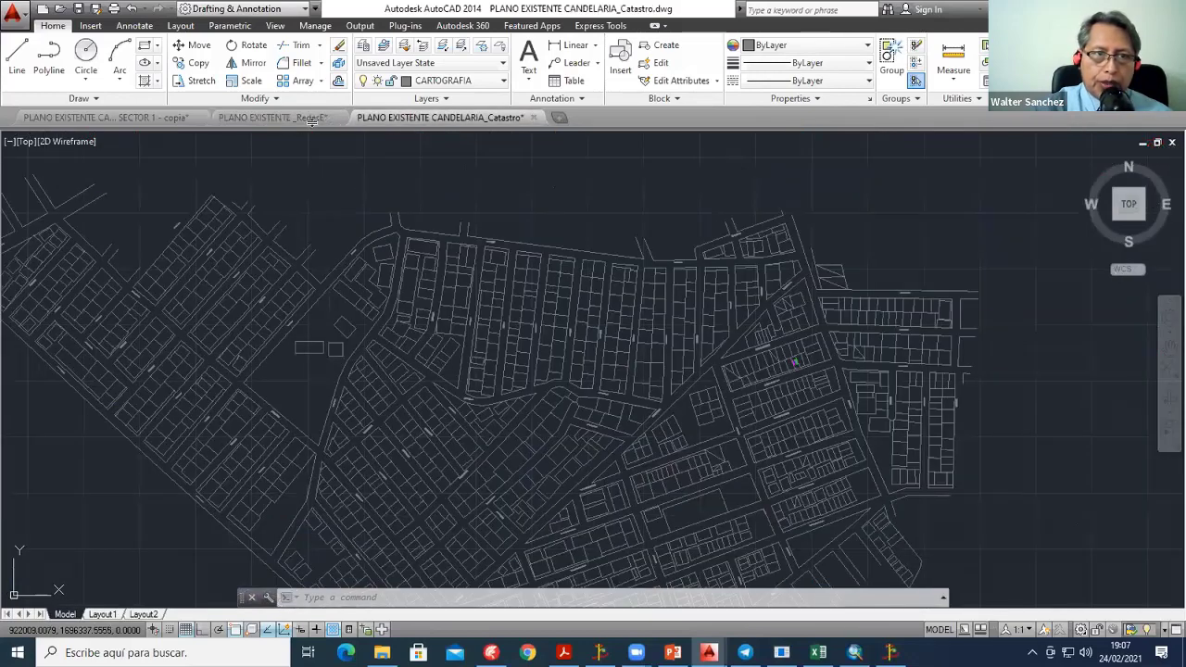
pyautogui.click(312, 120)
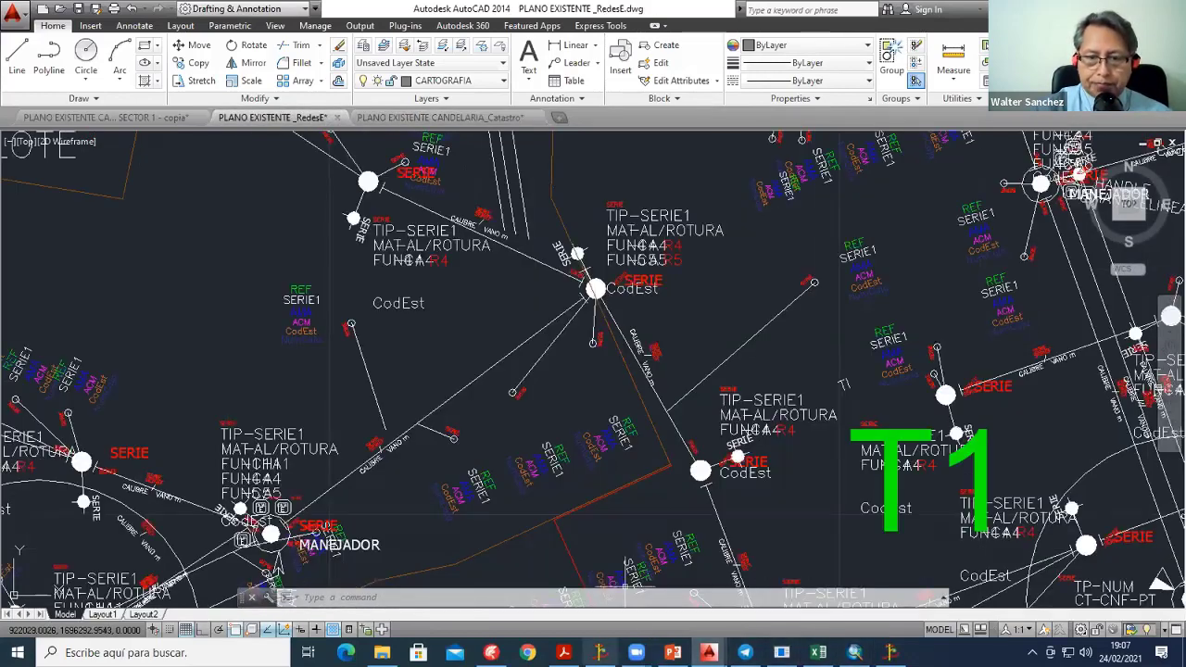
pyautogui.hotkey('alt', 'Tab')
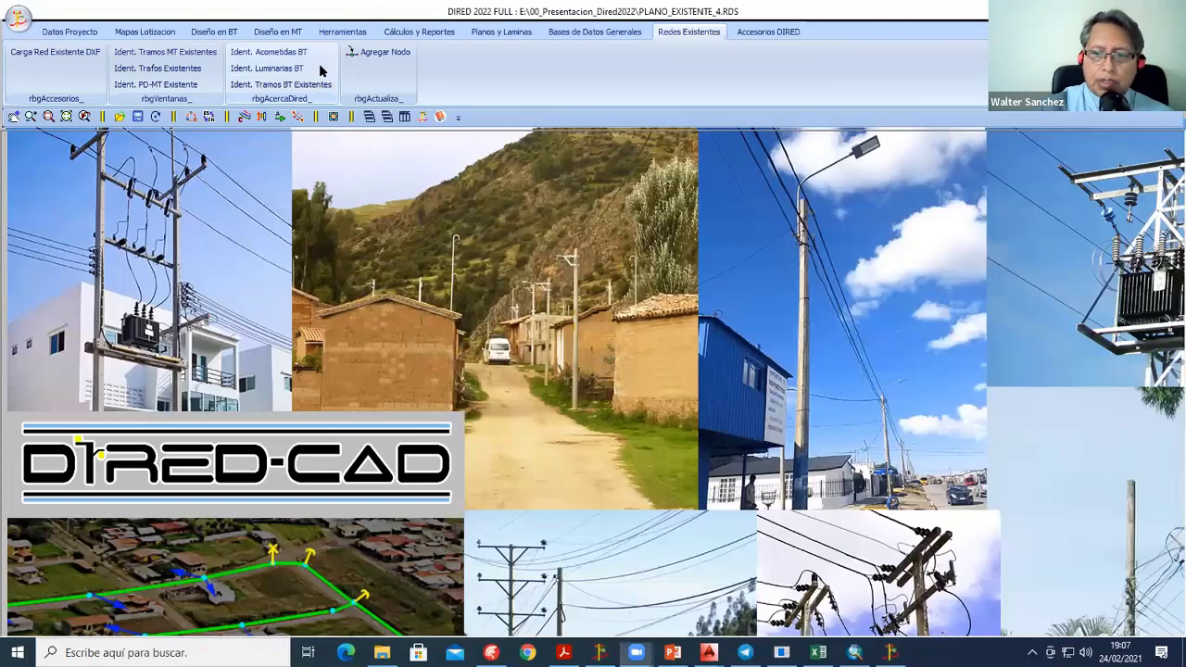
# Step: Open PLANOE_CANDELARIA_Catastro.dxf as the project's city plan from the file menu
pyautogui.click(315, 336)
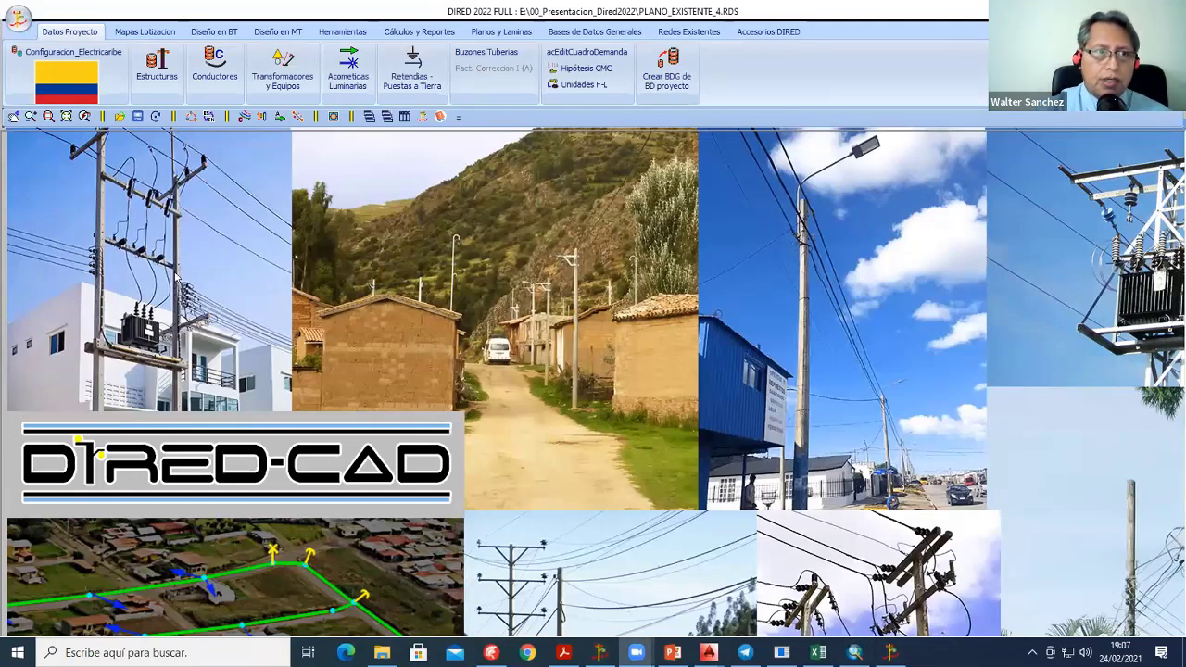
pyautogui.click(19, 18)
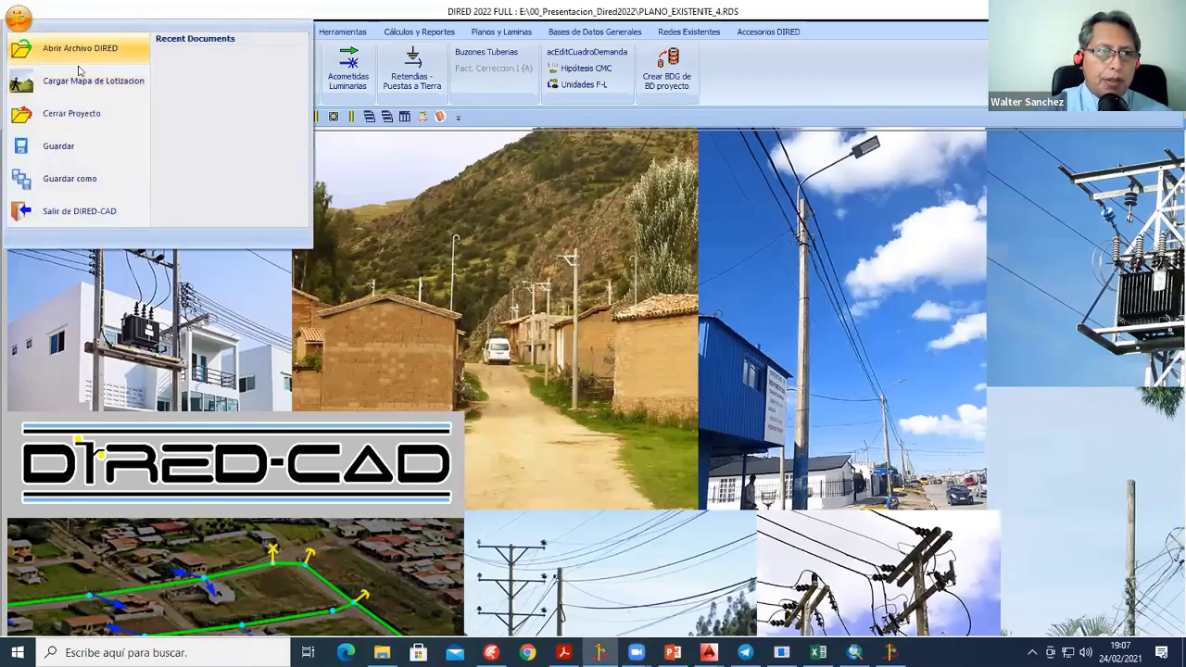
pyautogui.click(84, 81)
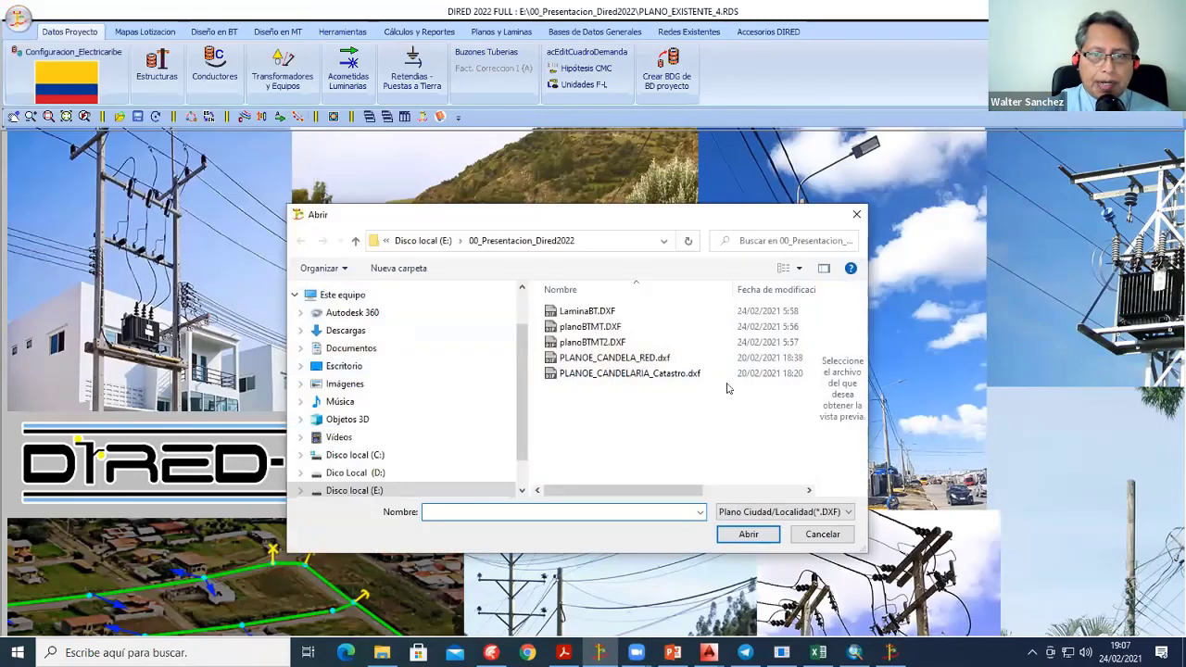
pyautogui.click(652, 373)
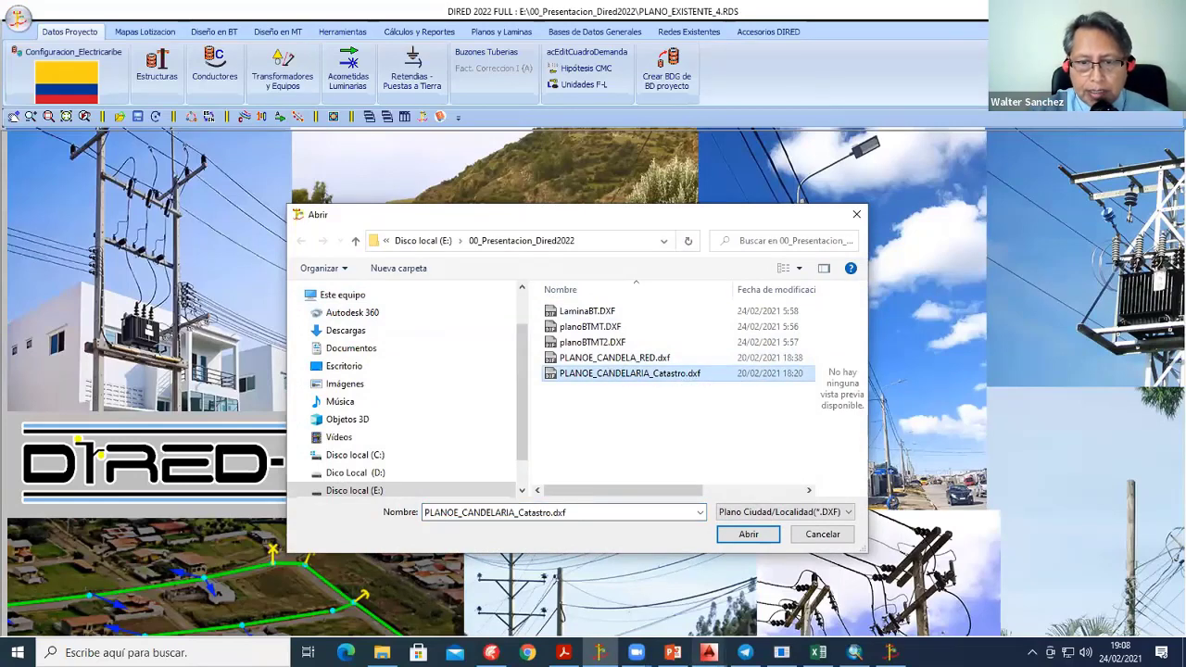
pyautogui.click(857, 593)
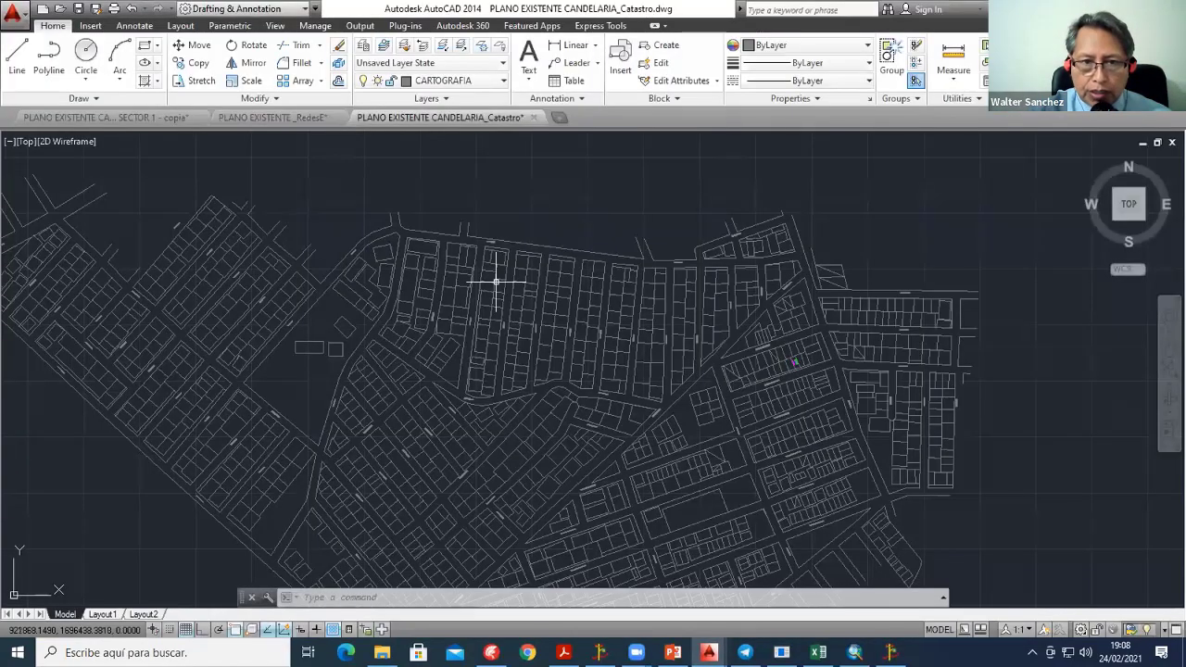
pyautogui.scroll(-3, 533, 361)
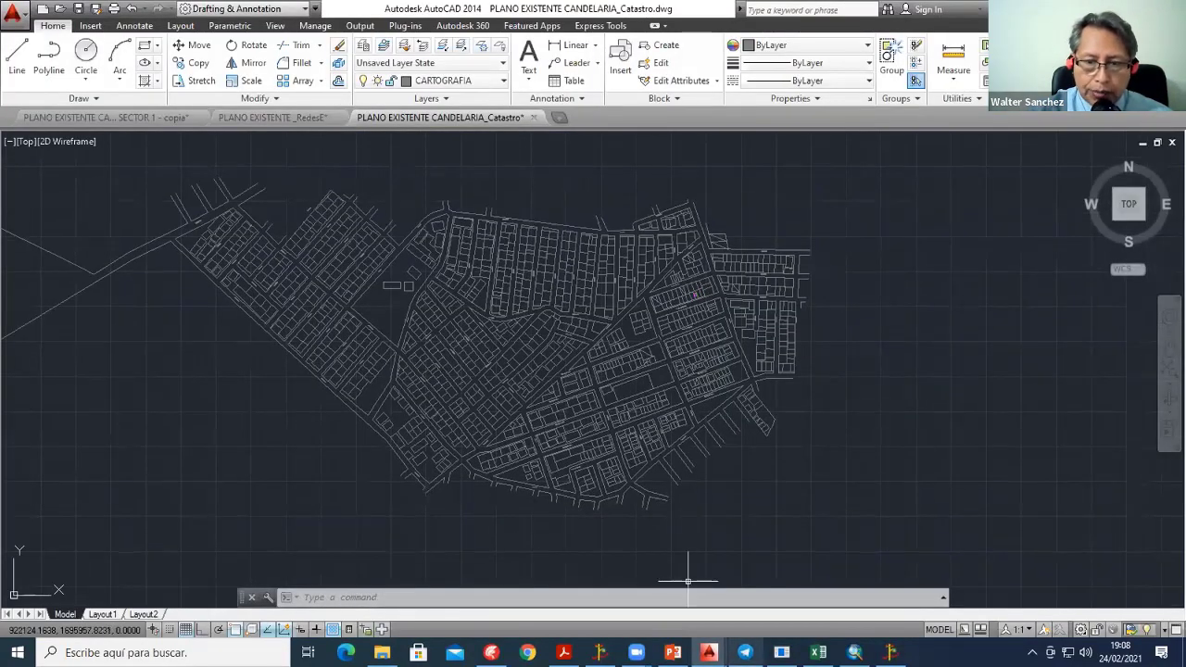
pyautogui.click(600, 652)
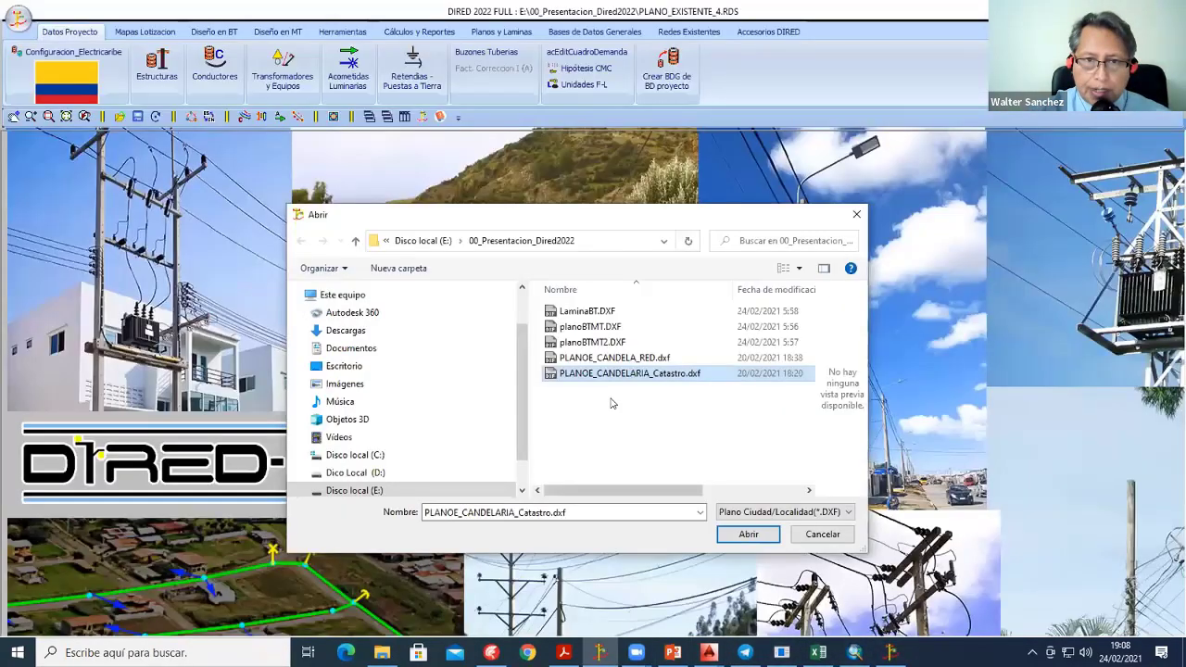
pyautogui.click(742, 534)
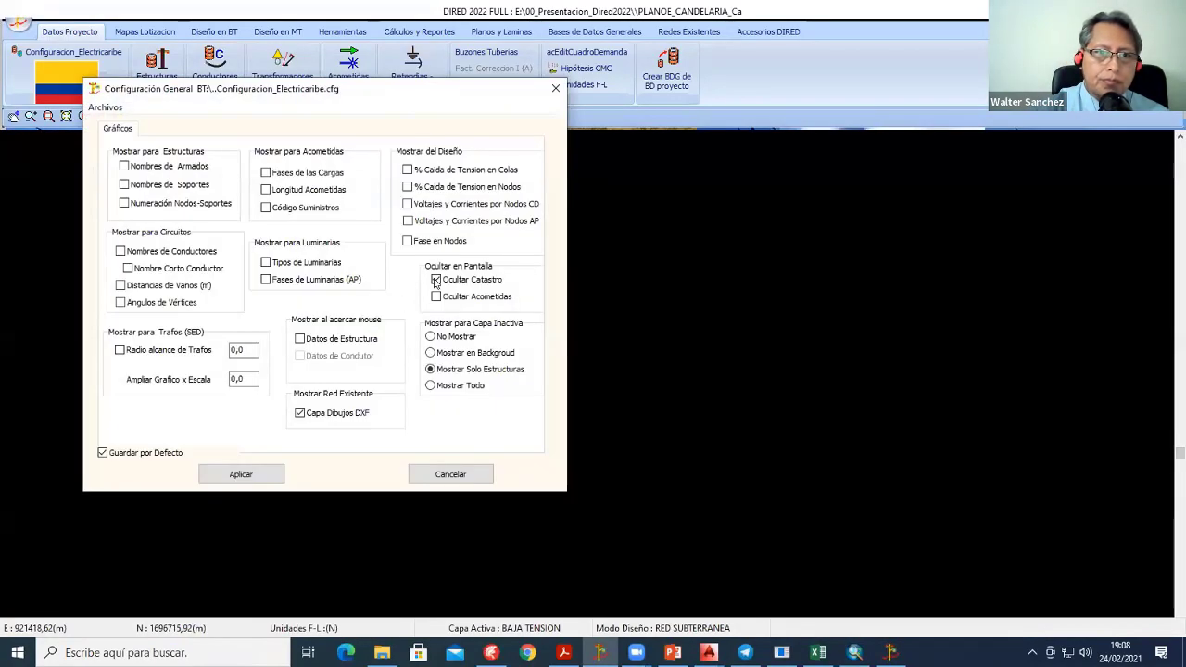
# Step: Apply the Configuración General settings and zoom into the Candelaria street map
pyautogui.click(240, 474)
pyautogui.scroll(1, 603, 418)
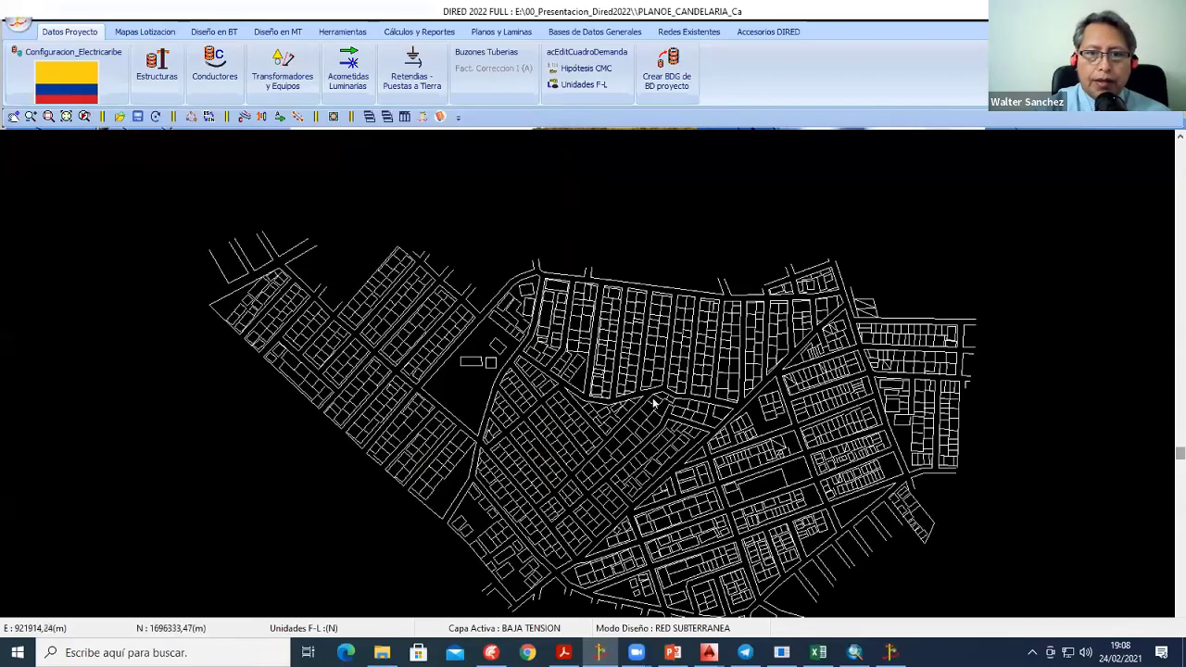
pyautogui.moveTo(654, 402); pyautogui.dragTo(448, 283, button='middle')
pyautogui.scroll(1, 447, 282)
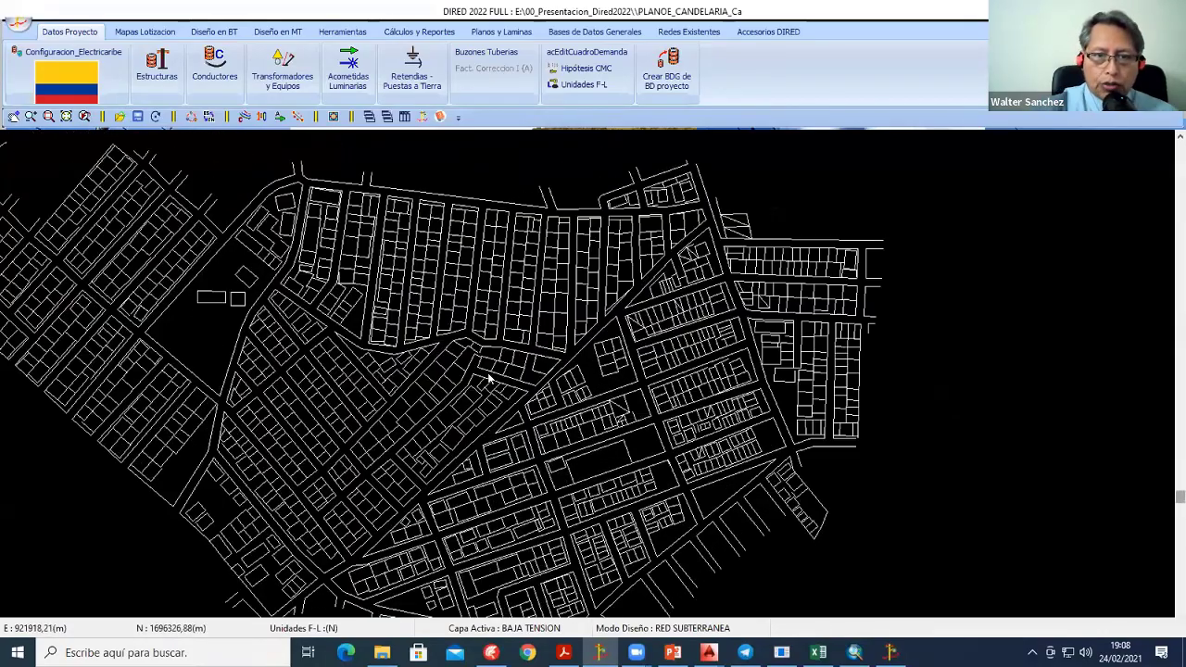
pyautogui.scroll(1, 489, 380)
pyautogui.moveTo(489, 380)
pyautogui.mouseDown(button='middle')
pyautogui.moveTo(702, 364)
pyautogui.moveTo(595, 422)
pyautogui.mouseUp(button='middle')
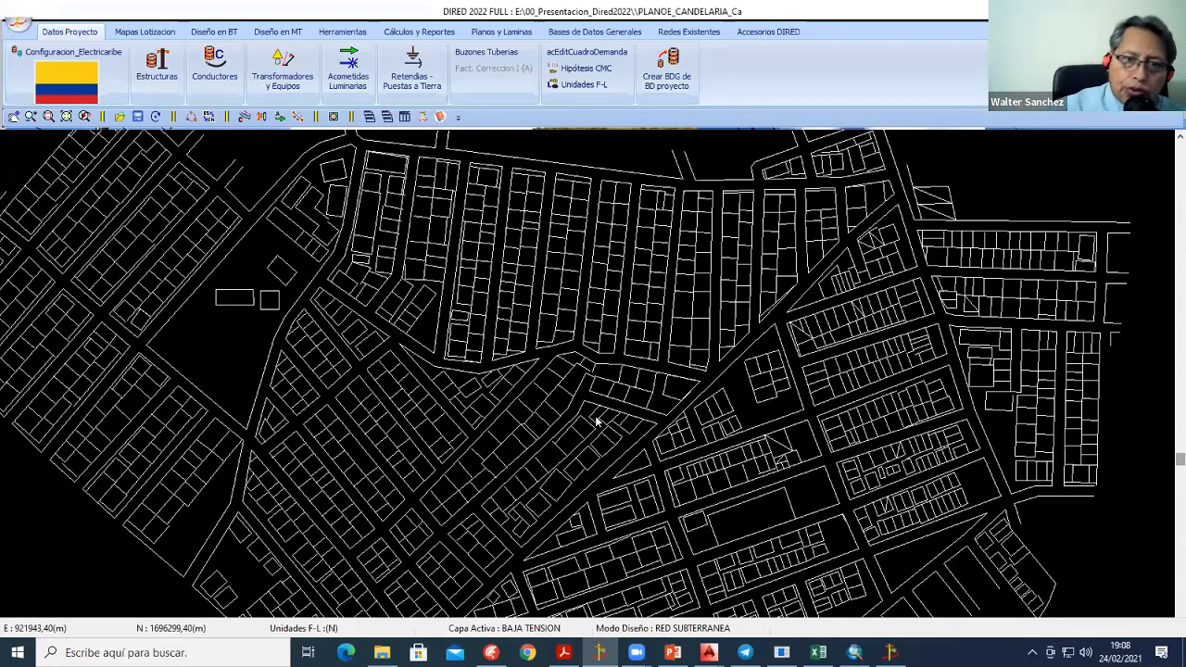
# Step: Zoom out and pan around the imported cadastral blocks and lots
pyautogui.scroll(-1, 594, 404)
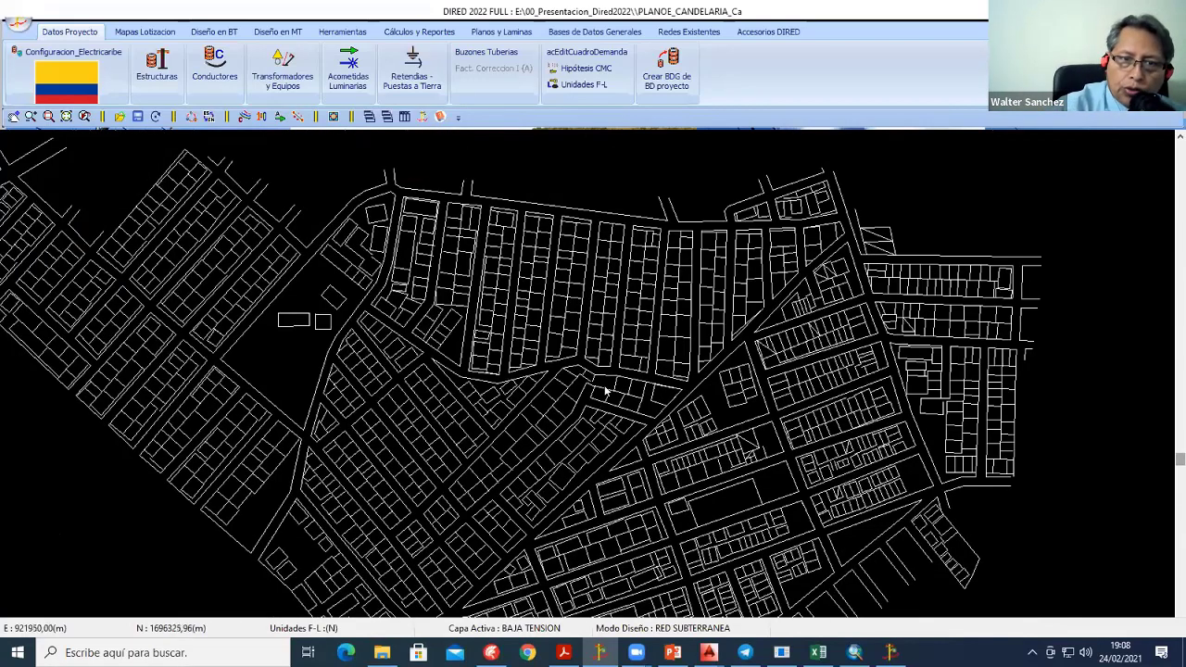
pyautogui.scroll(-1, 603, 389)
pyautogui.moveTo(612, 373); pyautogui.dragTo(684, 342, button='middle')
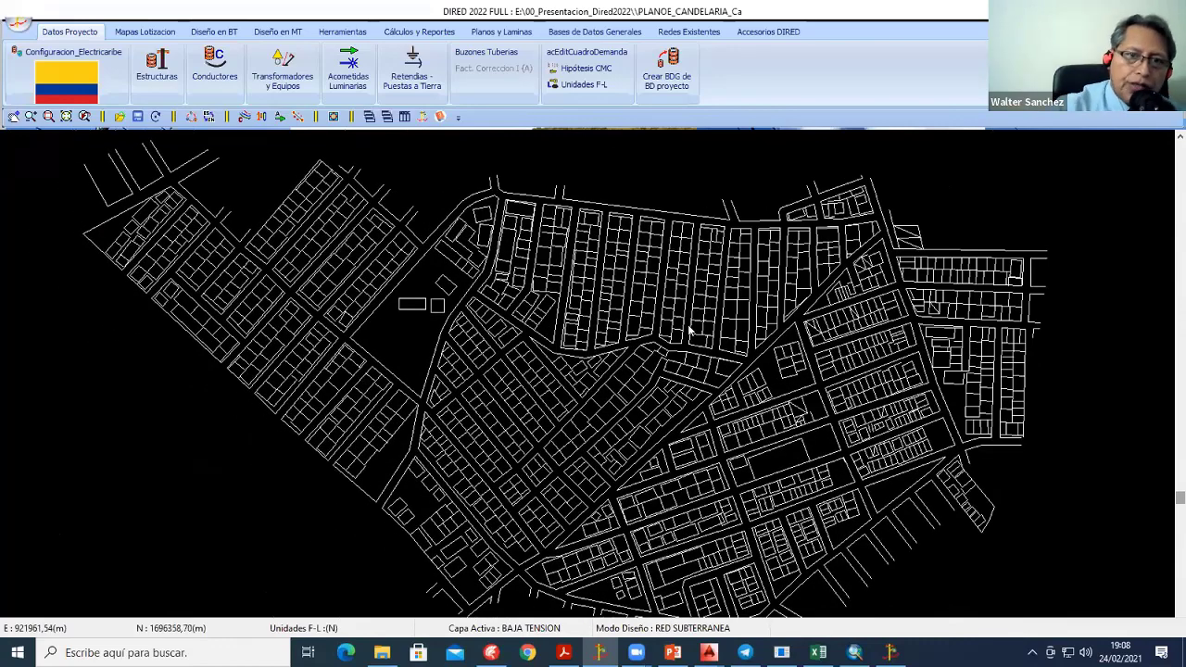
pyautogui.scroll(-1, 658, 350)
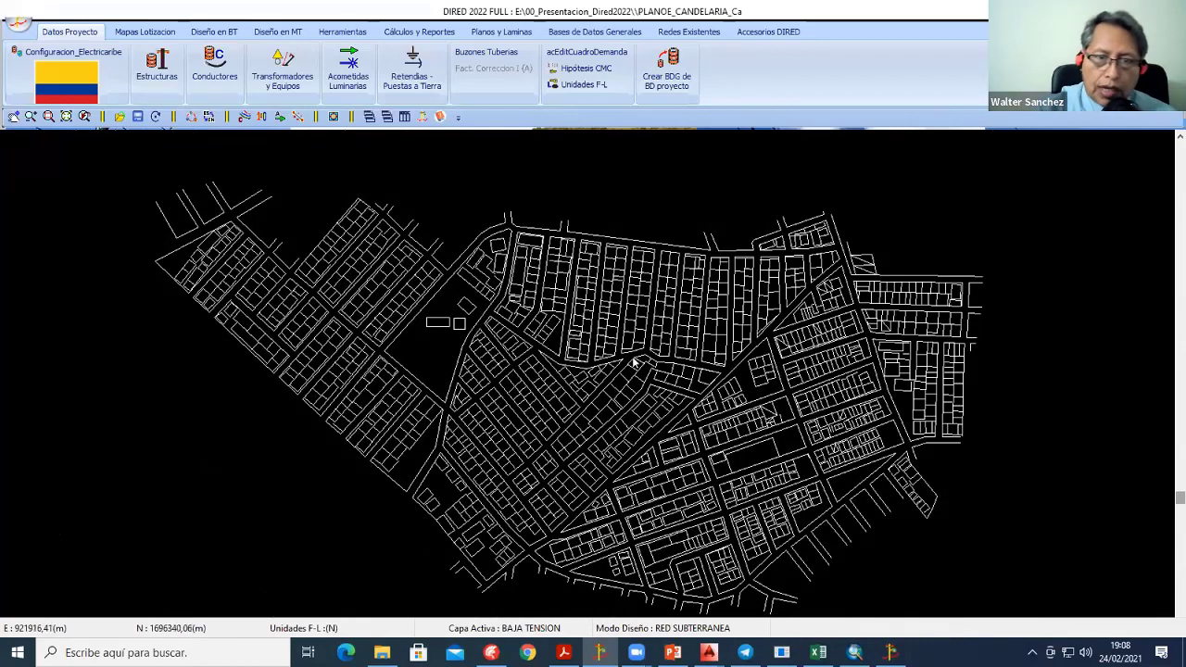
pyautogui.moveTo(655, 355)
pyautogui.mouseDown(button='middle')
pyautogui.moveTo(477, 353)
pyautogui.moveTo(539, 343)
pyautogui.moveTo(515, 299)
pyautogui.mouseUp(button='middle')
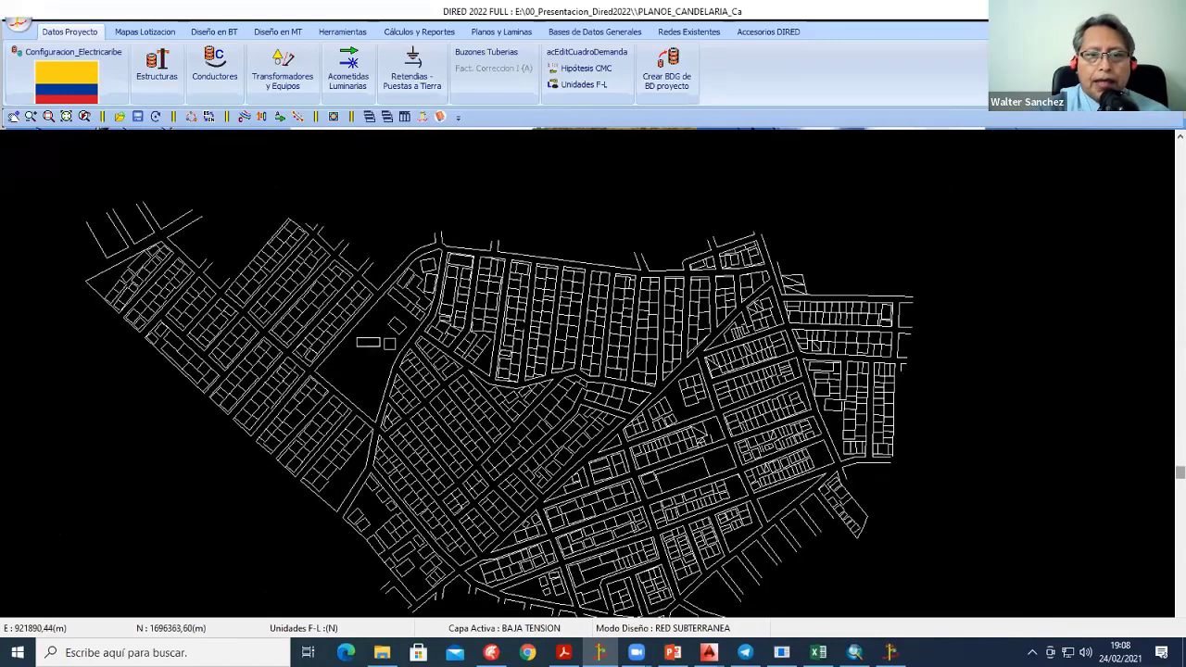
pyautogui.scroll(1, 681, 366)
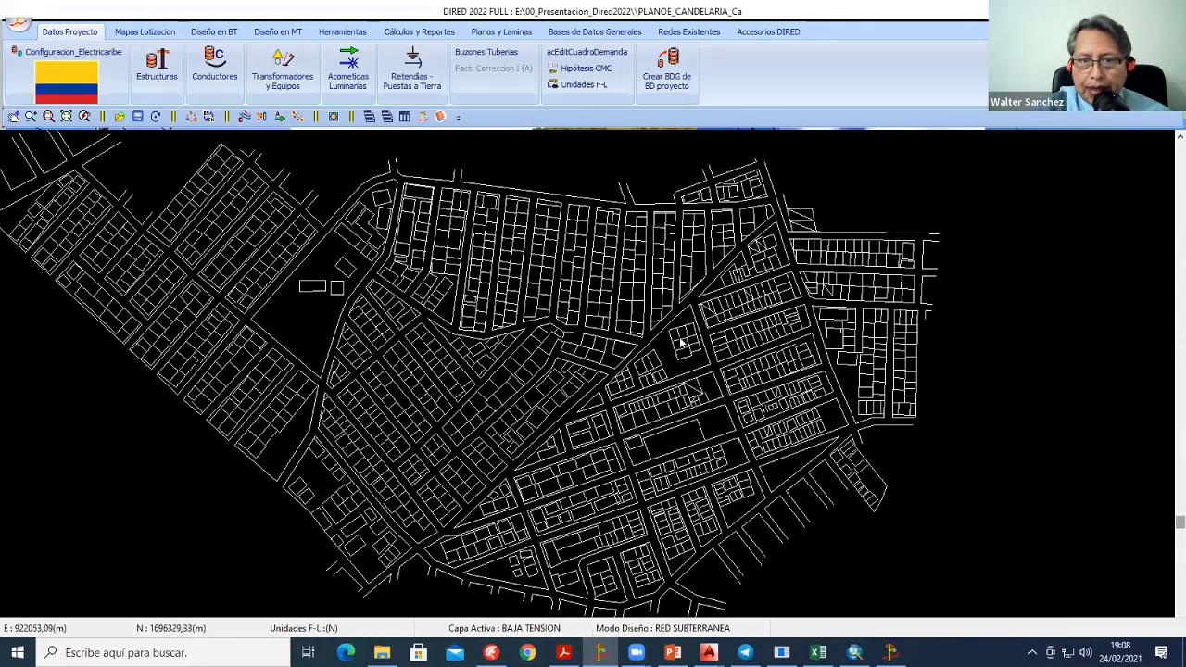
pyautogui.scroll(1, 683, 347)
pyautogui.scroll(1, 682, 347)
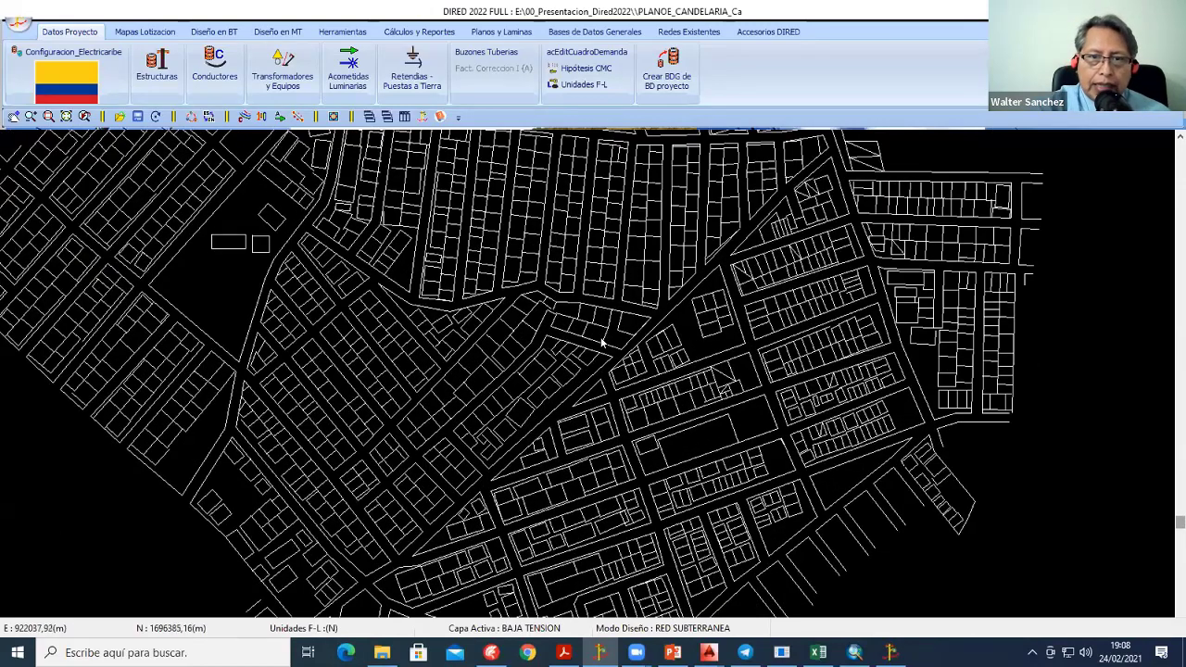
pyautogui.moveTo(661, 282); pyautogui.dragTo(648, 350, button='middle')
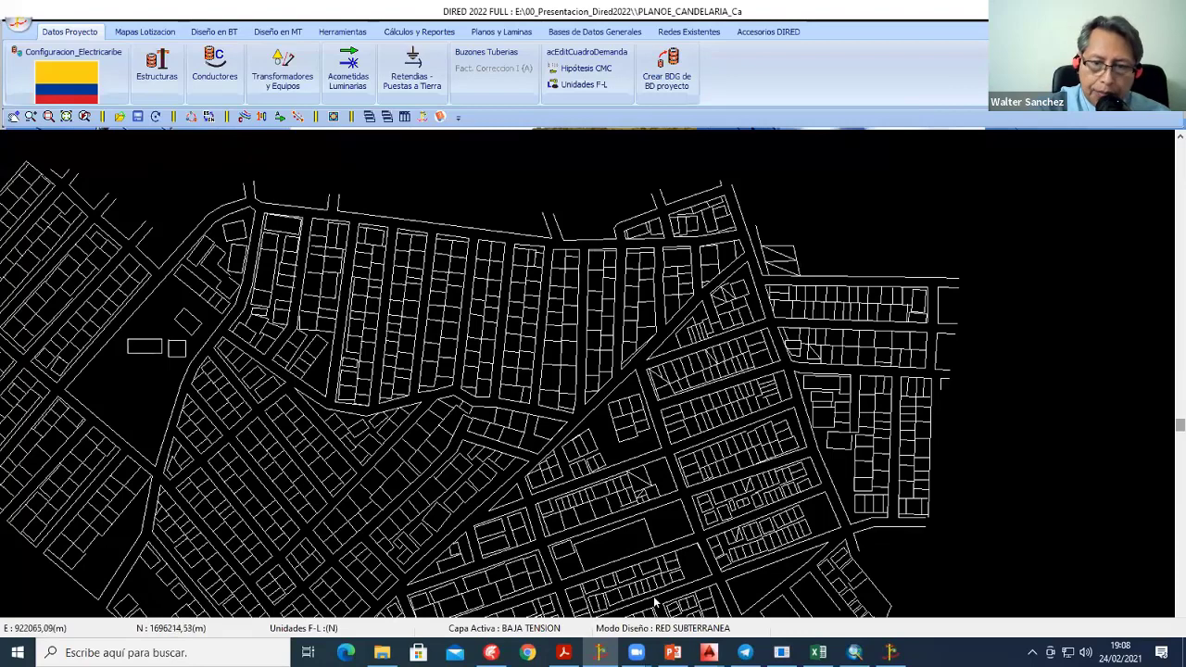
pyautogui.moveTo(708, 652)
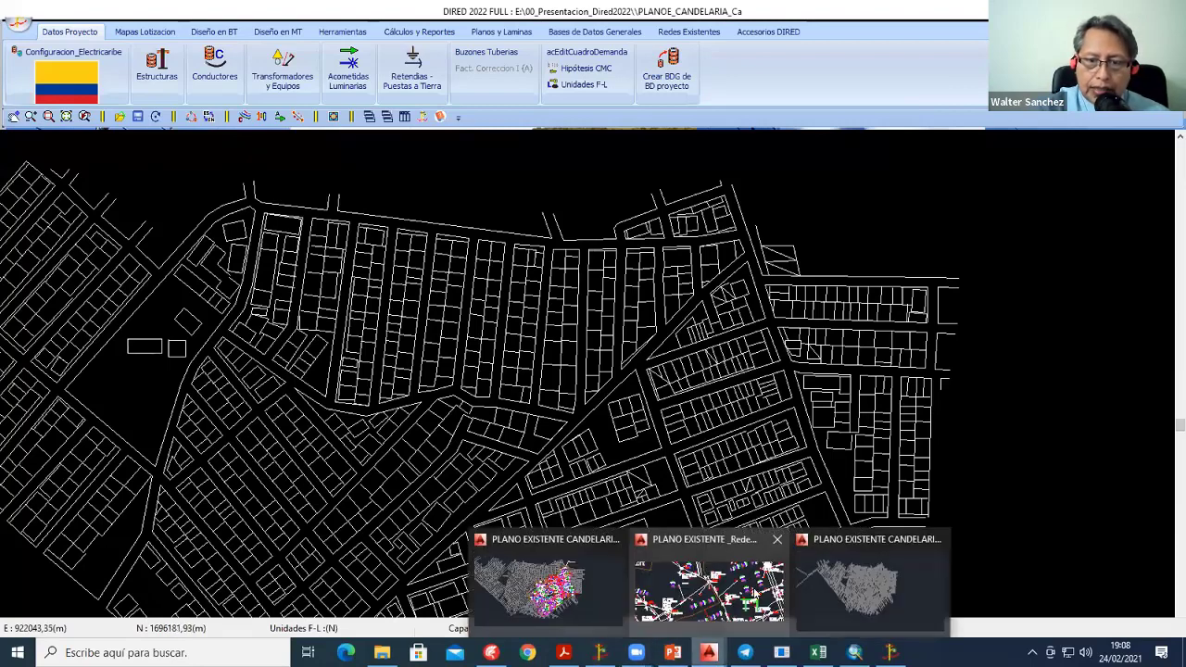
pyautogui.click(584, 589)
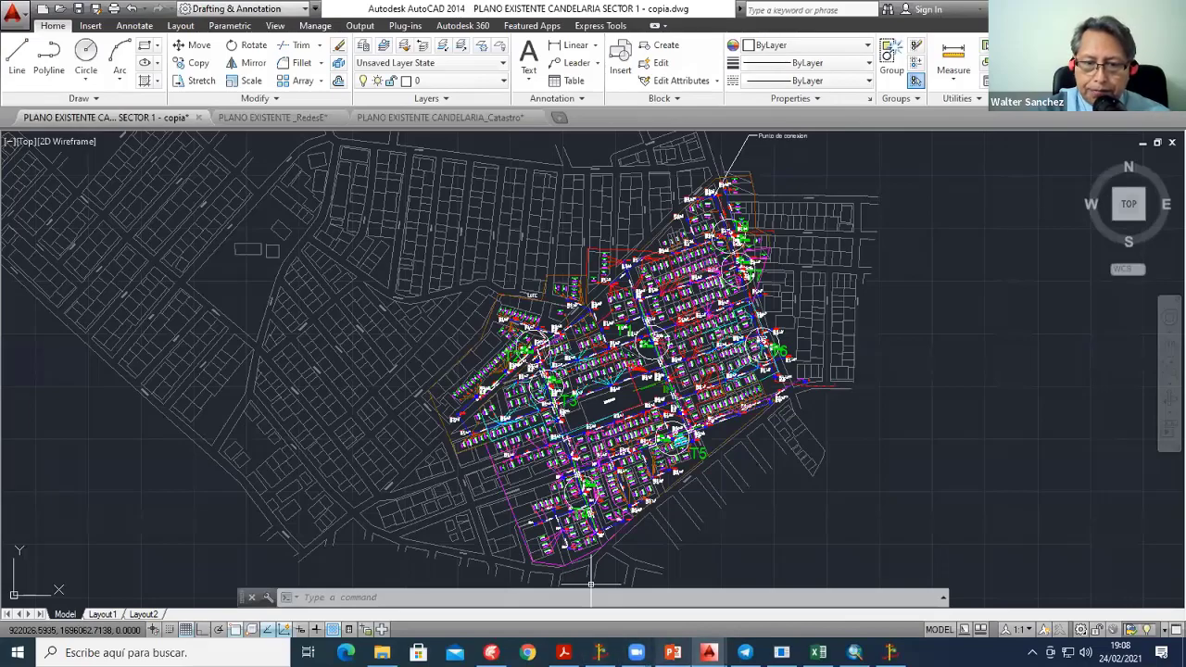
pyautogui.click(599, 652)
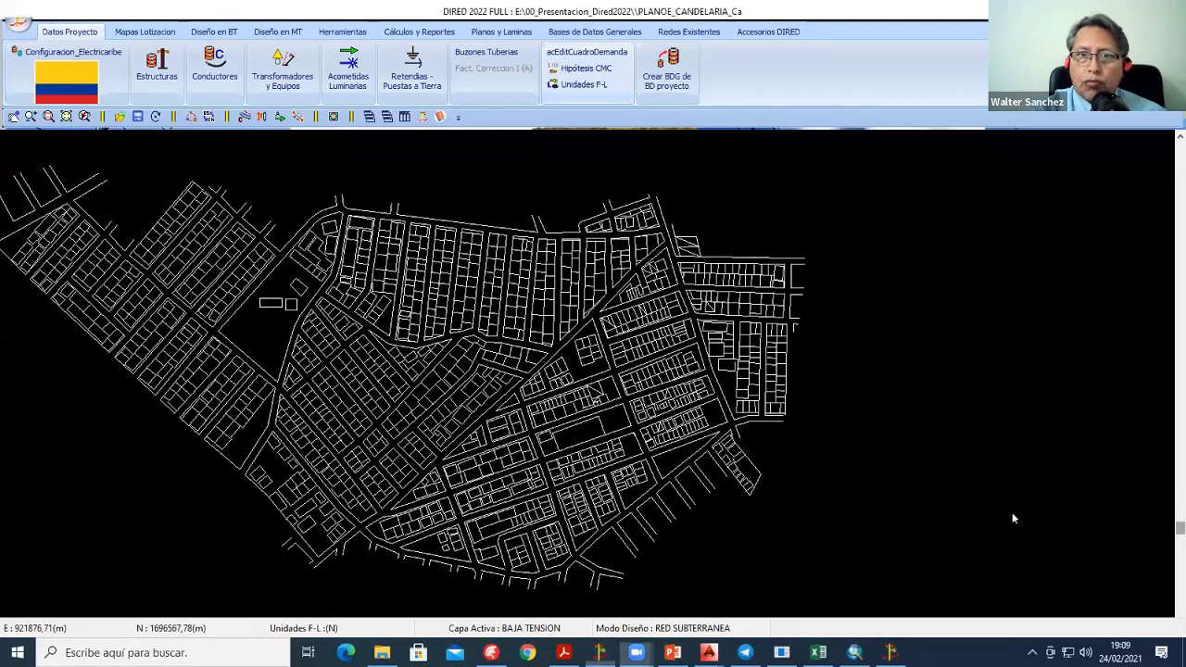
# Step: Load PLANOE_CANDELA_RED.dxf with Carga Red Existente DXF from the Redes Existentes tools
pyautogui.click(688, 32)
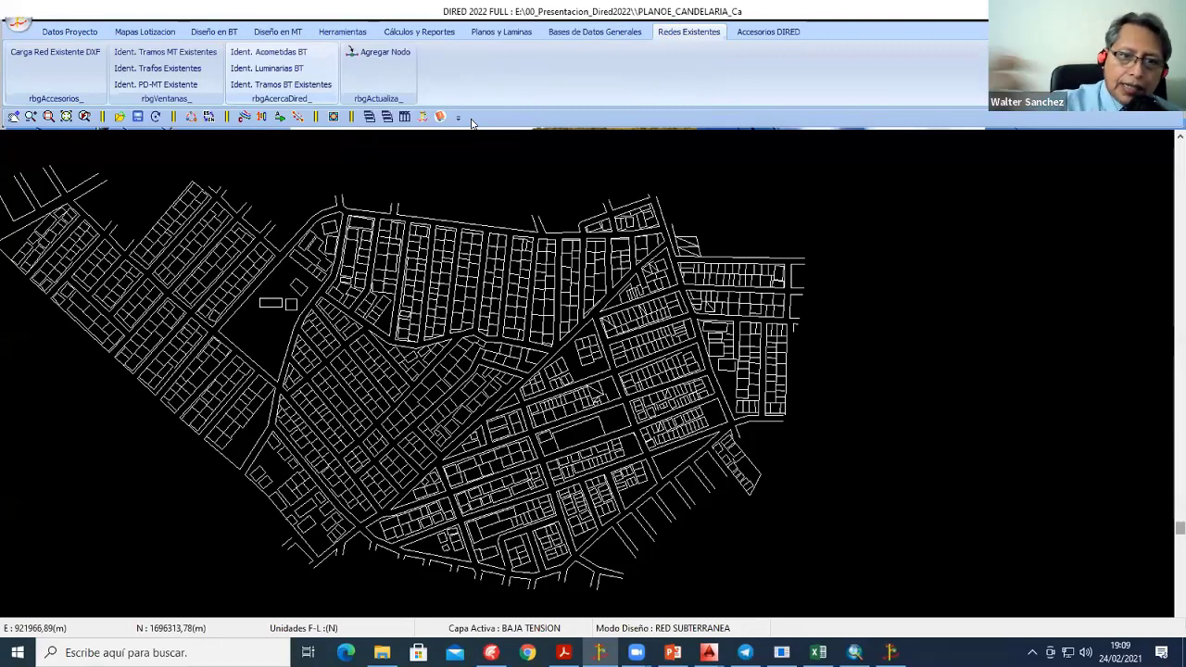
pyautogui.scroll(2, 468, 282)
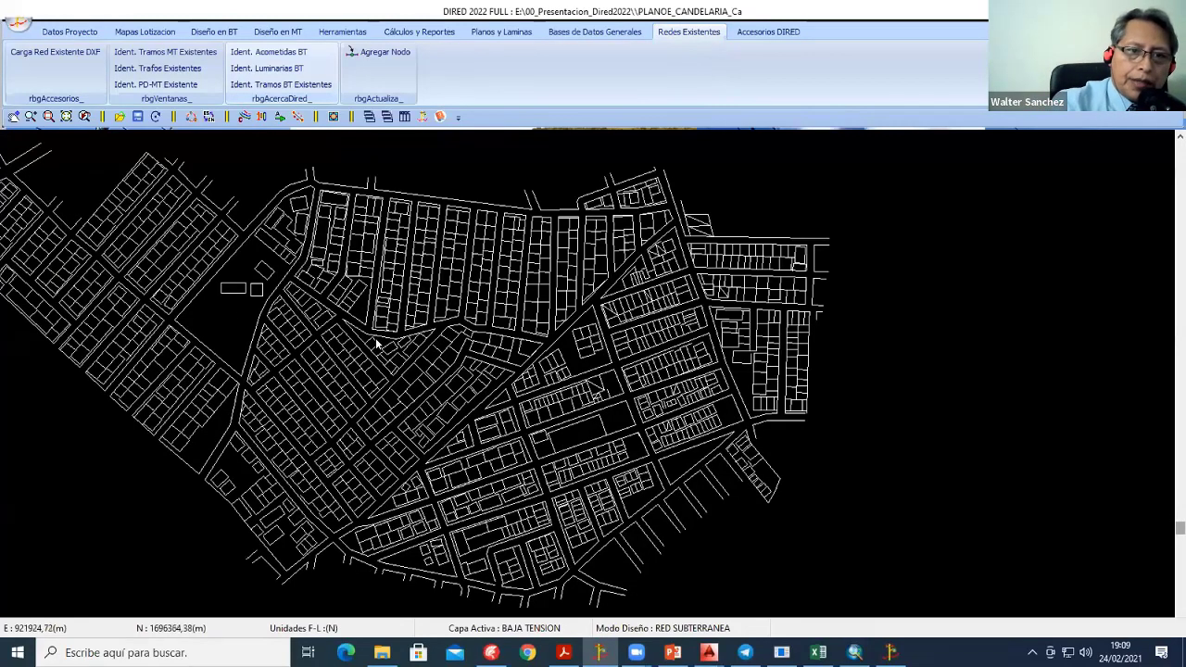
pyautogui.scroll(1, 376, 339)
pyautogui.scroll(-3, 502, 339)
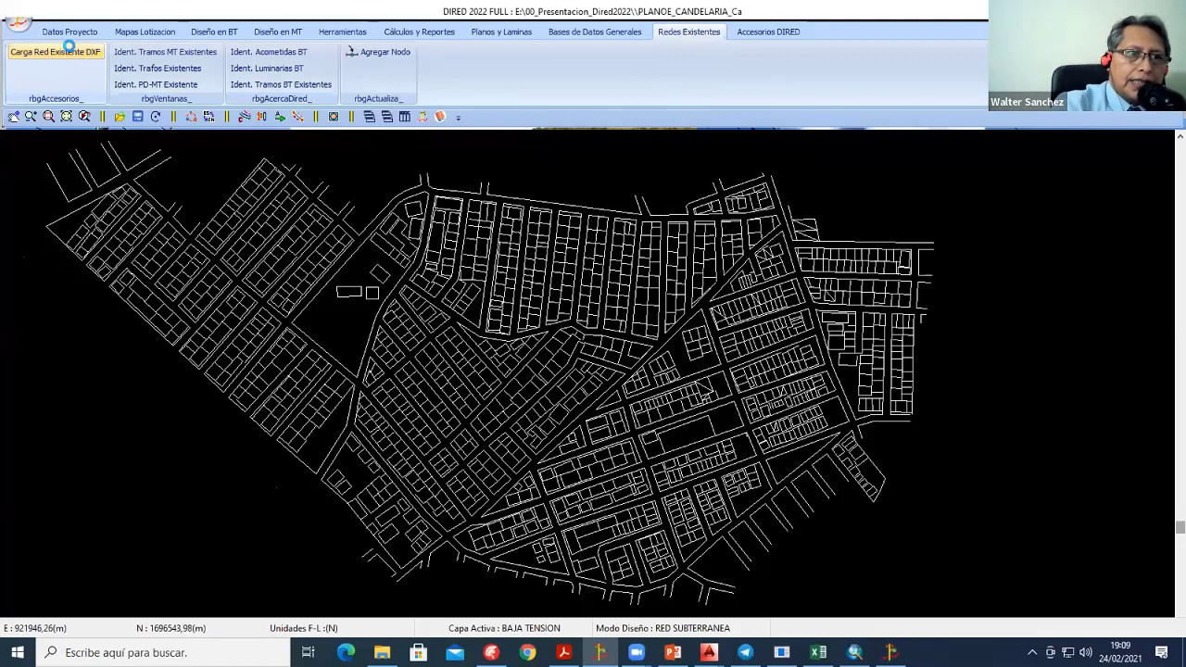
pyautogui.click(67, 47)
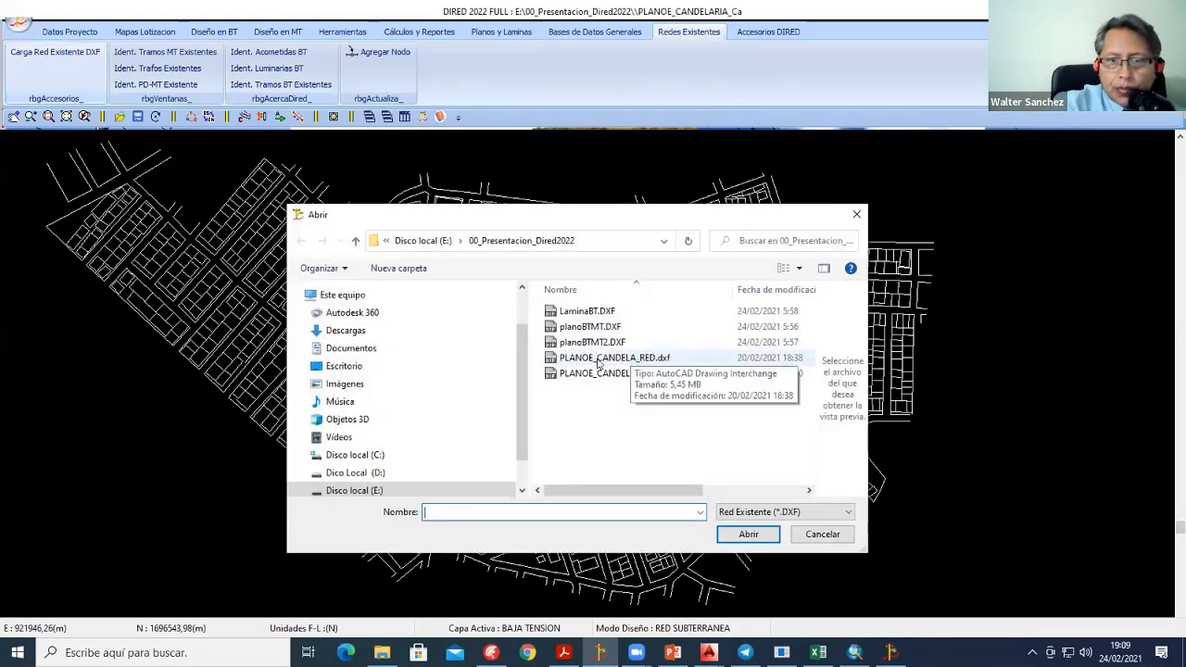
pyautogui.click(621, 358)
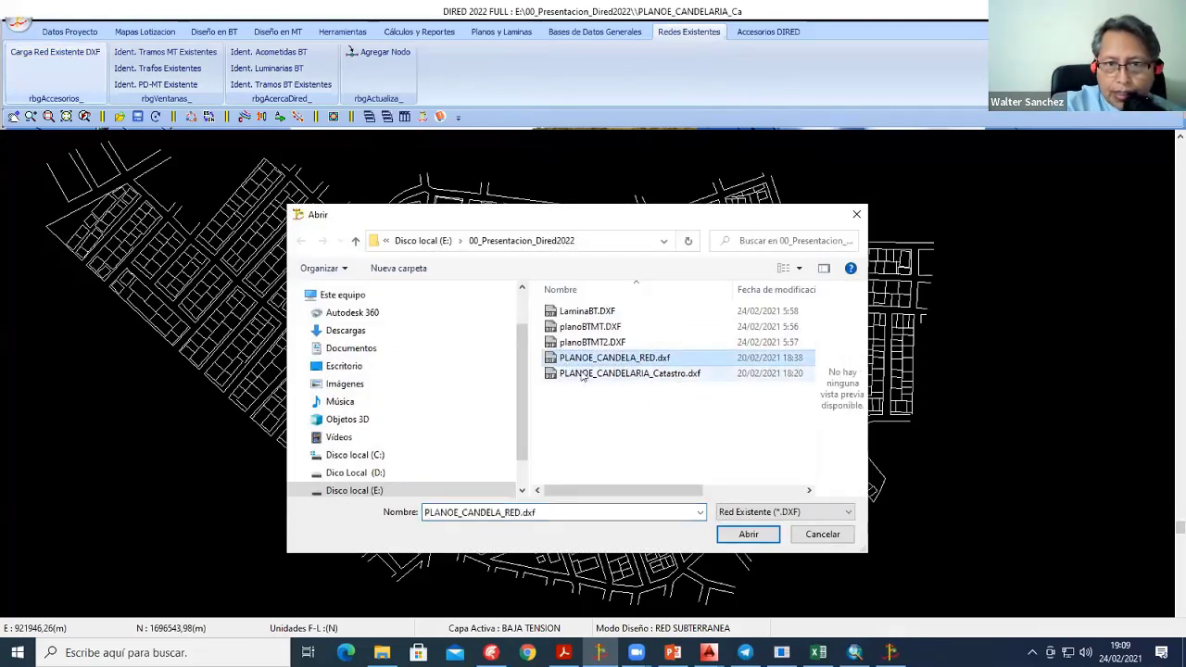
pyautogui.click(747, 533)
pyautogui.scroll(2, 510, 405)
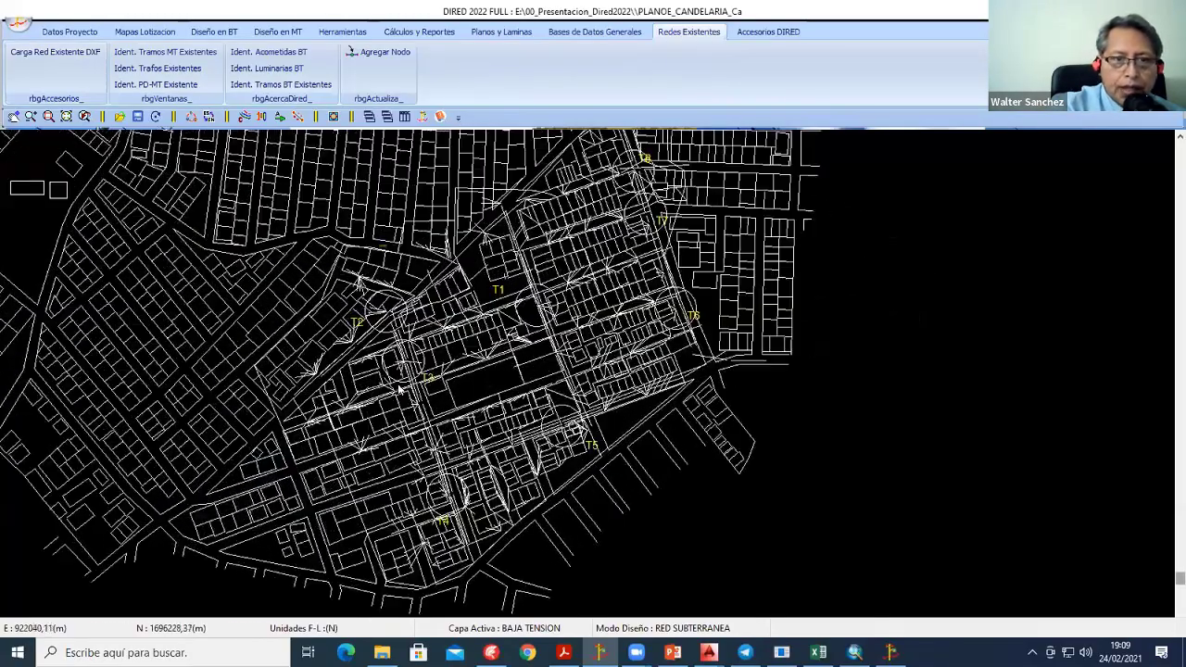
pyautogui.scroll(1, 500, 404)
pyautogui.scroll(2, 491, 404)
pyautogui.scroll(2, 477, 403)
pyautogui.scroll(-1, 477, 403)
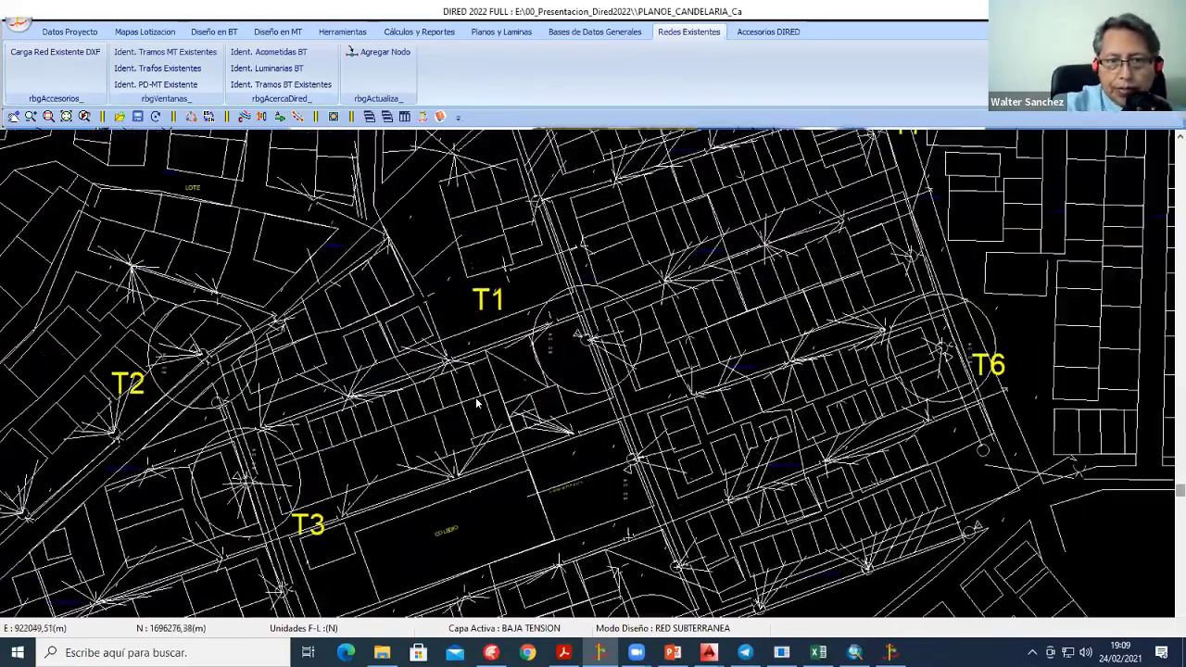
pyautogui.scroll(-2, 484, 396)
pyautogui.scroll(-1, 491, 388)
pyautogui.scroll(-1, 500, 375)
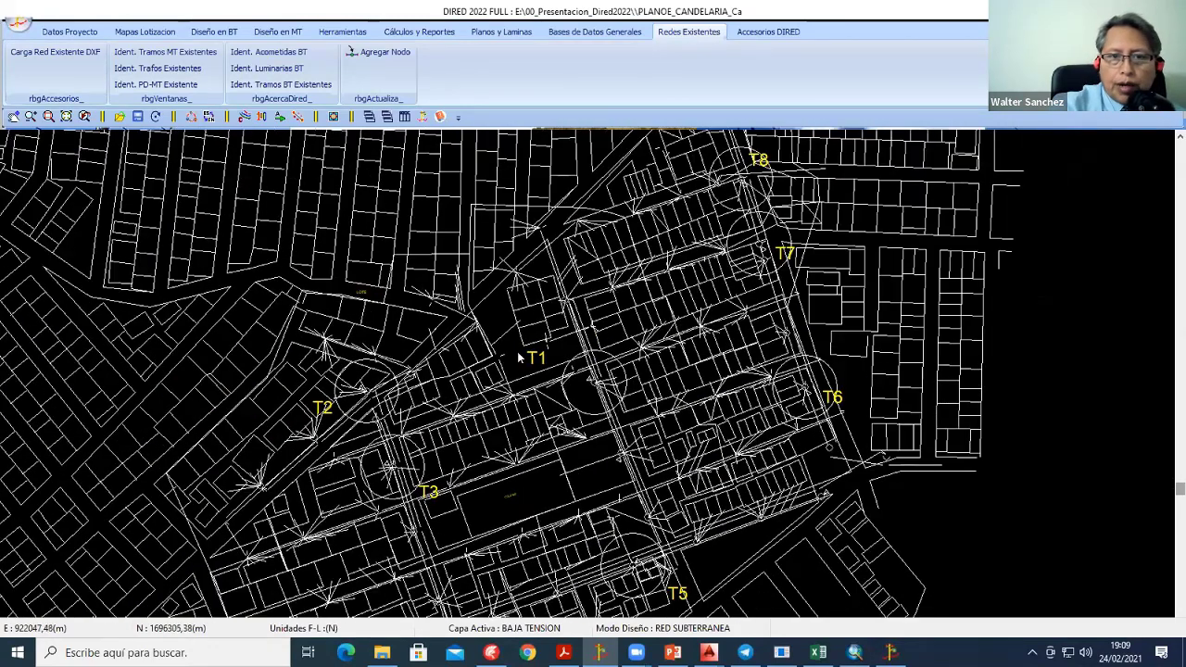
pyautogui.scroll(1, 520, 357)
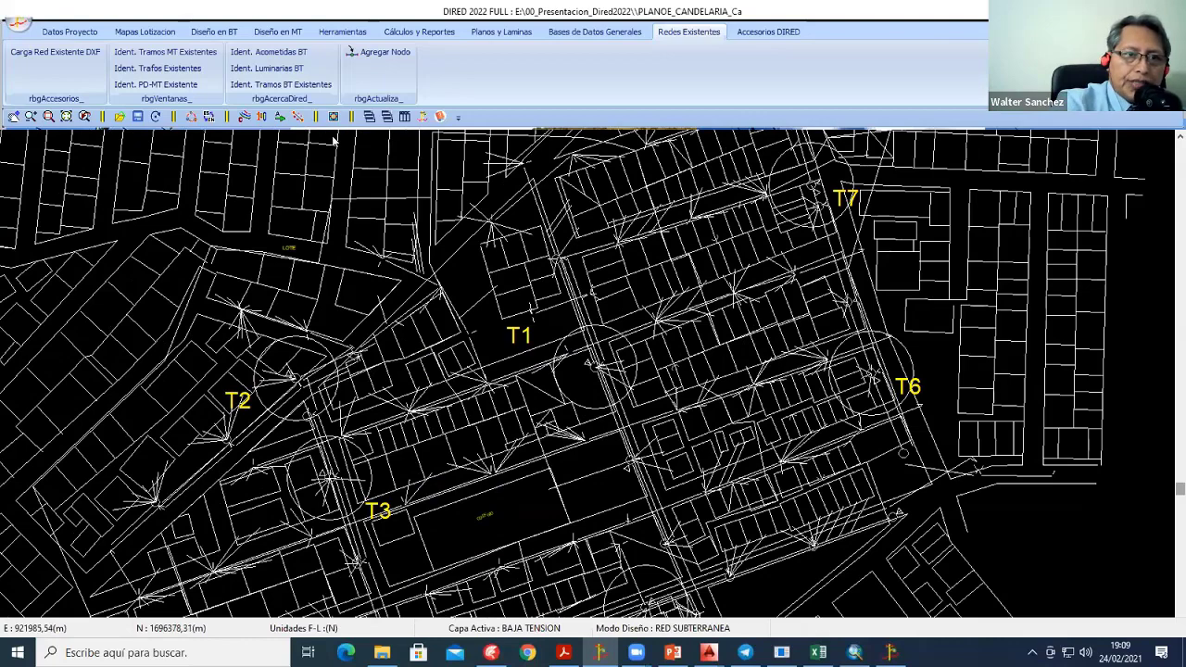
pyautogui.click(244, 115)
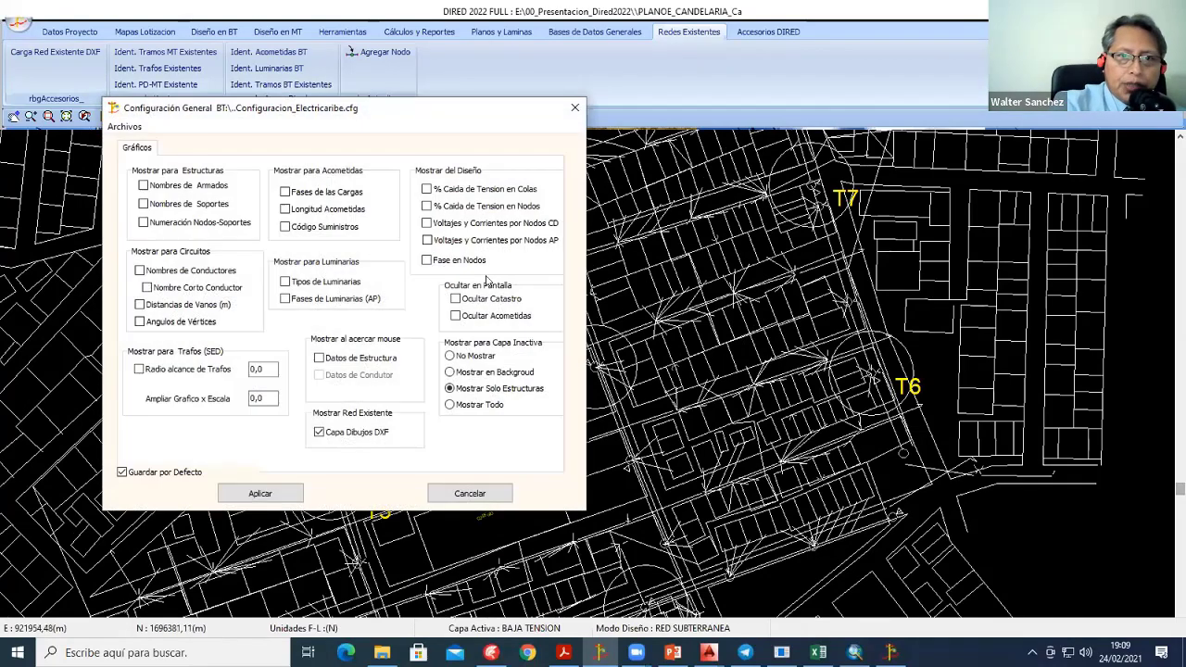
pyautogui.click(259, 493)
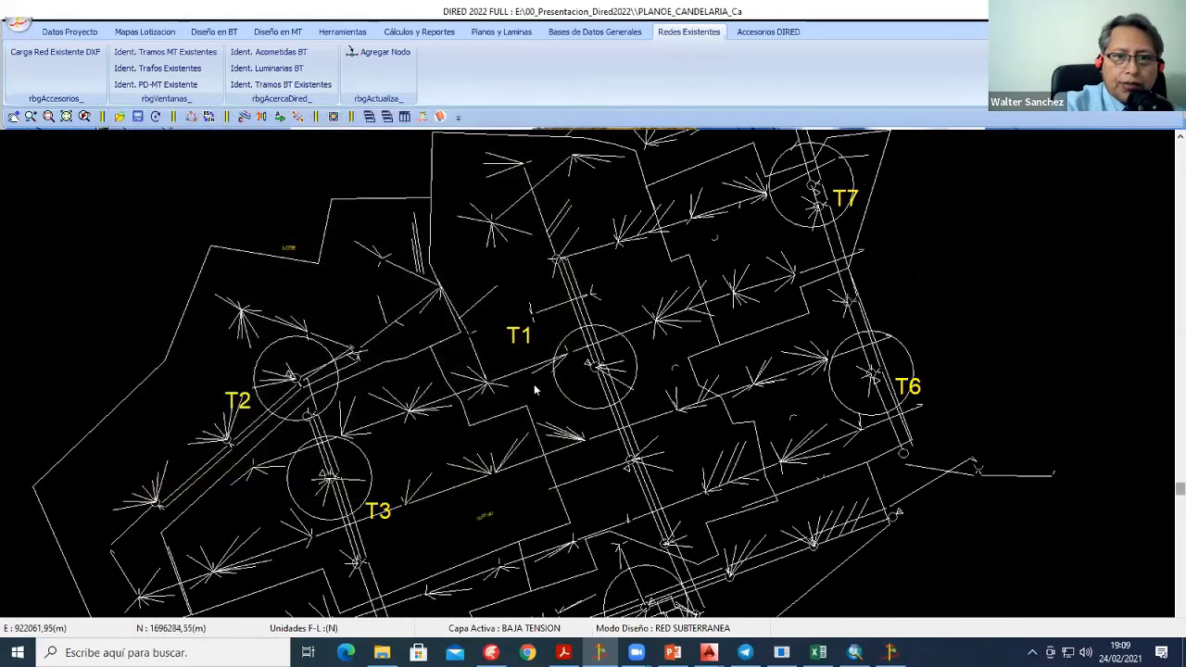
pyautogui.scroll(-3, 533, 383)
pyautogui.scroll(2, 521, 356)
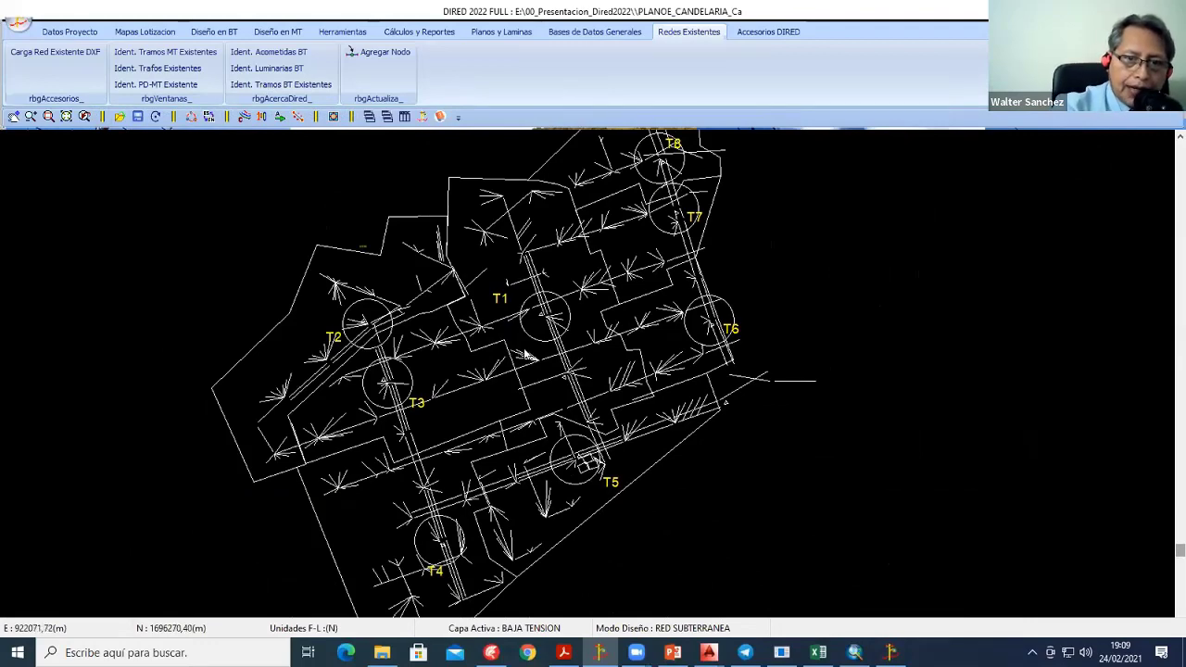
pyautogui.scroll(1, 524, 353)
pyautogui.scroll(1, 537, 333)
pyautogui.scroll(1, 548, 336)
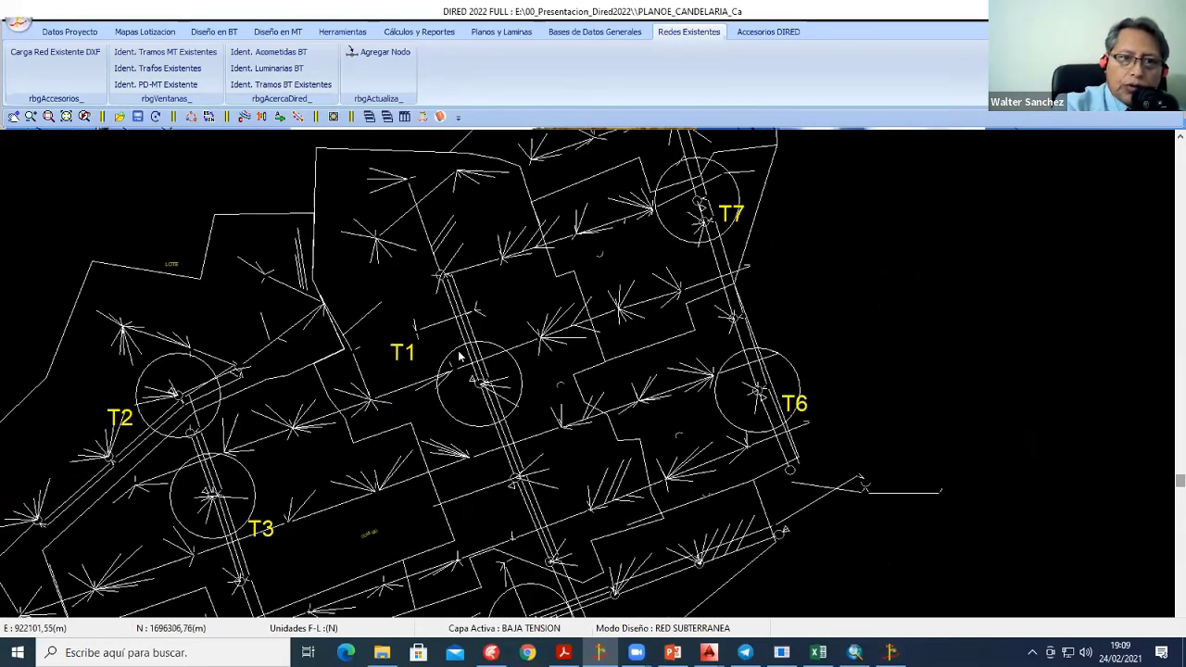
pyautogui.scroll(1, 458, 357)
pyautogui.scroll(1, 550, 339)
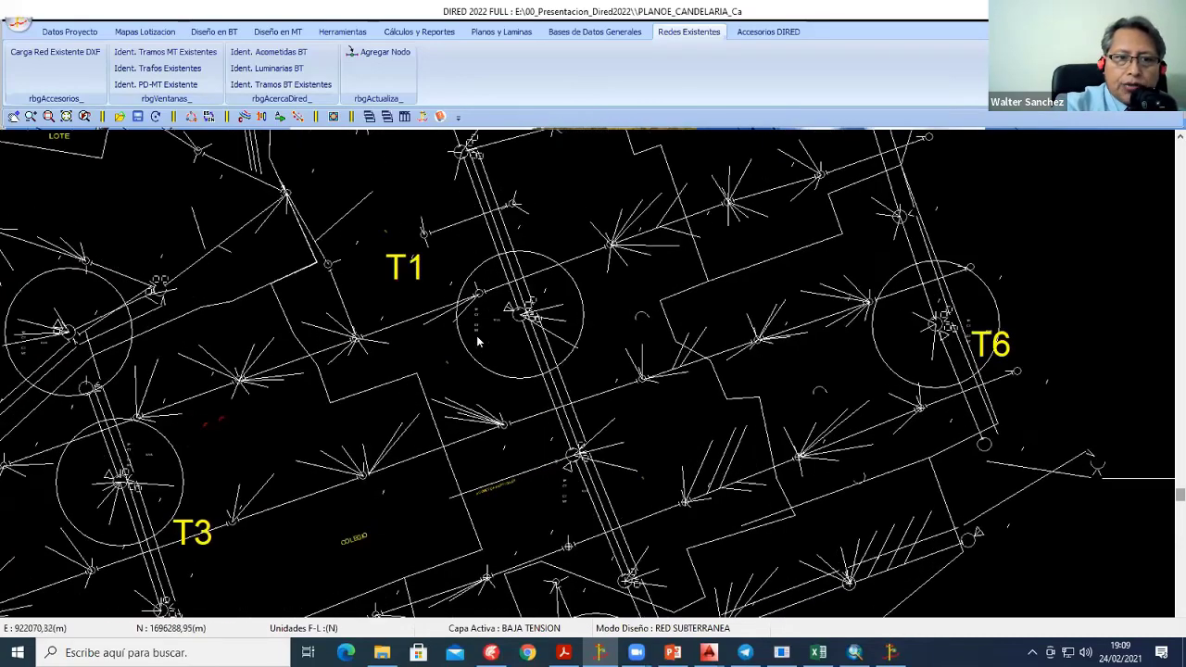
pyautogui.scroll(1, 549, 343)
pyautogui.scroll(-2, 527, 303)
pyautogui.moveTo(617, 368); pyautogui.dragTo(465, 355, button='middle')
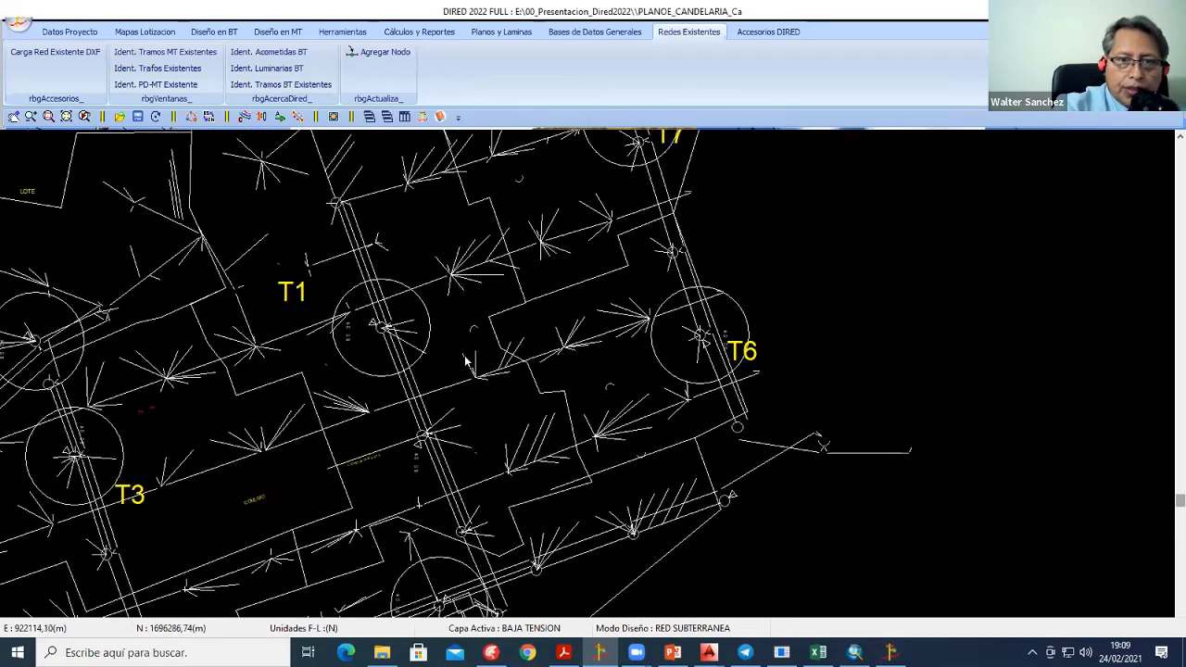
pyautogui.scroll(-1, 464, 366)
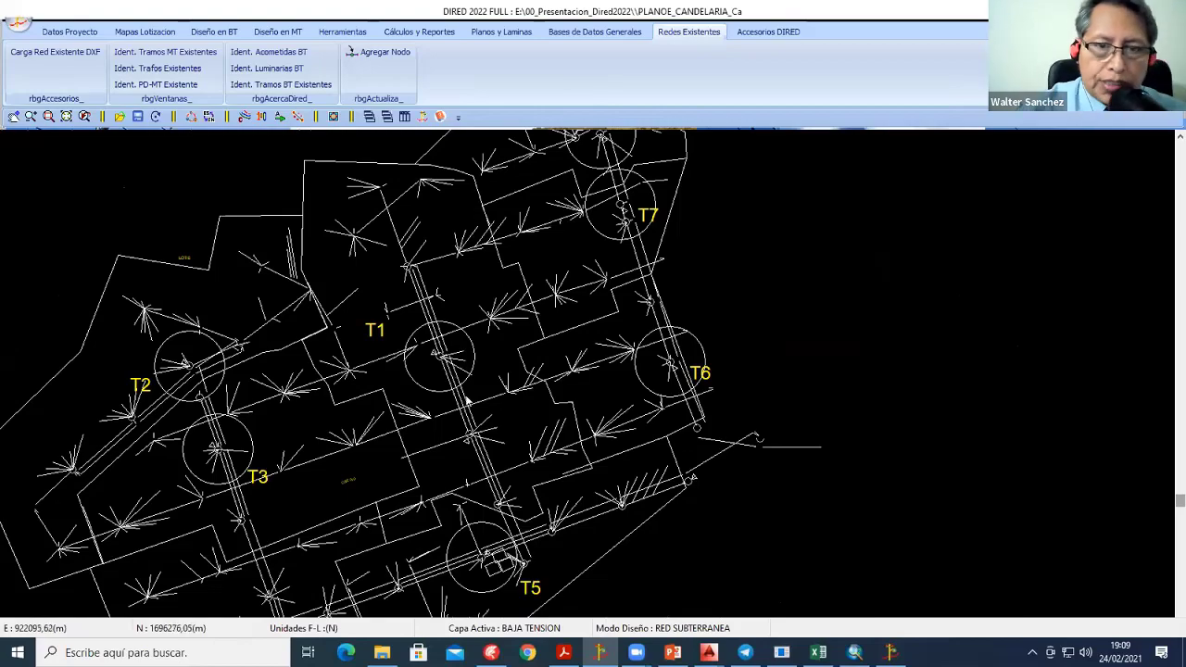
pyautogui.moveTo(467, 394); pyautogui.dragTo(546, 359, button='middle')
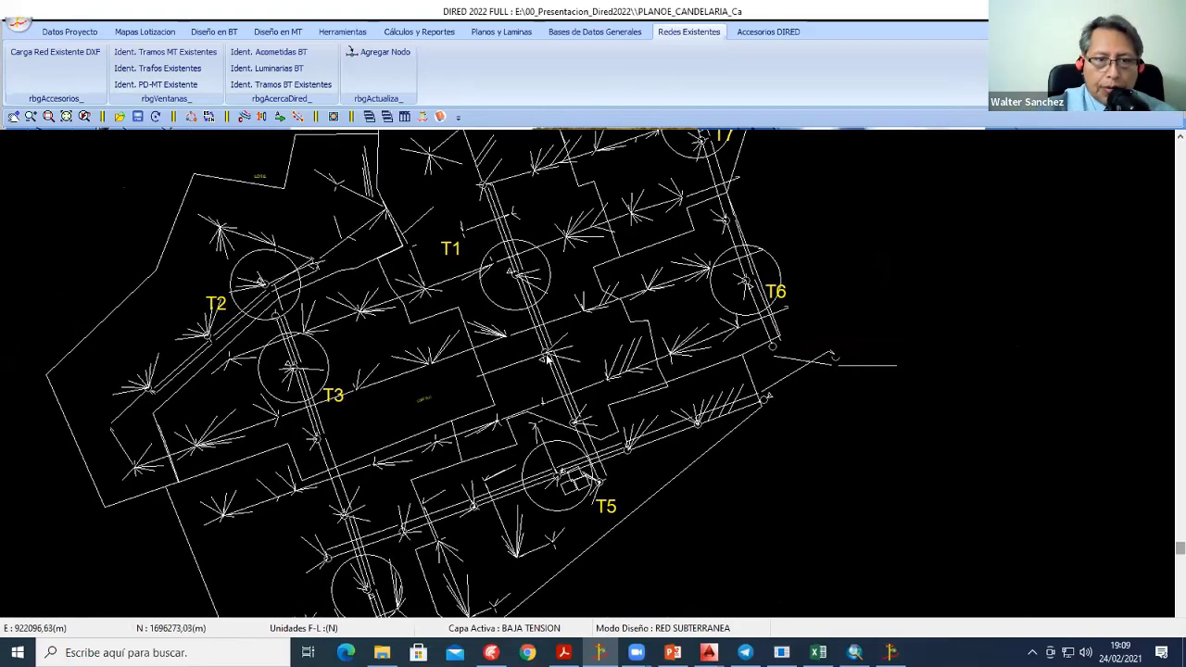
pyautogui.moveTo(582, 306); pyautogui.dragTo(523, 394, button='middle')
pyautogui.moveTo(528, 318)
pyautogui.mouseDown(button='middle')
pyautogui.moveTo(478, 399)
pyautogui.moveTo(510, 458)
pyautogui.mouseUp(button='middle')
pyautogui.scroll(2, 478, 364)
pyautogui.scroll(2, 499, 426)
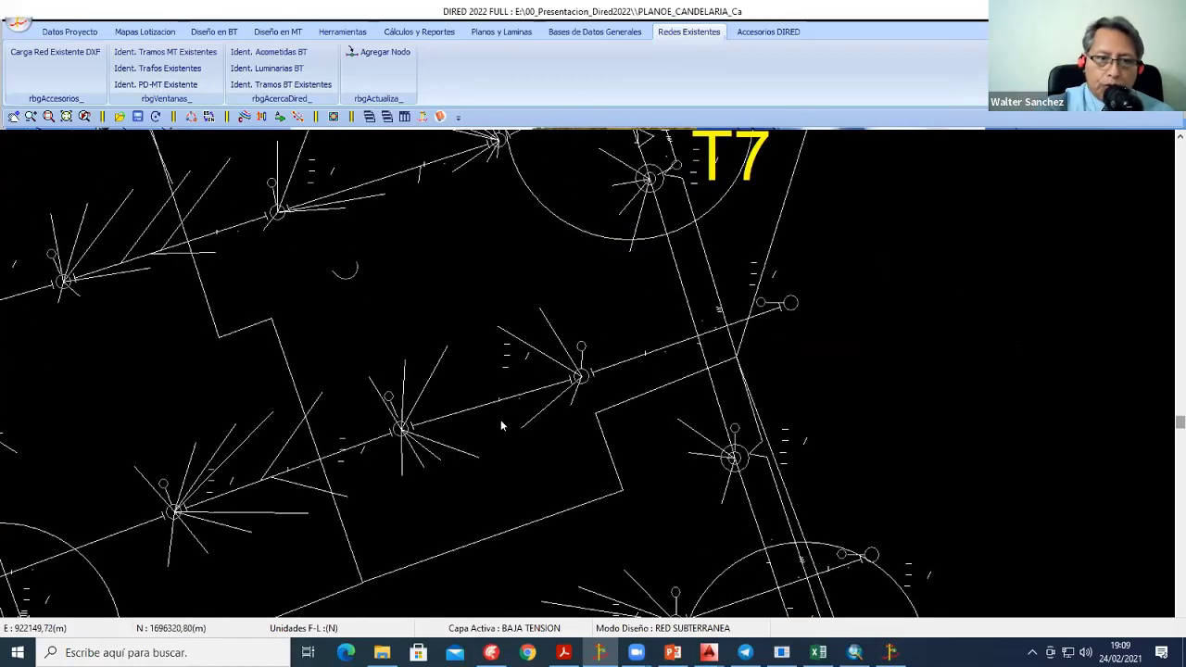
pyautogui.scroll(2, 395, 432)
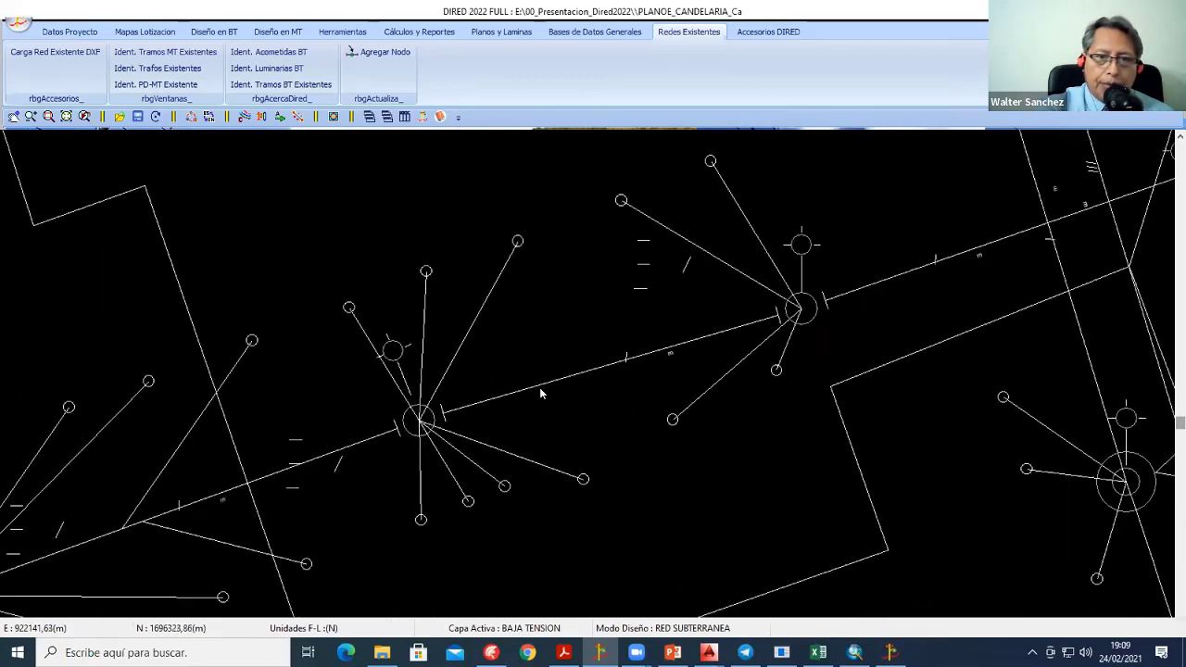
pyautogui.moveTo(636, 278); pyautogui.dragTo(590, 447, button='middle')
pyautogui.scroll(1, 565, 387)
pyautogui.scroll(1, 590, 432)
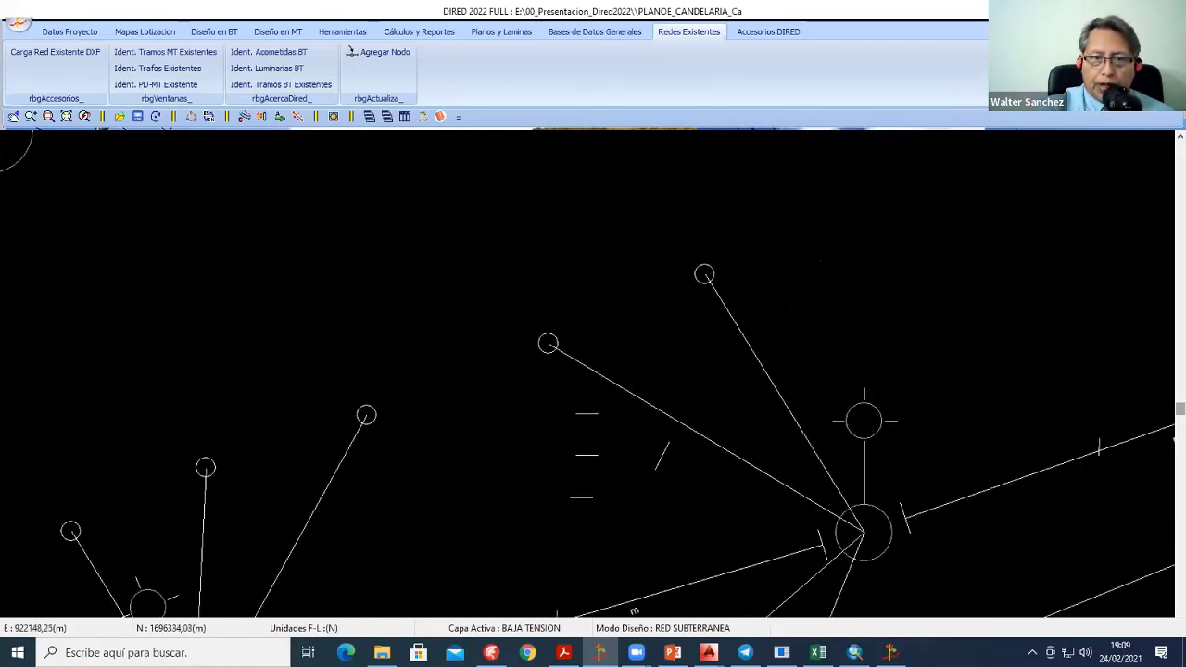
pyautogui.scroll(1, 621, 364)
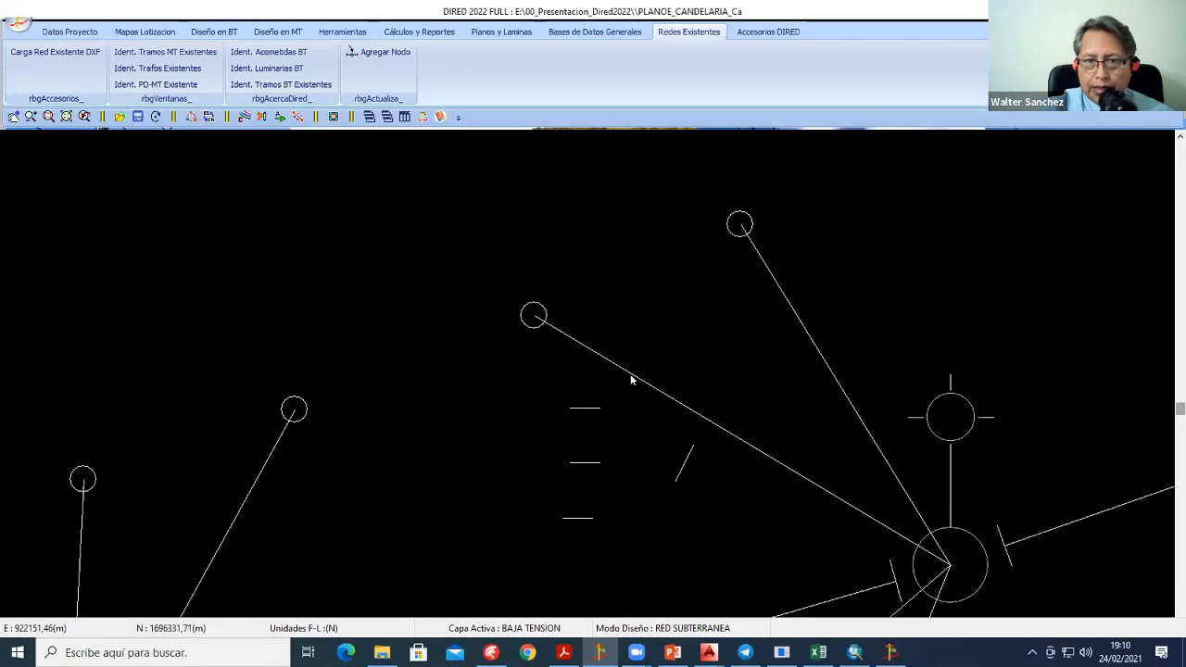
pyautogui.scroll(-2, 638, 376)
pyautogui.scroll(-1, 669, 420)
pyautogui.scroll(-2, 564, 312)
pyautogui.scroll(-1, 570, 325)
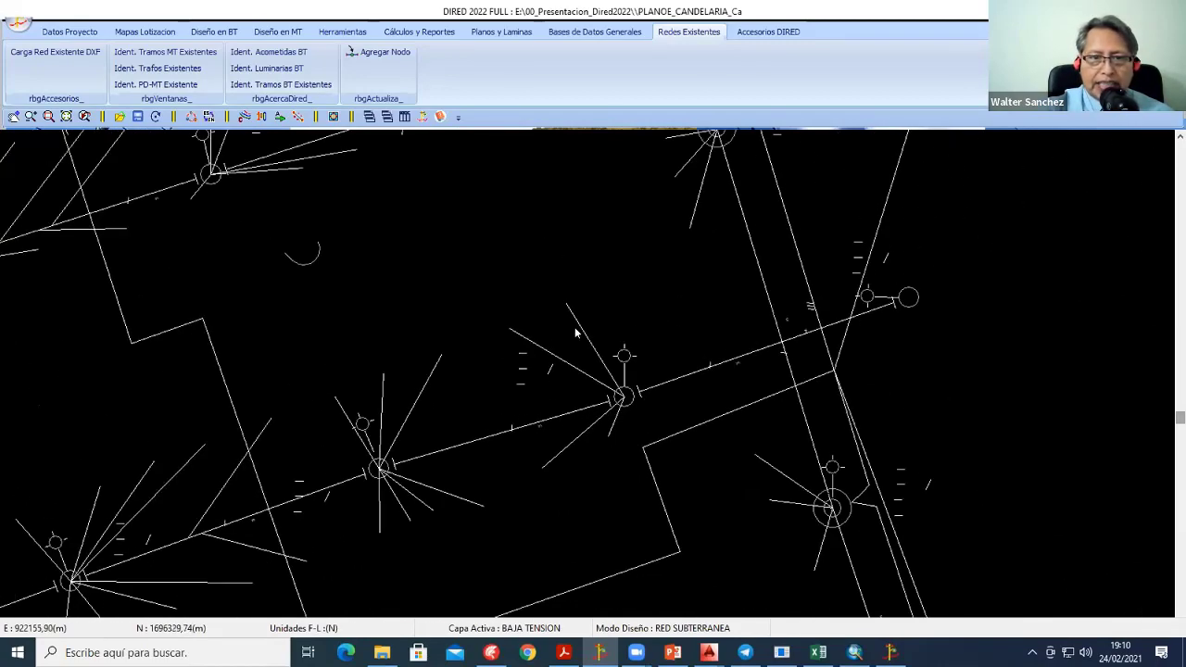
pyautogui.scroll(-1, 576, 324)
pyautogui.scroll(-2, 576, 324)
pyautogui.scroll(-1, 576, 324)
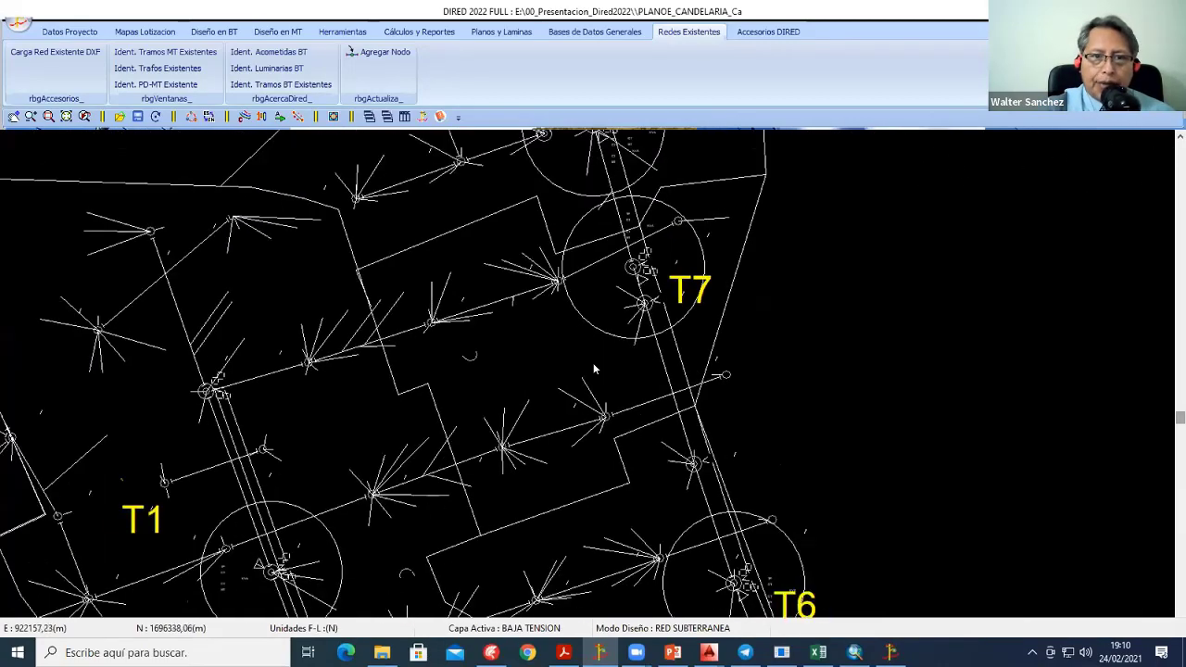
pyautogui.scroll(1, 581, 408)
pyautogui.scroll(1, 581, 408)
pyautogui.scroll(1, 581, 408)
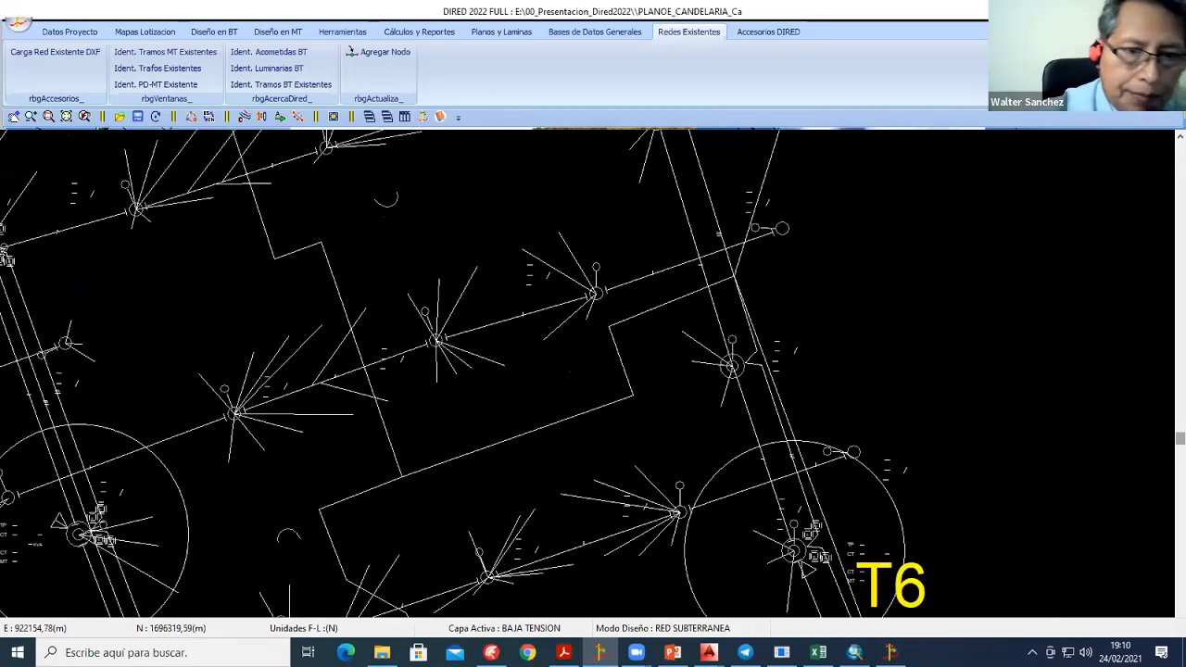
pyautogui.scroll(-1, 587, 358)
pyautogui.scroll(-1, 588, 357)
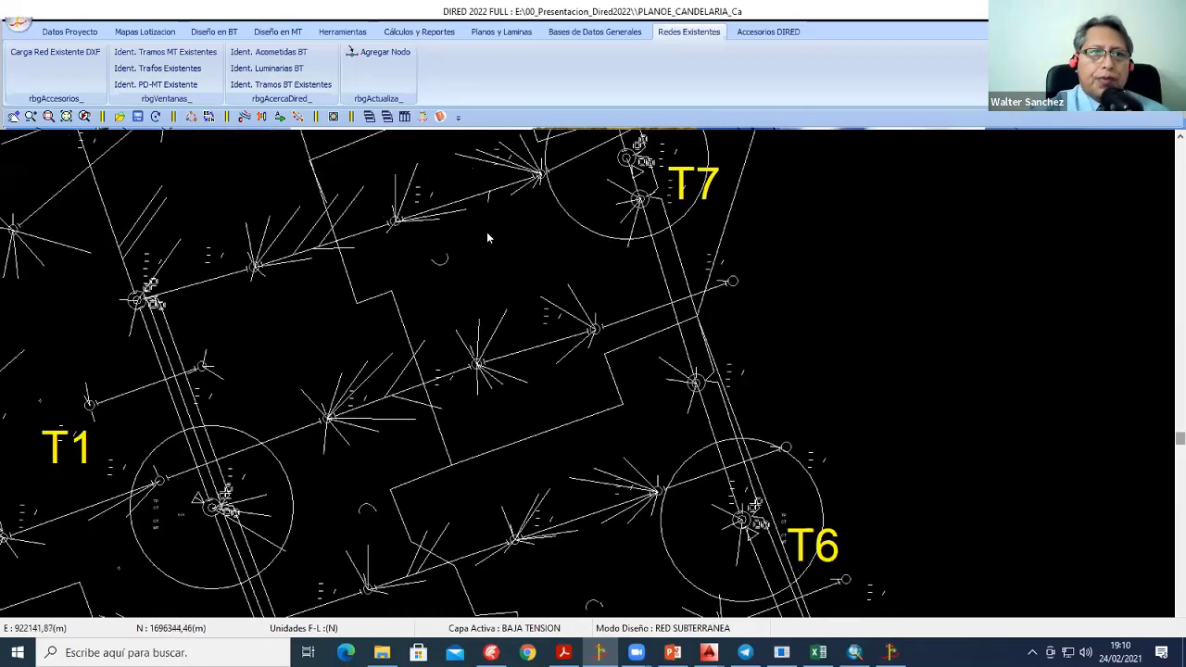
pyautogui.moveTo(660, 304)
pyautogui.mouseDown(button='middle')
pyautogui.moveTo(445, 329)
pyautogui.moveTo(468, 403)
pyautogui.mouseUp(button='middle')
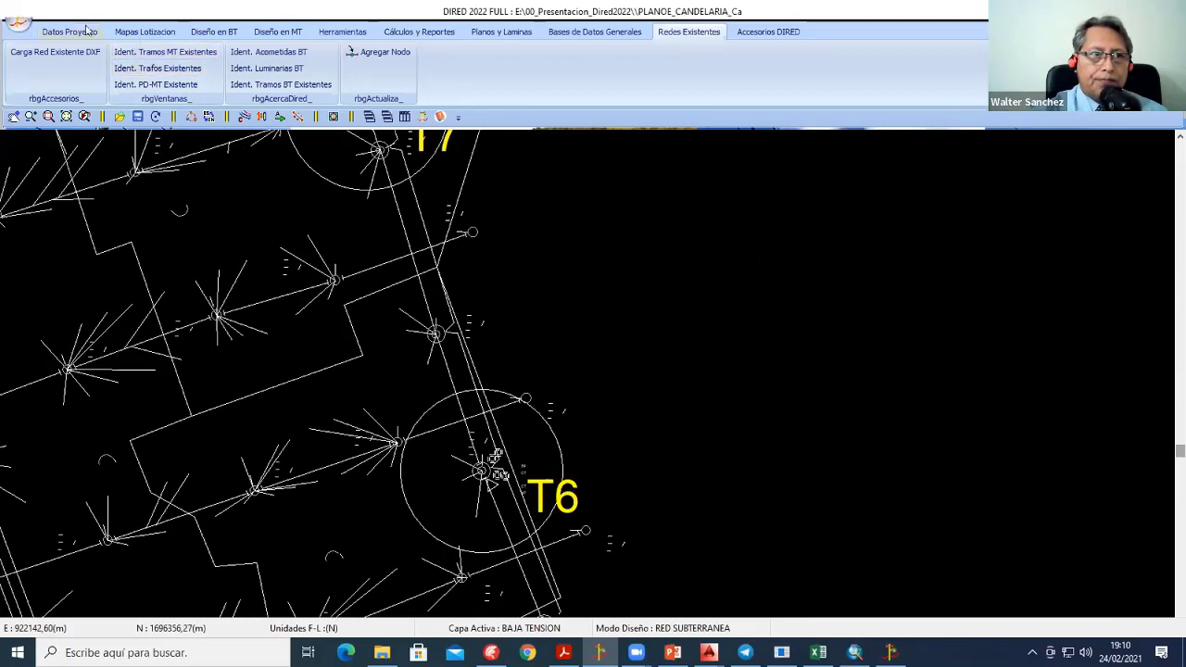
pyautogui.moveTo(472, 461); pyautogui.dragTo(407, 332, button='middle')
pyautogui.moveTo(559, 456); pyautogui.dragTo(417, 428, button='middle')
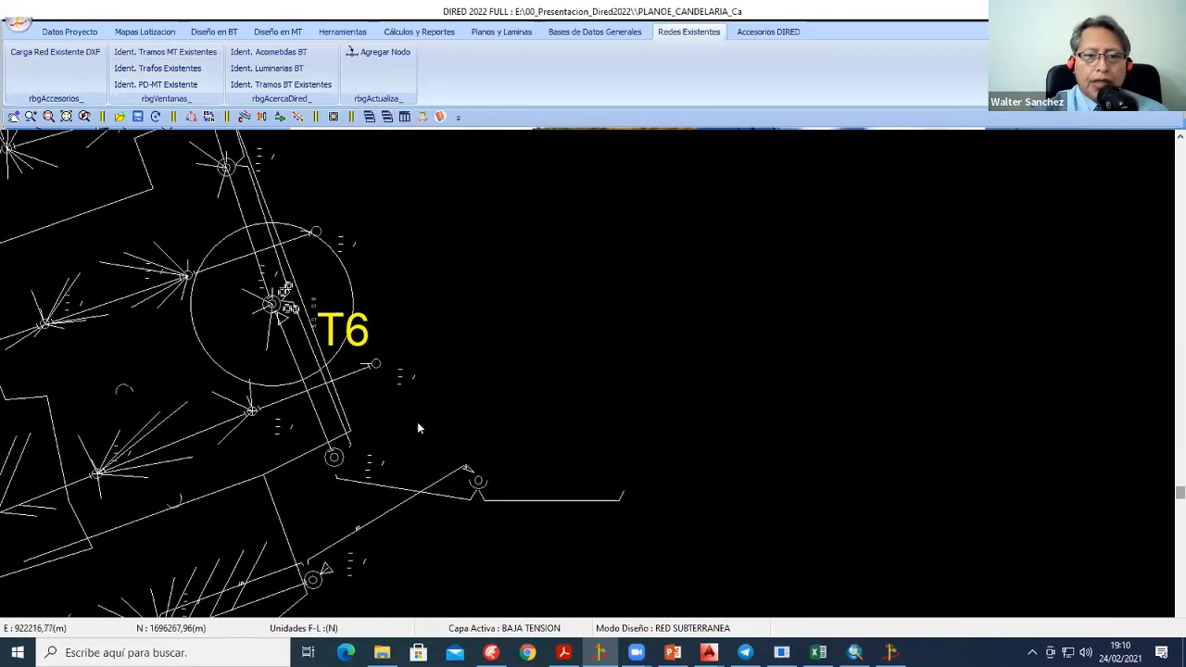
pyautogui.scroll(2, 619, 509)
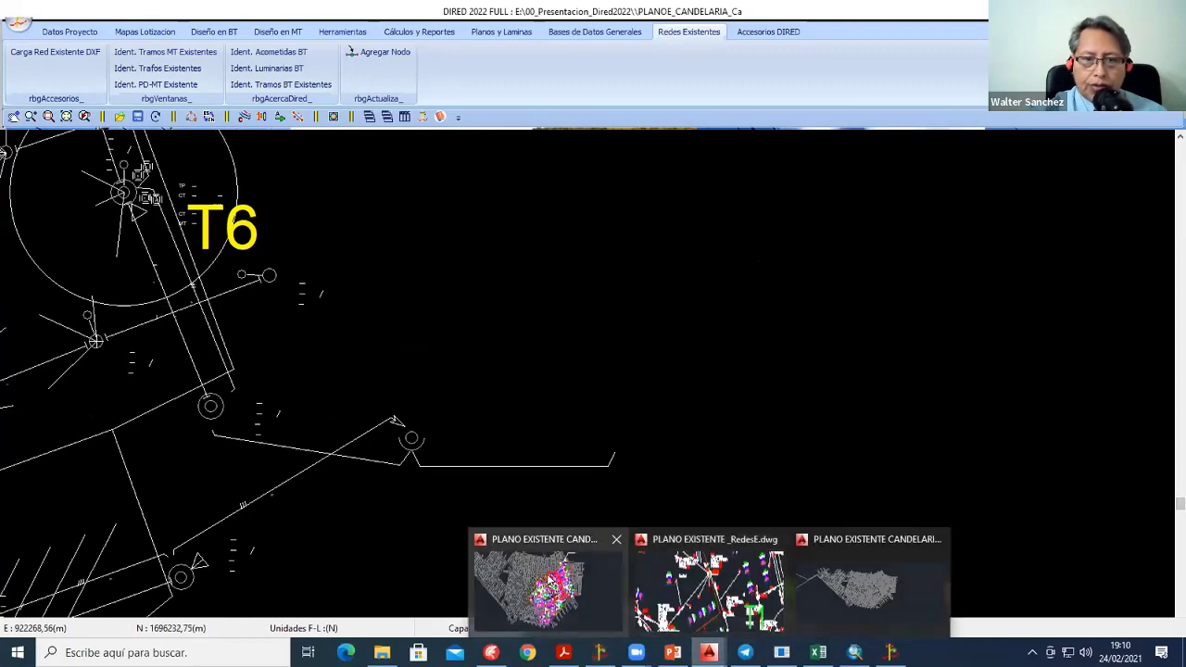
# Step: In the AutoCAD sector 1 drawing, view the EP-1-1 and ESP013 area, then the T8 area
pyautogui.click(550, 582)
pyautogui.scroll(2, 741, 213)
pyautogui.scroll(2, 741, 213)
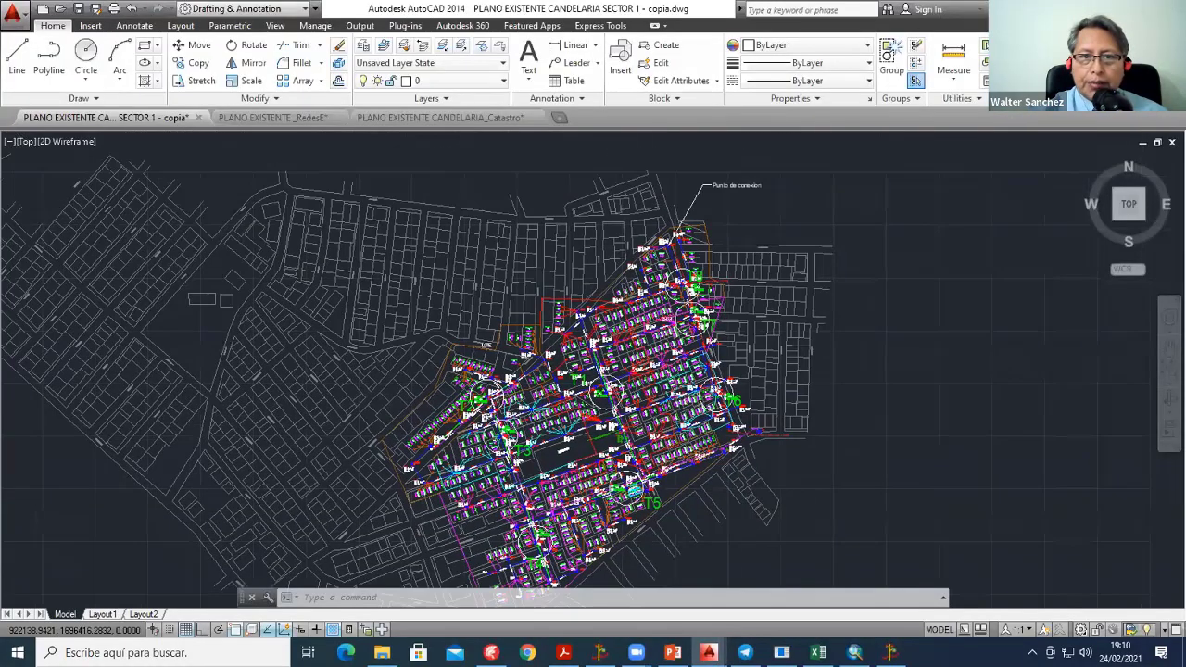
pyautogui.scroll(2, 741, 213)
pyautogui.scroll(2, 741, 213)
pyautogui.scroll(2, 416, 232)
pyautogui.scroll(-4, 417, 231)
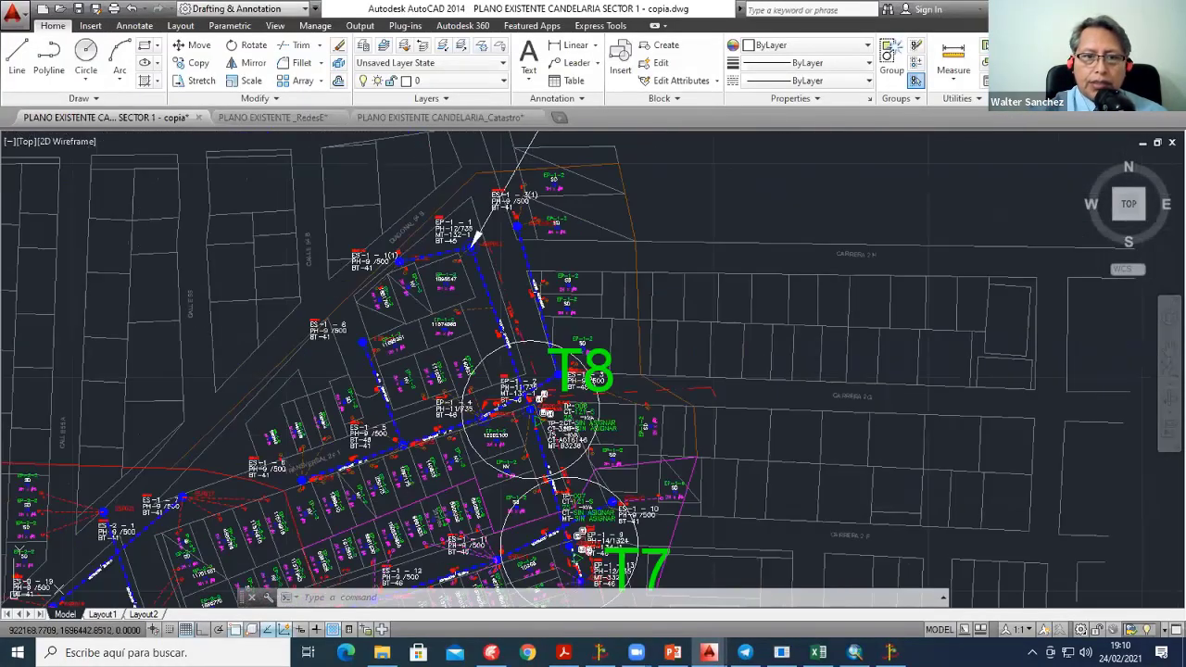
pyautogui.moveTo(417, 232); pyautogui.dragTo(364, 496, button='middle')
pyautogui.scroll(4, 417, 232)
pyautogui.moveTo(535, 388); pyautogui.dragTo(569, 379, button='middle')
pyautogui.moveTo(522, 466); pyautogui.dragTo(438, 257, button='middle')
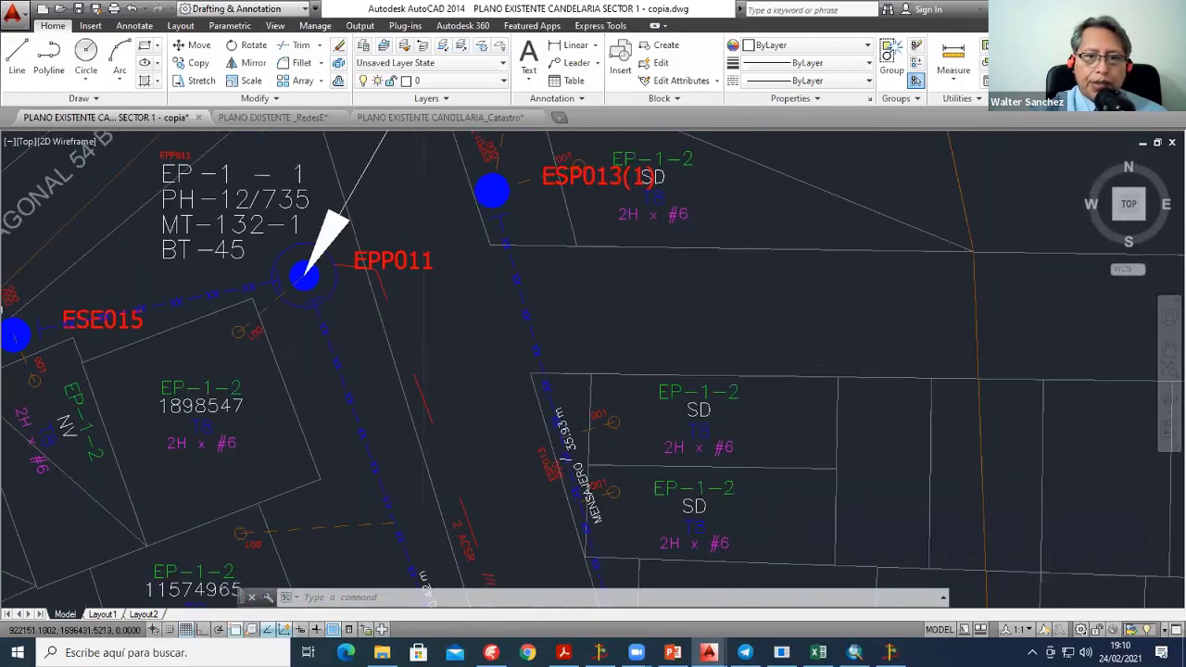
pyautogui.moveTo(639, 455); pyautogui.dragTo(516, 188, button='middle')
# Step: Move the view from T8 past T7 to the red lines beside T6
pyautogui.scroll(-8, 516, 188)
pyautogui.scroll(-2, 626, 367)
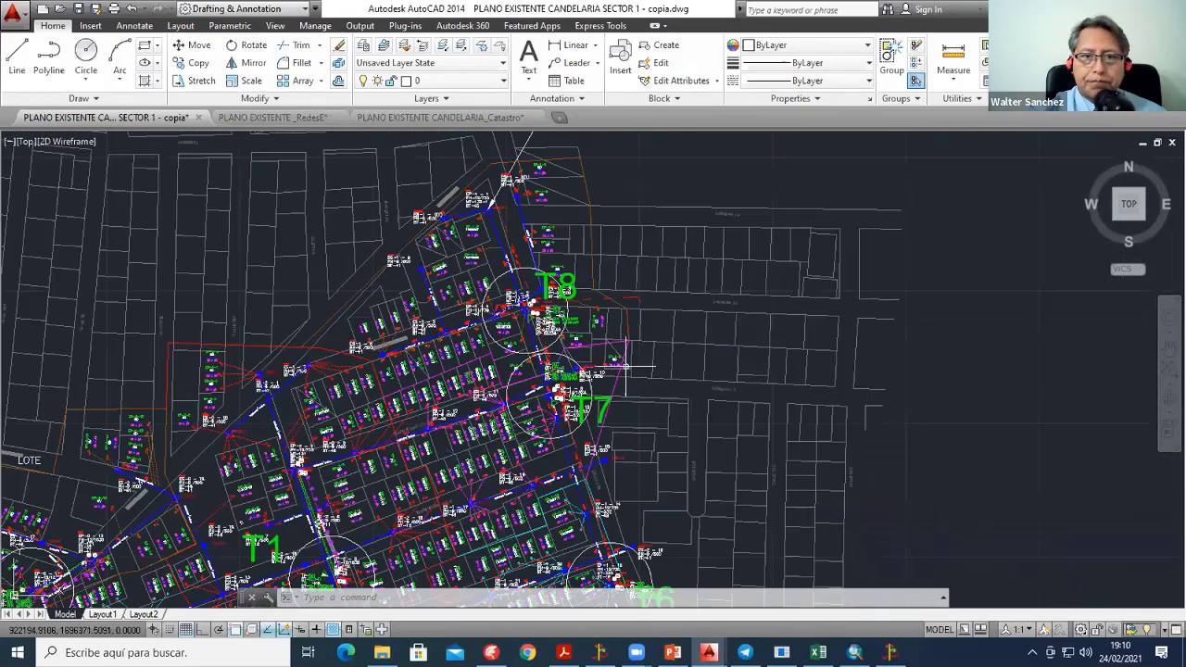
pyautogui.scroll(10, 626, 315)
pyautogui.scroll(-2, 630, 257)
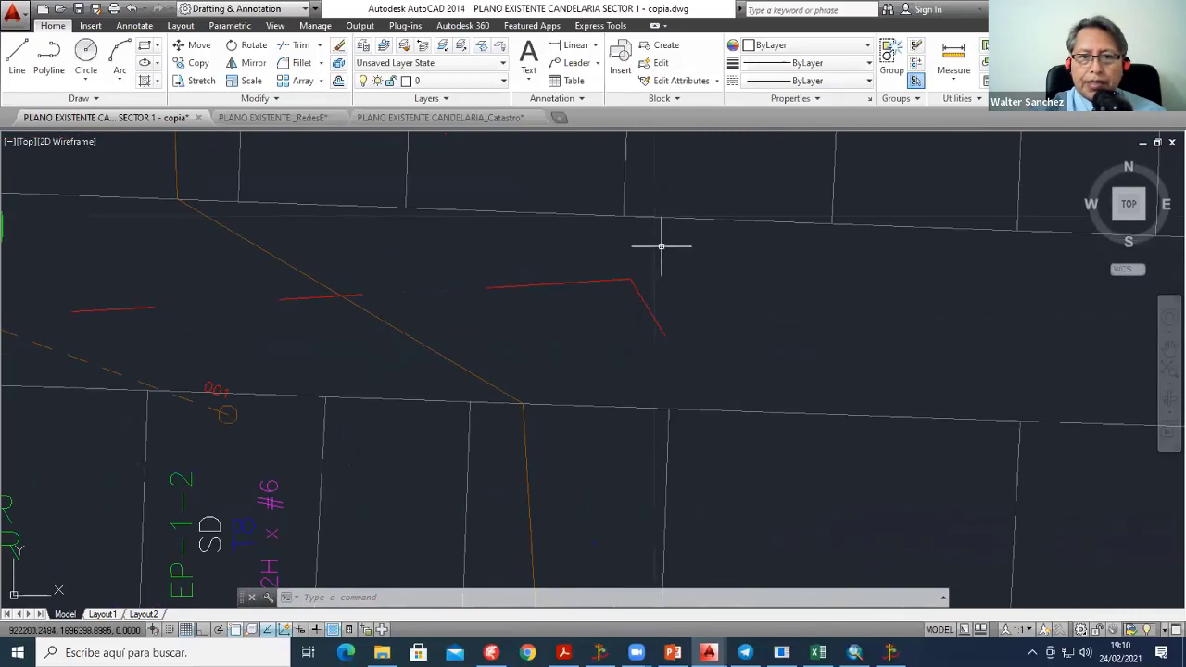
pyautogui.scroll(-4, 647, 297)
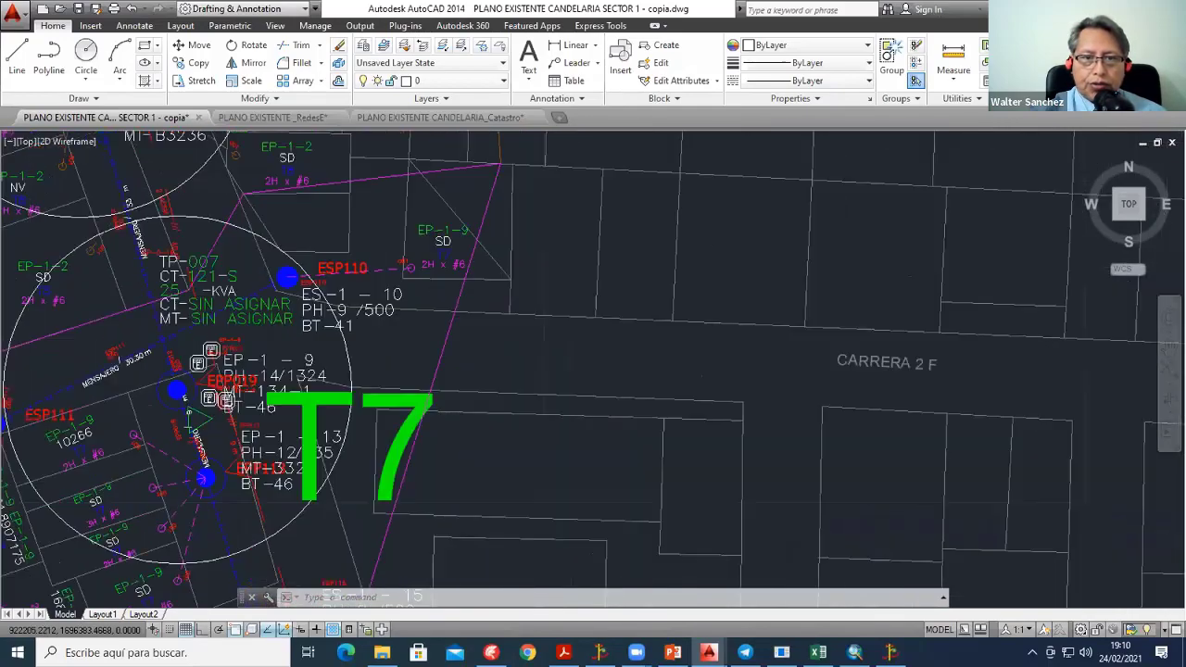
pyautogui.moveTo(705, 445); pyautogui.dragTo(649, 186, button='middle')
pyautogui.scroll(-1, 635, 416)
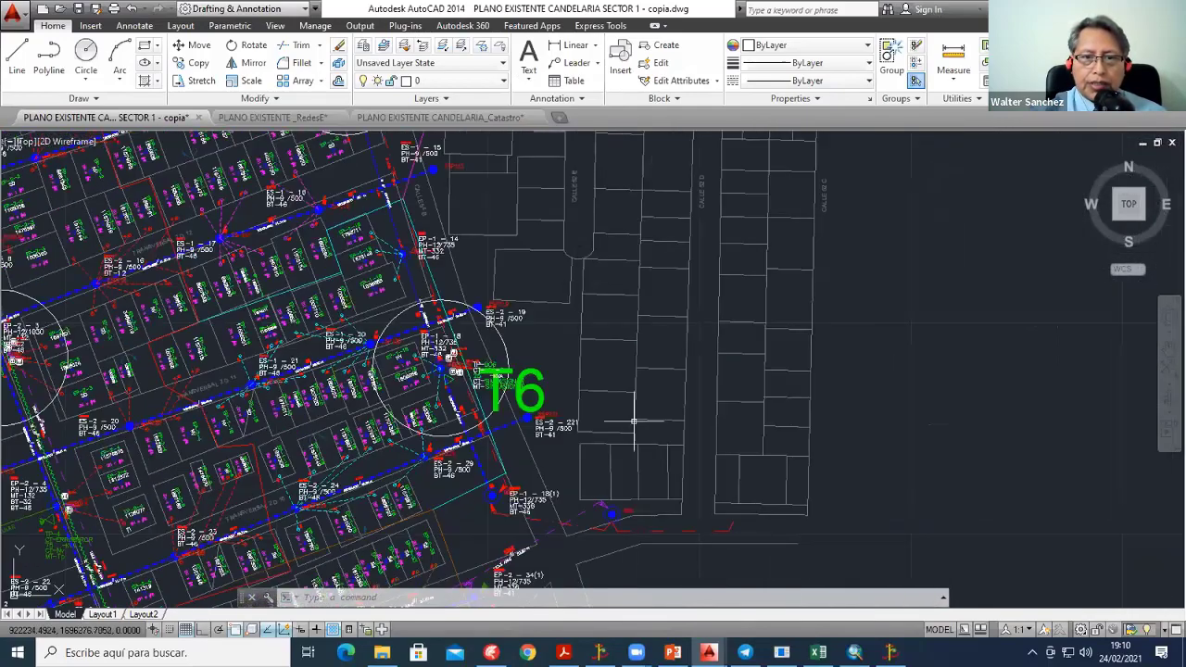
pyautogui.moveTo(635, 416); pyautogui.dragTo(643, 268, button='middle')
pyautogui.scroll(5, 643, 228)
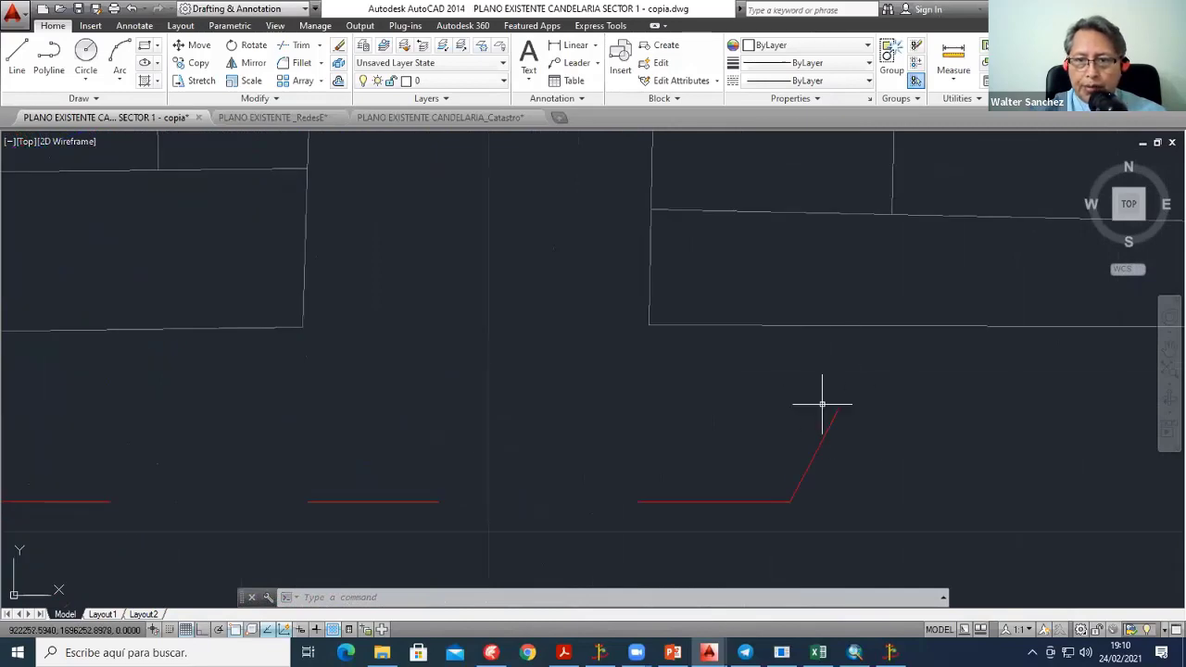
pyautogui.scroll(-5, 841, 397)
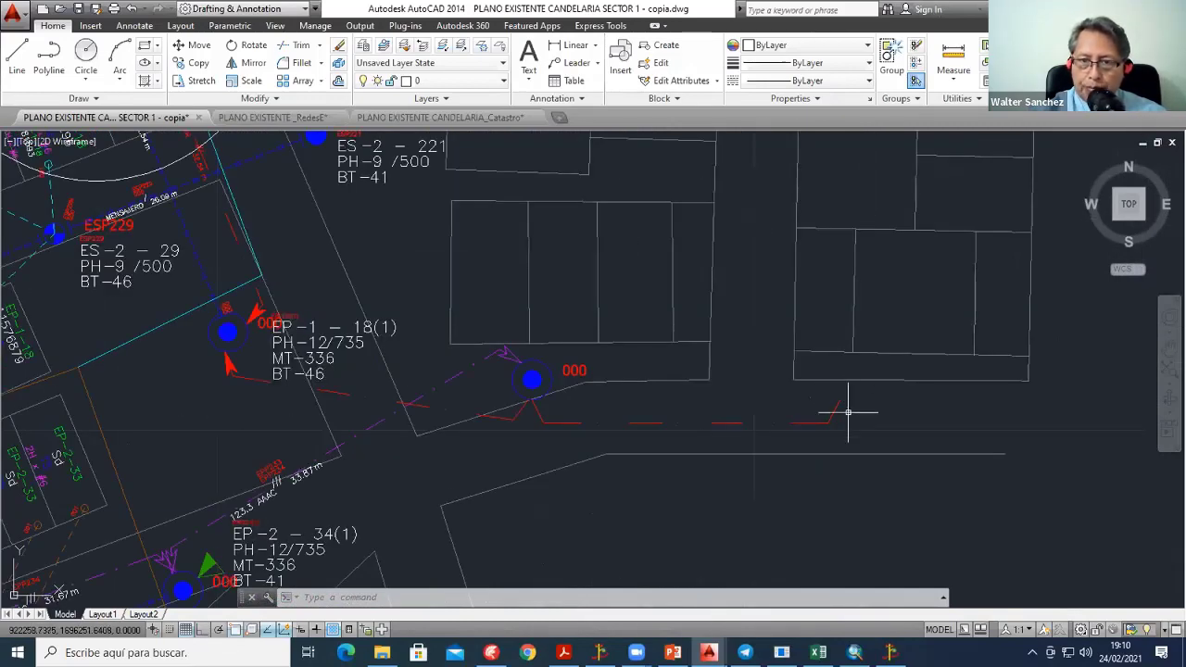
pyautogui.scroll(5, 564, 416)
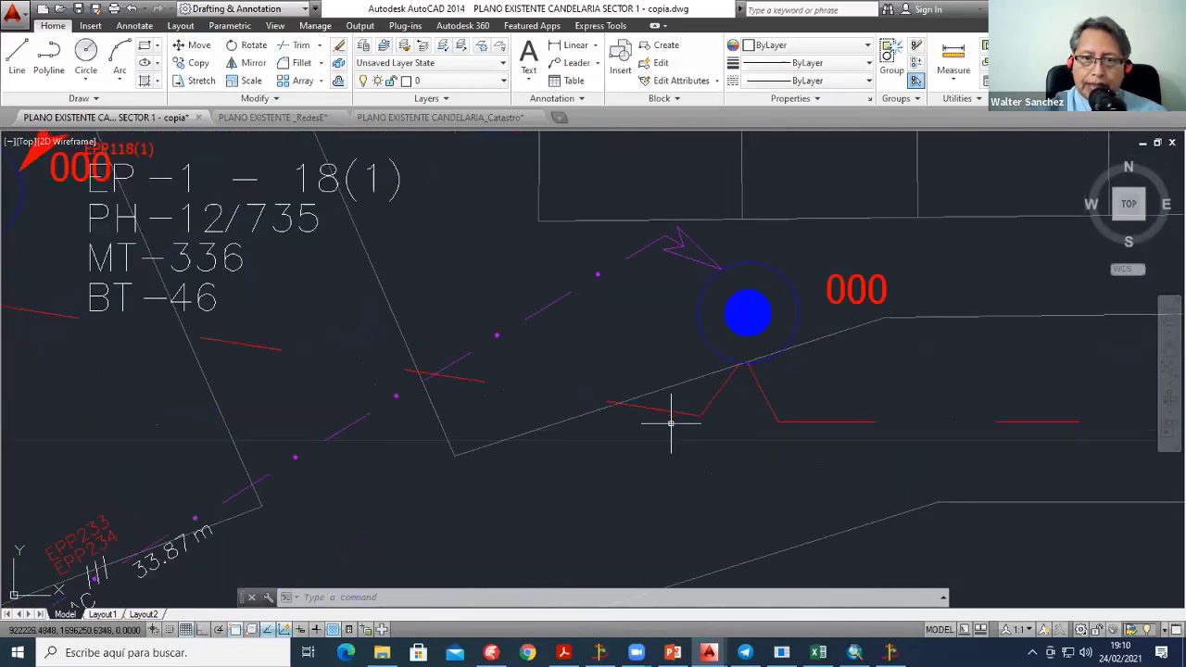
# Step: Select the red polyline near the 000 pole to inspect it
pyautogui.click(711, 405)
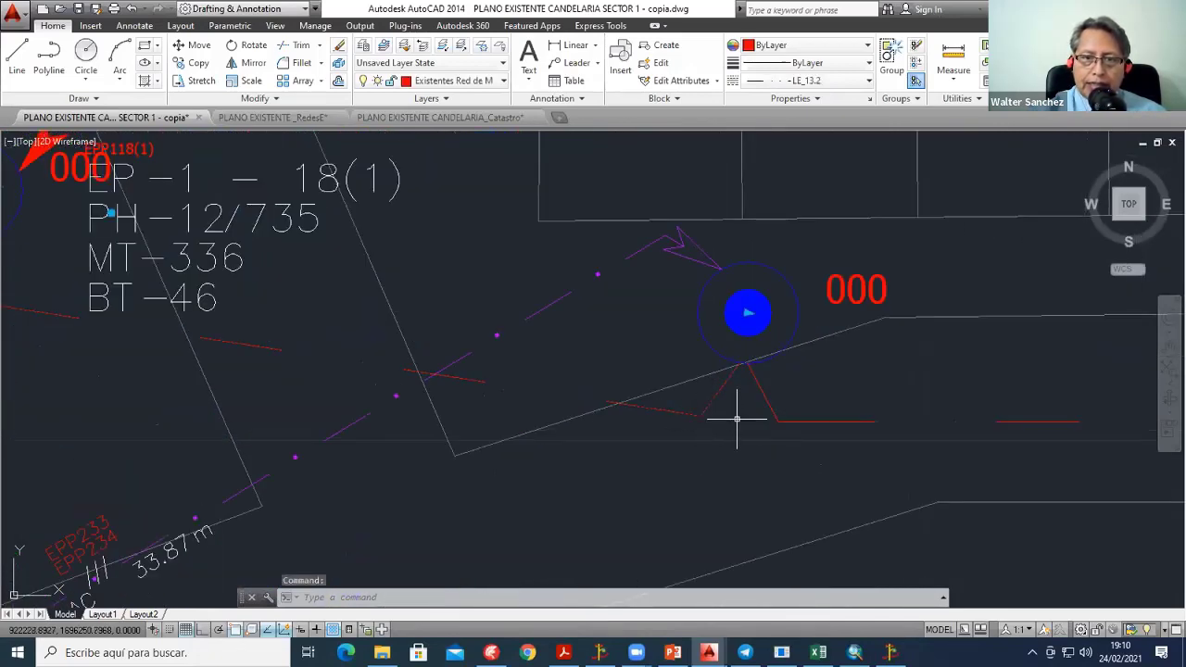
pyautogui.click(758, 397)
pyautogui.click(766, 408)
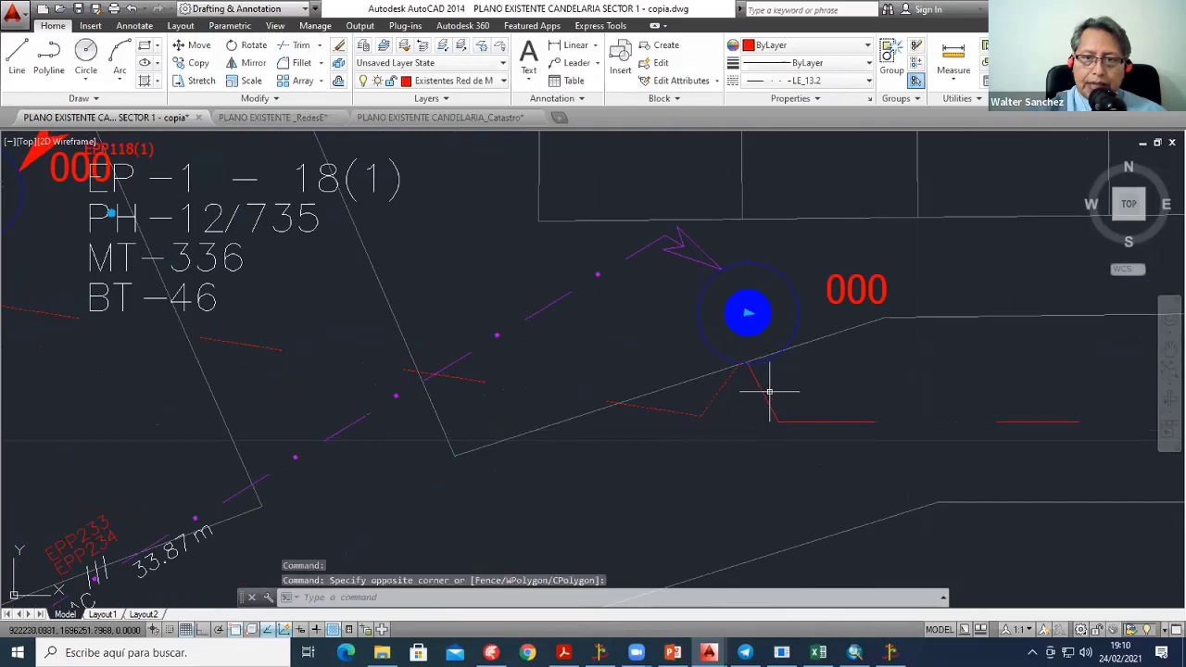
pyautogui.click(762, 398)
pyautogui.click(756, 410)
# Step: Bring the ES-2-29 and EP-1 labels into view and select the dashed line beside ESP229
pyautogui.scroll(-4, 753, 408)
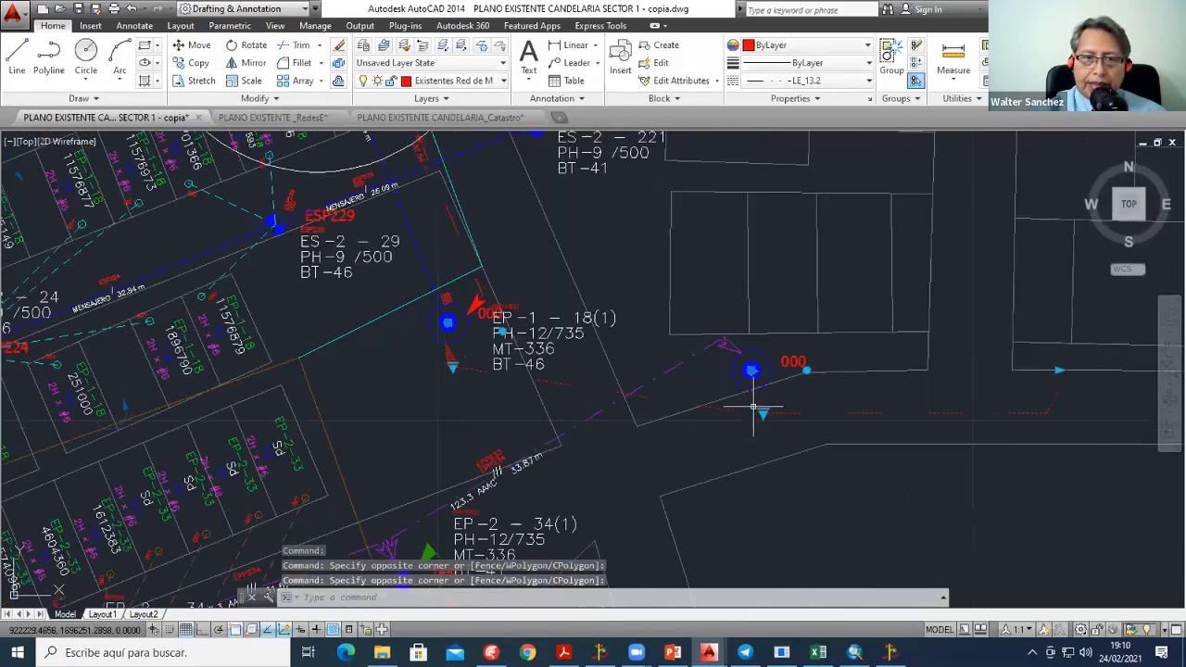
pyautogui.moveTo(565, 402); pyautogui.dragTo(634, 399, button='middle')
pyautogui.scroll(3, 582, 341)
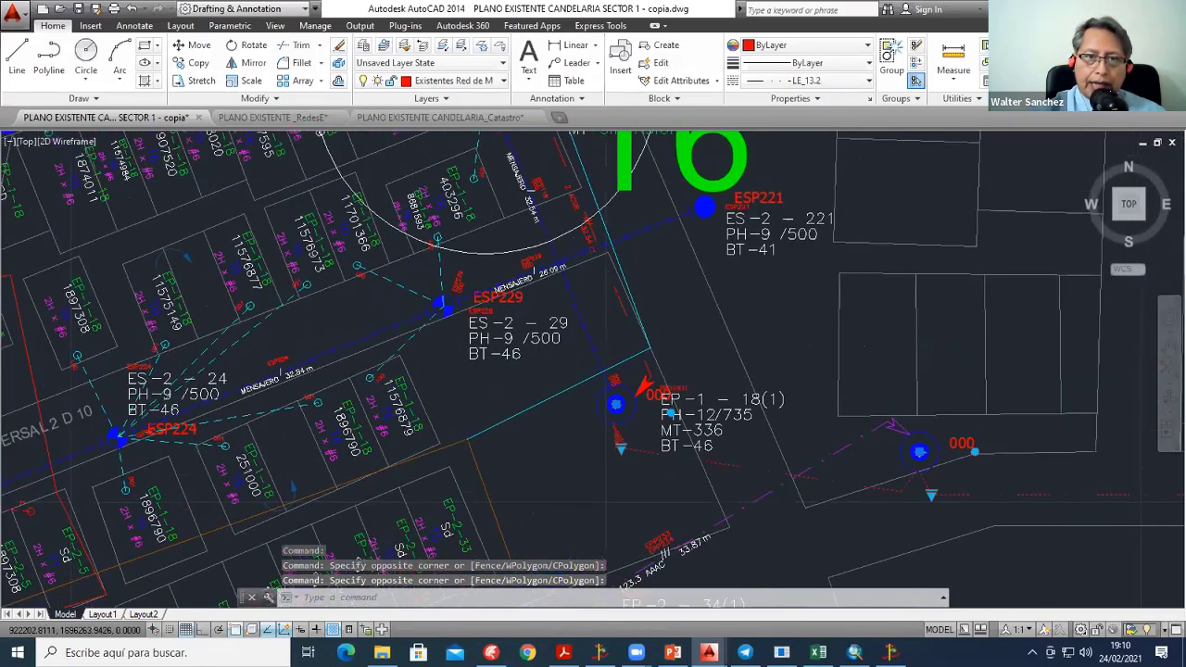
pyautogui.scroll(5, 582, 340)
pyautogui.click(509, 313)
pyautogui.click(493, 284)
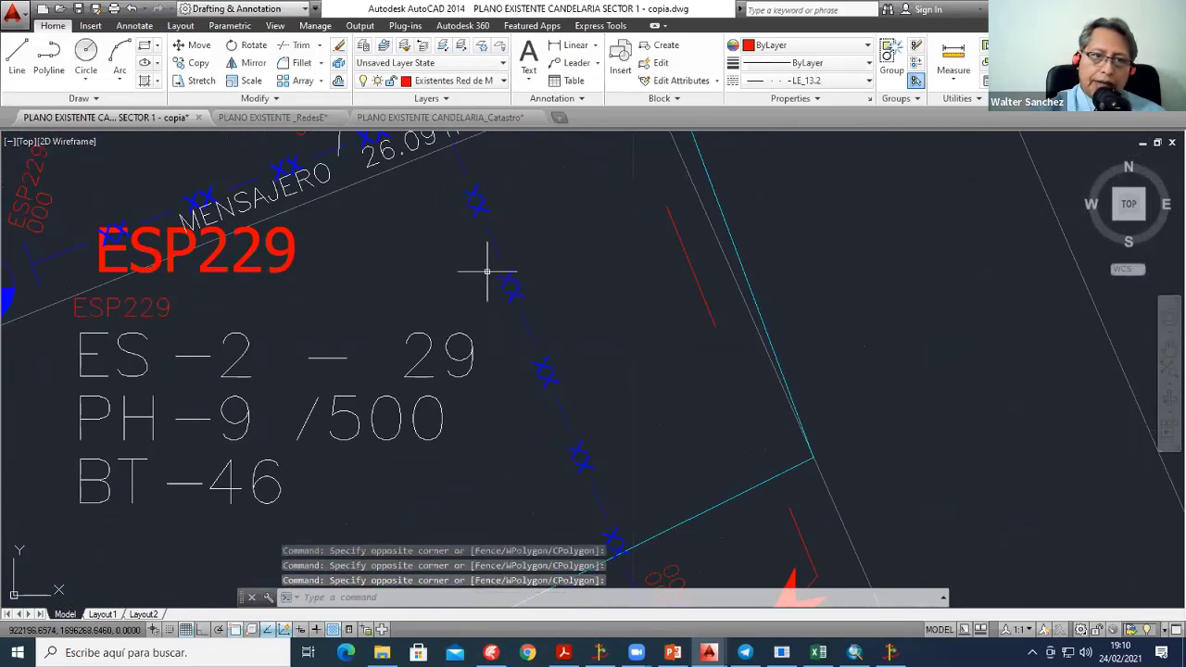
# Step: Zoom in on T6 and its surrounding parcels
pyautogui.scroll(-5, 528, 341)
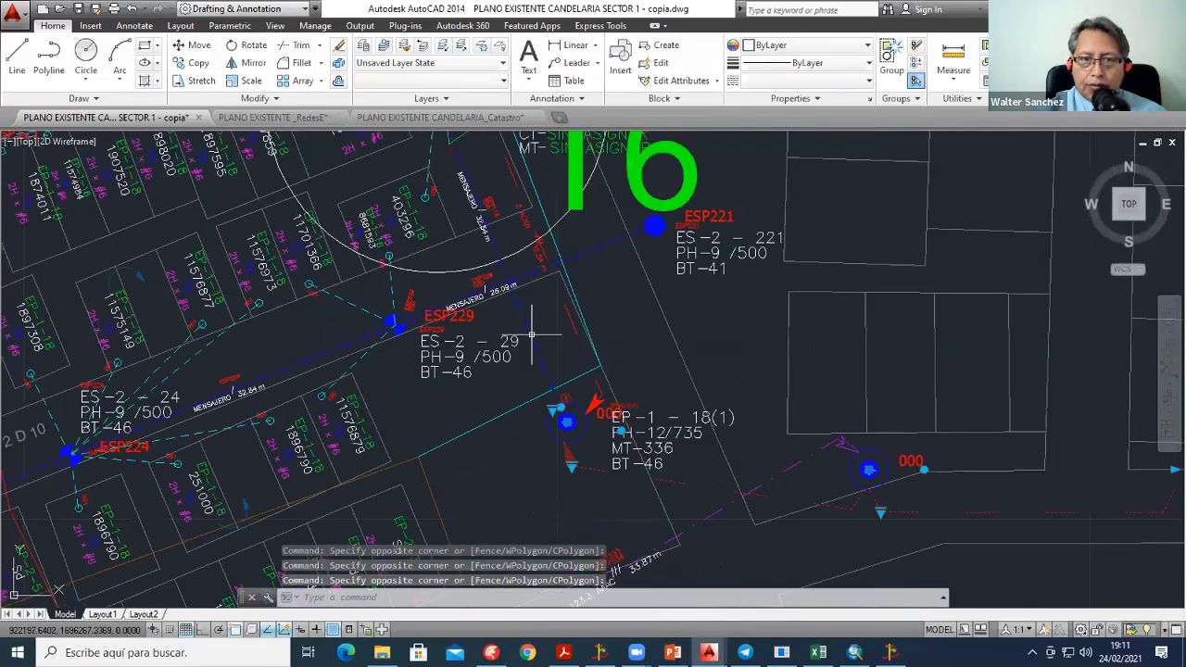
pyautogui.moveTo(542, 319); pyautogui.dragTo(418, 288, button='middle')
pyautogui.scroll(-3, 602, 315)
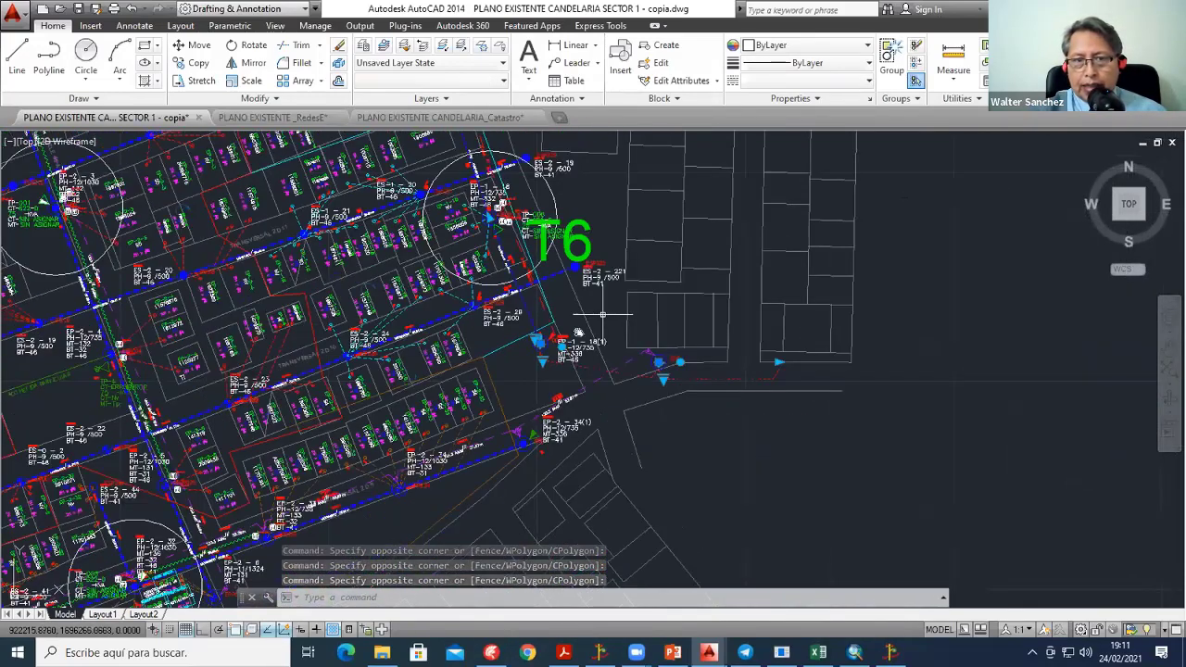
pyautogui.moveTo(600, 309); pyautogui.dragTo(576, 334, button='middle')
pyautogui.scroll(2, 574, 332)
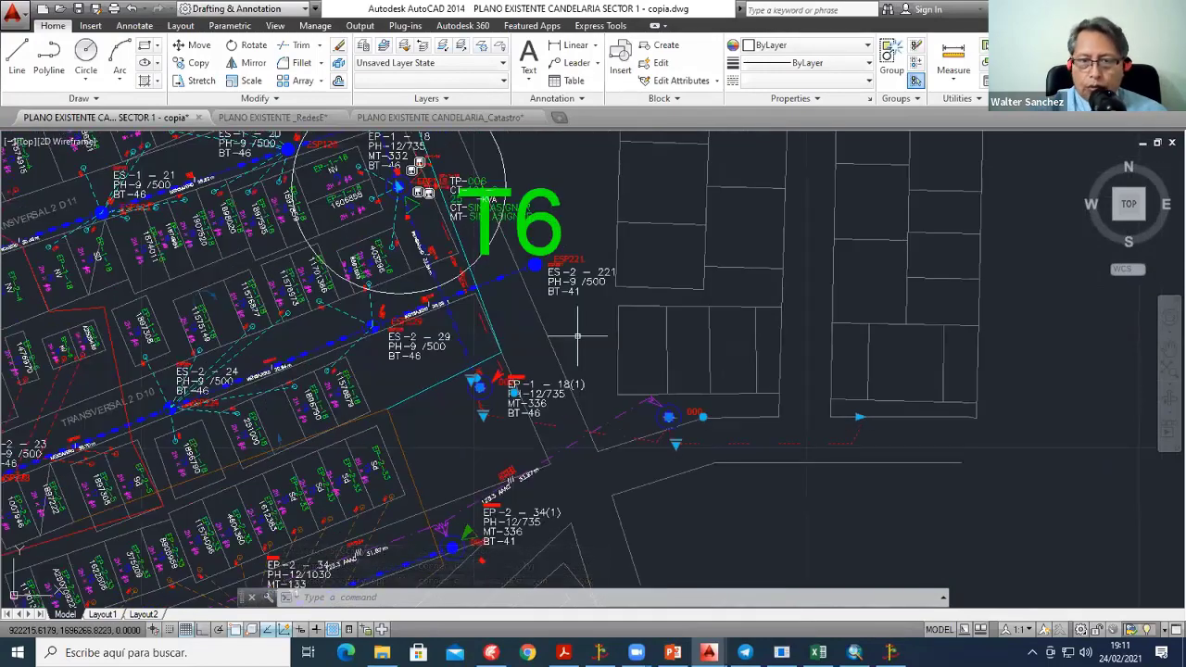
pyautogui.scroll(3, 575, 332)
pyautogui.scroll(2, 584, 324)
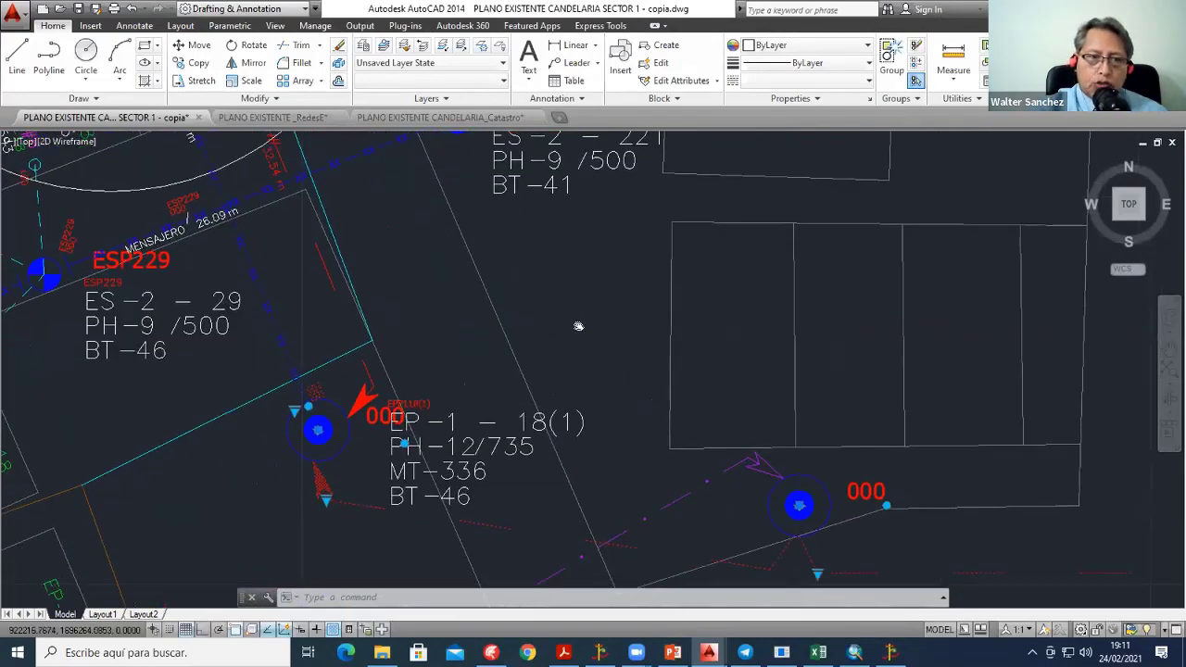
pyautogui.scroll(2, 612, 428)
# Step: Back in DIRED-CAD, use Ident. PD-MT Existente to mark the line ends east of T6 and near T8
pyautogui.hotkey('alt', 'Tab')
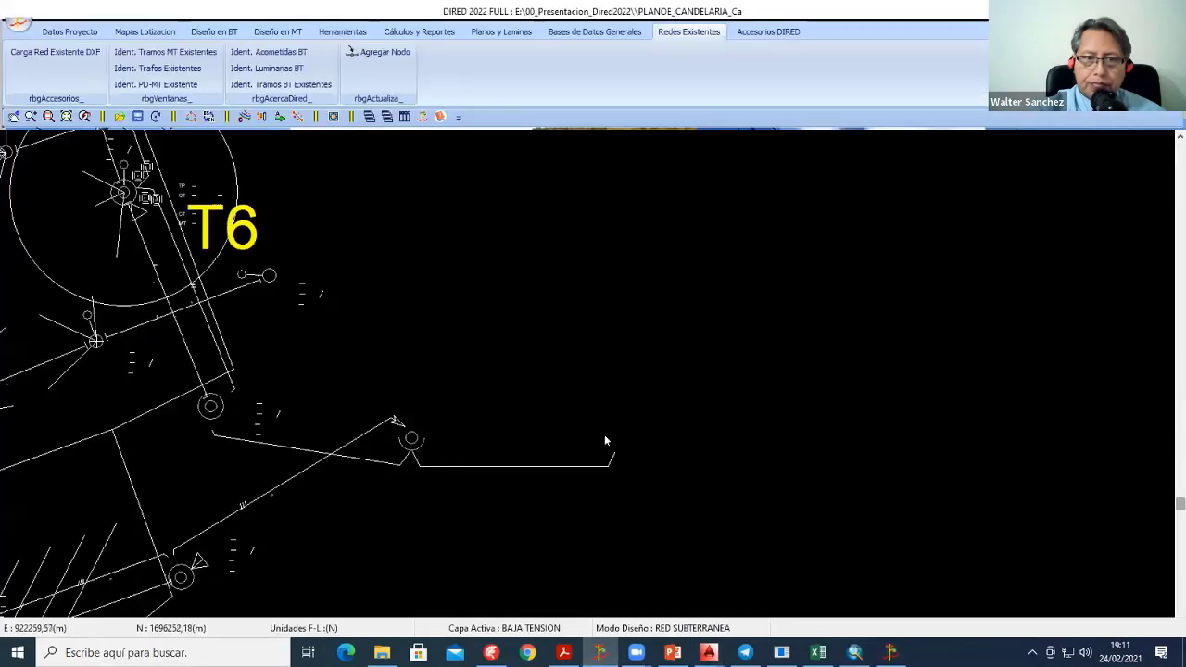
pyautogui.scroll(-1, 595, 425)
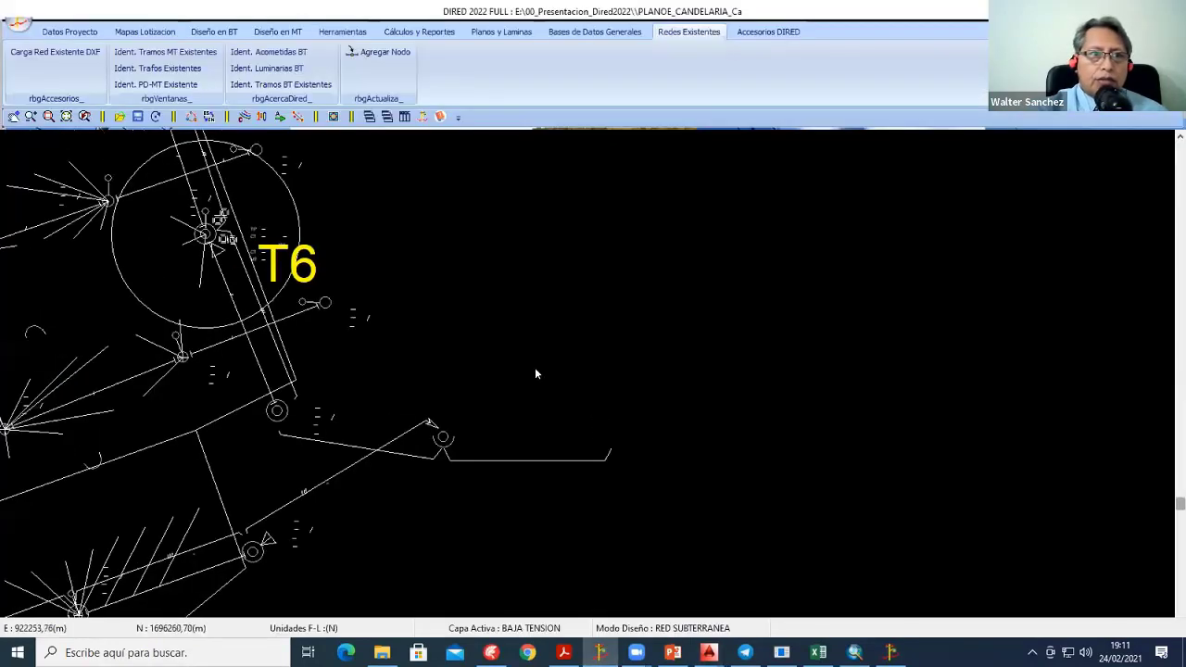
pyautogui.click(166, 88)
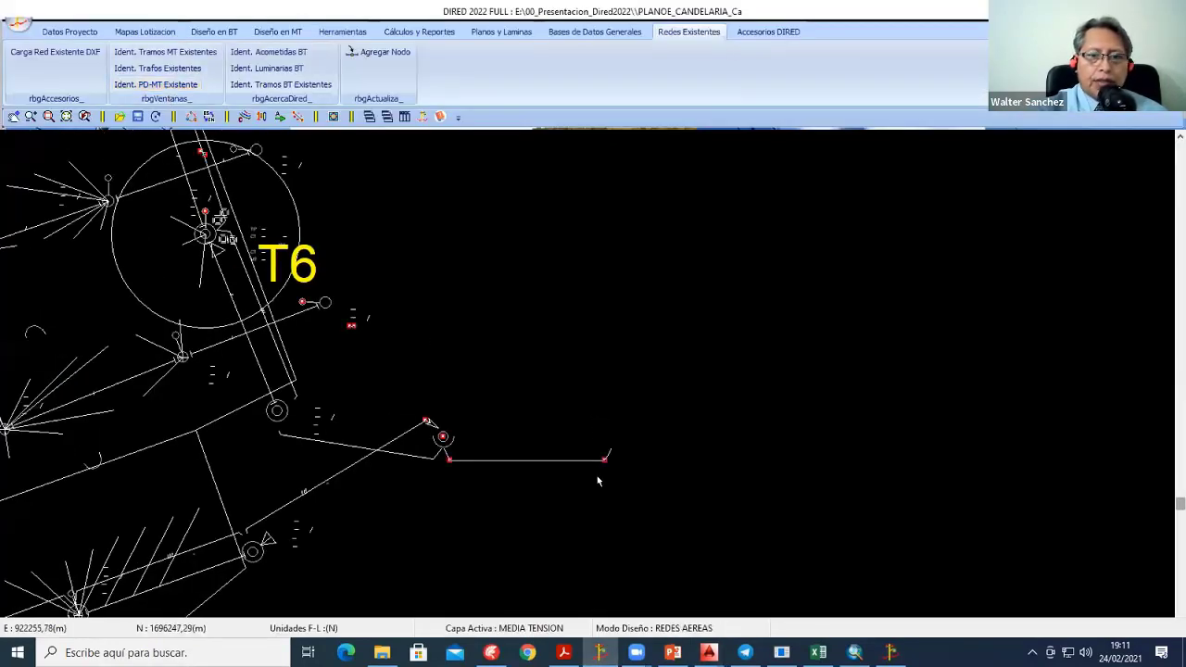
pyautogui.scroll(4, 612, 472)
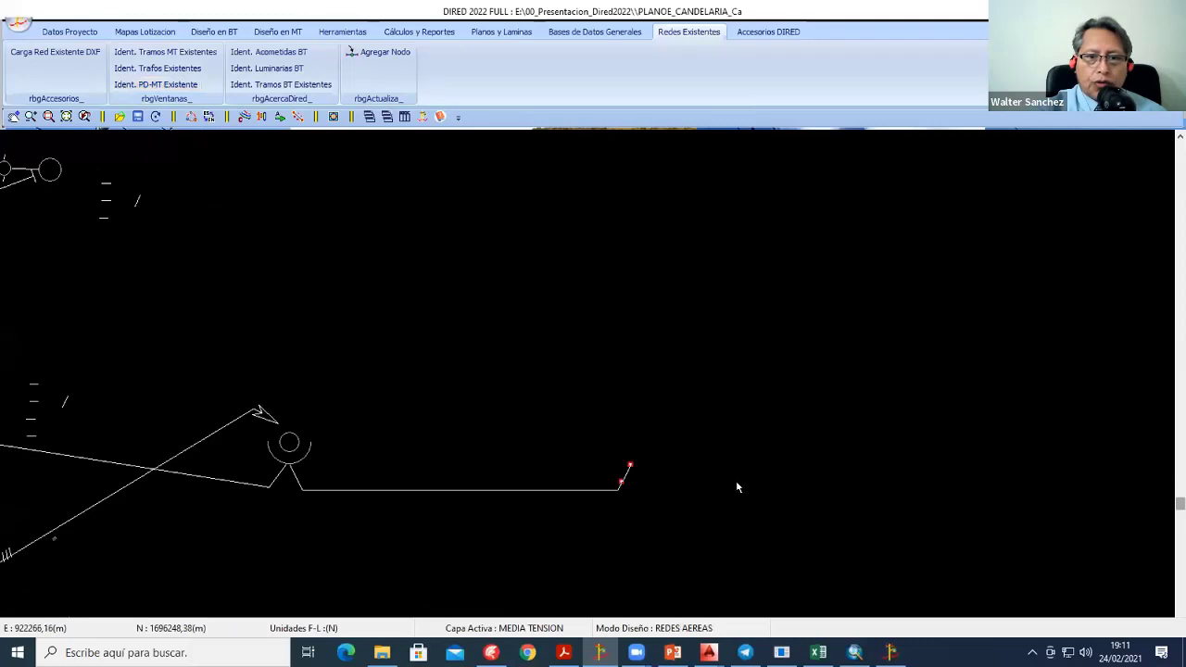
pyautogui.click(648, 475)
pyautogui.scroll(-3, 616, 488)
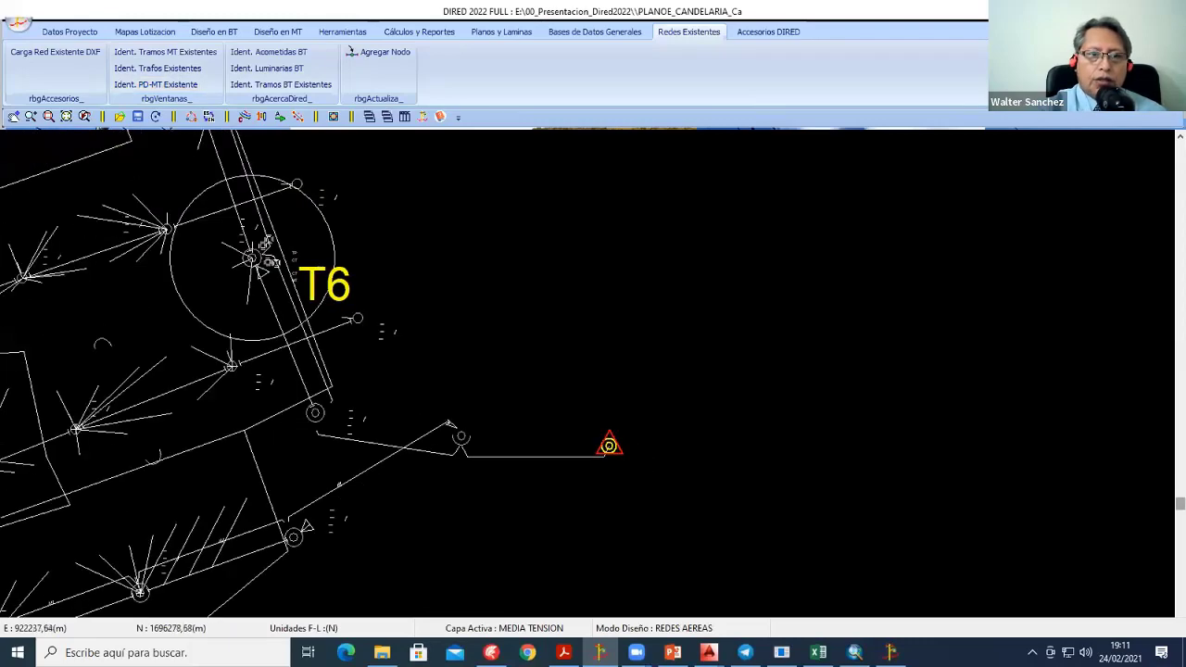
pyautogui.moveTo(535, 457)
pyautogui.mouseDown(button='middle')
pyautogui.moveTo(416, 303)
pyautogui.moveTo(462, 516)
pyautogui.mouseUp(button='middle')
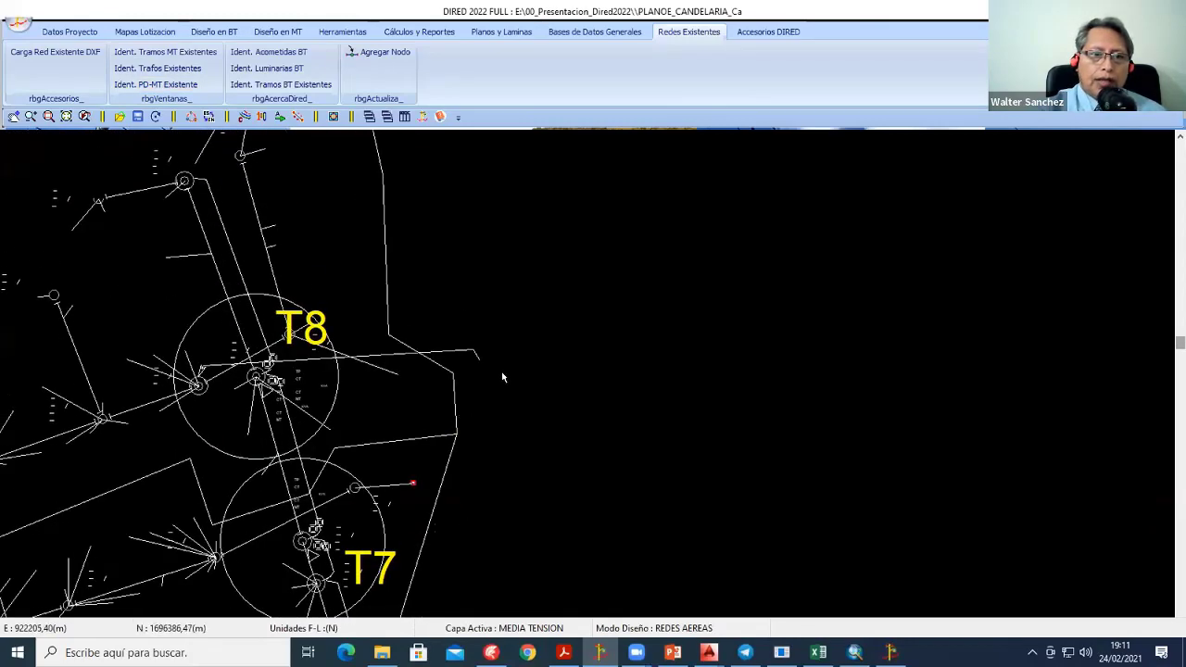
pyautogui.click(478, 361)
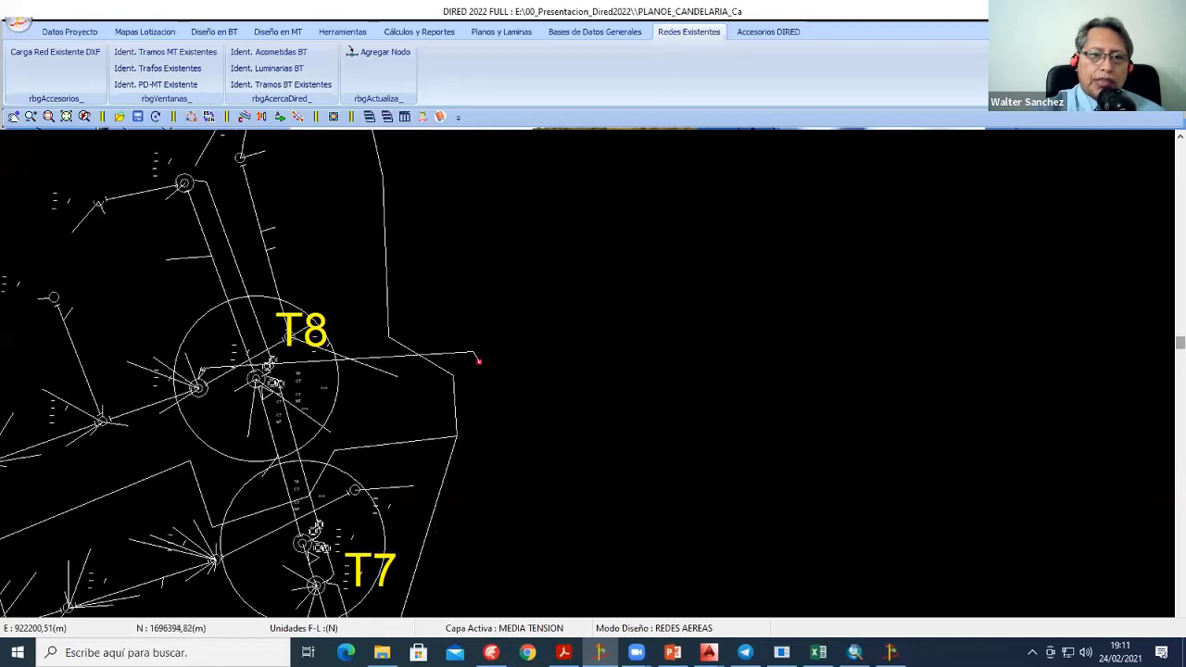
pyautogui.scroll(2, 588, 431)
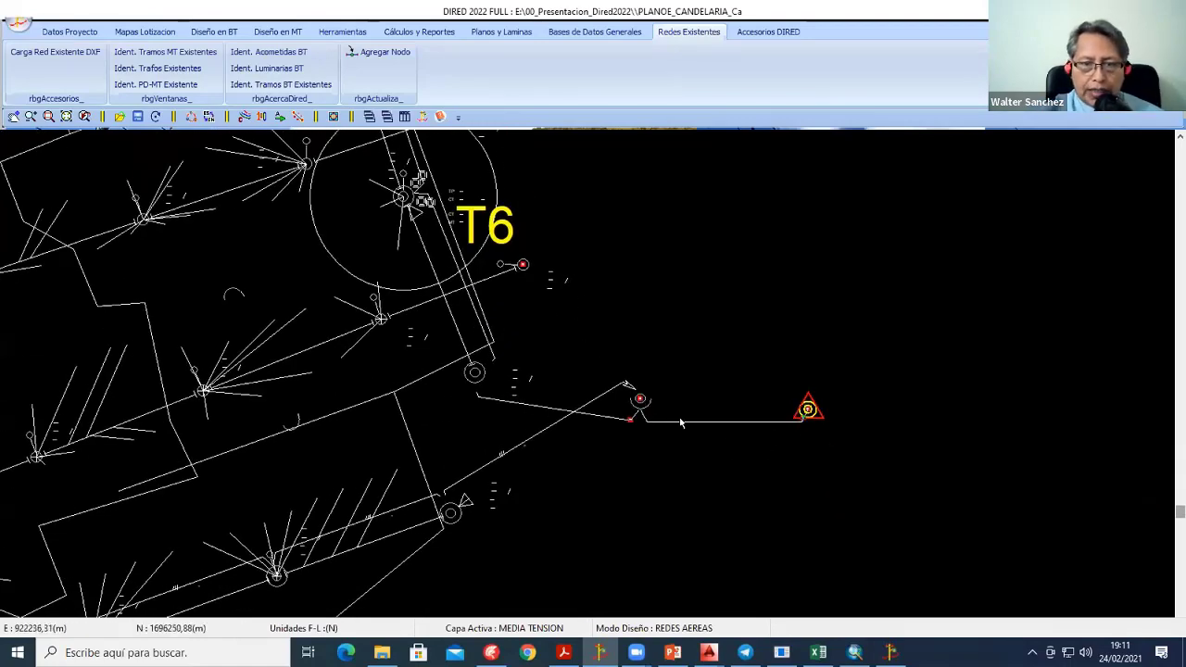
pyautogui.scroll(1, 680, 422)
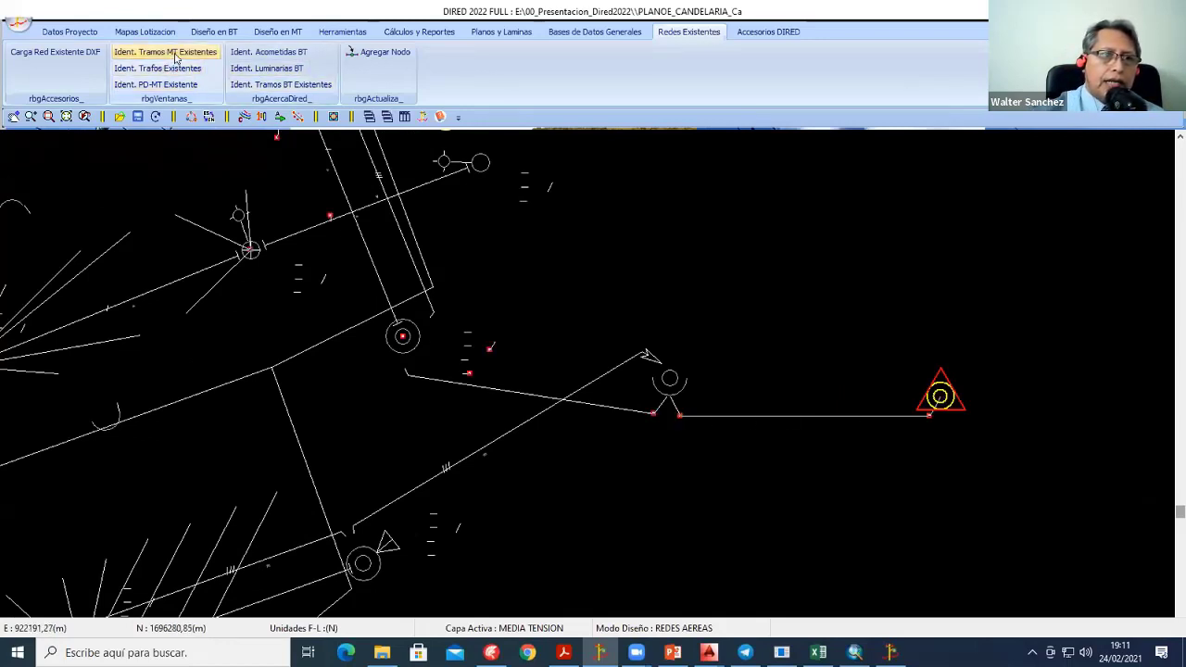
# Step: With Ident. Tramos MT Existentes, trace the MT route from the PD-MT point through two poles to T6
pyautogui.click(175, 53)
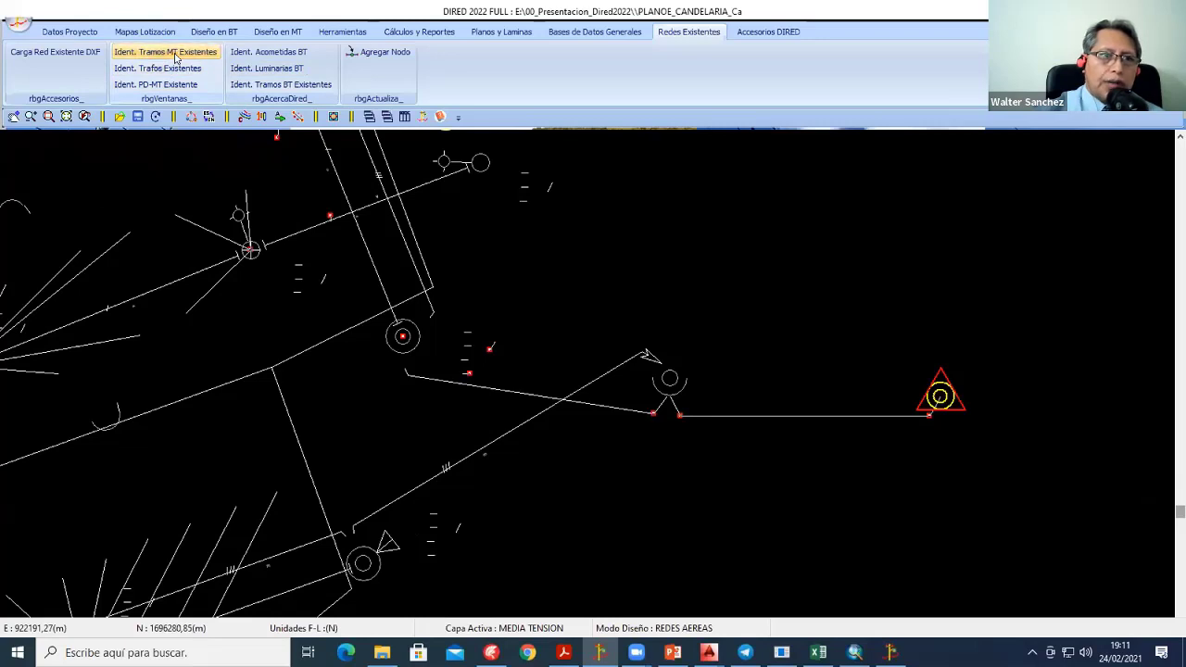
pyautogui.click(931, 421)
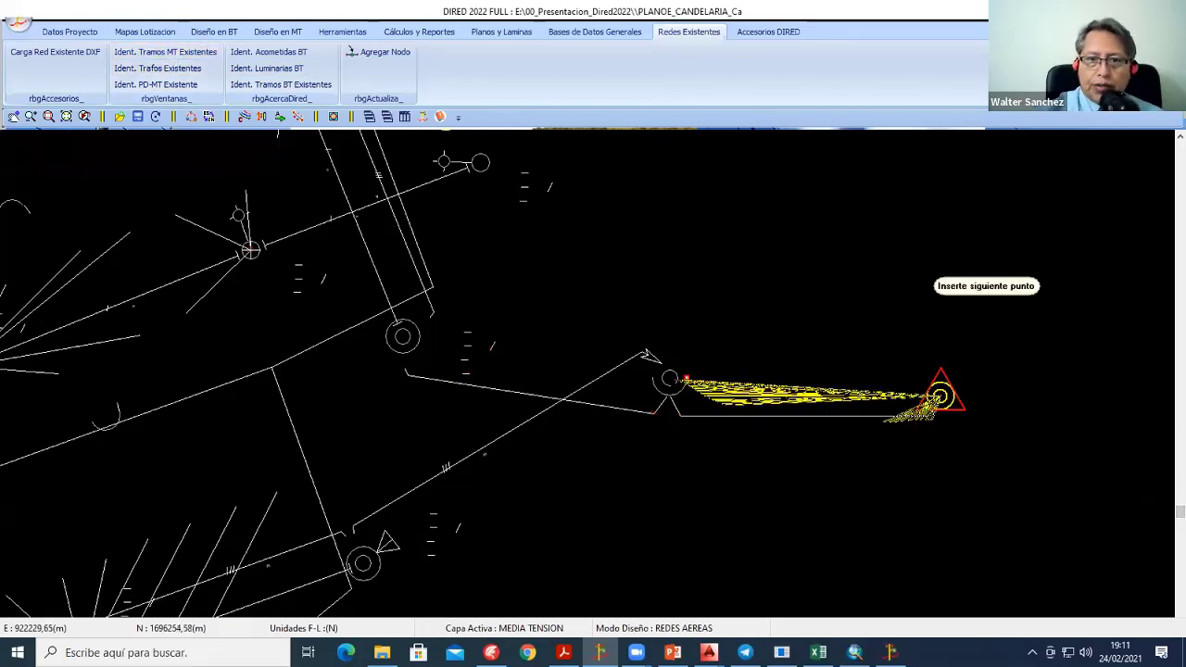
pyautogui.click(668, 380)
pyautogui.moveTo(470, 354); pyautogui.dragTo(548, 415, button='middle')
pyautogui.scroll(2, 549, 459)
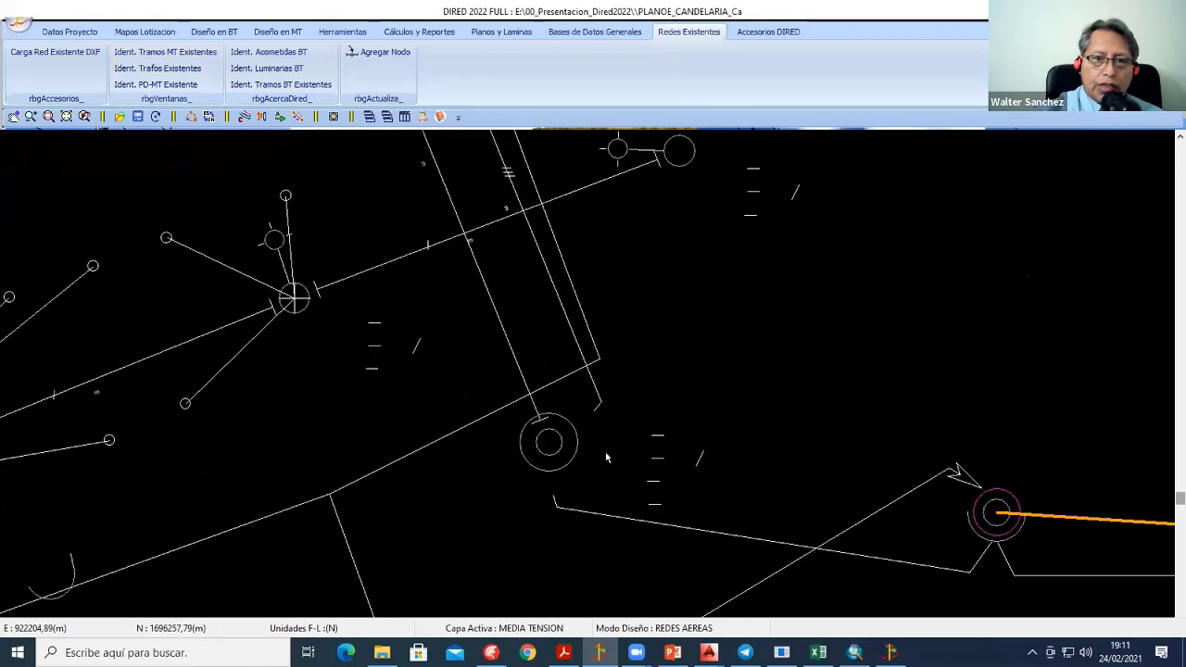
pyautogui.click(548, 444)
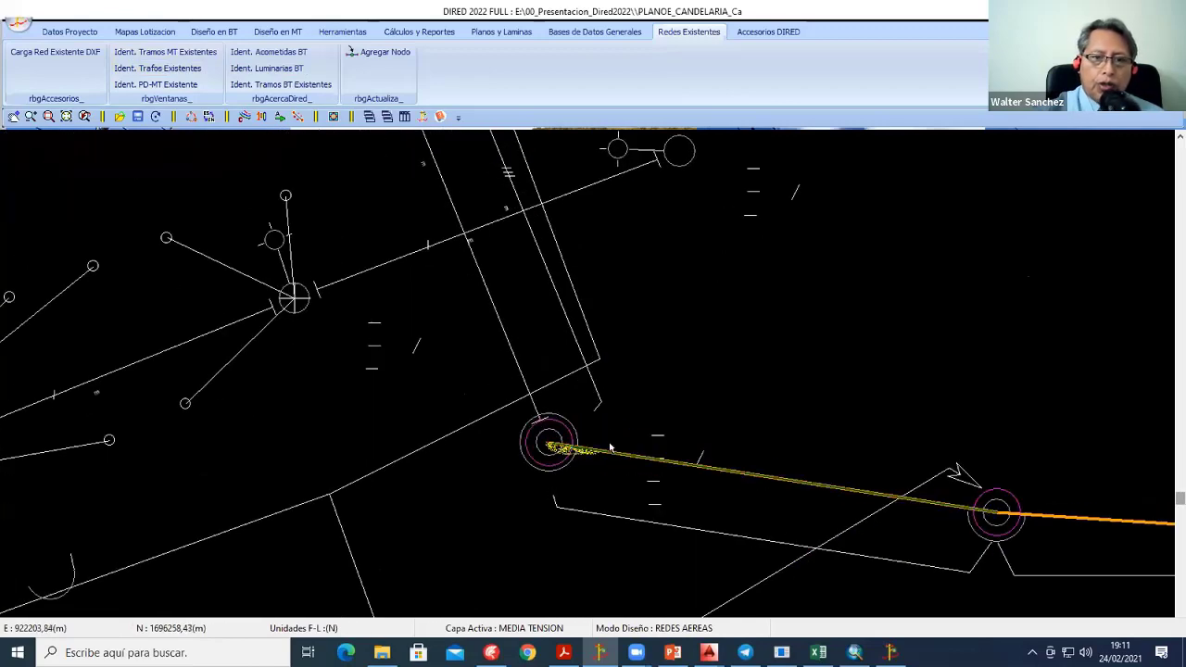
pyautogui.scroll(-2, 514, 297)
pyautogui.scroll(1, 519, 444)
pyautogui.scroll(2, 537, 482)
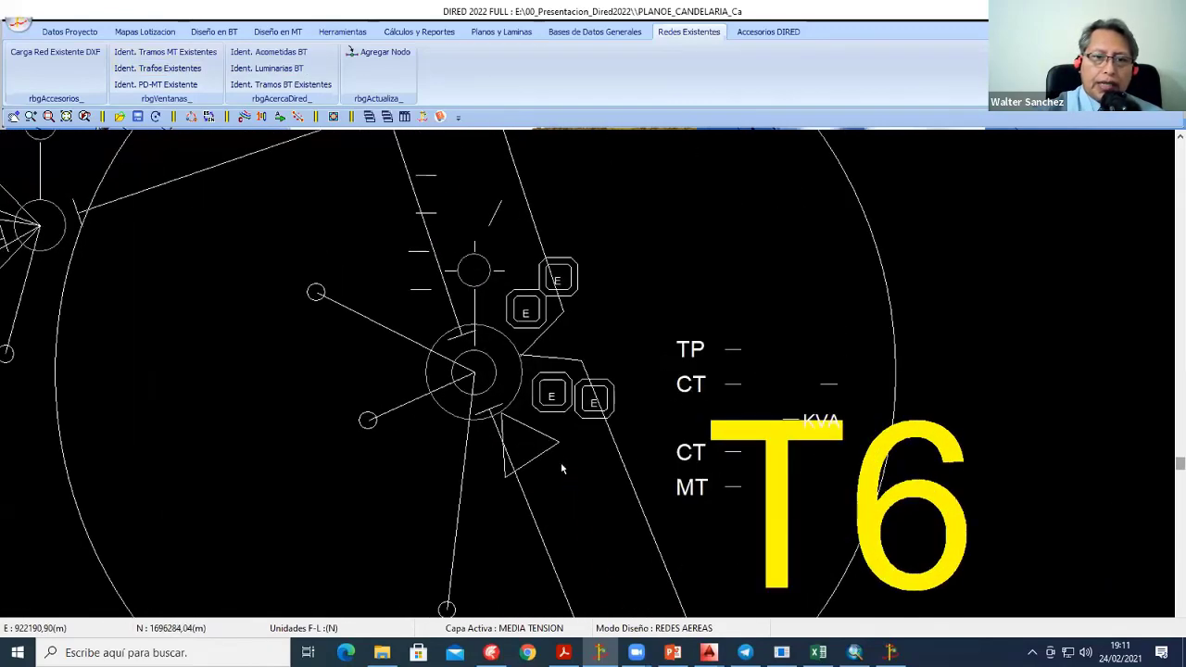
pyautogui.scroll(-3, 481, 387)
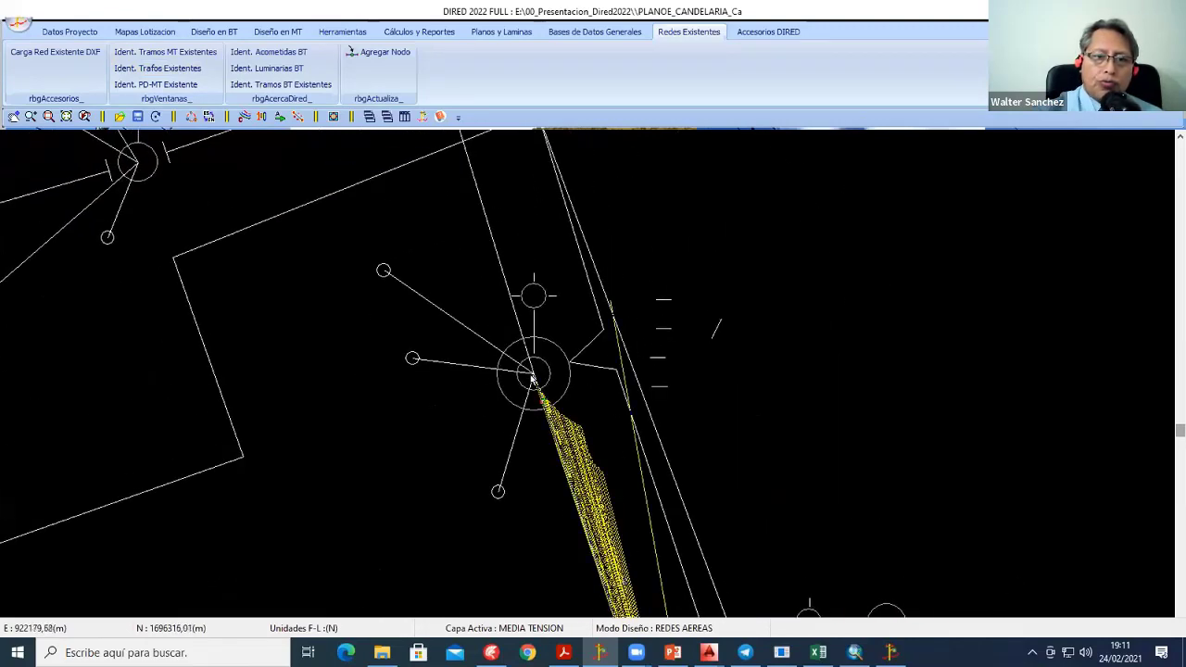
pyautogui.click(542, 399)
# Step: Extend the MT route up to the T7 pole and close the section with Cerrar
pyautogui.scroll(-2, 542, 399)
pyautogui.scroll(2, 629, 531)
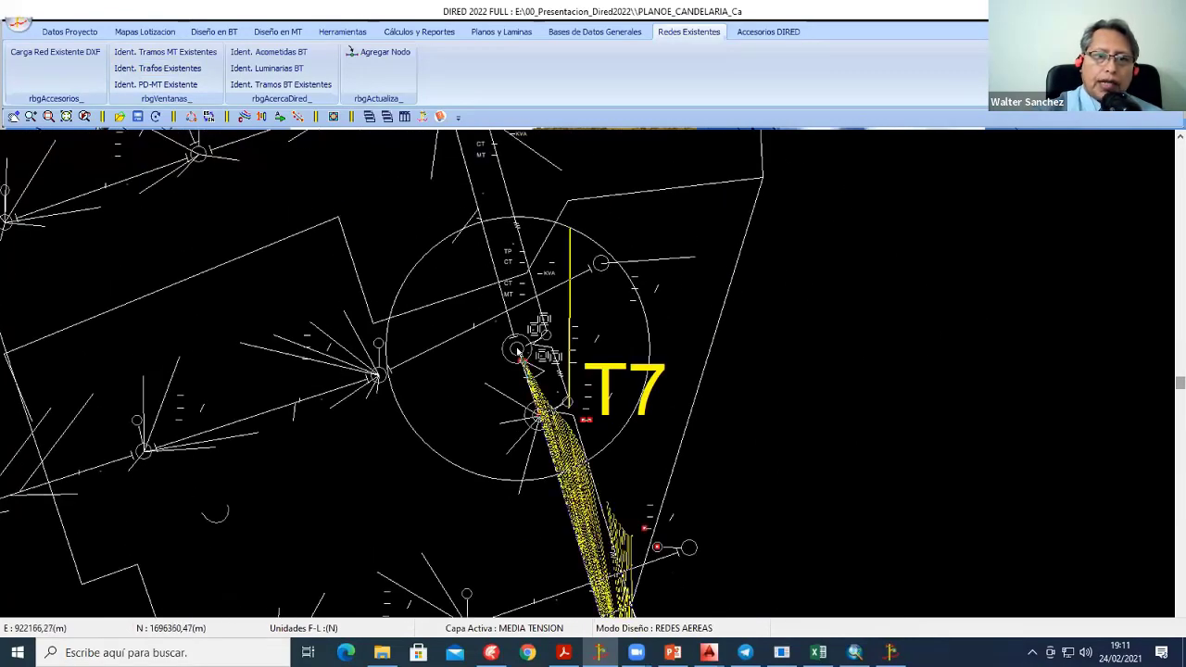
pyautogui.click(516, 350)
pyautogui.scroll(-2, 521, 348)
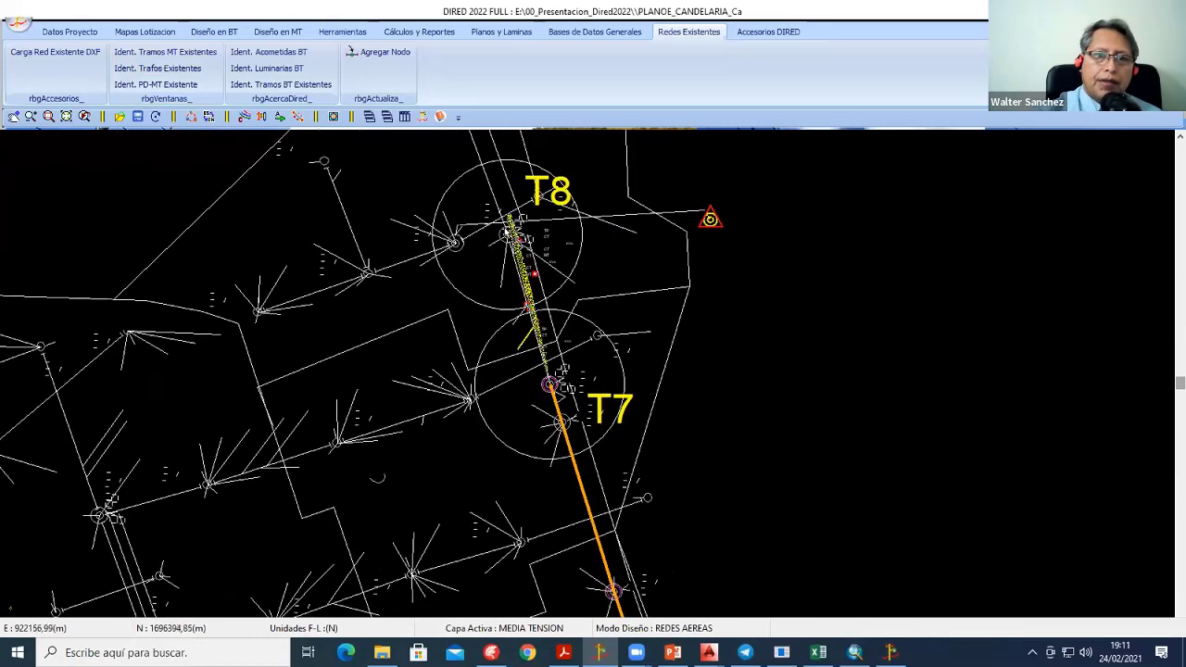
pyautogui.rightClick(619, 257)
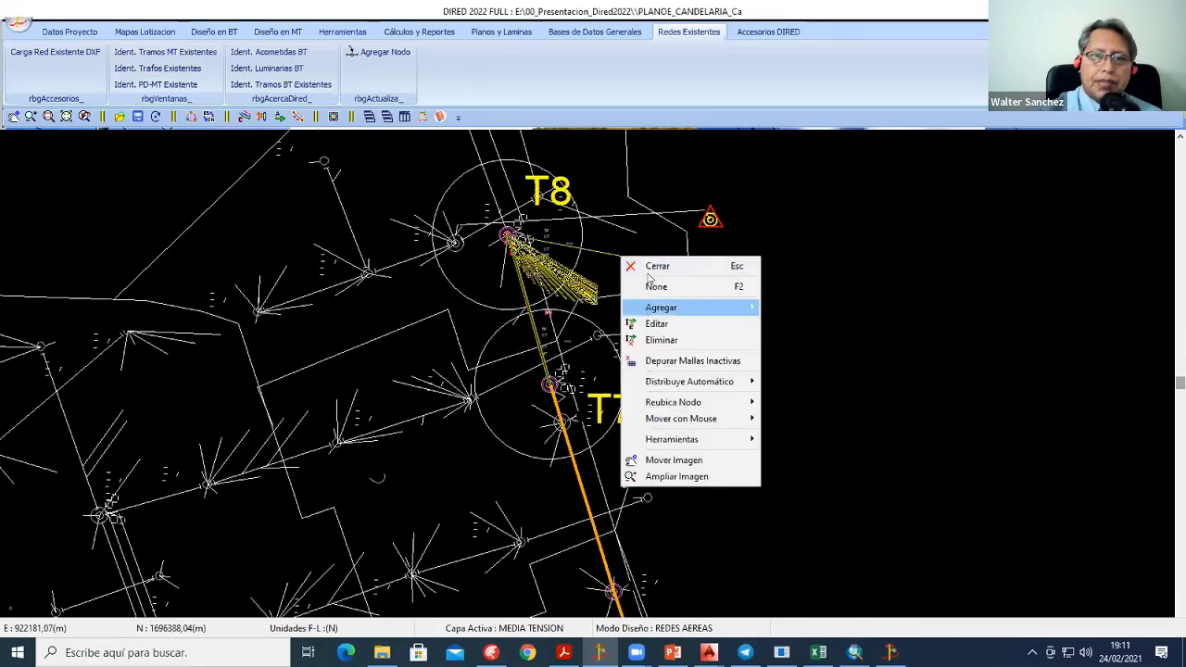
pyautogui.click(651, 266)
# Step: Start a new southwest MT span from the pole east of T6 to the next pole along the road
pyautogui.scroll(-3, 636, 255)
pyautogui.scroll(-3, 633, 284)
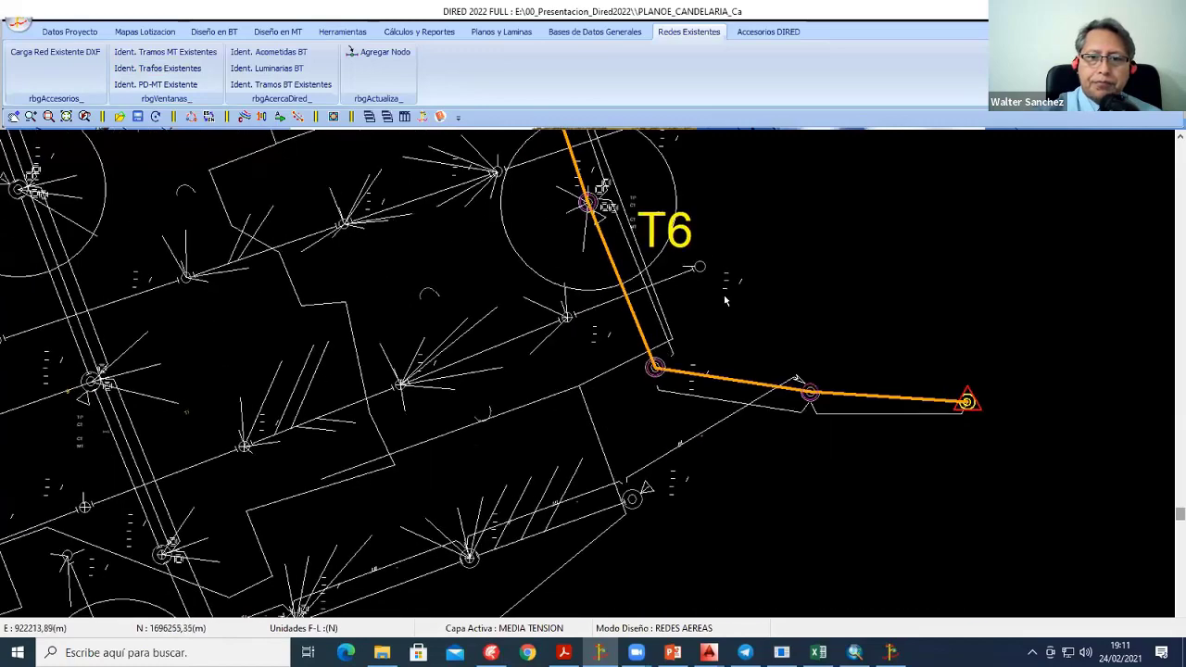
pyautogui.scroll(-2, 701, 350)
pyautogui.scroll(-1, 701, 350)
pyautogui.scroll(3, 701, 350)
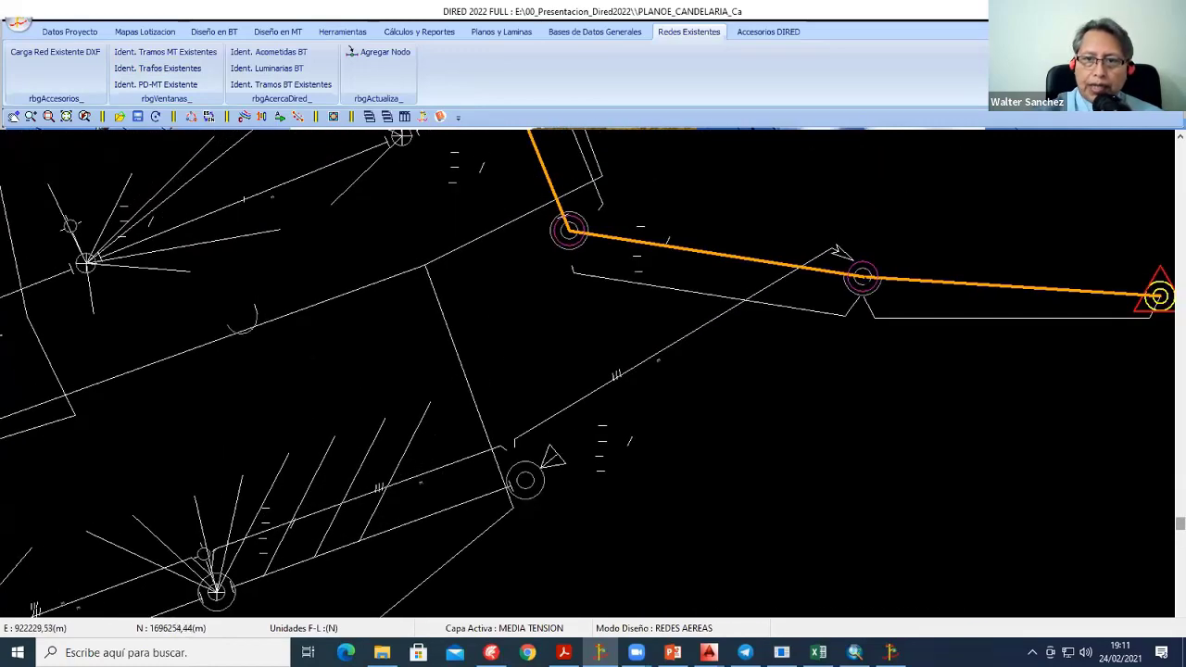
pyautogui.scroll(-1, 644, 445)
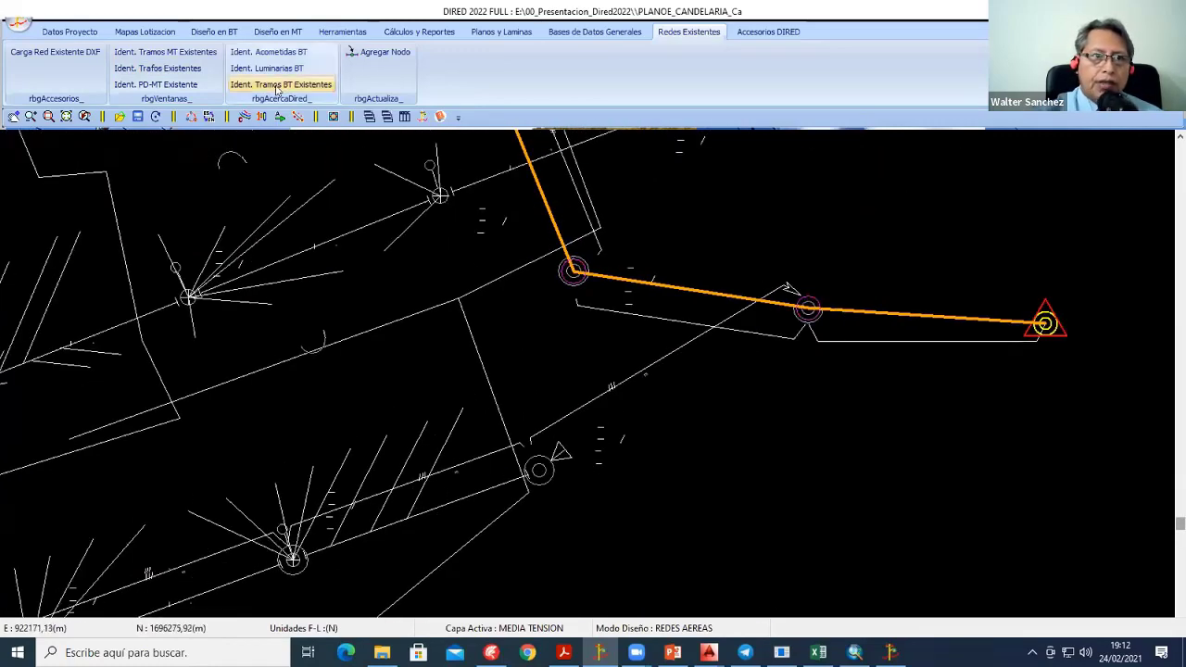
pyautogui.click(802, 324)
pyautogui.scroll(1, 532, 496)
pyautogui.scroll(1, 546, 482)
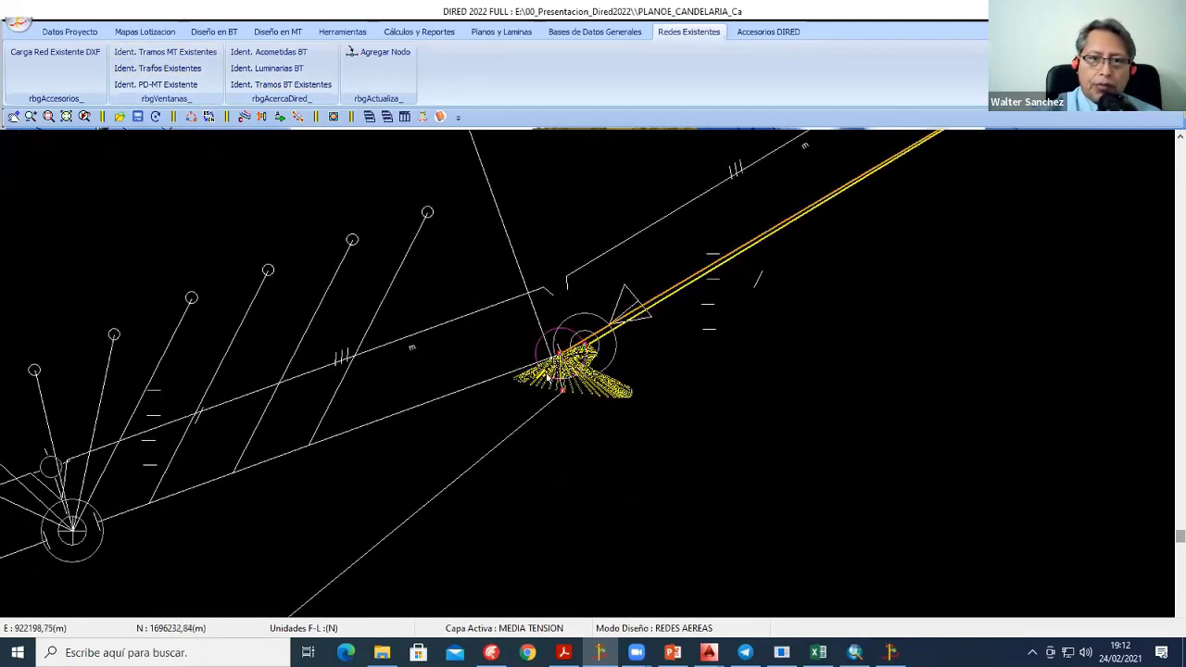
pyautogui.moveTo(546, 377); pyautogui.dragTo(570, 340, button='middle')
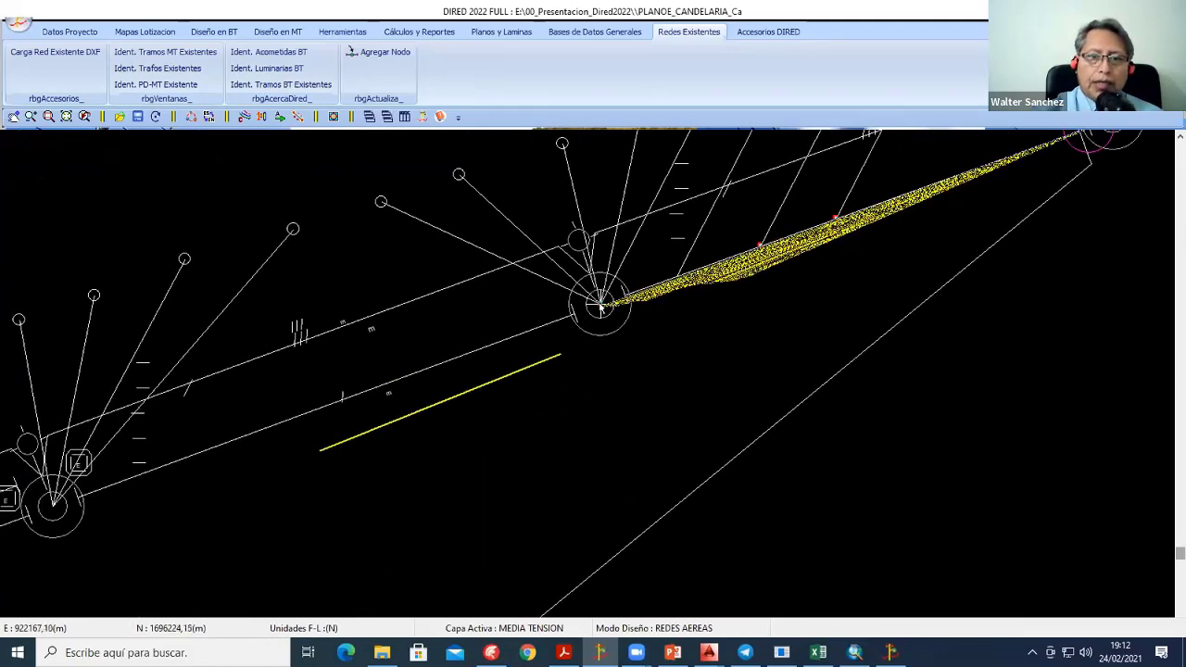
pyautogui.click(601, 304)
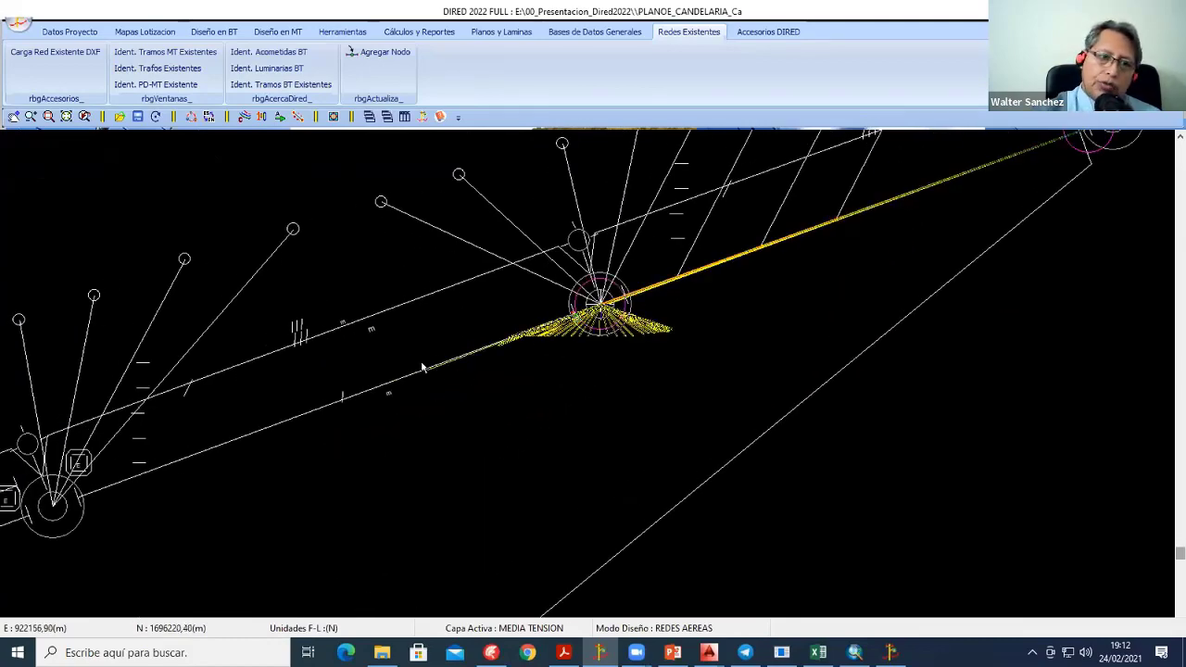
pyautogui.moveTo(607, 308); pyautogui.dragTo(553, 421, button='middle')
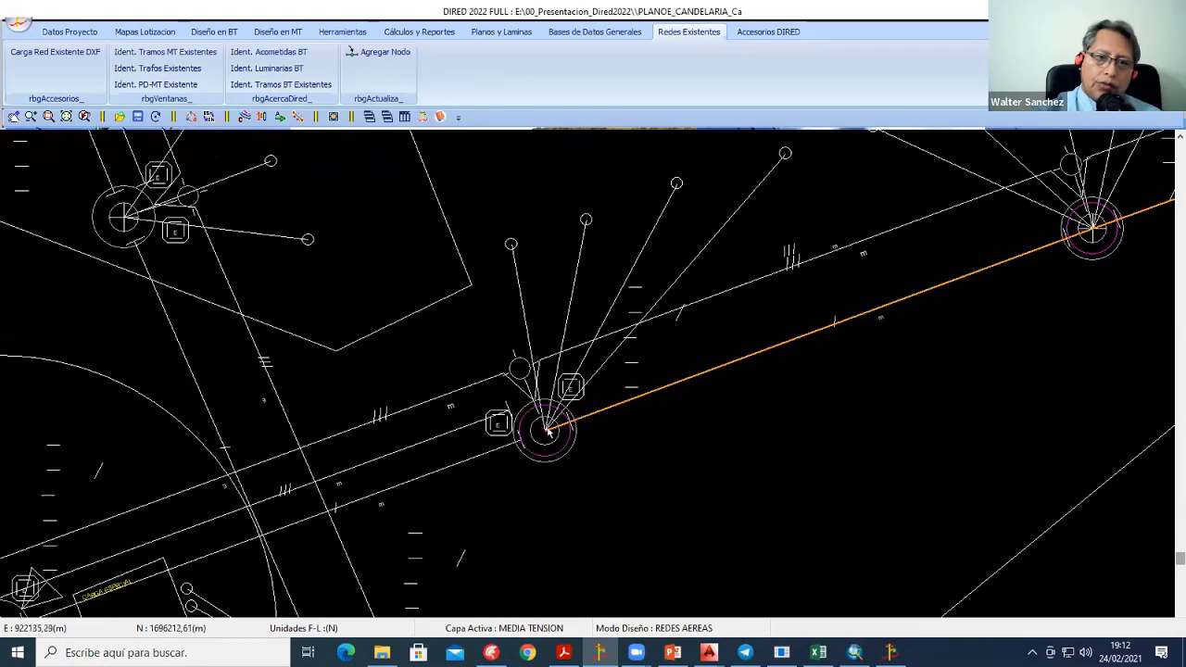
pyautogui.scroll(-1, 593, 417)
pyautogui.scroll(-1, 593, 417)
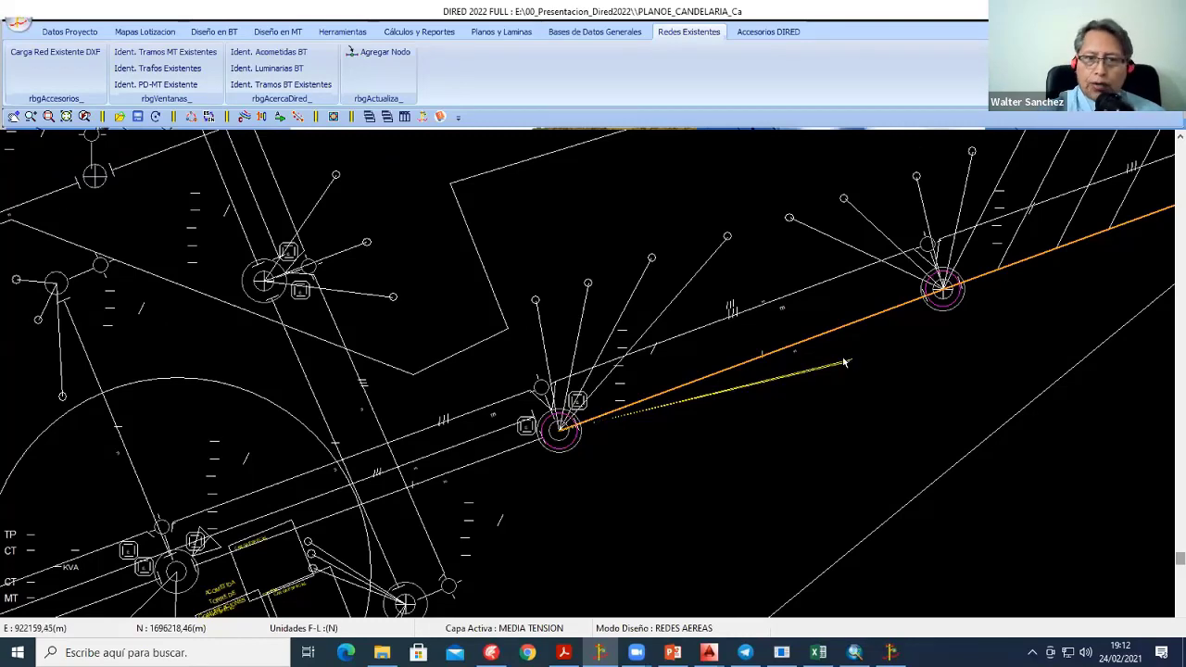
pyautogui.moveTo(685, 408); pyautogui.dragTo(917, 259, button='middle')
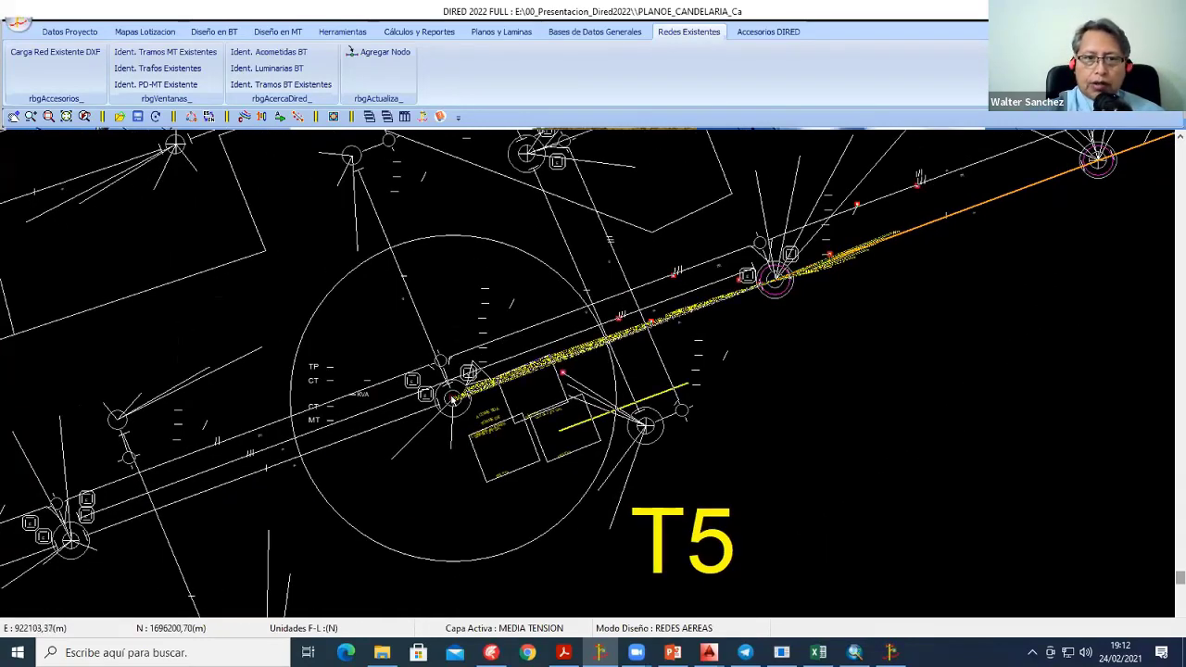
pyautogui.scroll(-3, 569, 429)
pyautogui.rightClick(658, 255)
pyautogui.click(794, 264)
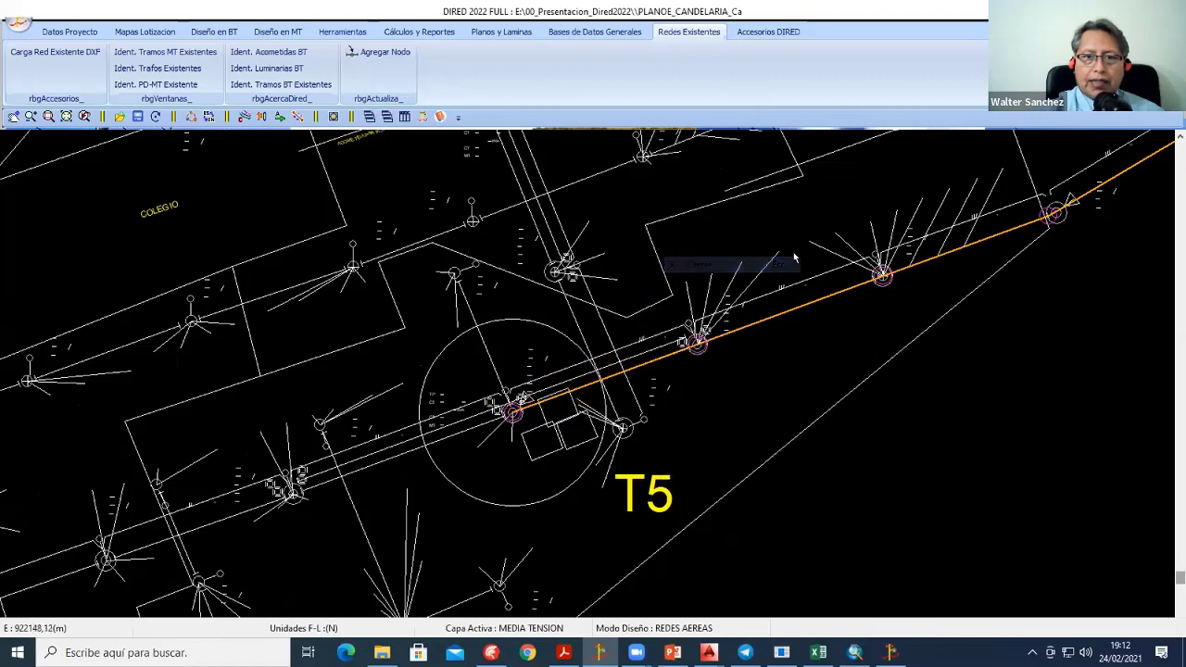
pyautogui.moveTo(794, 257)
pyautogui.mouseDown(button='middle')
pyautogui.moveTo(550, 429)
pyautogui.moveTo(598, 391)
pyautogui.moveTo(596, 214)
pyautogui.mouseUp(button='middle')
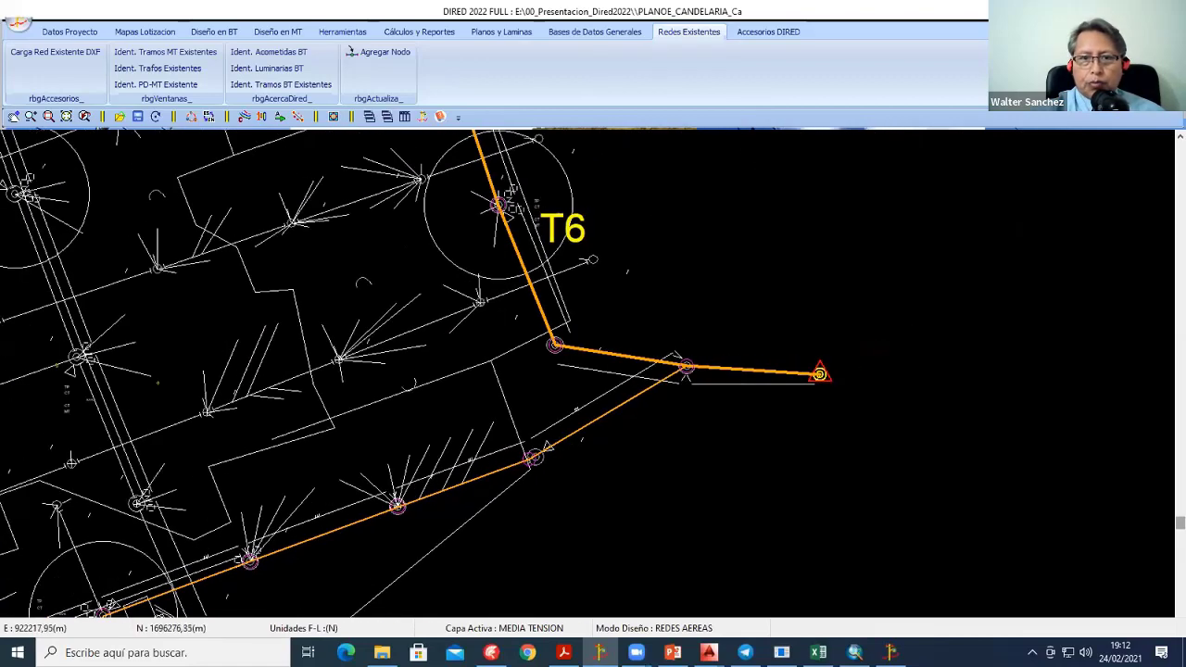
pyautogui.moveTo(608, 338); pyautogui.dragTo(619, 454, button='middle')
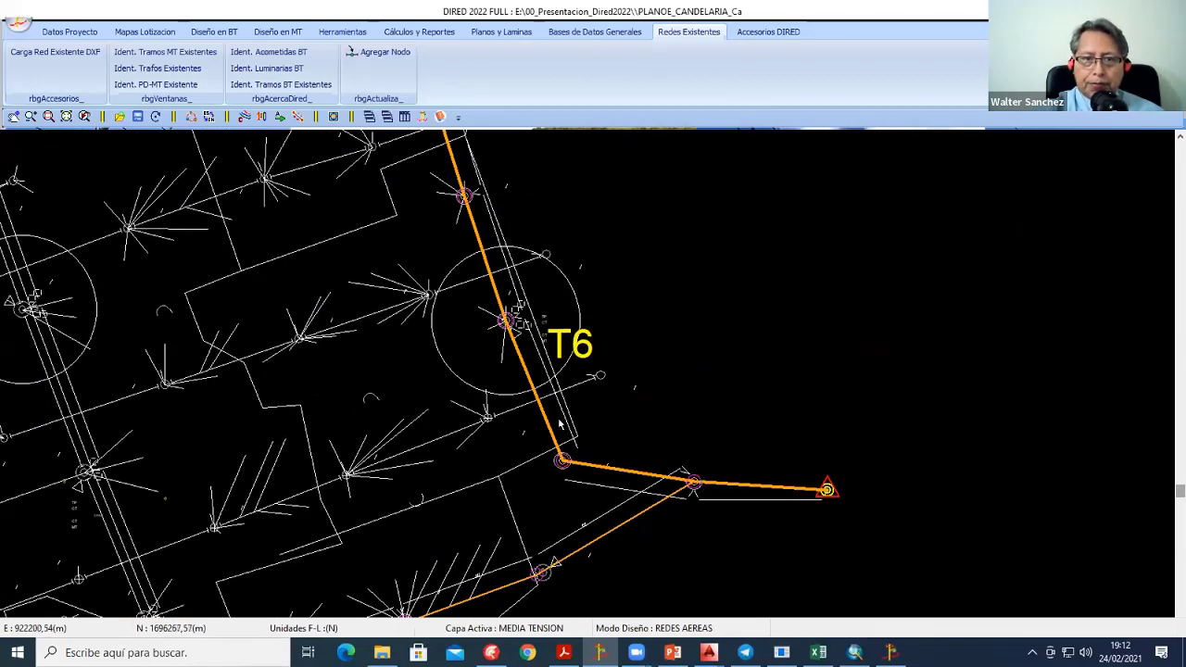
pyautogui.scroll(-1, 559, 423)
pyautogui.scroll(-1, 565, 444)
pyautogui.moveTo(565, 426); pyautogui.dragTo(567, 491, button='middle')
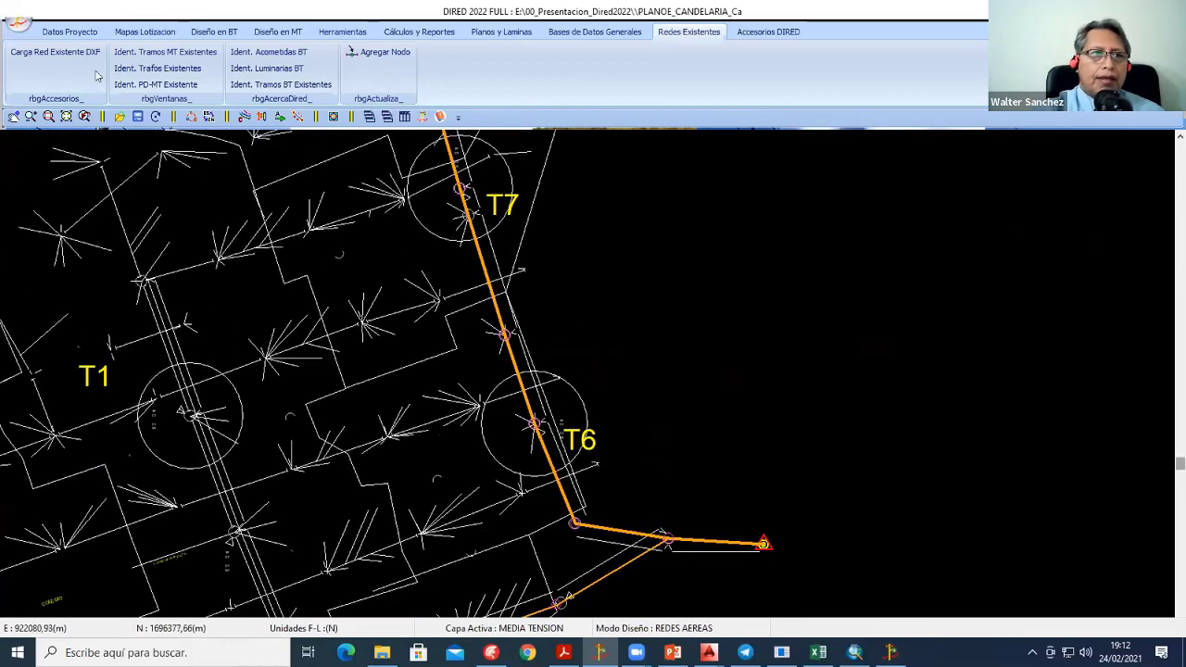
pyautogui.click(17, 31)
# Step: Open PLANO_EXISTENTE_2.RDS and centre the view on the T5 and T6 area
pyautogui.click(60, 47)
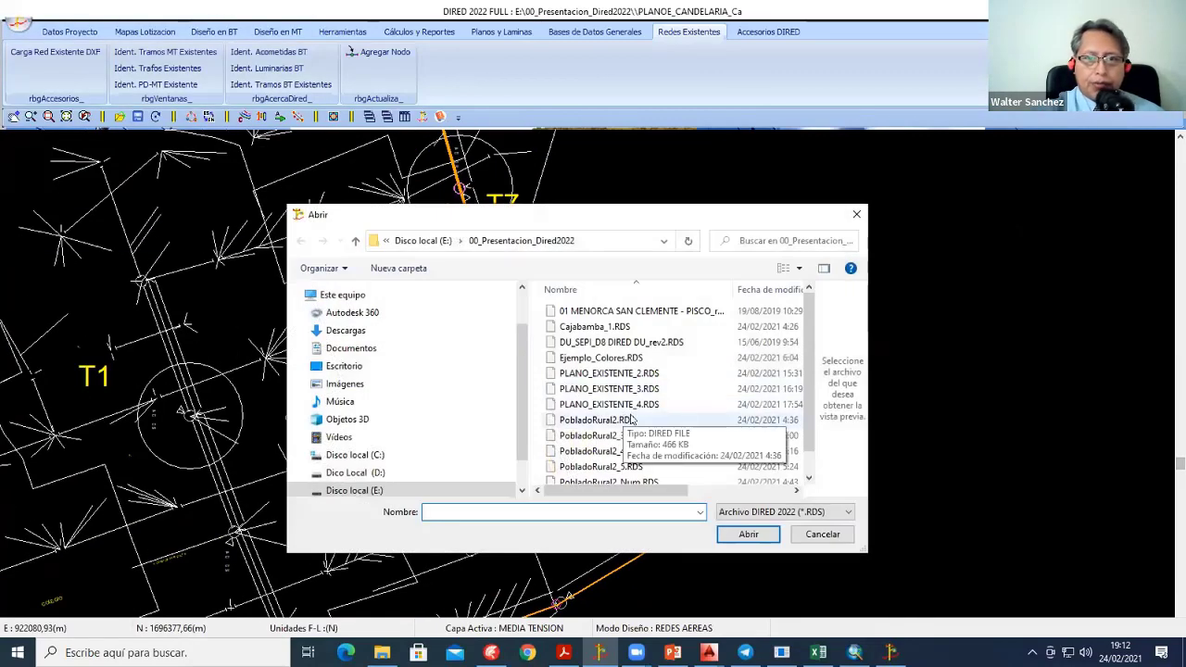
pyautogui.click(646, 374)
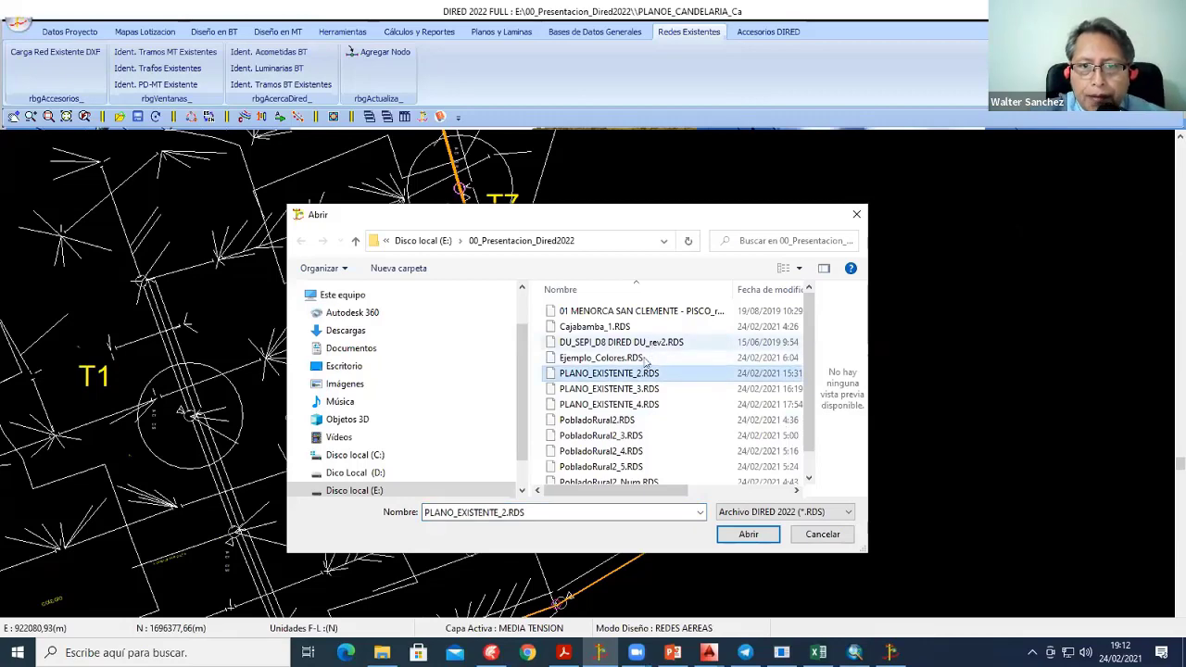
pyautogui.click(748, 534)
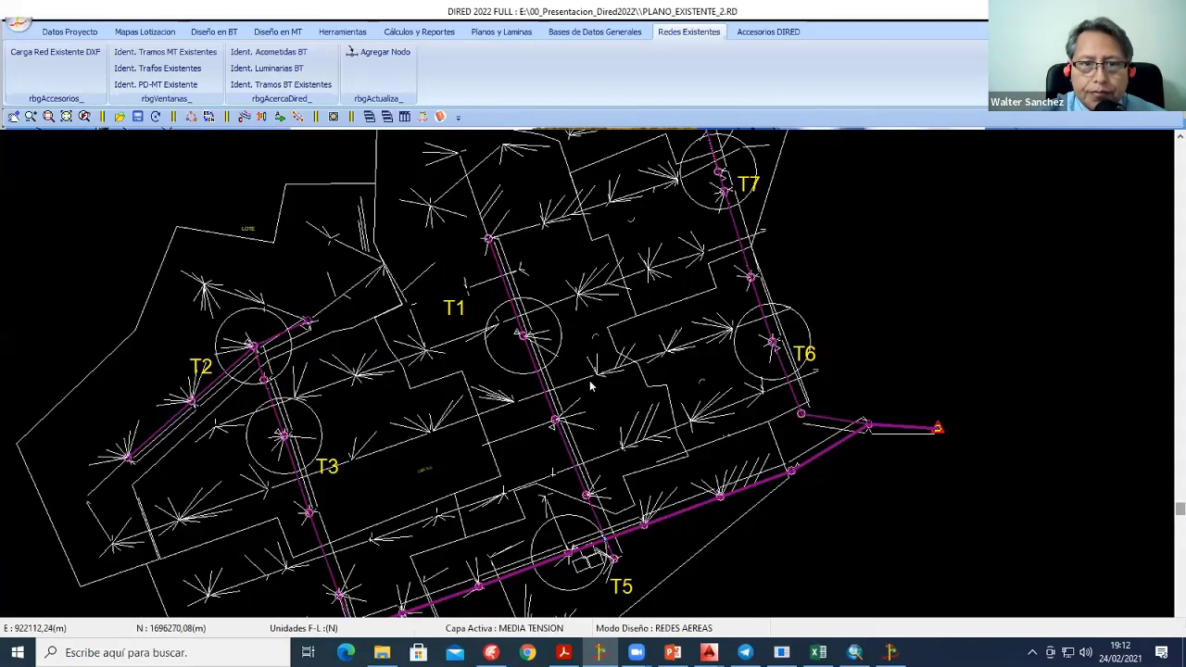
pyautogui.moveTo(586, 425); pyautogui.dragTo(642, 284, button='middle')
pyautogui.scroll(2, 642, 283)
pyautogui.scroll(1, 641, 399)
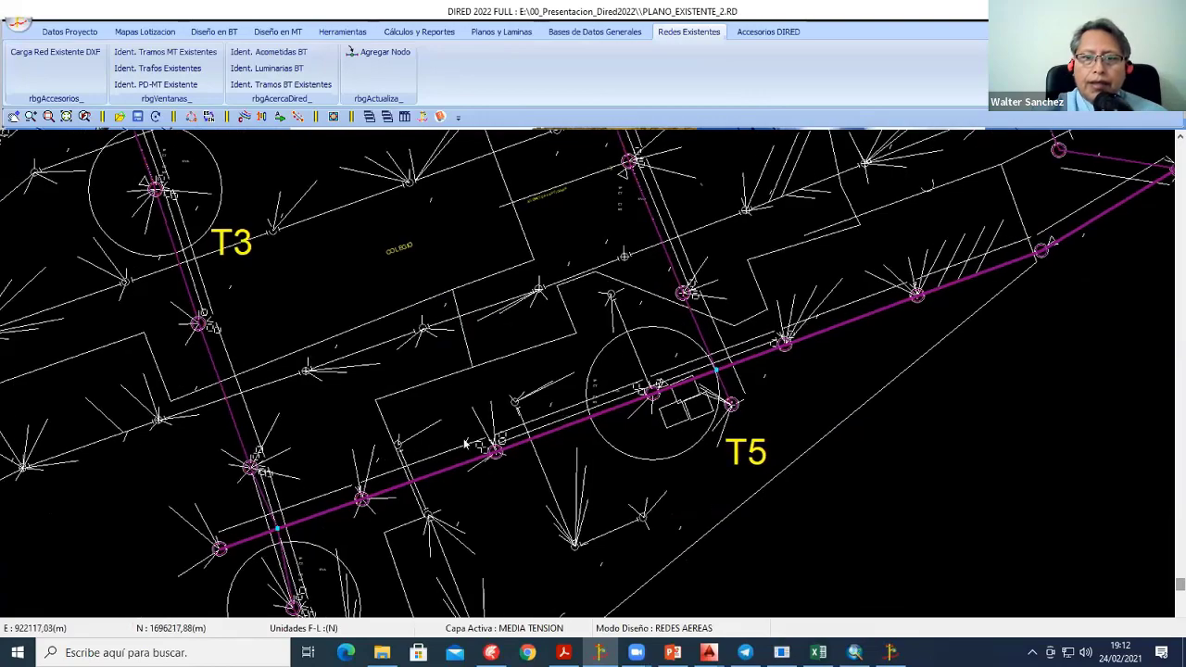
pyautogui.moveTo(926, 228)
pyautogui.mouseDown(button='middle')
pyautogui.moveTo(680, 348)
pyautogui.moveTo(650, 410)
pyautogui.mouseUp(button='middle')
pyautogui.scroll(2, 651, 409)
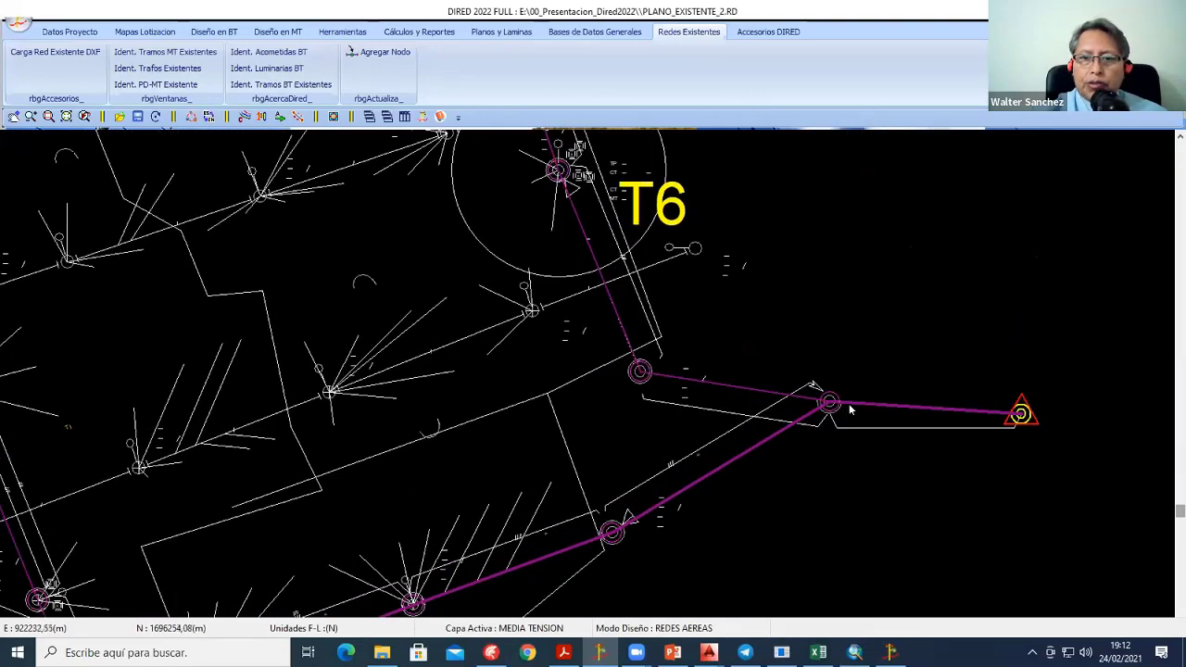
pyautogui.scroll(-2, 778, 398)
# Step: Pan the plan to review T7, T8, T3 and the COLEGIO block
pyautogui.moveTo(519, 278); pyautogui.dragTo(549, 415, button='middle')
pyautogui.moveTo(463, 231); pyautogui.dragTo(519, 382, button='middle')
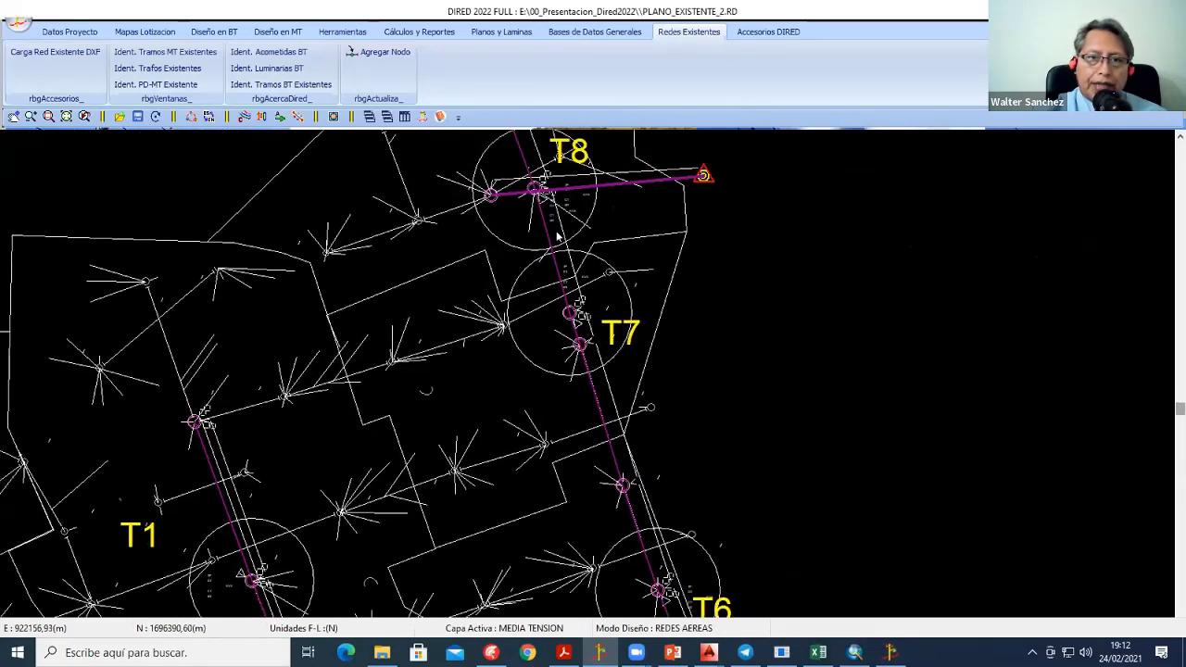
pyautogui.moveTo(214, 348)
pyautogui.mouseDown(button='middle')
pyautogui.moveTo(287, 463)
pyautogui.moveTo(482, 247)
pyautogui.mouseUp(button='middle')
pyautogui.moveTo(482, 463); pyautogui.dragTo(501, 241, button='middle')
pyautogui.scroll(1, 556, 417)
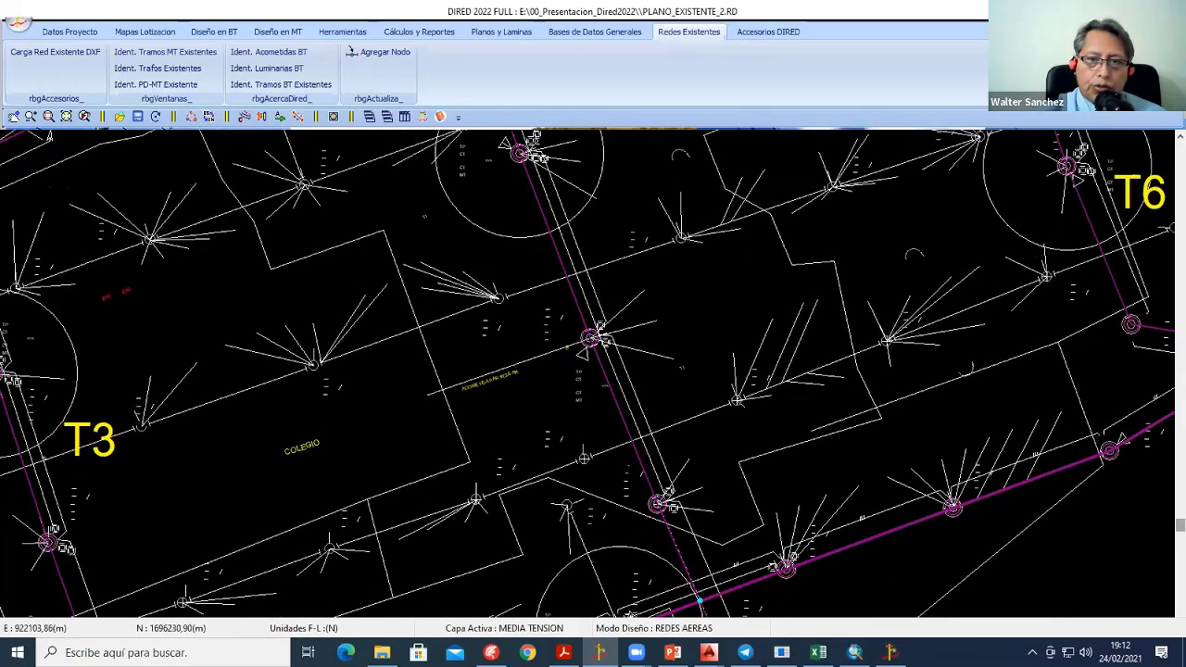
pyautogui.moveTo(621, 611); pyautogui.dragTo(616, 441, button='middle')
pyautogui.scroll(-1, 637, 350)
pyautogui.scroll(-1, 628, 353)
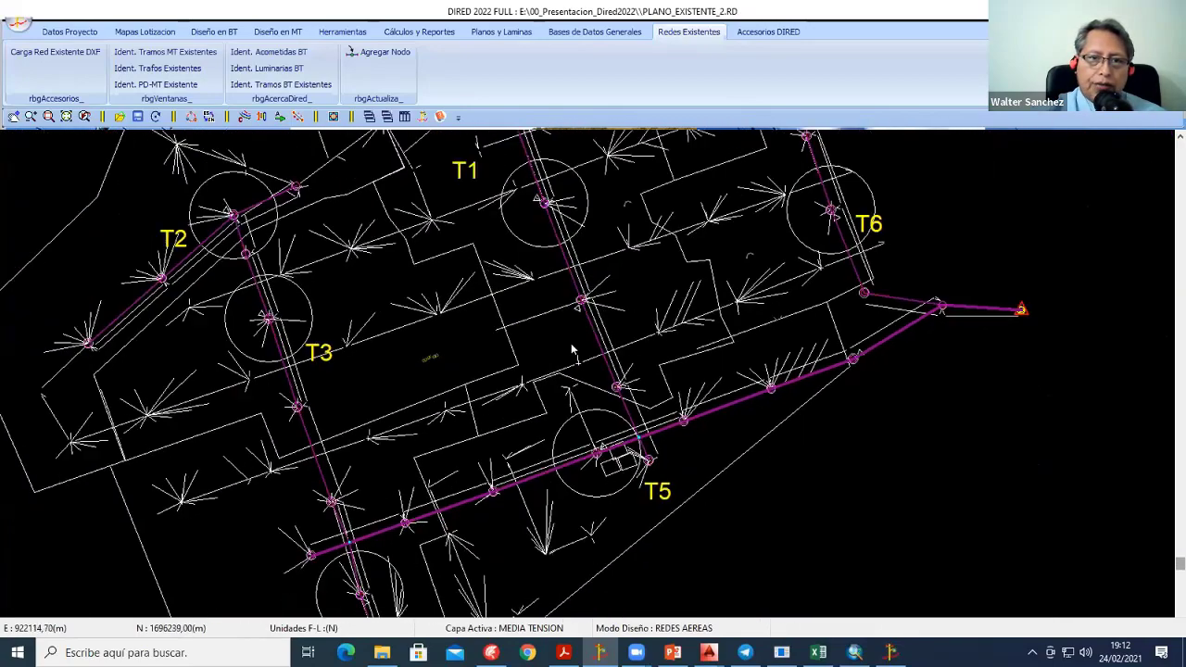
pyautogui.scroll(-1, 541, 324)
pyautogui.scroll(-1, 590, 435)
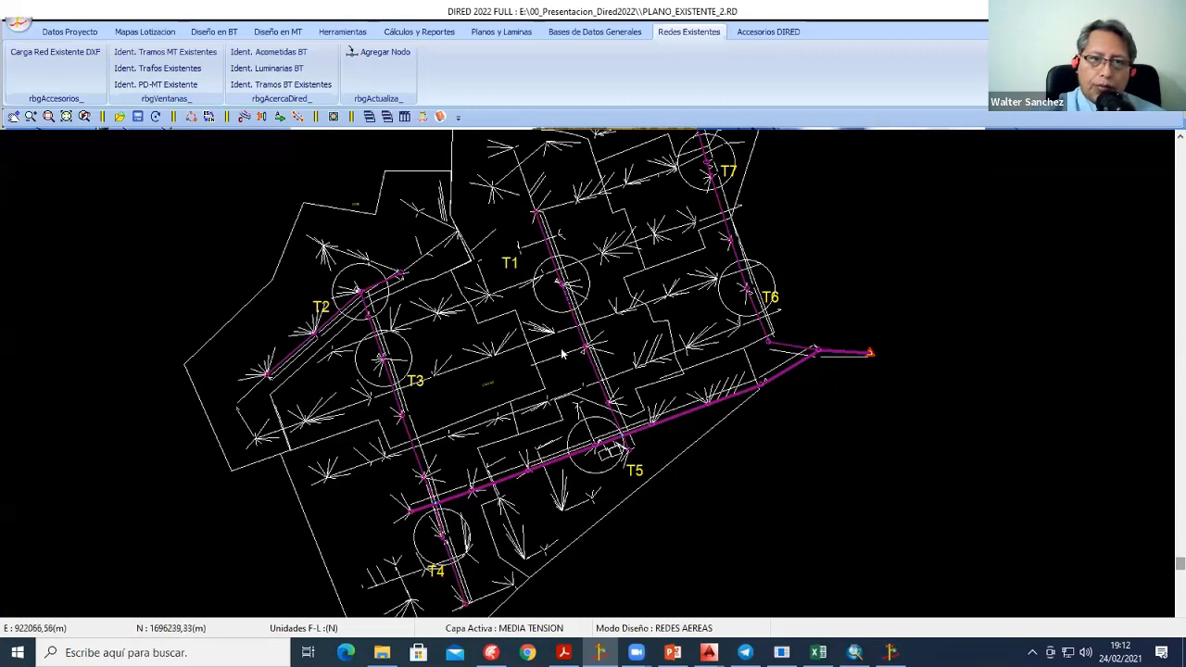
pyautogui.scroll(1, 569, 324)
pyautogui.scroll(1, 574, 287)
pyautogui.scroll(1, 575, 280)
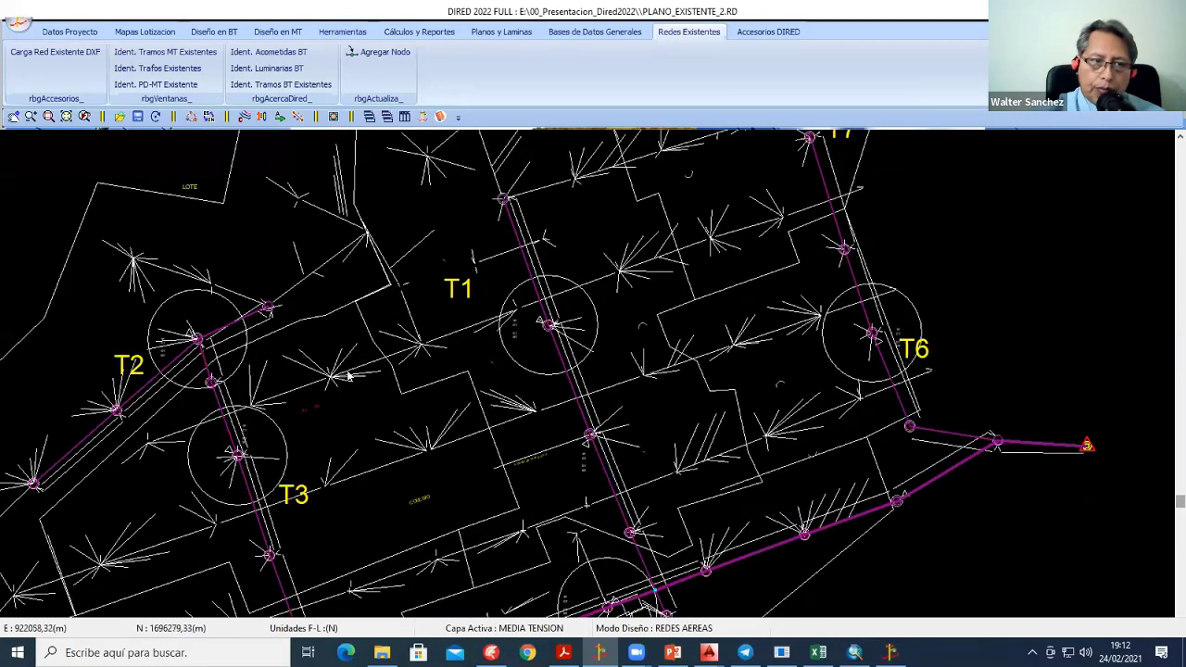
# Step: Pan across the plan to review T5, T1, T2, T6 and T7
pyautogui.moveTo(216, 359); pyautogui.dragTo(393, 341, button='middle')
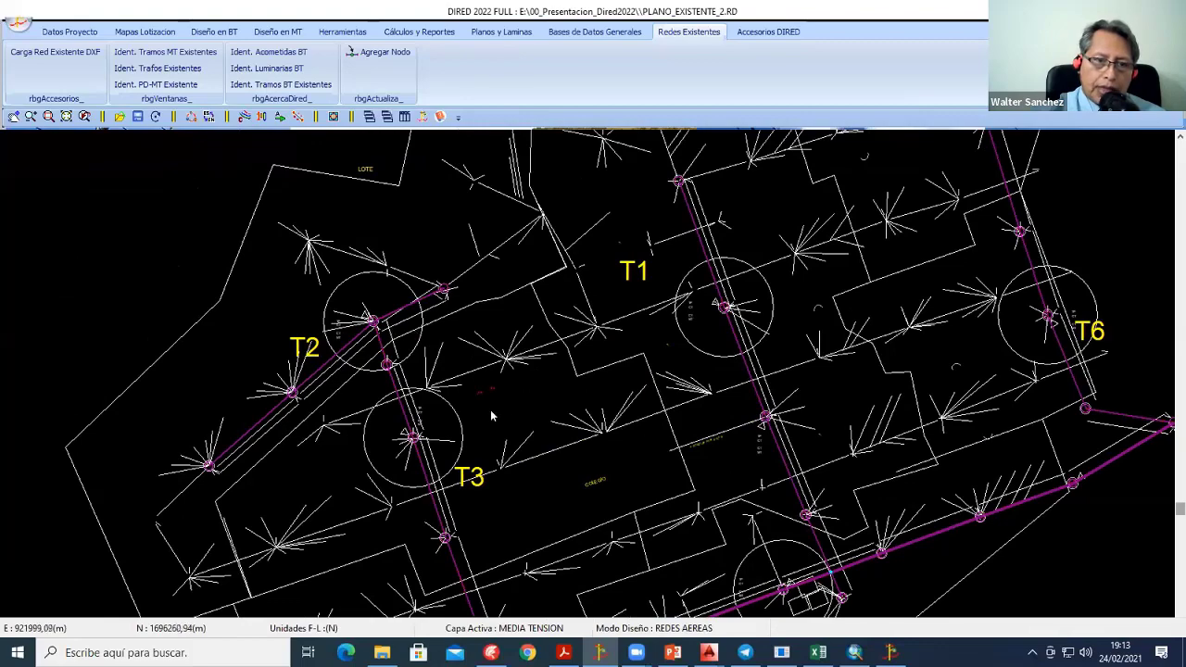
pyautogui.moveTo(457, 423); pyautogui.dragTo(445, 361, button='middle')
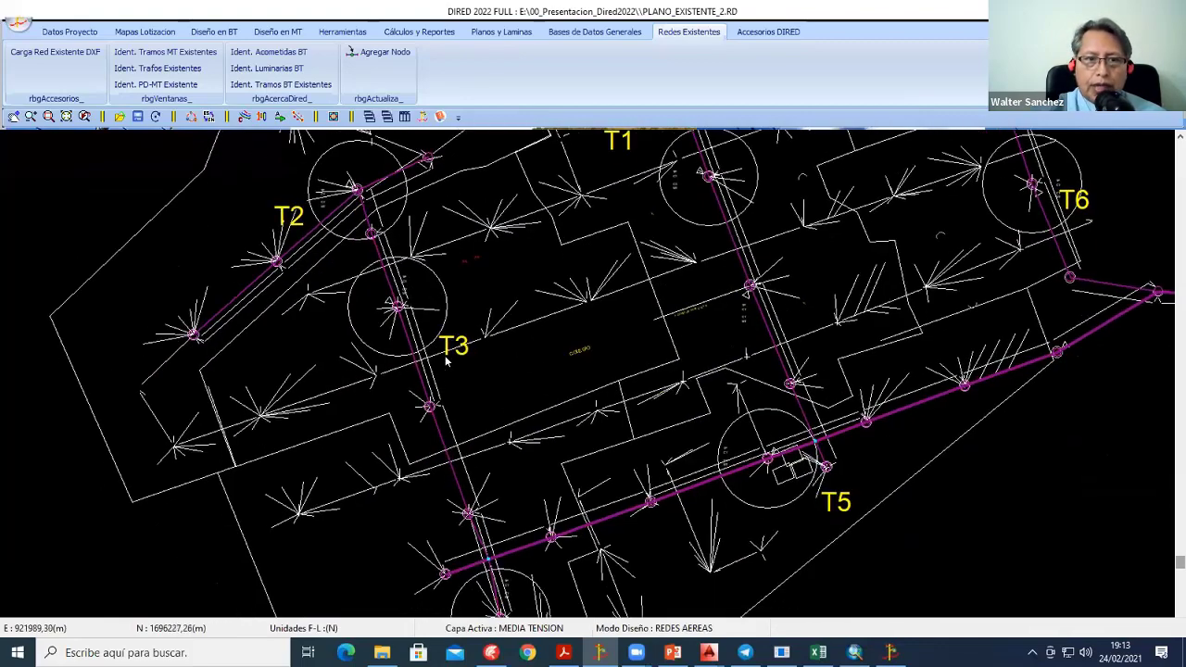
pyautogui.moveTo(577, 420); pyautogui.dragTo(538, 243, button='middle')
pyautogui.moveTo(674, 139)
pyautogui.mouseDown(button='middle')
pyautogui.moveTo(667, 379)
pyautogui.moveTo(586, 313)
pyautogui.mouseUp(button='middle')
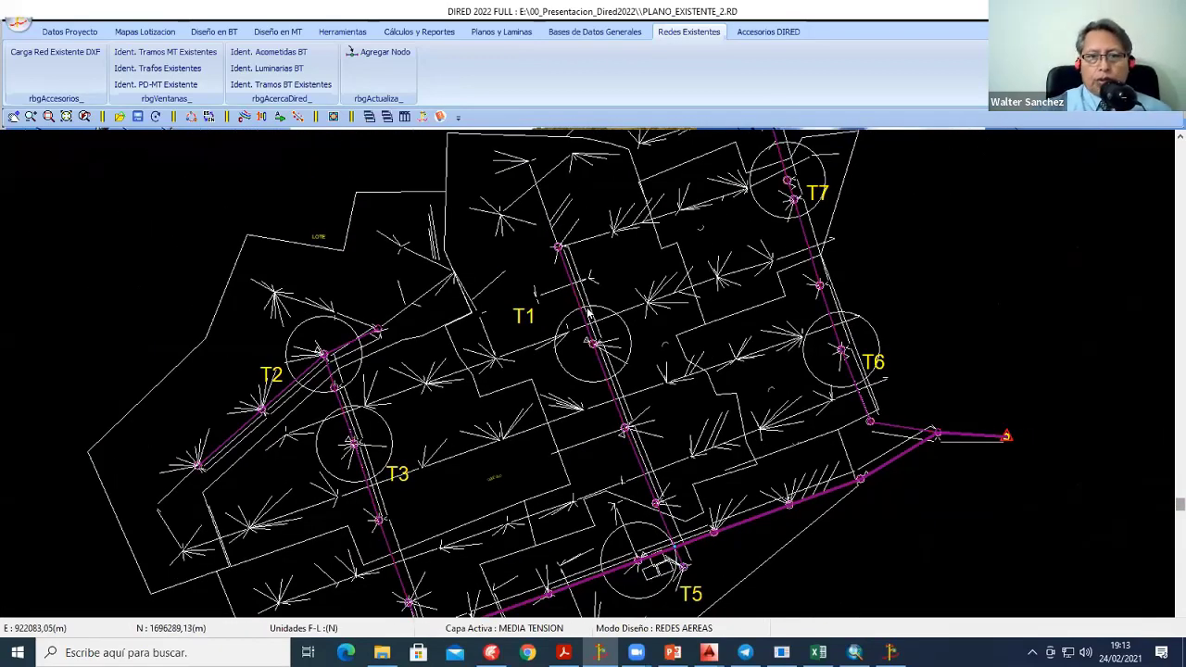
pyautogui.scroll(-1, 556, 278)
pyautogui.scroll(-1, 525, 230)
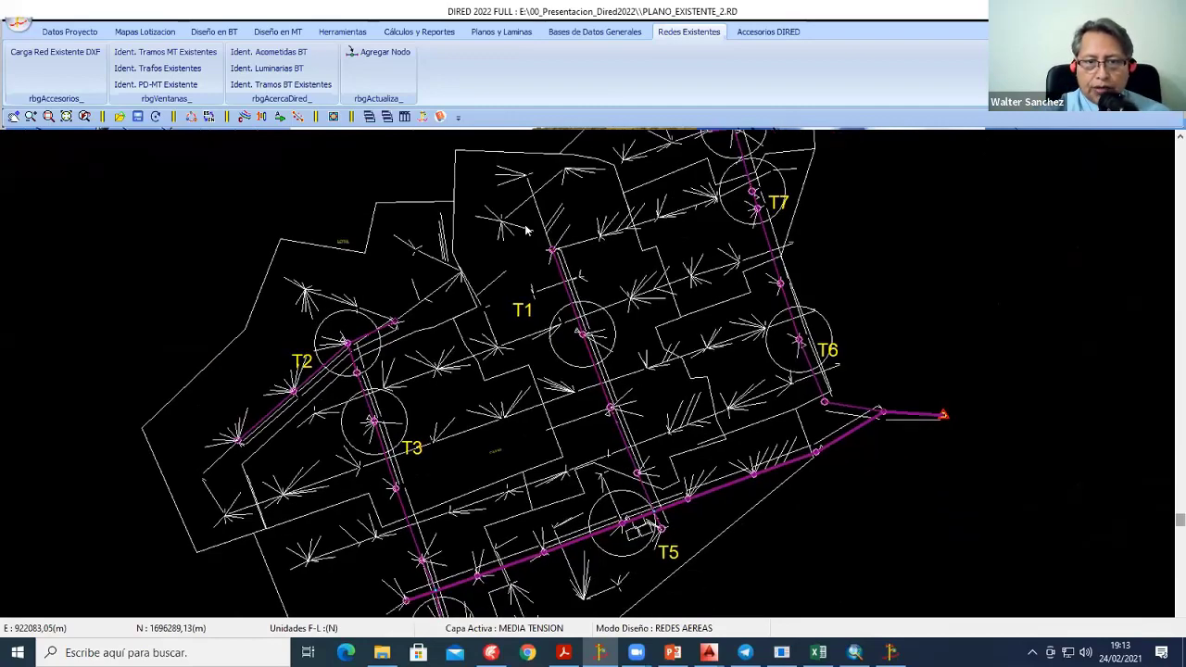
pyautogui.moveTo(525, 229); pyautogui.dragTo(465, 163, button='middle')
pyautogui.scroll(-1, 648, 209)
pyautogui.scroll(-2, 398, 291)
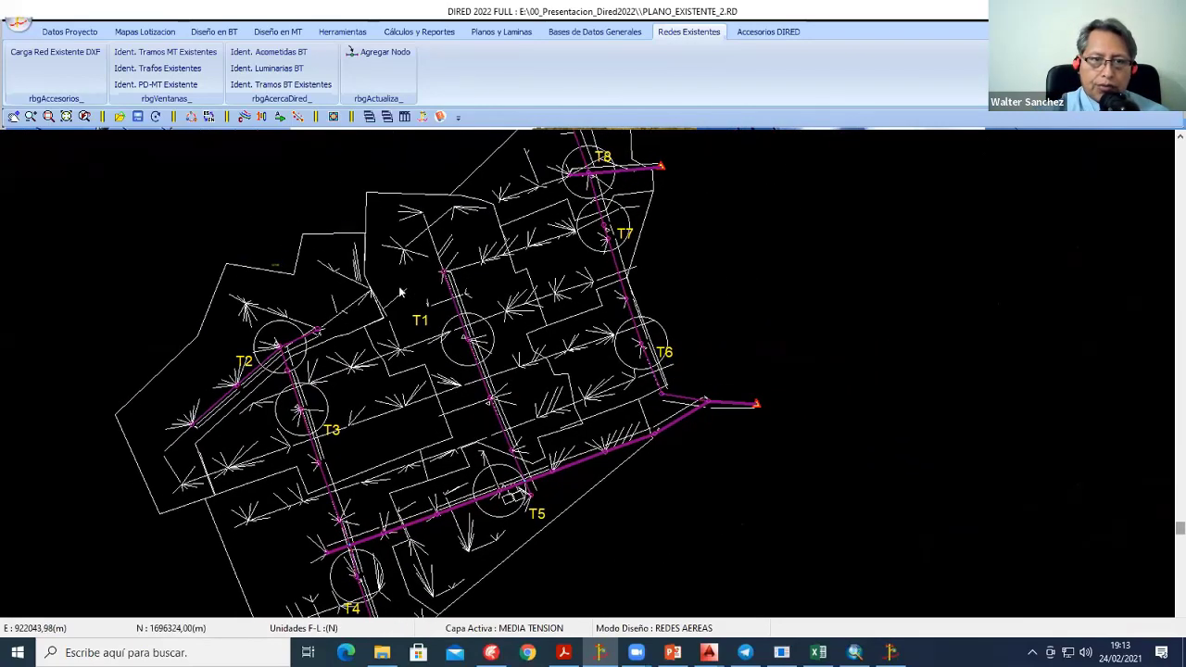
pyautogui.scroll(1, 492, 310)
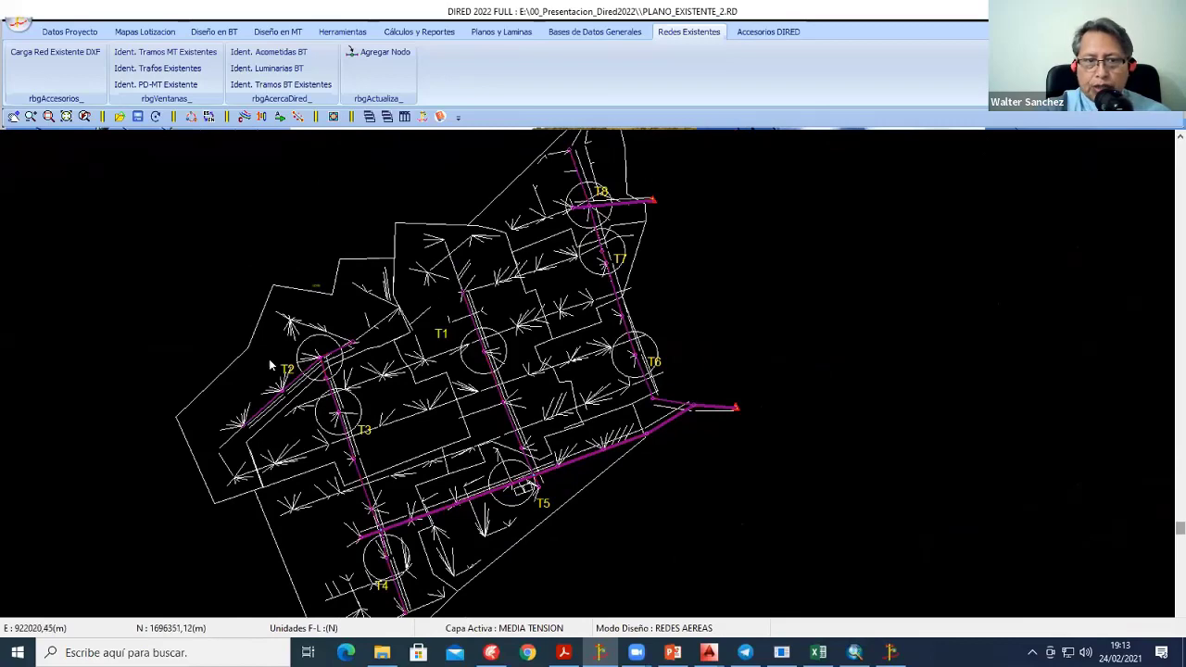
pyautogui.scroll(1, 429, 451)
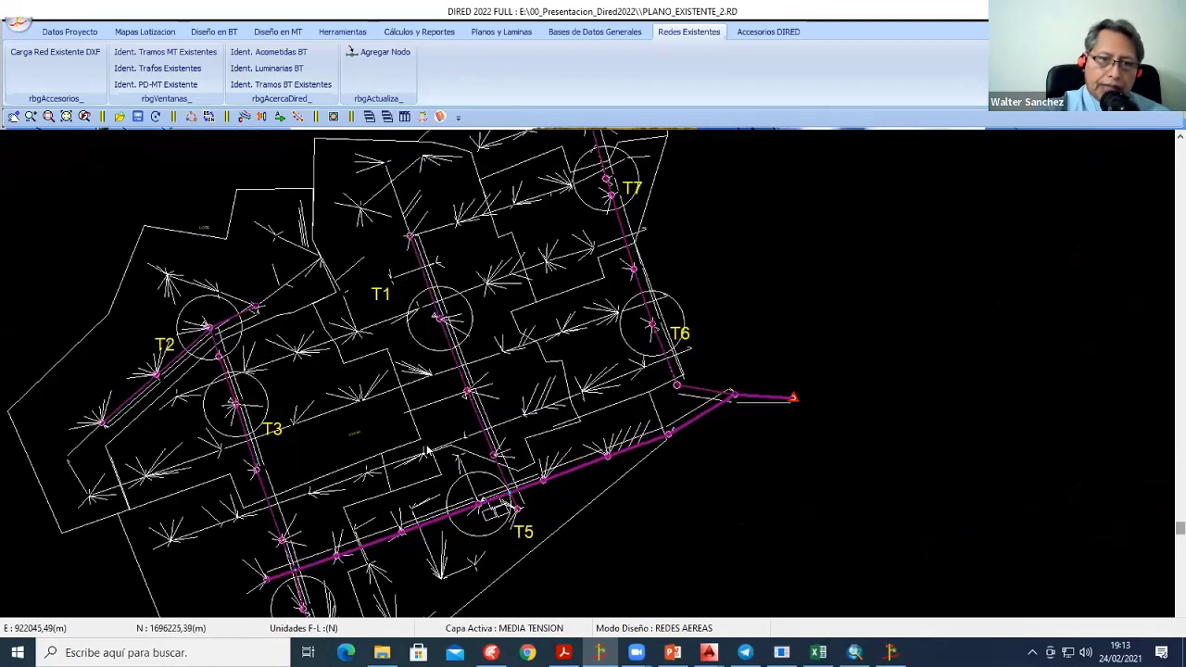
# Step: Pan to bring T8 and T5 back into view and zoom in
pyautogui.moveTo(600, 142); pyautogui.dragTo(584, 238, button='middle')
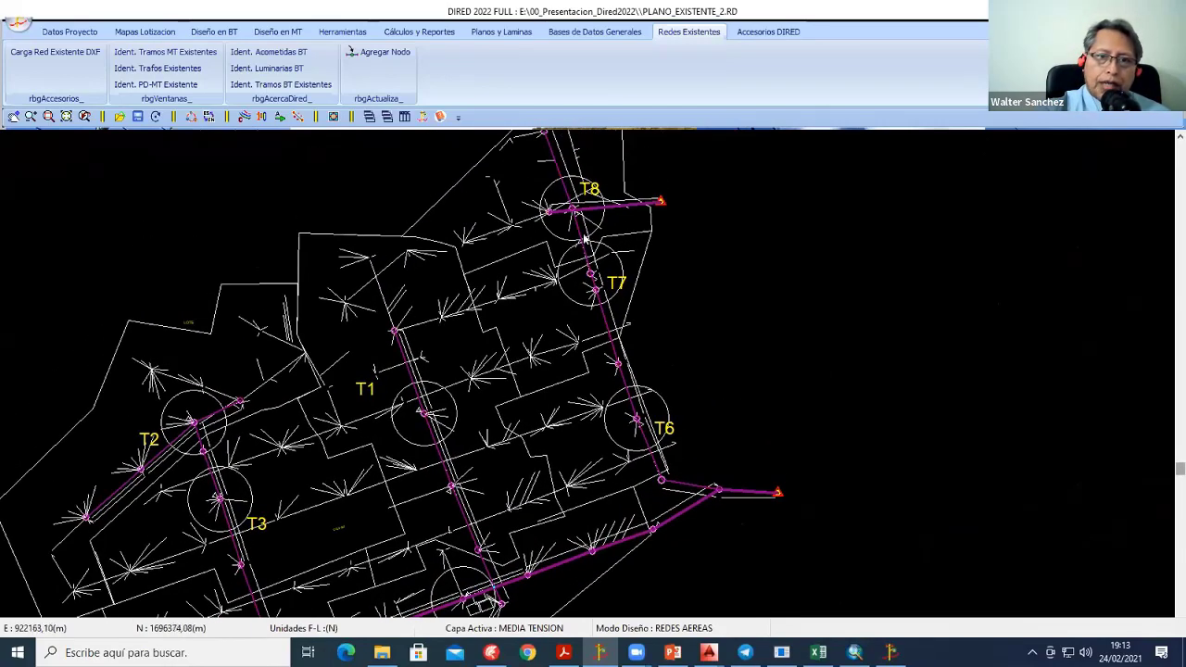
pyautogui.moveTo(460, 396); pyautogui.dragTo(525, 373, button='middle')
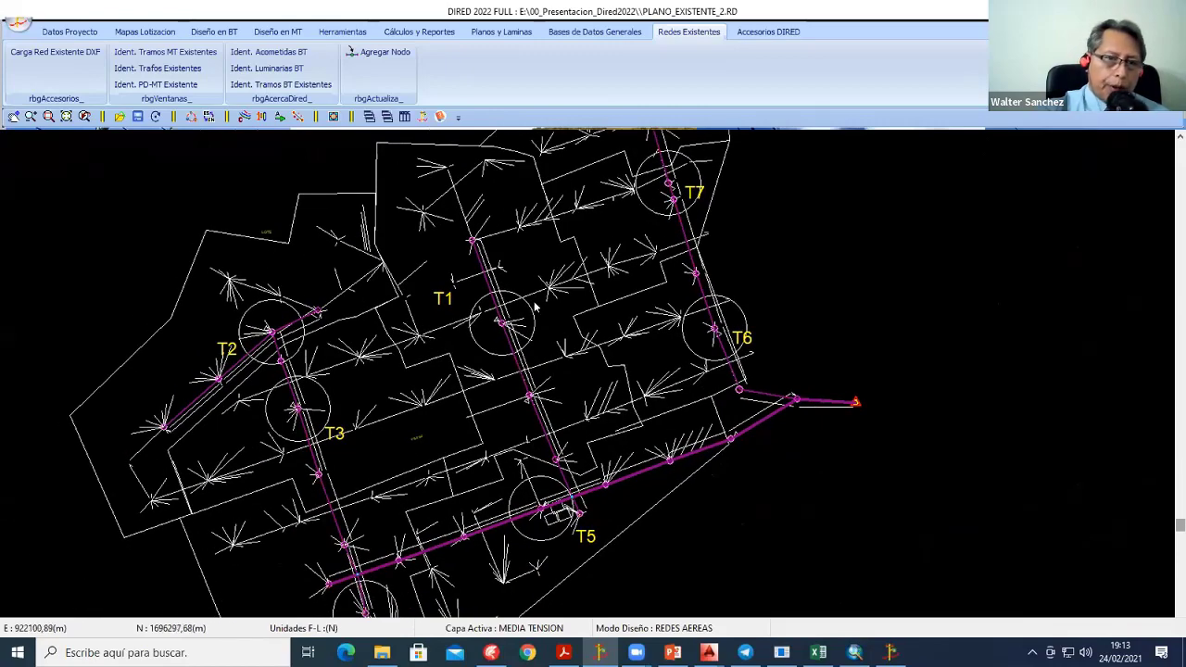
pyautogui.scroll(-1, 534, 303)
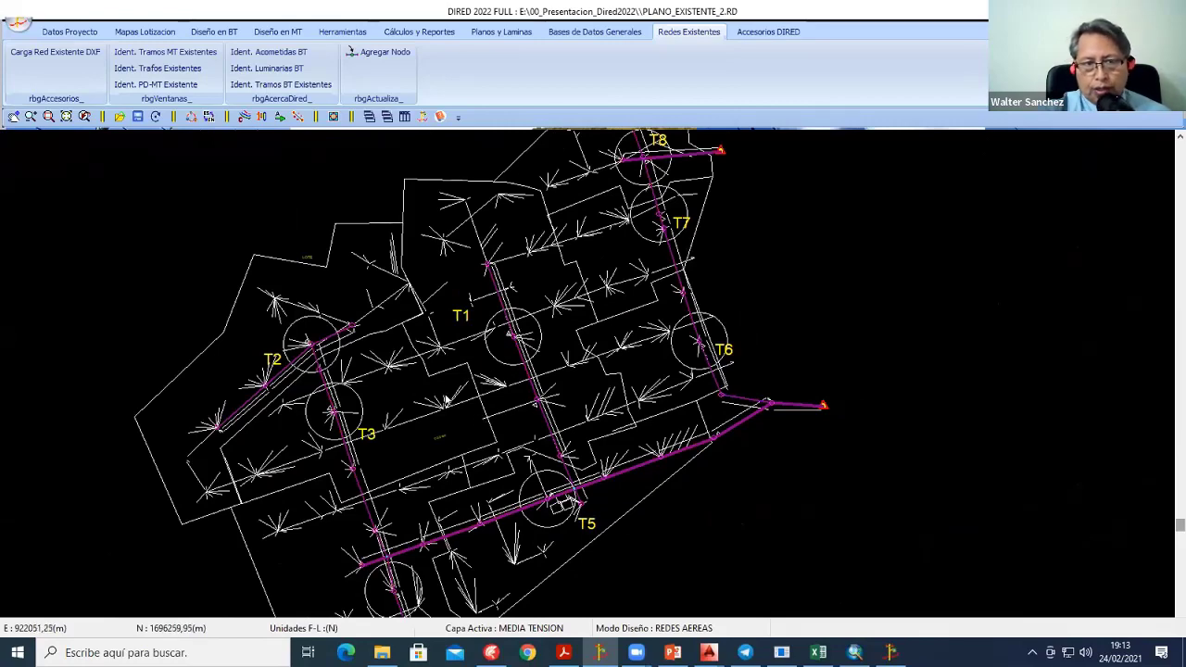
pyautogui.scroll(1, 443, 400)
pyautogui.scroll(1, 443, 400)
pyautogui.moveTo(318, 363); pyautogui.dragTo(453, 387, button='middle')
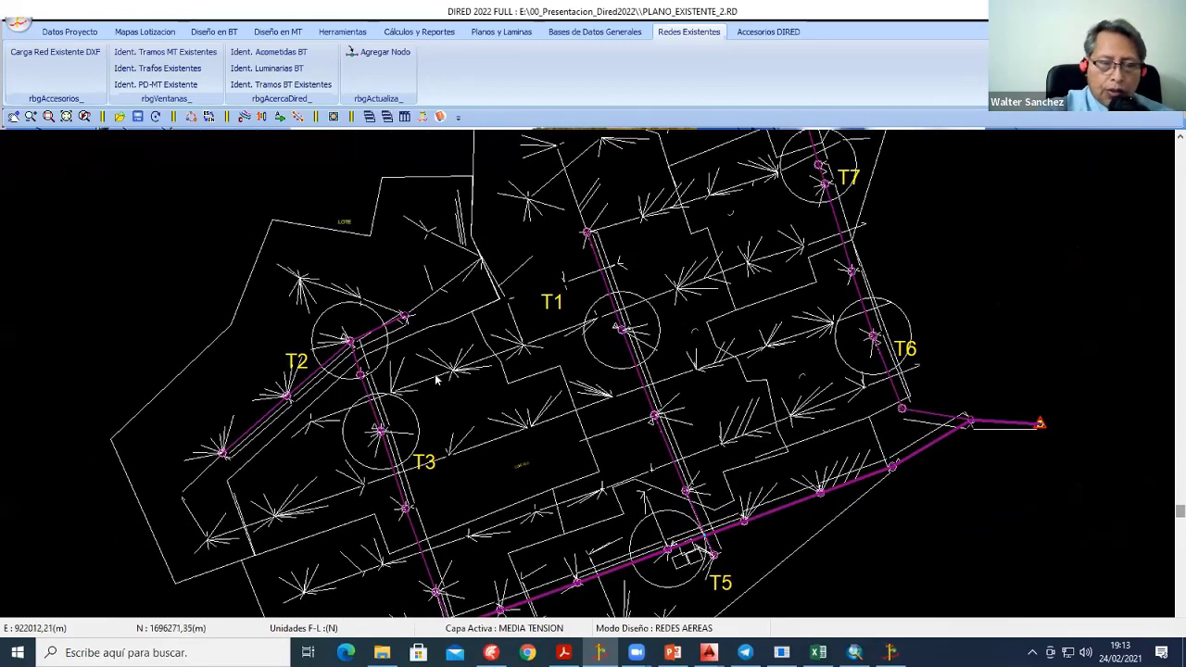
pyautogui.scroll(2, 480, 329)
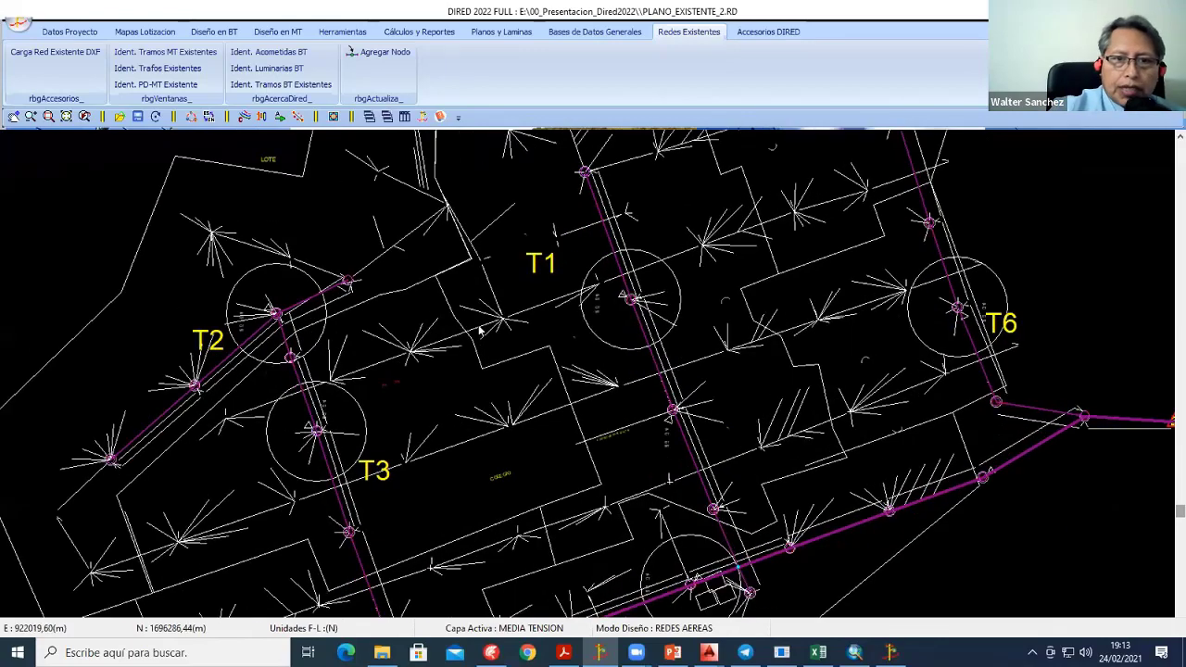
pyautogui.scroll(1, 417, 282)
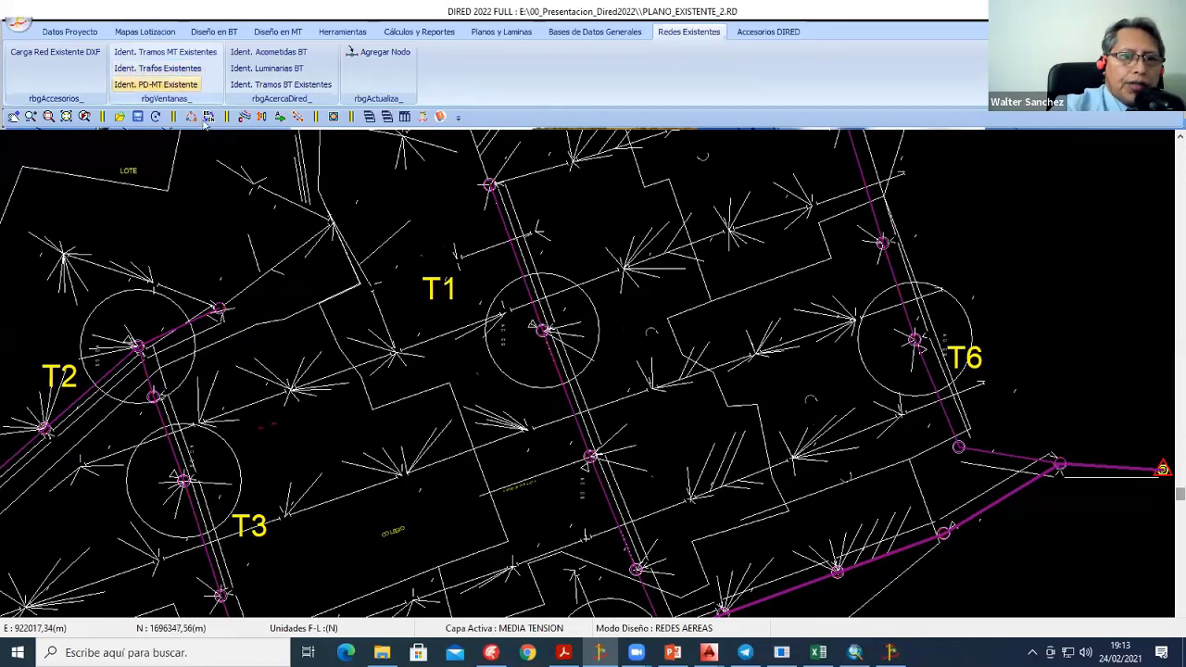
# Step: Identify the existing transformers at nodes T1, T2, T3 and T4
pyautogui.click(538, 343)
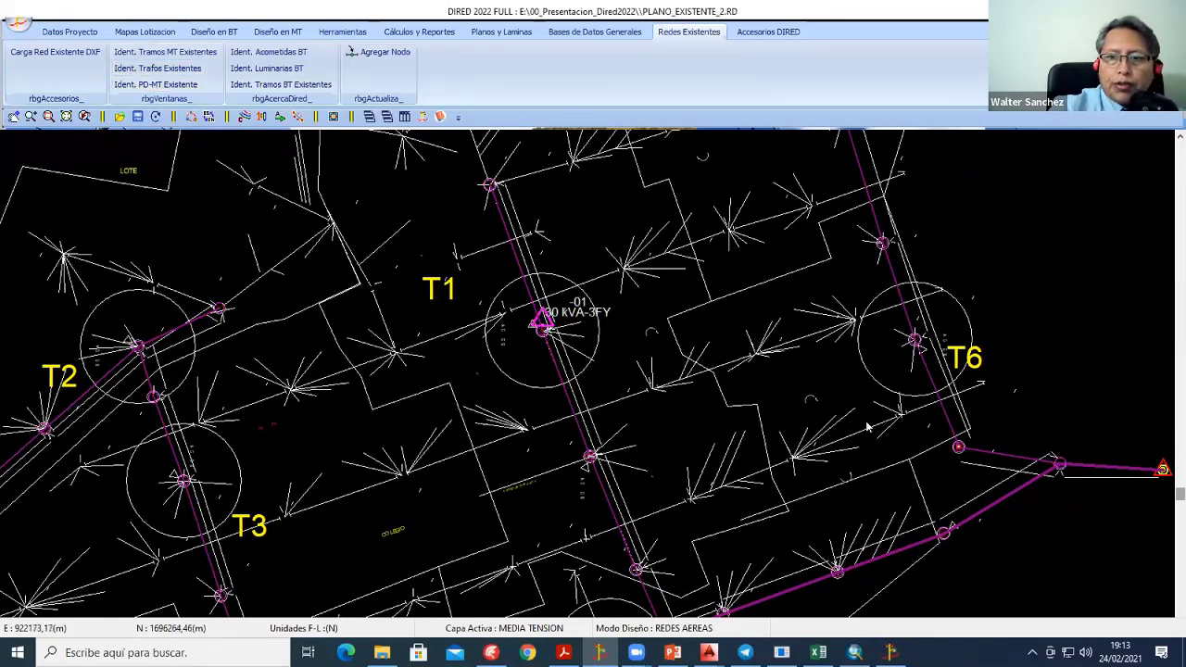
pyautogui.scroll(-2, 486, 394)
pyautogui.moveTo(417, 373); pyautogui.dragTo(723, 389, button='middle')
pyautogui.scroll(2, 722, 398)
pyautogui.scroll(1, 725, 412)
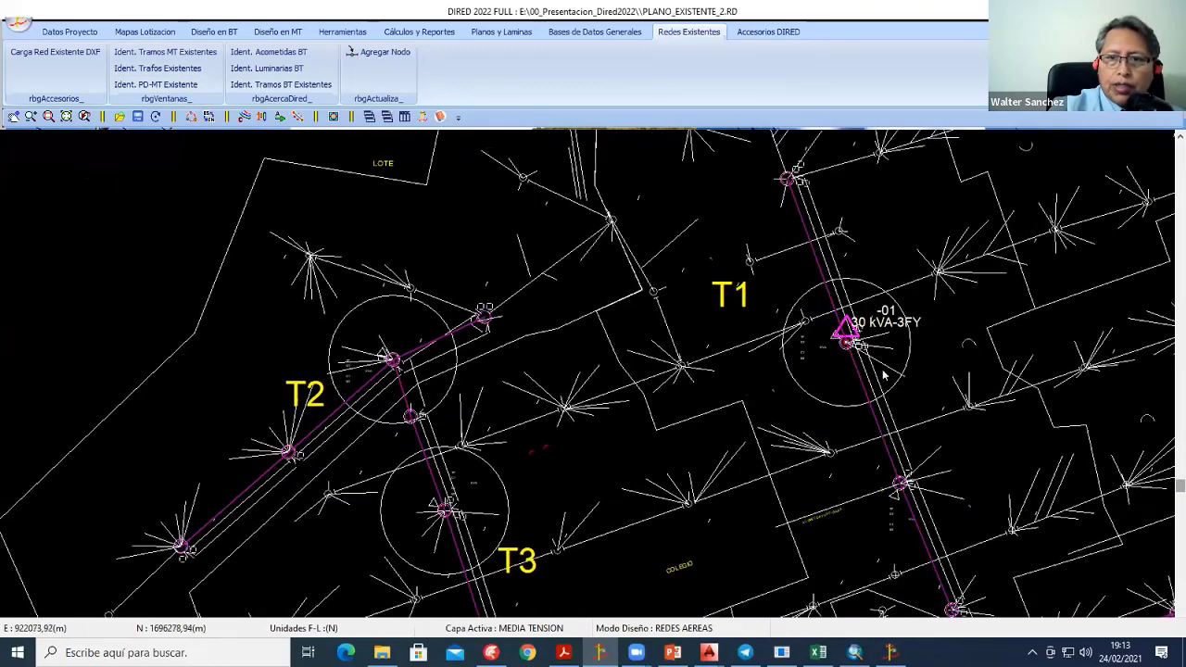
pyautogui.click(390, 362)
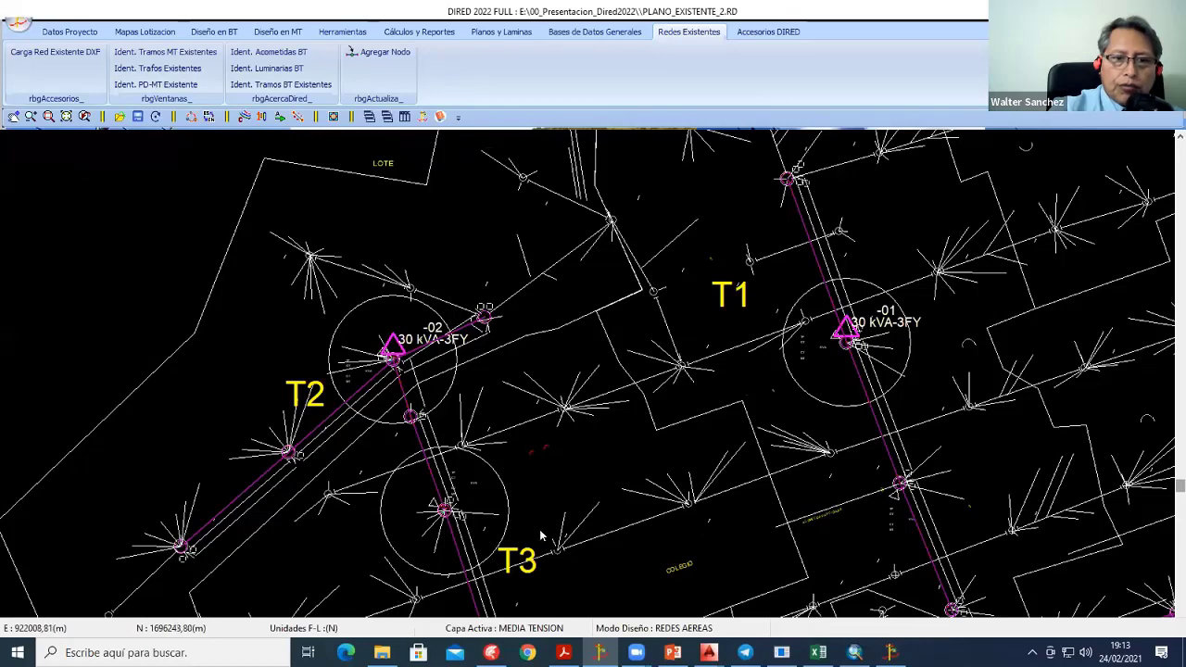
pyautogui.moveTo(539, 529)
pyautogui.mouseDown(button='middle')
pyautogui.moveTo(439, 252)
pyautogui.moveTo(375, 213)
pyautogui.mouseUp(button='middle')
pyautogui.click(356, 210)
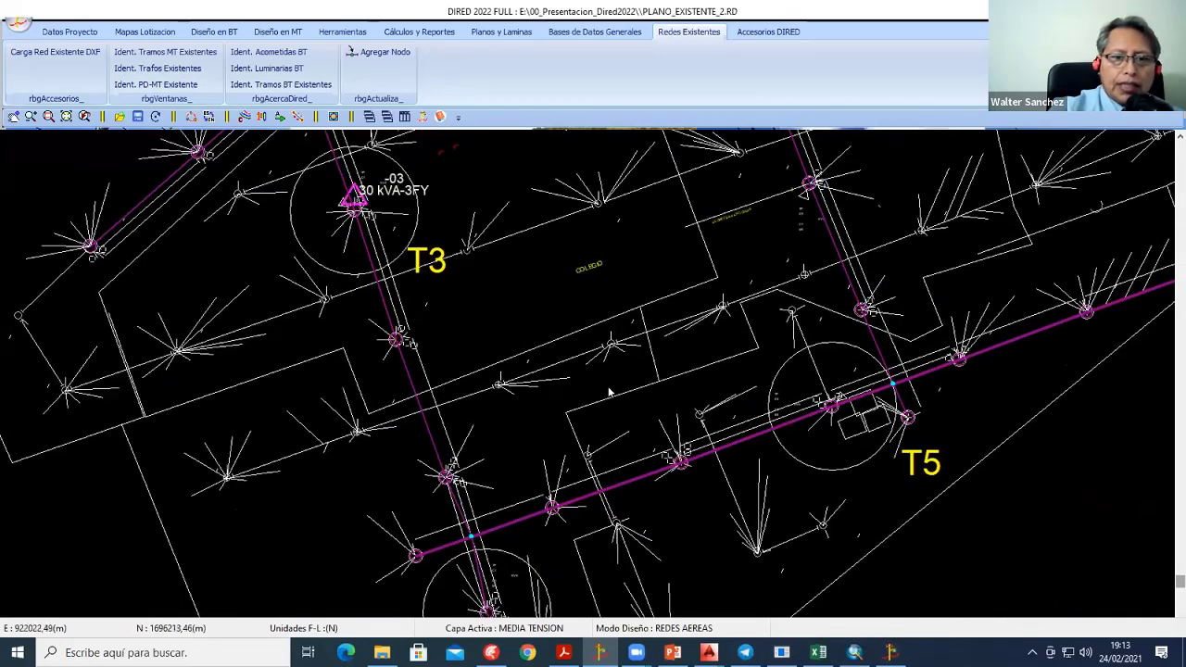
pyautogui.scroll(-1, 417, 306)
pyautogui.moveTo(527, 585); pyautogui.dragTo(326, 424, button='middle')
pyautogui.click(302, 406)
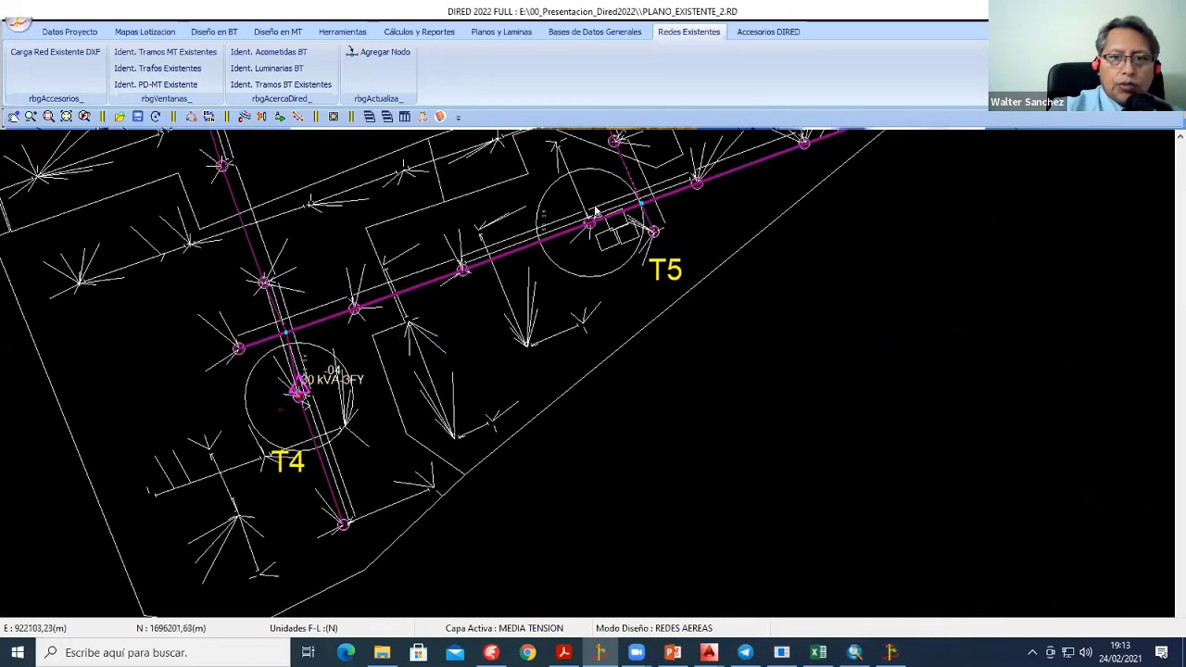
# Step: Identify transformers T5, T6, T7 and T8 as existing 30 kVA-3FY units
pyautogui.moveTo(614, 155)
pyautogui.mouseDown(button='middle')
pyautogui.moveTo(465, 452)
pyautogui.moveTo(423, 598)
pyautogui.moveTo(446, 357)
pyautogui.mouseUp(button='middle')
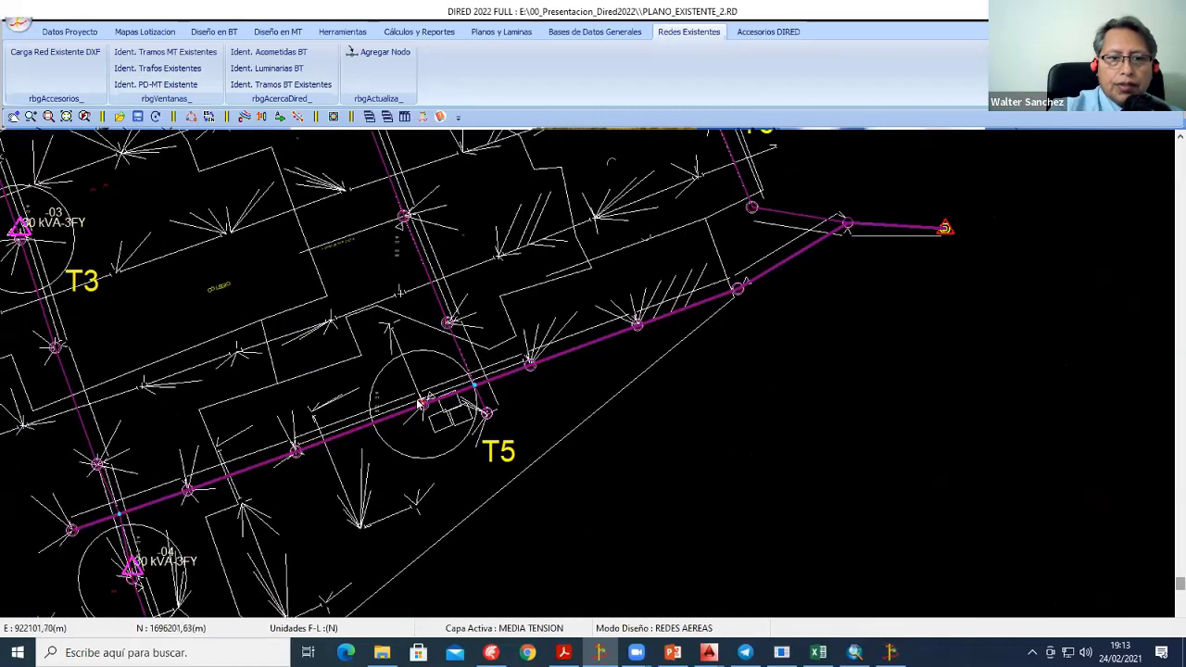
pyautogui.click(423, 402)
pyautogui.moveTo(666, 183); pyautogui.dragTo(533, 500, button='middle')
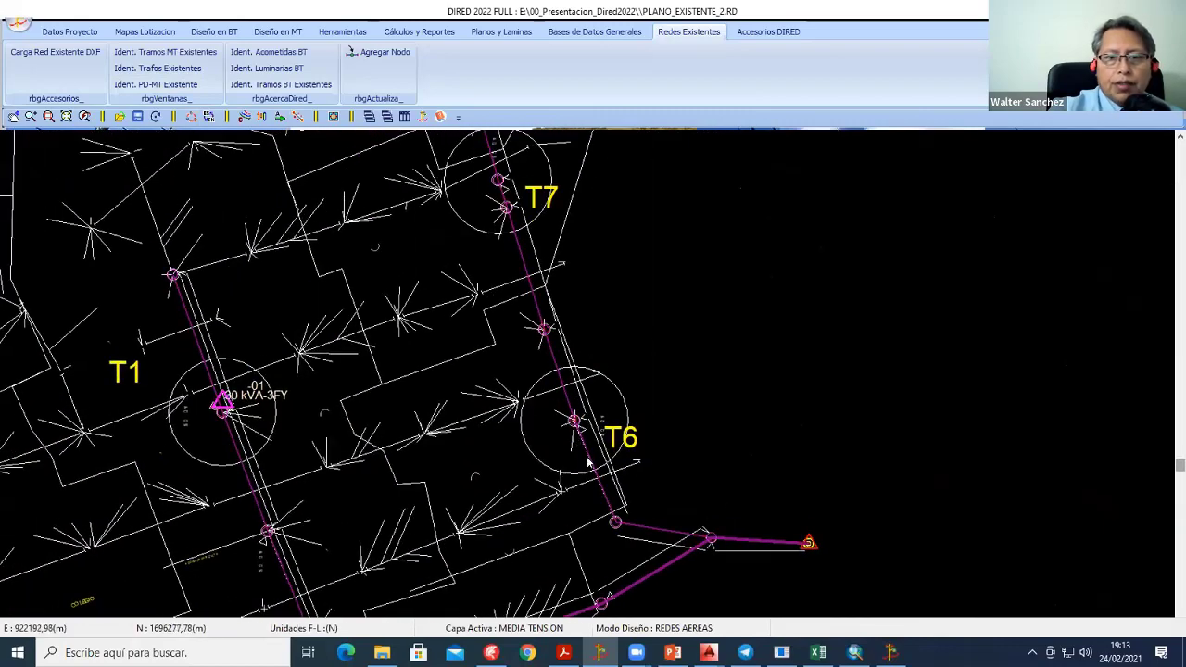
pyautogui.click(573, 421)
pyautogui.moveTo(505, 241); pyautogui.dragTo(477, 463, button='middle')
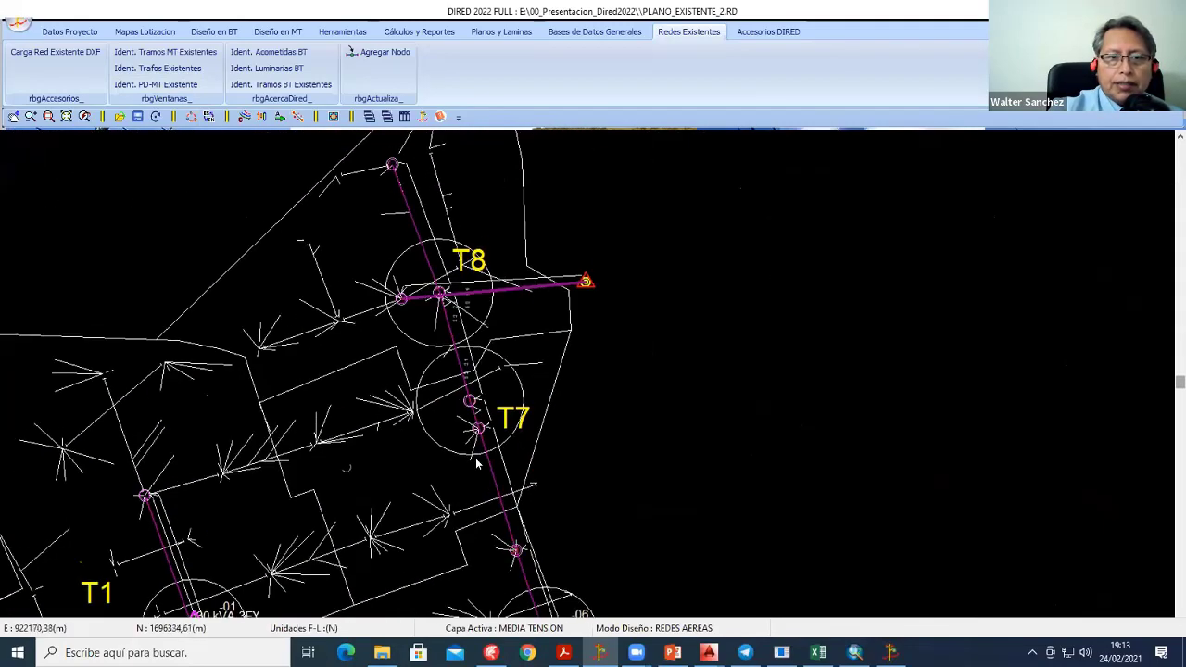
pyautogui.click(470, 410)
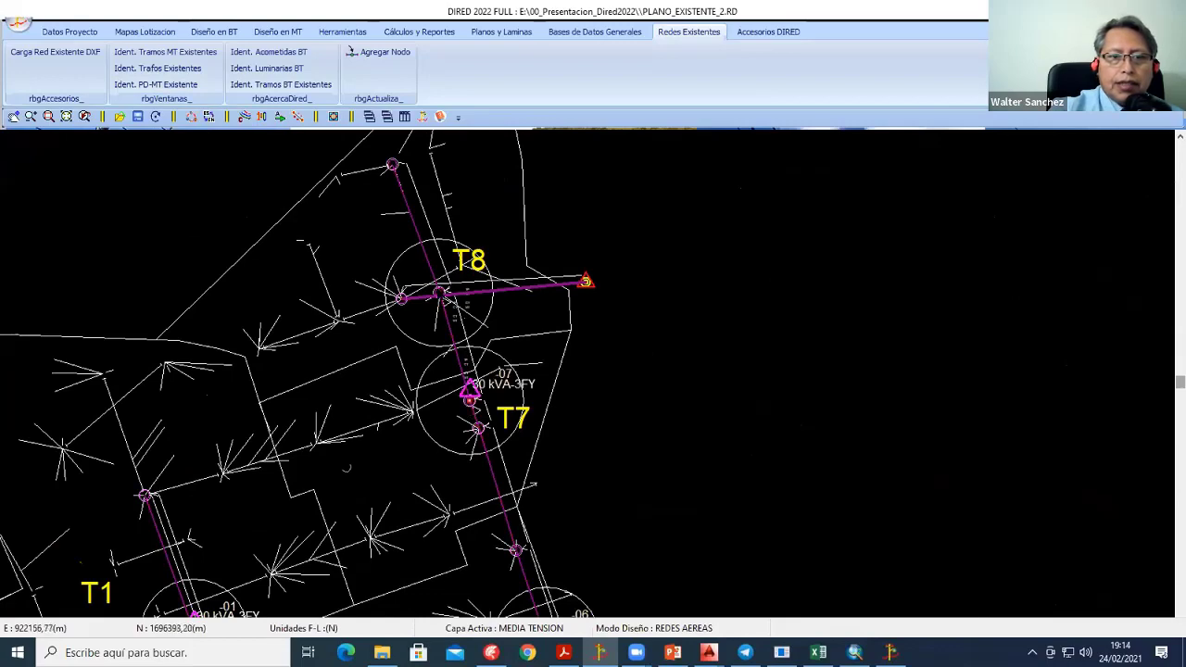
pyautogui.click(440, 295)
pyautogui.scroll(-2, 551, 277)
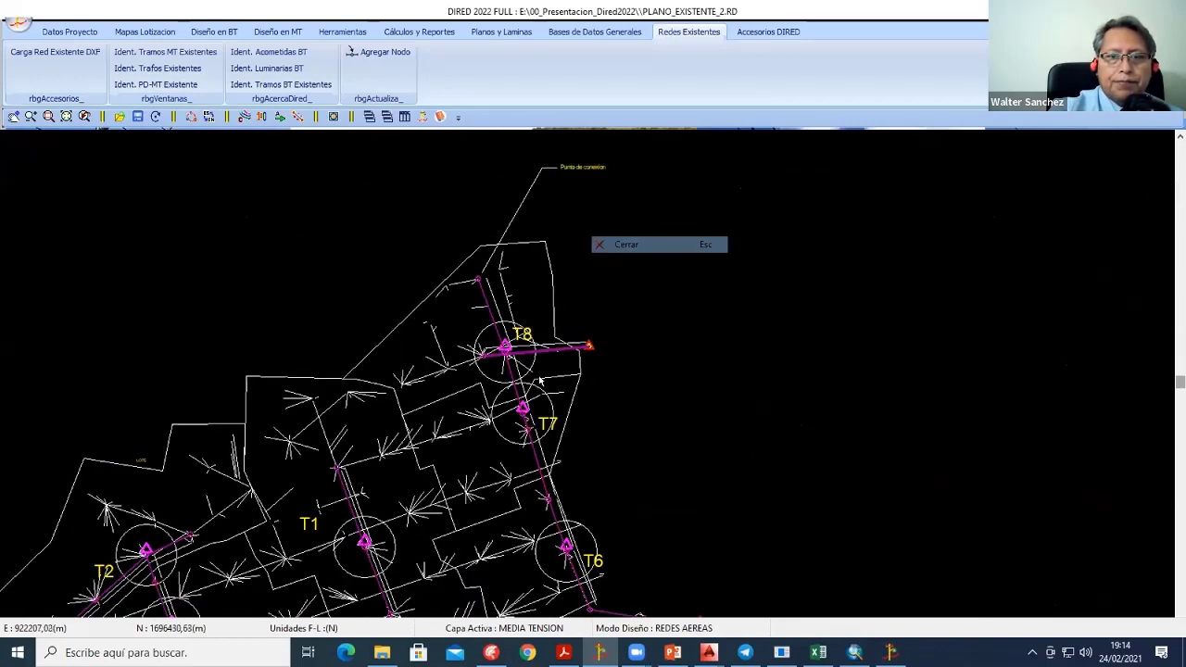
pyautogui.scroll(1, 436, 450)
pyautogui.scroll(2, 654, 325)
pyautogui.scroll(2, 569, 485)
pyautogui.moveTo(570, 484); pyautogui.dragTo(621, 349, button='middle')
pyautogui.scroll(1, 620, 349)
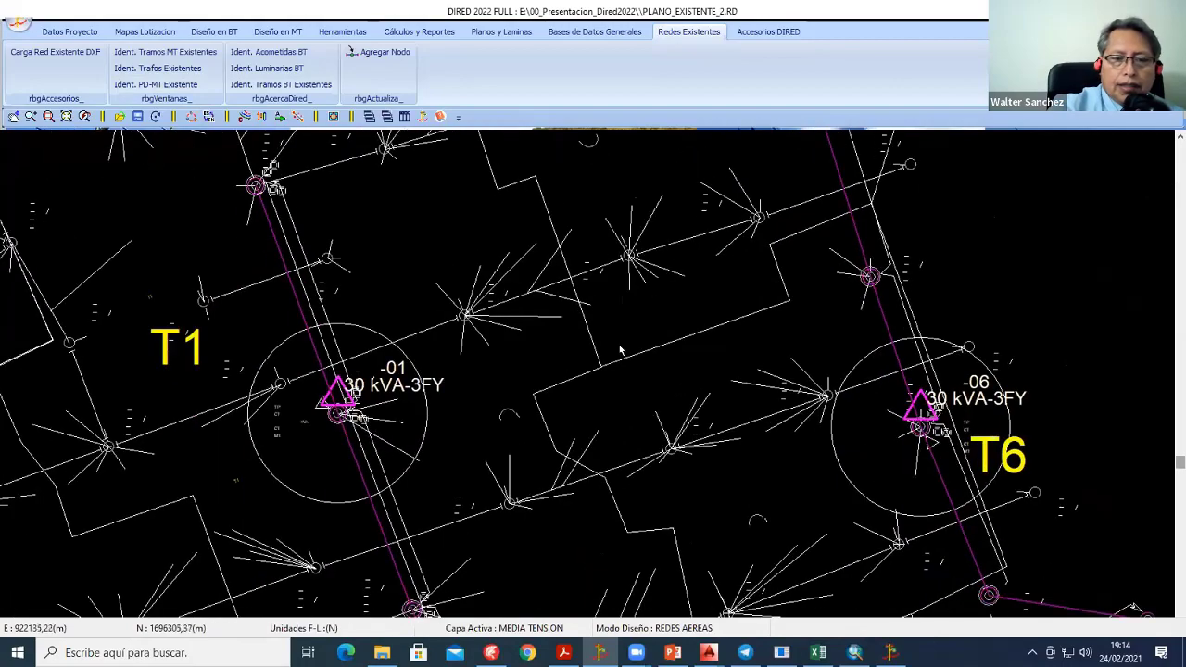
pyautogui.scroll(-2, 711, 400)
pyautogui.scroll(-1, 674, 478)
pyautogui.moveTo(675, 478); pyautogui.dragTo(636, 366, button='middle')
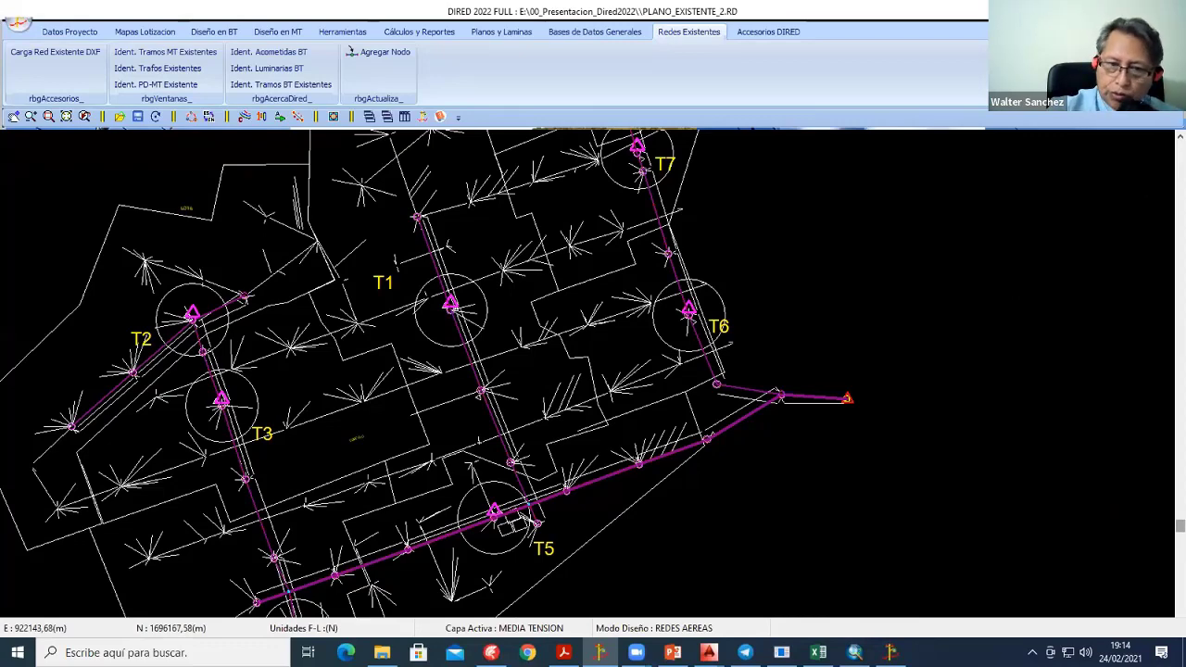
pyautogui.scroll(1, 583, 435)
pyautogui.scroll(1, 584, 435)
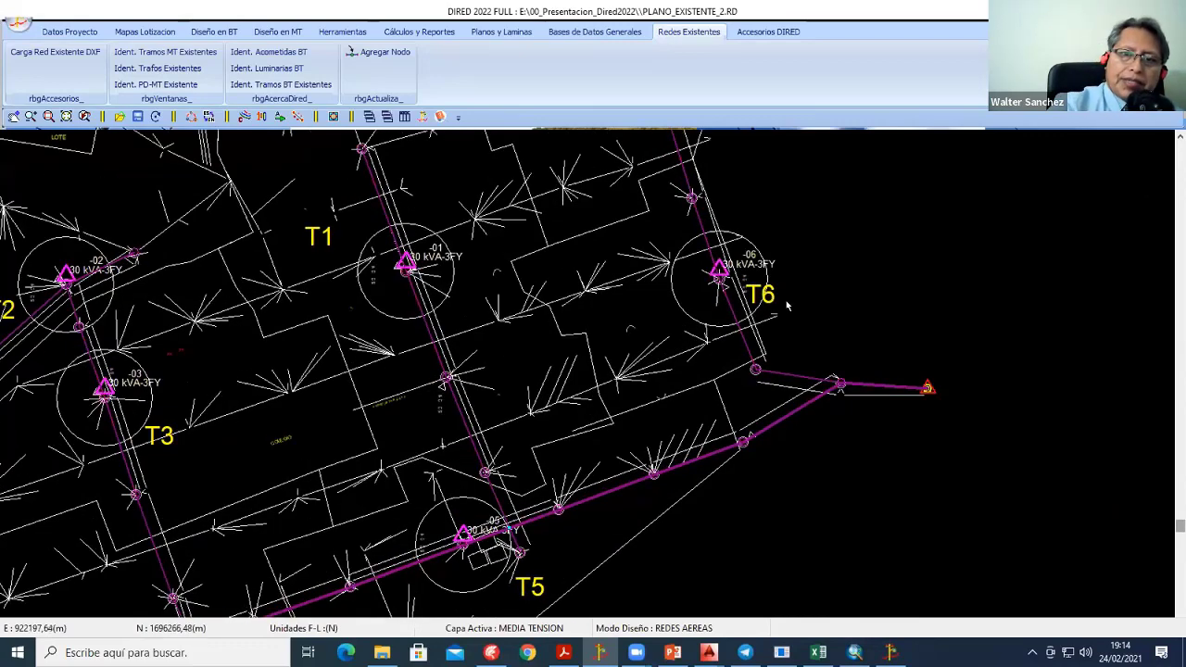
pyautogui.moveTo(605, 558); pyautogui.dragTo(423, 436, button='middle')
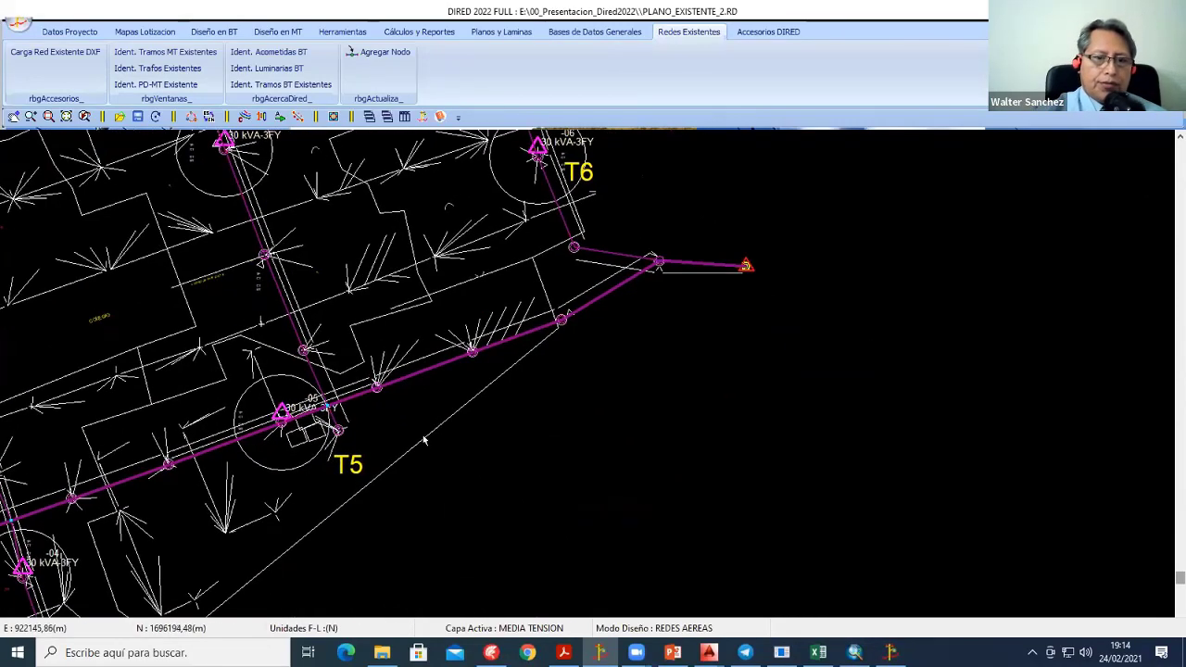
pyautogui.scroll(-2, 593, 421)
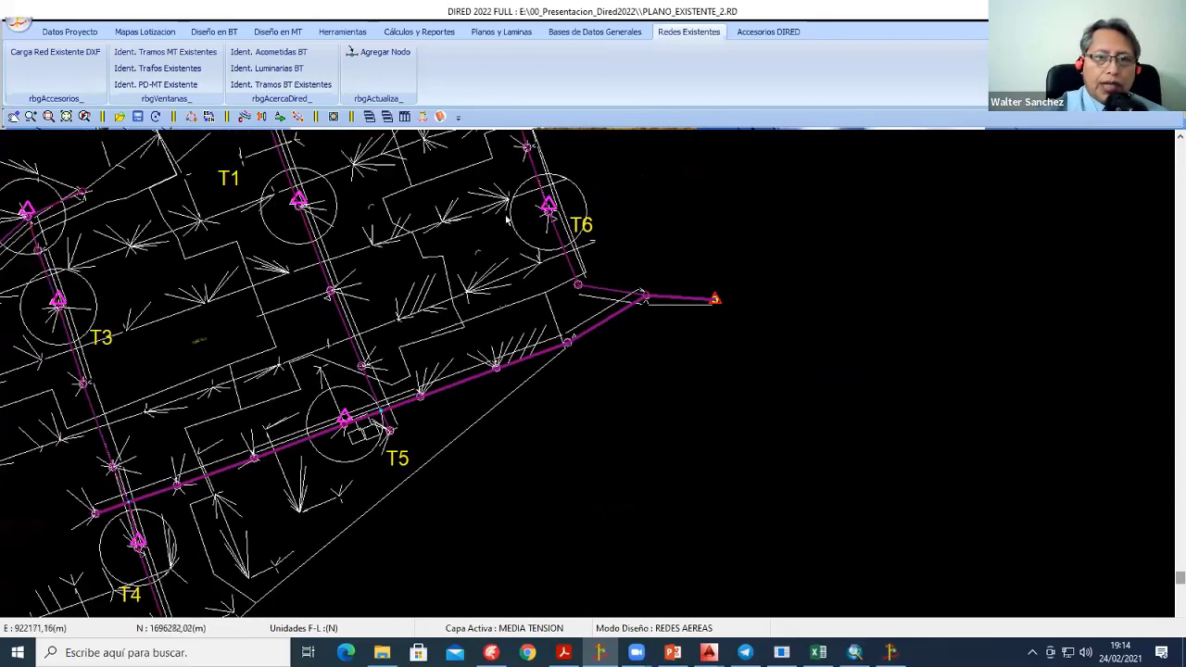
pyautogui.moveTo(508, 219); pyautogui.dragTo(500, 326, button='middle')
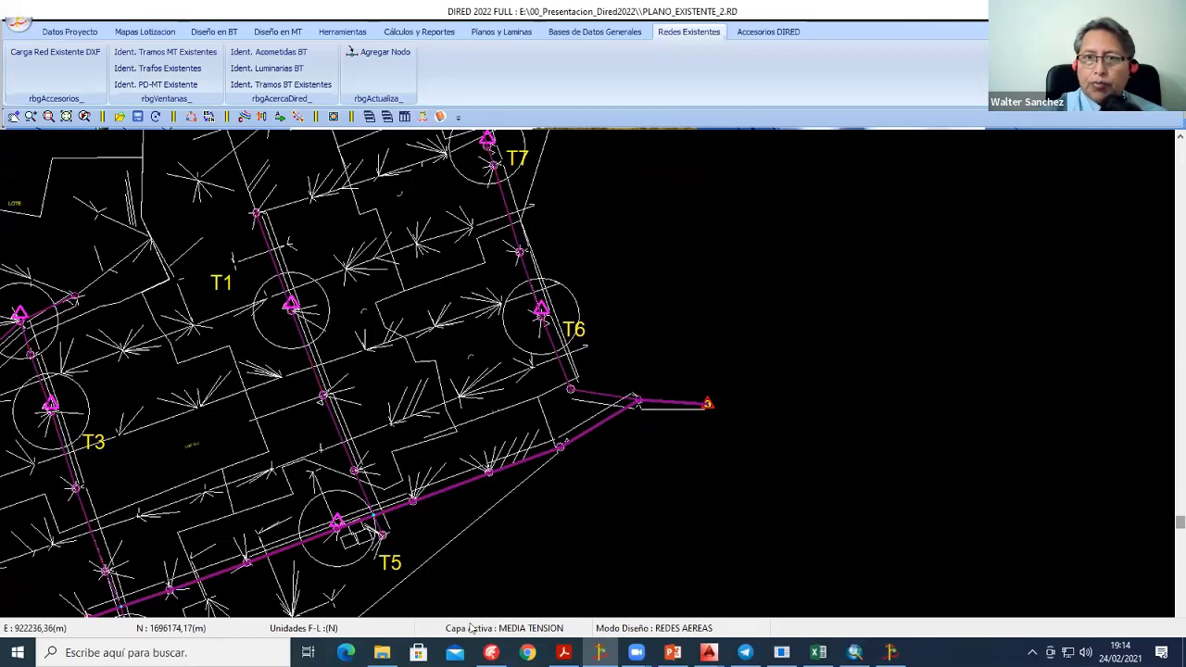
# Step: Set the active layer to BAJA TENSION and the design mode to REDES AEREAS
pyautogui.click(535, 628)
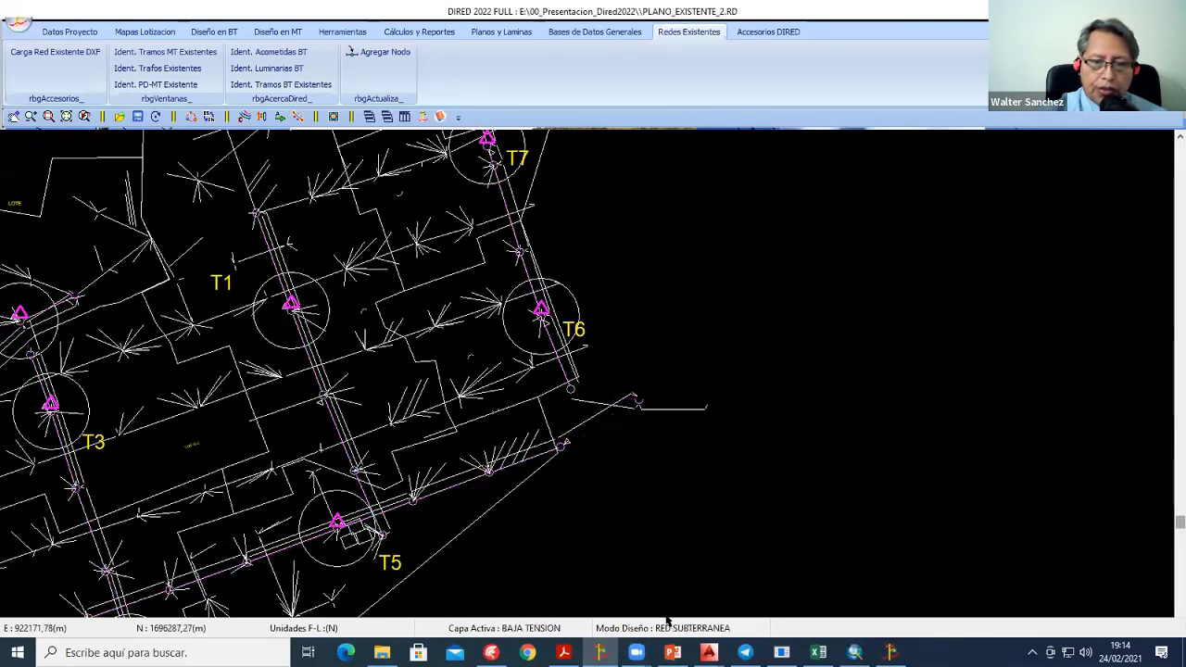
pyautogui.click(694, 628)
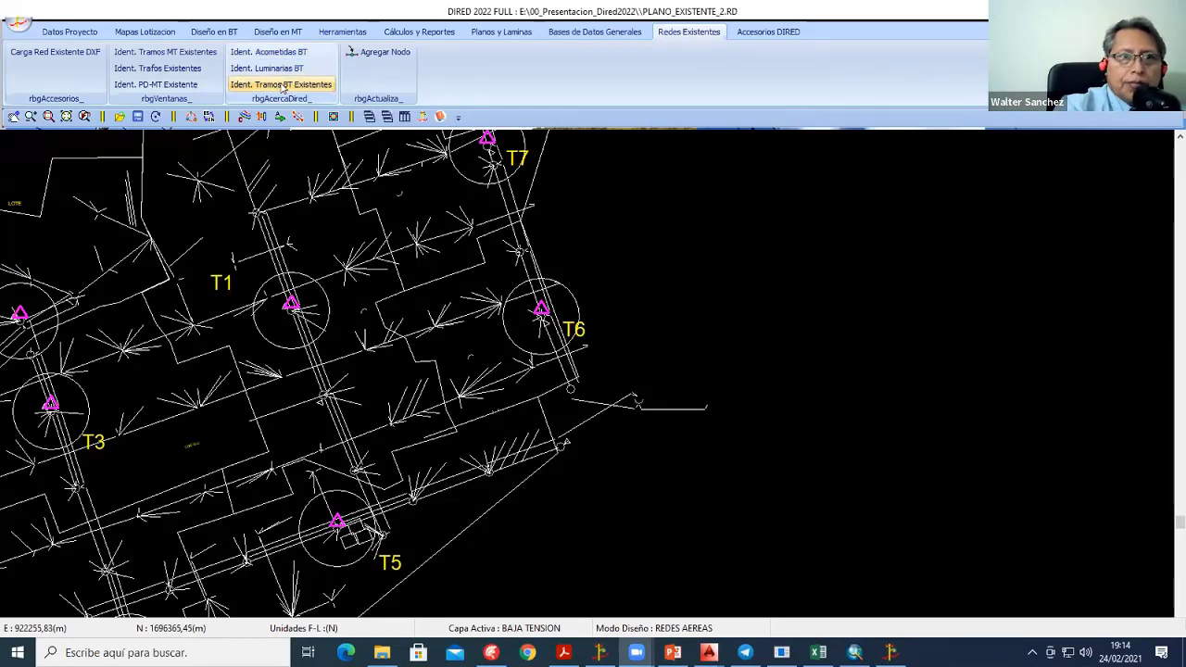
pyautogui.scroll(1, 505, 267)
pyautogui.scroll(1, 505, 267)
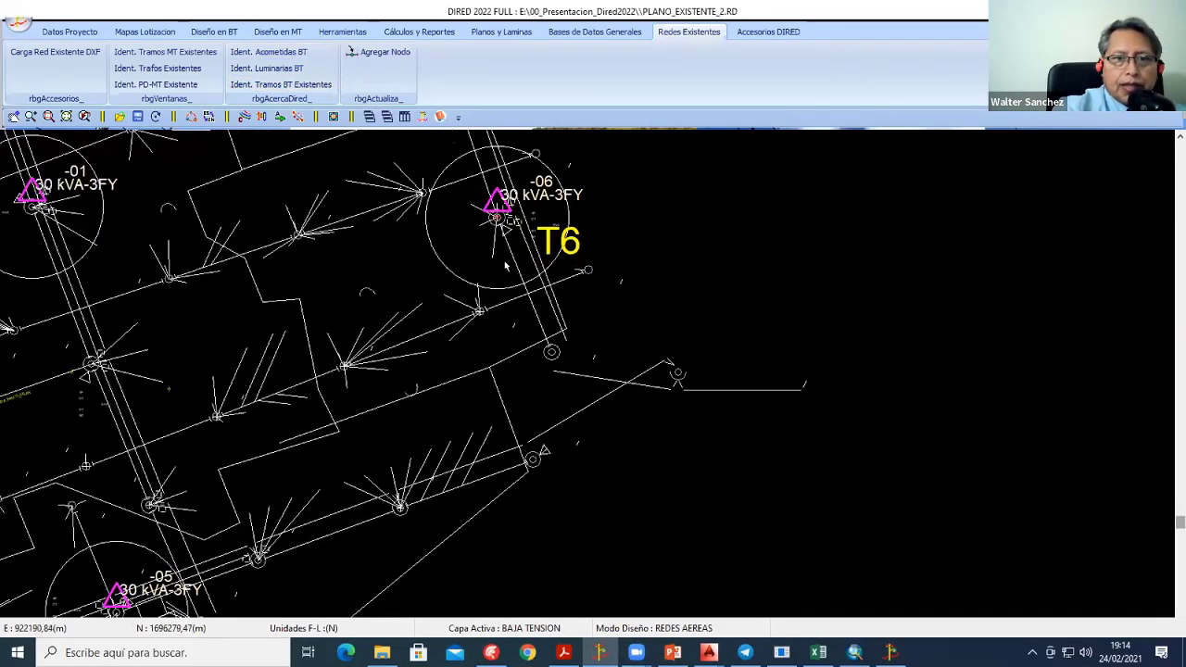
pyautogui.moveTo(505, 266); pyautogui.dragTo(518, 486, button='middle')
pyautogui.scroll(1, 429, 471)
pyautogui.scroll(1, 429, 471)
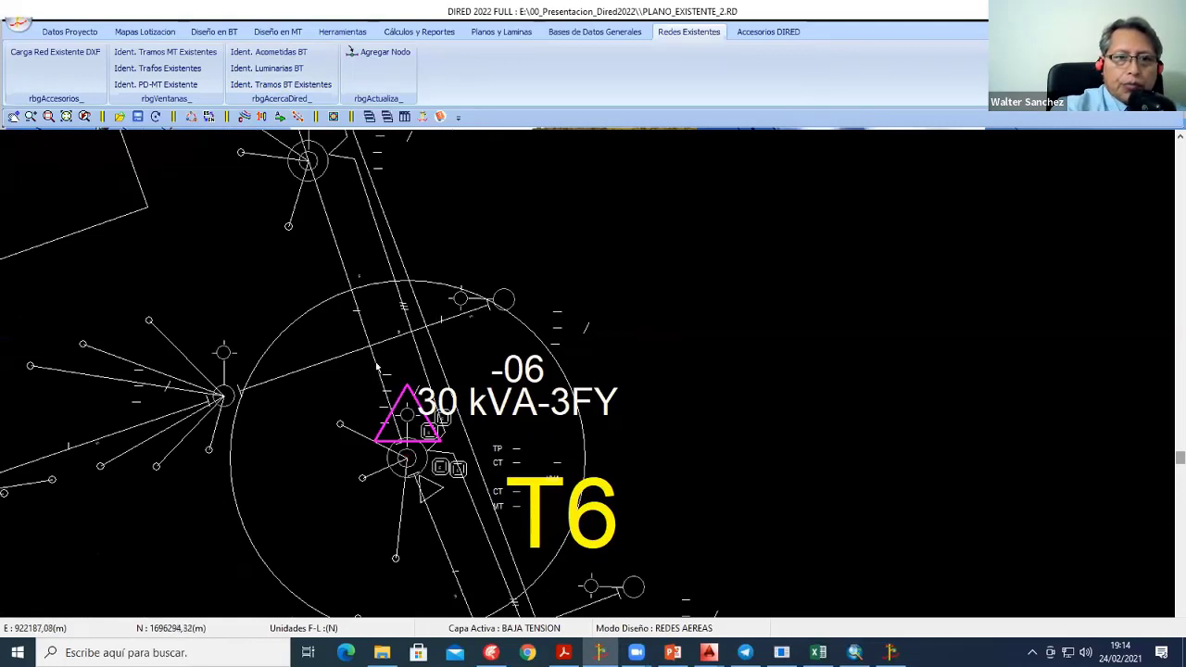
# Step: Trace BT section -01 from transformer T6 to the pole directly above it
pyautogui.click(406, 467)
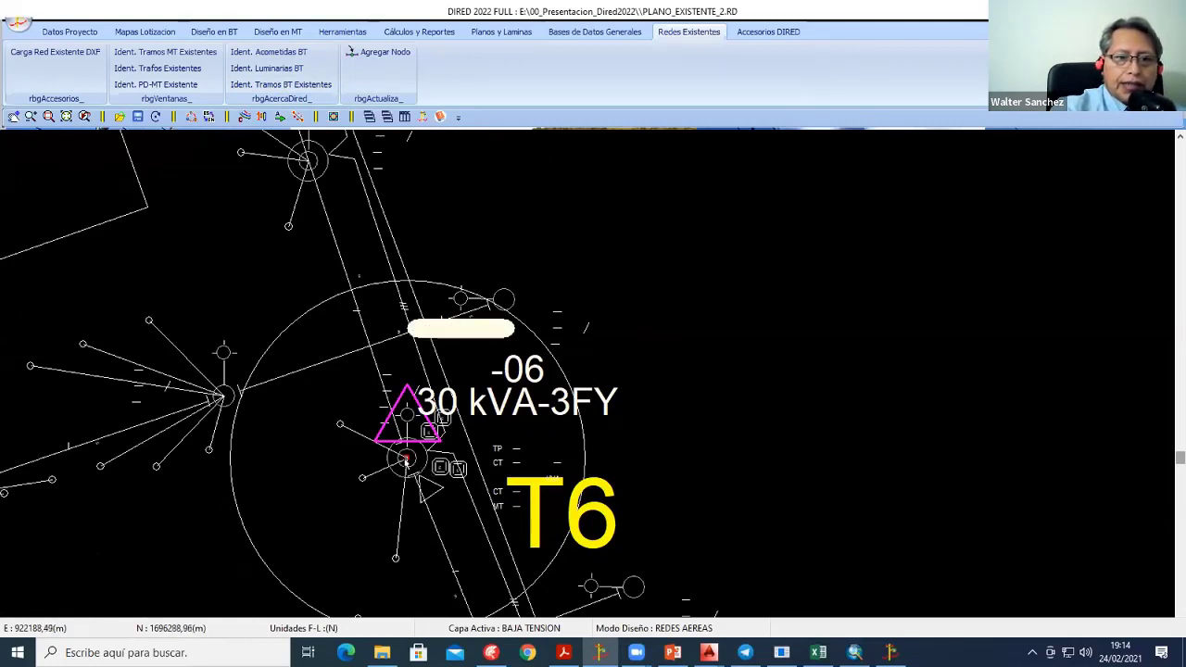
pyautogui.click(311, 162)
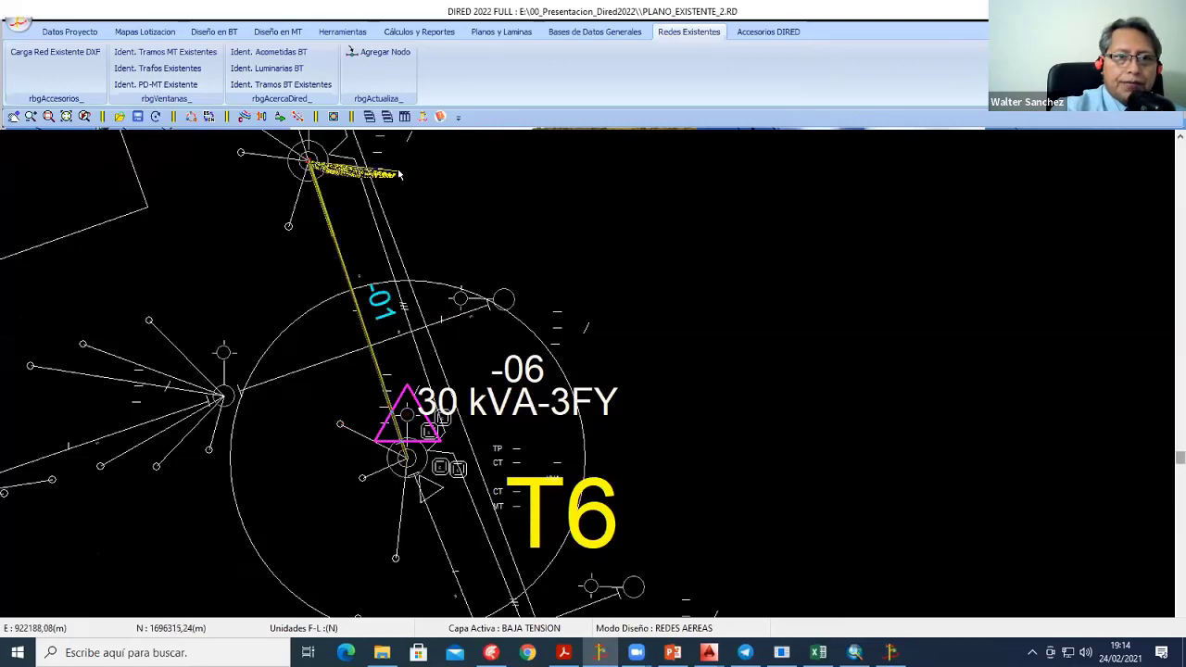
pyautogui.rightClick(402, 174)
pyautogui.click(422, 183)
pyautogui.moveTo(371, 458); pyautogui.dragTo(436, 365, button='middle')
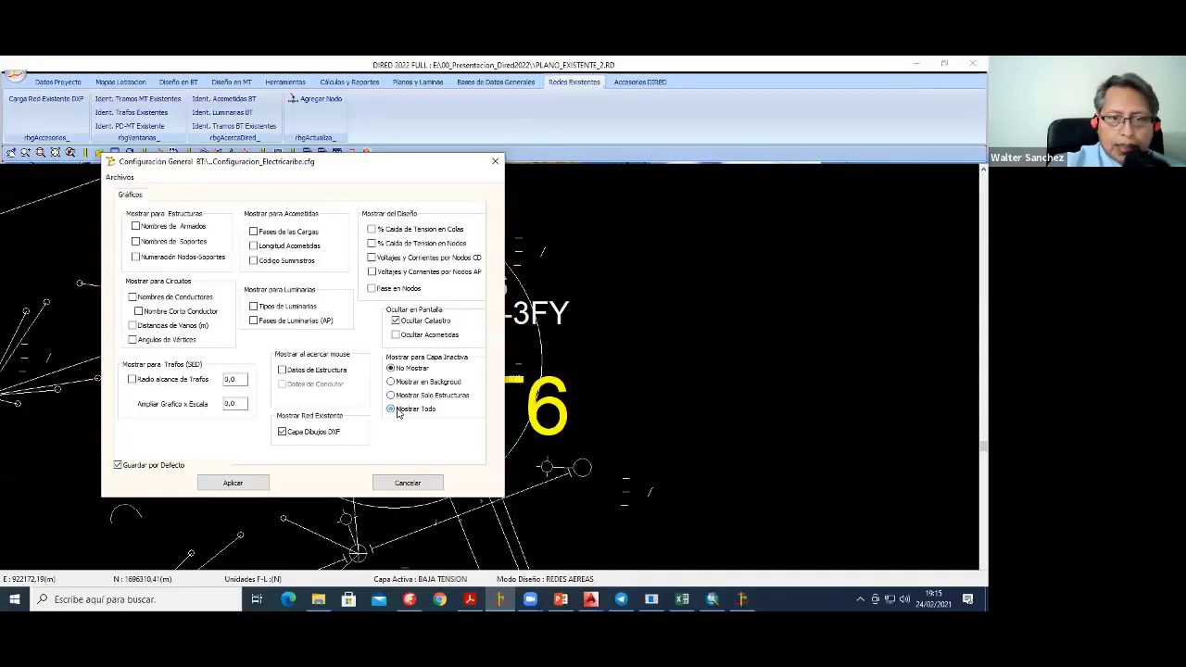
# Step: Set the inactive layer to show everything and apply the display settings
pyautogui.click(392, 408)
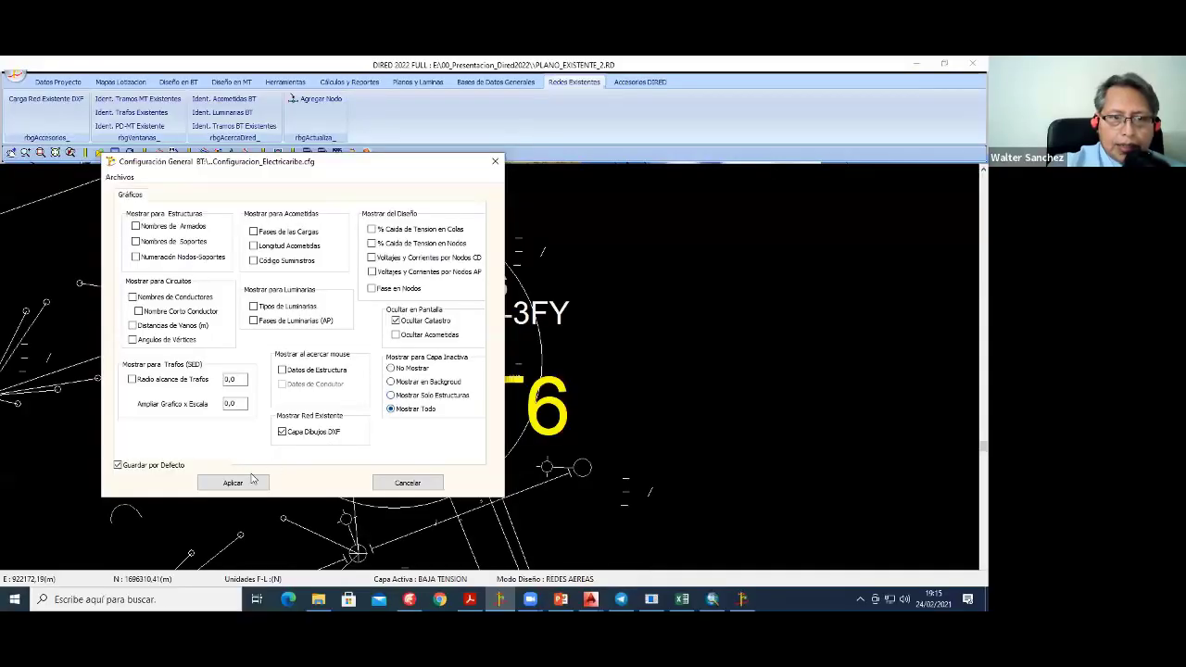
pyautogui.click(237, 482)
pyautogui.moveTo(473, 434)
pyautogui.mouseDown(button='middle')
pyautogui.moveTo(411, 314)
pyautogui.moveTo(329, 319)
pyautogui.moveTo(508, 354)
pyautogui.moveTo(513, 408)
pyautogui.moveTo(535, 292)
pyautogui.mouseUp(button='middle')
pyautogui.scroll(1, 572, 373)
pyautogui.scroll(2, 576, 377)
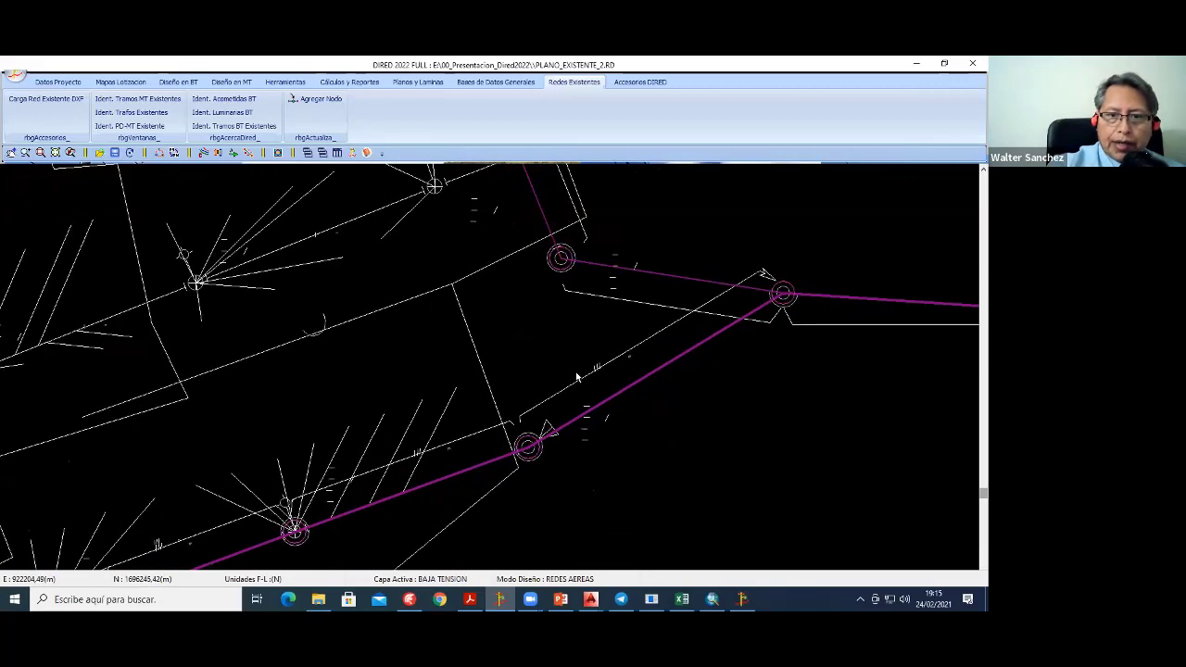
pyautogui.scroll(-2, 561, 363)
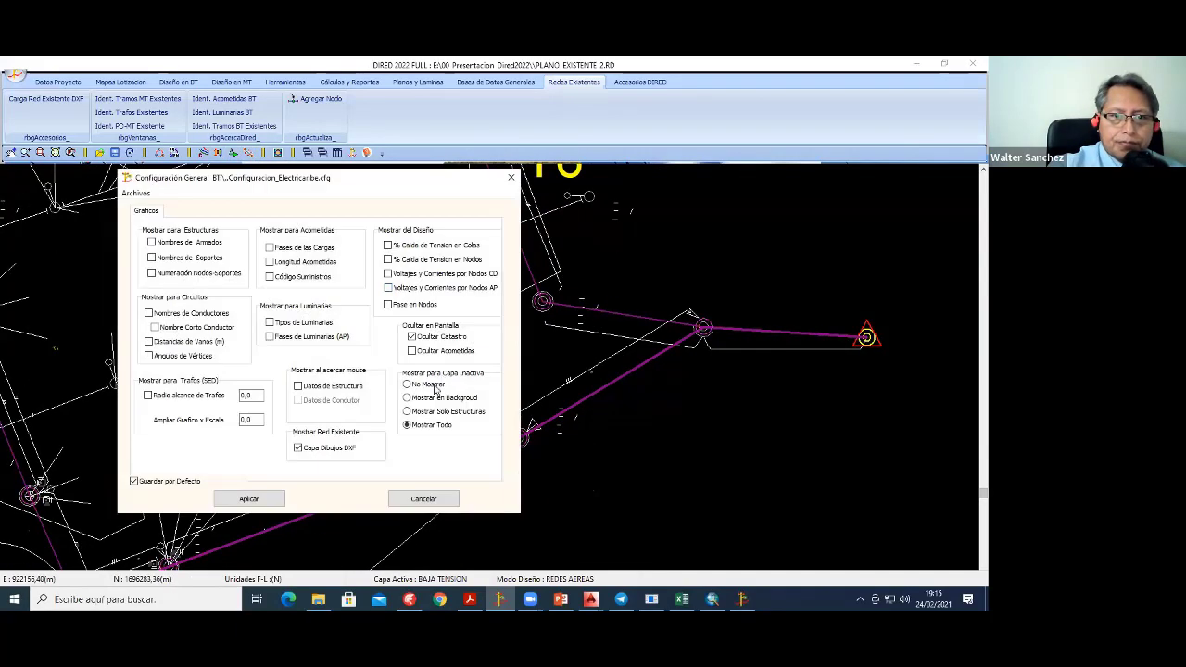
# Step: Apply the changed inactive-layer display so the magenta MT lines disappear around T6
pyautogui.click(248, 498)
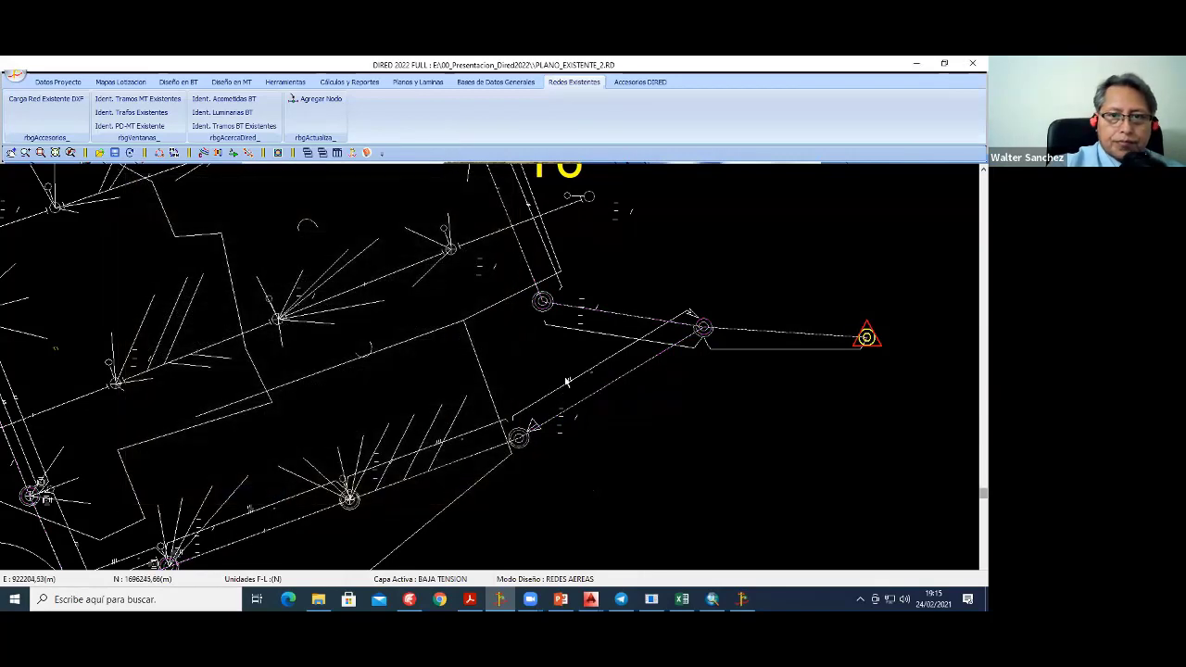
pyautogui.scroll(-1, 560, 385)
pyautogui.moveTo(550, 397); pyautogui.dragTo(454, 432, button='middle')
pyautogui.scroll(1, 455, 431)
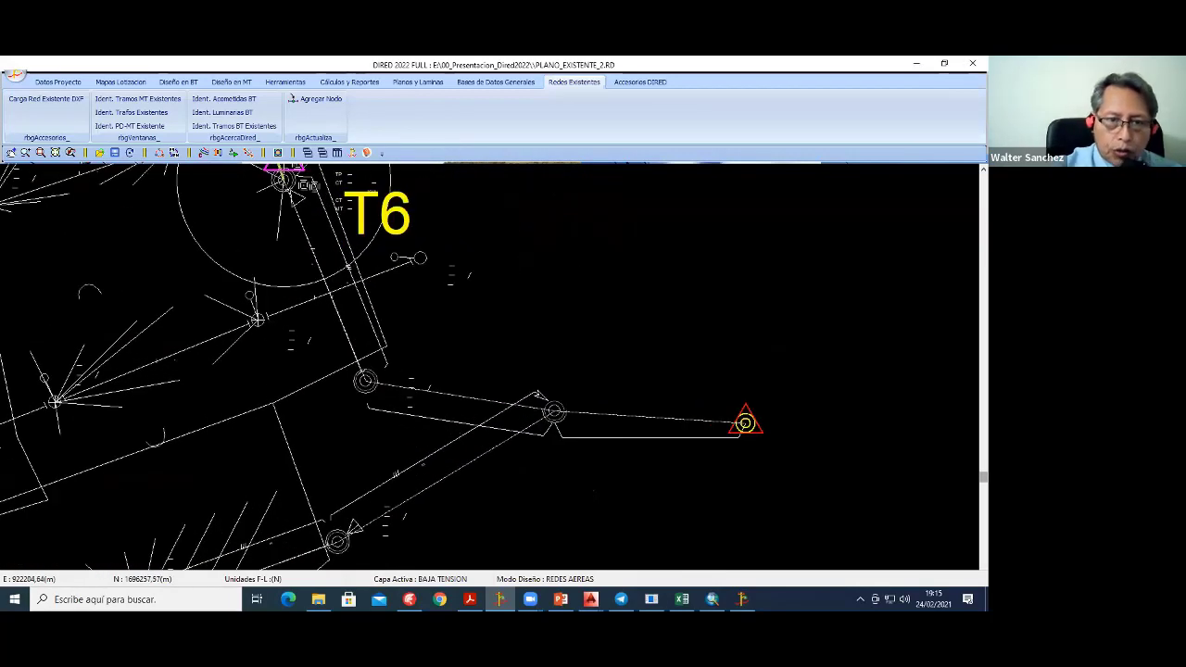
pyautogui.moveTo(297, 218); pyautogui.dragTo(506, 294, button='middle')
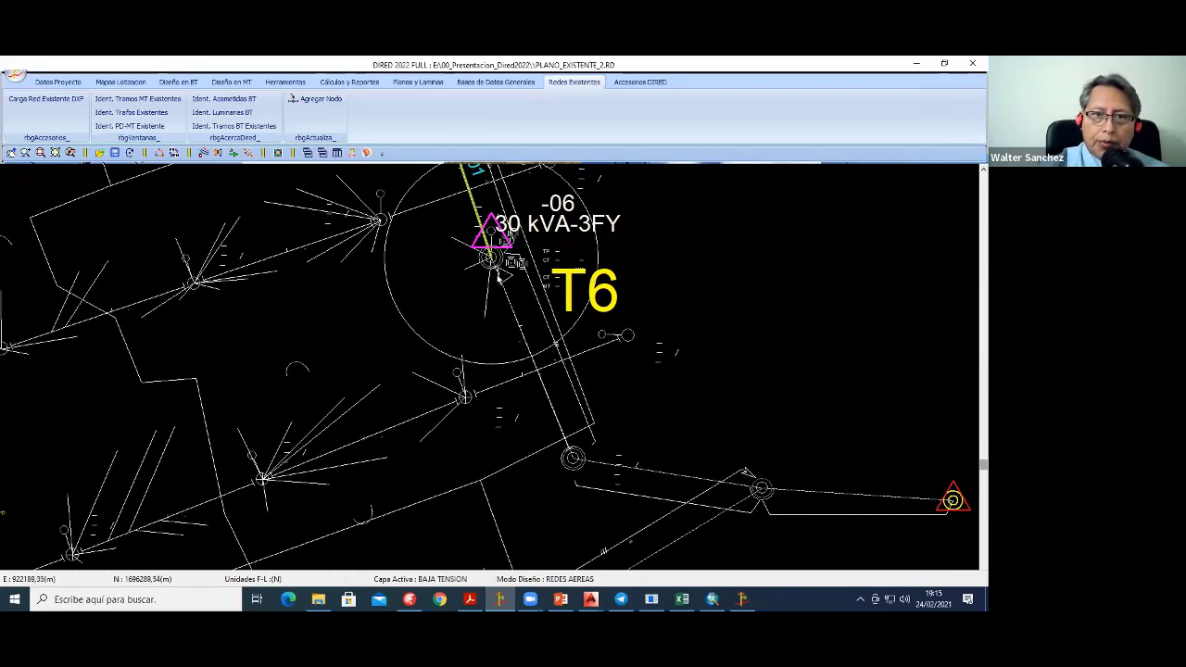
pyautogui.moveTo(499, 275); pyautogui.dragTo(455, 294, button='middle')
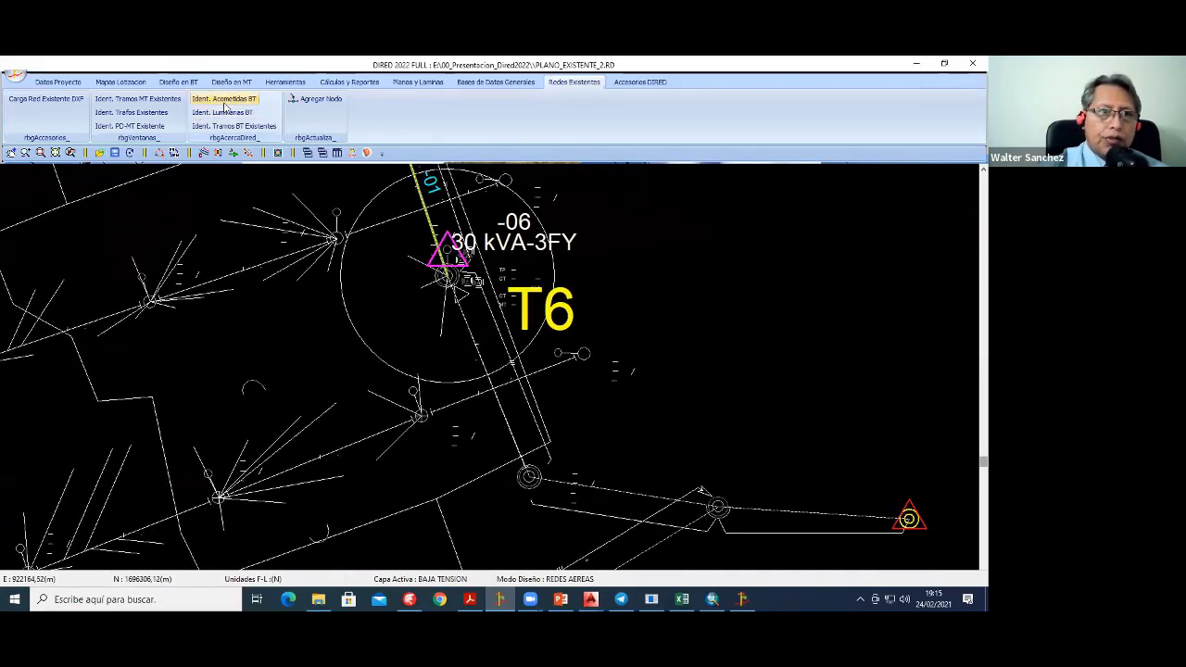
# Step: Trace existing BT section -02 from T6 down to the lower pole
pyautogui.click(240, 125)
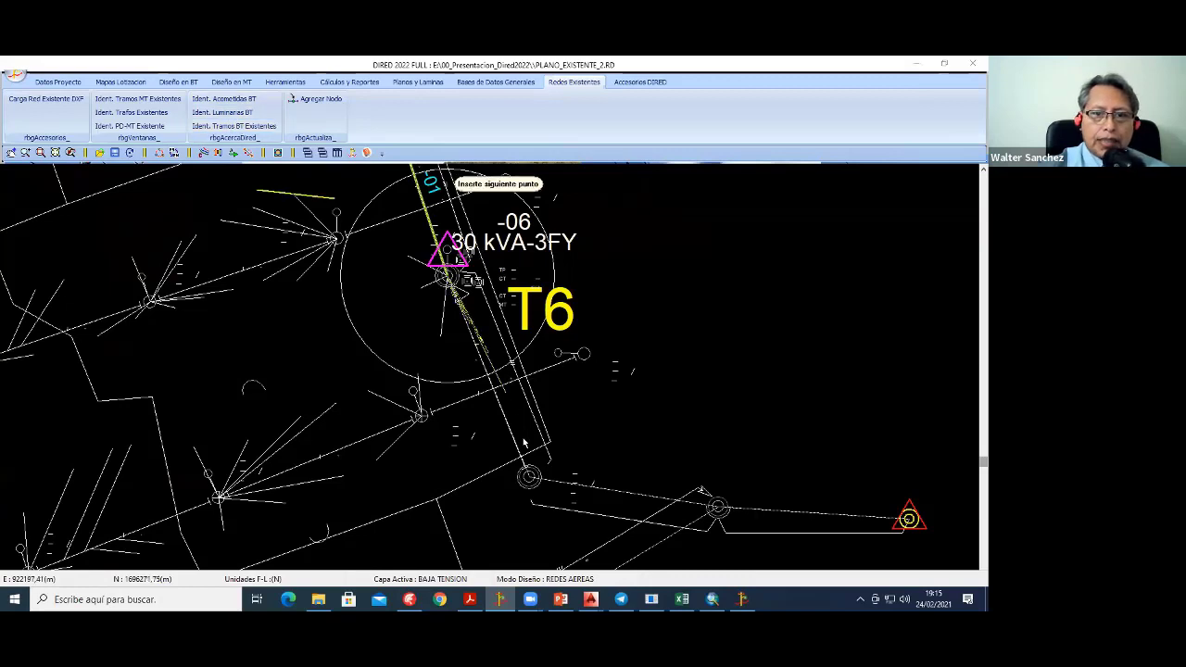
pyautogui.click(528, 476)
pyautogui.rightClick(638, 322)
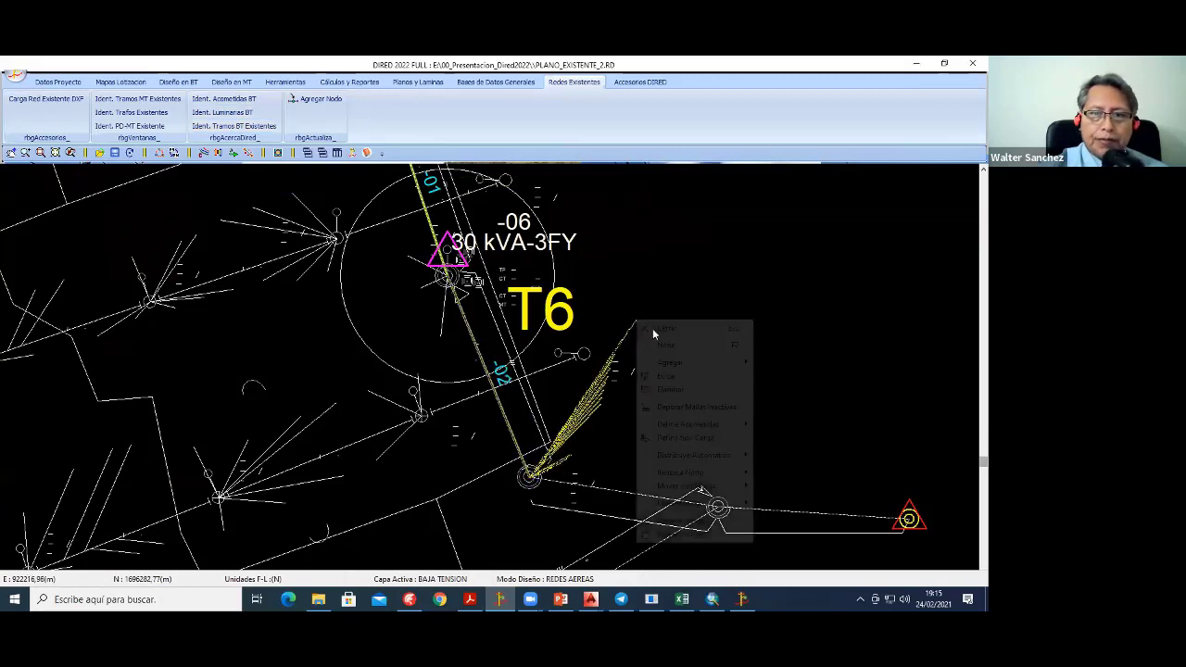
pyautogui.scroll(2, 518, 370)
pyautogui.scroll(1, 482, 380)
pyautogui.scroll(1, 452, 389)
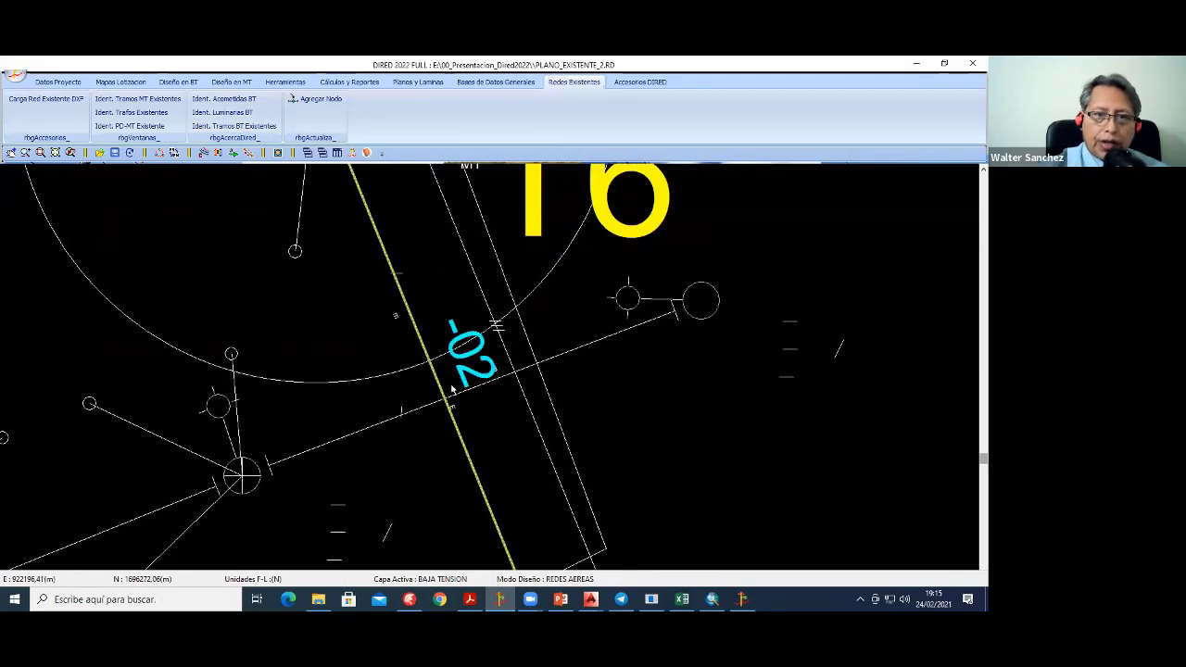
# Step: Add a node where the service line crosses the section and start a new BT section there
pyautogui.click(328, 100)
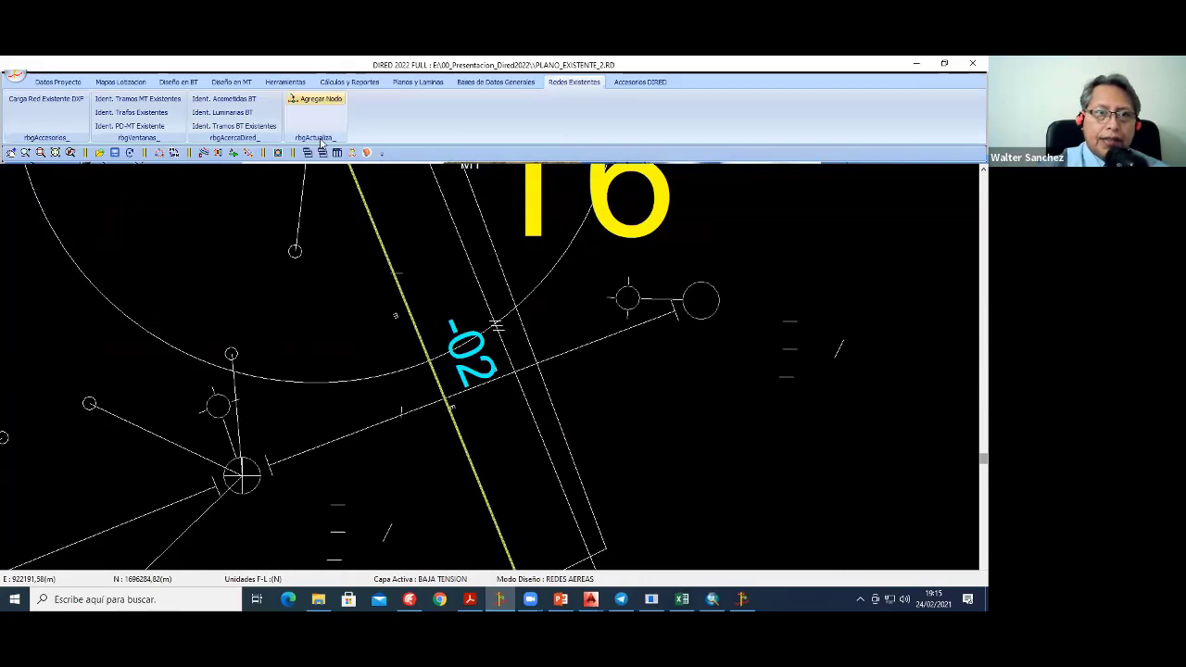
pyautogui.click(449, 399)
pyautogui.rightClick(439, 270)
pyautogui.press('Escape')
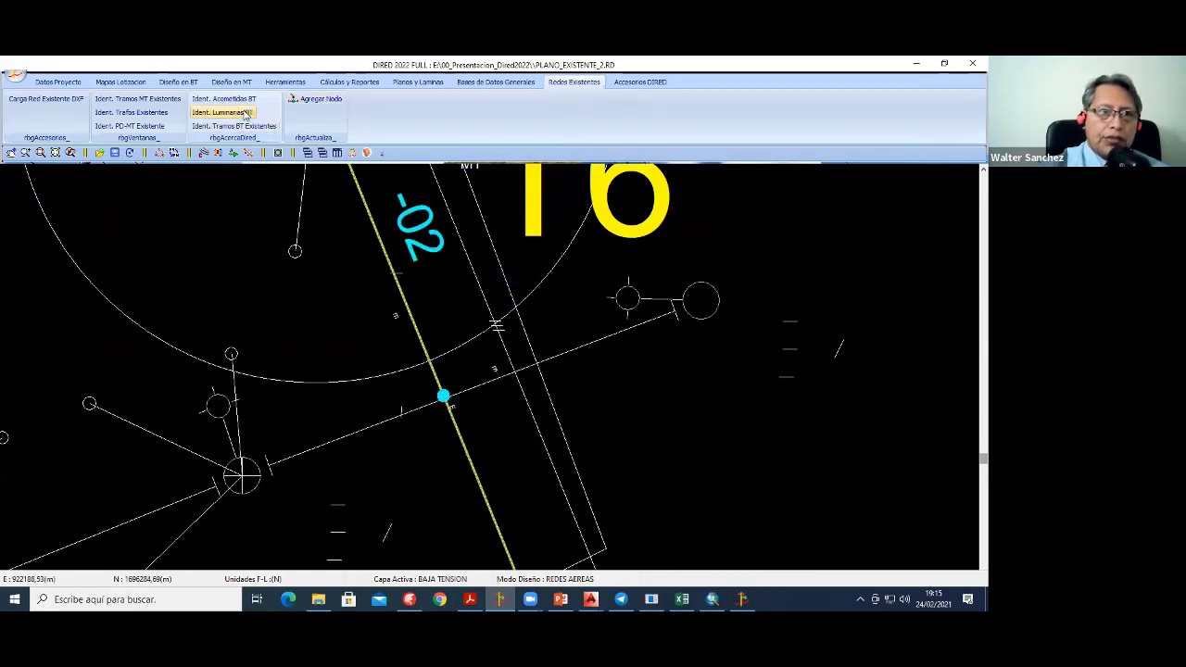
pyautogui.click(240, 130)
pyautogui.click(445, 398)
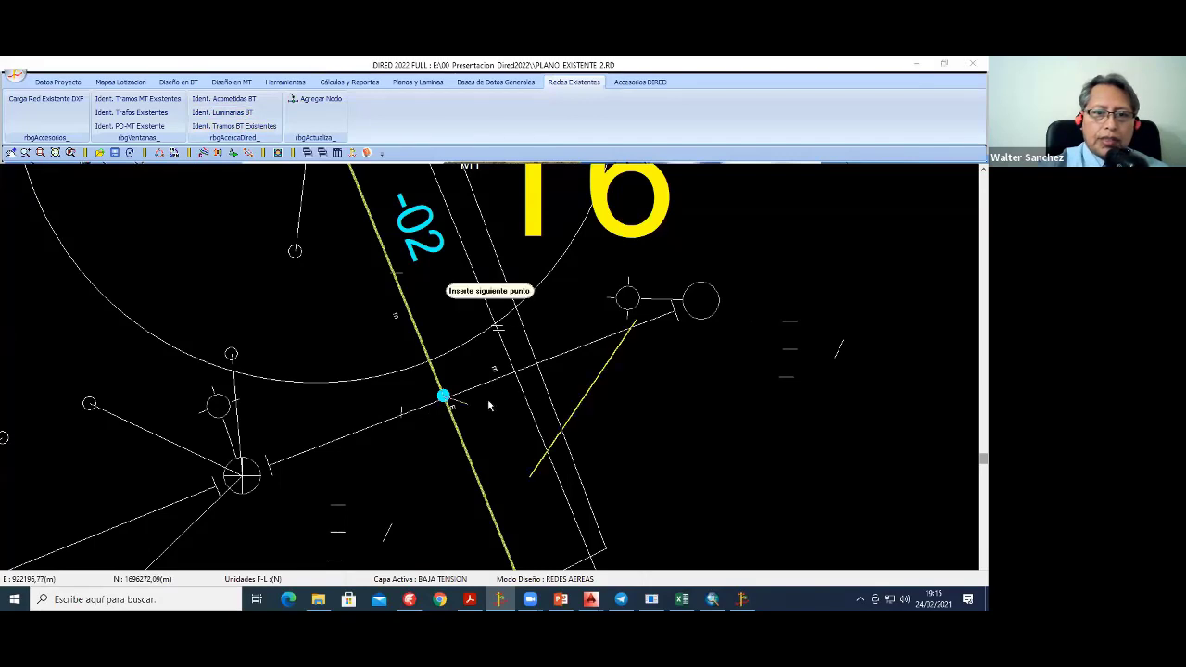
pyautogui.scroll(2, 741, 292)
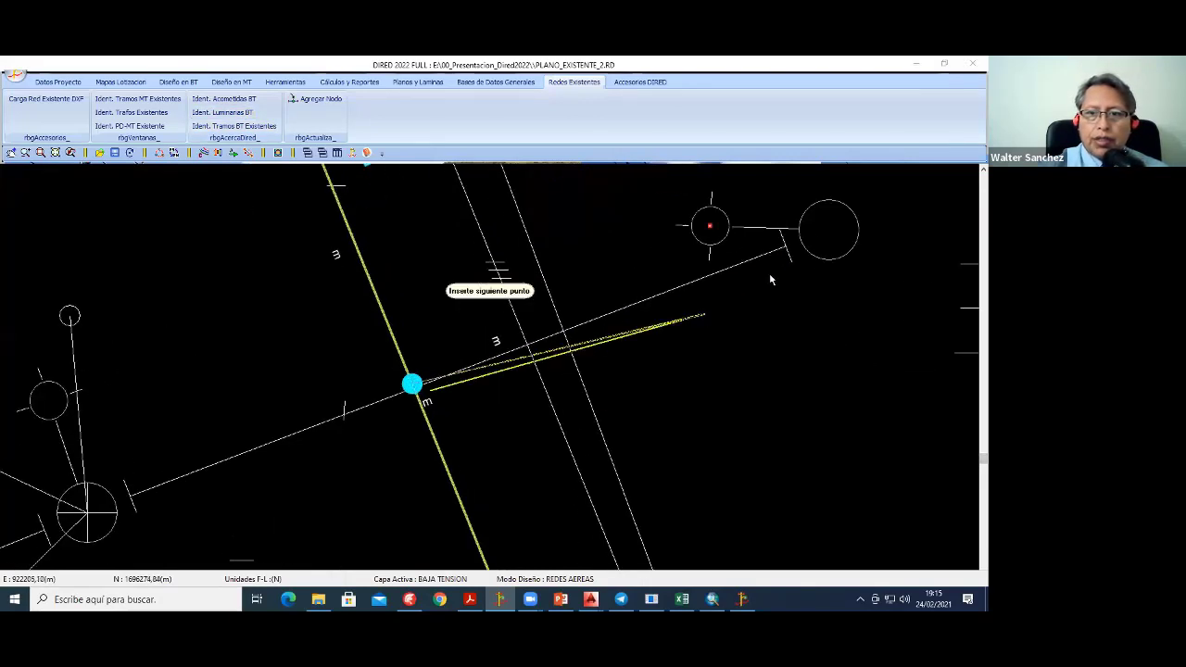
# Step: Drag the yellow span's end freely onto the farther pole on the right
pyautogui.rightClick(776, 228)
pyautogui.moveTo(827, 393)
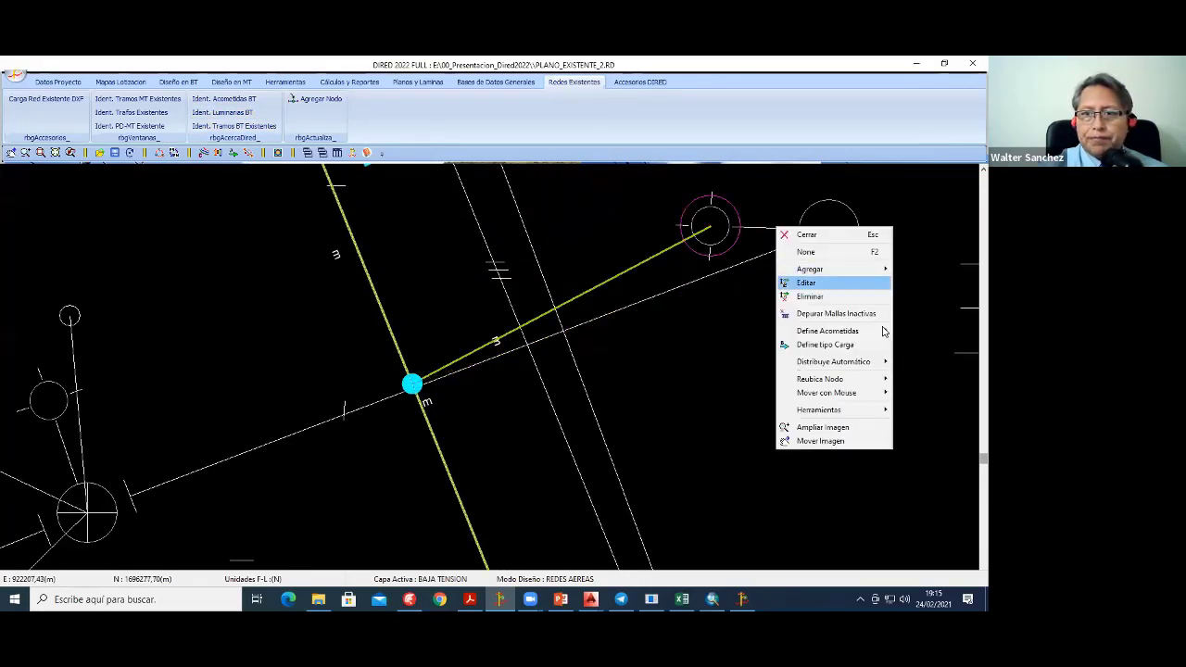
pyautogui.click(714, 392)
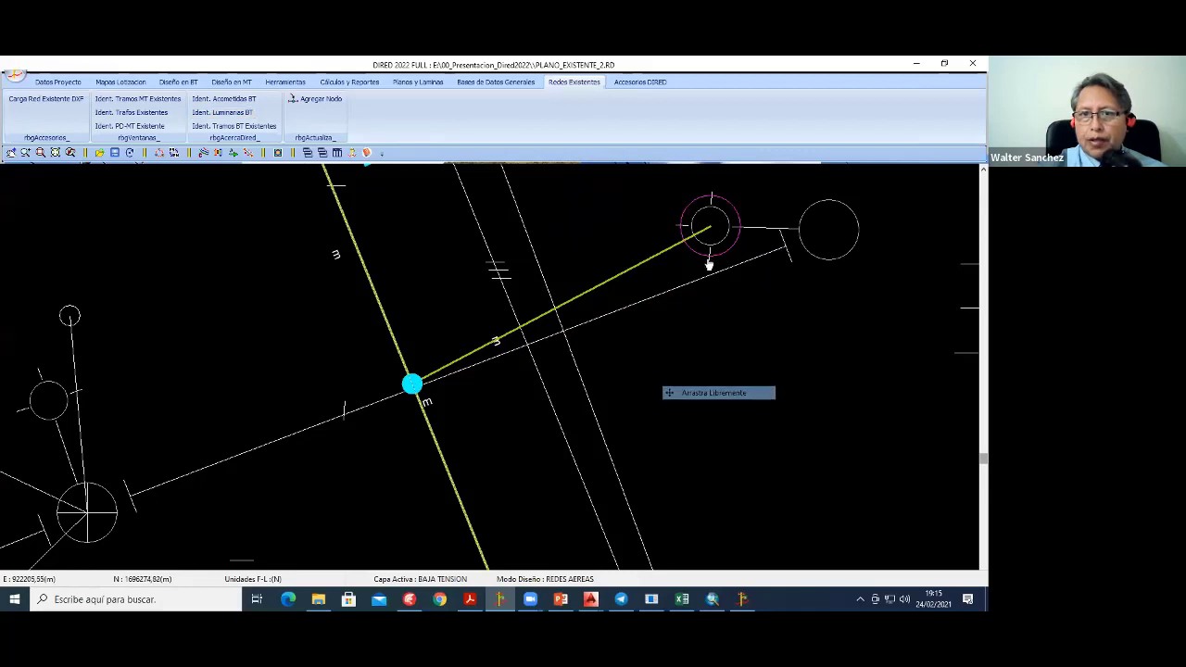
pyautogui.moveTo(709, 227)
pyautogui.mouseDown()
pyautogui.moveTo(832, 250)
pyautogui.moveTo(833, 240)
pyautogui.mouseUp()
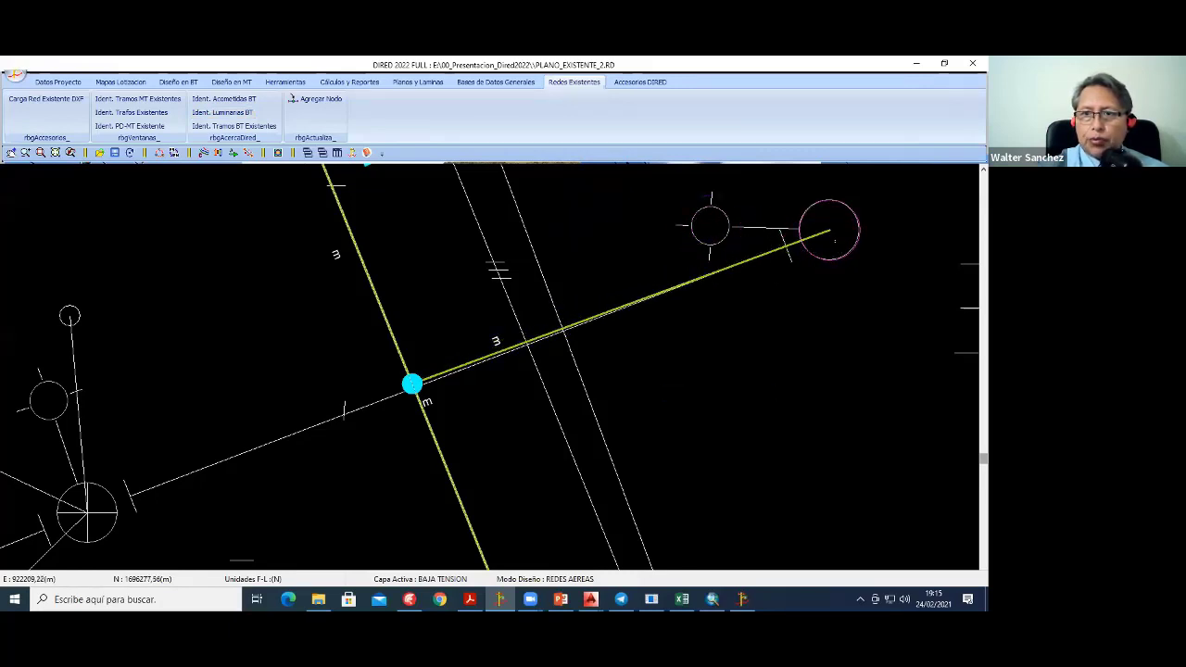
pyautogui.scroll(-2, 495, 417)
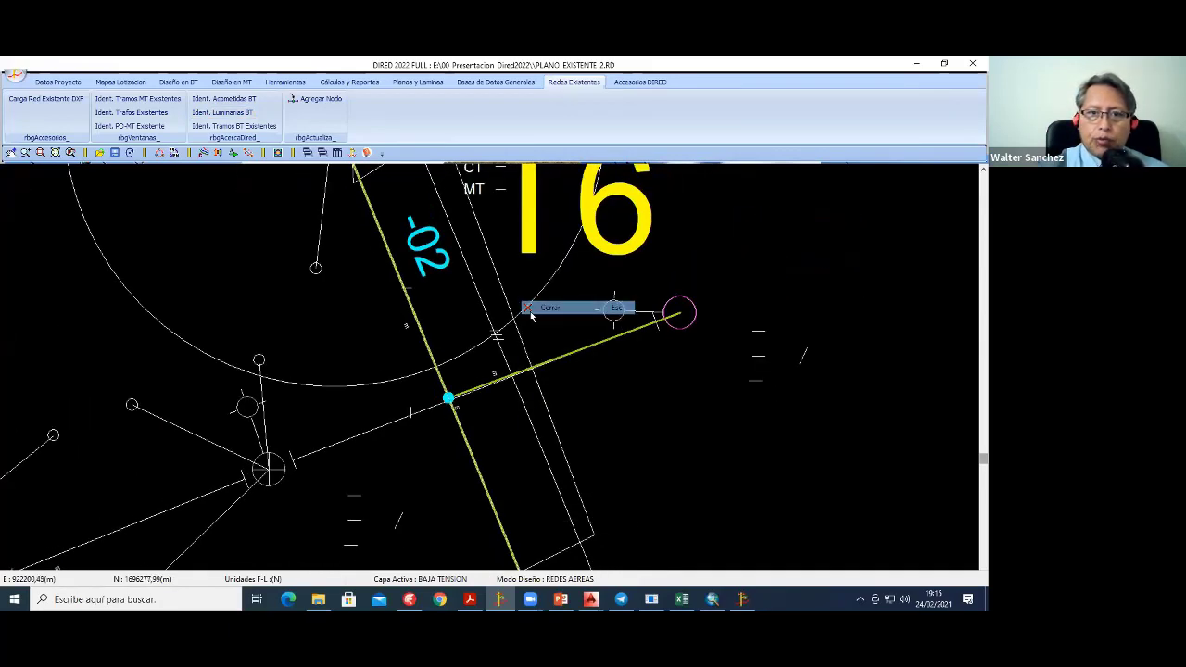
pyautogui.moveTo(653, 348); pyautogui.dragTo(829, 316, button='middle')
pyautogui.moveTo(590, 379); pyautogui.dragTo(775, 325, button='middle')
pyautogui.scroll(-1, 452, 235)
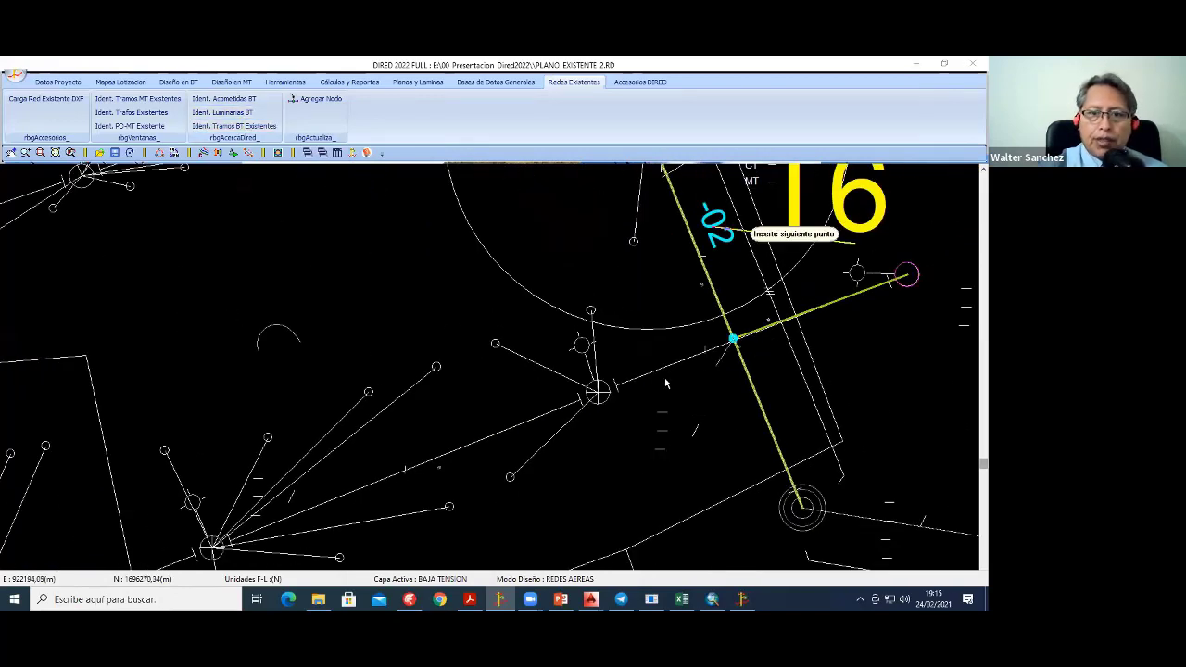
# Step: Trace the new low-voltage span from the next pole to the lower-left pole
pyautogui.click(597, 392)
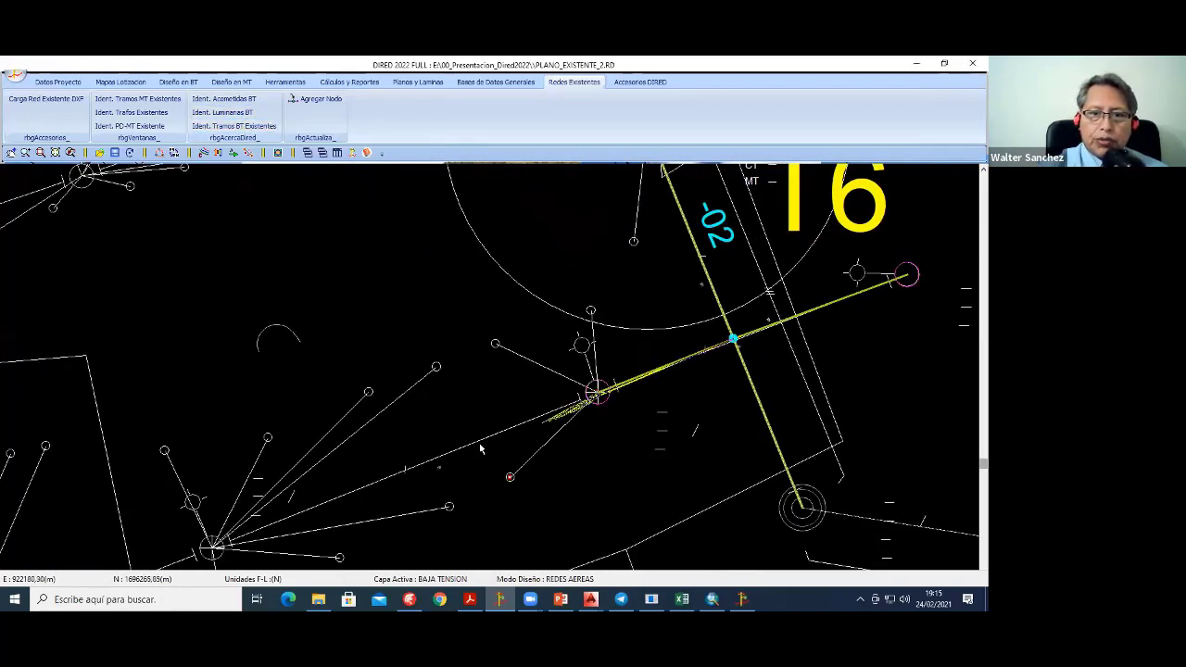
pyautogui.click(215, 549)
pyautogui.rightClick(277, 311)
pyautogui.scroll(-1, 476, 410)
pyautogui.scroll(-1, 503, 385)
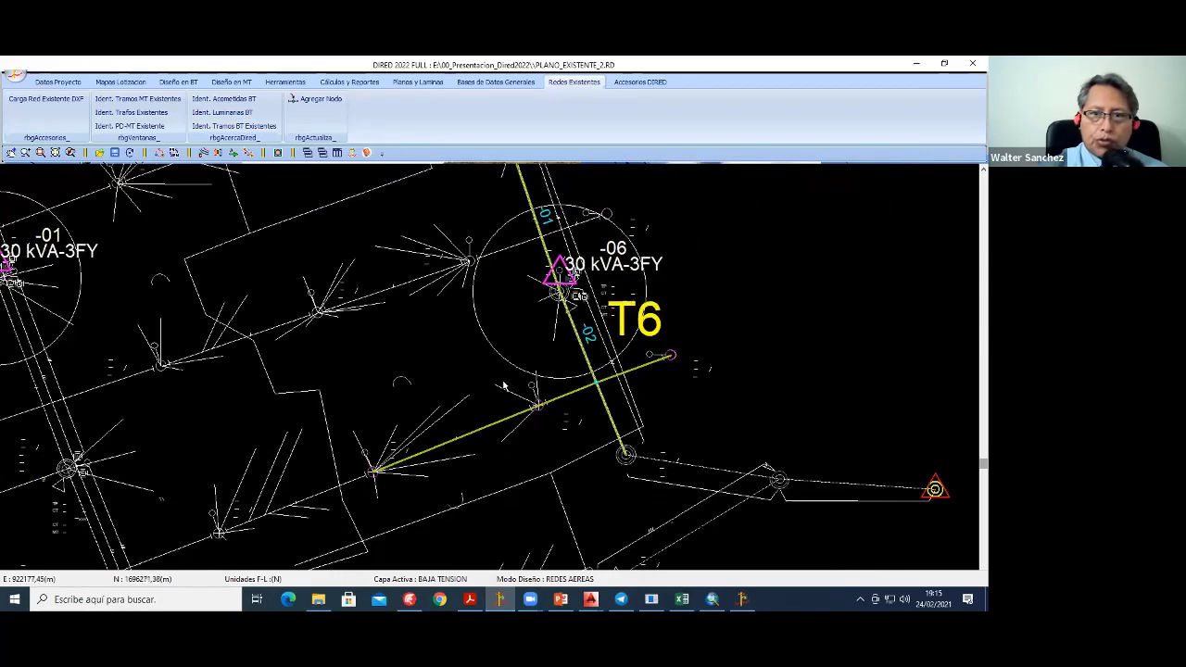
pyautogui.scroll(-1, 445, 373)
pyautogui.scroll(-1, 446, 374)
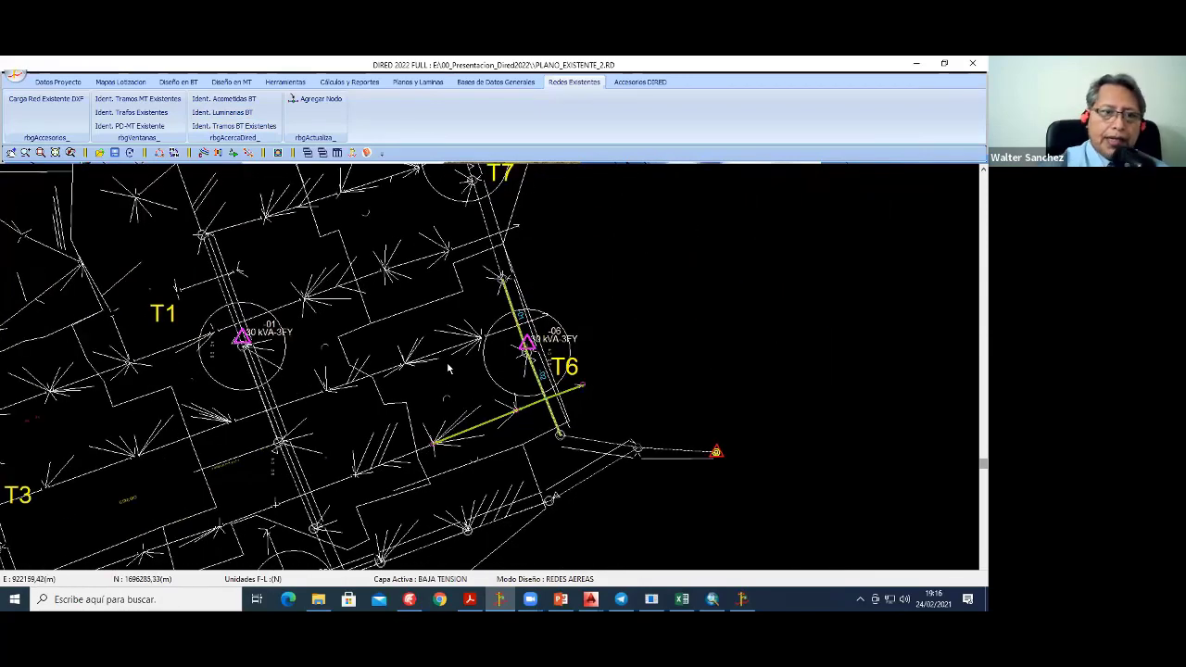
# Step: Open the project file PLANO_EXISTENTE_3.RDS and zoom over its network
pyautogui.click(12, 84)
pyautogui.click(45, 93)
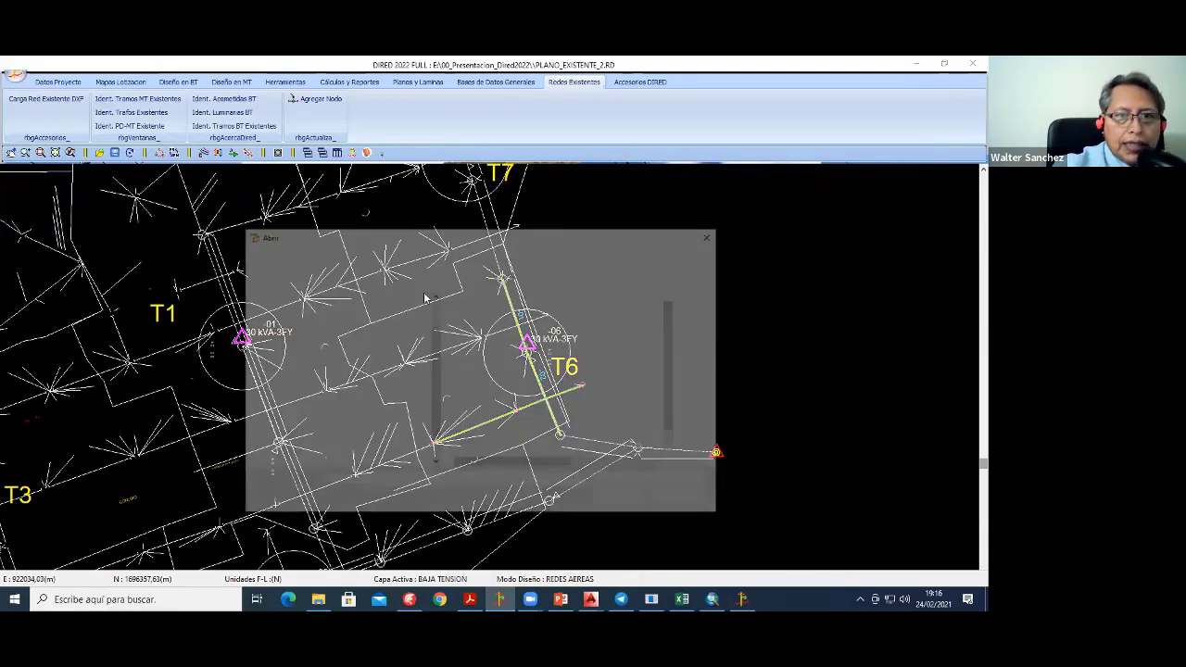
pyautogui.click(508, 379)
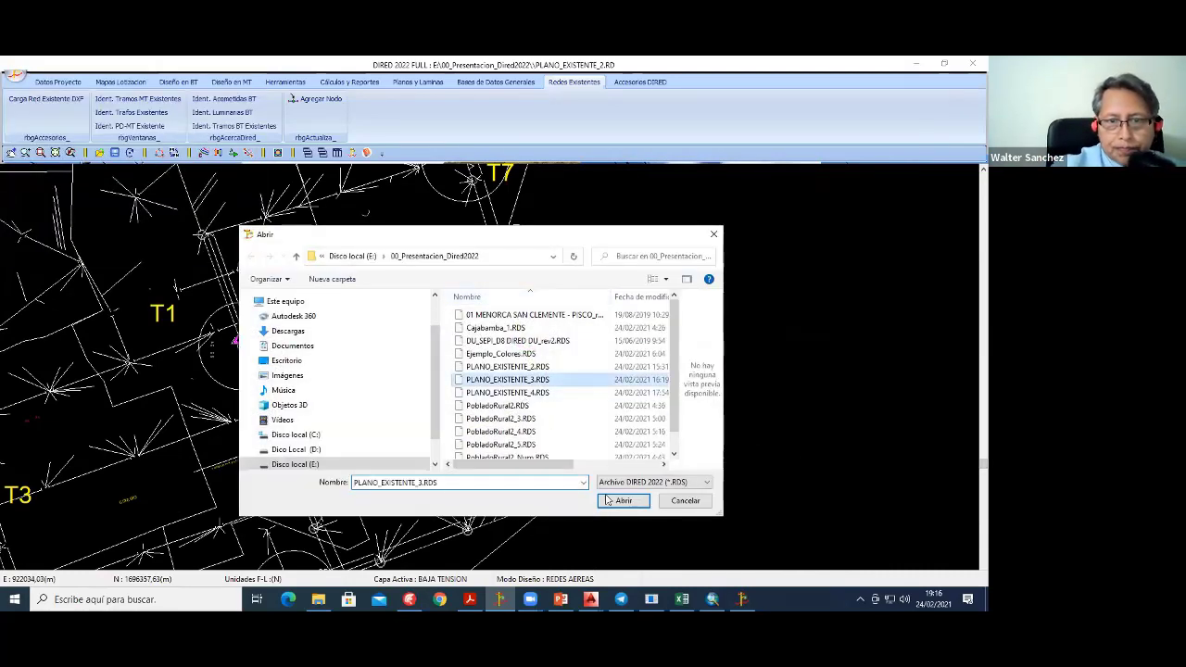
pyautogui.click(623, 501)
pyautogui.scroll(-1, 556, 400)
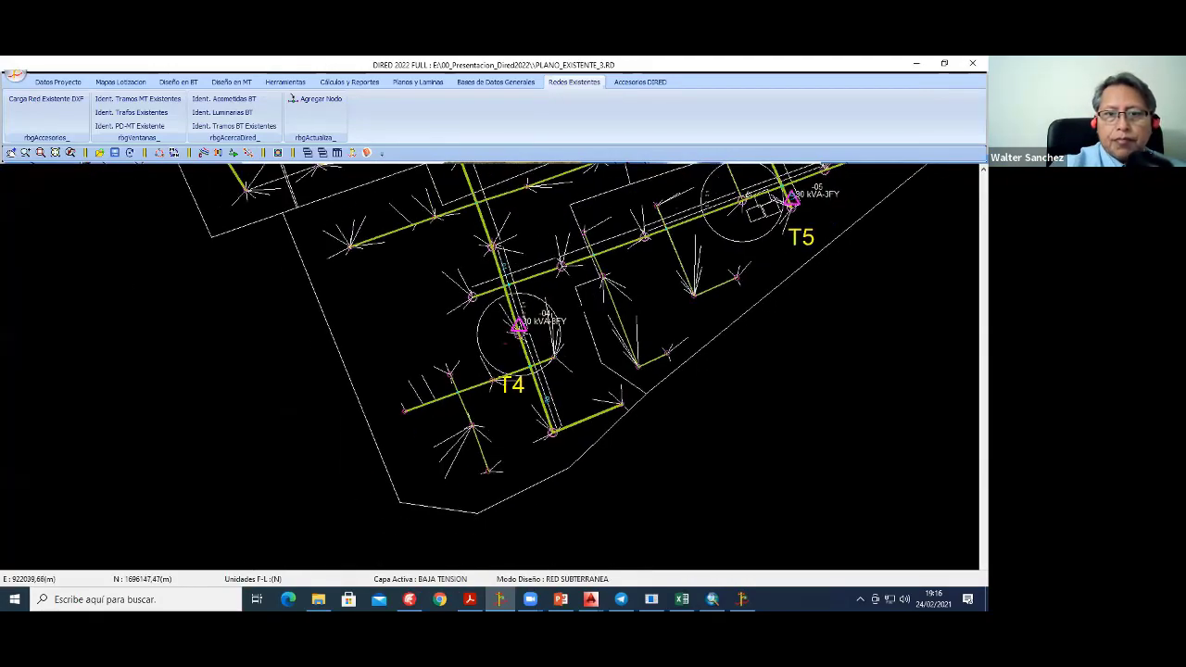
pyautogui.scroll(-1, 500, 408)
pyautogui.scroll(-2, 444, 417)
pyautogui.scroll(-2, 389, 424)
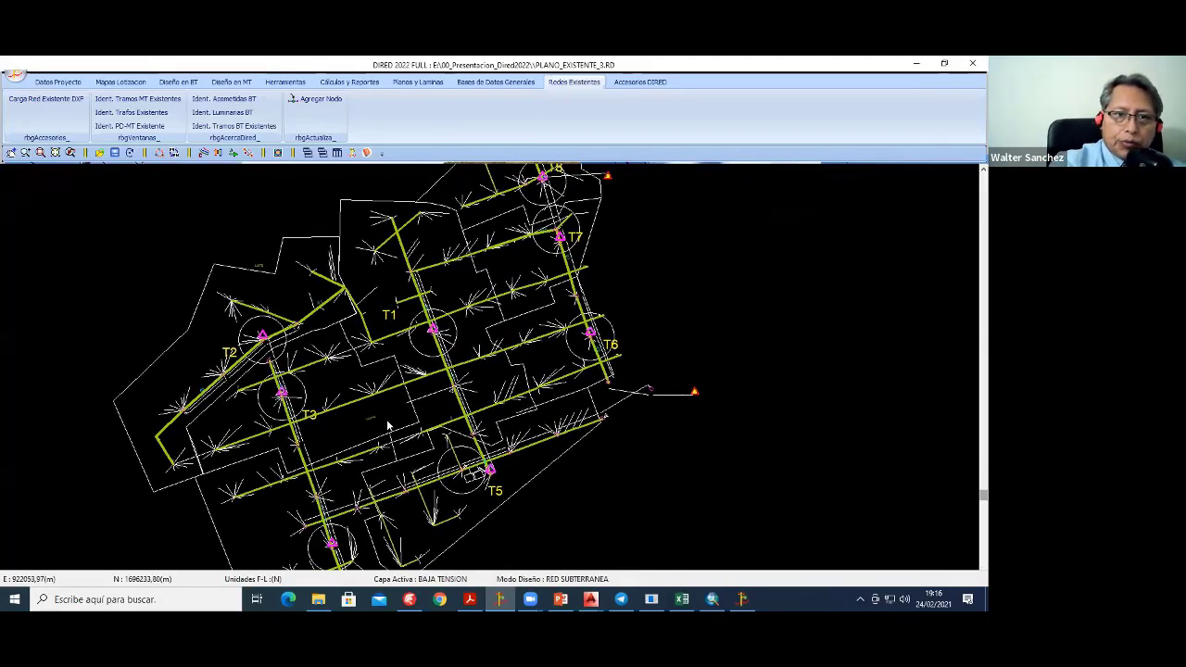
pyautogui.scroll(1, 388, 425)
pyautogui.scroll(2, 388, 425)
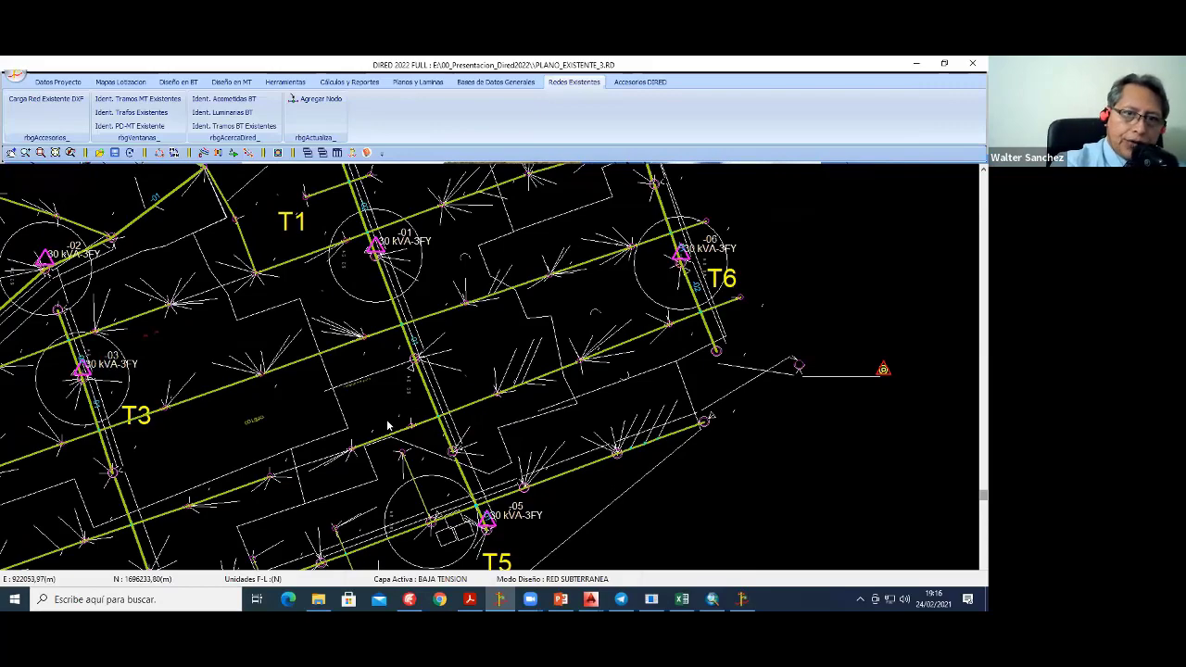
pyautogui.scroll(1, 450, 339)
# Step: Pan and zoom around T1 until a single pole and its service drops fill the view
pyautogui.scroll(1, 458, 339)
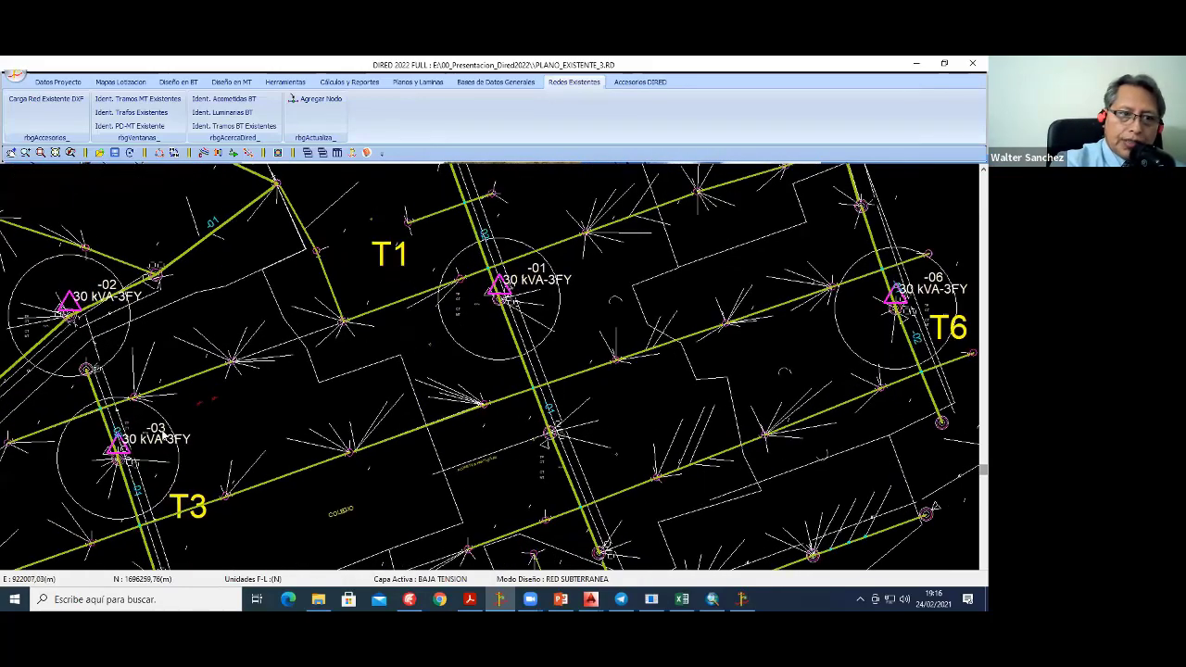
pyautogui.moveTo(162, 434); pyautogui.dragTo(413, 363, button='middle')
pyautogui.scroll(1, 389, 398)
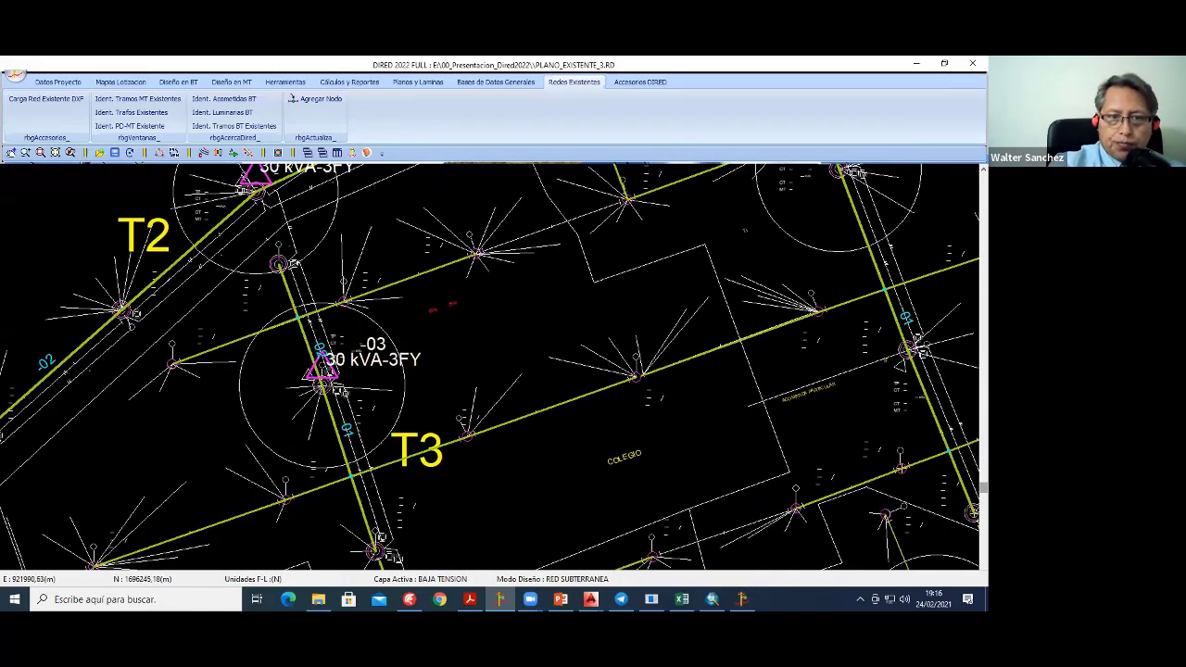
pyautogui.moveTo(315, 442)
pyautogui.mouseDown(button='middle')
pyautogui.moveTo(520, 448)
pyautogui.moveTo(498, 411)
pyautogui.mouseUp(button='middle')
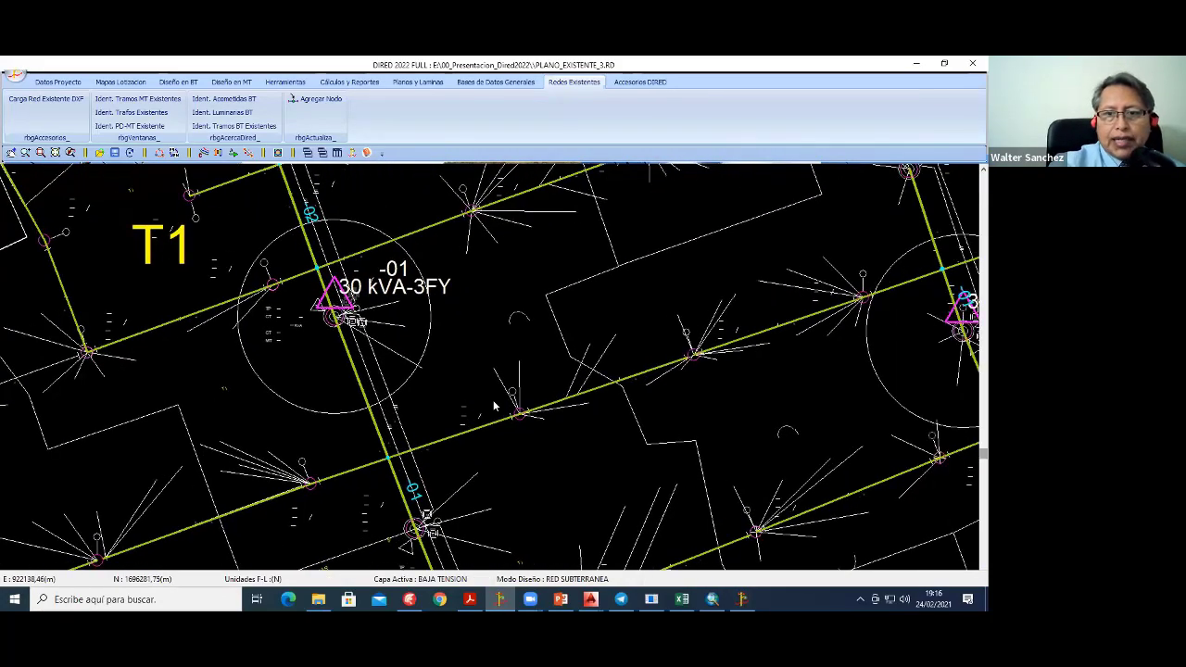
pyautogui.scroll(-2, 501, 400)
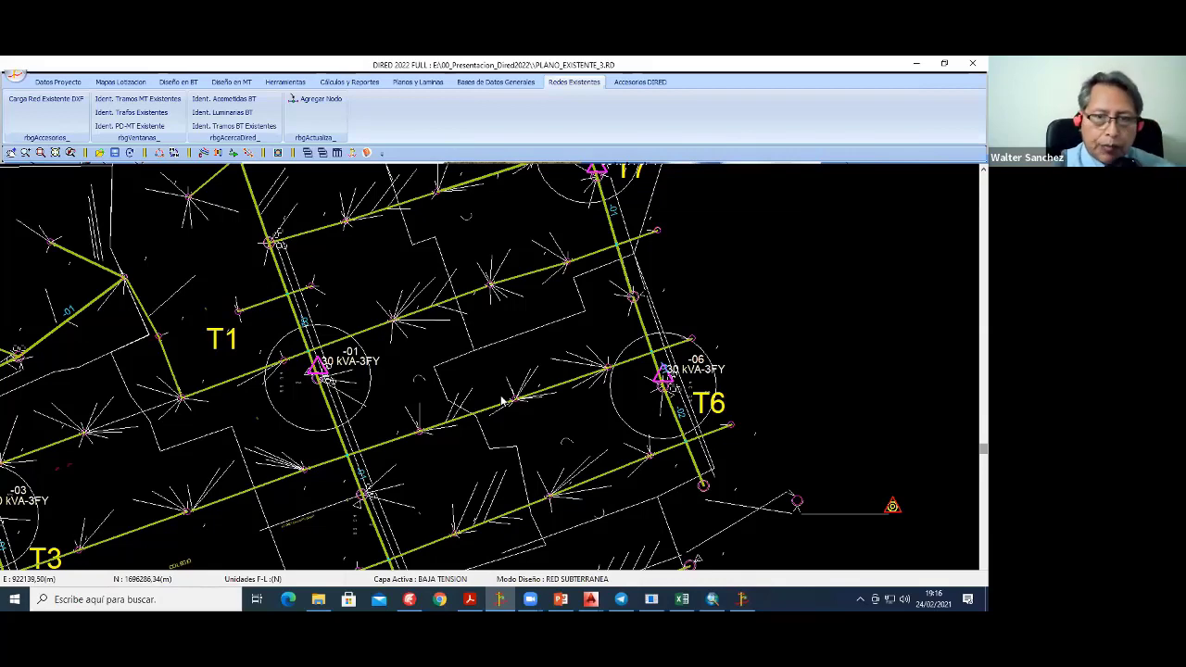
pyautogui.scroll(3, 501, 400)
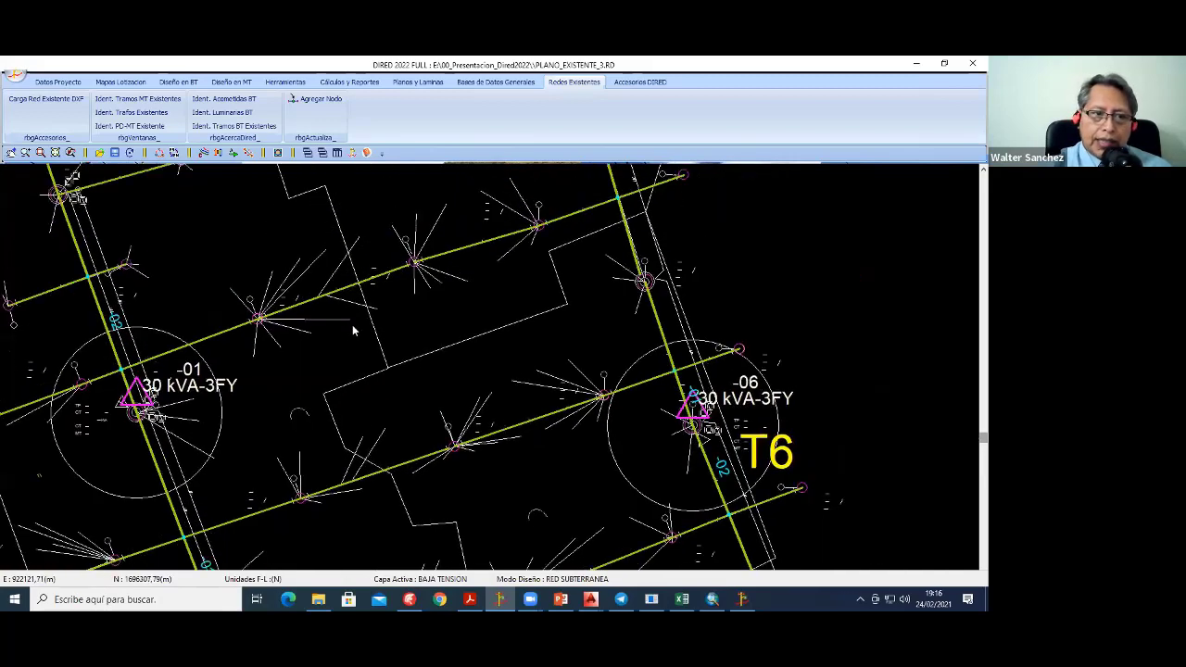
pyautogui.scroll(-2, 468, 392)
pyautogui.scroll(-2, 473, 309)
pyautogui.scroll(-2, 476, 270)
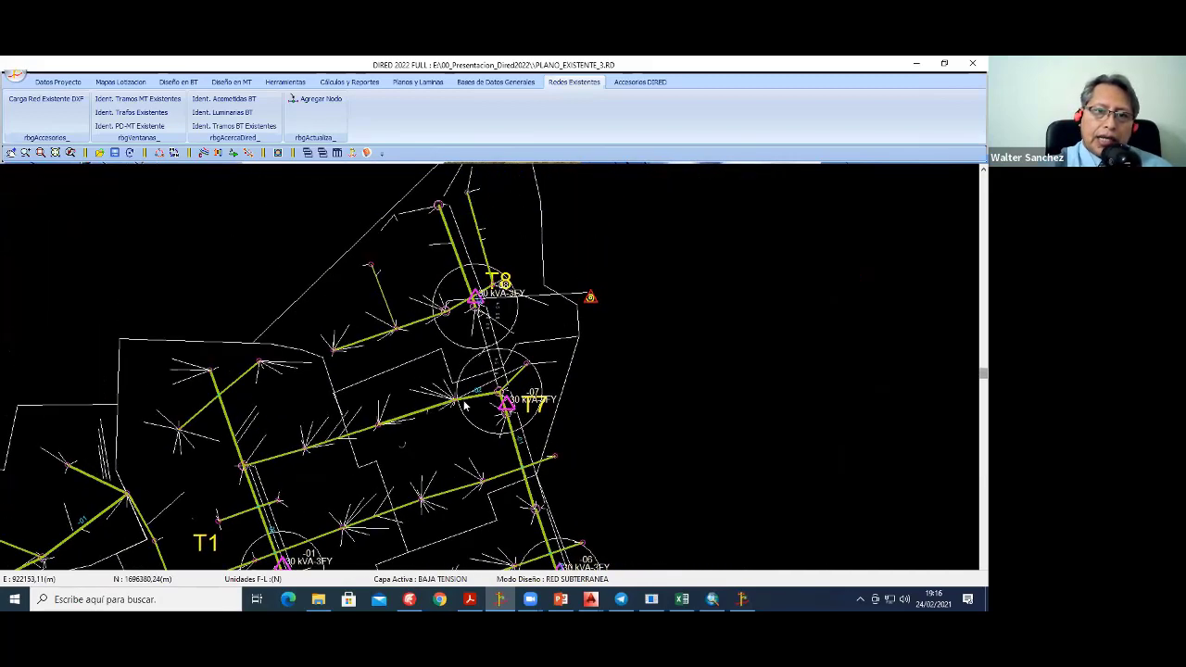
pyautogui.scroll(1, 462, 402)
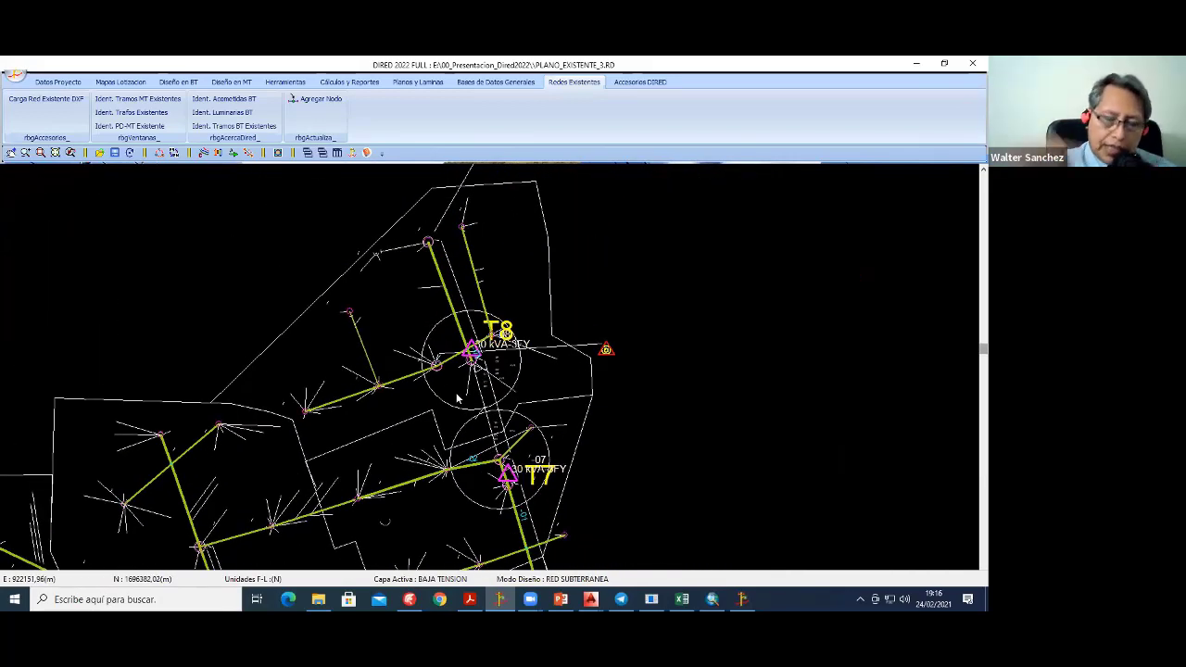
pyautogui.scroll(-1, 440, 404)
pyautogui.scroll(-1, 440, 404)
pyautogui.moveTo(524, 328); pyautogui.dragTo(641, 179, button='middle')
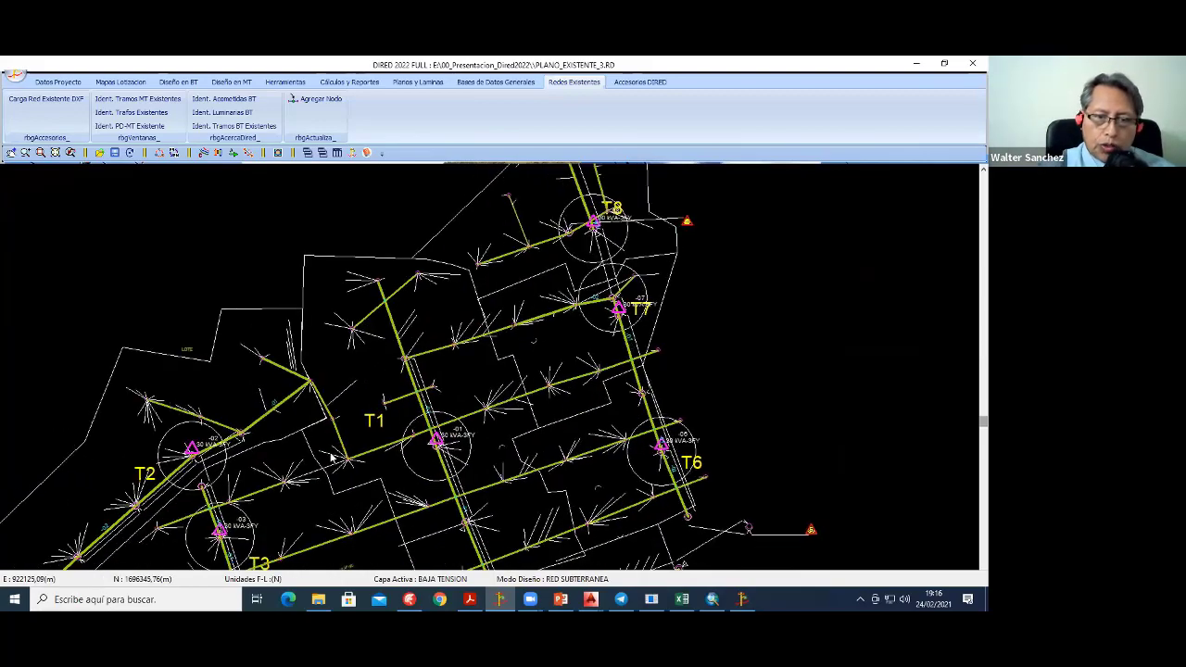
pyautogui.scroll(1, 447, 444)
pyautogui.scroll(1, 503, 424)
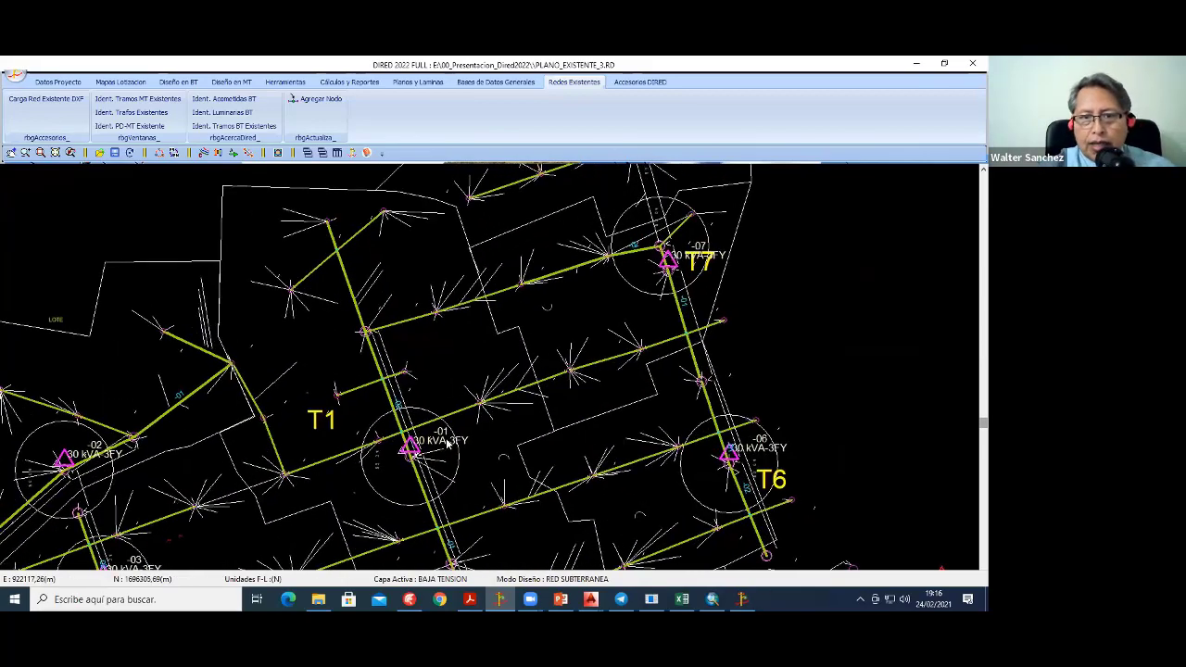
pyautogui.moveTo(575, 390); pyautogui.dragTo(511, 416, button='middle')
pyautogui.scroll(3, 510, 416)
pyautogui.scroll(1, 354, 452)
pyautogui.moveTo(334, 450); pyautogui.dragTo(407, 402, button='middle')
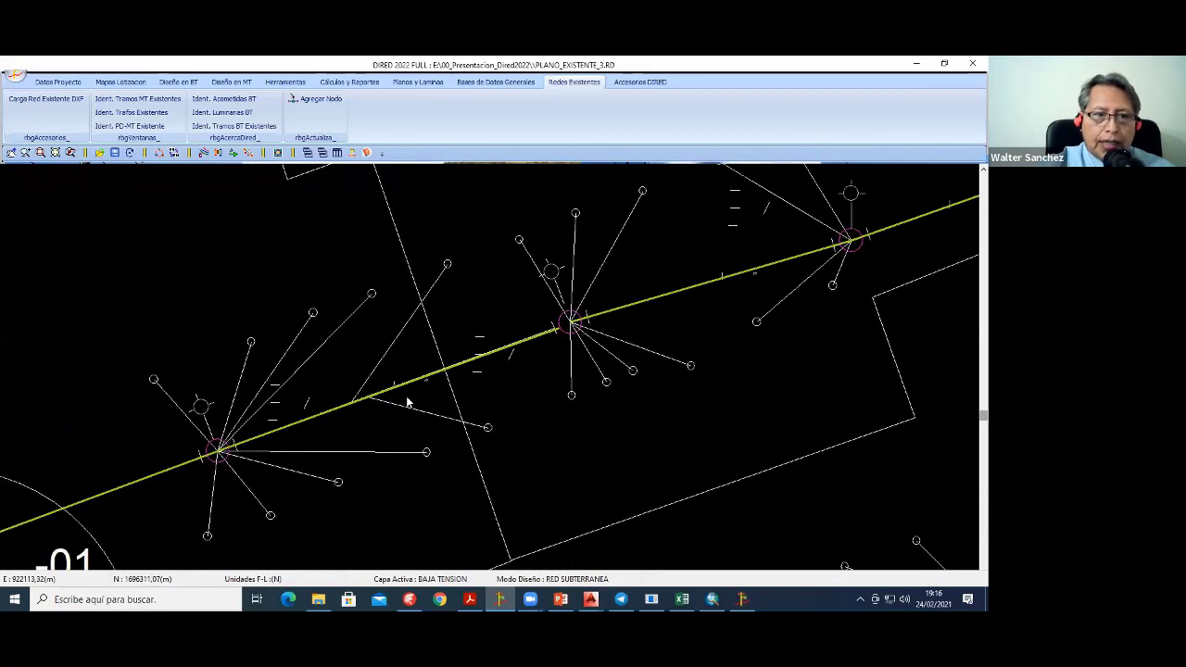
pyautogui.moveTo(264, 444)
pyautogui.mouseDown(button='middle')
pyautogui.moveTo(384, 411)
pyautogui.moveTo(480, 426)
pyautogui.mouseUp(button='middle')
pyautogui.scroll(1, 369, 381)
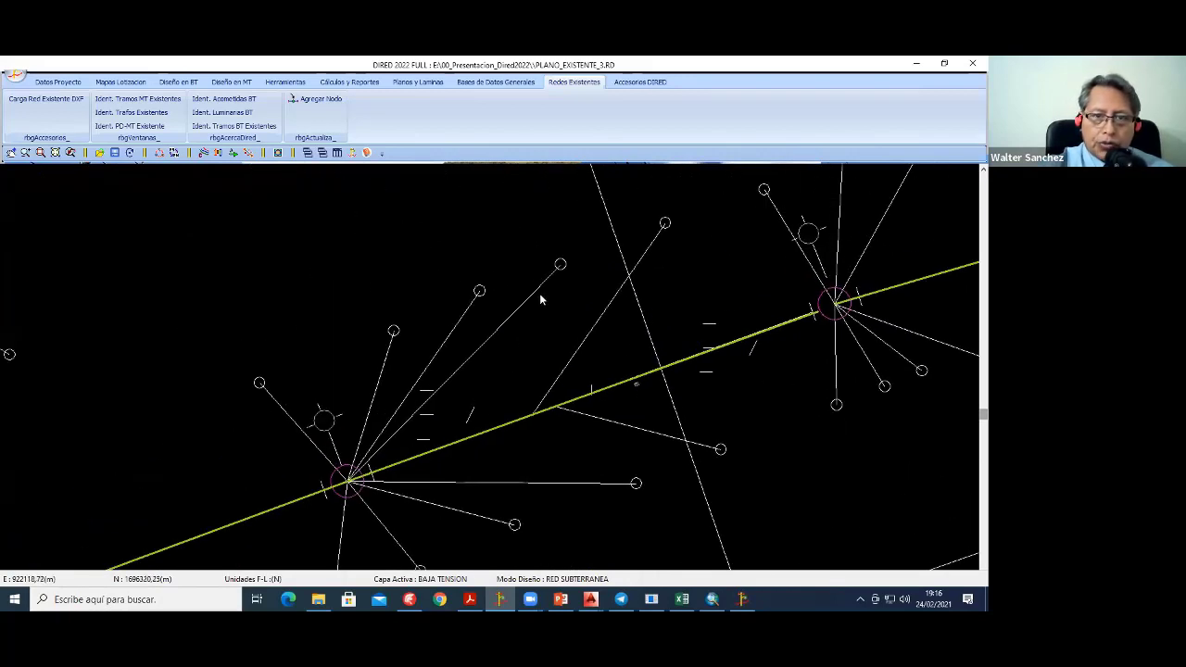
pyautogui.moveTo(367, 486); pyautogui.dragTo(385, 425, button='middle')
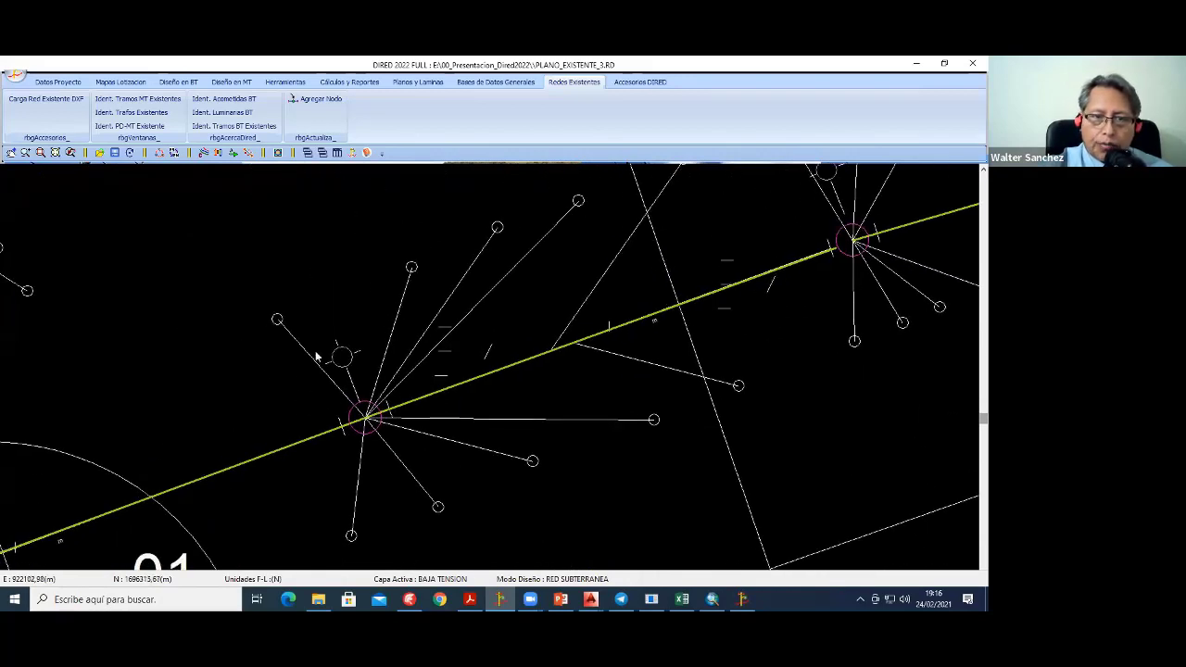
# Step: Identify the six service connections at the first pole using Ident. Acometidas BT
pyautogui.click(249, 102)
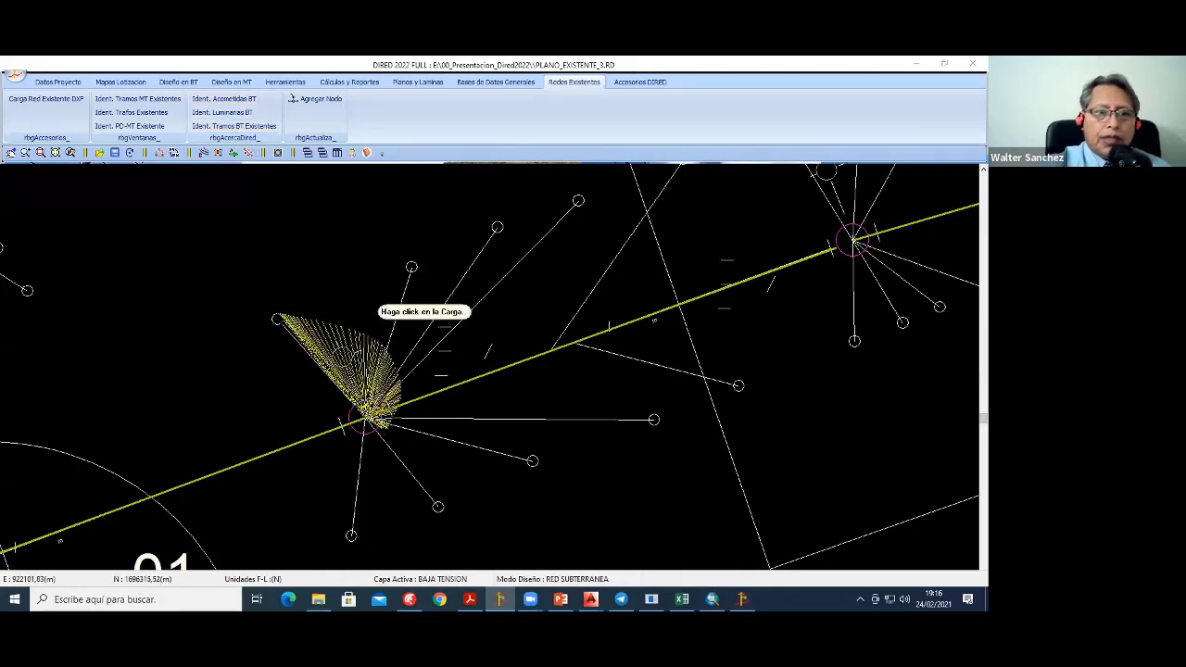
pyautogui.click(403, 271)
pyautogui.click(497, 228)
pyautogui.click(578, 202)
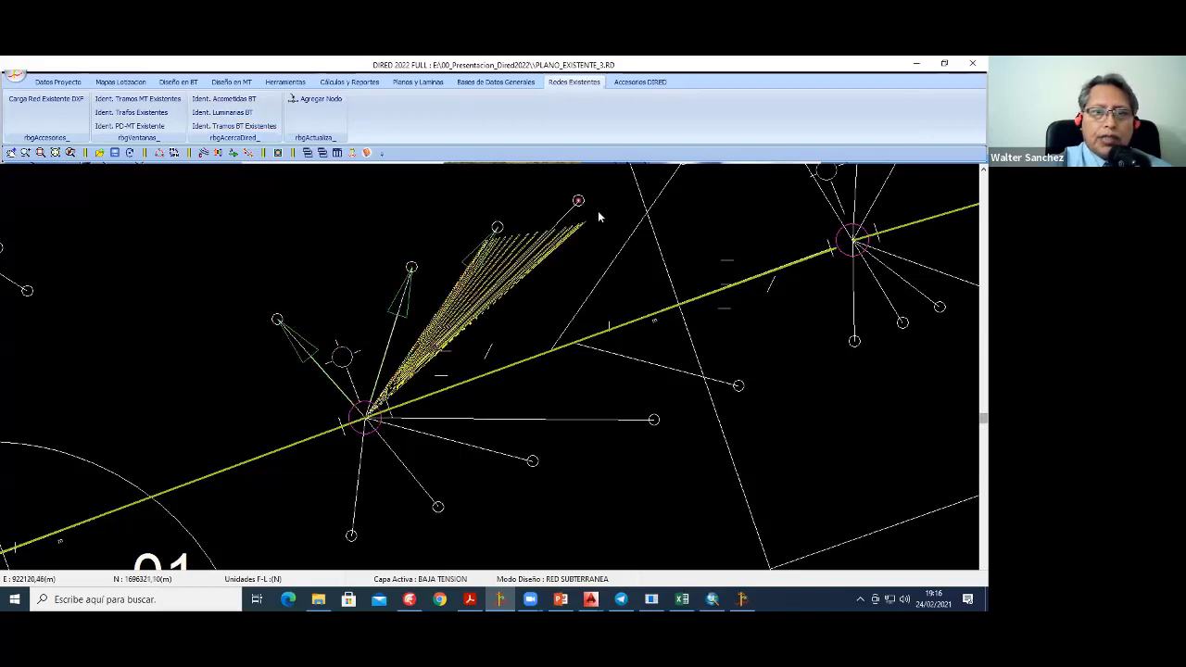
pyautogui.click(654, 420)
pyautogui.click(437, 505)
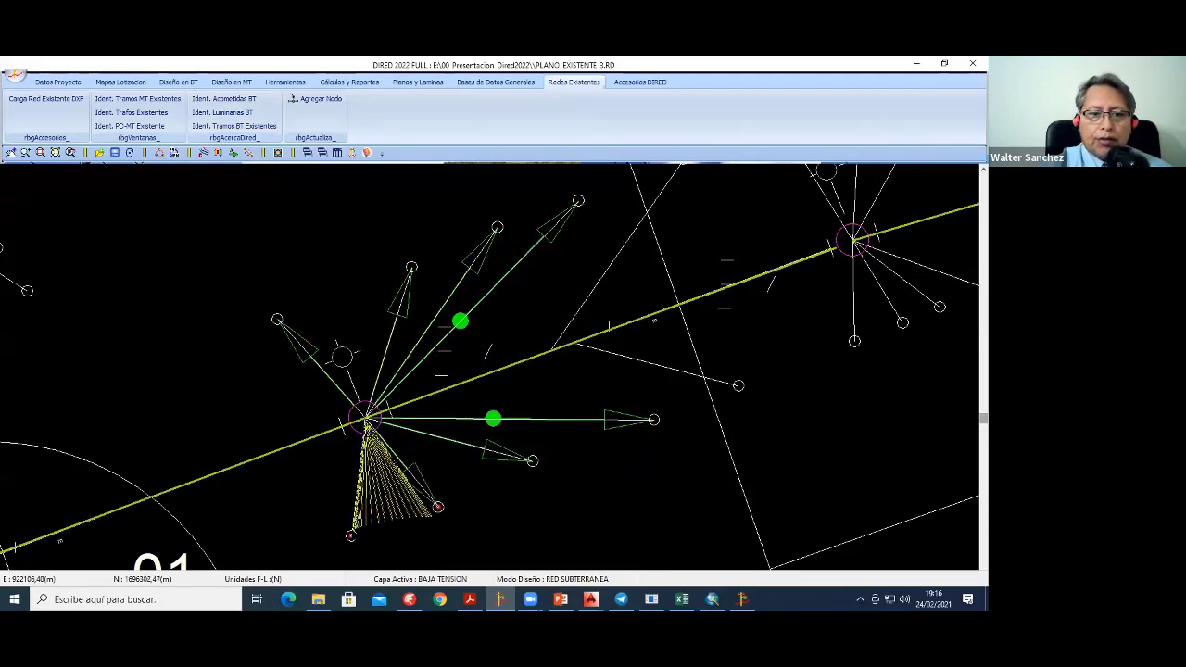
pyautogui.click(351, 535)
pyautogui.rightClick(337, 200)
pyautogui.click(393, 210)
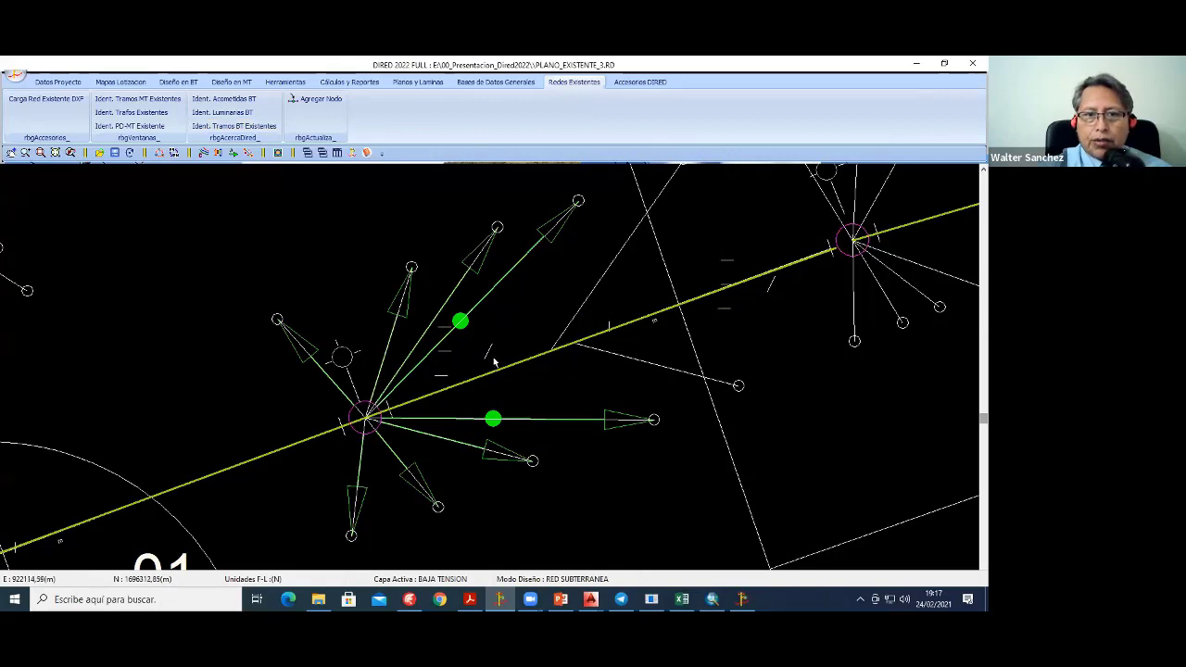
# Step: Mark the five service connections at the next pole along the low-voltage line
pyautogui.scroll(-1, 494, 362)
pyautogui.scroll(-1, 542, 339)
pyautogui.moveTo(542, 339); pyautogui.dragTo(369, 332, button='middle')
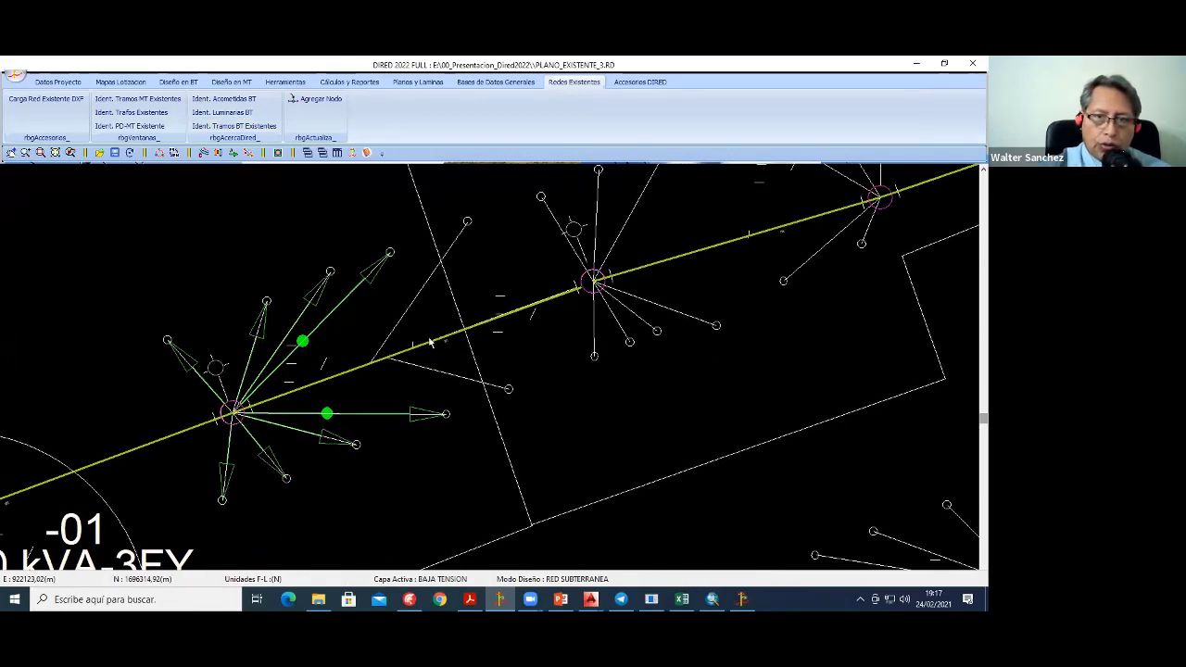
pyautogui.moveTo(429, 343); pyautogui.dragTo(207, 437, button='middle')
pyautogui.moveTo(410, 389); pyautogui.dragTo(366, 418, button='middle')
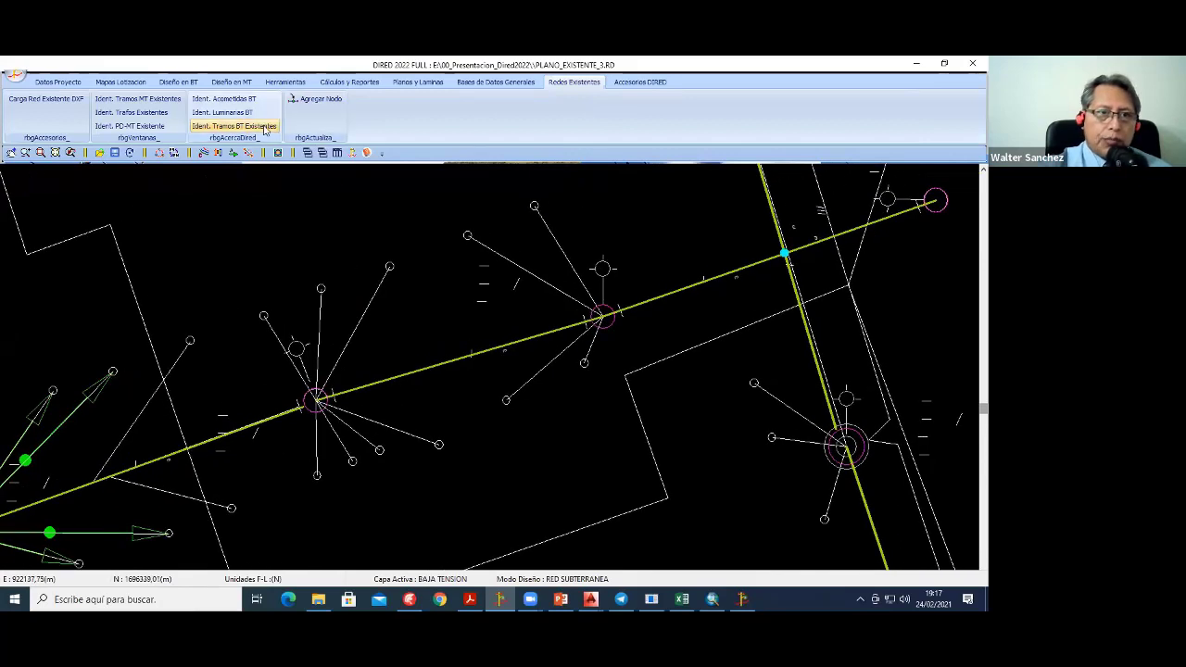
pyautogui.click(370, 296)
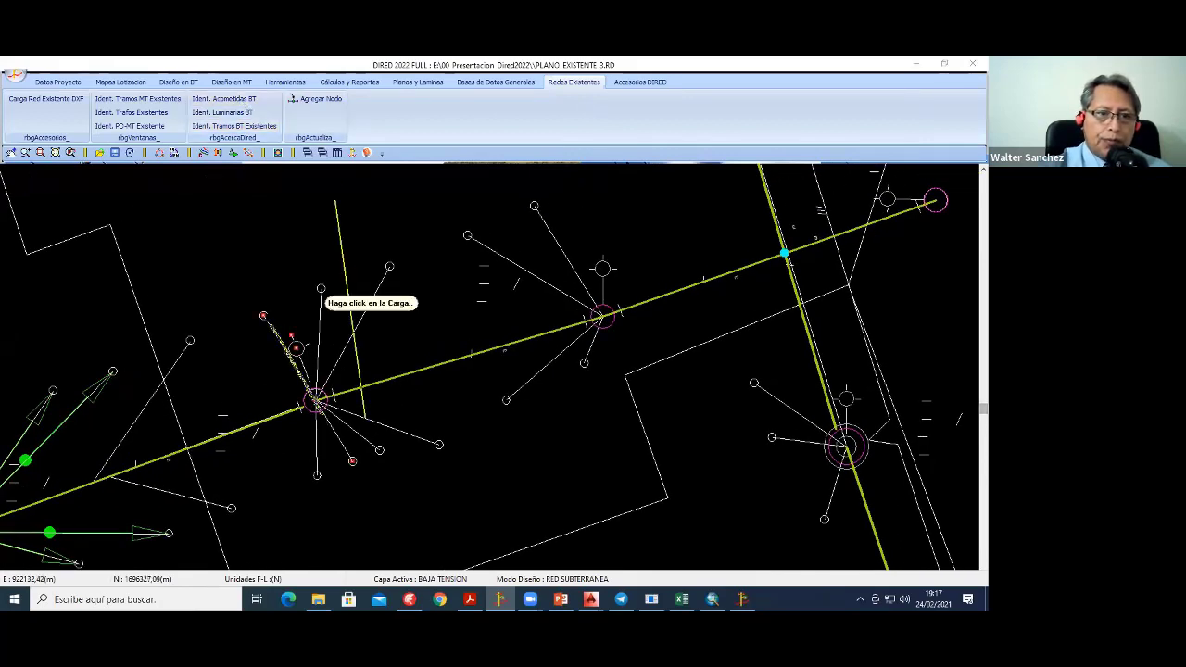
pyautogui.click(287, 338)
pyautogui.click(319, 315)
pyautogui.click(407, 435)
pyautogui.click(379, 450)
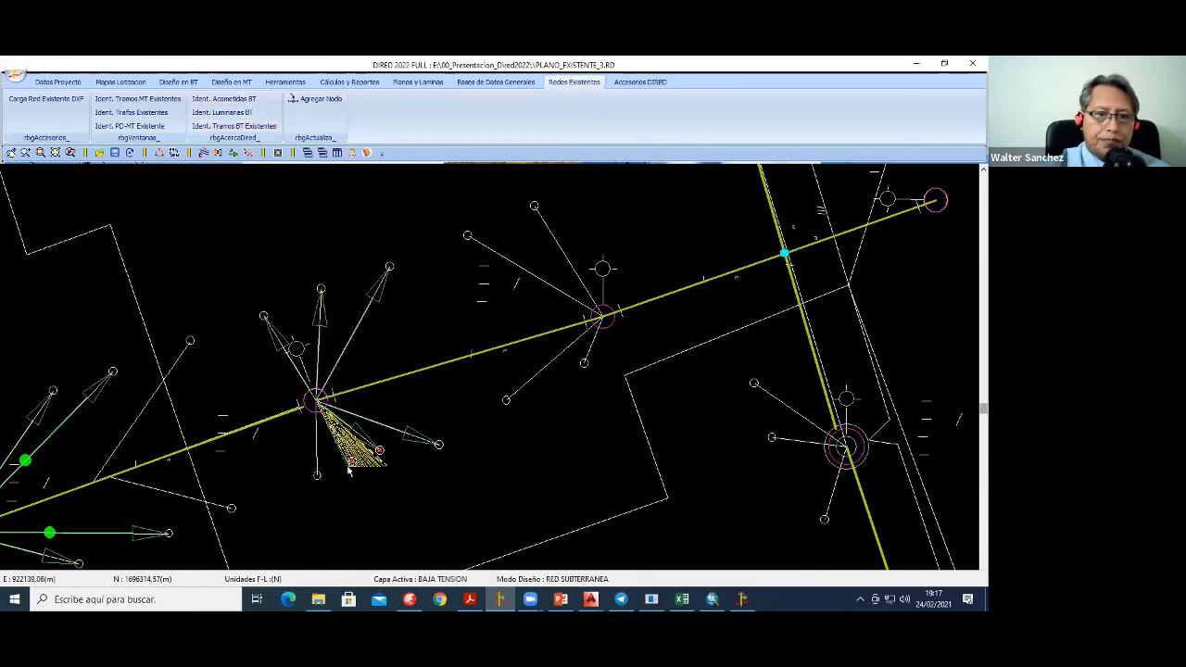
pyautogui.rightClick(328, 254)
pyautogui.press('Escape')
# Step: Mark the three service lines at the neighbouring pole as connections
pyautogui.moveTo(478, 308); pyautogui.dragTo(282, 422, button='middle')
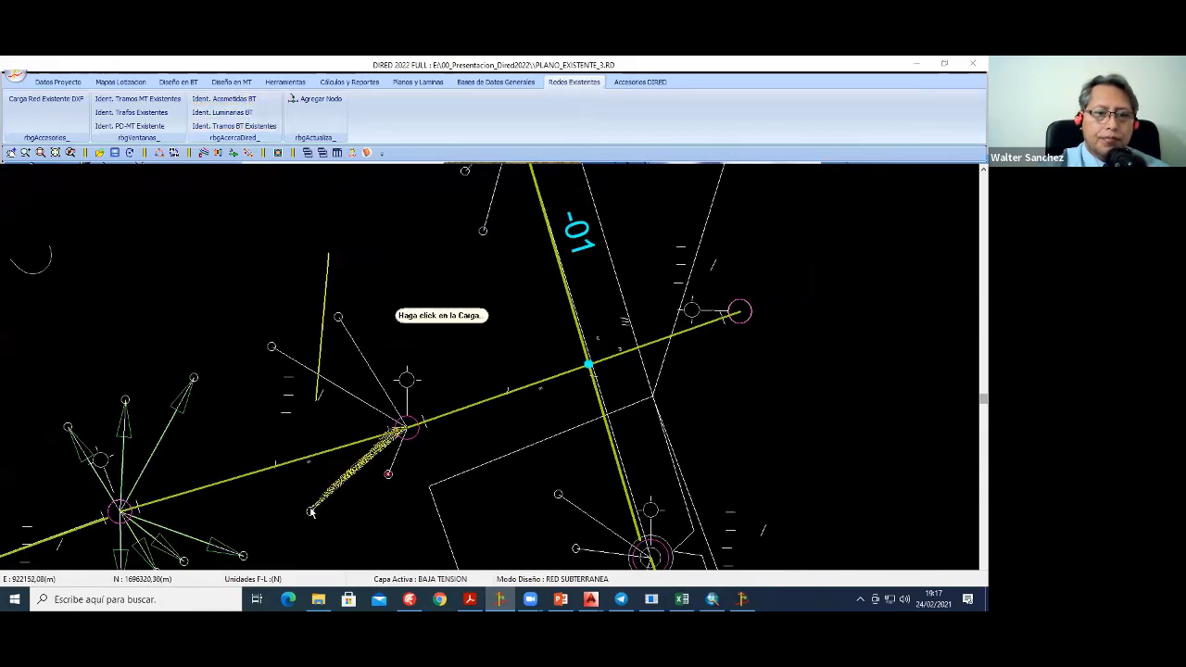
pyautogui.click(356, 468)
pyautogui.click(366, 324)
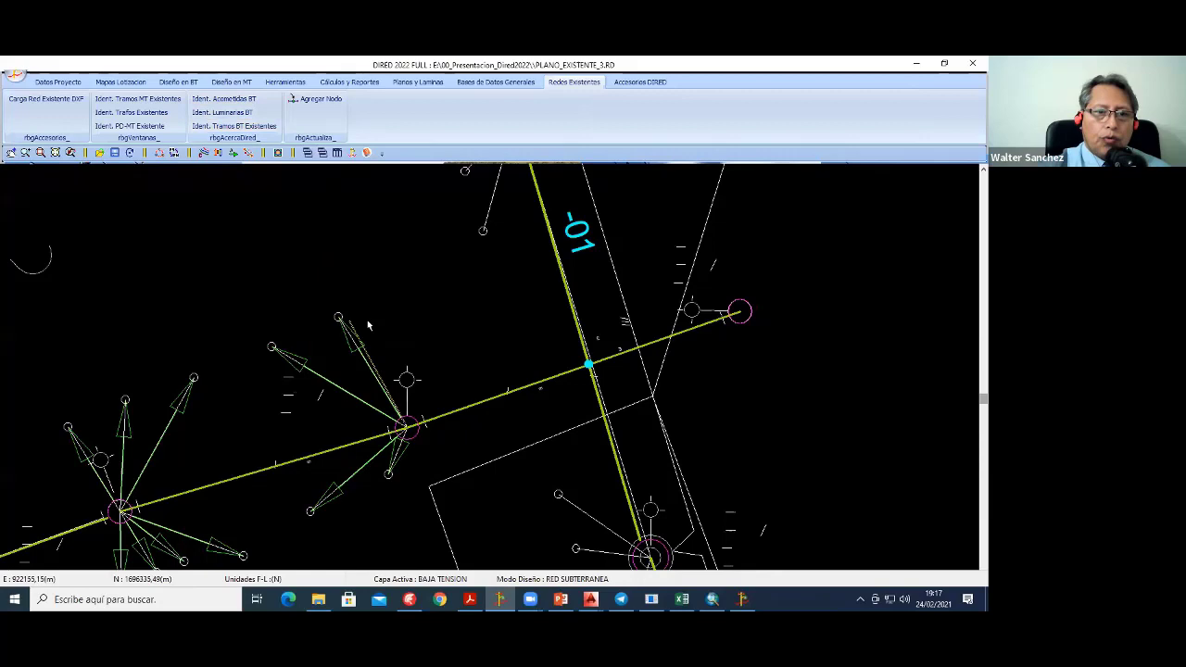
pyautogui.click(428, 287)
# Step: Add a new node on the low-voltage line and connect the upper and lower lots to it
pyautogui.moveTo(287, 477); pyautogui.dragTo(639, 357, button='middle')
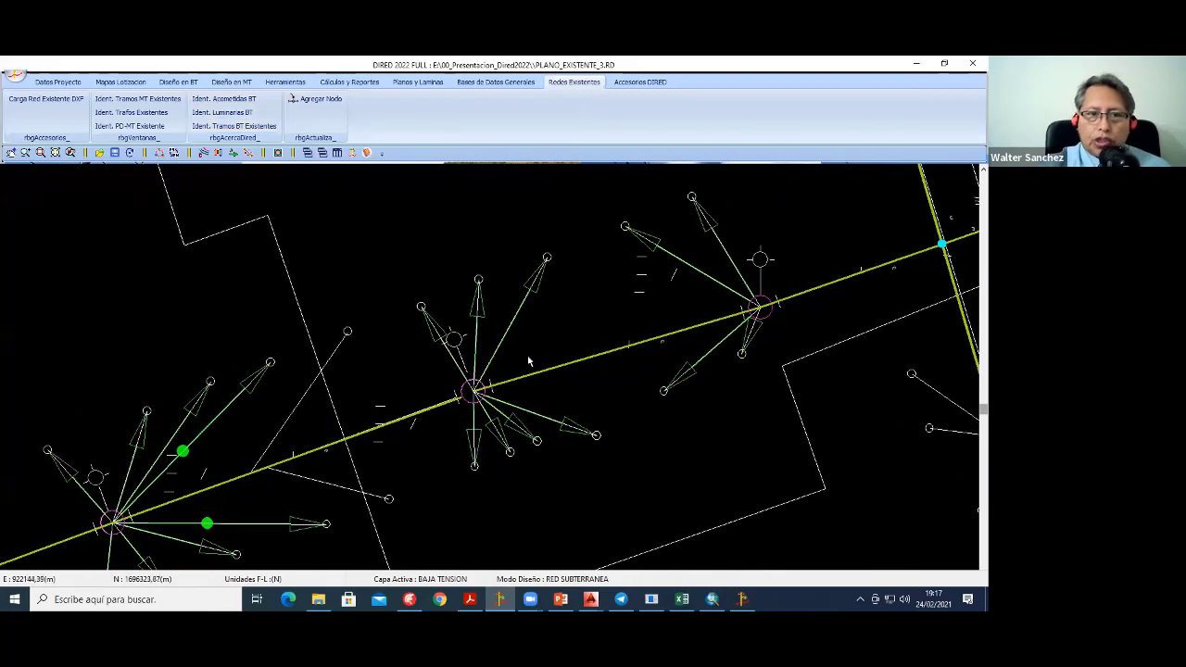
pyautogui.moveTo(354, 418); pyautogui.dragTo(483, 350, button='middle')
pyautogui.scroll(1, 483, 348)
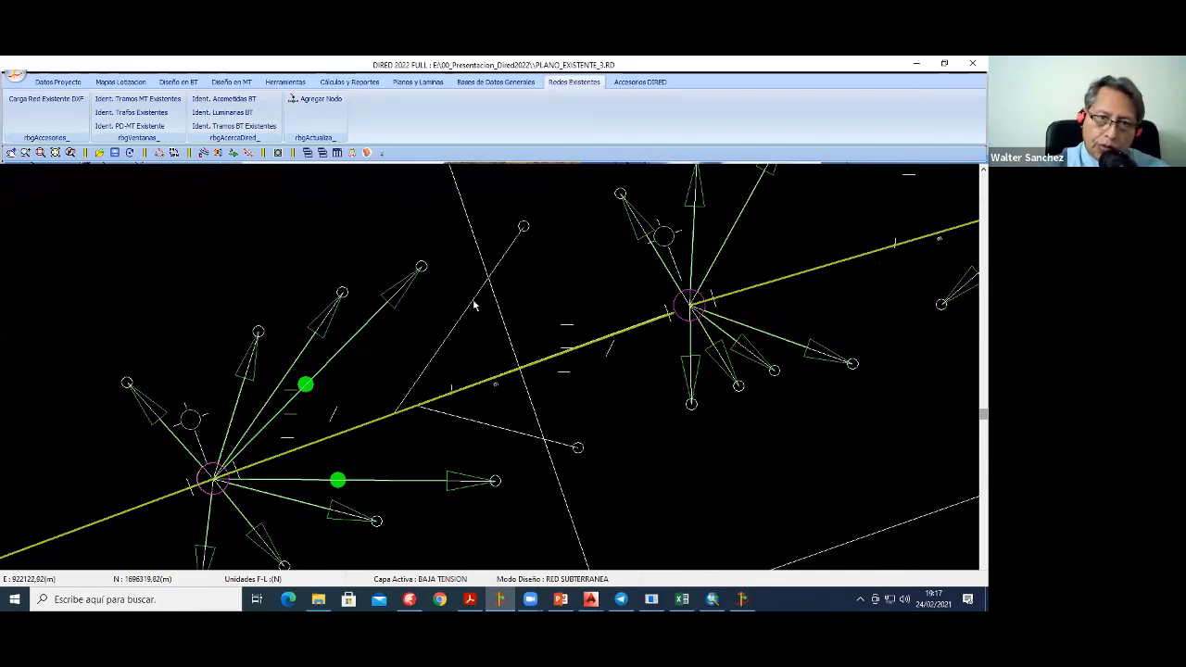
pyautogui.moveTo(474, 305)
pyautogui.mouseDown(button='middle')
pyautogui.moveTo(450, 317)
pyautogui.moveTo(442, 305)
pyautogui.mouseUp(button='middle')
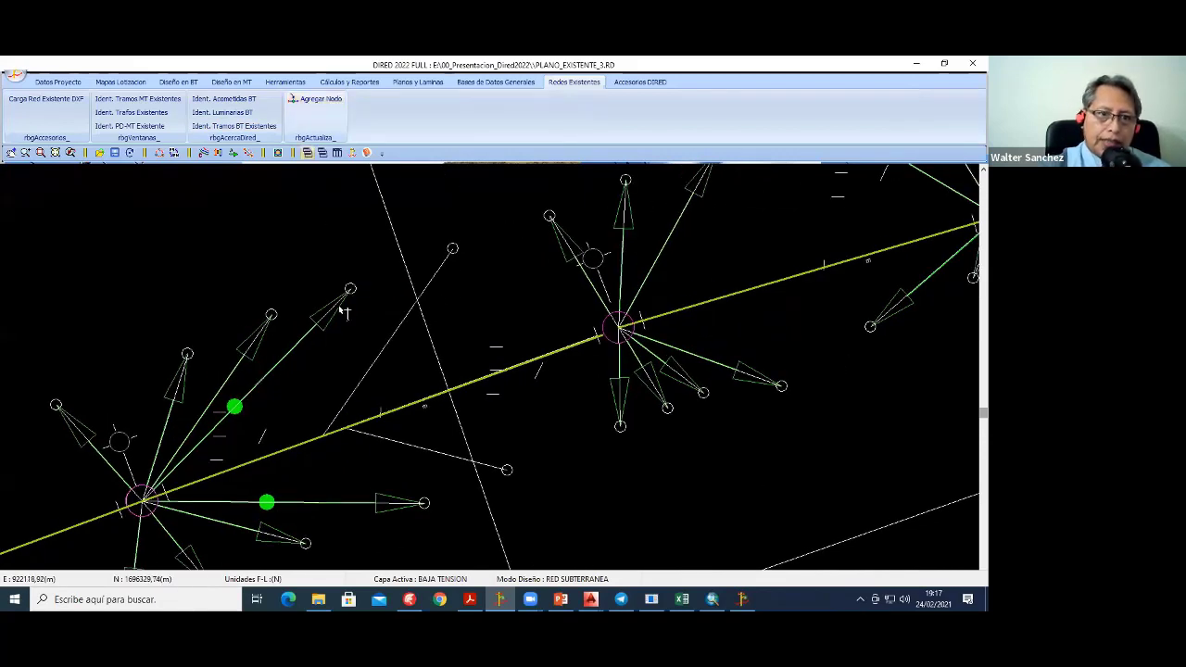
pyautogui.click(339, 438)
pyautogui.rightClick(359, 254)
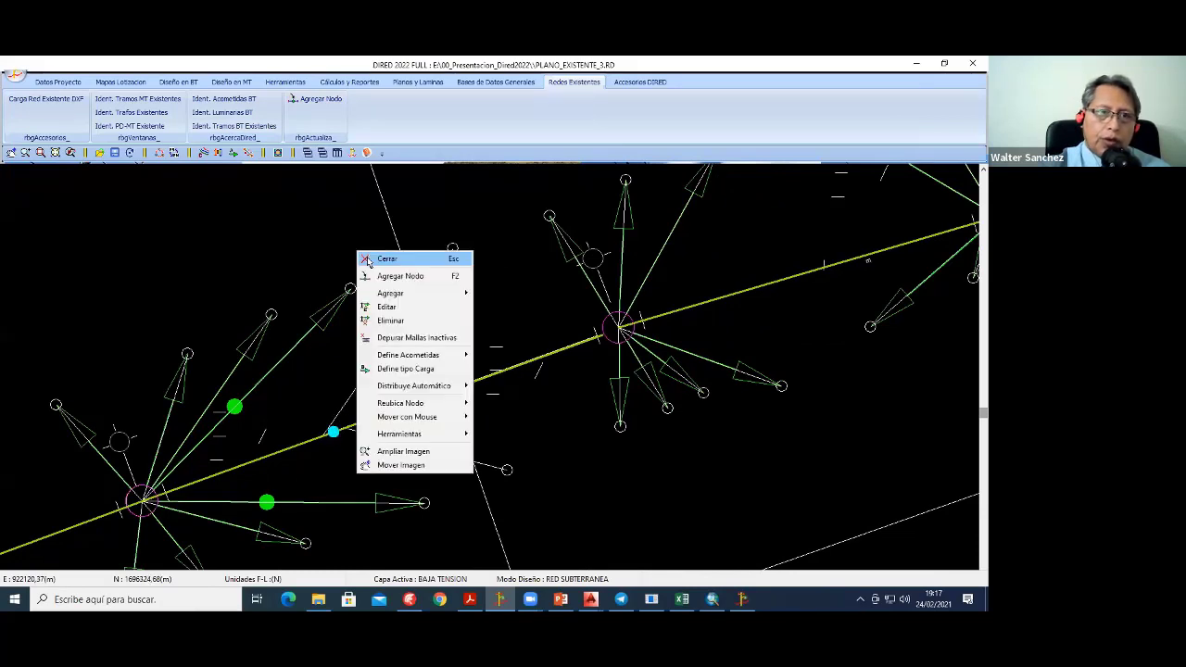
pyautogui.click(366, 257)
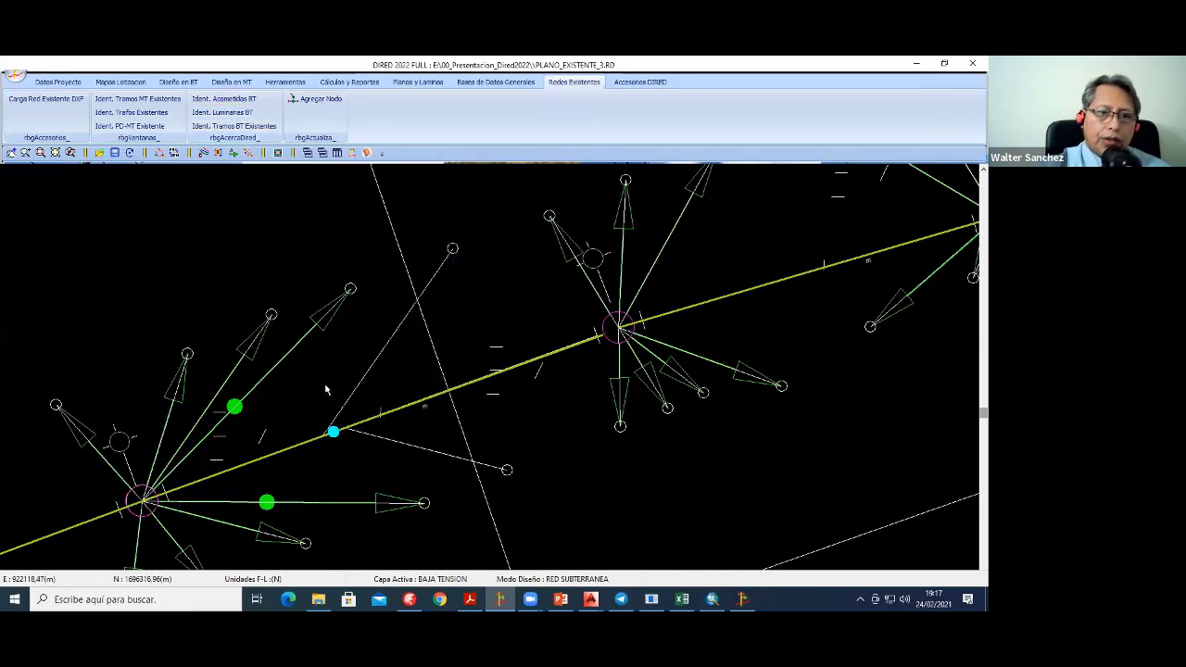
pyautogui.click(452, 249)
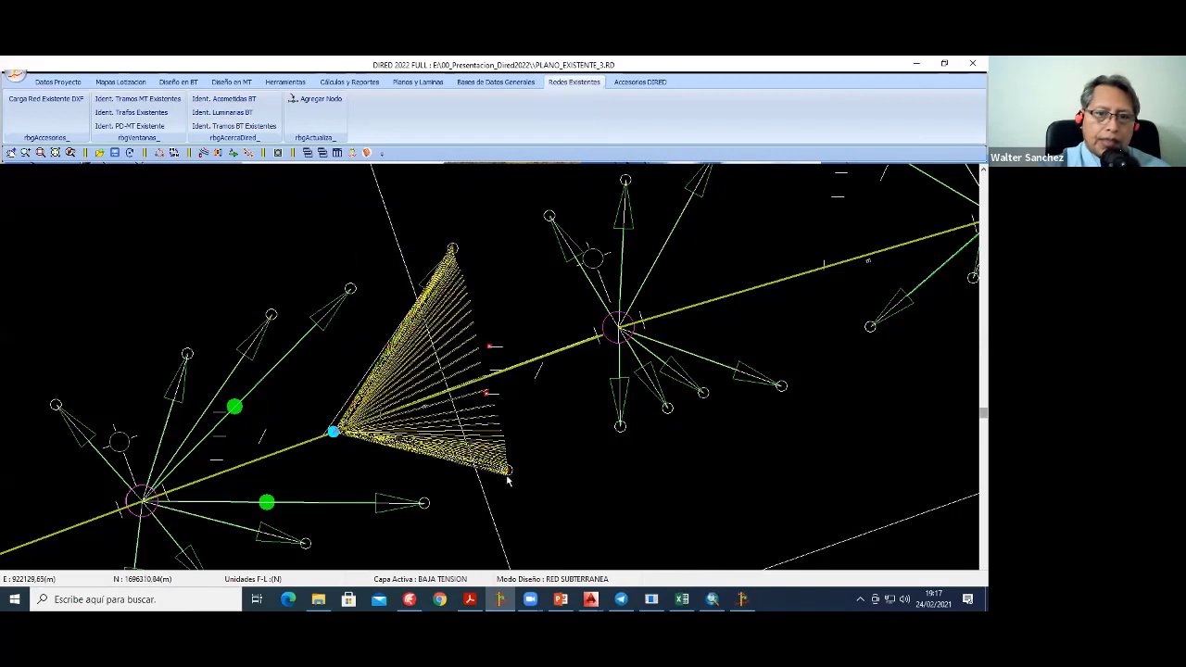
pyautogui.rightClick(503, 256)
pyautogui.click(494, 343)
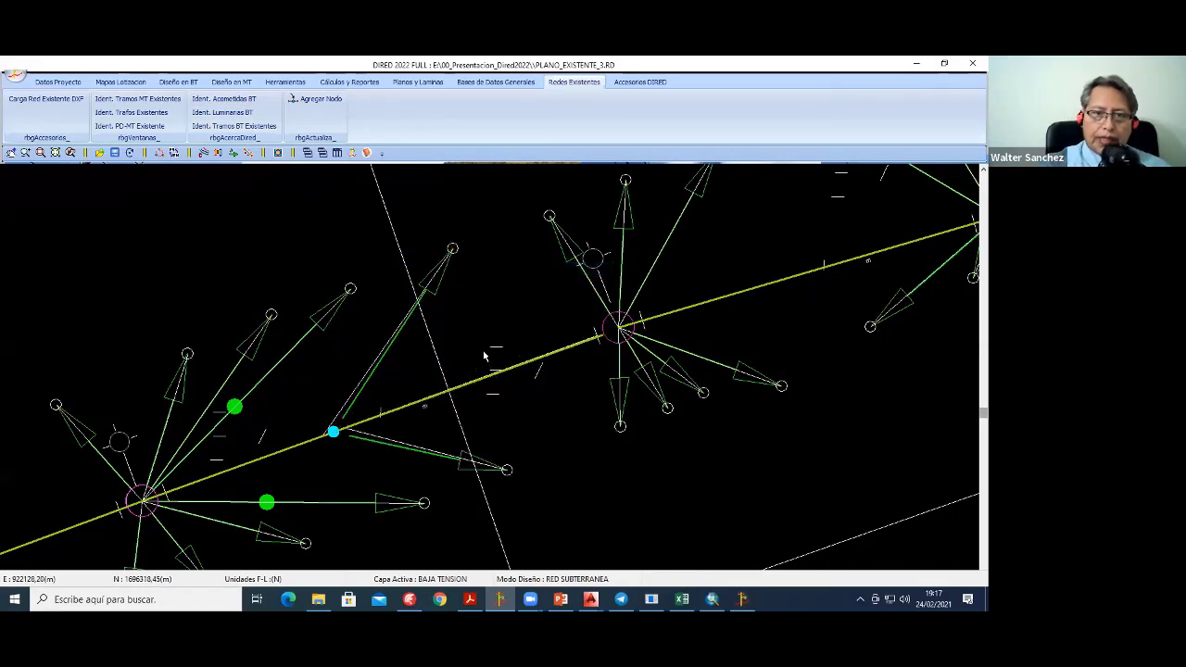
pyautogui.scroll(-2, 484, 356)
pyautogui.scroll(-1, 483, 356)
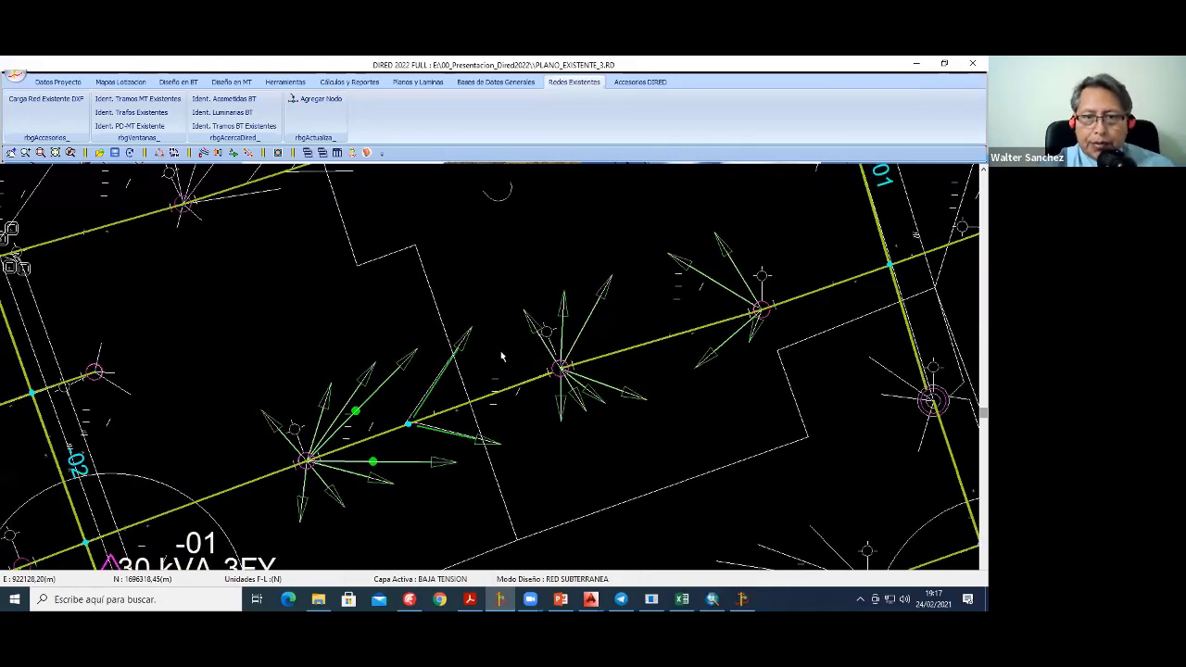
pyautogui.scroll(-1, 500, 352)
pyautogui.scroll(-1, 500, 343)
pyautogui.scroll(-1, 493, 299)
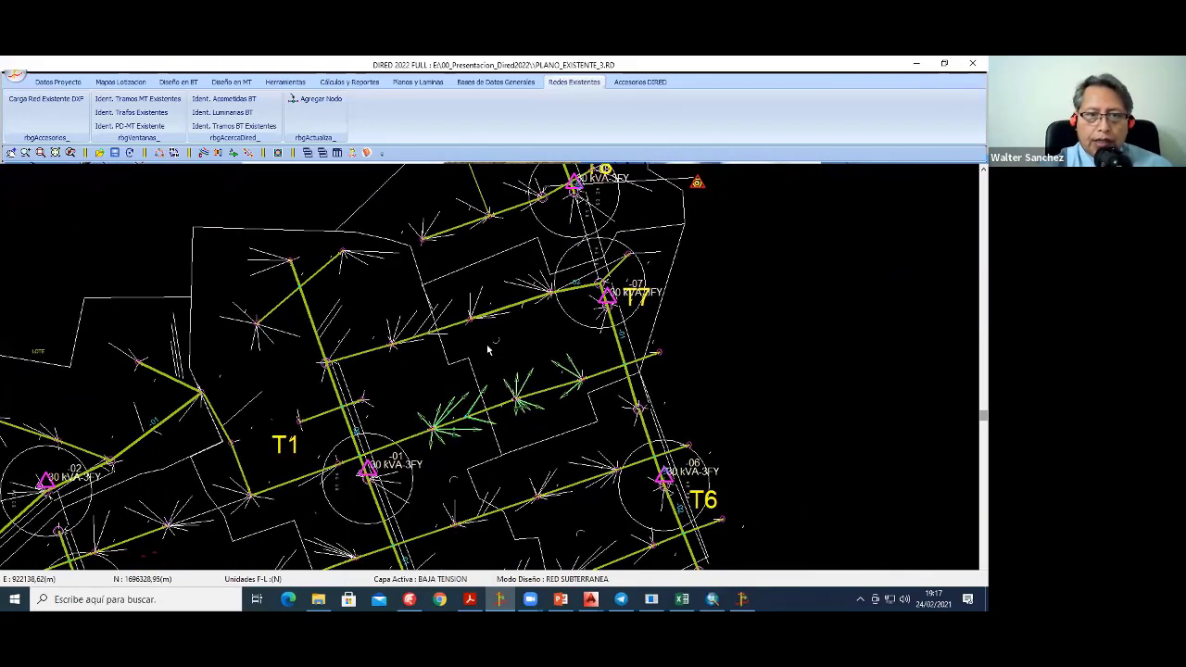
pyautogui.moveTo(494, 299); pyautogui.dragTo(467, 216, button='middle')
pyautogui.scroll(2, 495, 404)
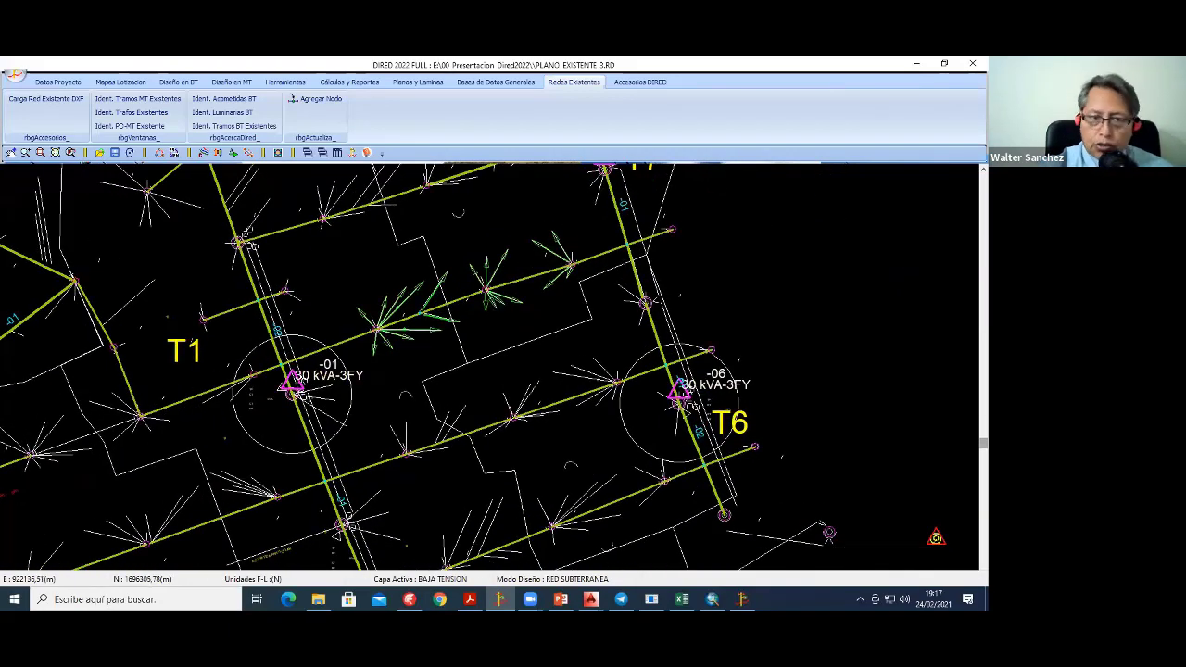
pyautogui.scroll(1, 497, 417)
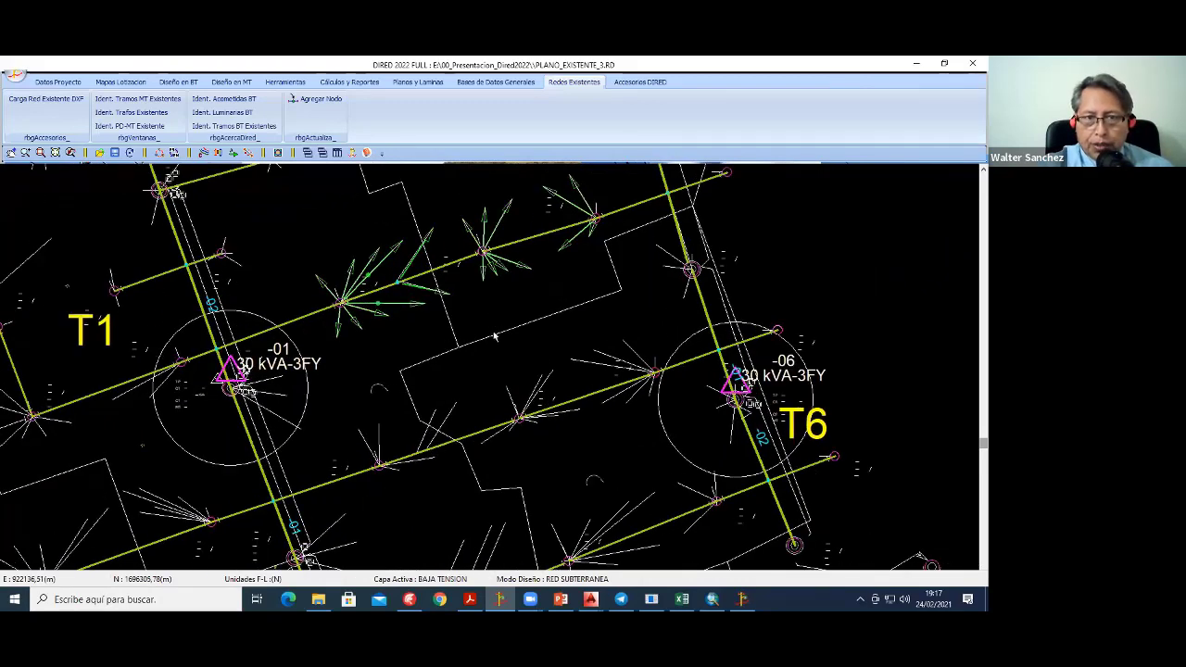
pyautogui.moveTo(497, 417); pyautogui.dragTo(498, 487, button='middle')
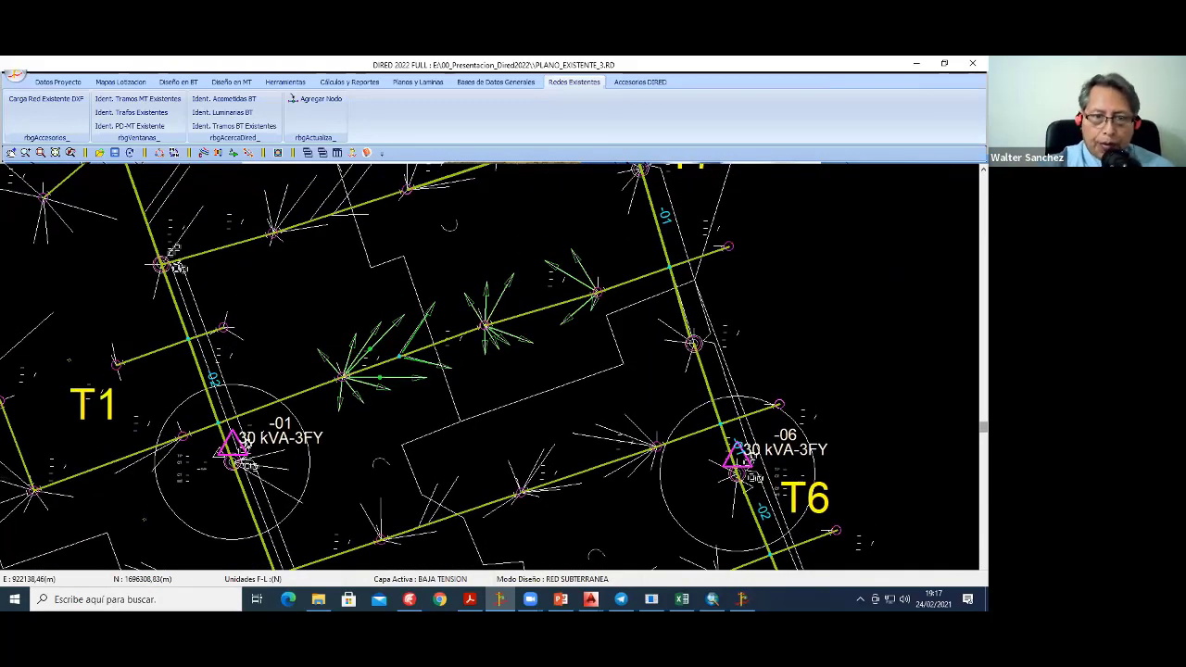
pyautogui.scroll(-2, 492, 335)
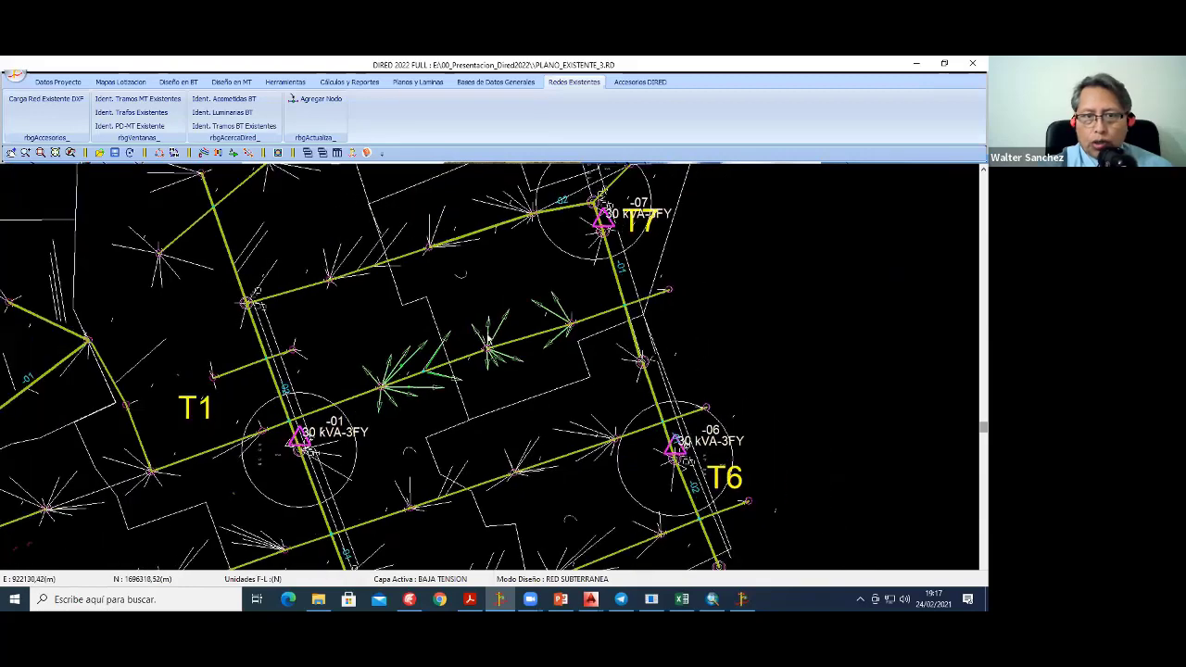
pyautogui.scroll(-1, 491, 335)
pyautogui.scroll(-1, 492, 336)
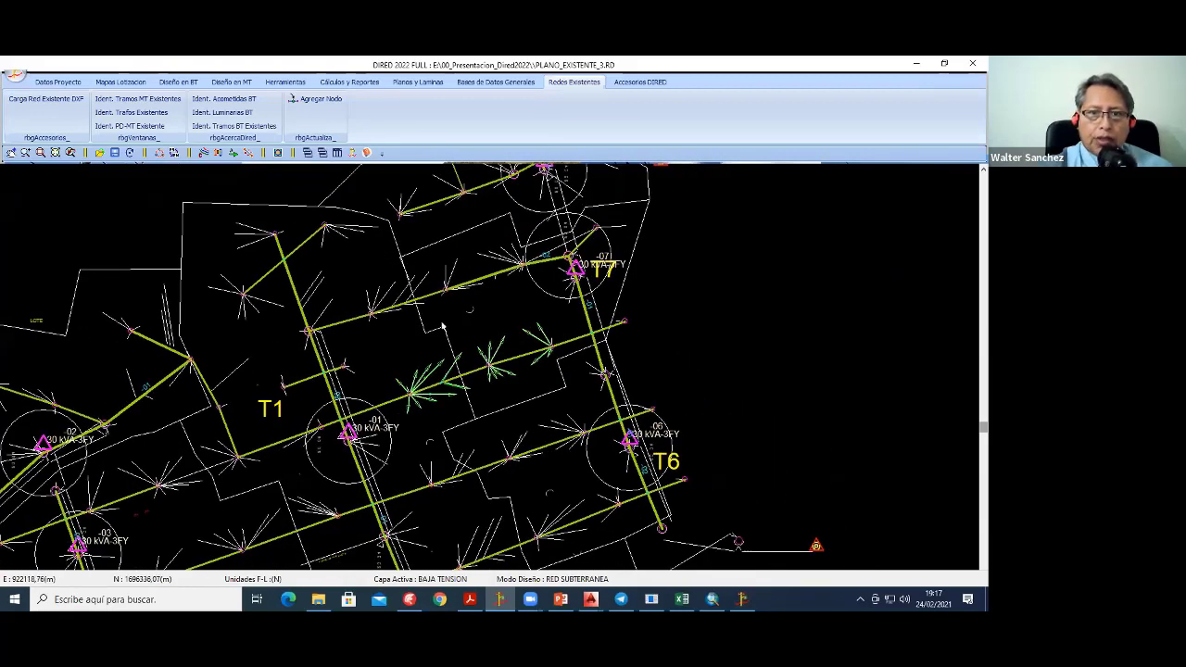
pyautogui.scroll(-1, 494, 394)
pyautogui.scroll(2, 482, 385)
pyautogui.scroll(1, 443, 366)
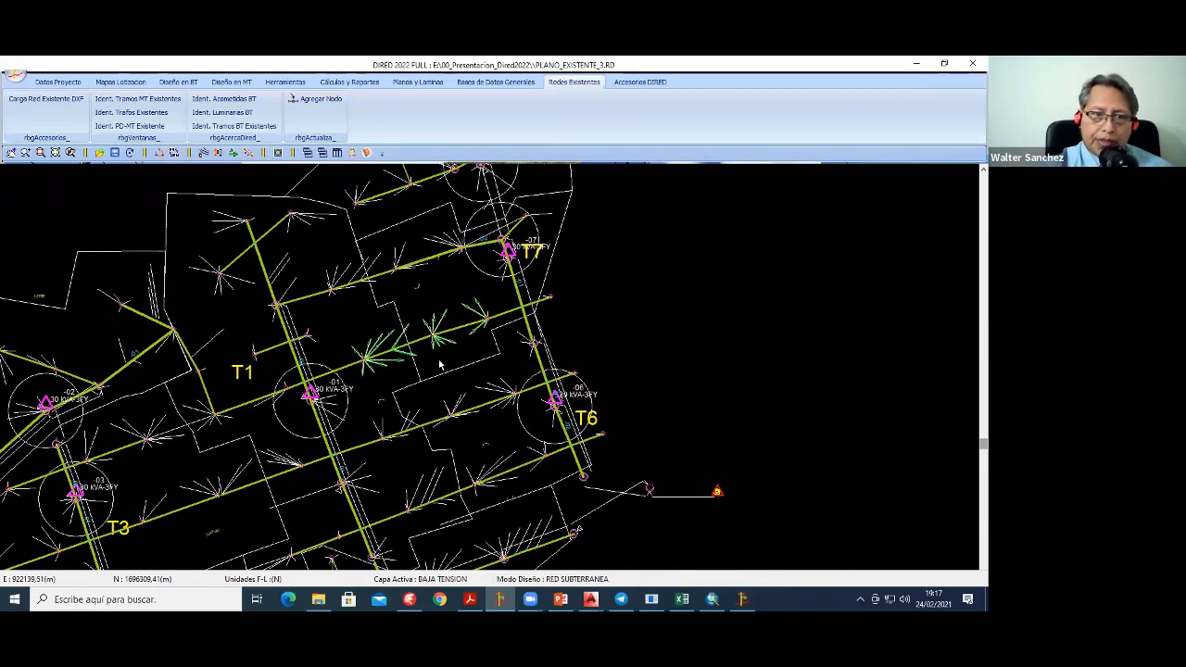
pyautogui.scroll(1, 435, 361)
pyautogui.scroll(2, 431, 321)
pyautogui.scroll(1, 431, 320)
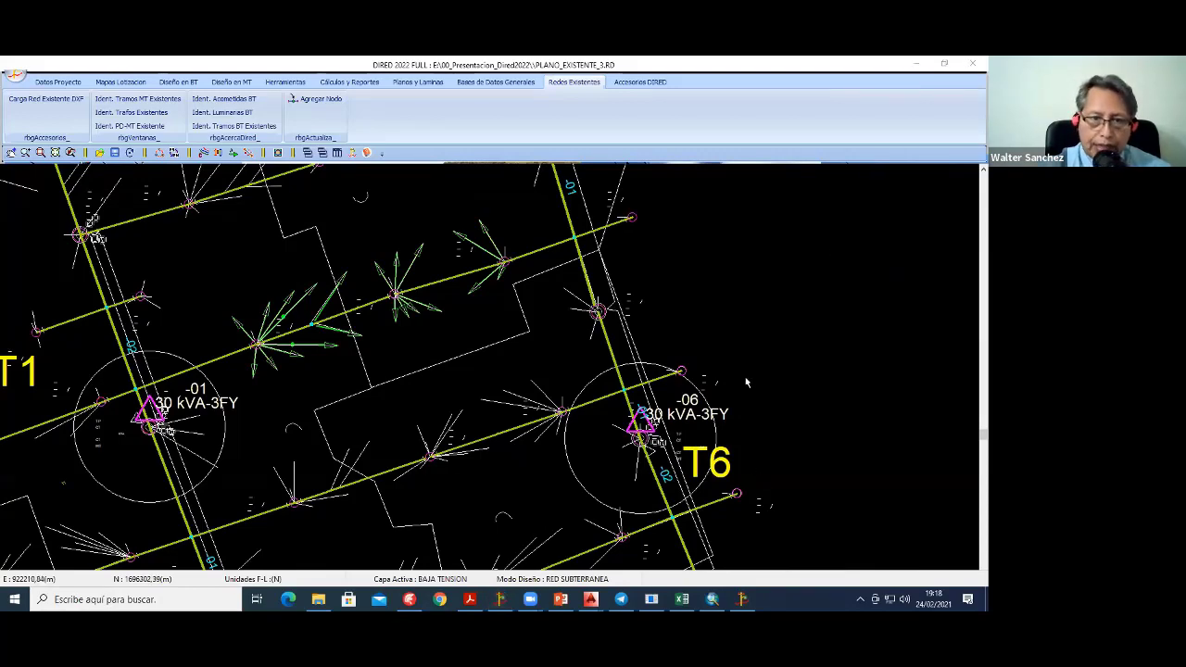
pyautogui.scroll(-1, 459, 385)
pyautogui.scroll(-1, 408, 408)
pyautogui.moveTo(556, 345); pyautogui.dragTo(690, 290, button='middle')
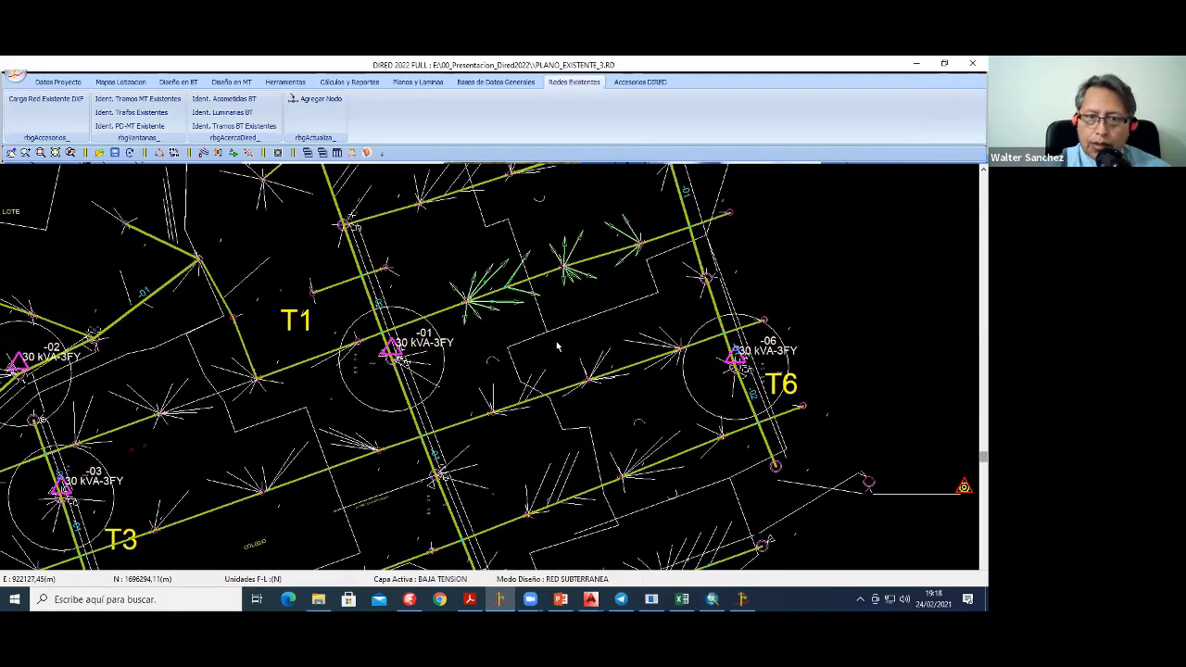
pyautogui.moveTo(494, 317); pyautogui.dragTo(491, 370, button='middle')
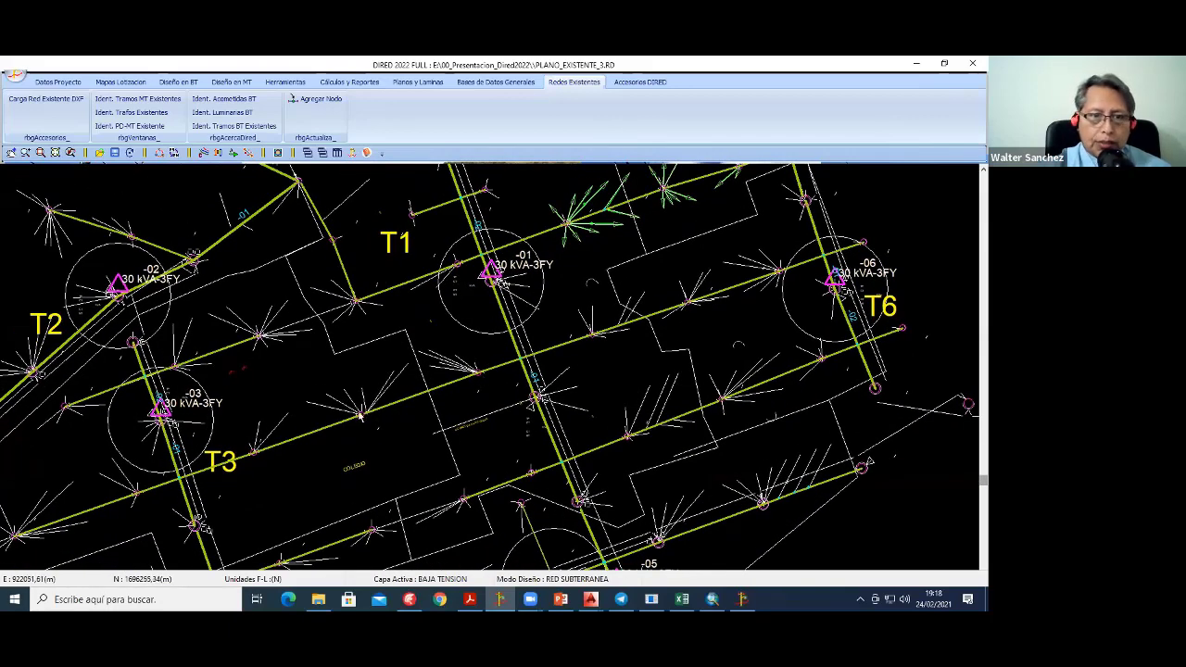
pyautogui.scroll(1, 361, 413)
pyautogui.scroll(1, 379, 402)
pyautogui.scroll(1, 444, 392)
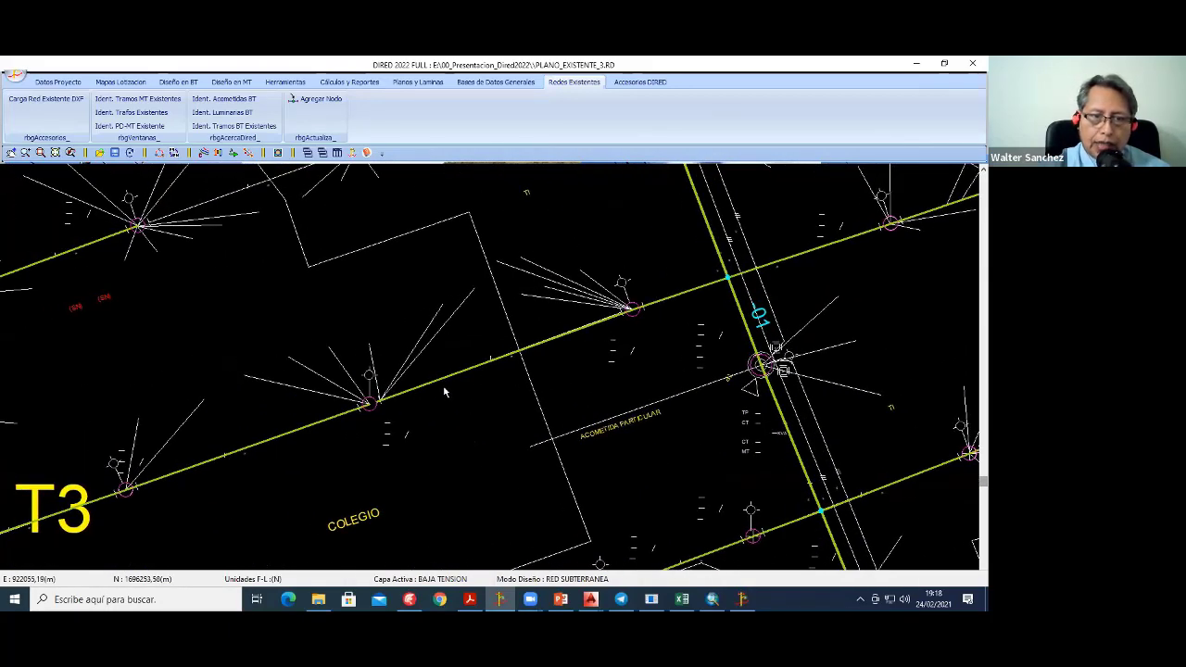
pyautogui.scroll(1, 445, 393)
pyautogui.scroll(2, 398, 404)
pyautogui.scroll(1, 397, 405)
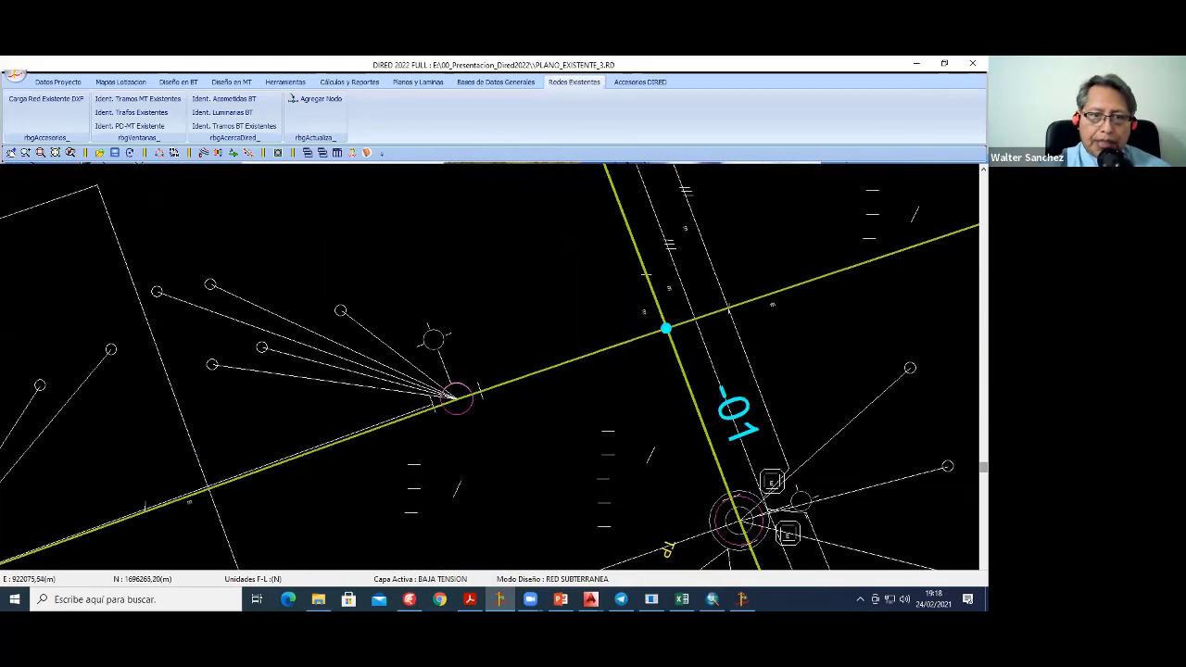
pyautogui.moveTo(398, 405); pyautogui.dragTo(509, 420, button='middle')
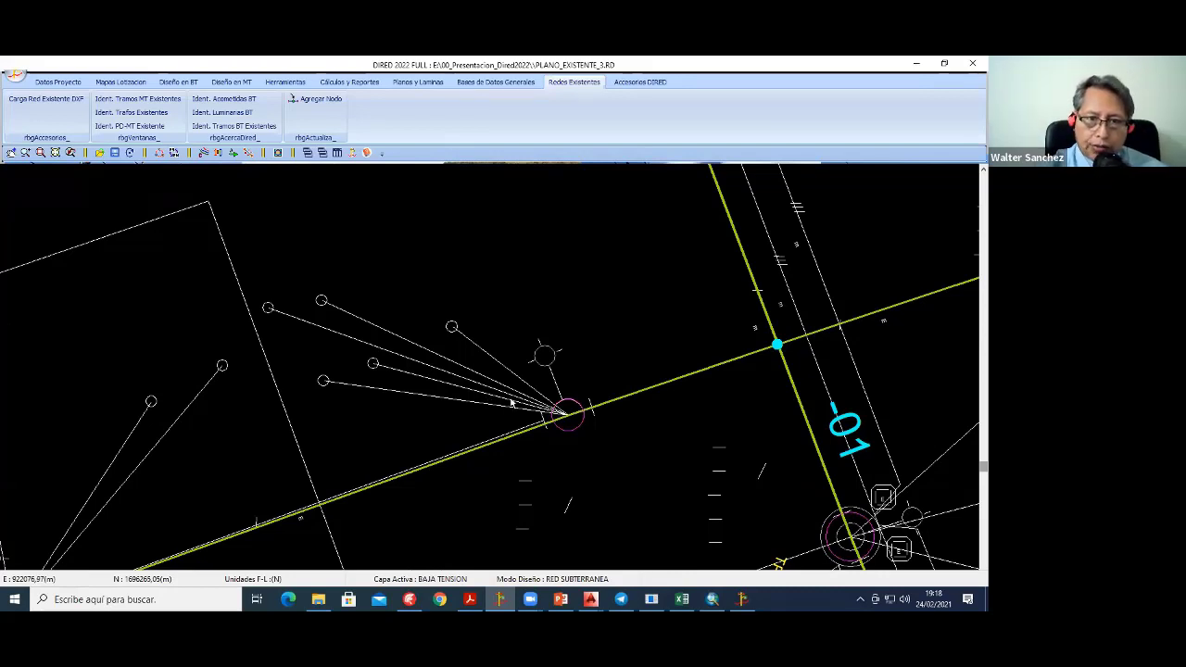
pyautogui.scroll(-3, 569, 405)
pyautogui.scroll(-2, 547, 371)
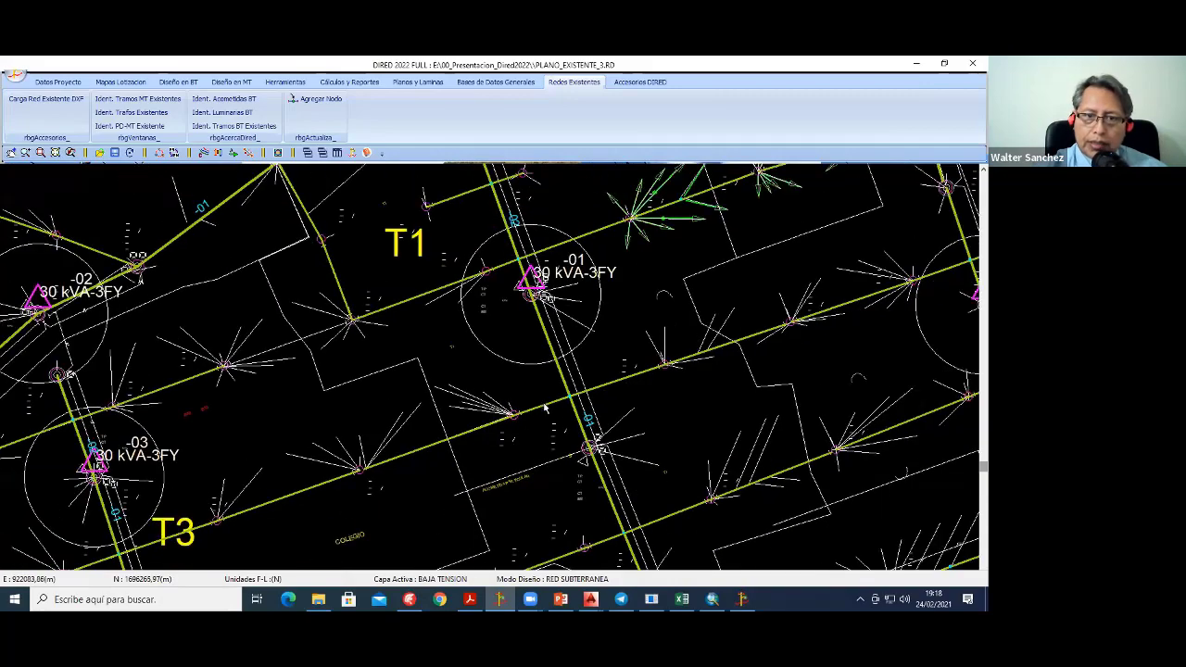
pyautogui.scroll(-1, 542, 364)
pyautogui.scroll(1, 542, 364)
pyautogui.scroll(1, 541, 364)
pyautogui.scroll(2, 542, 352)
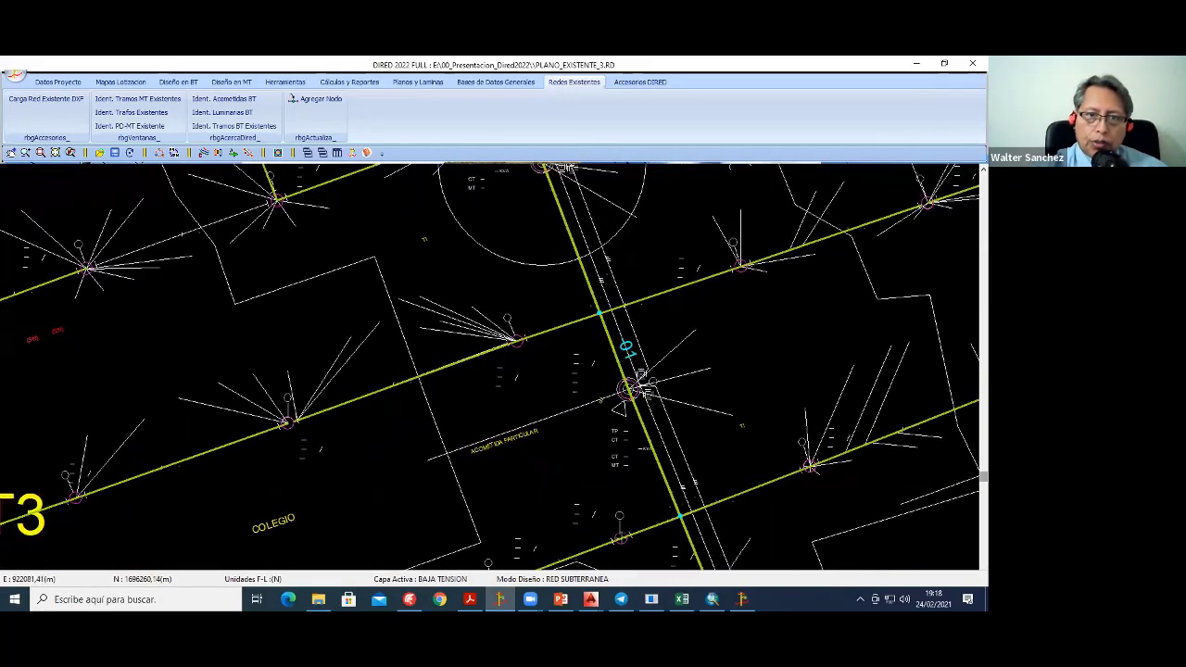
pyautogui.scroll(1, 547, 185)
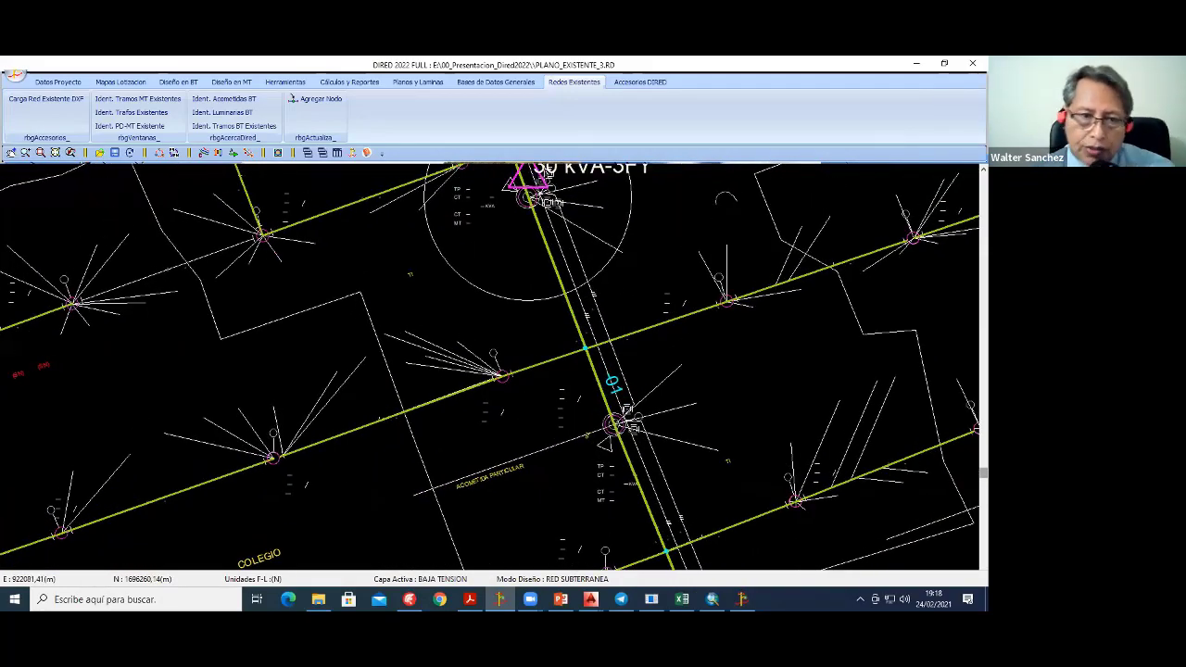
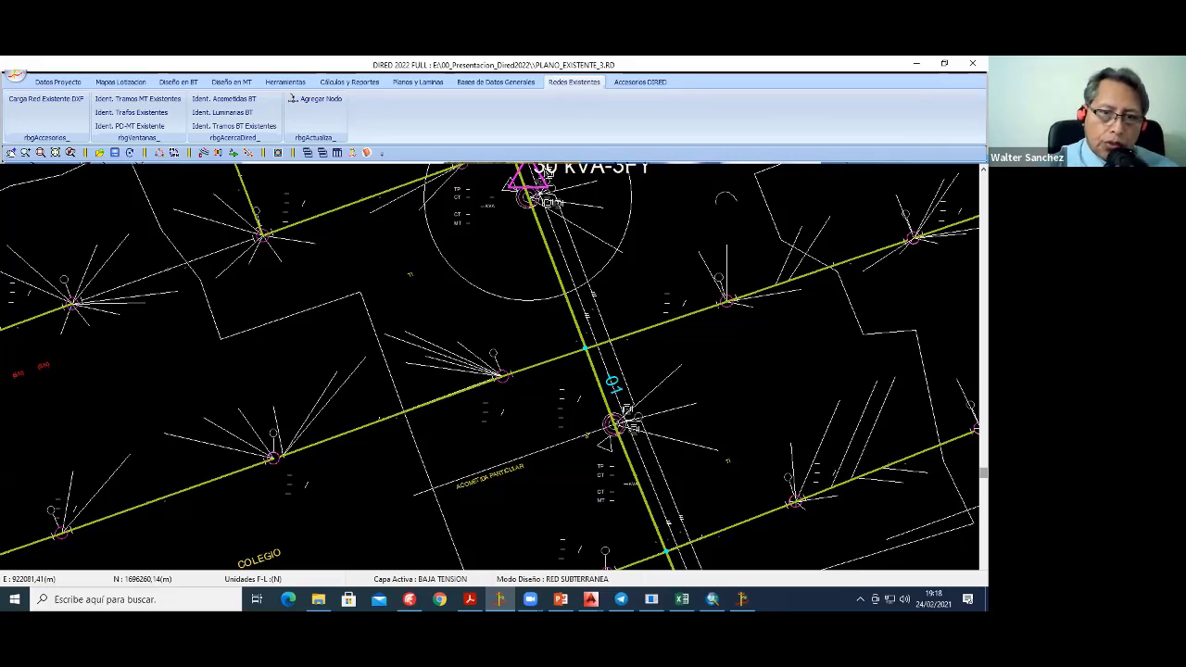
# Step: Identify the existing BT service drops at the first pole, dismissing the duplicate-drop warning
pyautogui.scroll(2, 500, 363)
pyautogui.scroll(1, 498, 363)
pyautogui.scroll(1, 505, 350)
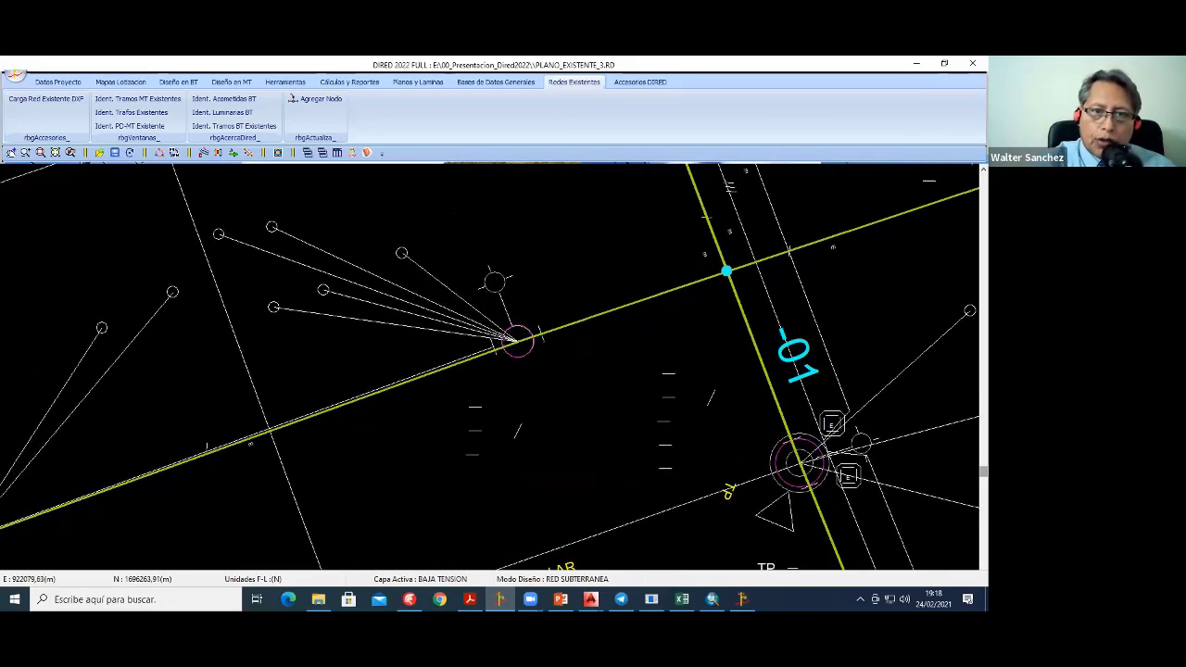
pyautogui.scroll(1, 505, 352)
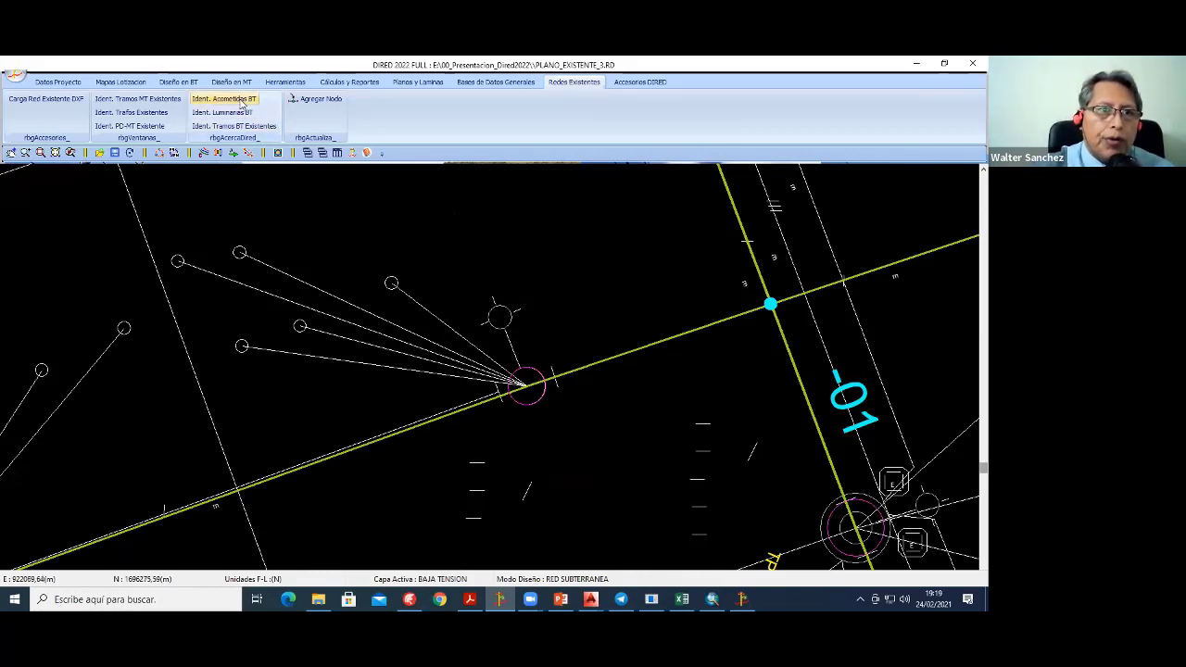
pyautogui.click(524, 394)
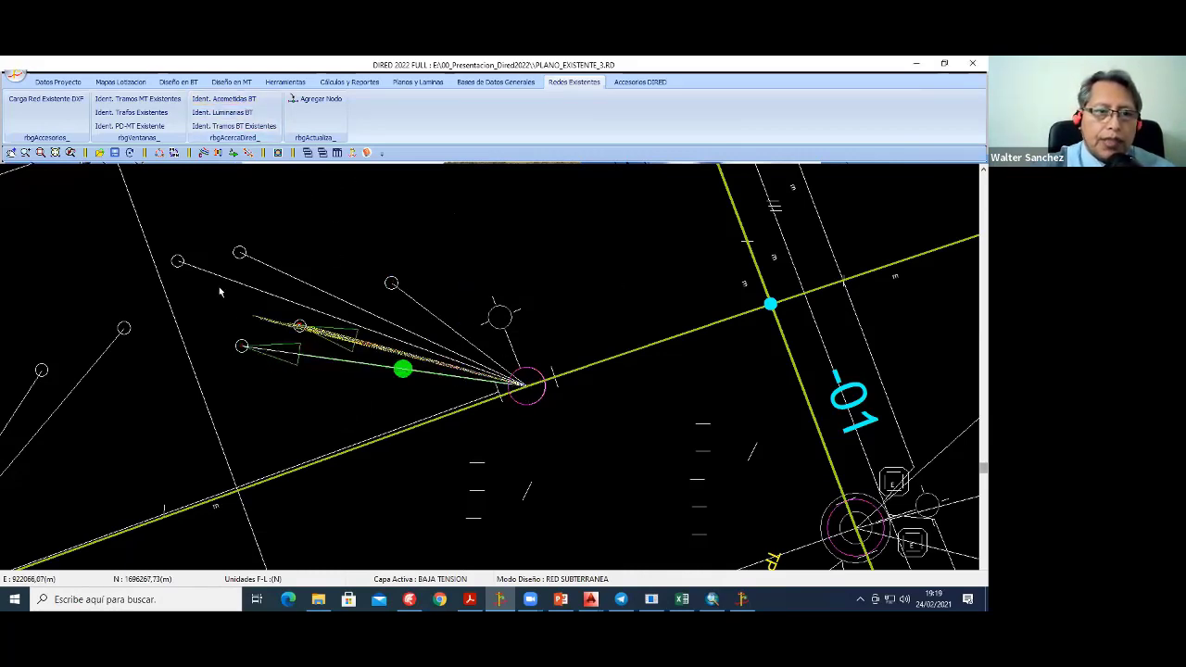
pyautogui.press('Return')
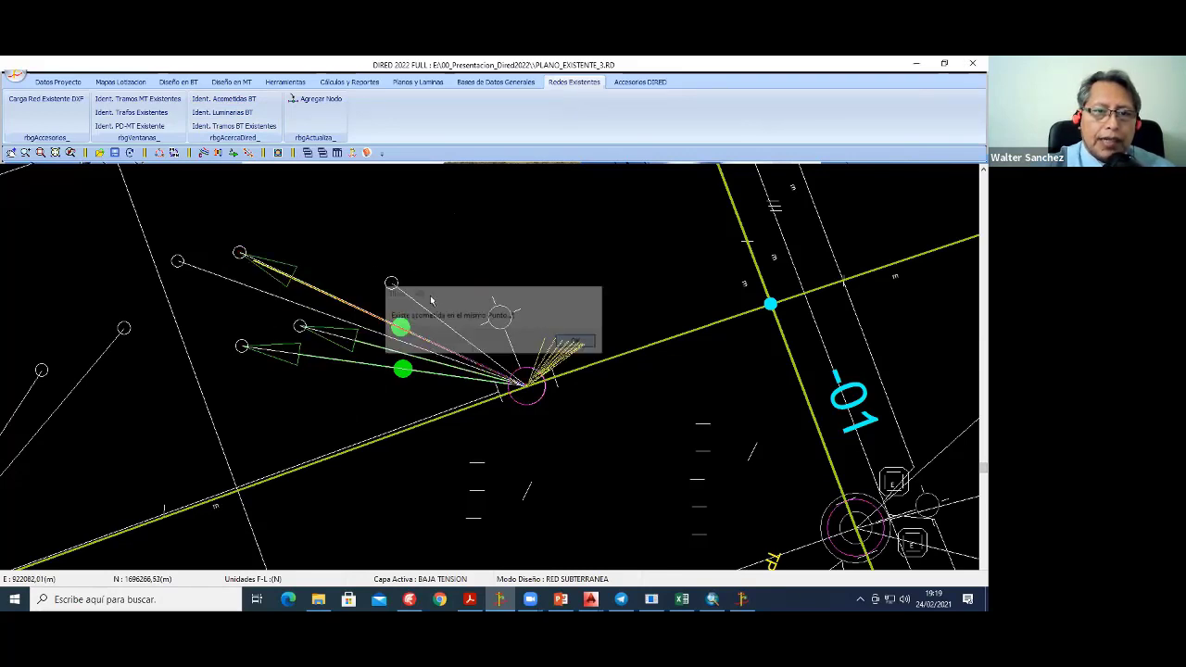
pyautogui.rightClick(286, 233)
pyautogui.press('Escape')
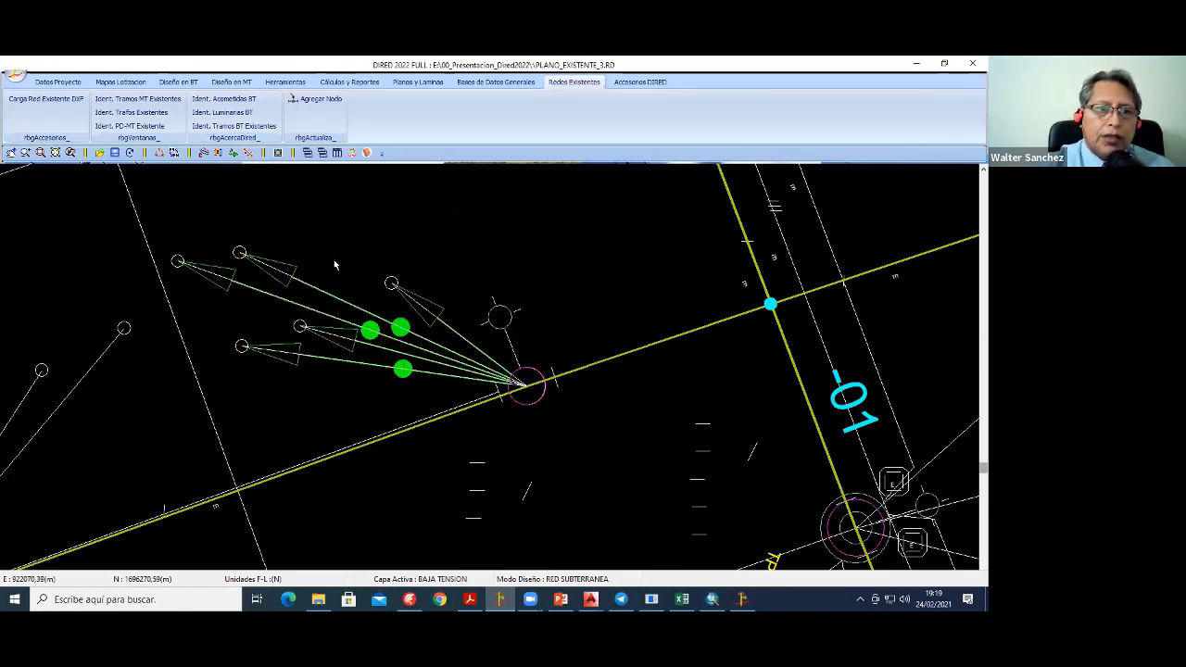
# Step: Trace service drops from the second pole to its two customer loads, then choose Cerrar
pyautogui.scroll(3, 259, 238)
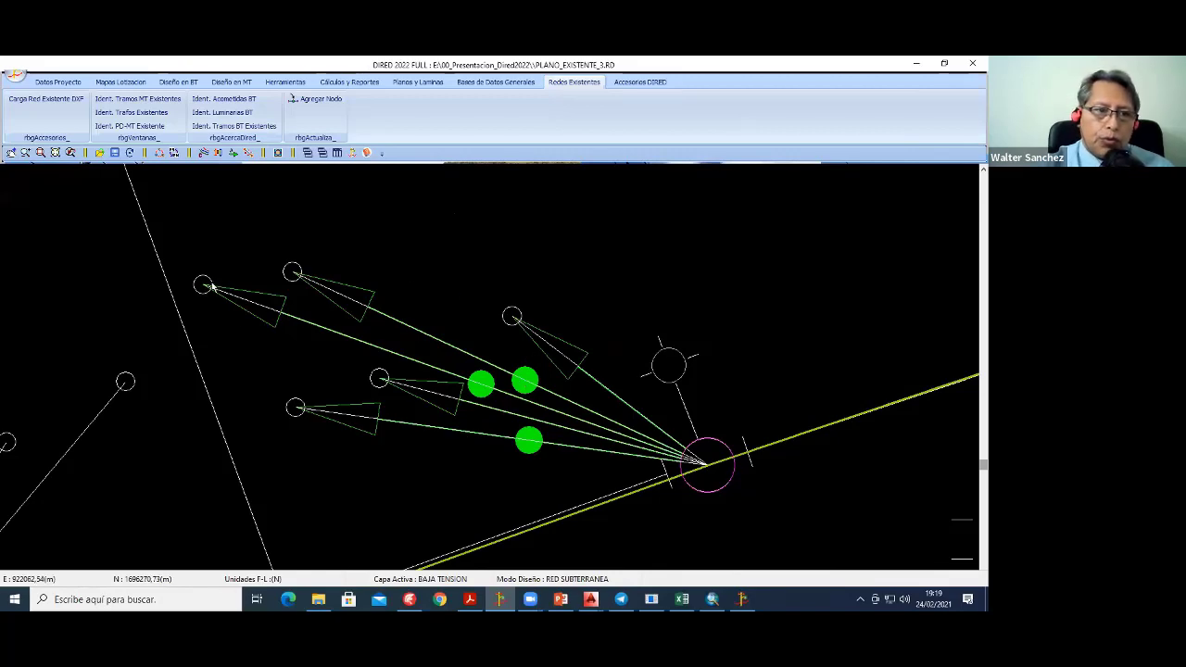
pyautogui.scroll(-1, 497, 344)
pyautogui.scroll(-1, 491, 338)
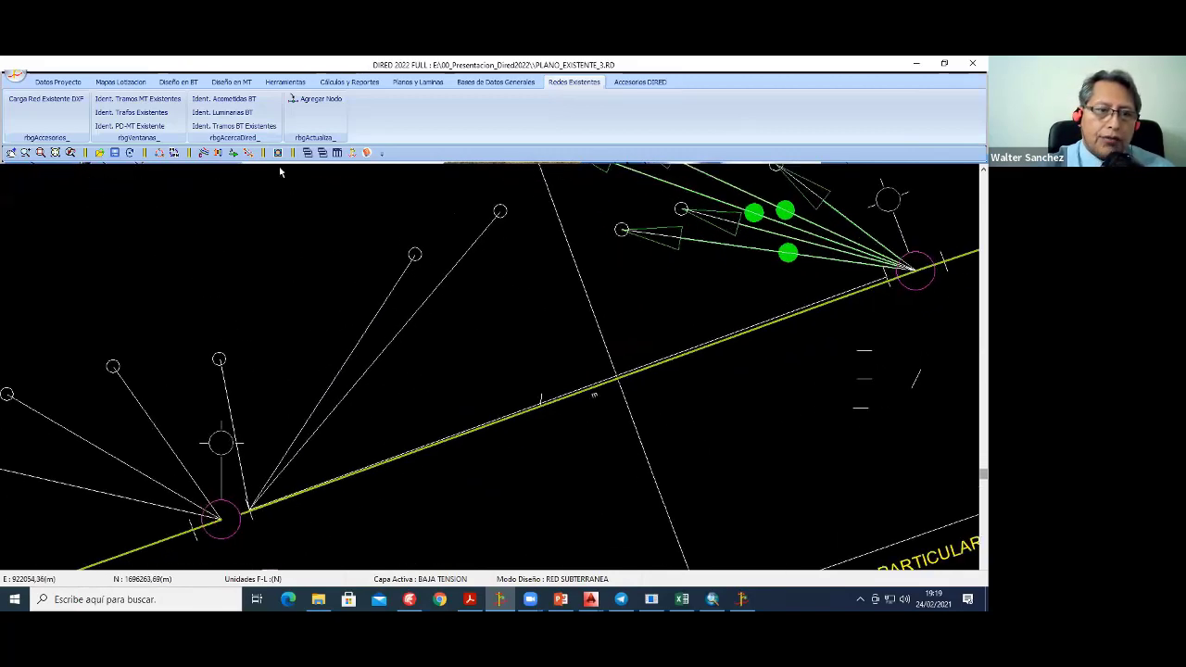
pyautogui.click(219, 519)
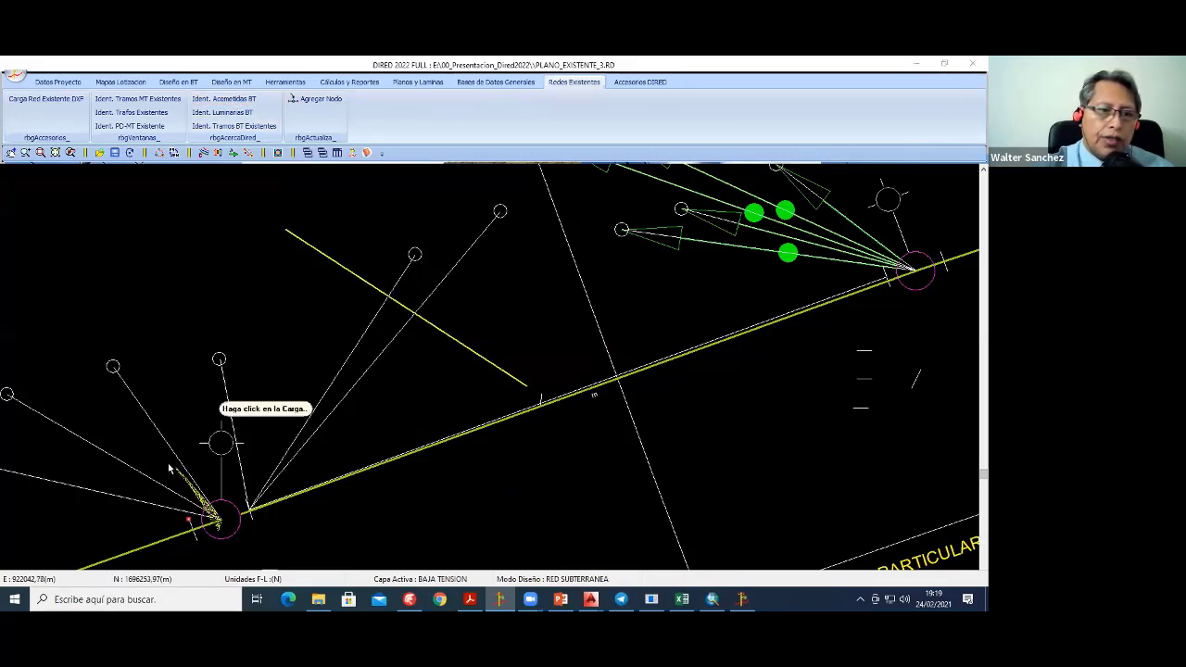
pyautogui.moveTo(107, 420); pyautogui.dragTo(387, 414, button='middle')
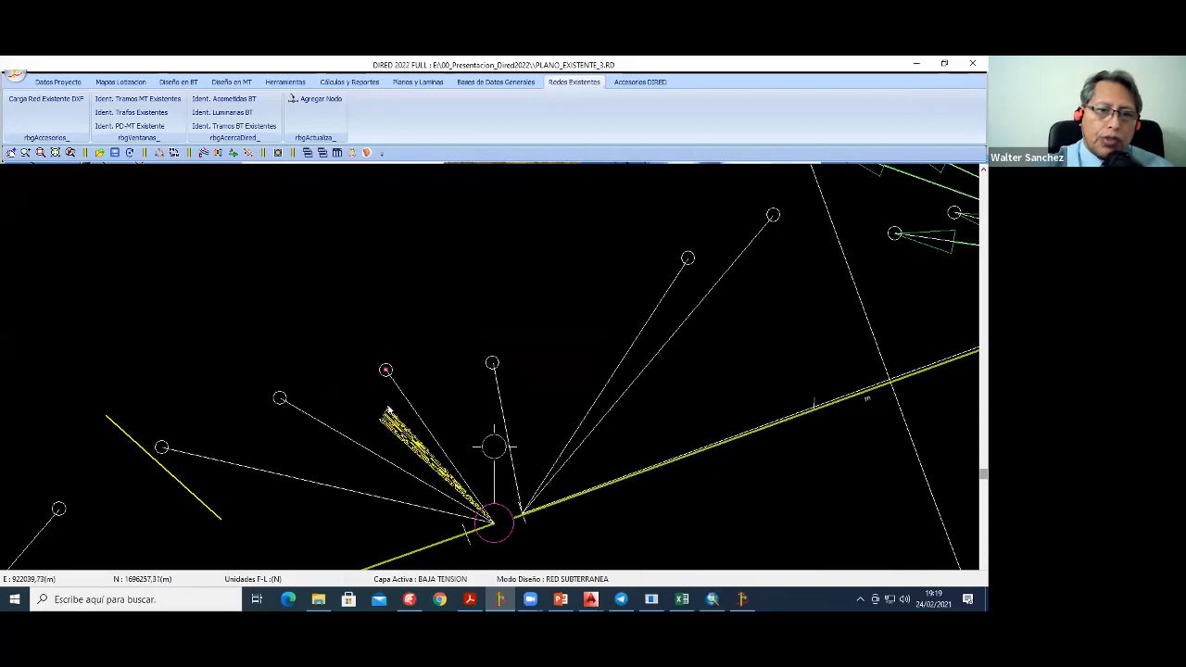
pyautogui.click(387, 409)
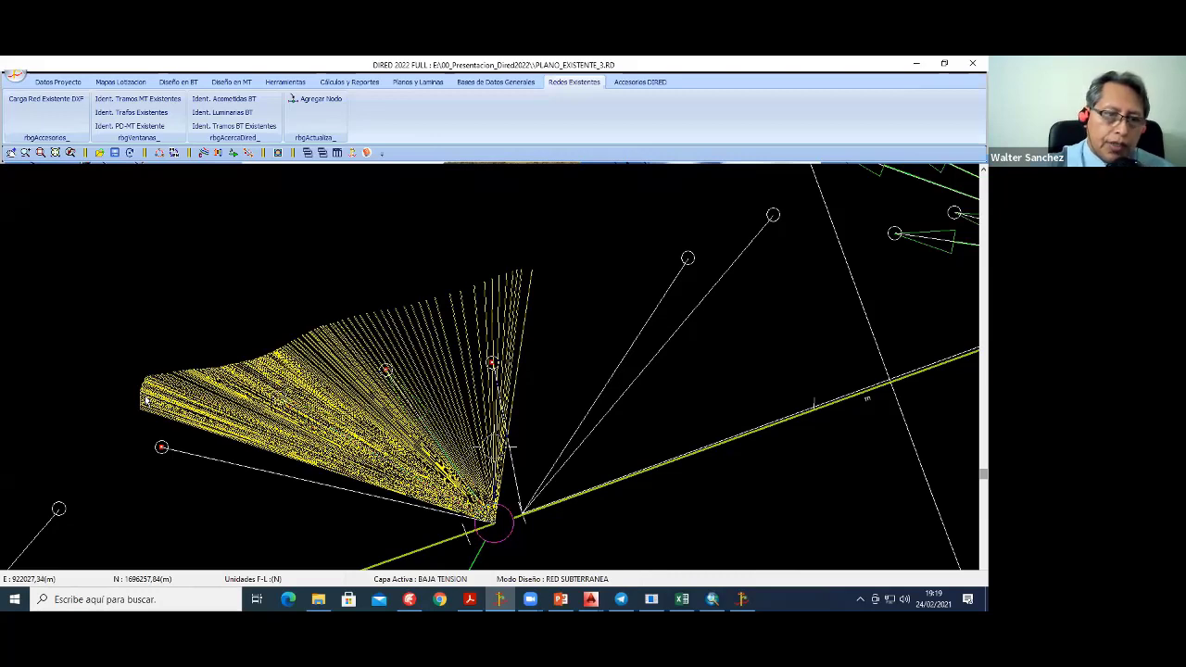
pyautogui.click(147, 400)
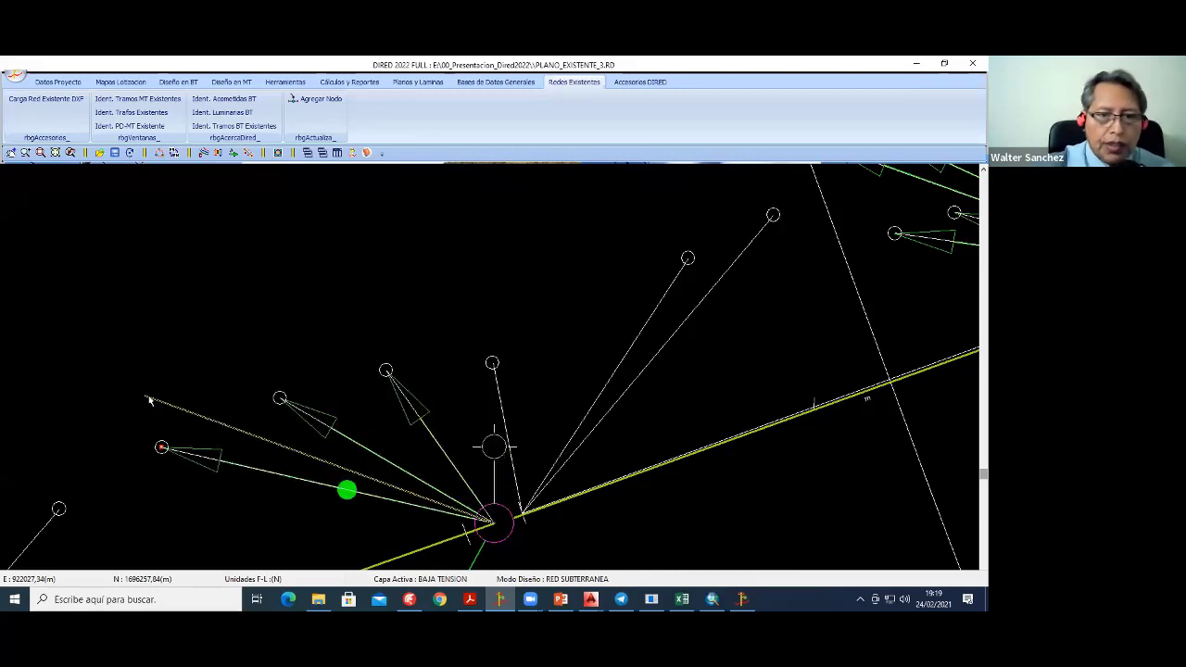
pyautogui.rightClick(322, 278)
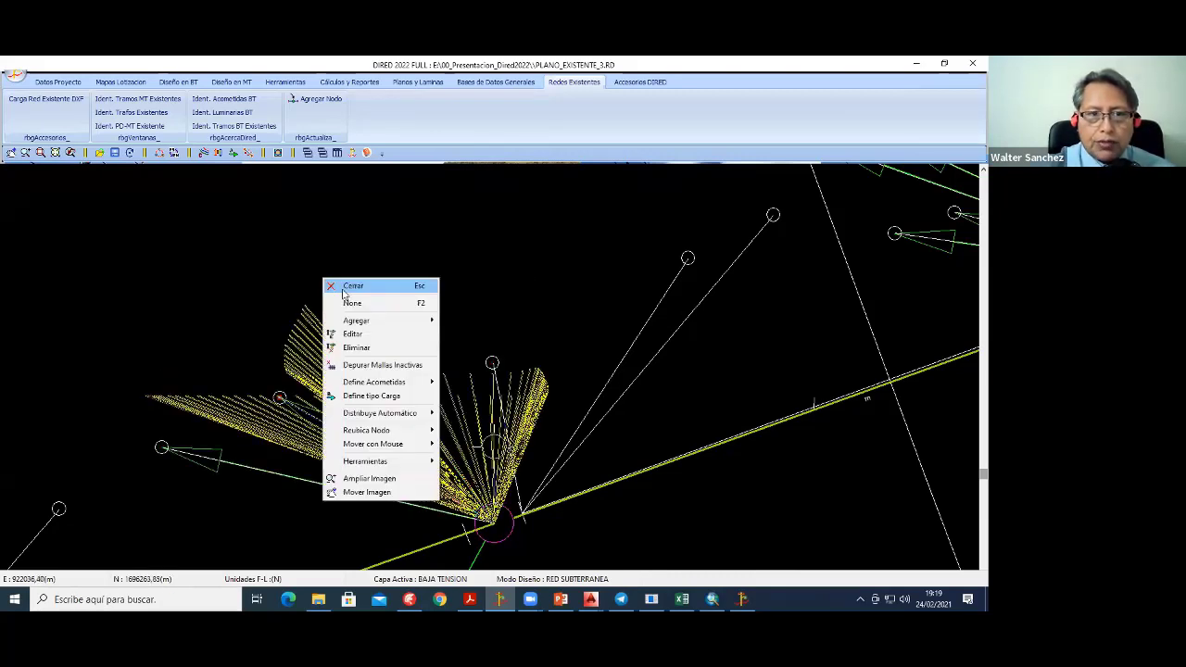
pyautogui.click(344, 287)
pyautogui.moveTo(481, 398); pyautogui.dragTo(383, 458, button='middle')
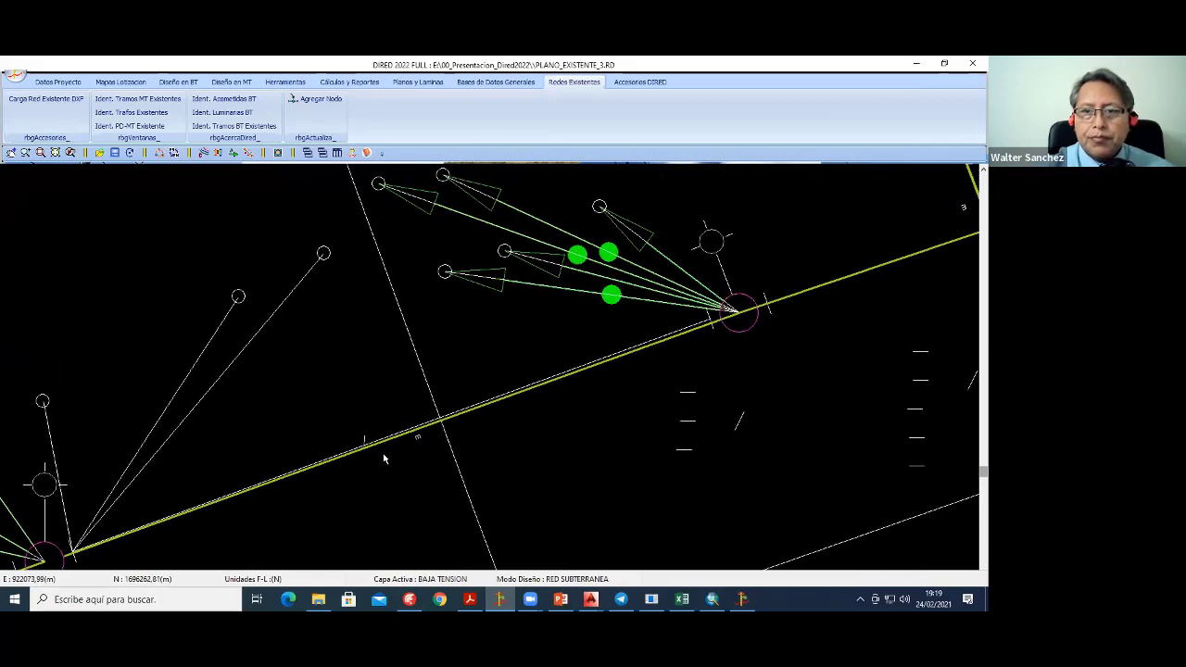
pyautogui.scroll(2, 505, 417)
pyautogui.scroll(2, 515, 409)
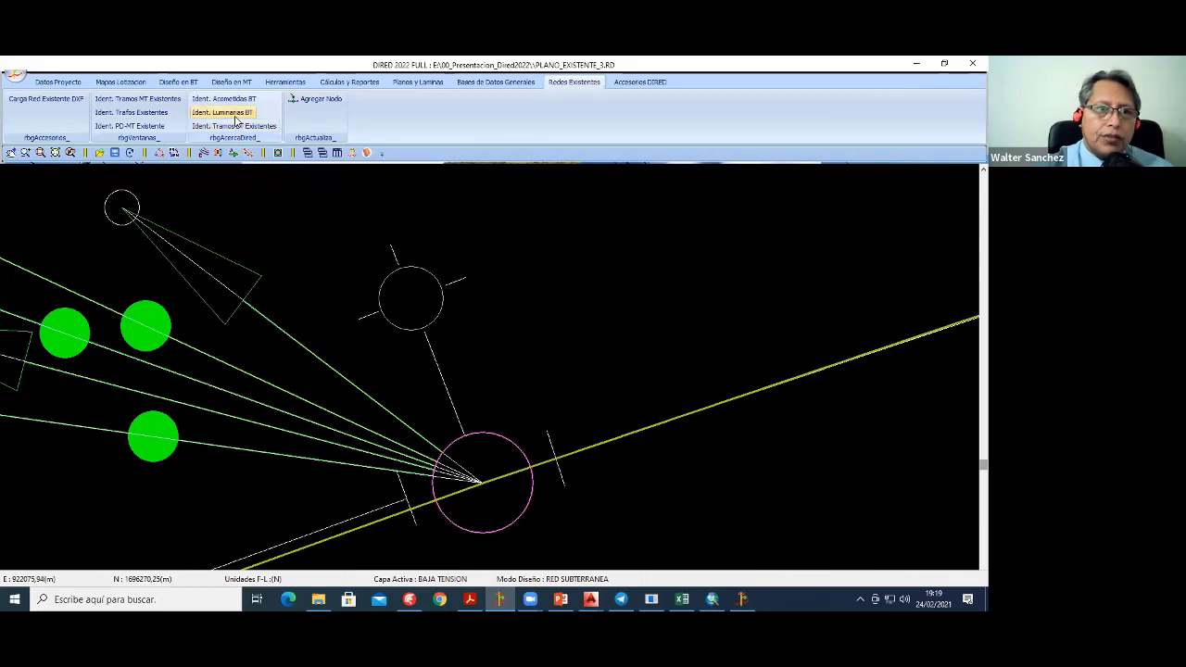
# Step: Identify the luminaire attached to the current pole and end the identification
pyautogui.click(489, 497)
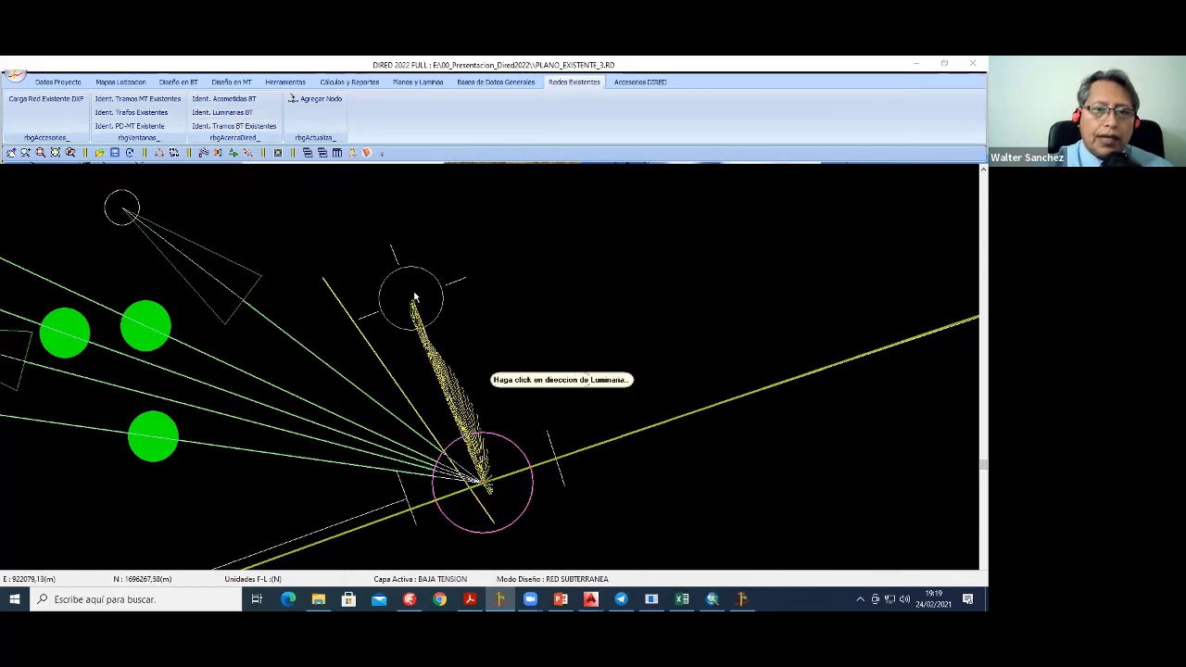
pyautogui.scroll(-2, 556, 322)
pyautogui.rightClick(555, 318)
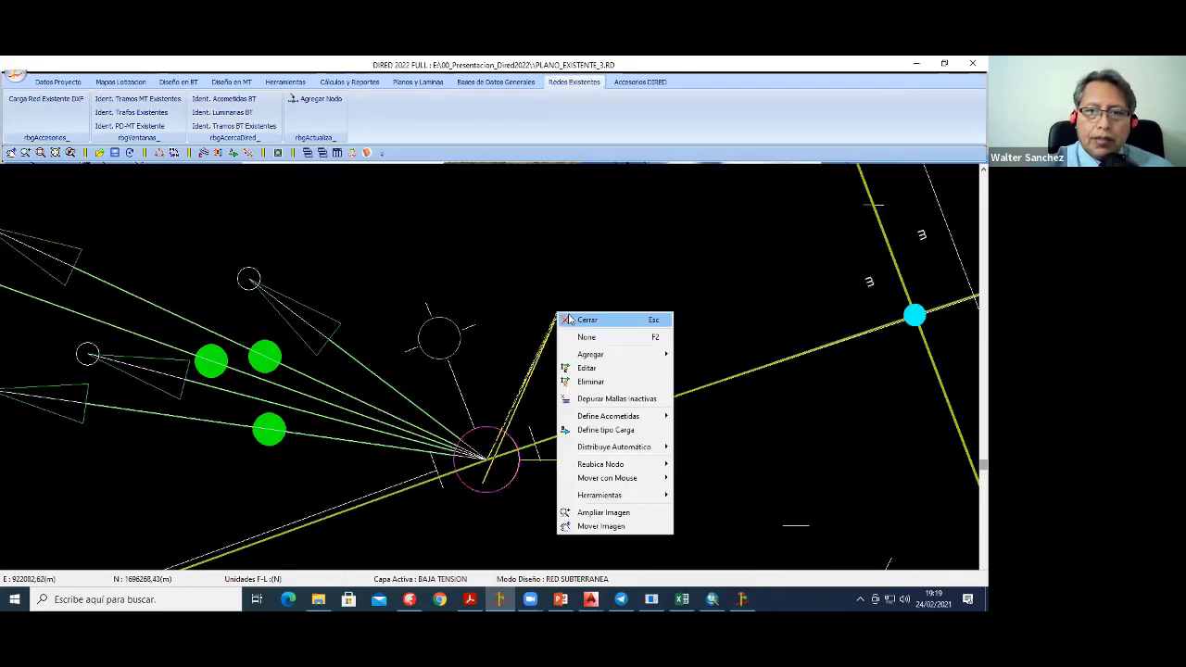
pyautogui.click(565, 321)
# Step: Add the luminaire symbol beside another pole in the network
pyautogui.scroll(-3, 524, 428)
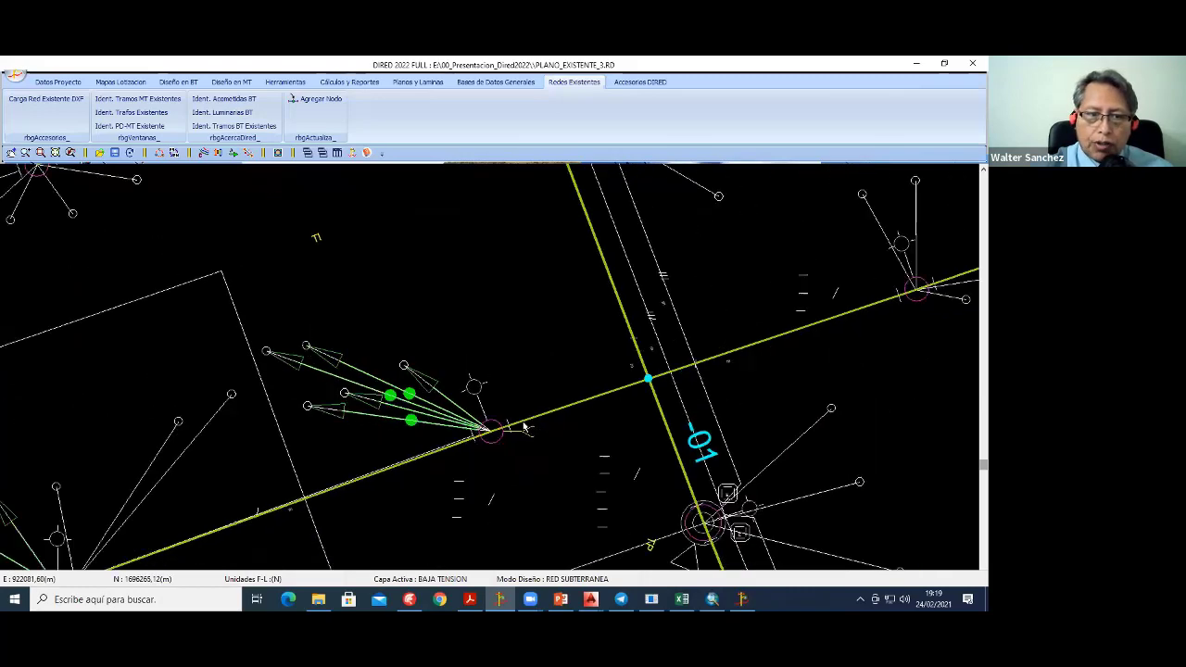
pyautogui.scroll(1, 379, 359)
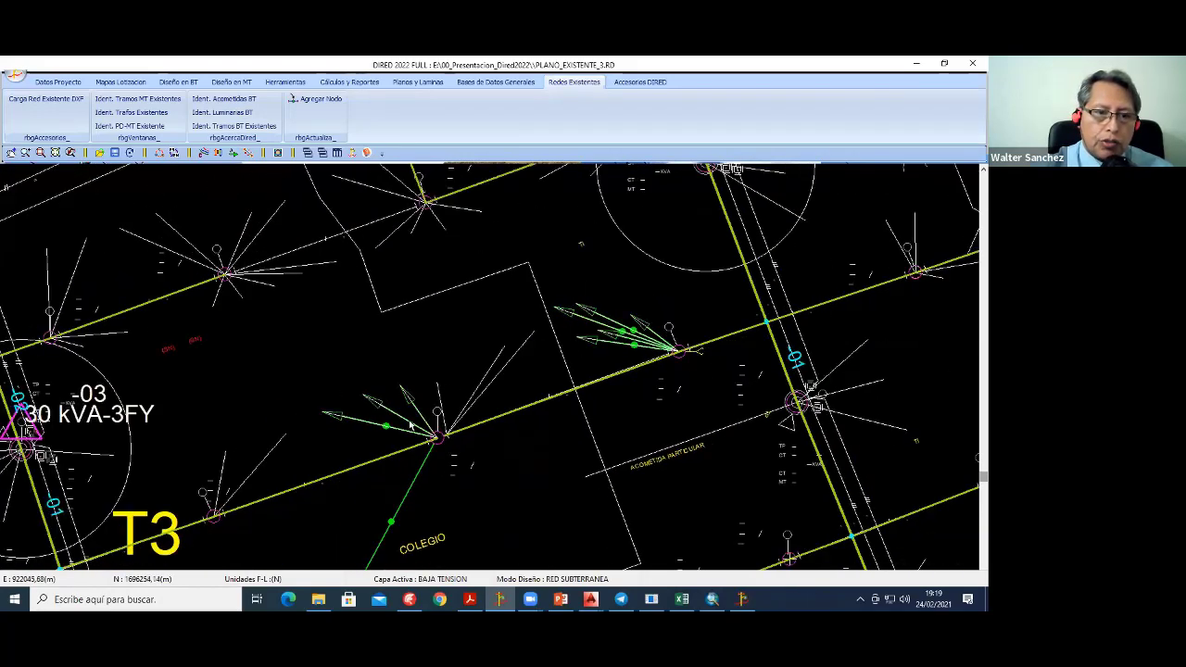
pyautogui.scroll(1, 519, 338)
pyautogui.scroll(1, 485, 378)
pyautogui.scroll(1, 422, 370)
pyautogui.scroll(1, 422, 369)
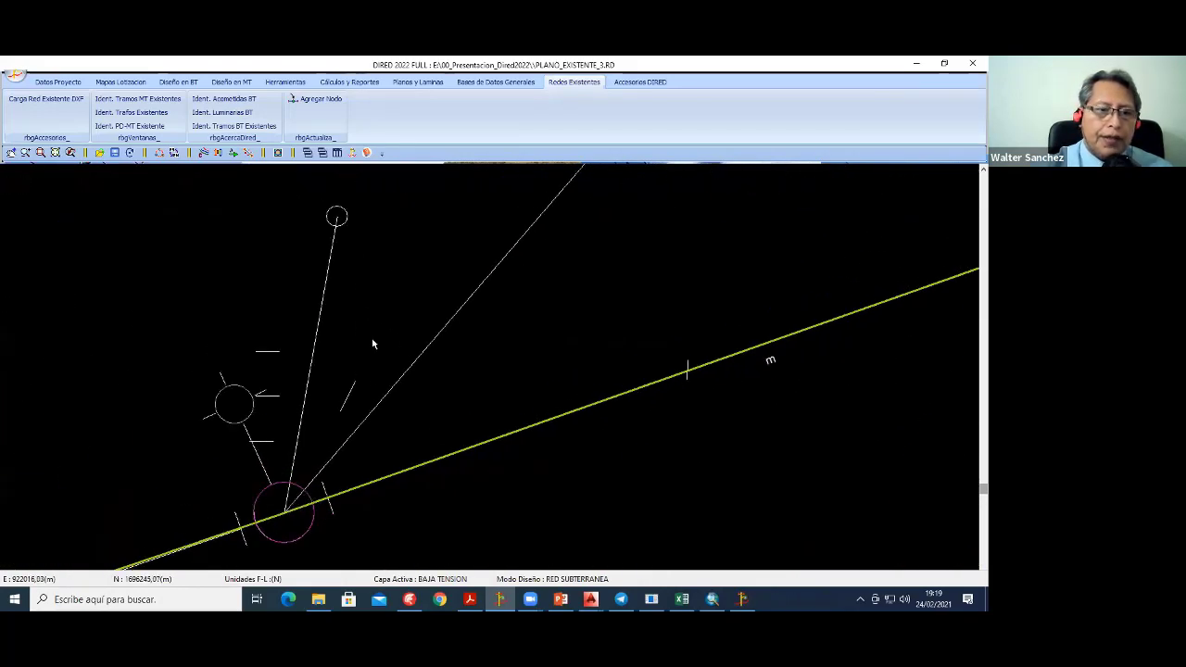
pyautogui.scroll(-1, 370, 339)
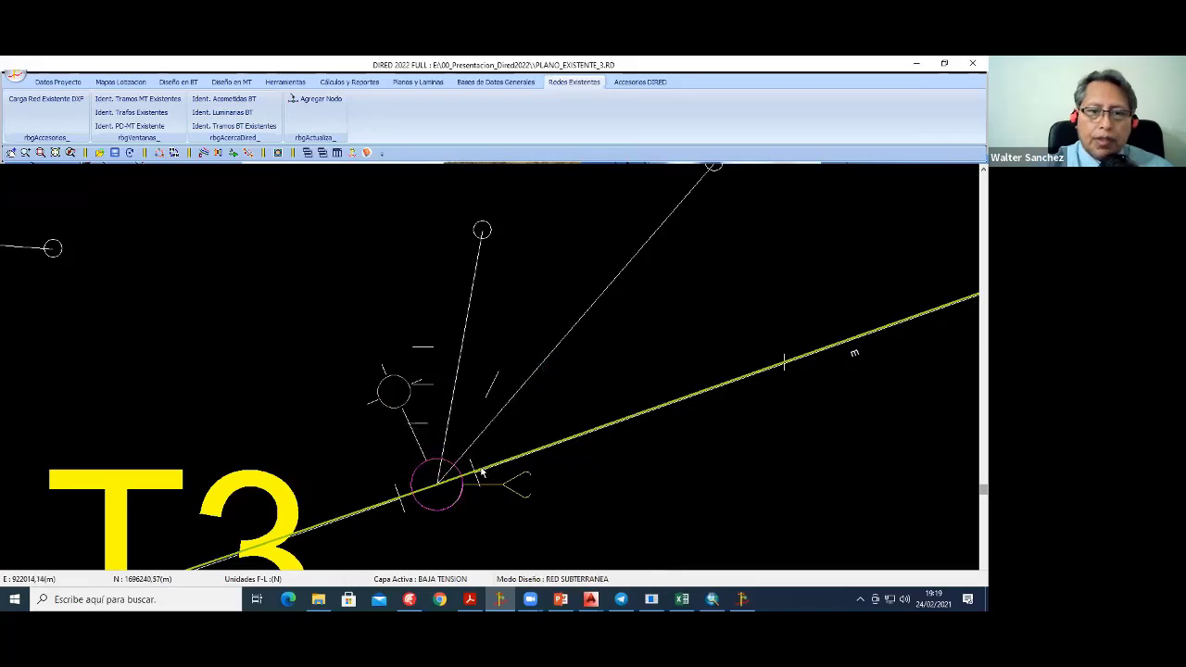
pyautogui.scroll(1, 376, 393)
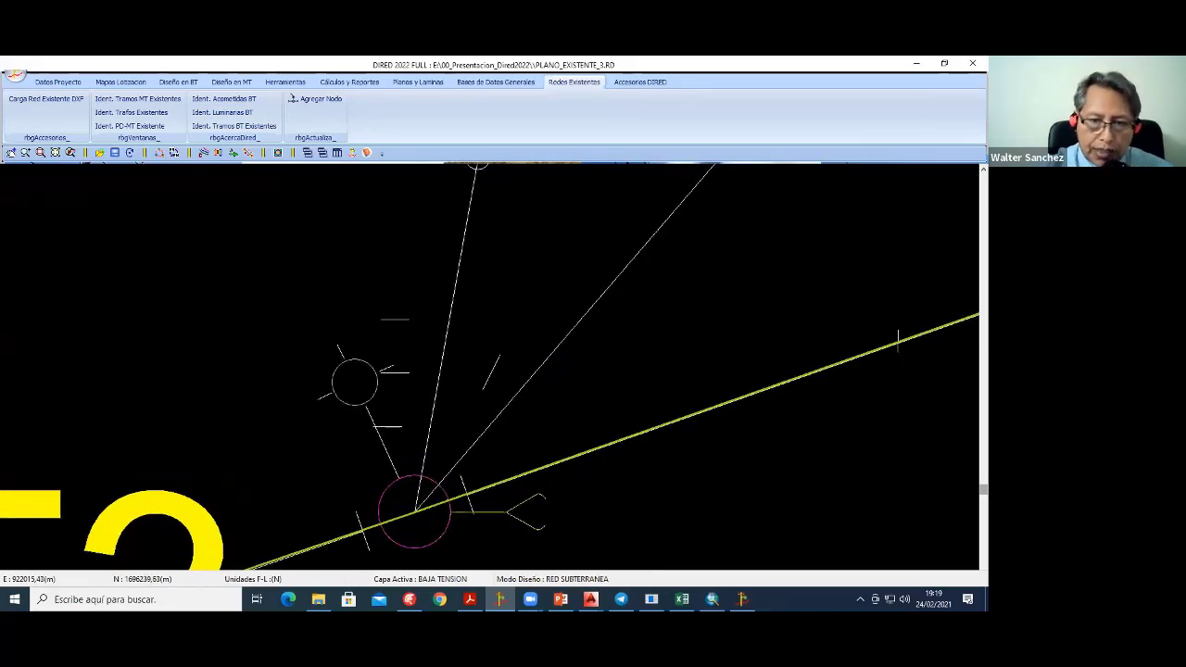
pyautogui.scroll(-2, 575, 471)
pyautogui.moveTo(633, 368); pyautogui.dragTo(395, 433, button='middle')
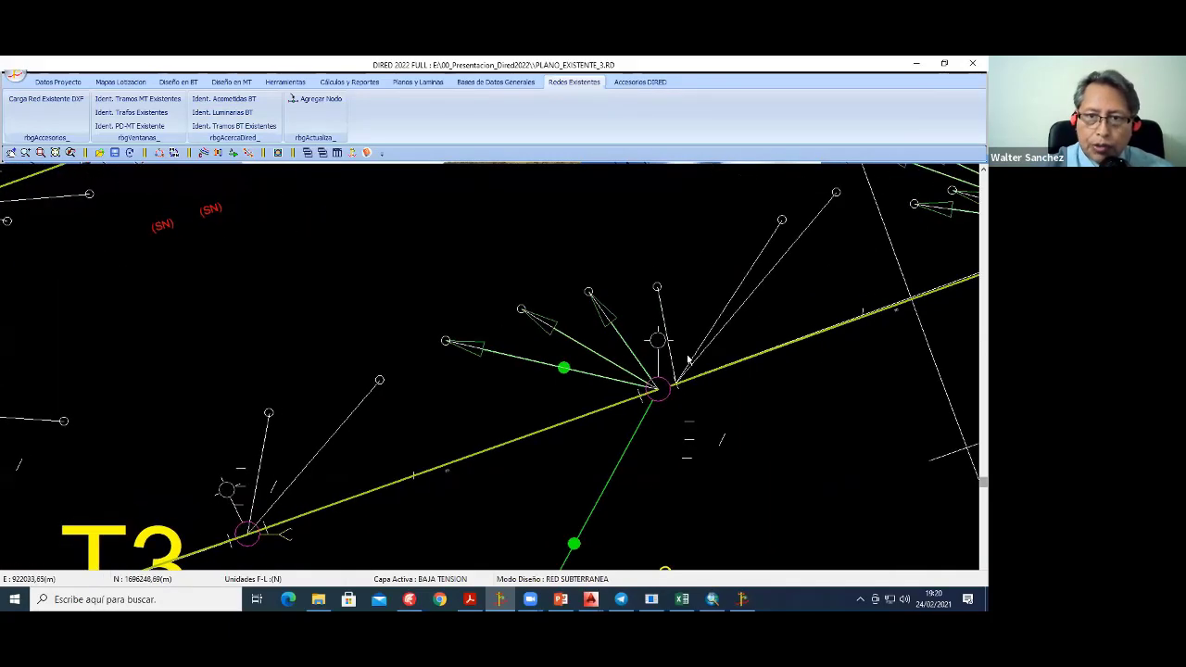
pyautogui.scroll(2, 395, 434)
pyautogui.moveTo(317, 443); pyautogui.dragTo(364, 362, button='middle')
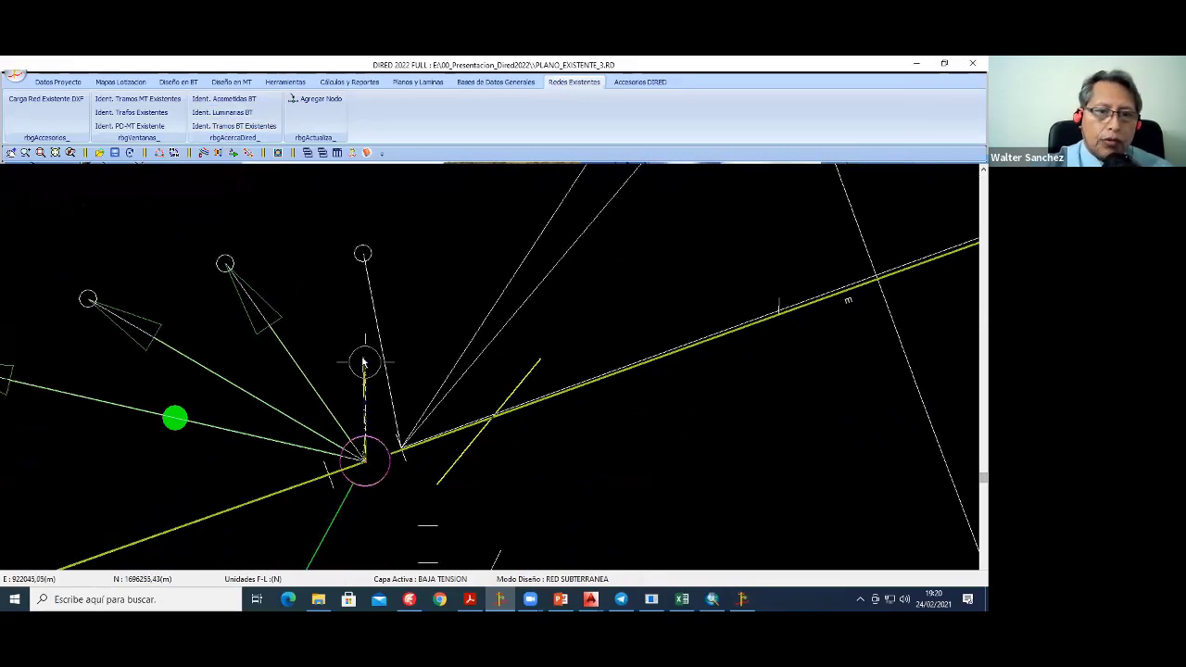
pyautogui.rightClick(435, 314)
pyautogui.click(437, 478)
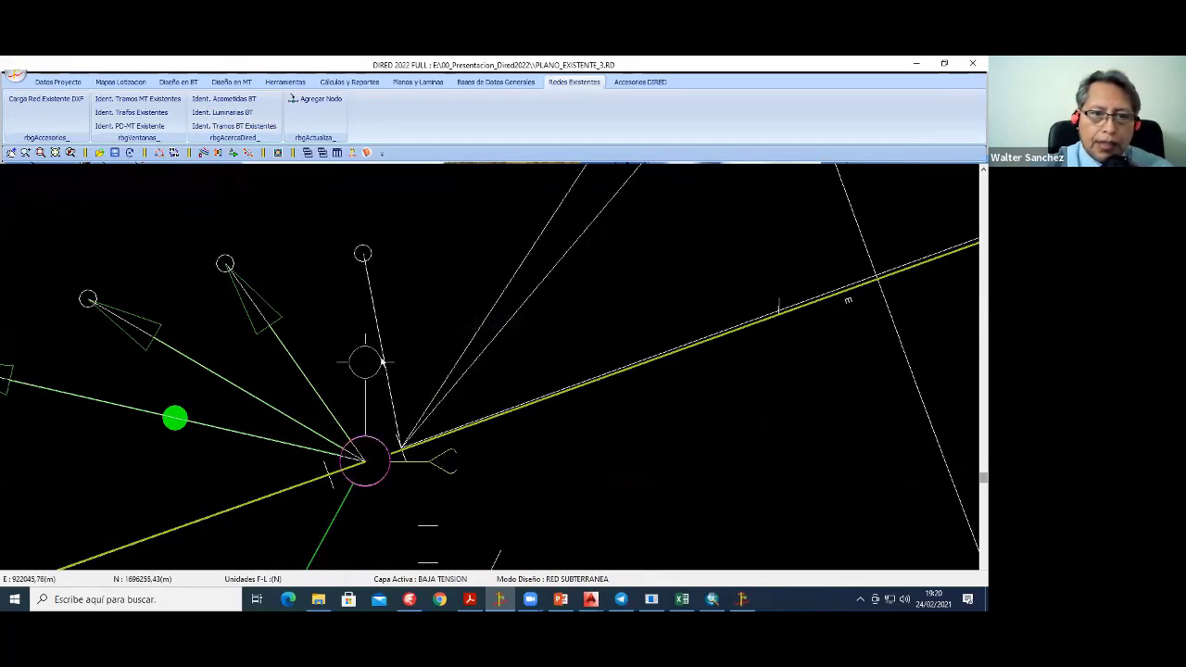
# Step: Place an existing street light with Ident. Luminarias BT at the pink-circled node near ACOMETIDA PARTICULAR
pyautogui.scroll(2, 382, 362)
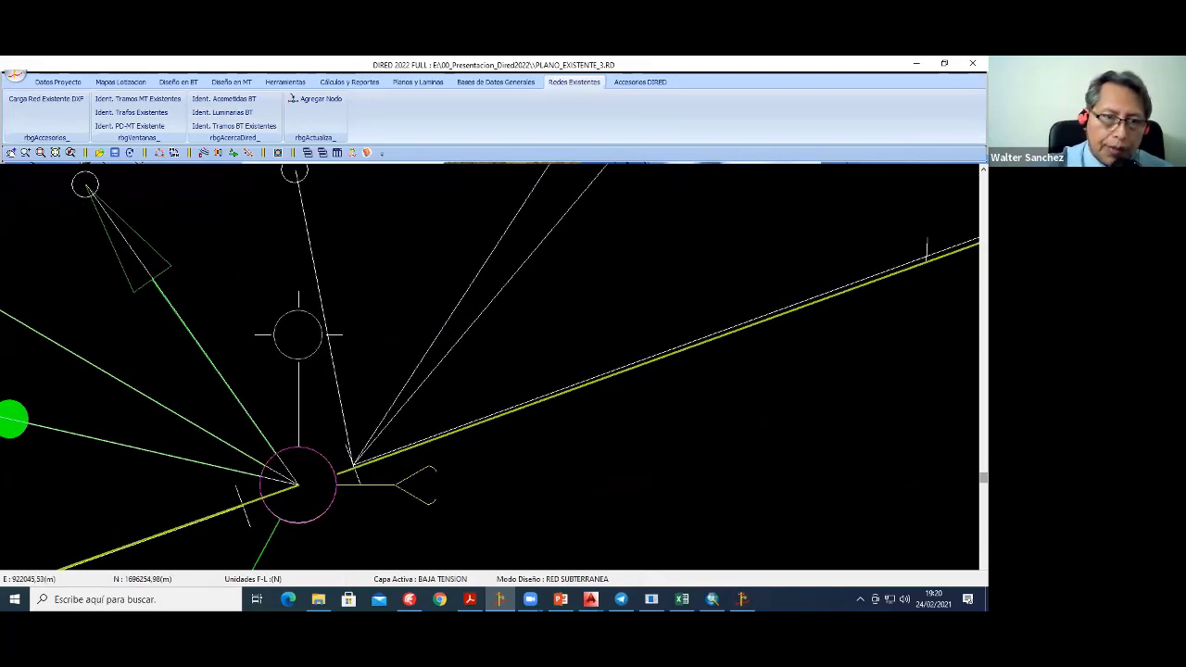
pyautogui.scroll(1, 276, 352)
pyautogui.scroll(1, 317, 369)
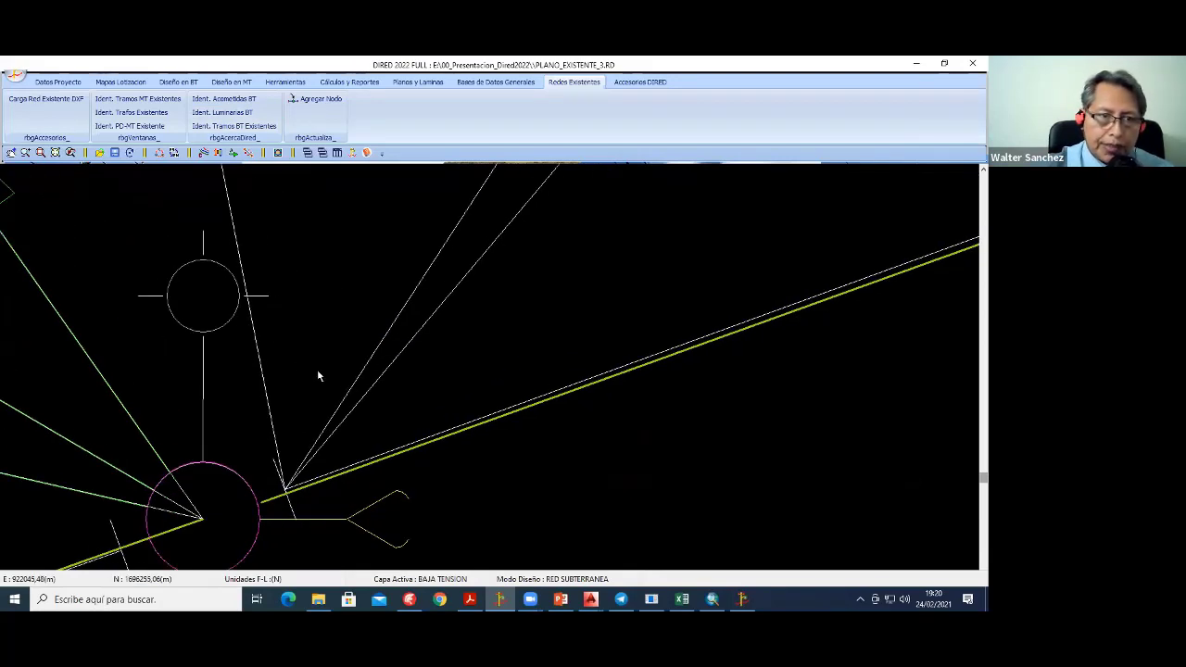
pyautogui.scroll(1, 370, 382)
pyautogui.scroll(1, 383, 380)
pyautogui.scroll(1, 381, 365)
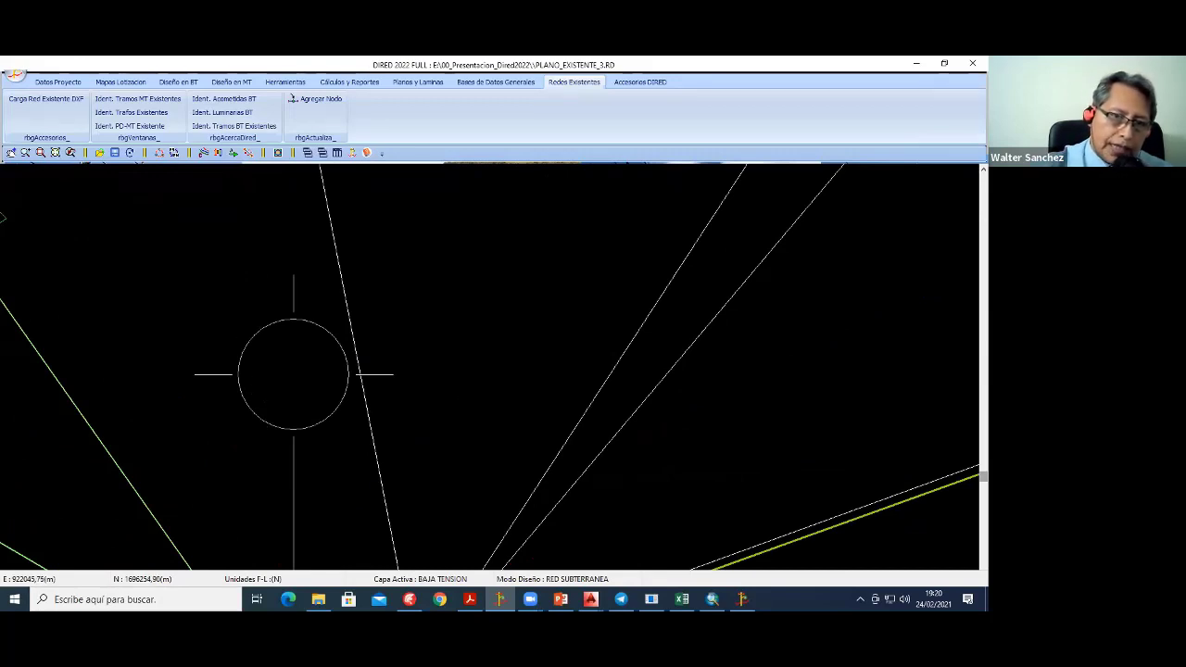
pyautogui.scroll(-1, 301, 368)
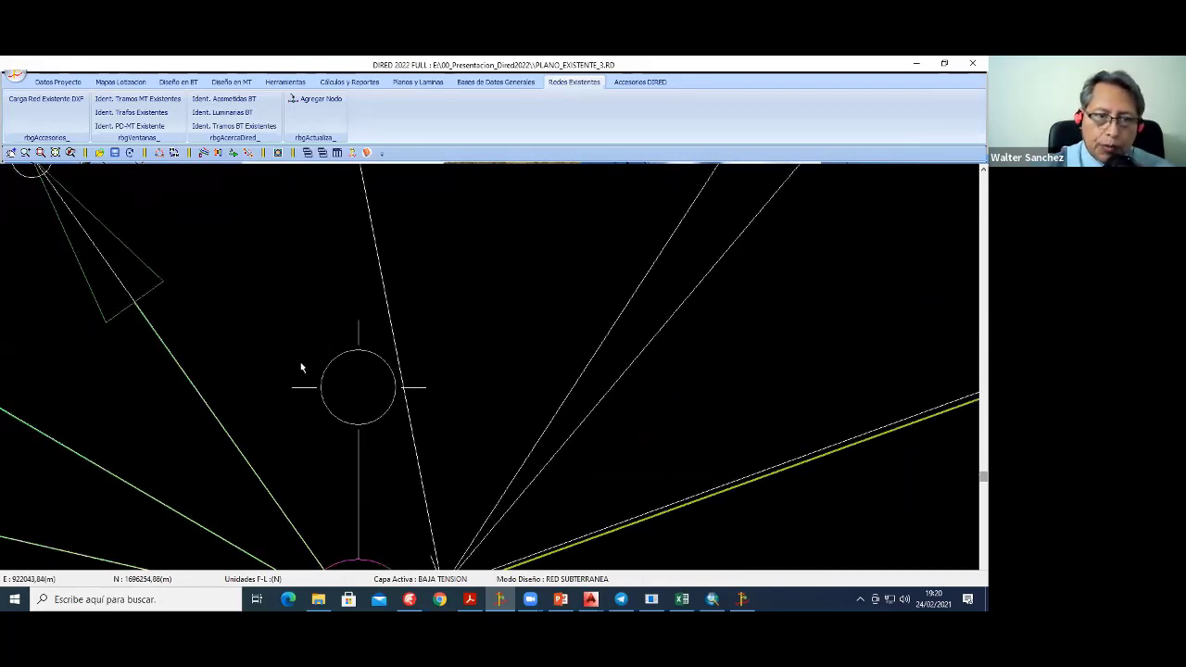
pyautogui.scroll(-1, 316, 405)
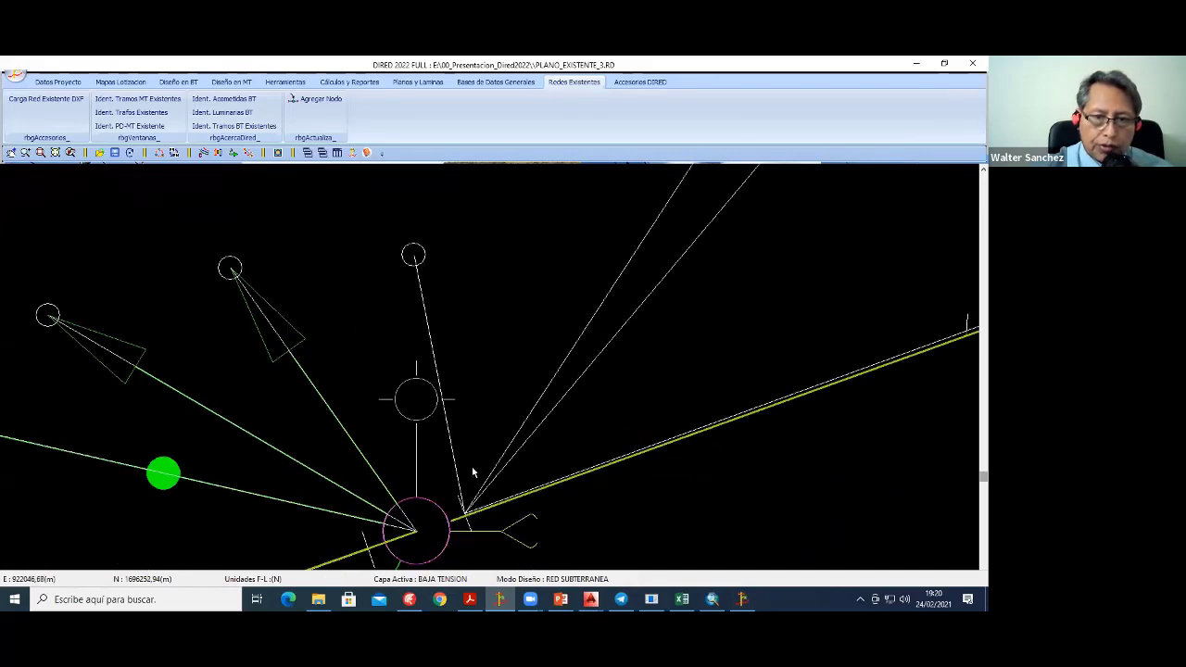
pyautogui.scroll(-1, 472, 472)
pyautogui.moveTo(570, 501); pyautogui.dragTo(357, 454, button='middle')
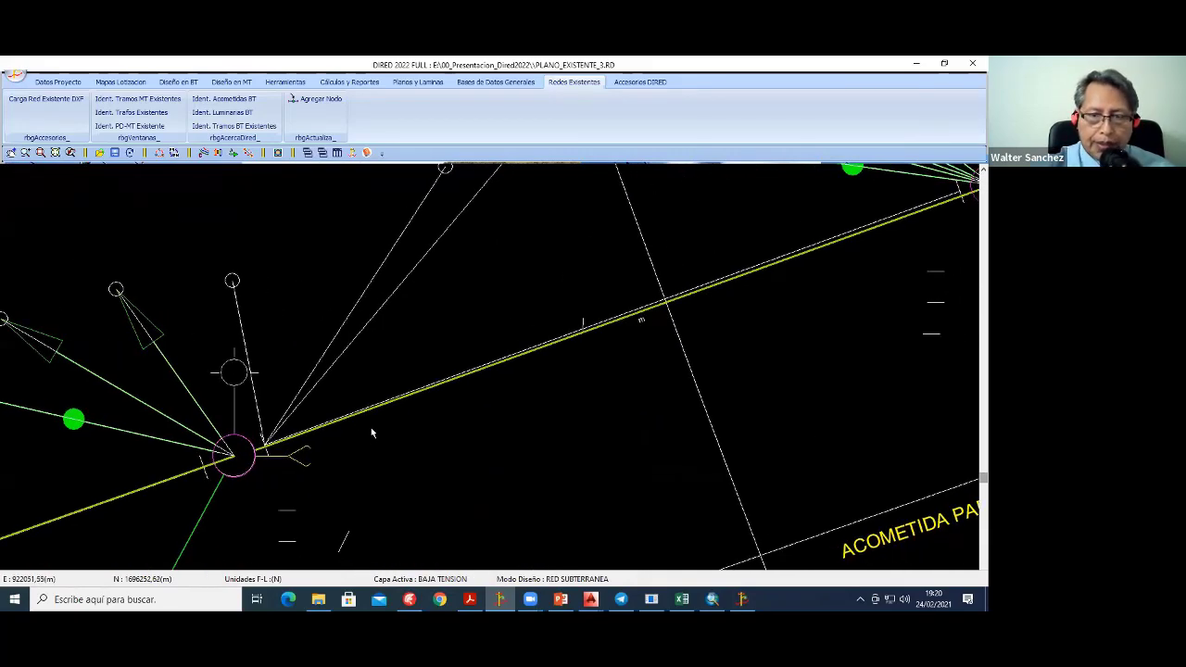
pyautogui.scroll(-1, 370, 427)
pyautogui.scroll(2, 337, 472)
pyautogui.scroll(1, 304, 402)
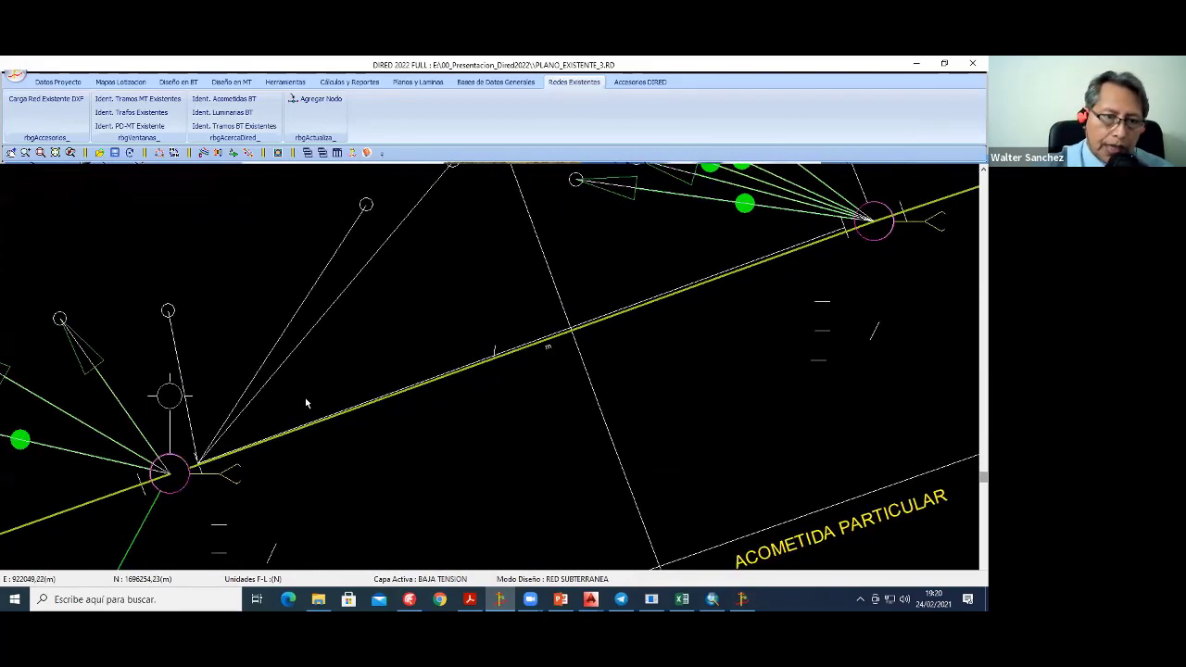
pyautogui.scroll(1, 257, 463)
pyautogui.moveTo(256, 463); pyautogui.dragTo(400, 446, button='middle')
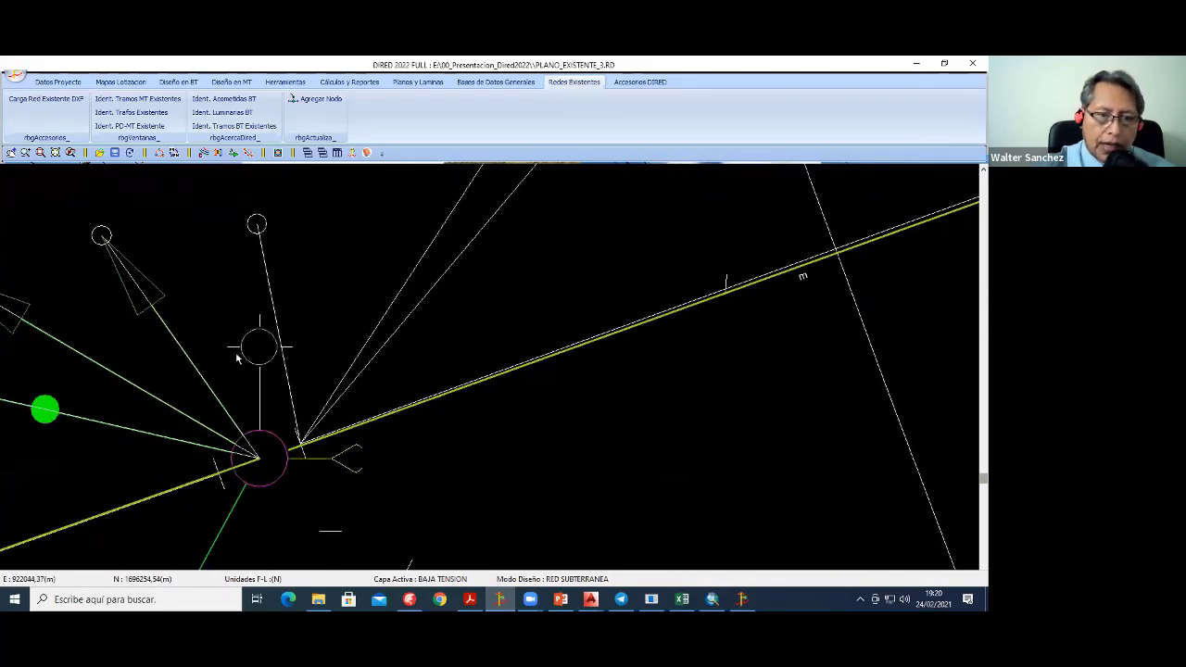
pyautogui.scroll(-2, 308, 375)
pyautogui.scroll(2, 405, 339)
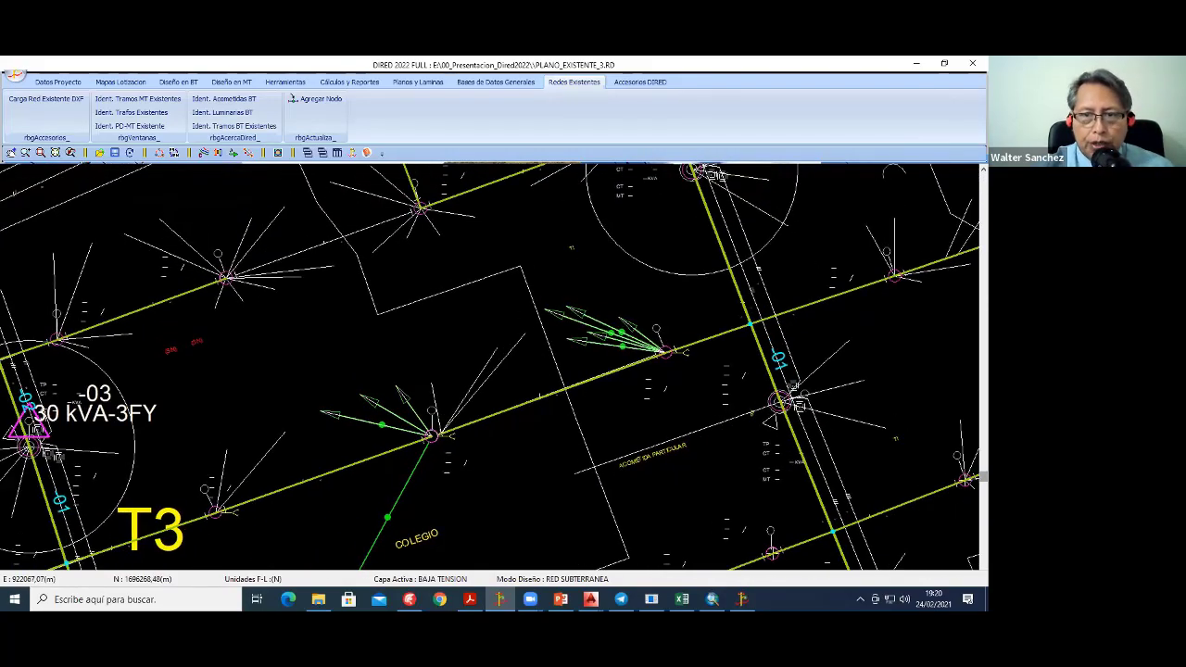
pyautogui.scroll(1, 451, 369)
pyautogui.scroll(-1, 452, 368)
pyautogui.scroll(2, 407, 362)
pyautogui.scroll(1, 395, 352)
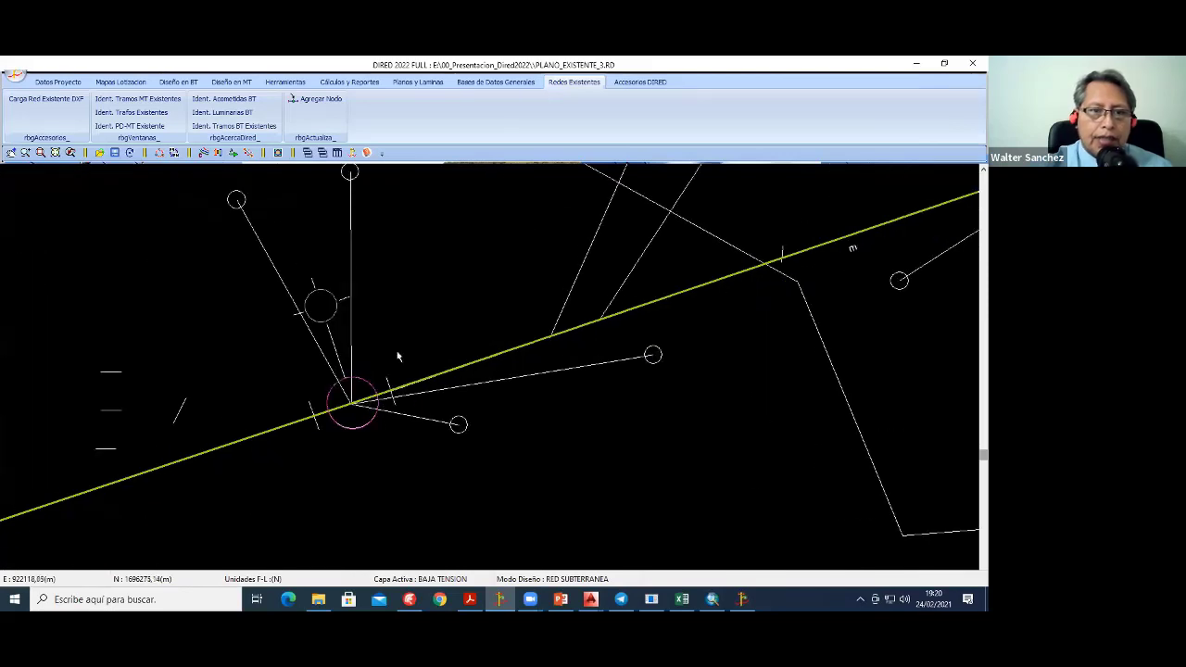
pyautogui.click(248, 115)
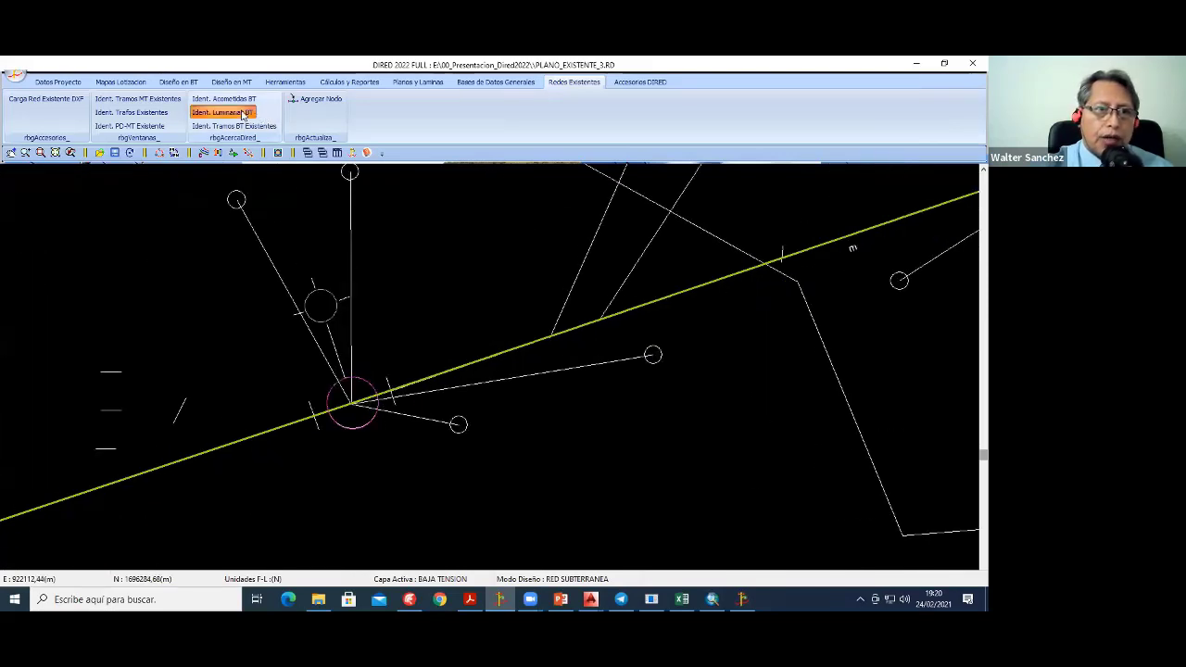
pyautogui.click(342, 413)
pyautogui.click(505, 322)
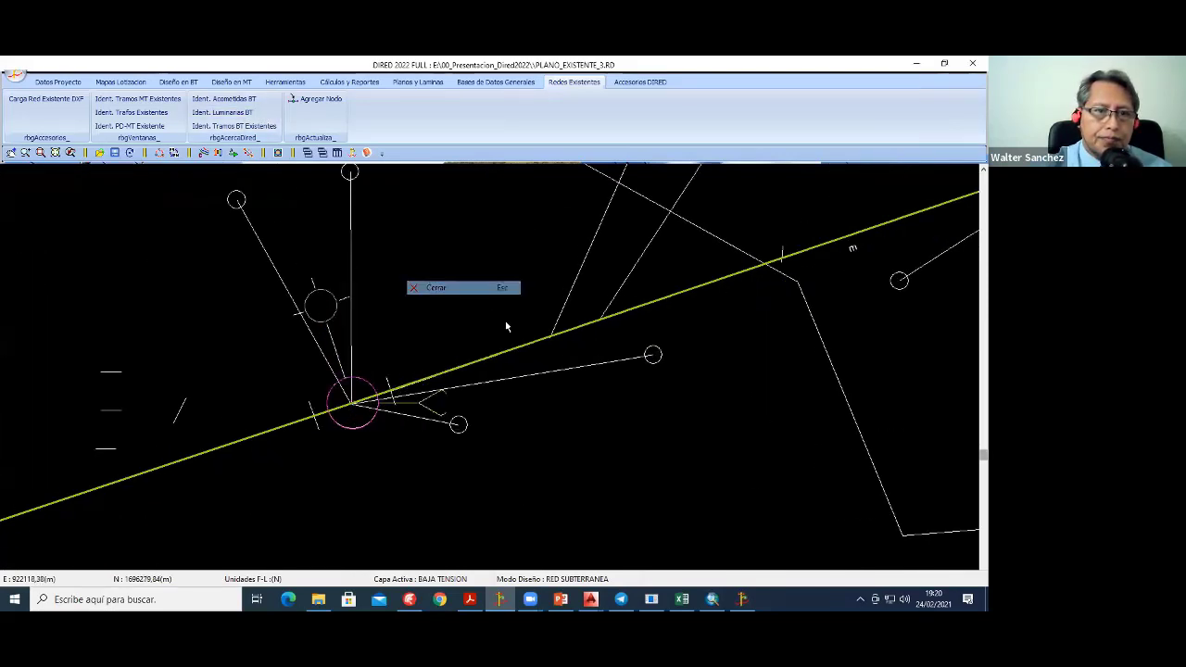
pyautogui.scroll(-1, 543, 396)
pyautogui.scroll(-1, 467, 384)
pyautogui.scroll(-1, 467, 383)
pyautogui.scroll(-1, 424, 377)
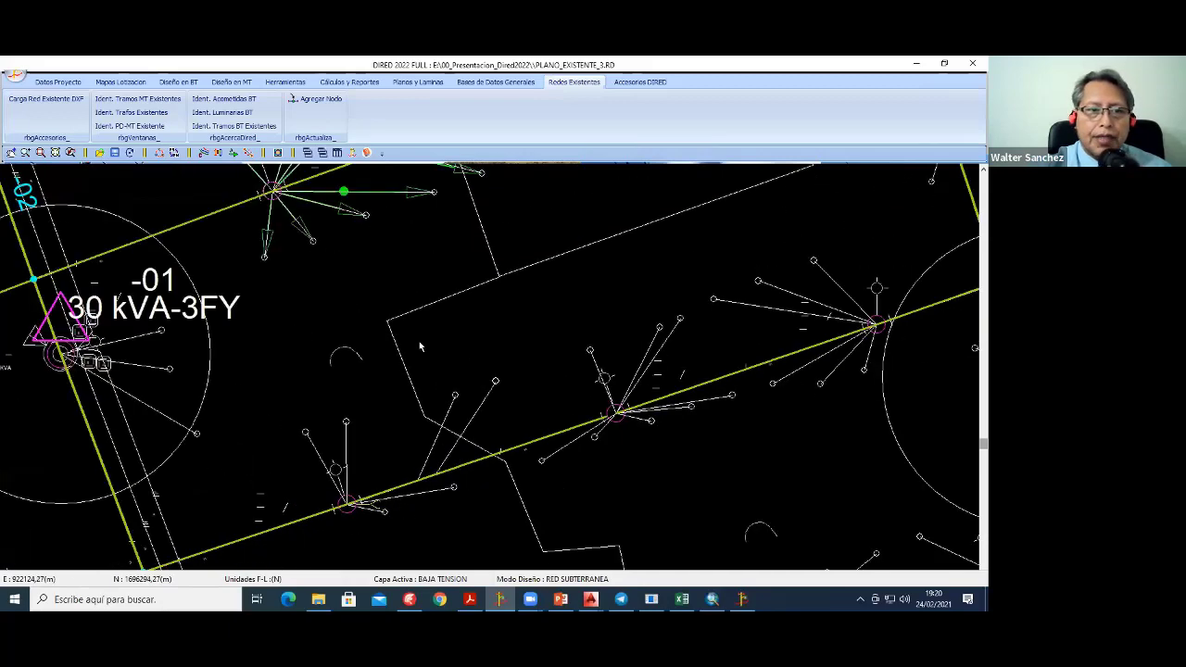
pyautogui.scroll(-1, 419, 341)
pyautogui.scroll(-1, 343, 333)
pyautogui.scroll(-1, 343, 334)
pyautogui.scroll(-1, 377, 315)
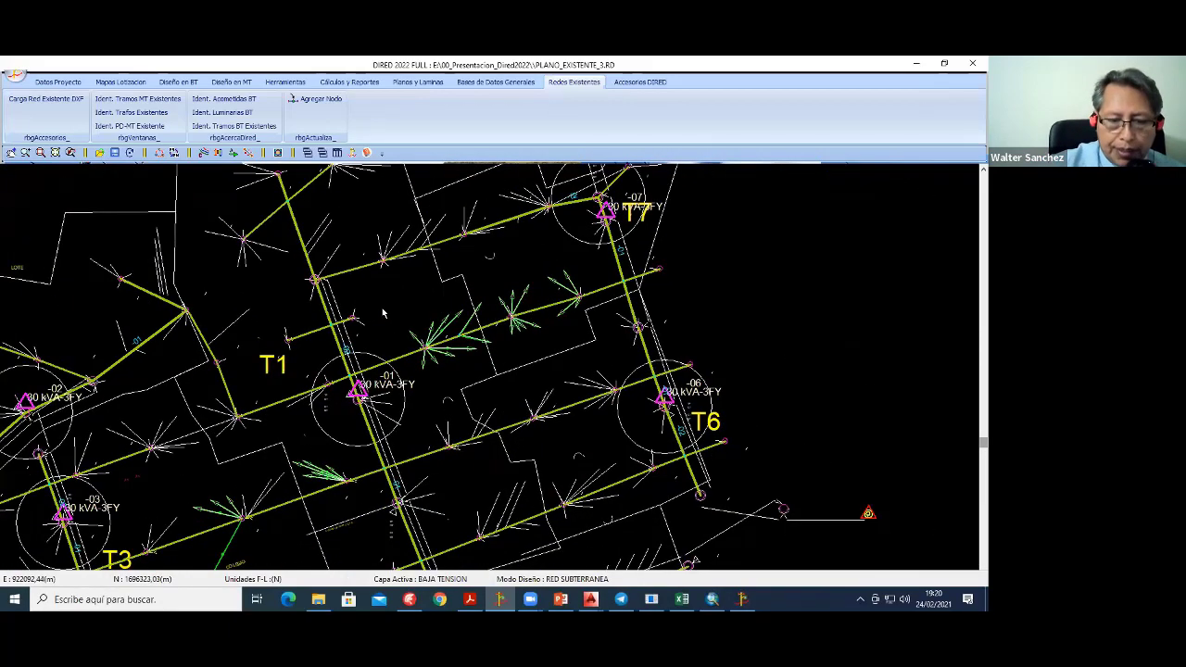
# Step: Open PobladoRural2_5.RDS, look it over, then close it with Cerrar Proyecto, answering the save prompt
pyautogui.click(15, 74)
pyautogui.click(46, 104)
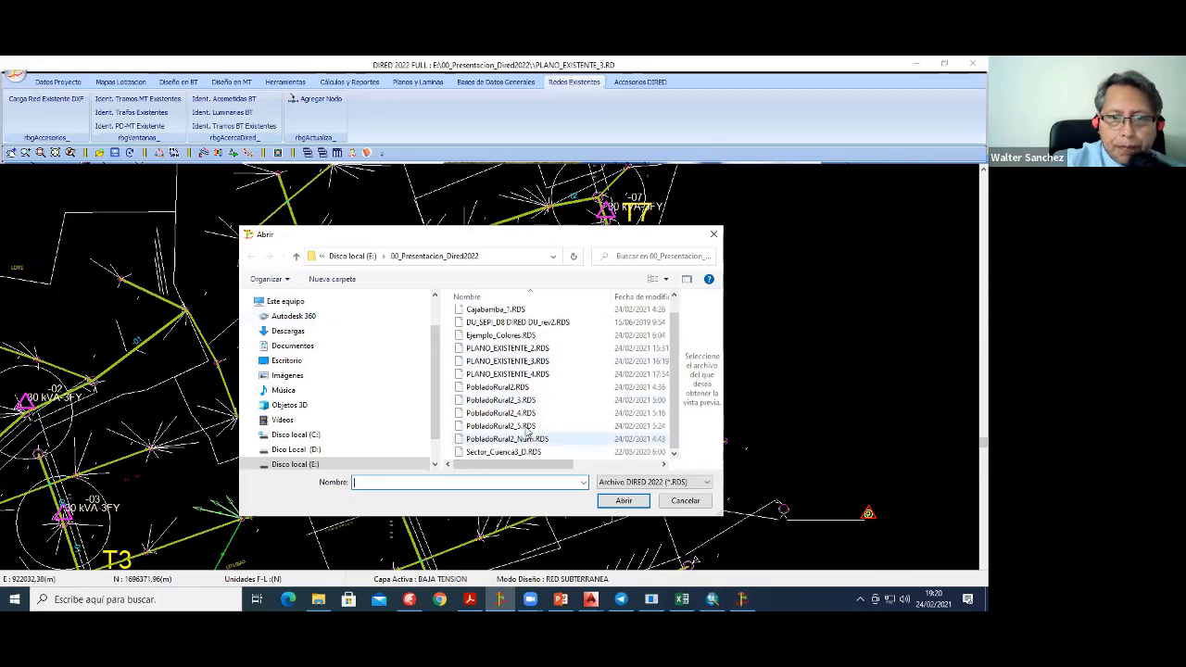
pyautogui.doubleClick(495, 426)
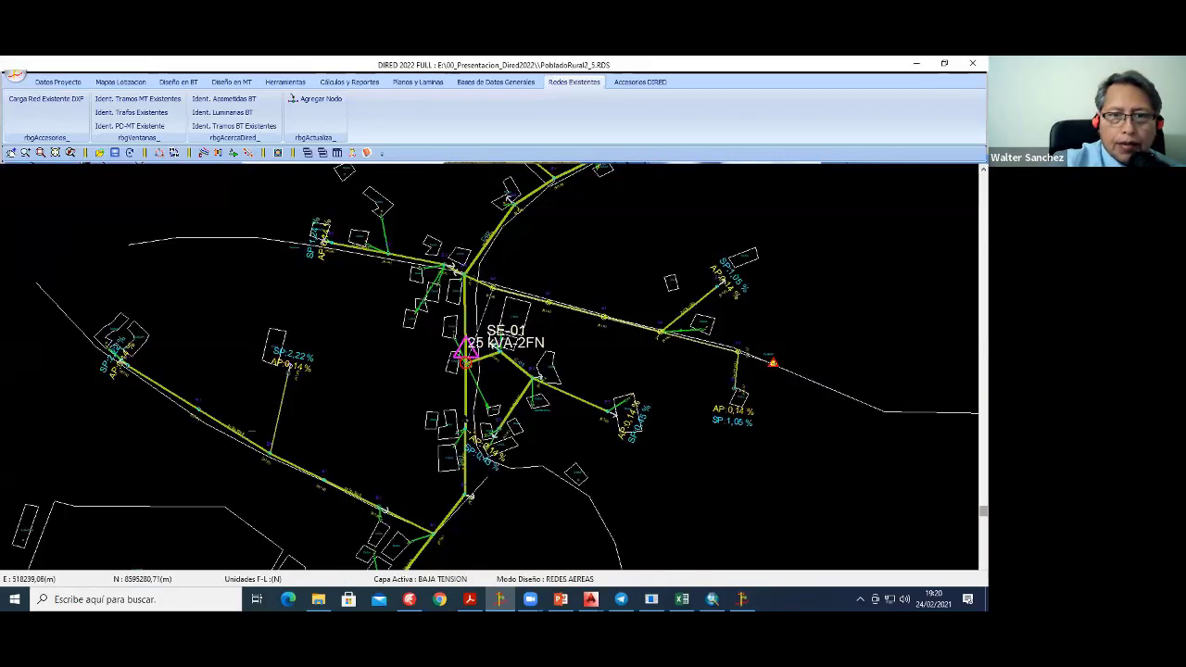
pyautogui.scroll(-3, 463, 428)
pyautogui.scroll(2, 467, 412)
pyautogui.scroll(2, 477, 392)
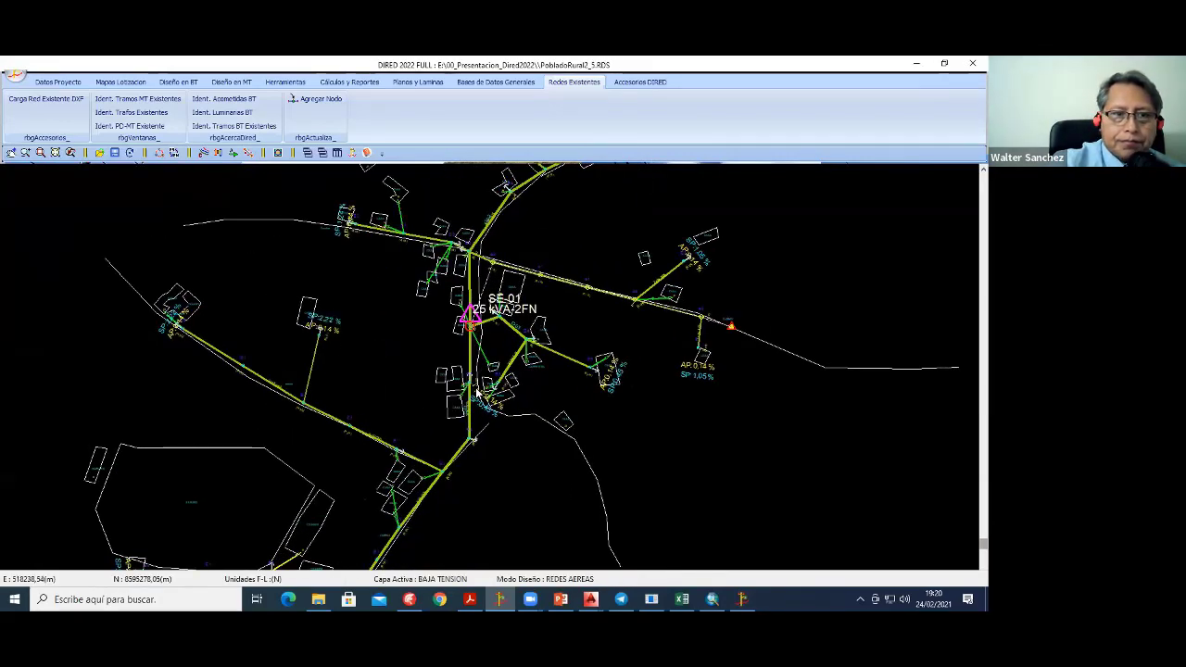
pyautogui.click(15, 81)
pyautogui.click(51, 151)
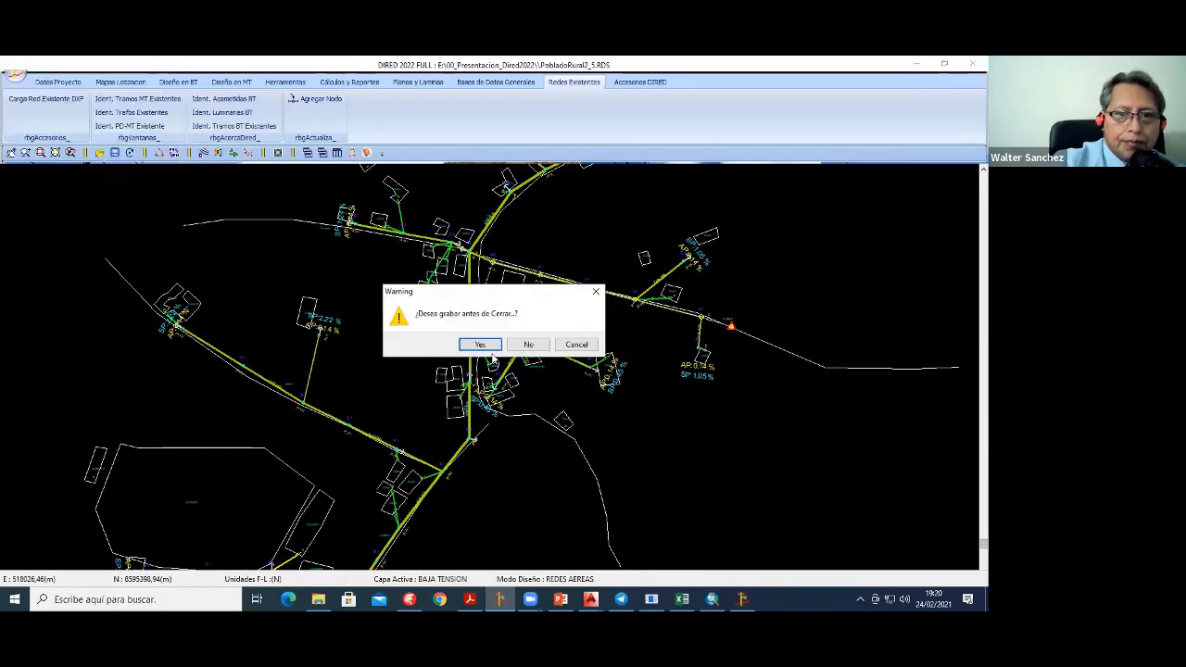
pyautogui.click(513, 344)
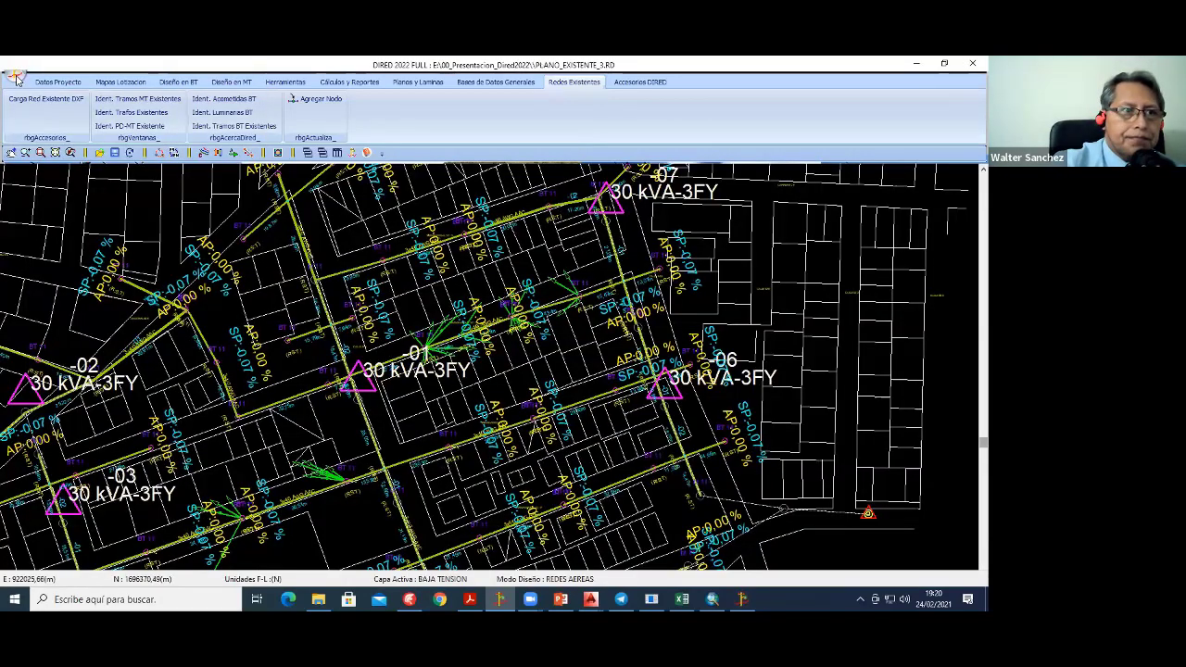
# Step: Open PLANO_EXISTENTE_4.RDS from the Abrir file list
pyautogui.click(16, 81)
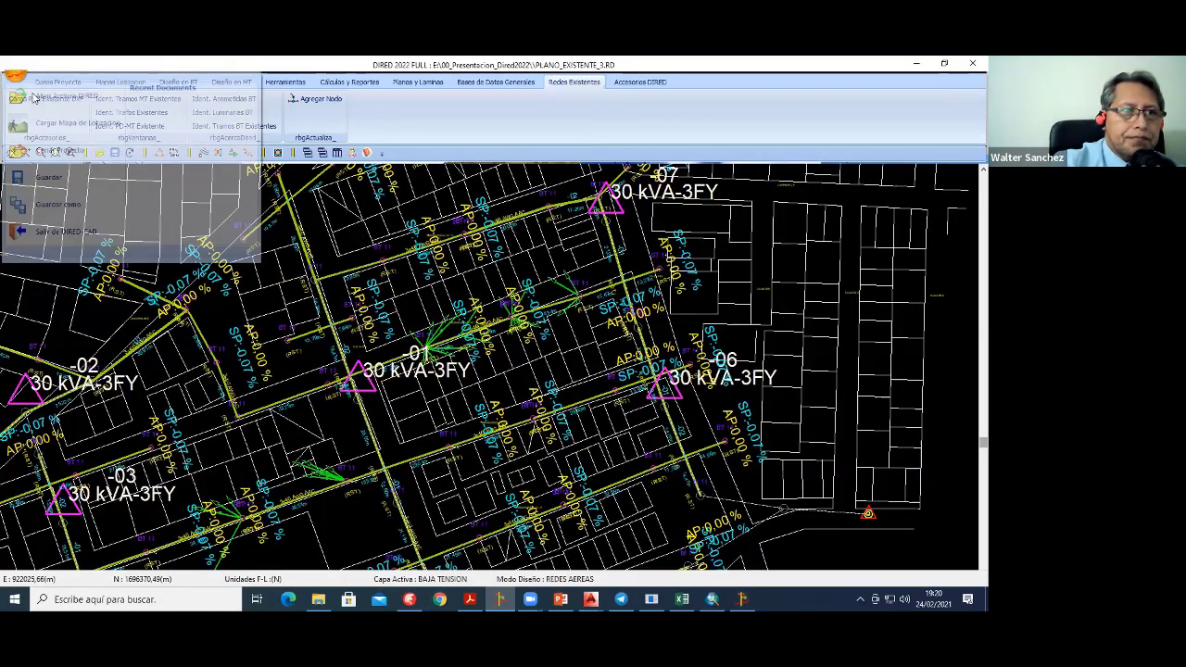
pyautogui.click(47, 106)
pyautogui.scroll(-1, 572, 400)
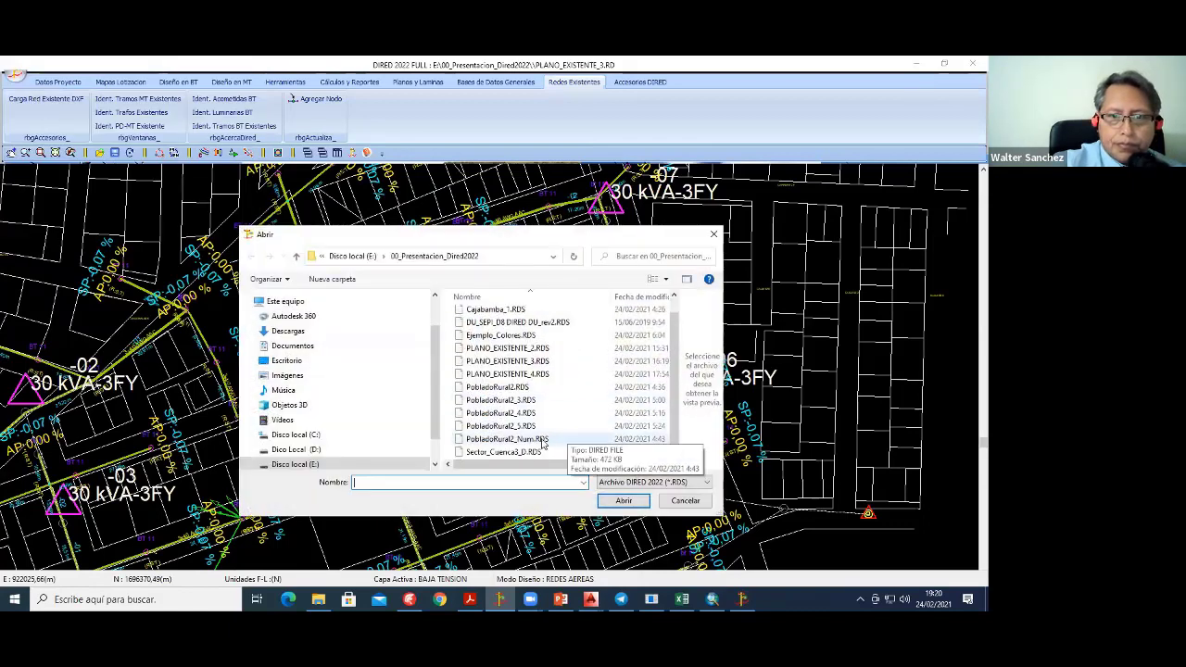
pyautogui.click(519, 427)
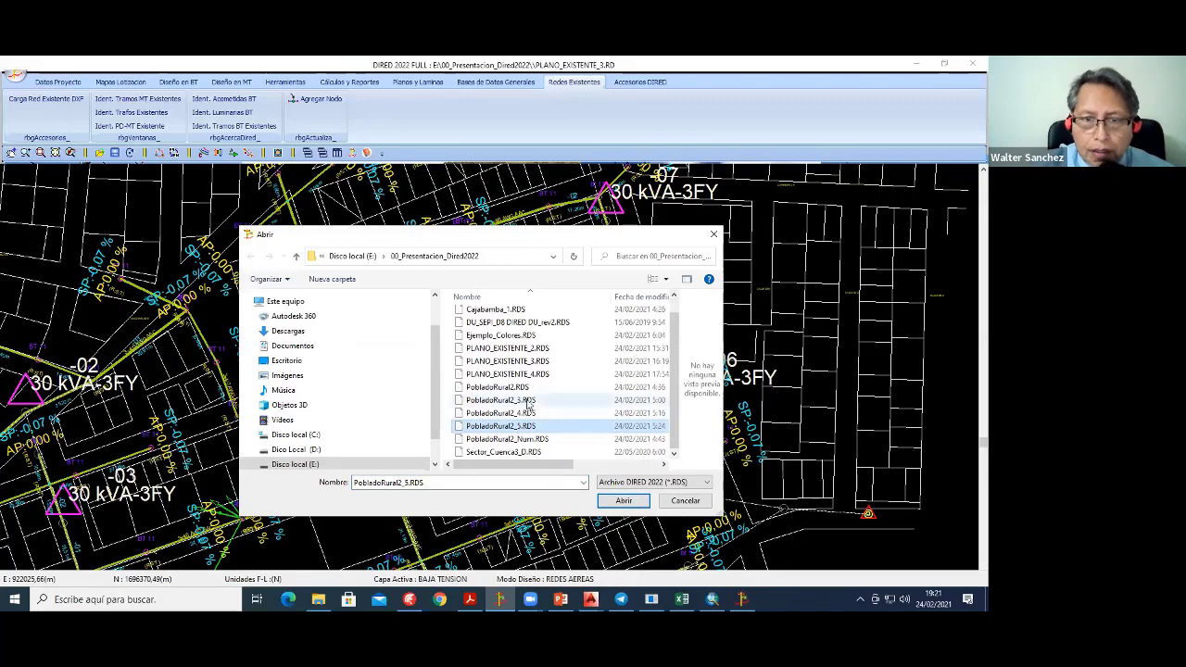
pyautogui.click(523, 374)
pyautogui.click(619, 501)
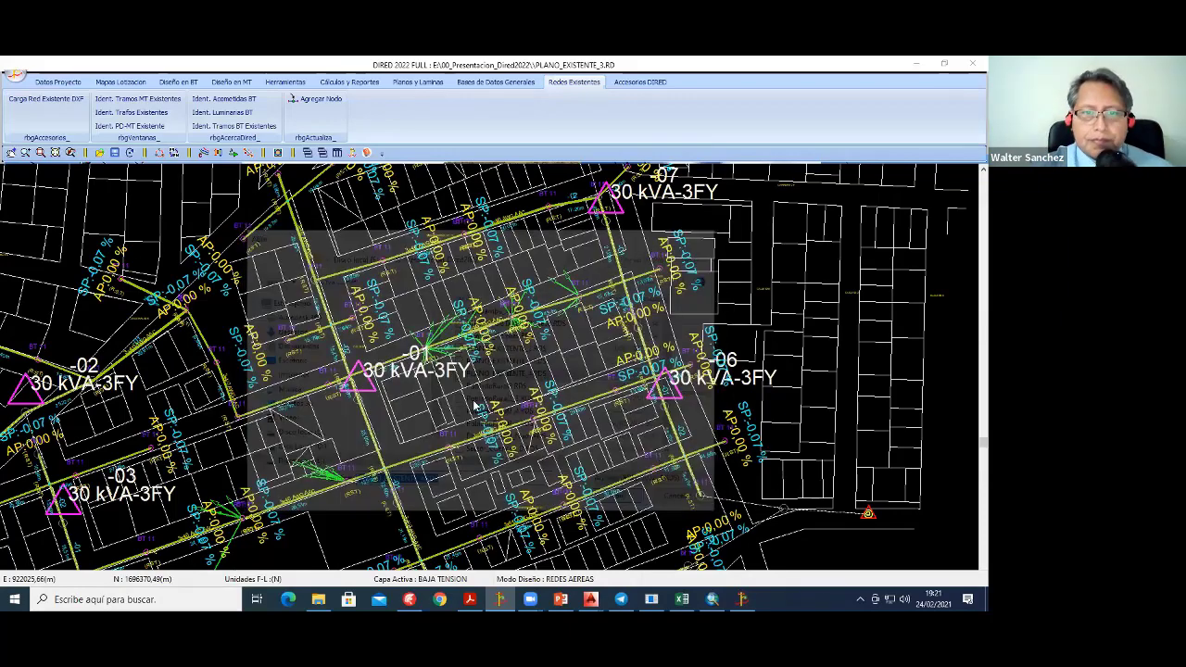
pyautogui.scroll(-1, 440, 307)
pyautogui.scroll(1, 435, 315)
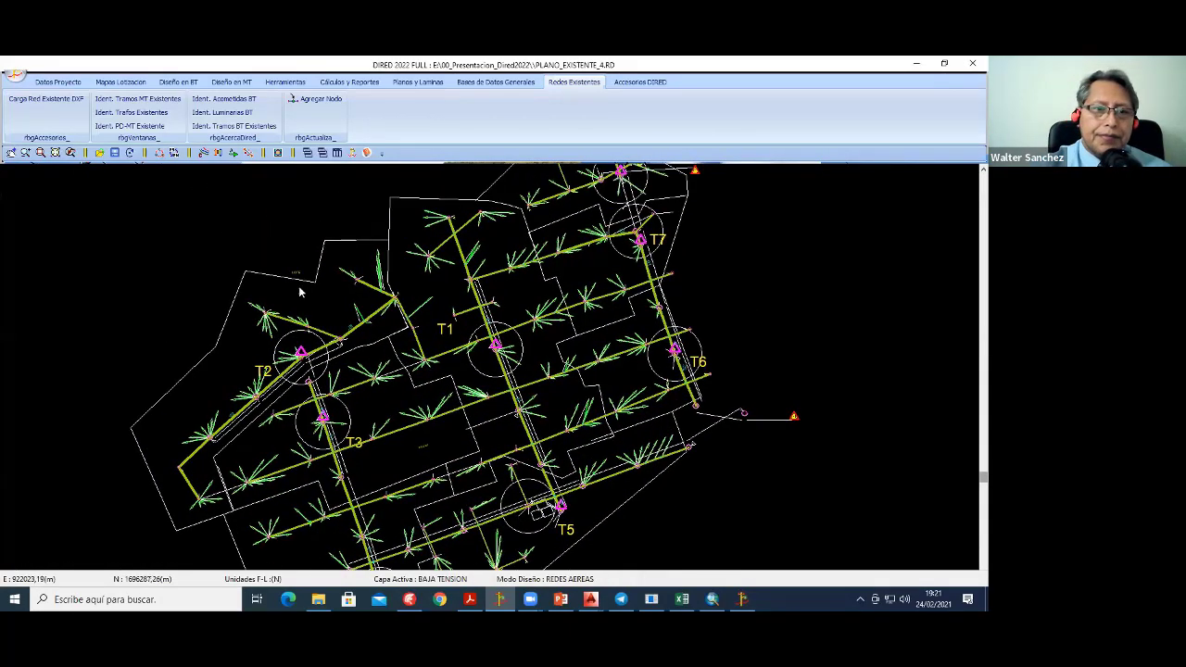
pyautogui.scroll(1, 431, 319)
pyautogui.scroll(2, 420, 412)
pyautogui.scroll(1, 419, 413)
pyautogui.scroll(1, 537, 389)
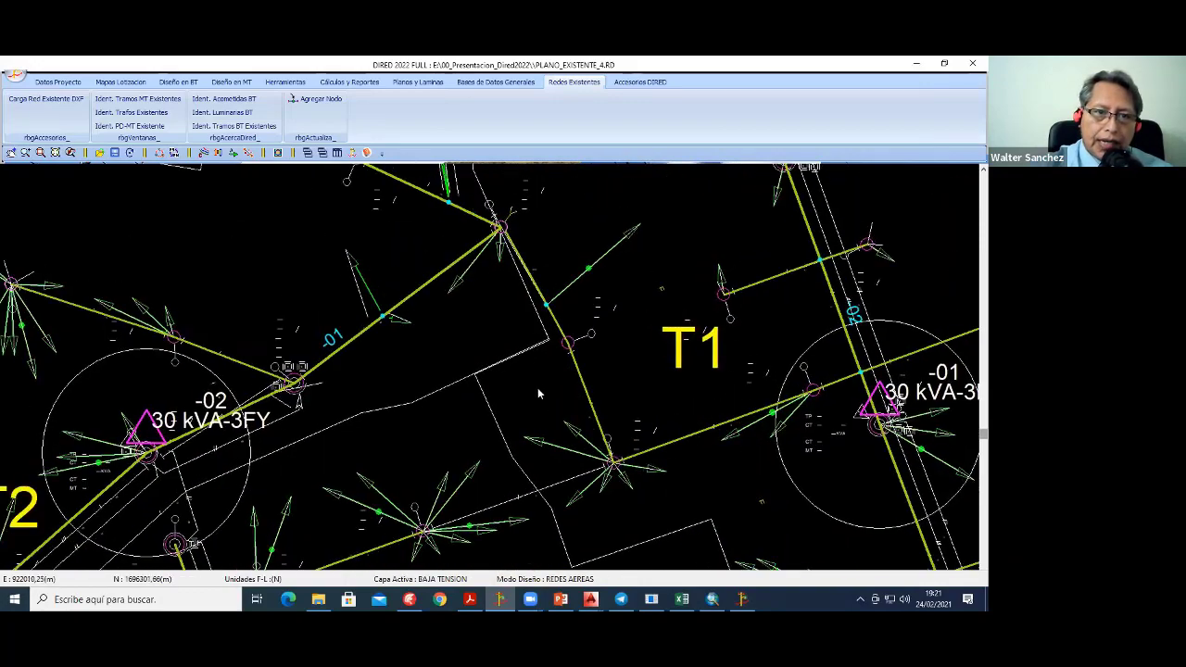
pyautogui.scroll(-2, 543, 392)
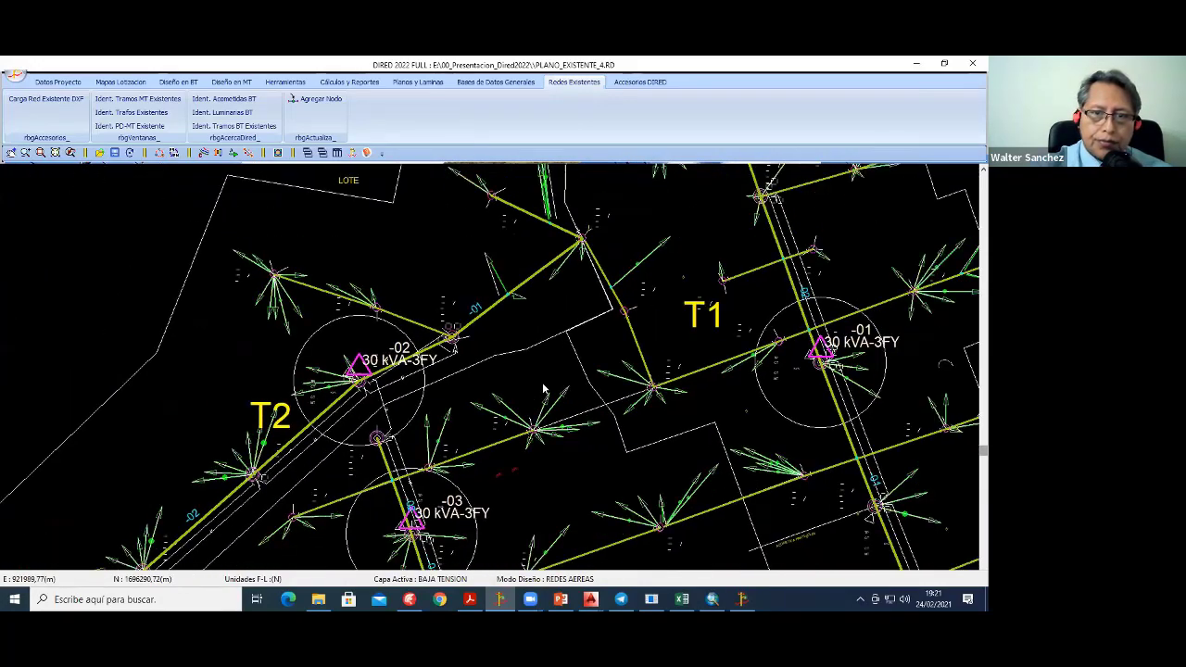
pyautogui.scroll(-2, 389, 331)
pyautogui.moveTo(405, 343); pyautogui.dragTo(540, 414, button='middle')
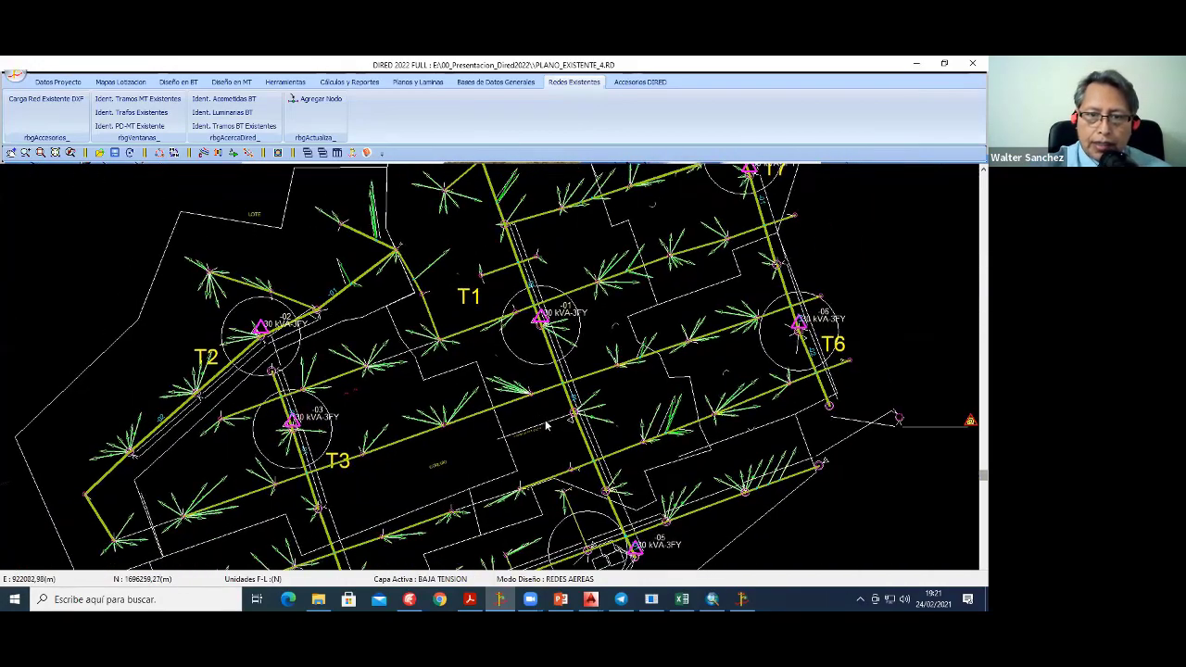
pyautogui.scroll(1, 547, 425)
pyautogui.scroll(2, 489, 408)
pyautogui.moveTo(199, 359); pyautogui.dragTo(383, 354, button='middle')
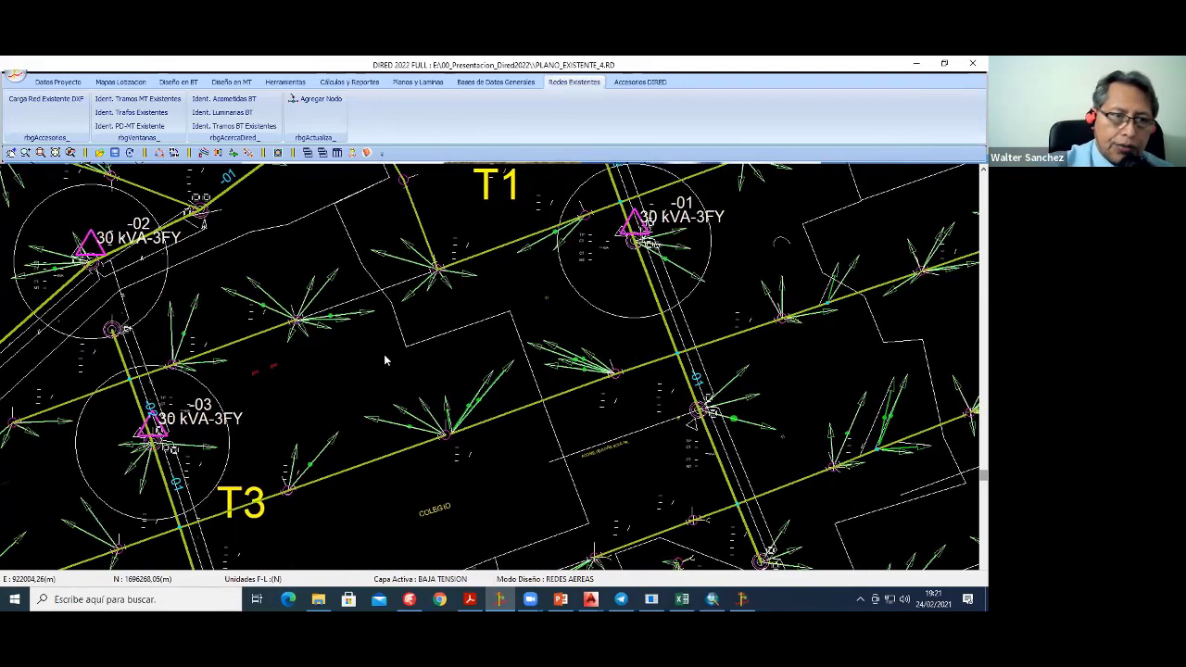
pyautogui.scroll(-1, 509, 522)
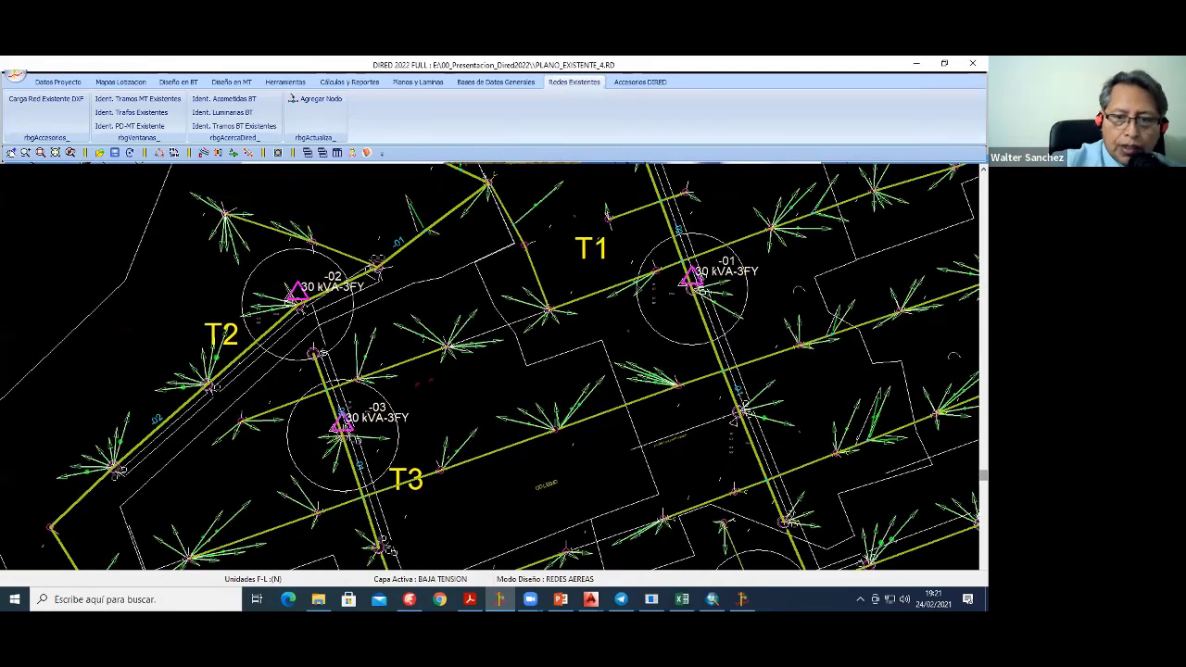
pyautogui.click(458, 554)
pyautogui.scroll(-4, 398, 389)
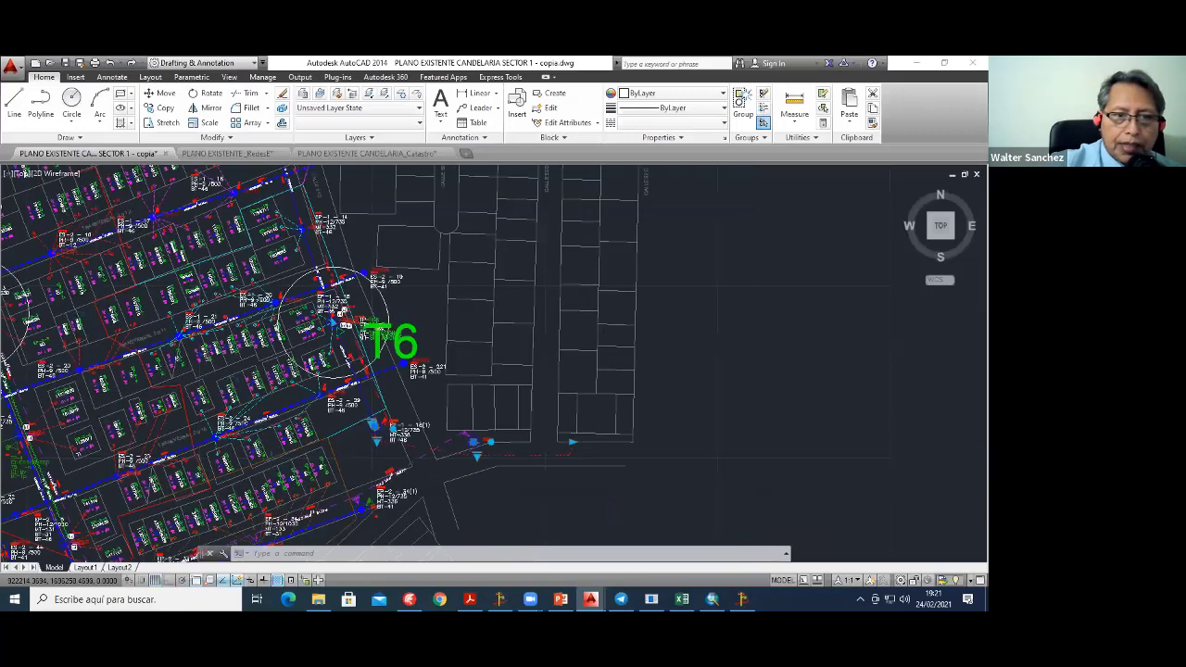
pyautogui.scroll(-3, 398, 389)
pyautogui.scroll(1, 474, 362)
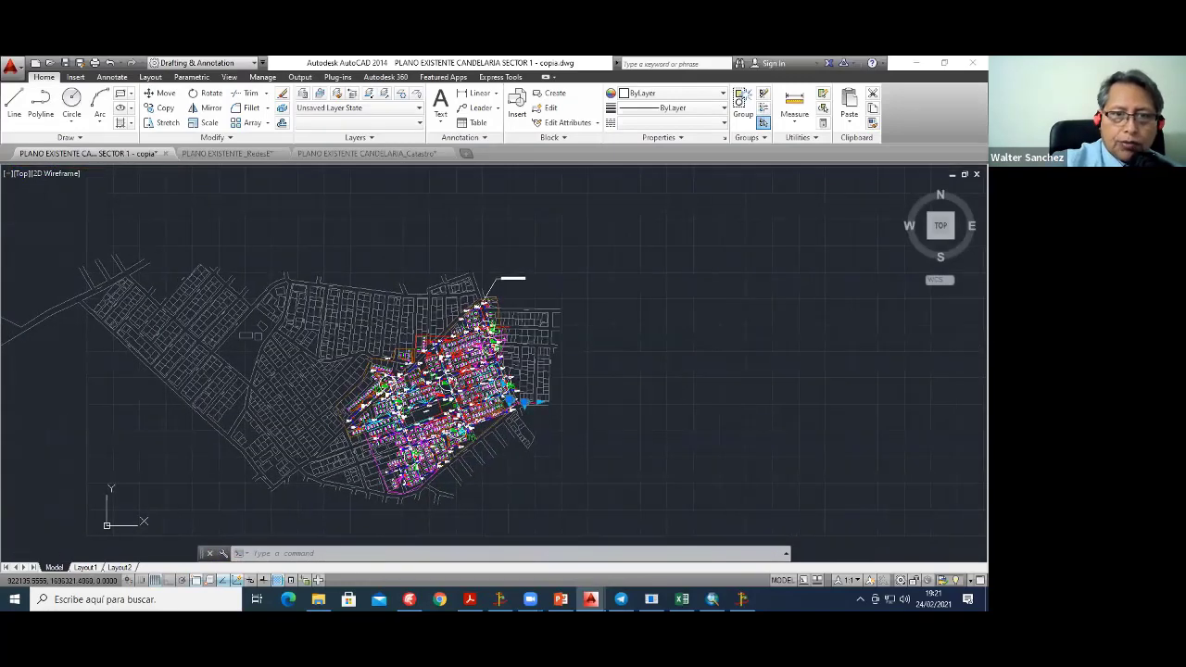
pyautogui.scroll(3, 474, 362)
pyautogui.scroll(-2, 474, 361)
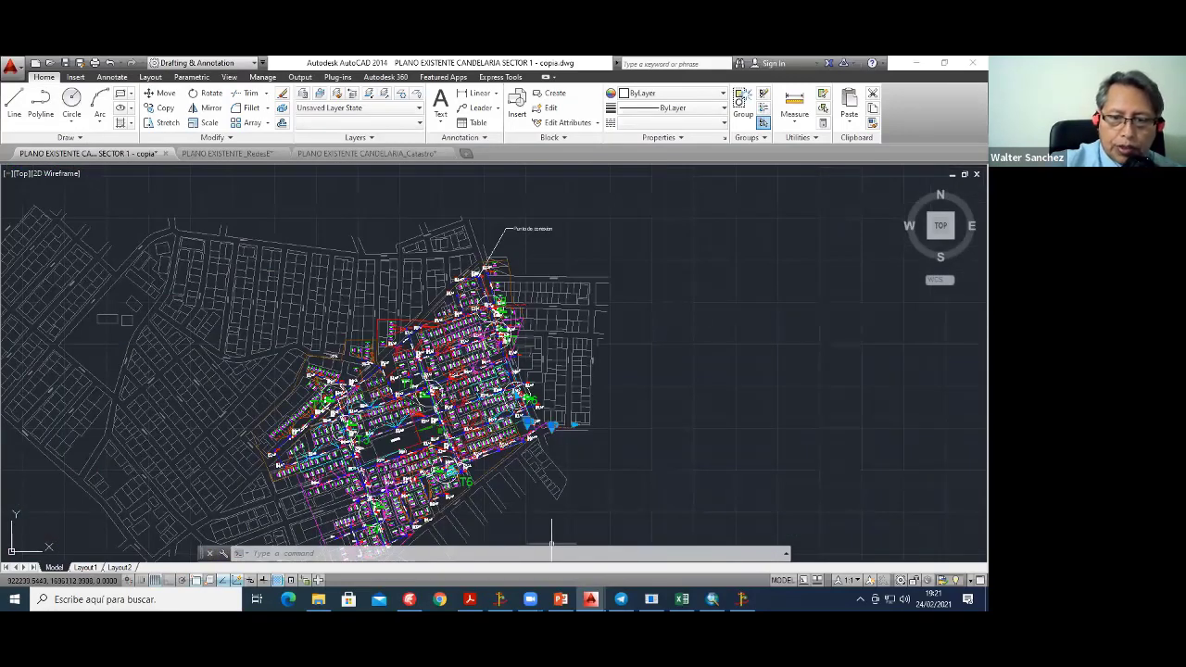
# Step: Return to the PLANO_EXISTENTE_4 plan and zoom out until the BT network with transformers T1–T8 fits
pyautogui.moveTo(499, 599)
pyautogui.click(549, 551)
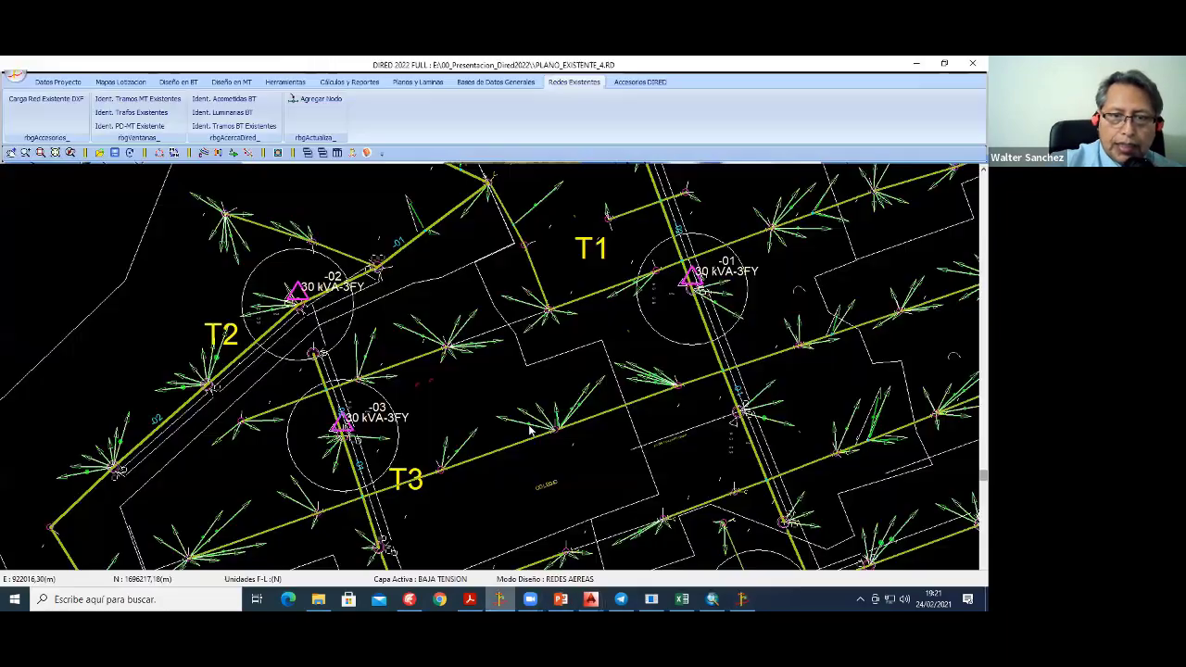
pyautogui.scroll(-2, 571, 354)
pyautogui.scroll(-1, 572, 354)
pyautogui.scroll(2, 378, 379)
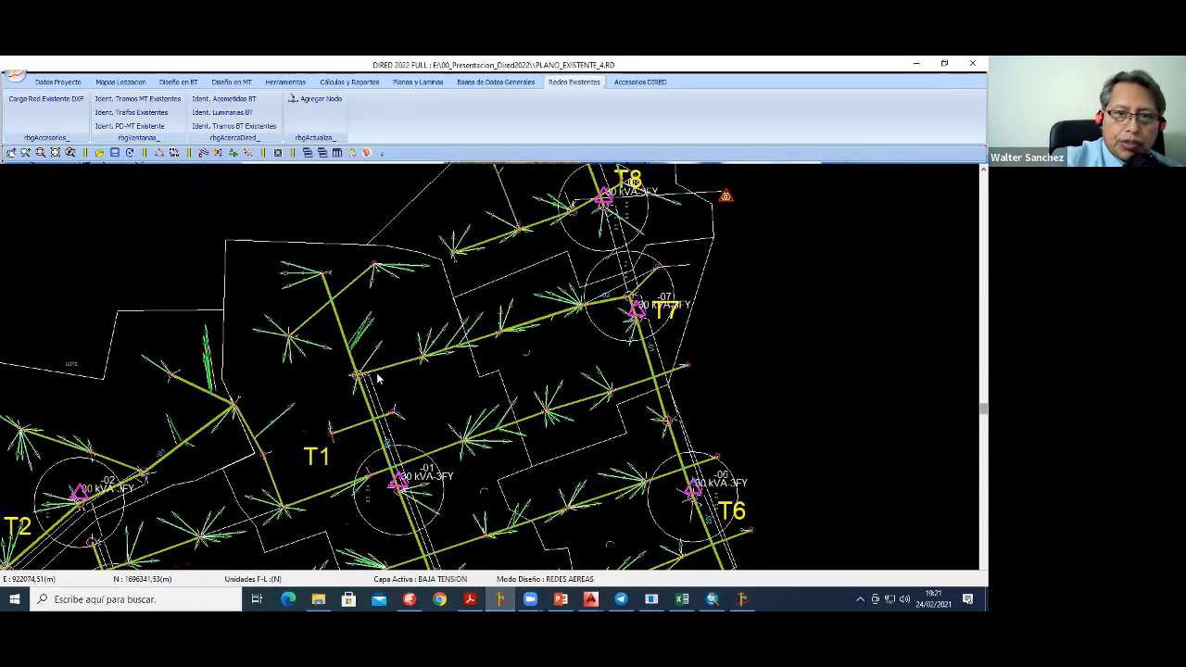
pyautogui.scroll(1, 341, 324)
pyautogui.moveTo(340, 324); pyautogui.dragTo(479, 535, button='middle')
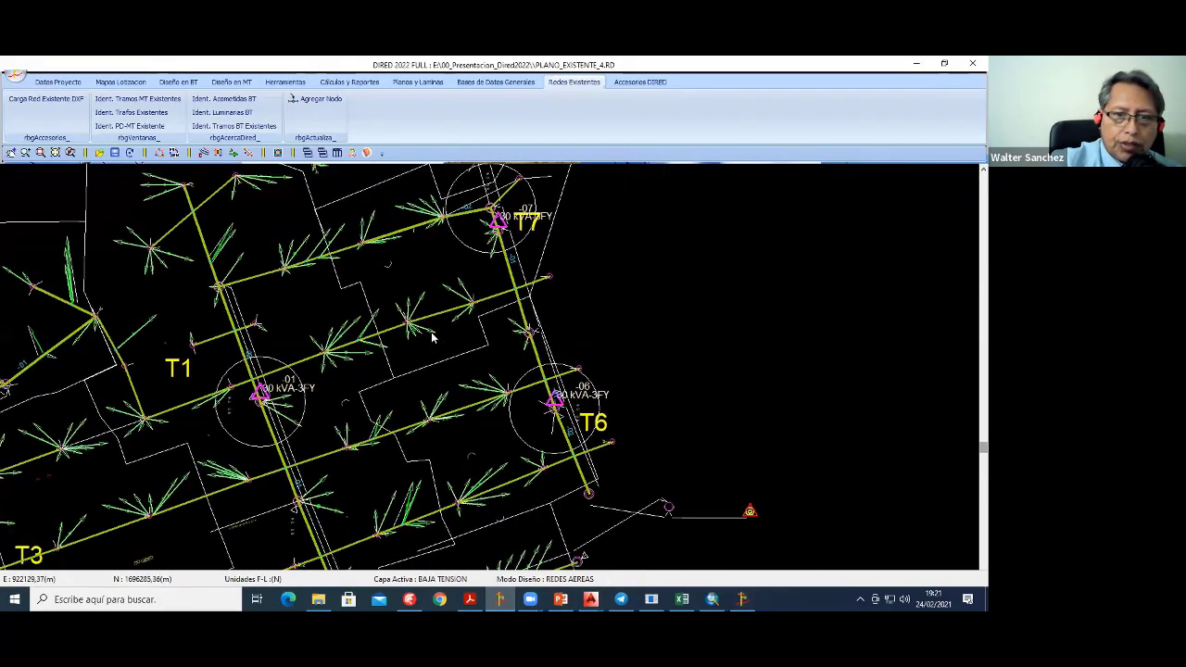
pyautogui.scroll(1, 410, 549)
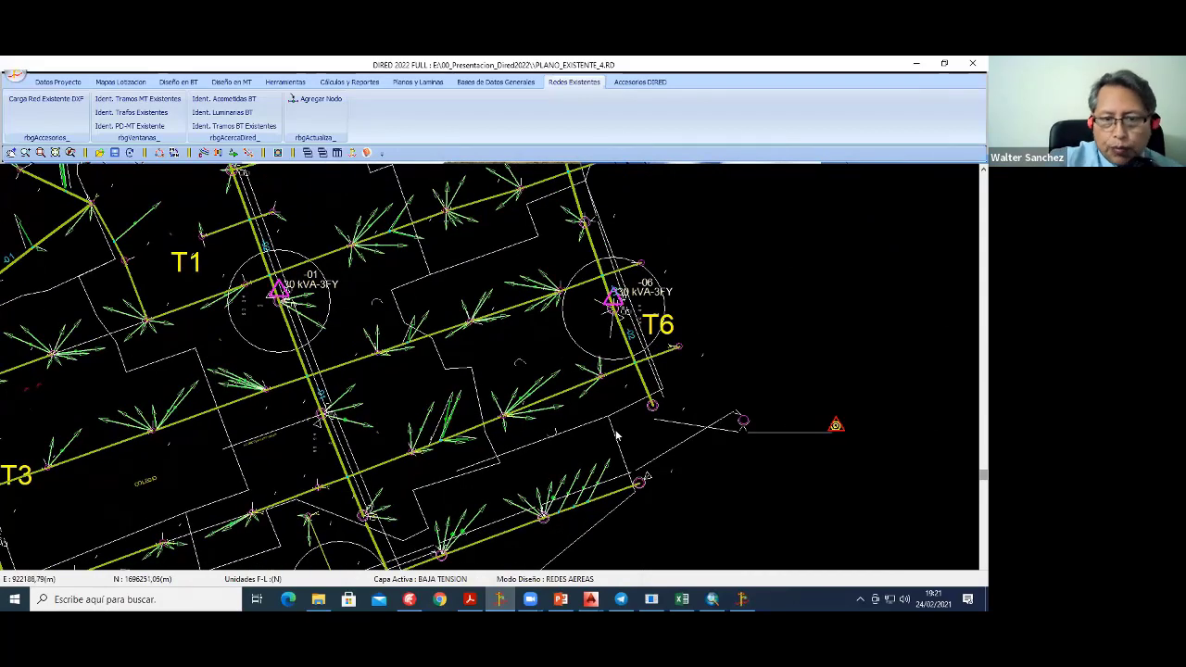
pyautogui.scroll(-2, 489, 537)
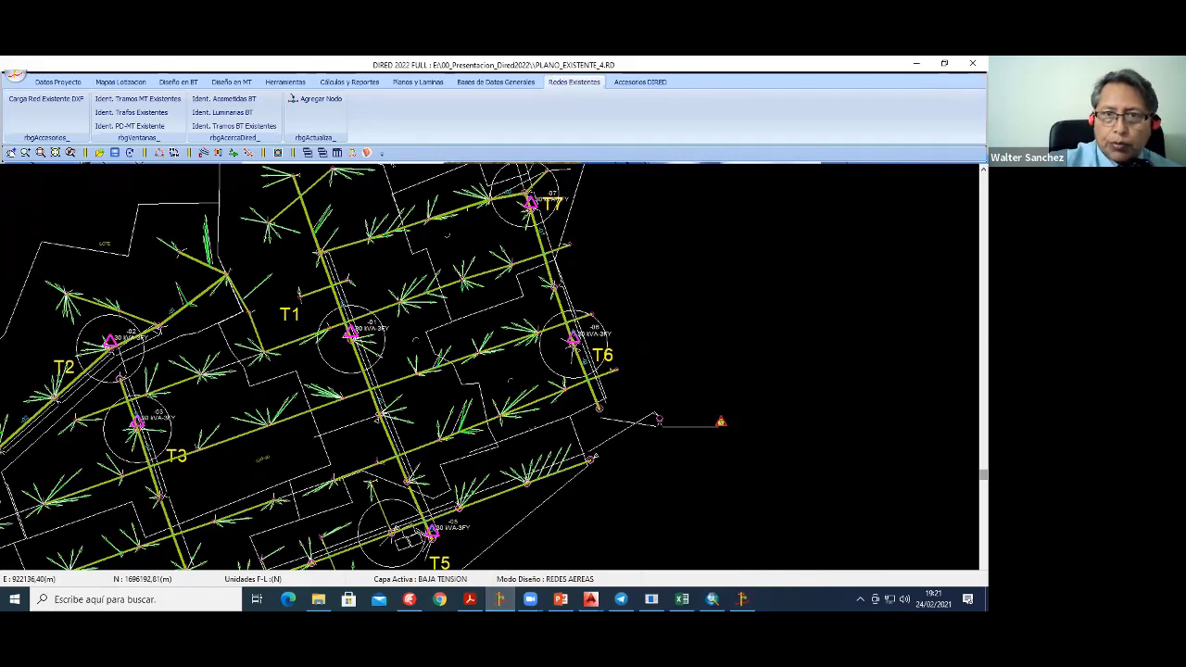
pyautogui.scroll(-1, 472, 521)
pyautogui.scroll(-1, 472, 555)
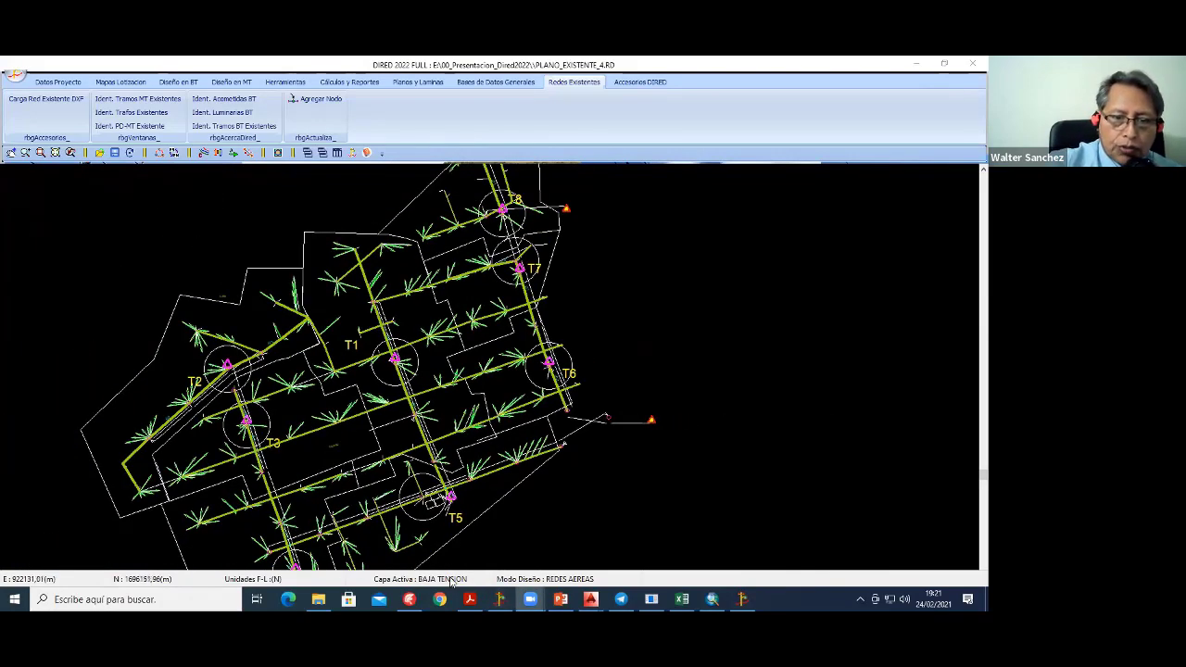
# Step: Set Capa Activa to MEDIA TENSION and inspect the magenta network around the 30 kVA transformers
pyautogui.click(445, 581)
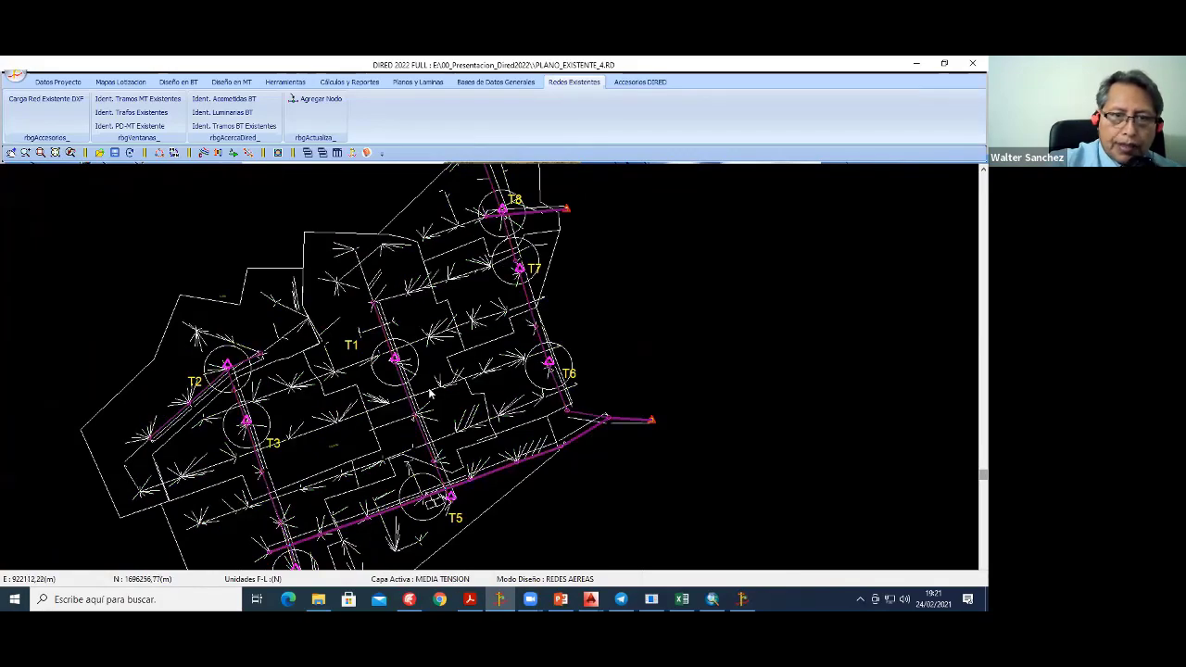
pyautogui.scroll(1, 429, 394)
pyautogui.scroll(1, 429, 399)
pyautogui.scroll(1, 417, 407)
pyautogui.scroll(1, 402, 415)
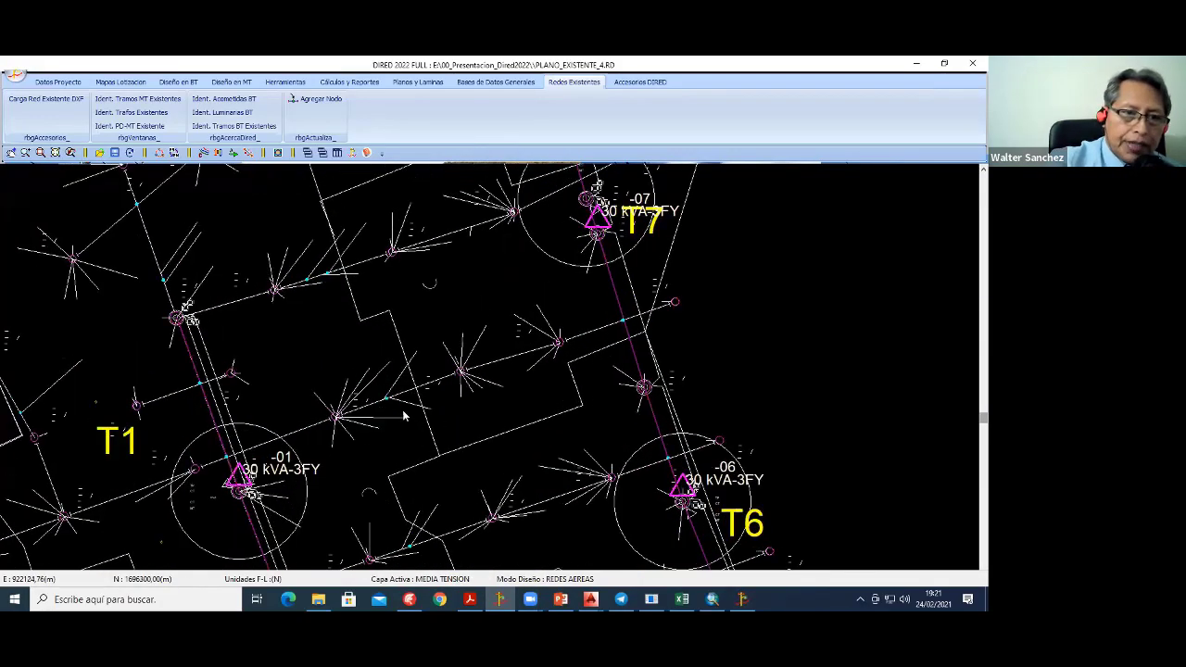
pyautogui.scroll(1, 402, 415)
pyautogui.scroll(-1, 426, 458)
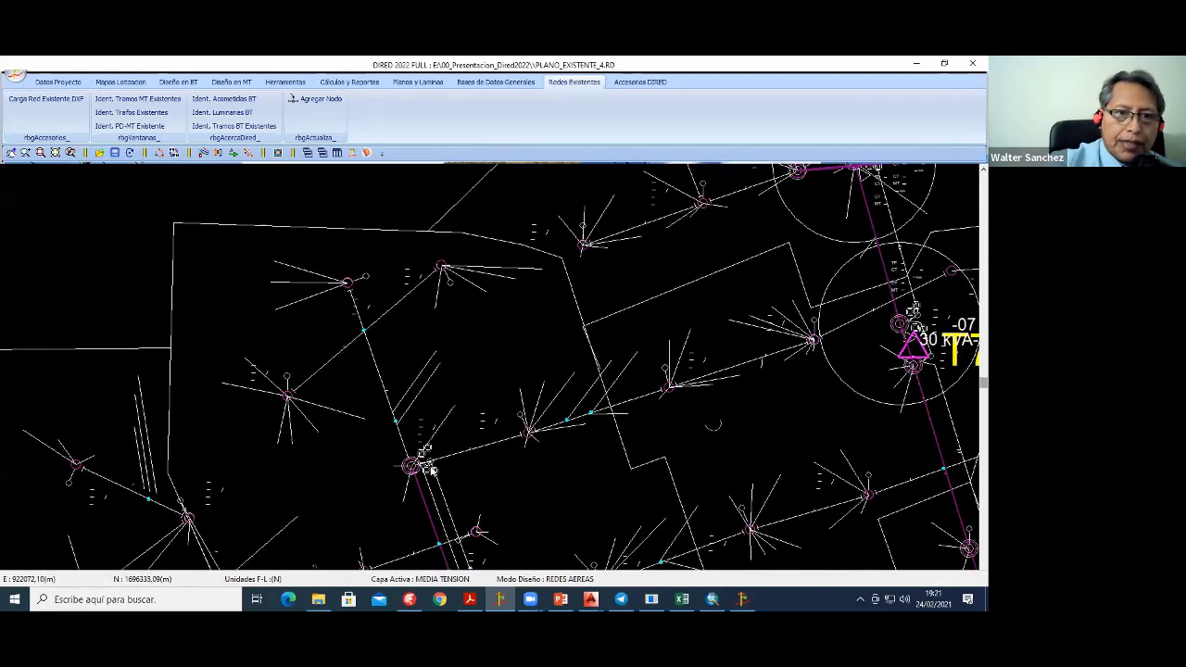
pyautogui.scroll(-1, 428, 463)
pyautogui.scroll(-1, 432, 470)
pyautogui.scroll(-1, 431, 432)
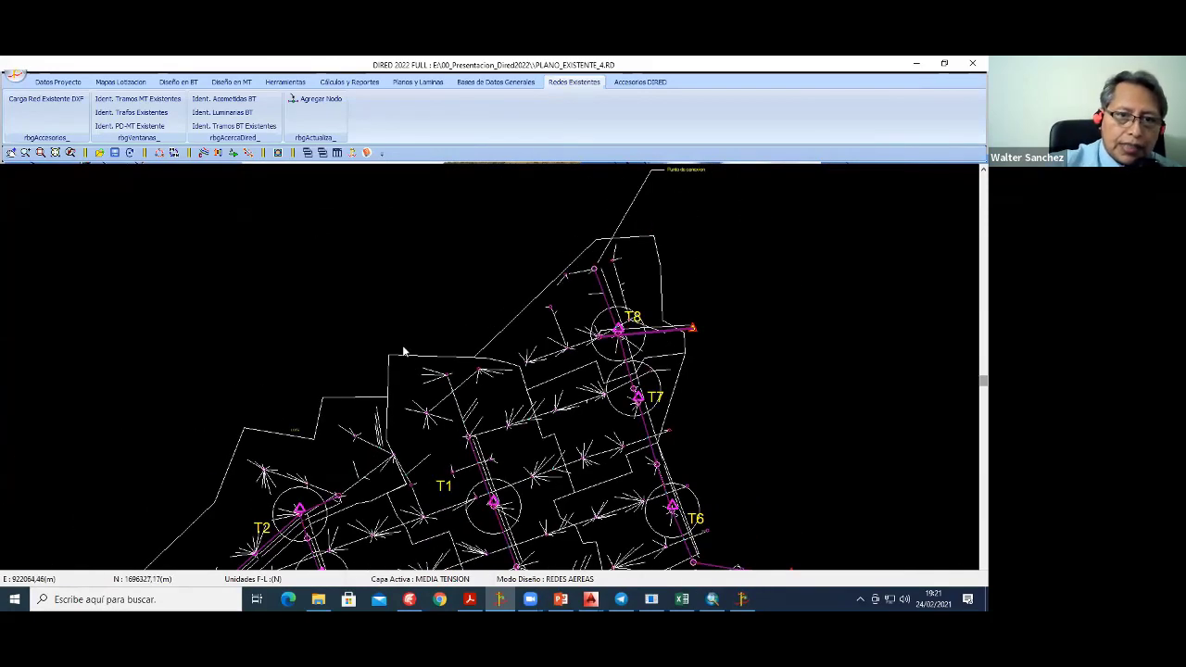
pyautogui.moveTo(439, 452); pyautogui.dragTo(319, 368, button='middle')
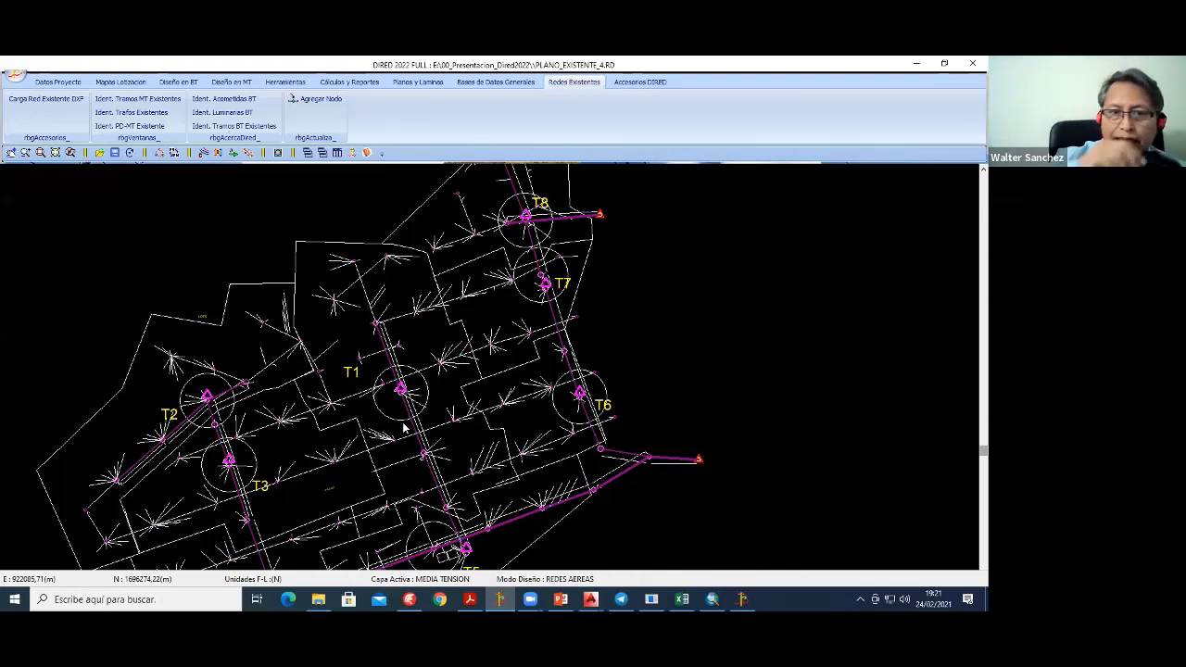
pyautogui.scroll(1, 404, 428)
pyautogui.scroll(1, 395, 418)
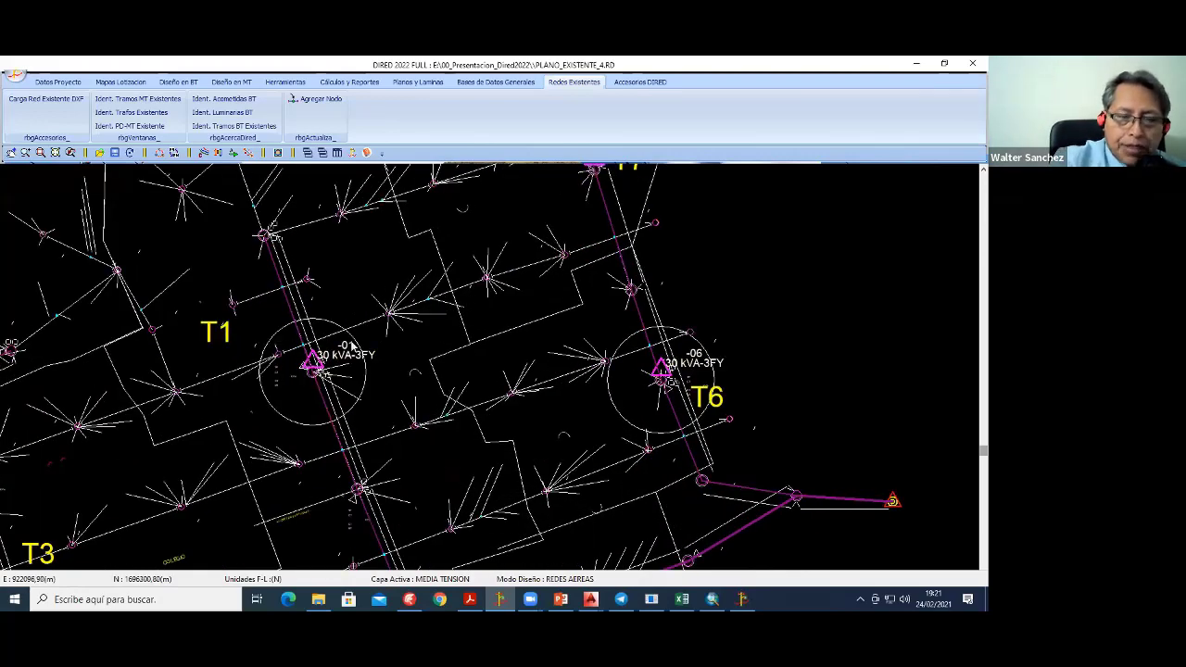
pyautogui.scroll(-1, 358, 340)
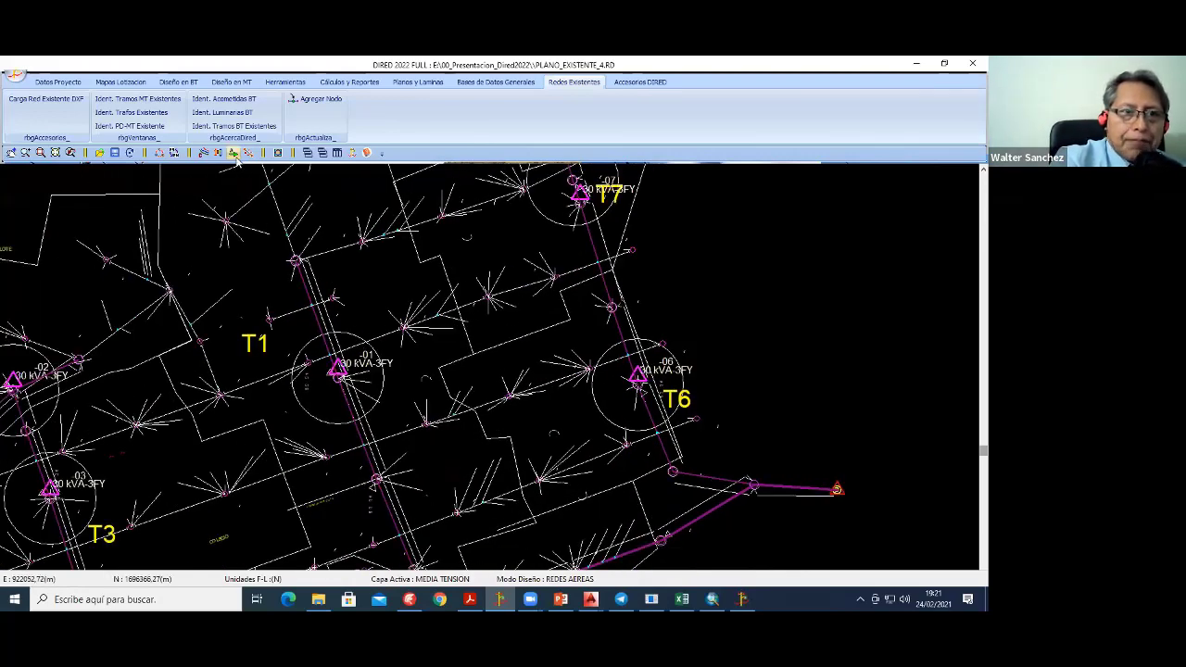
# Step: Turn off Capa Dibujos DXF in Configuración General to hide the existing-network drawing
pyautogui.click(203, 153)
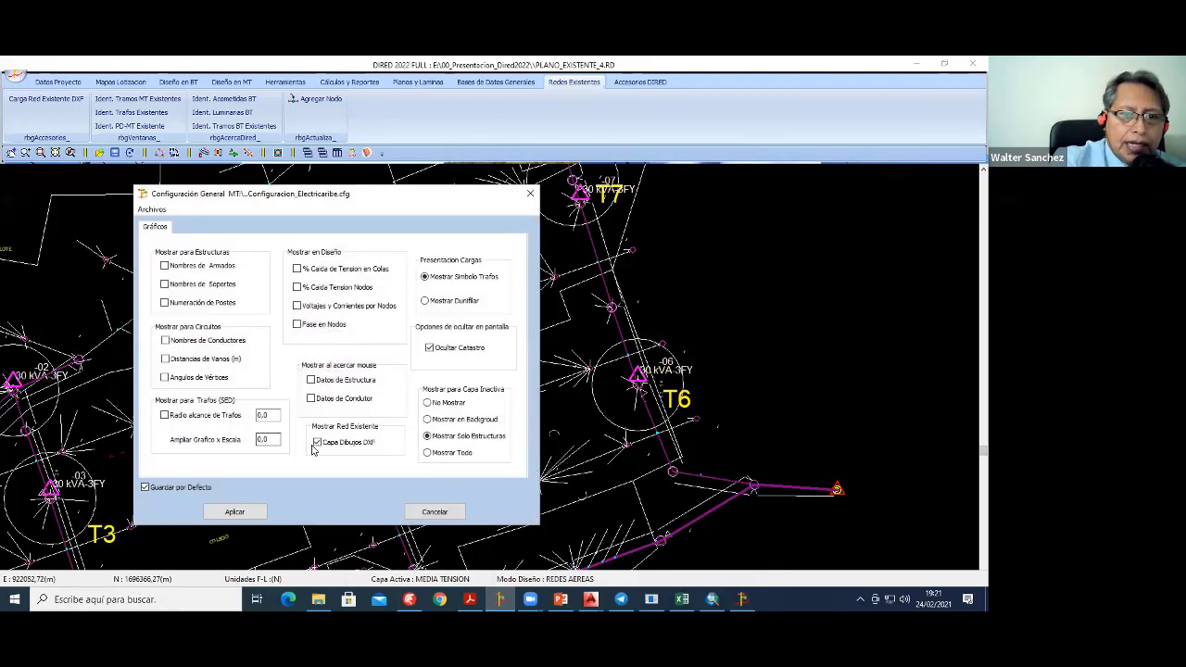
pyautogui.click(234, 512)
pyautogui.scroll(2, 338, 444)
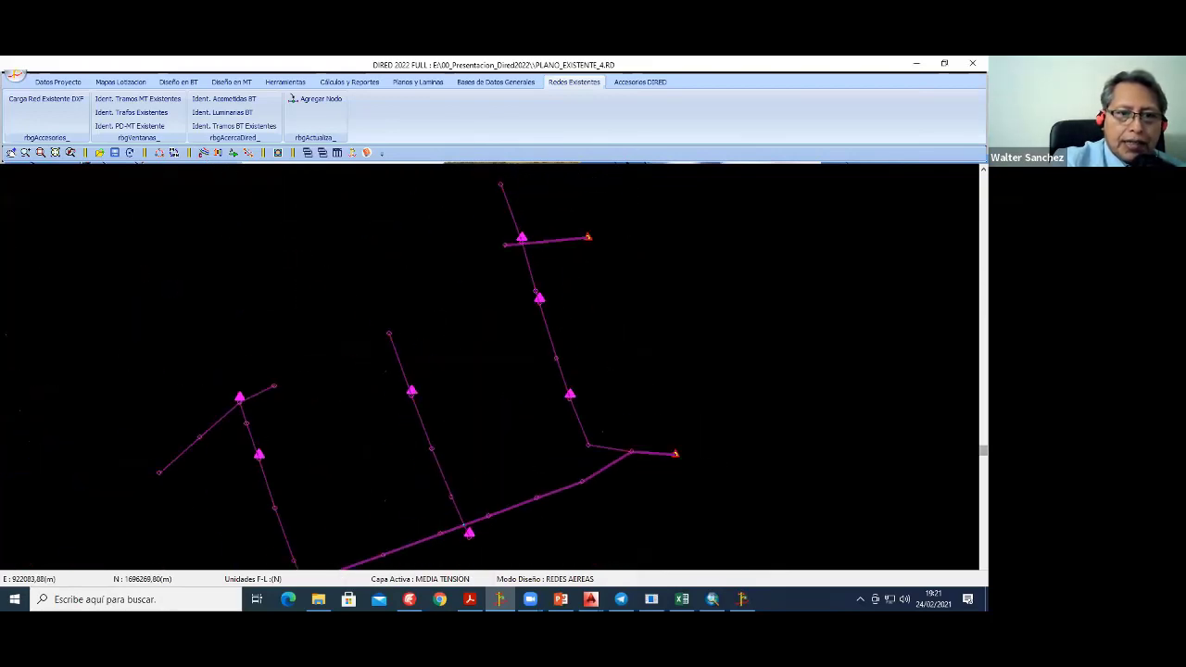
pyautogui.scroll(1, 361, 442)
pyautogui.scroll(1, 364, 441)
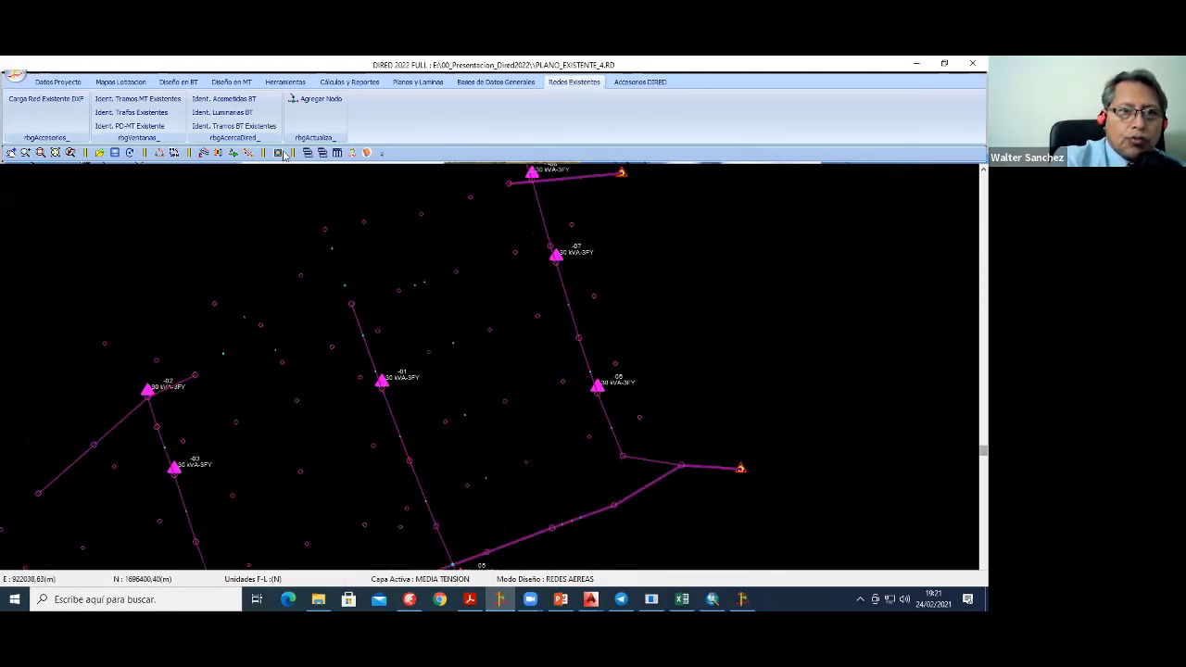
# Step: Uncheck Ocultar Catastro to show the lot lines, and make BAJA TENSION the active layer
pyautogui.click(217, 153)
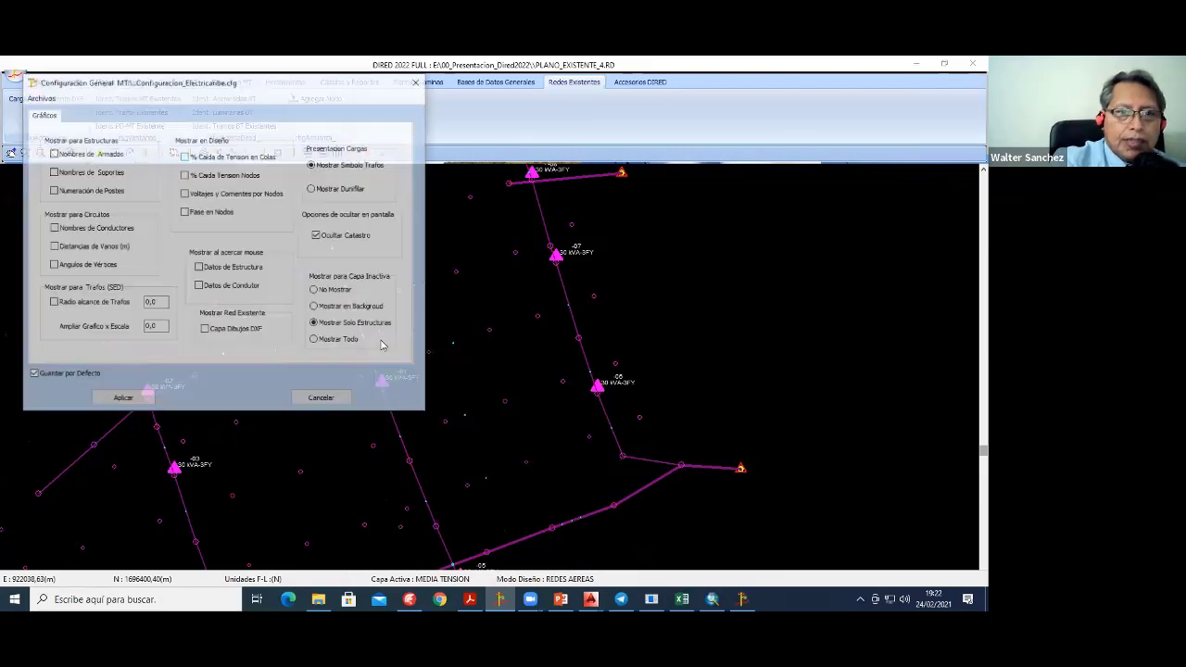
pyautogui.click(122, 399)
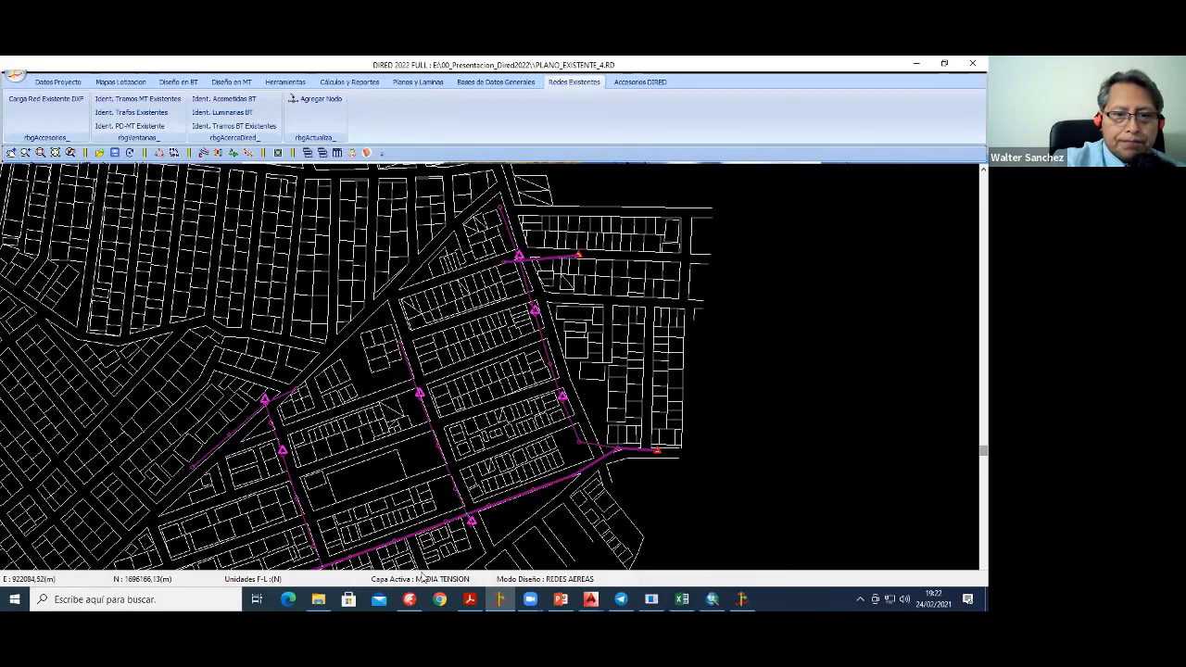
pyautogui.click(422, 577)
# Step: Zoom and pan the low-voltage network to frame transformers -08 and -07
pyautogui.scroll(3, 457, 440)
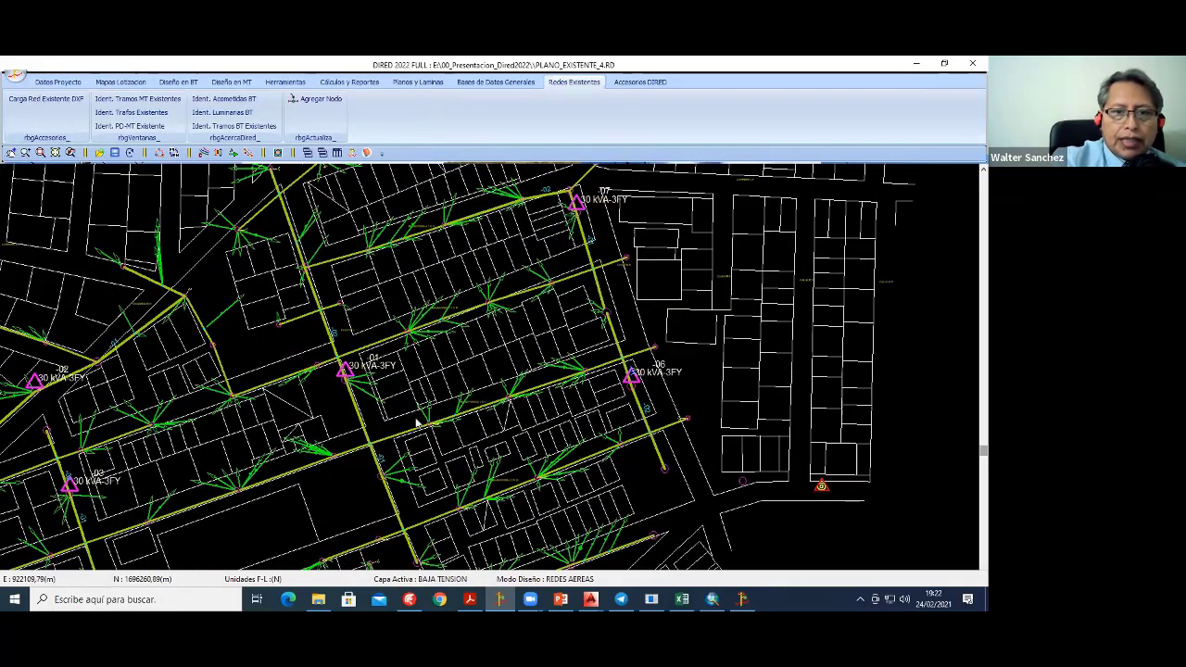
pyautogui.scroll(-1, 421, 422)
pyautogui.scroll(1, 494, 198)
pyautogui.scroll(1, 494, 198)
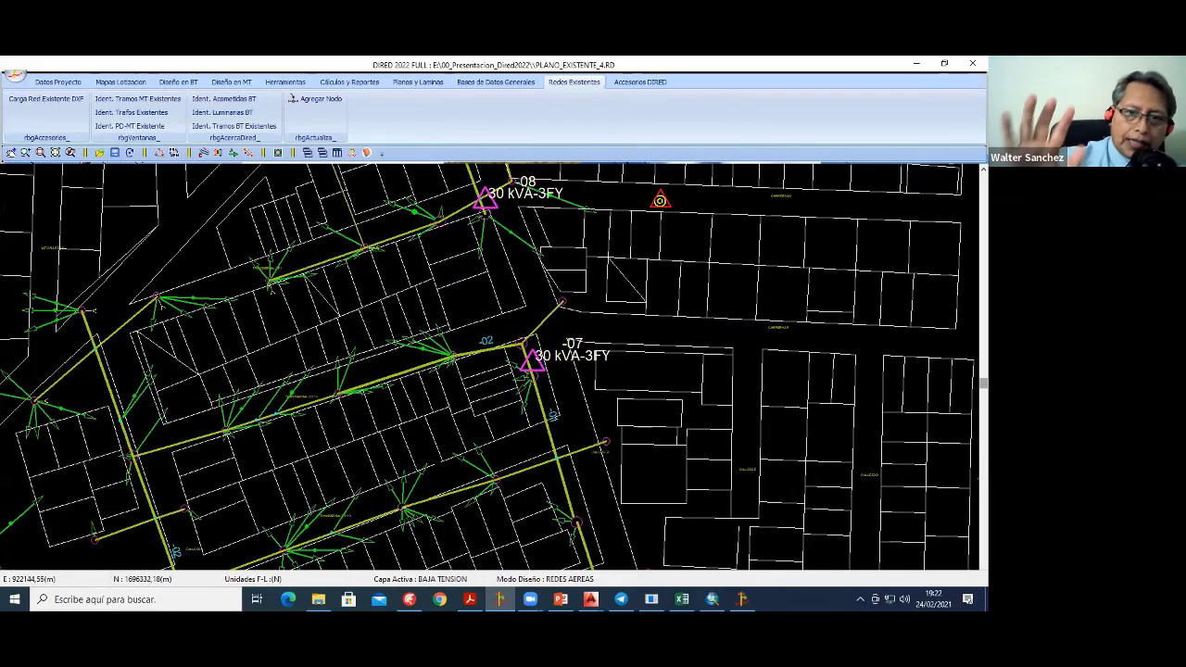
pyautogui.scroll(2, 500, 398)
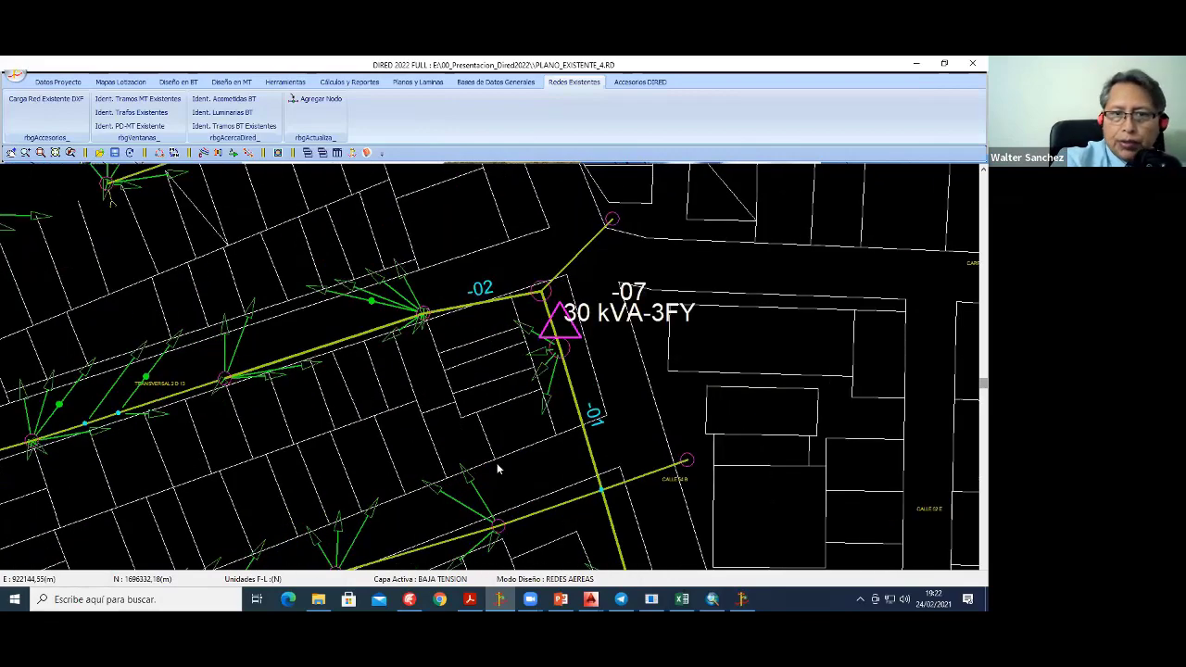
pyautogui.scroll(-2, 494, 462)
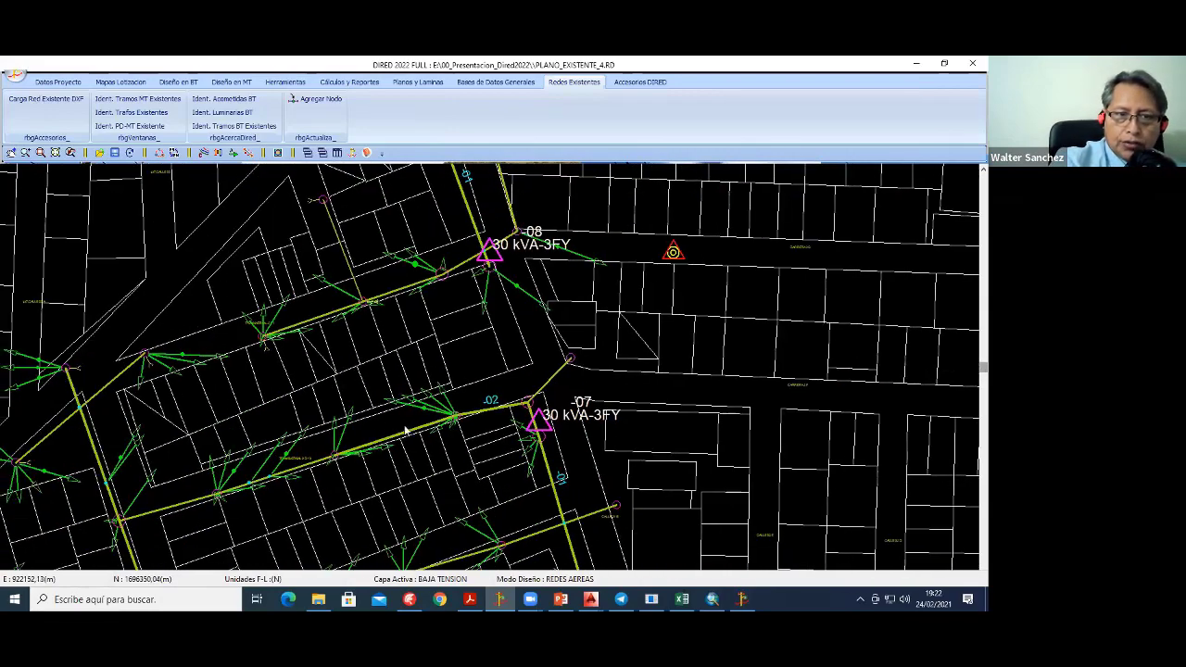
pyautogui.moveTo(404, 423); pyautogui.dragTo(463, 418, button='middle')
pyautogui.scroll(1, 414, 450)
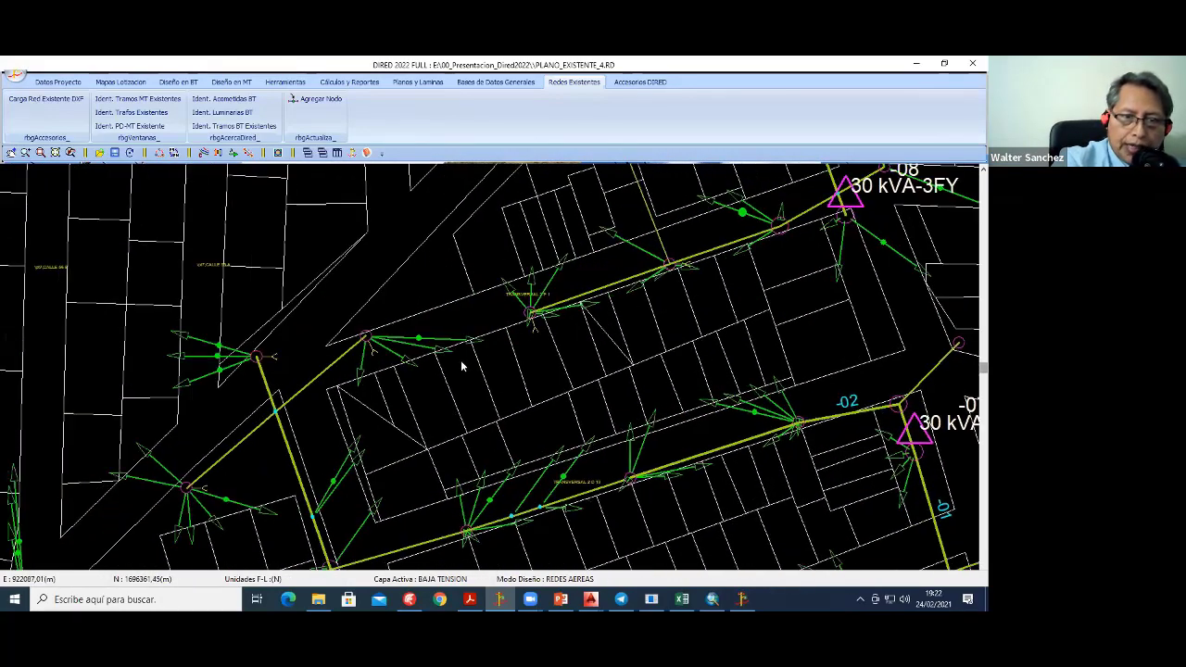
pyautogui.scroll(1, 460, 365)
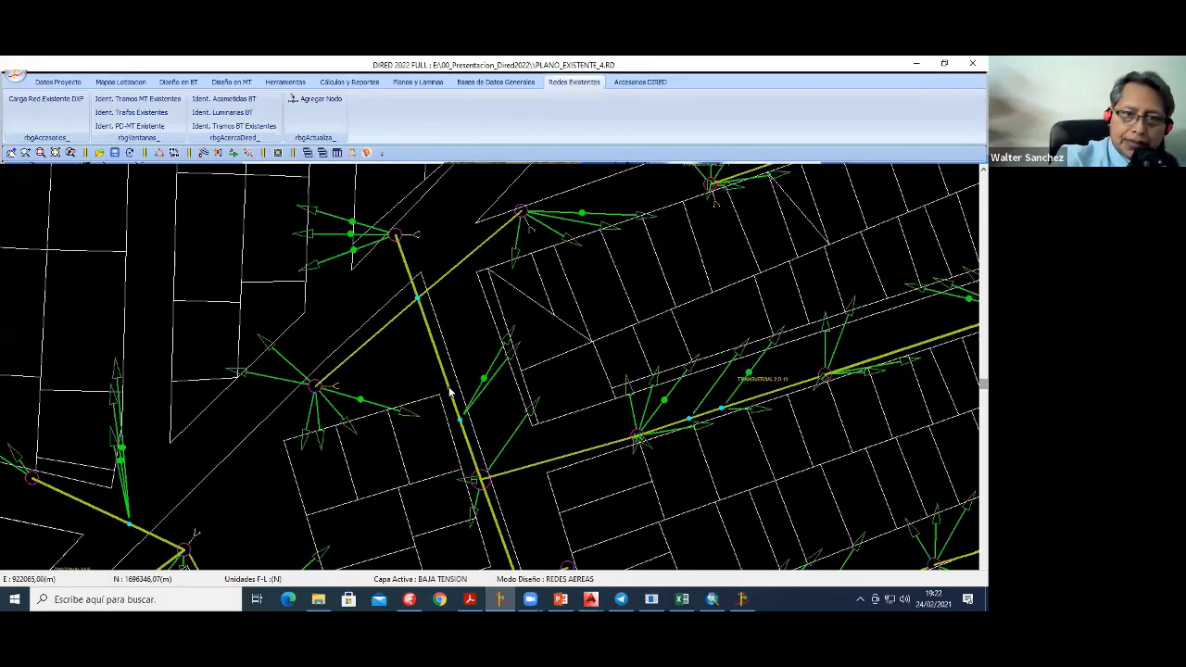
pyautogui.scroll(-1, 495, 432)
pyautogui.scroll(-1, 624, 444)
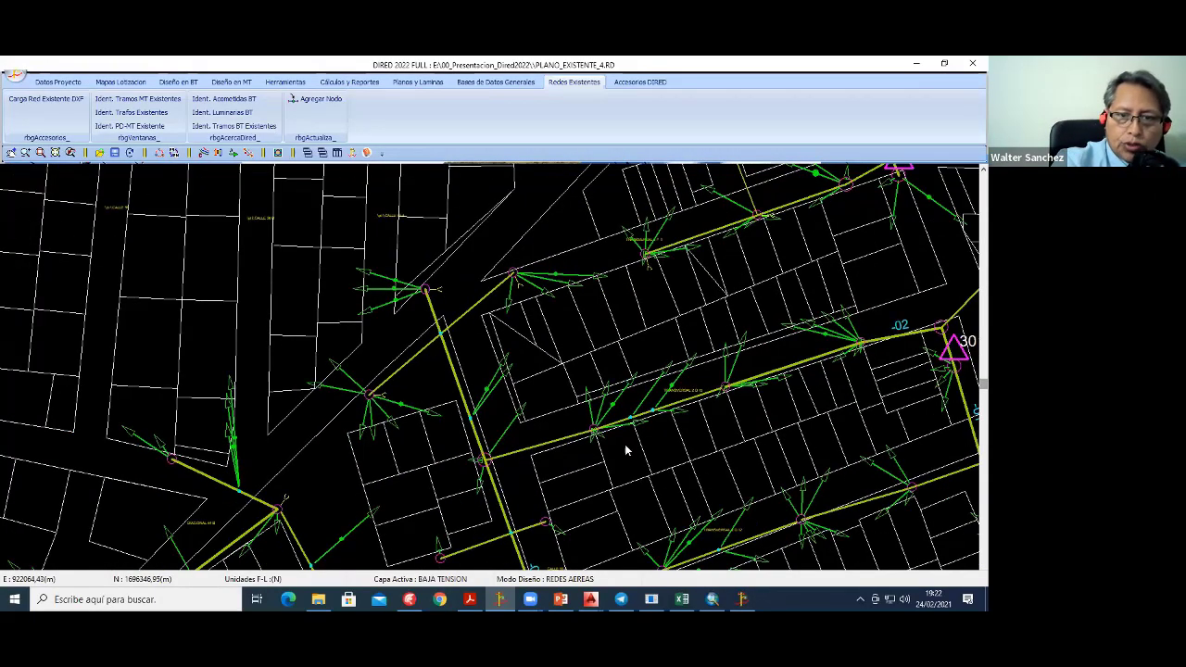
pyautogui.scroll(-1, 611, 437)
# Step: Bring transformers -01 and -06 into view and inspect the network around -01
pyautogui.moveTo(600, 433); pyautogui.dragTo(533, 470, button='middle')
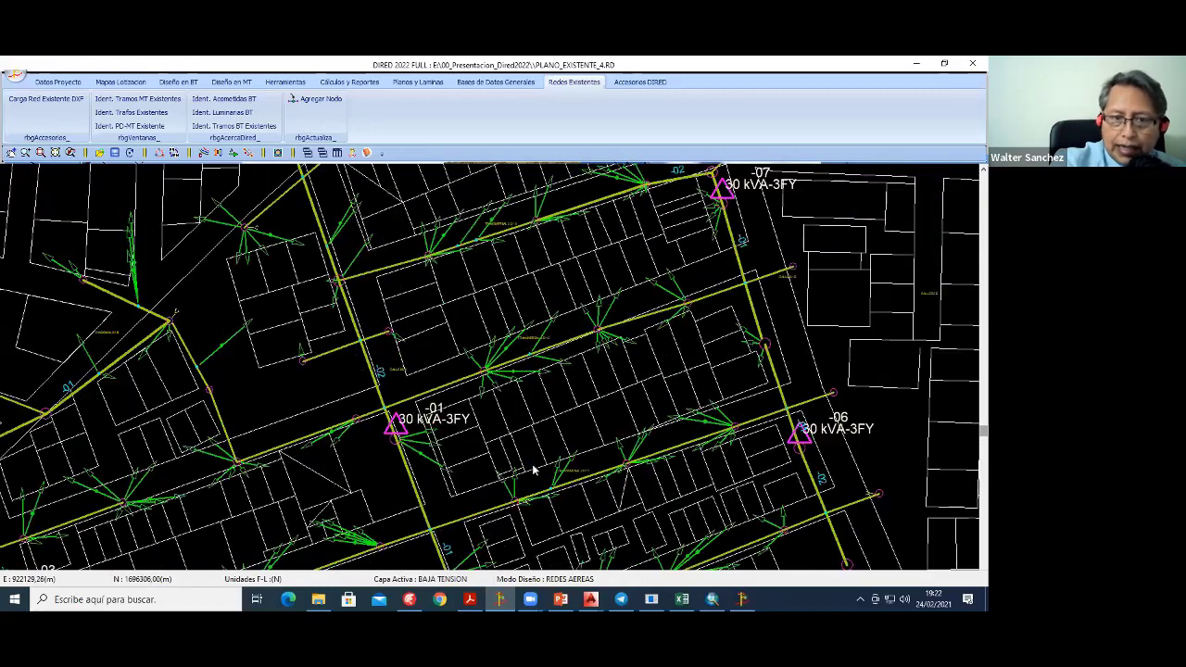
pyautogui.scroll(-2, 510, 388)
pyautogui.moveTo(361, 435)
pyautogui.mouseDown(button='middle')
pyautogui.moveTo(476, 351)
pyautogui.moveTo(428, 435)
pyautogui.moveTo(438, 573)
pyautogui.mouseUp(button='middle')
pyautogui.scroll(1, 380, 375)
pyautogui.scroll(1, 445, 436)
pyautogui.scroll(-1, 453, 396)
pyautogui.scroll(1, 429, 430)
pyautogui.moveTo(556, 389); pyautogui.dragTo(565, 428, button='middle')
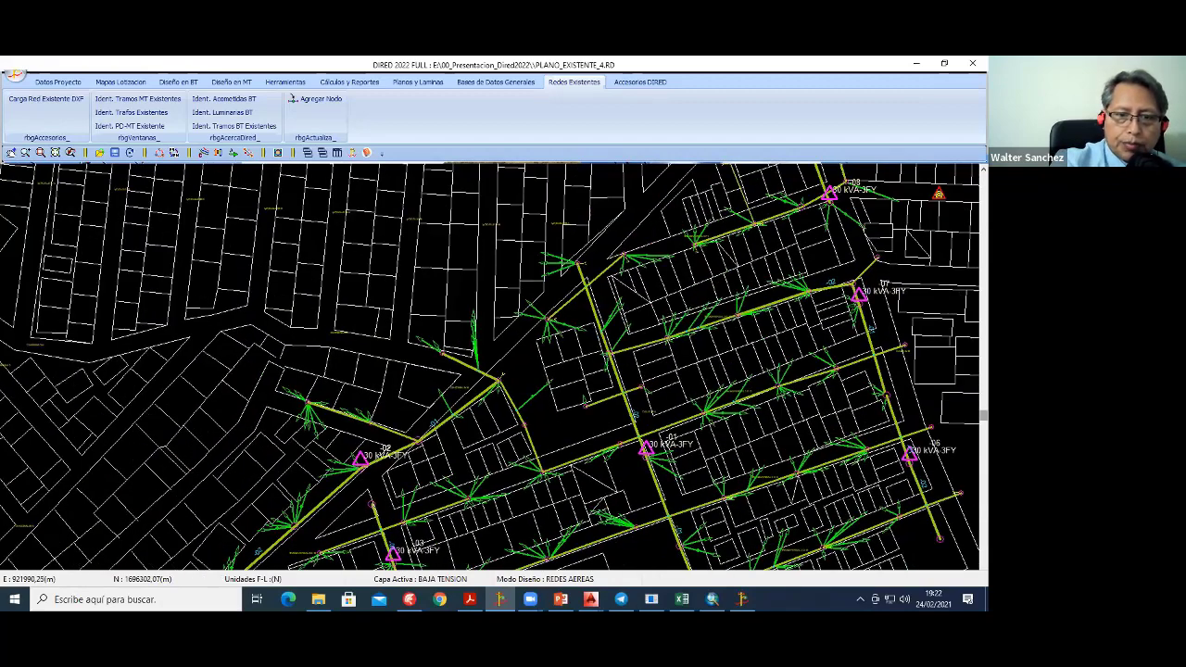
pyautogui.scroll(2, 642, 428)
# Step: Review medium voltage around transformers -08 and -07, then open the Mapas Lotizacion and low-voltage design tools
pyautogui.moveTo(425, 450)
pyautogui.mouseDown(button='middle')
pyautogui.moveTo(442, 511)
pyautogui.moveTo(442, 403)
pyautogui.mouseUp(button='middle')
pyautogui.scroll(-1, 442, 426)
pyautogui.scroll(-1, 452, 489)
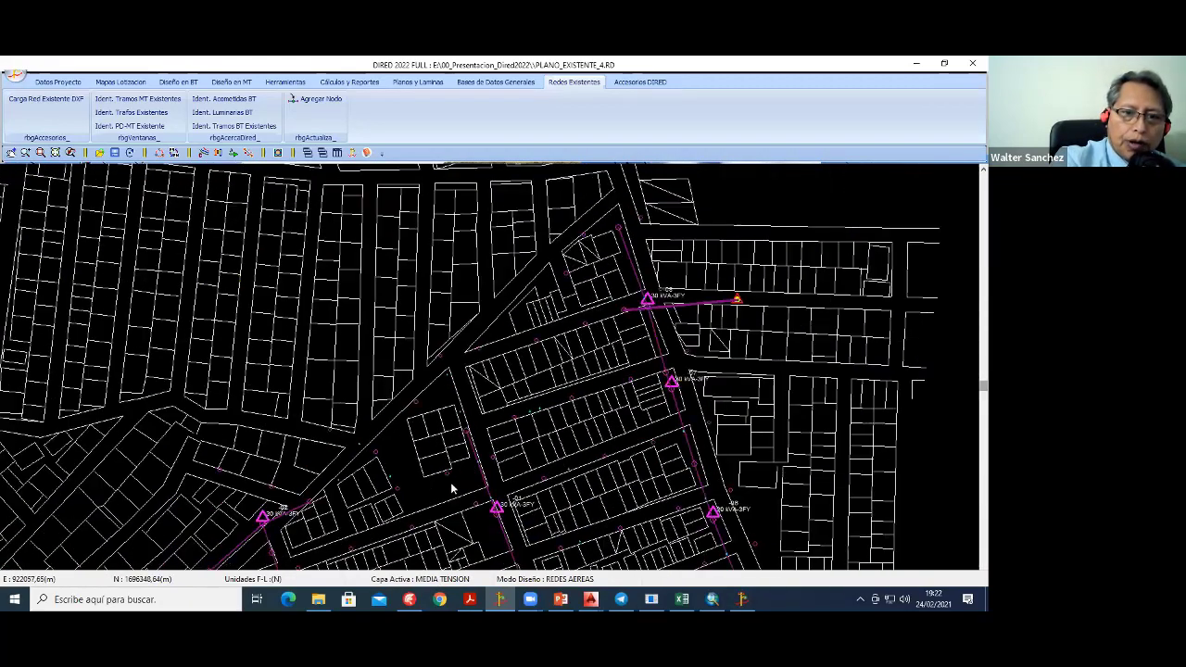
pyautogui.scroll(2, 436, 465)
pyautogui.scroll(1, 386, 467)
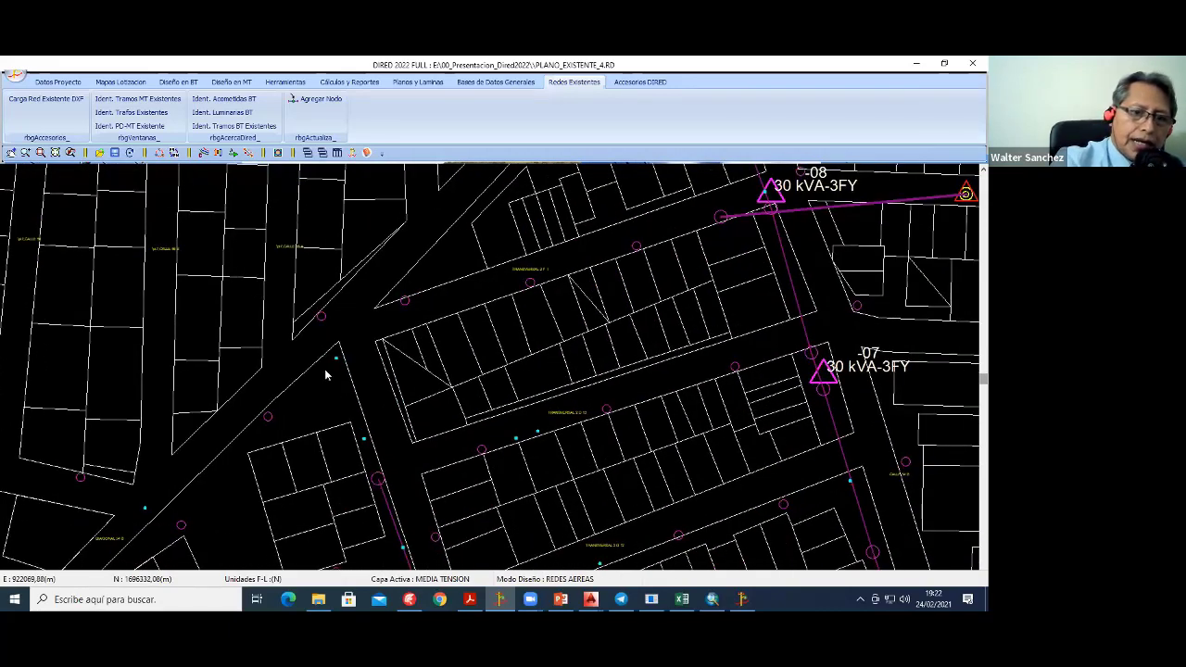
pyautogui.moveTo(453, 492)
pyautogui.mouseDown(button='middle')
pyautogui.moveTo(344, 296)
pyautogui.moveTo(429, 454)
pyautogui.moveTo(361, 232)
pyautogui.mouseUp(button='middle')
pyautogui.scroll(-1, 383, 244)
pyautogui.scroll(-1, 426, 265)
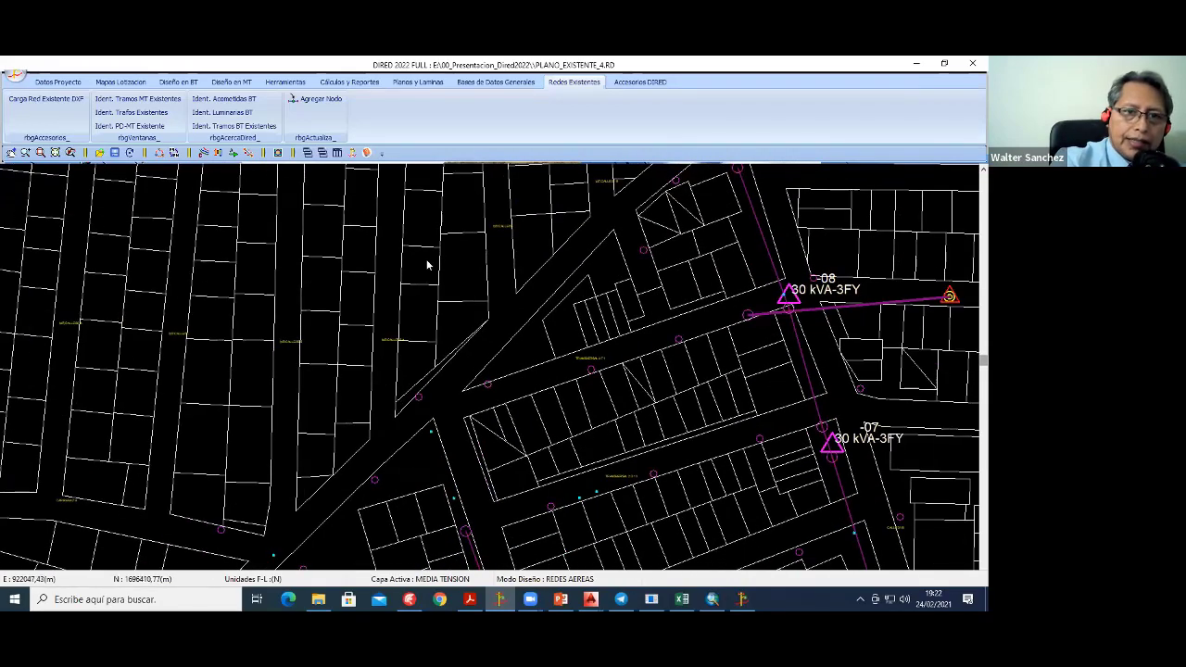
pyautogui.scroll(-1, 429, 321)
pyautogui.moveTo(454, 394); pyautogui.dragTo(401, 388, button='middle')
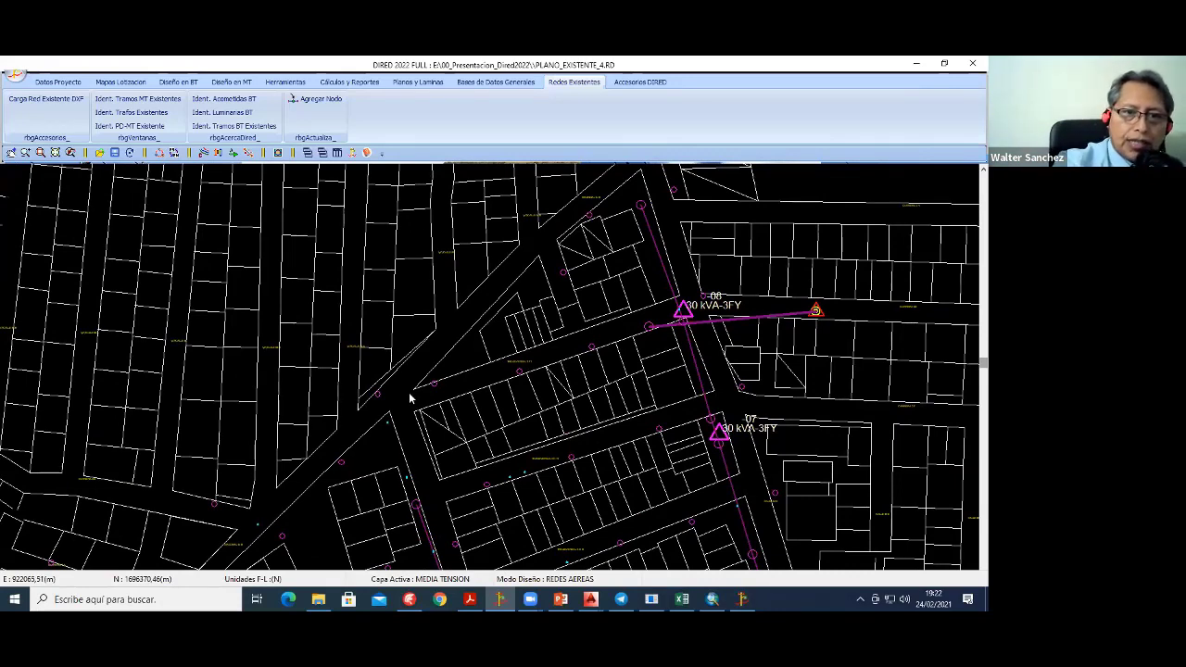
pyautogui.scroll(-2, 409, 392)
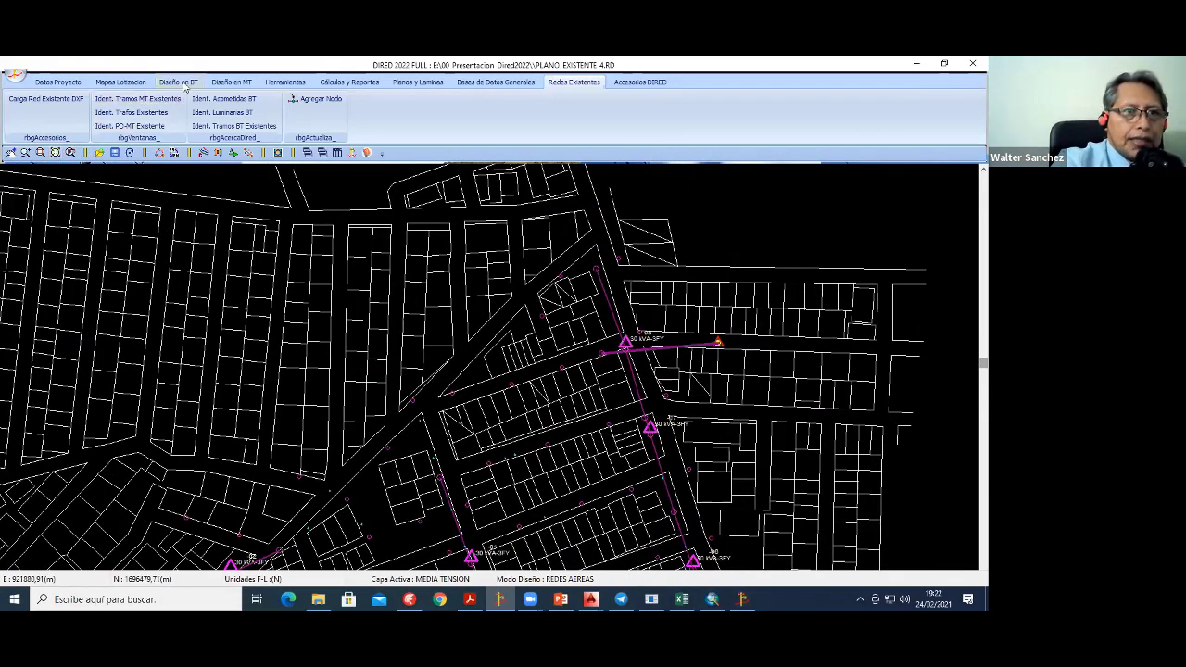
pyautogui.scroll(1, 421, 329)
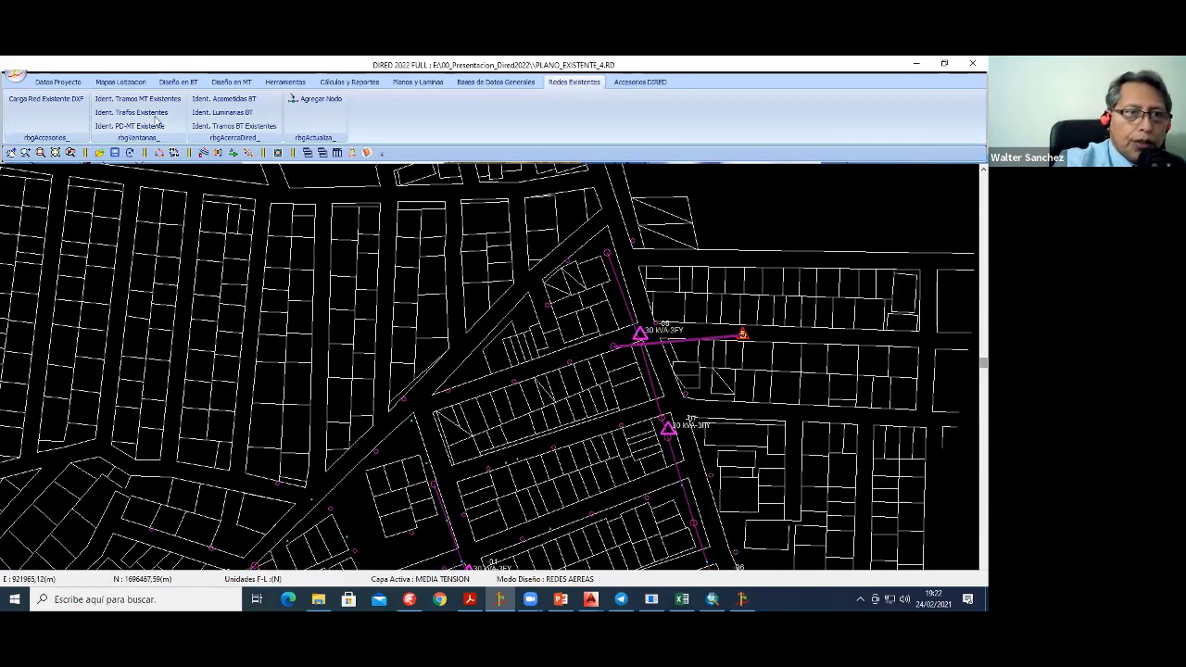
pyautogui.click(135, 84)
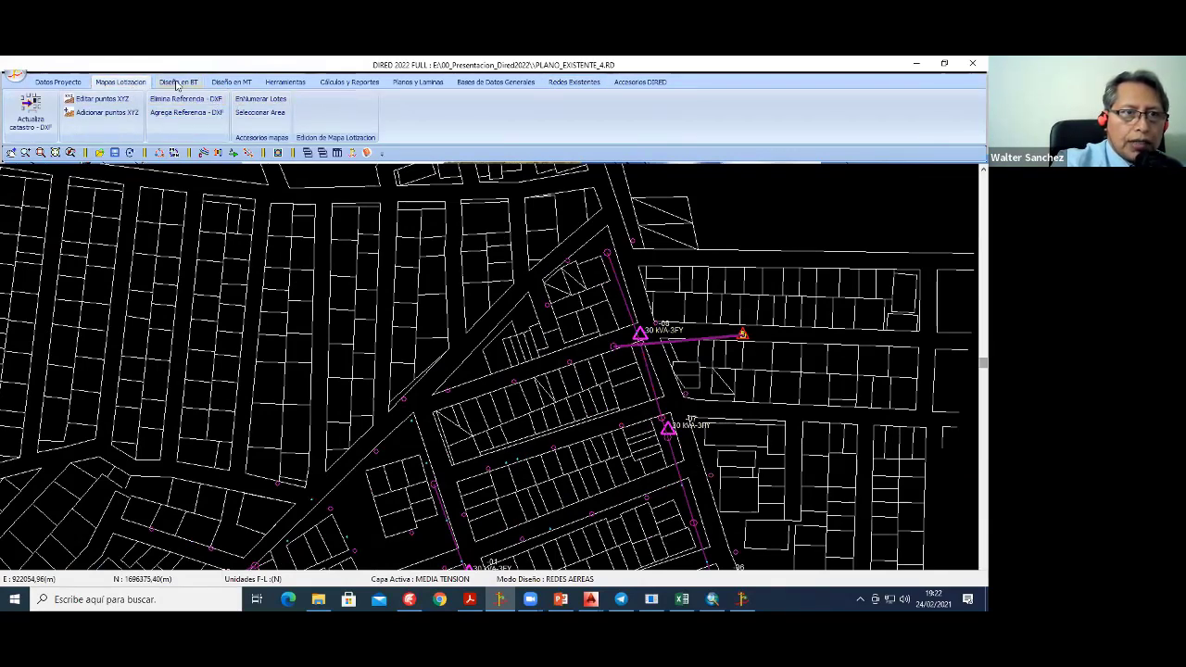
pyautogui.click(178, 82)
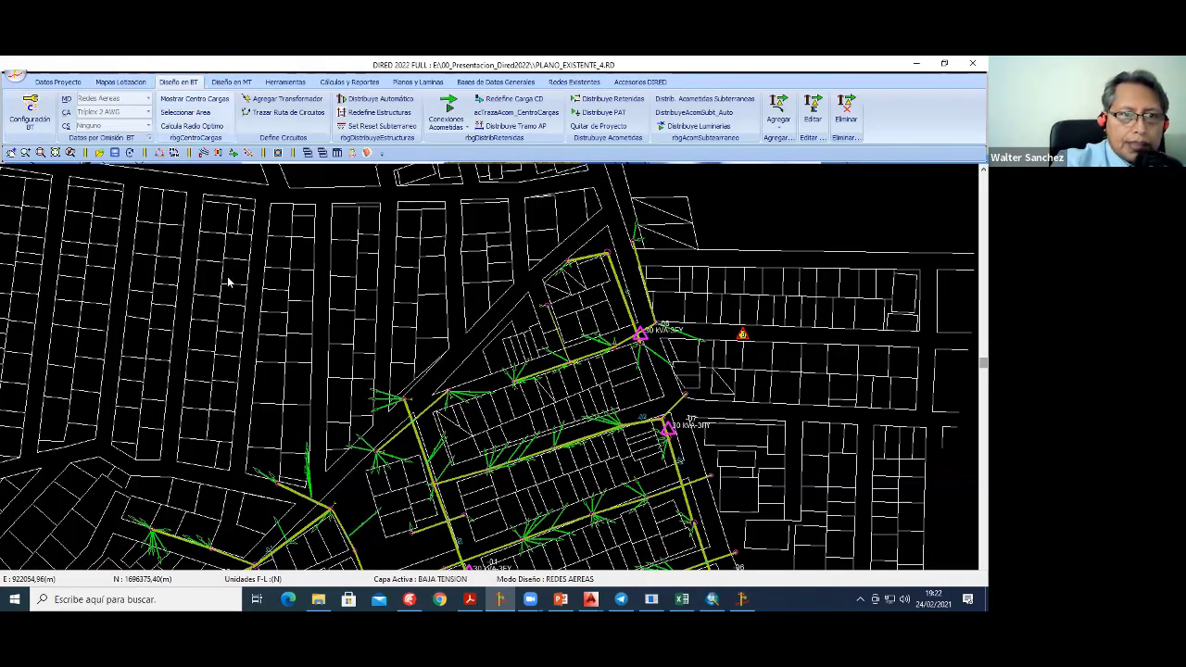
# Step: Close the radius window, then enable Radio alcance de Trafos at 100 on the Configuración BT Gráficos tab
pyautogui.press('Escape')
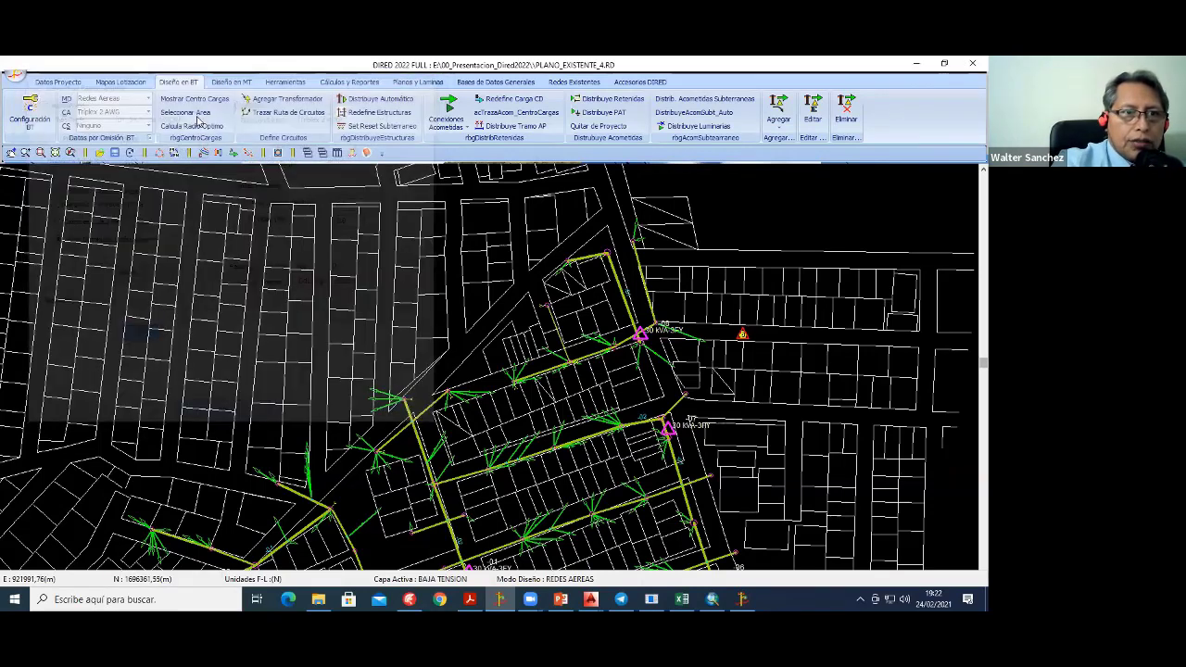
pyautogui.click(31, 115)
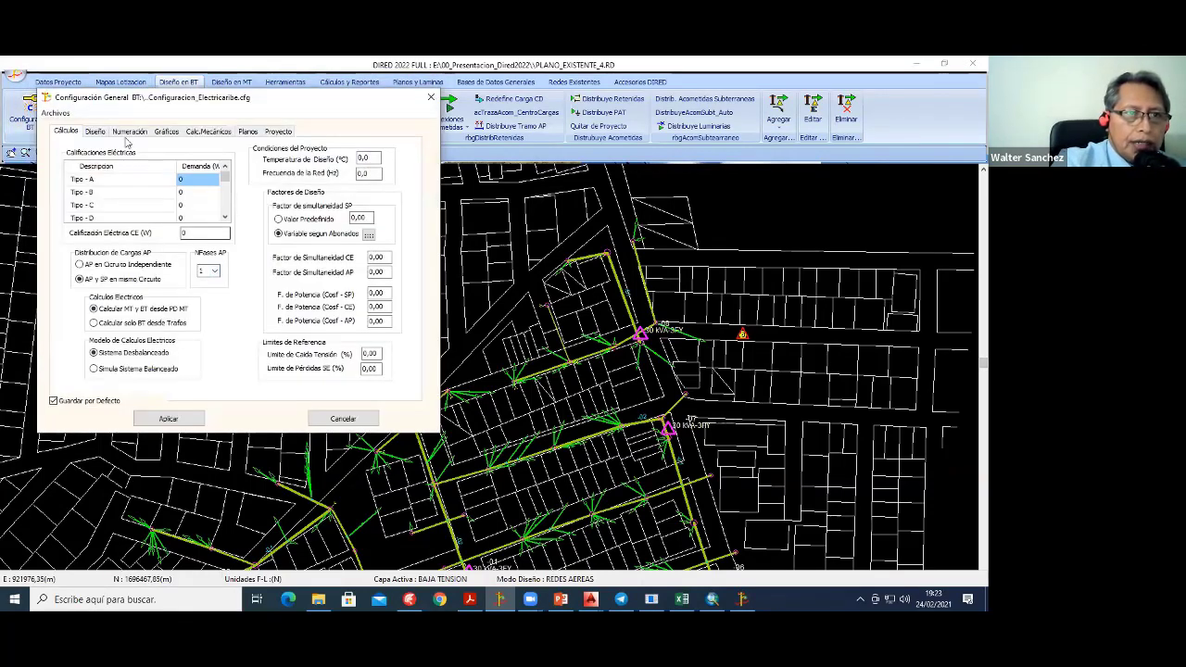
pyautogui.click(97, 133)
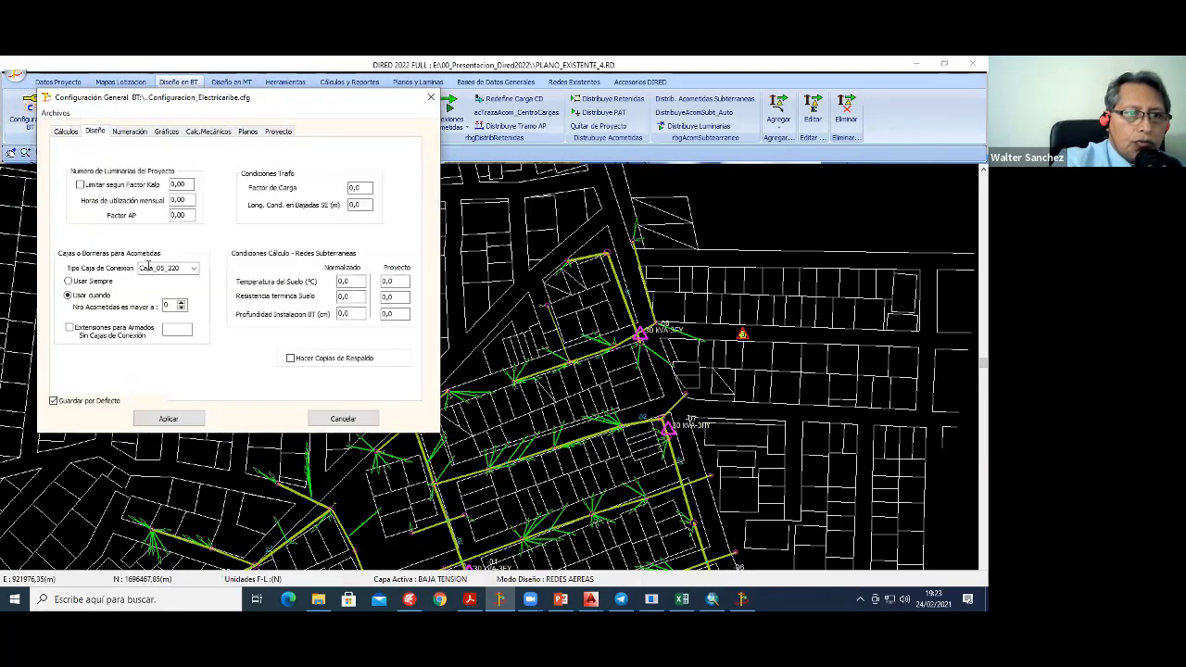
pyautogui.click(129, 133)
pyautogui.click(166, 131)
pyautogui.click(205, 132)
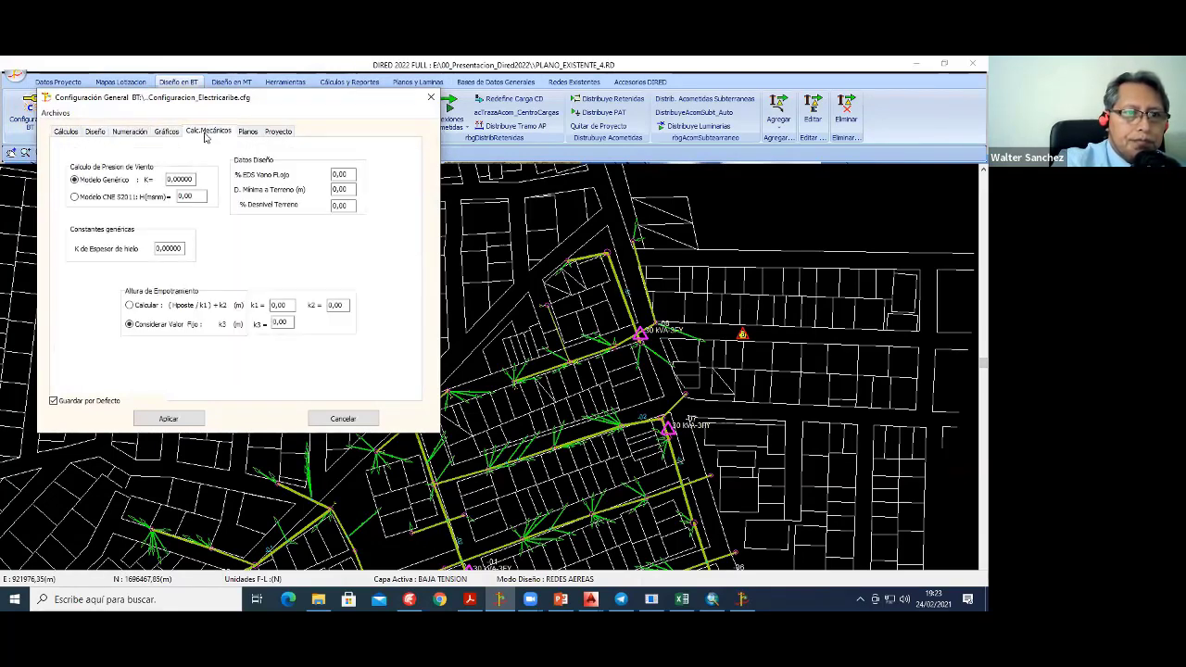
pyautogui.click(168, 132)
pyautogui.click(88, 319)
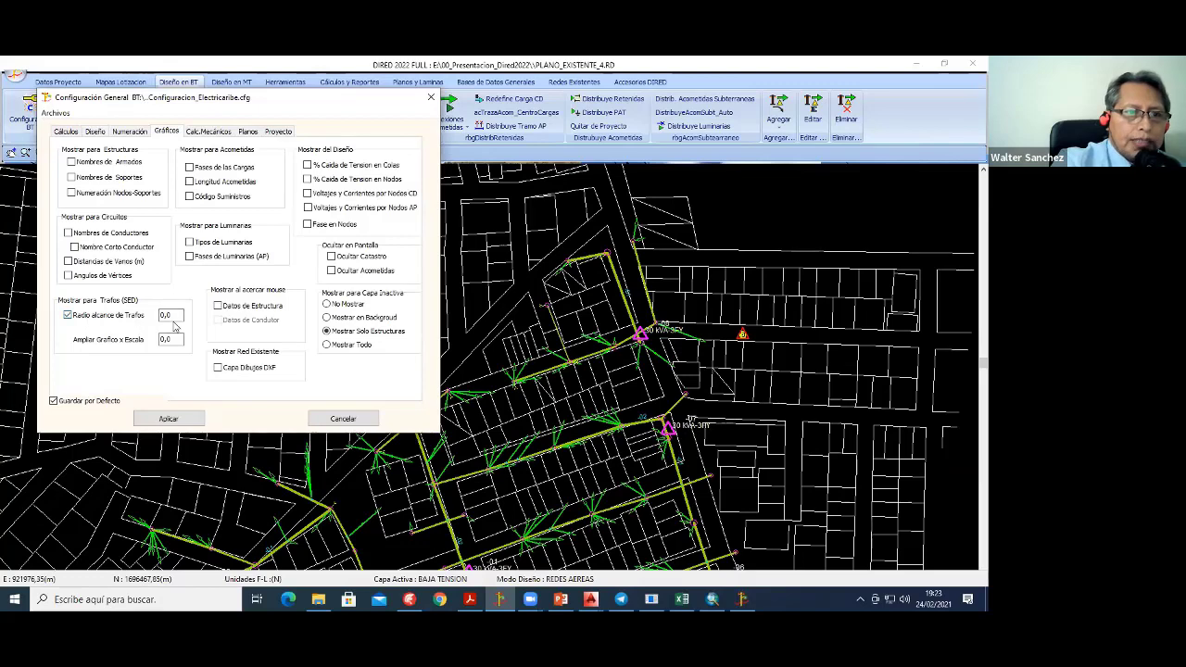
pyautogui.press('Tab')
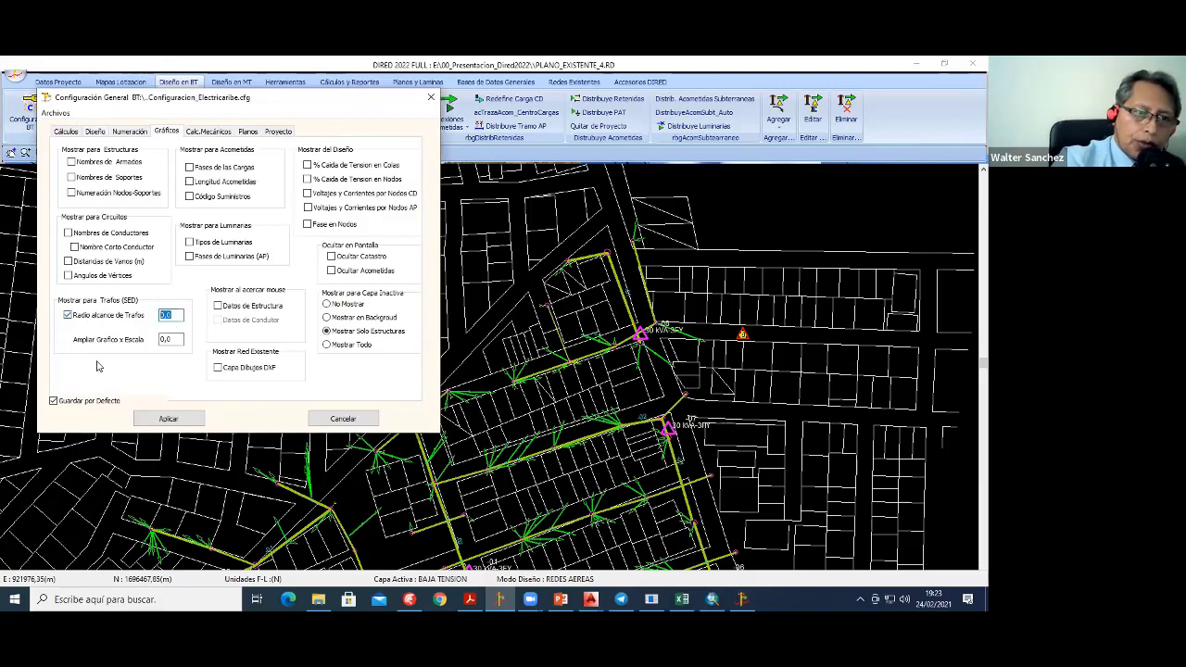
pyautogui.write('100')
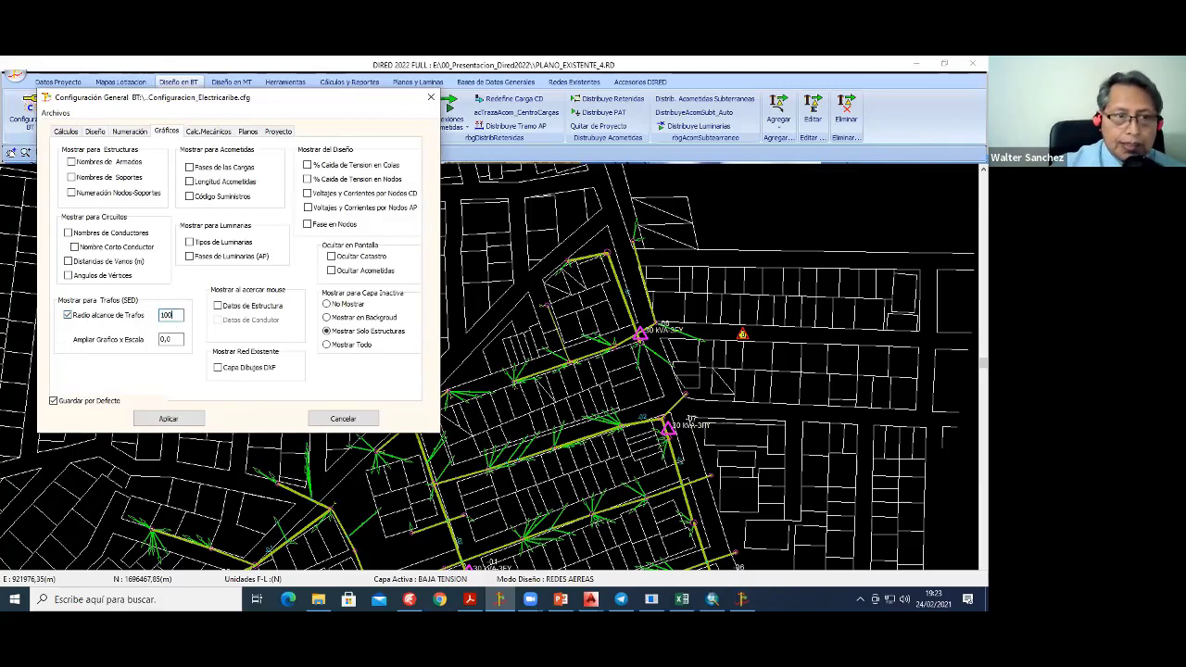
pyautogui.click(168, 419)
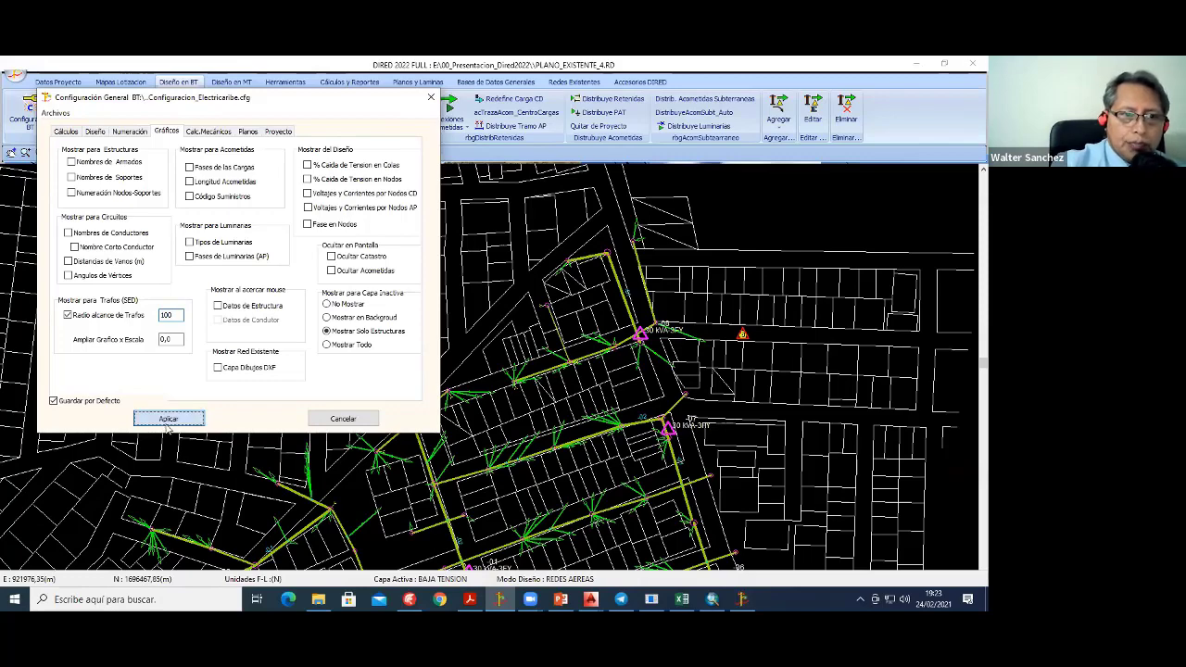
pyautogui.click(343, 418)
# Step: Recentre the map on the transformers and switch to medium-voltage design
pyautogui.scroll(-2, 503, 457)
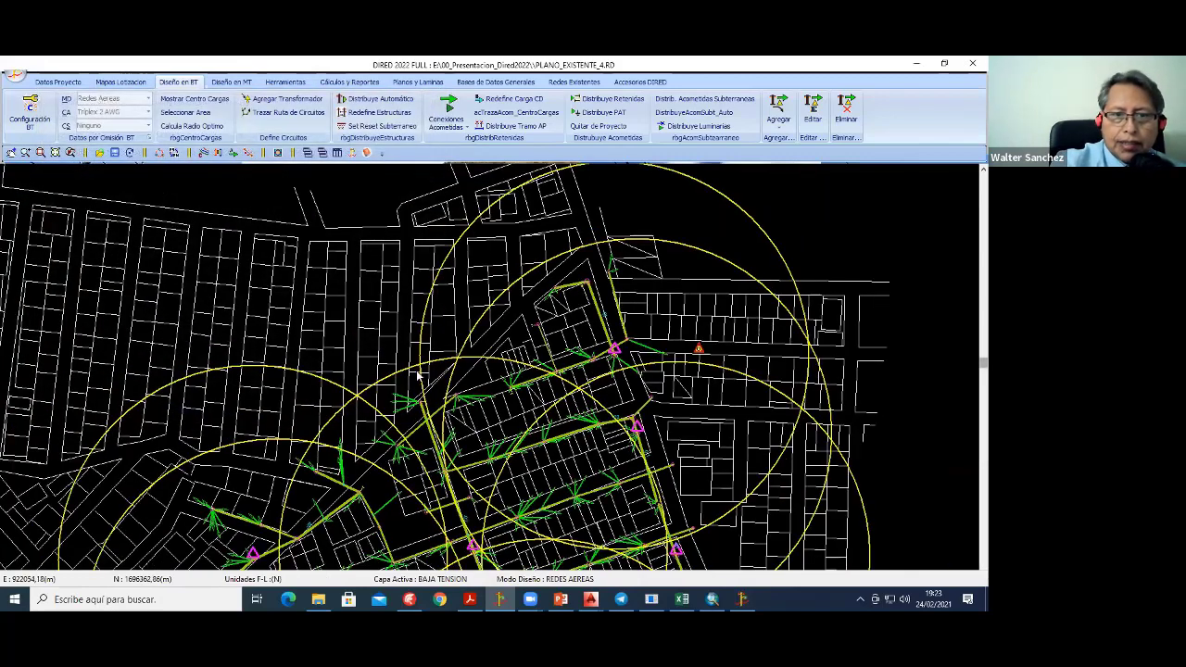
pyautogui.scroll(-2, 417, 380)
pyautogui.scroll(1, 377, 413)
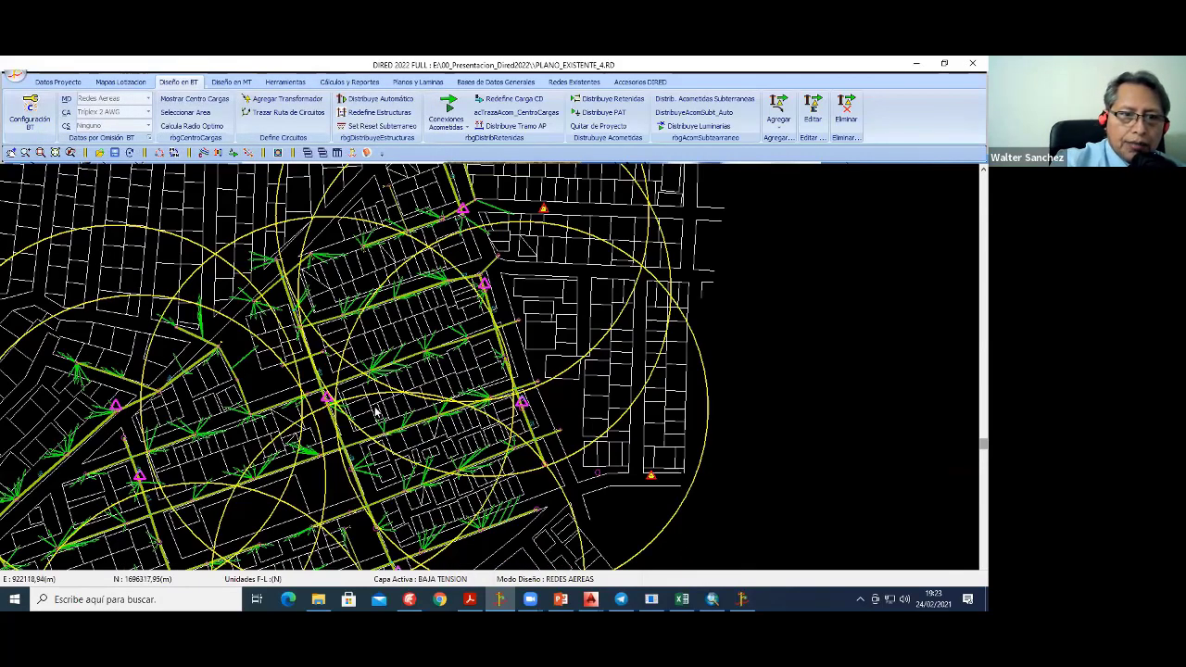
pyautogui.scroll(1, 382, 430)
pyautogui.scroll(2, 382, 429)
pyautogui.scroll(1, 318, 427)
pyautogui.moveTo(317, 427); pyautogui.dragTo(331, 445, button='middle')
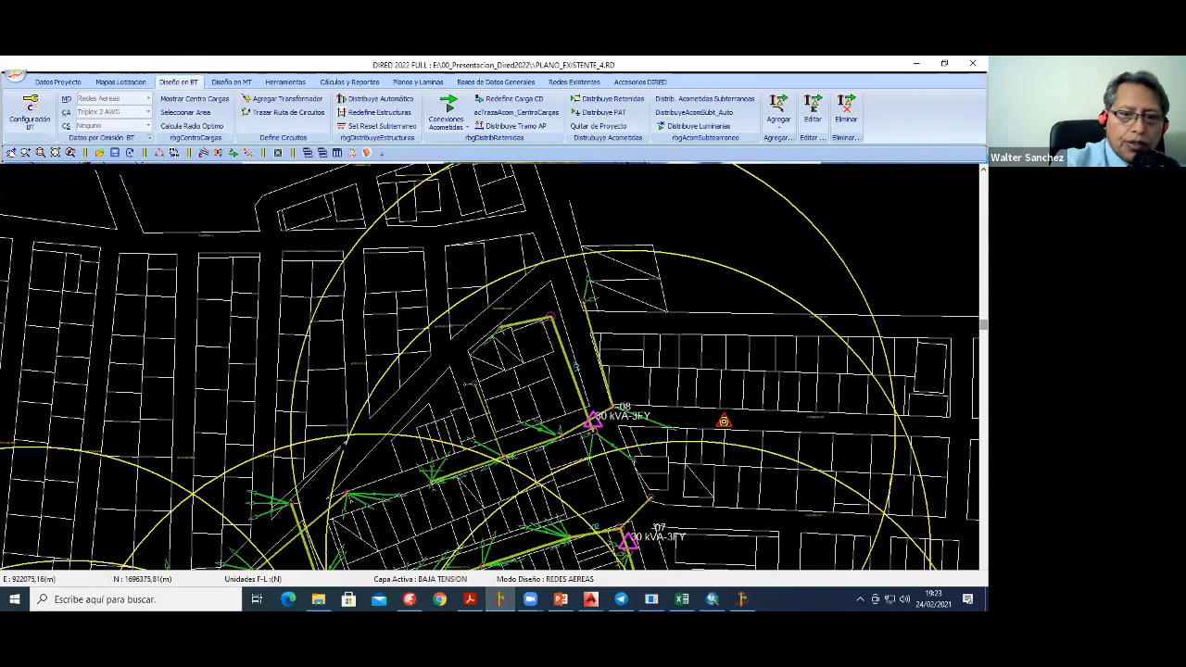
pyautogui.click(432, 580)
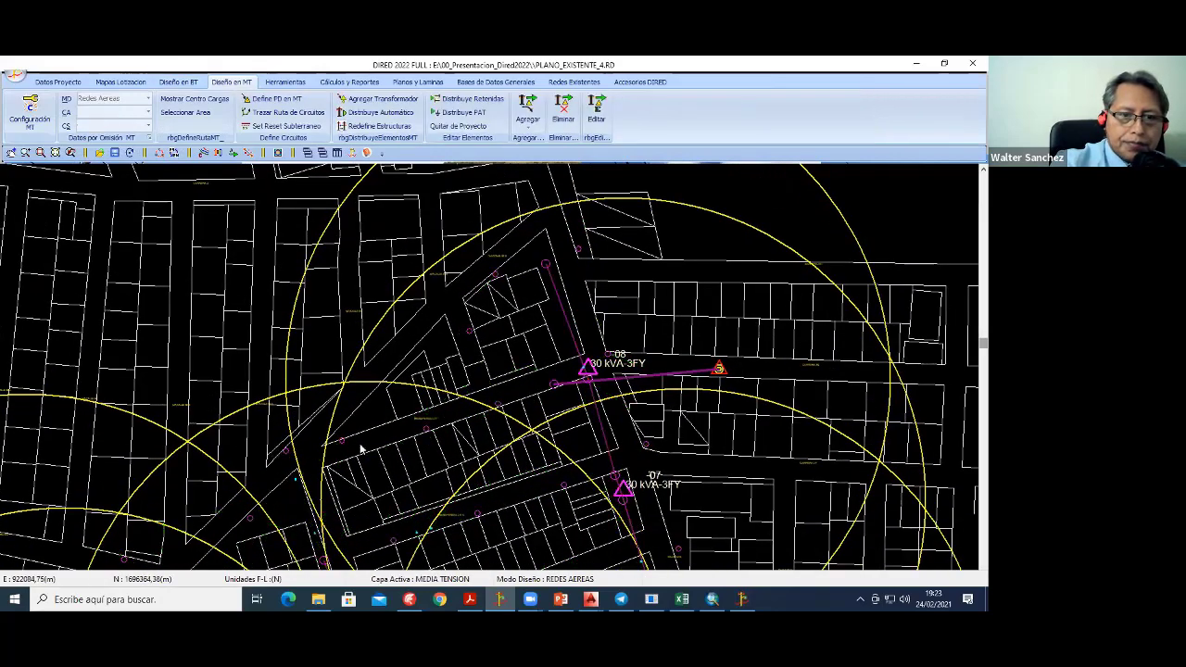
# Step: Frame transformers 08 and 07, start Trazar Ruta de Circuitos, and pan to the northern blocks
pyautogui.scroll(-2, 393, 420)
pyautogui.scroll(1, 389, 410)
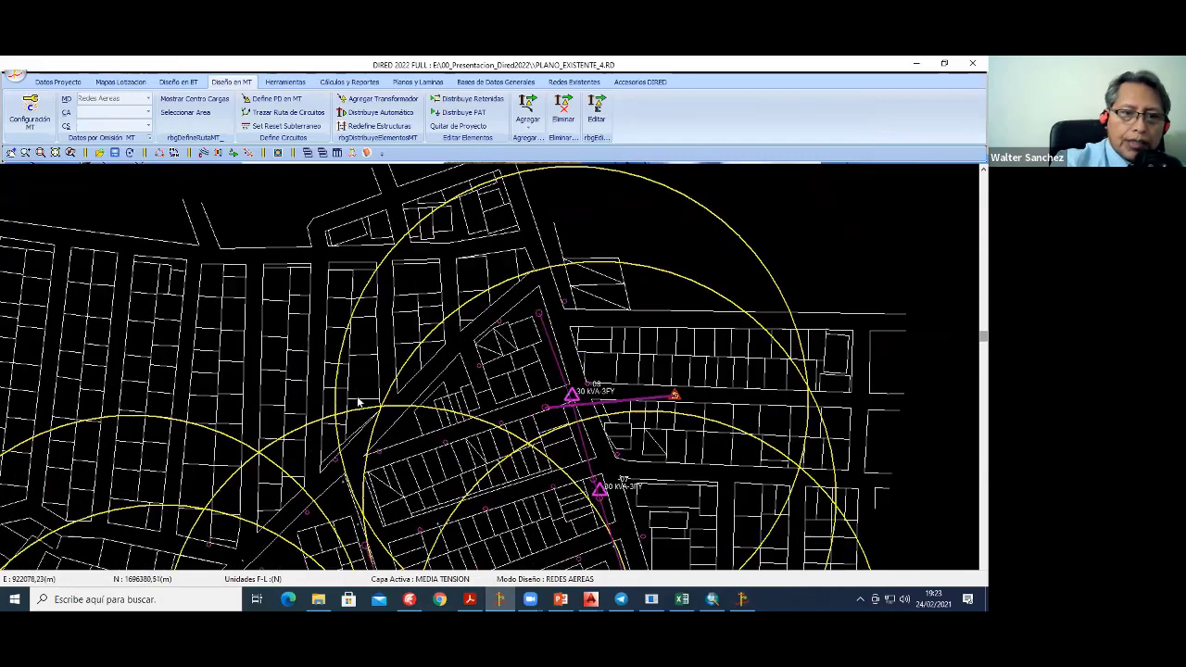
pyautogui.scroll(1, 420, 383)
pyautogui.scroll(1, 420, 383)
pyautogui.scroll(1, 422, 435)
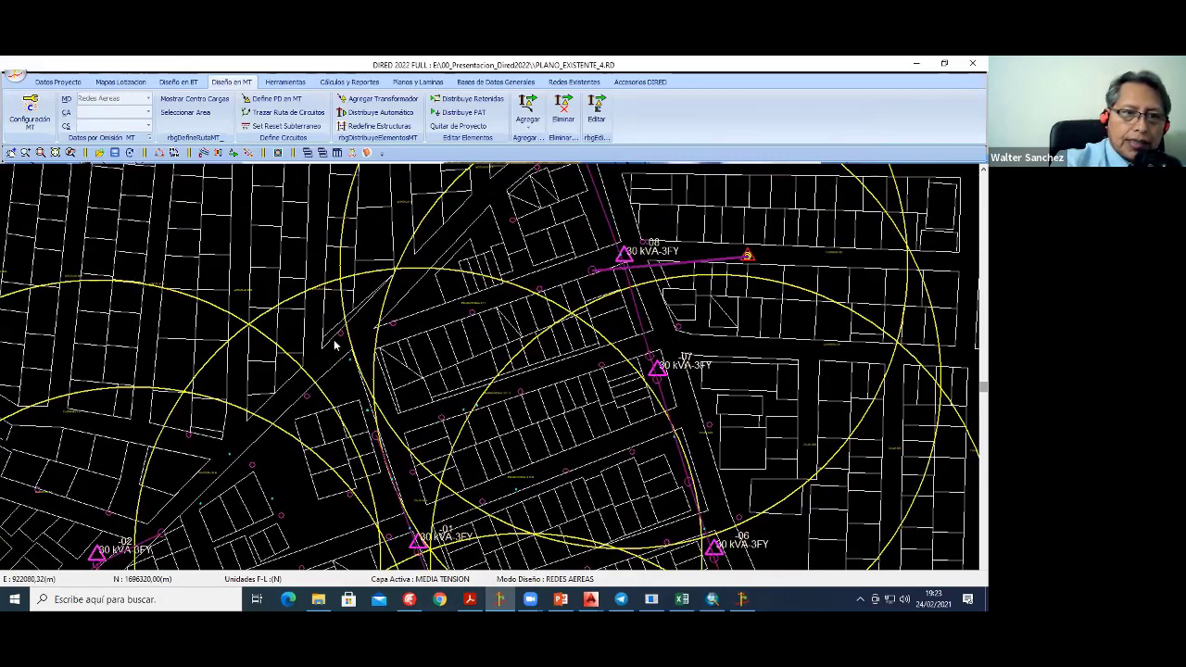
pyautogui.scroll(1, 336, 346)
pyautogui.scroll(1, 336, 346)
pyautogui.moveTo(338, 366); pyautogui.dragTo(376, 439, button='middle')
pyautogui.scroll(-1, 370, 361)
pyautogui.scroll(-1, 370, 361)
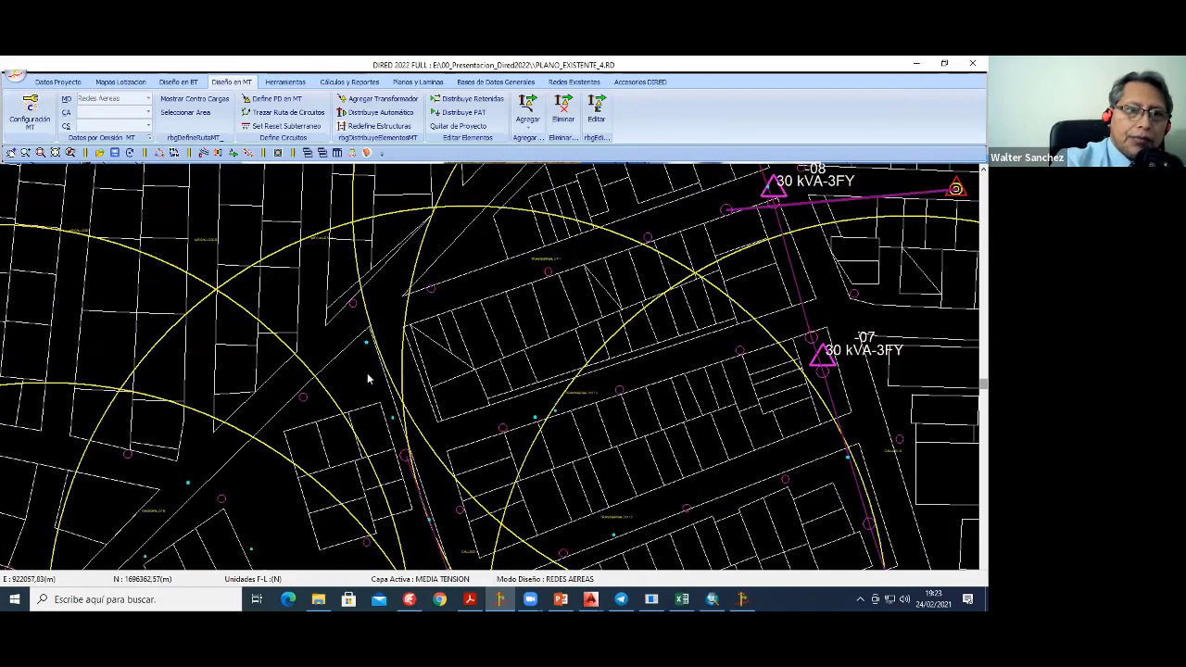
pyautogui.scroll(-1, 371, 362)
pyautogui.click(197, 113)
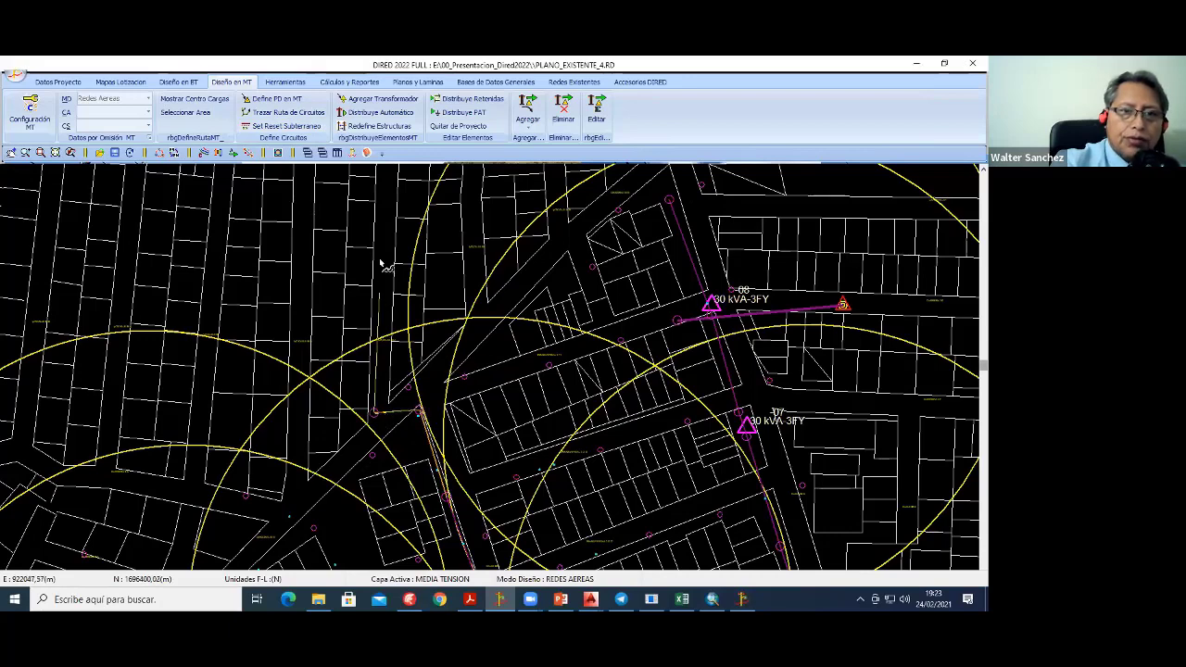
pyautogui.moveTo(384, 265); pyautogui.dragTo(379, 463, button='middle')
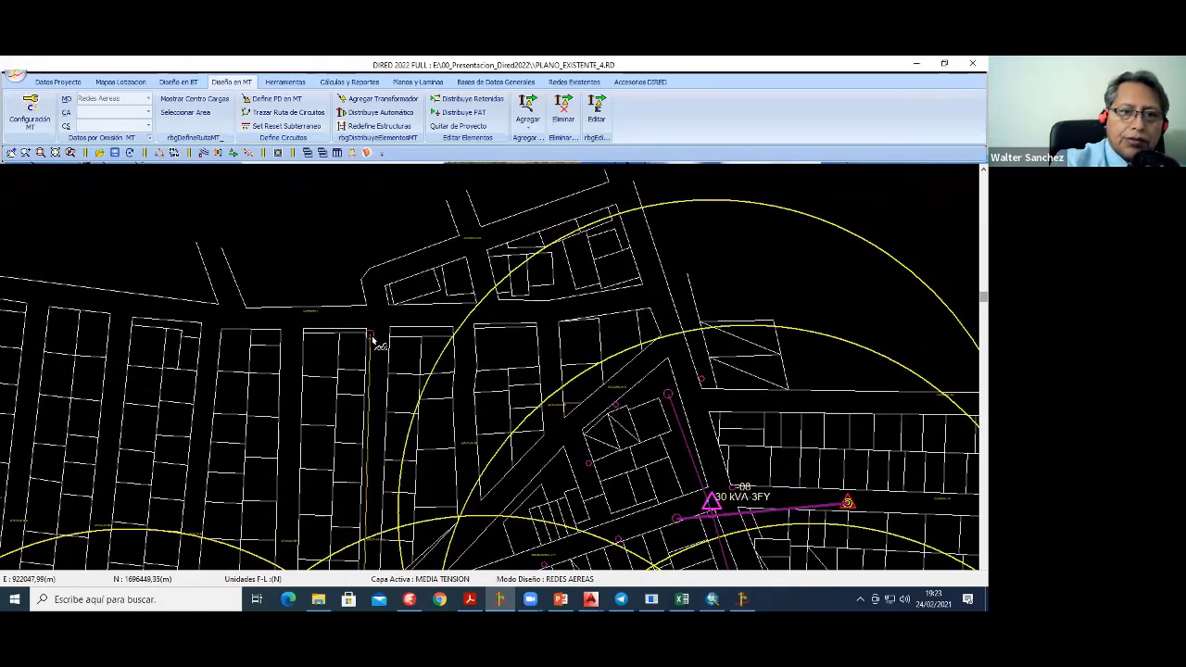
# Step: Place the route points down the street left of transformer 08 and confirm the message
pyautogui.rightClick(407, 306)
pyautogui.click(417, 310)
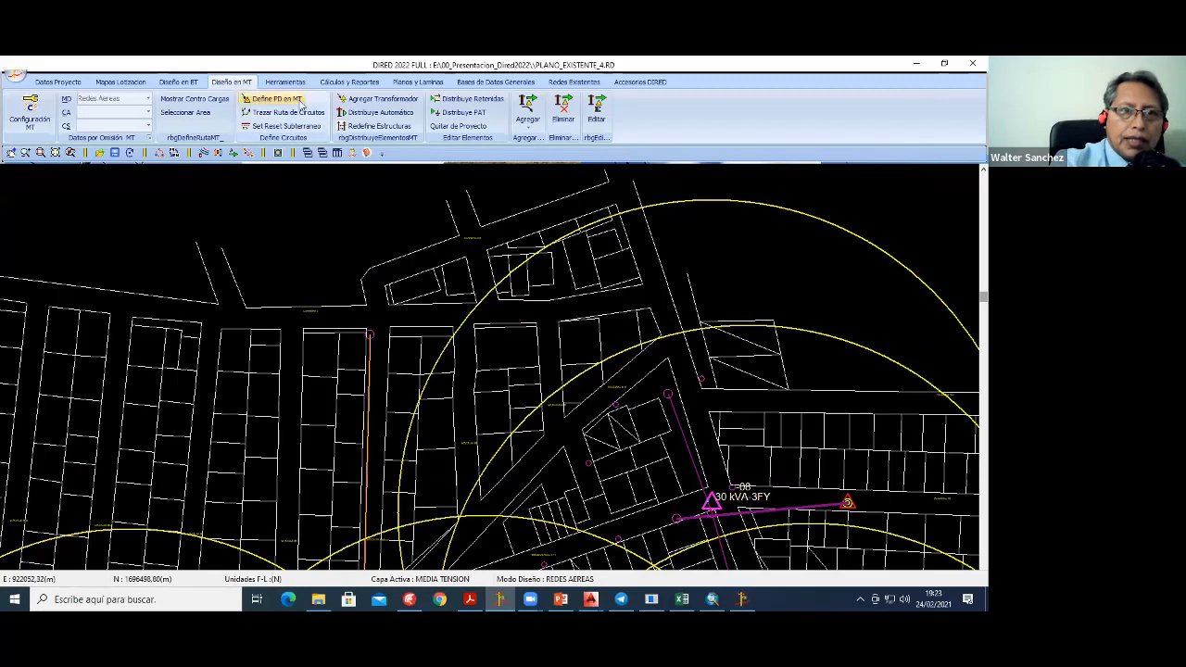
pyautogui.click(372, 339)
pyautogui.click(578, 344)
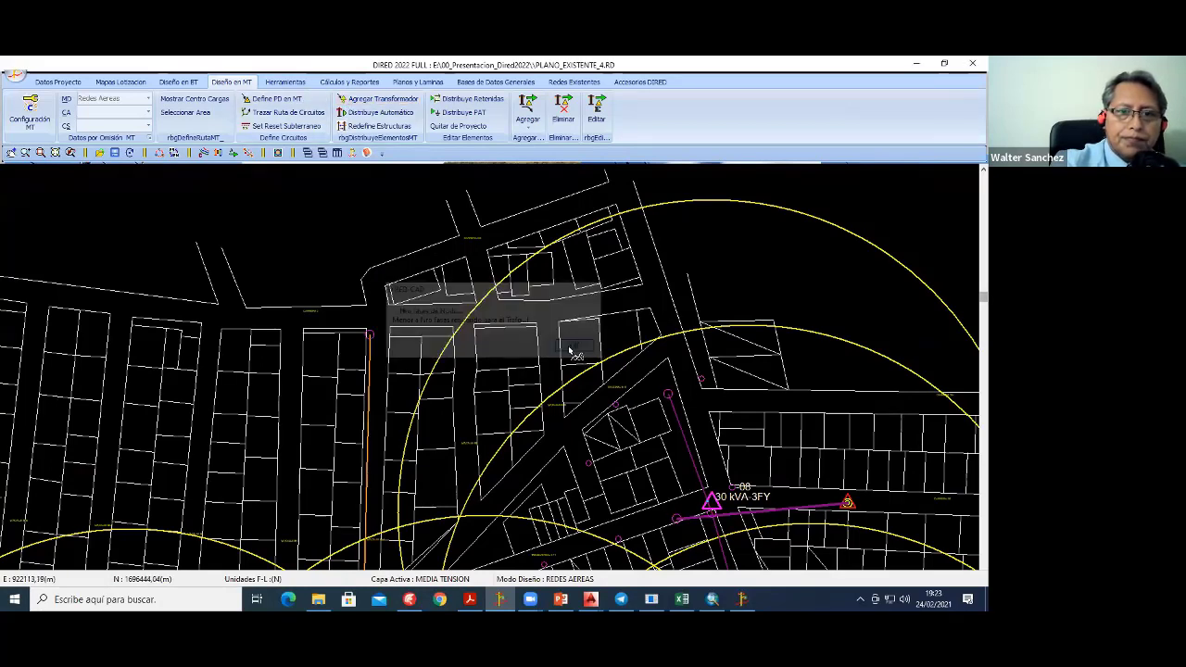
# Step: Finish the circuit route, cancel Datos por Omisión MT, and zoom over the result
pyautogui.rightClick(346, 231)
pyautogui.click(354, 235)
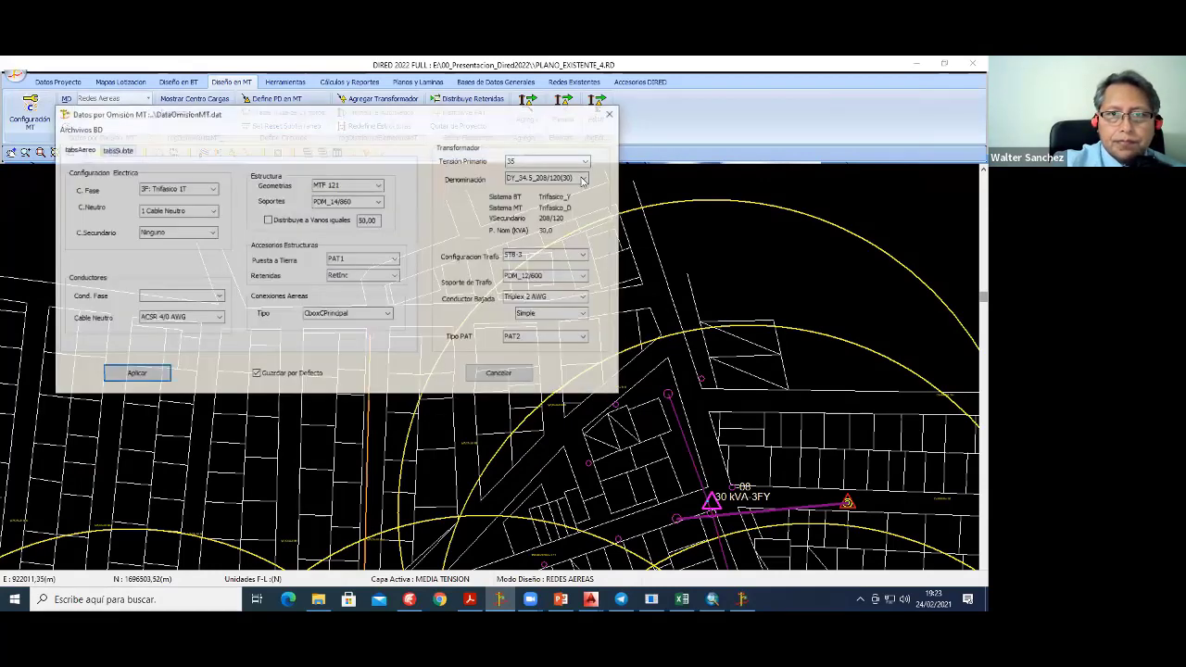
pyautogui.click(500, 374)
pyautogui.scroll(-2, 404, 554)
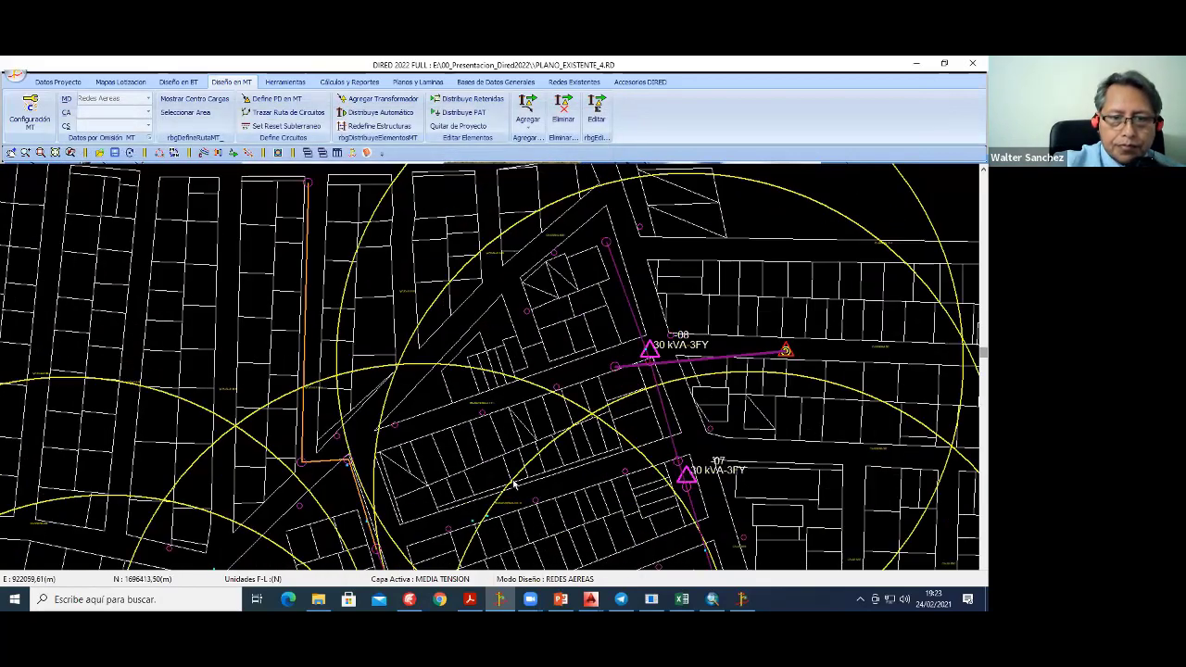
pyautogui.scroll(-2, 413, 528)
pyautogui.scroll(-2, 421, 491)
pyautogui.scroll(-2, 432, 452)
pyautogui.scroll(1, 468, 417)
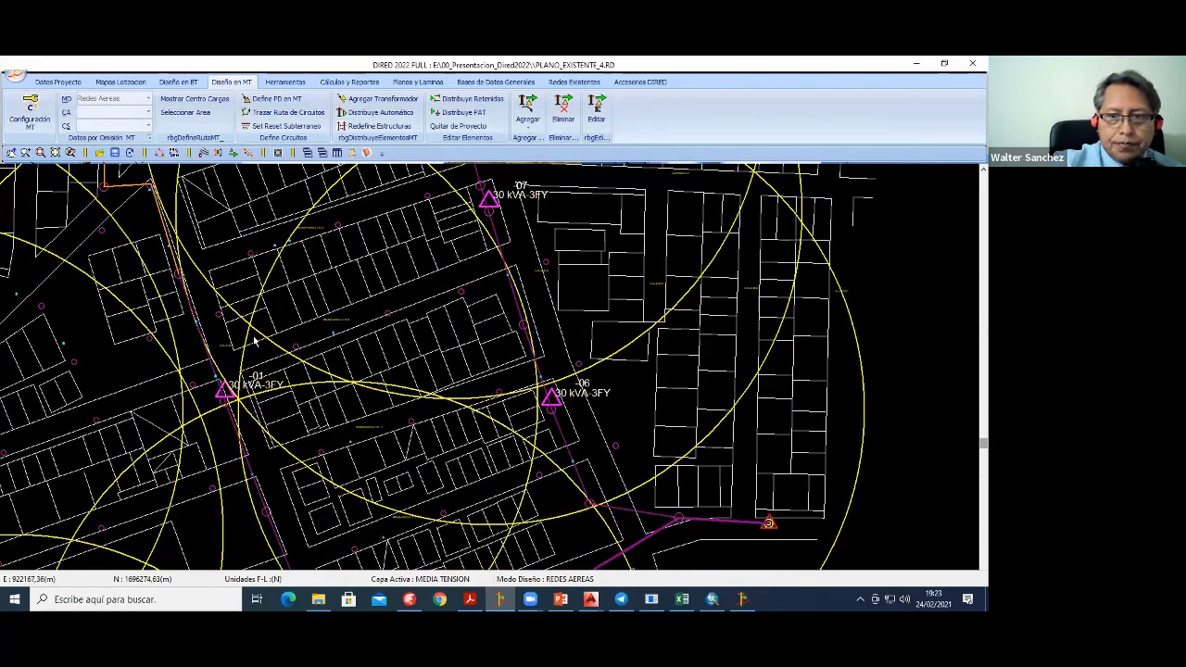
pyautogui.scroll(2, 503, 376)
pyautogui.scroll(2, 503, 376)
pyautogui.scroll(2, 505, 379)
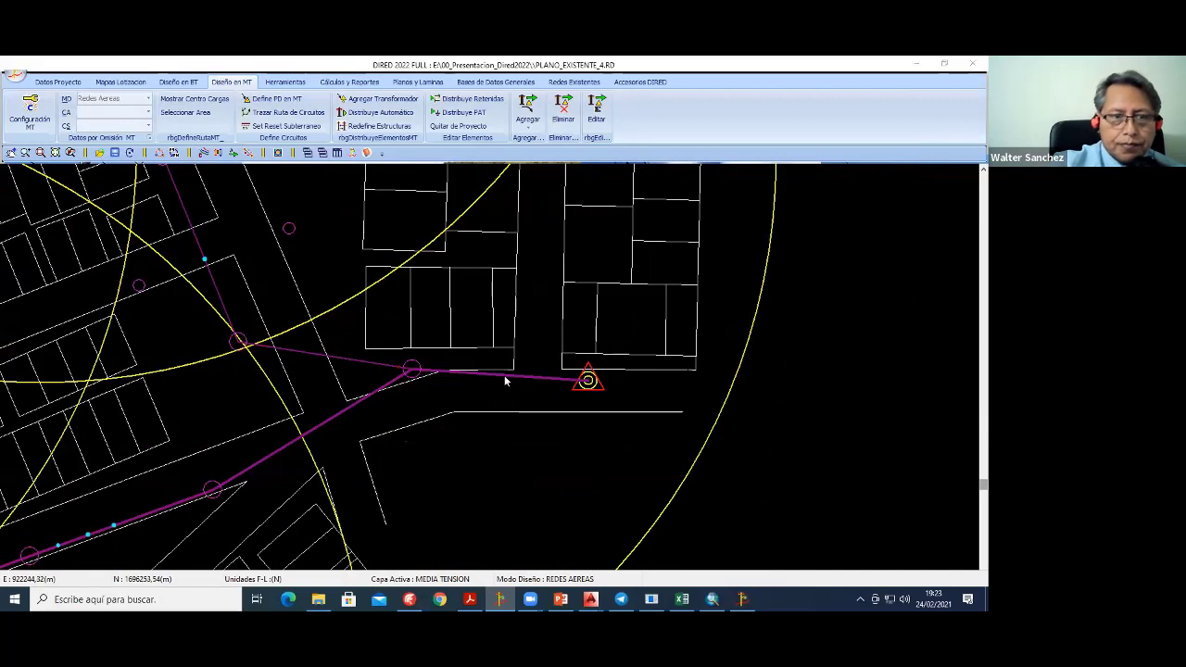
# Step: Set circuit -01 to 3F: Trifasico 1T with Cambiar Sistema - Conductor applied to the whole circuit
pyautogui.doubleClick(504, 380)
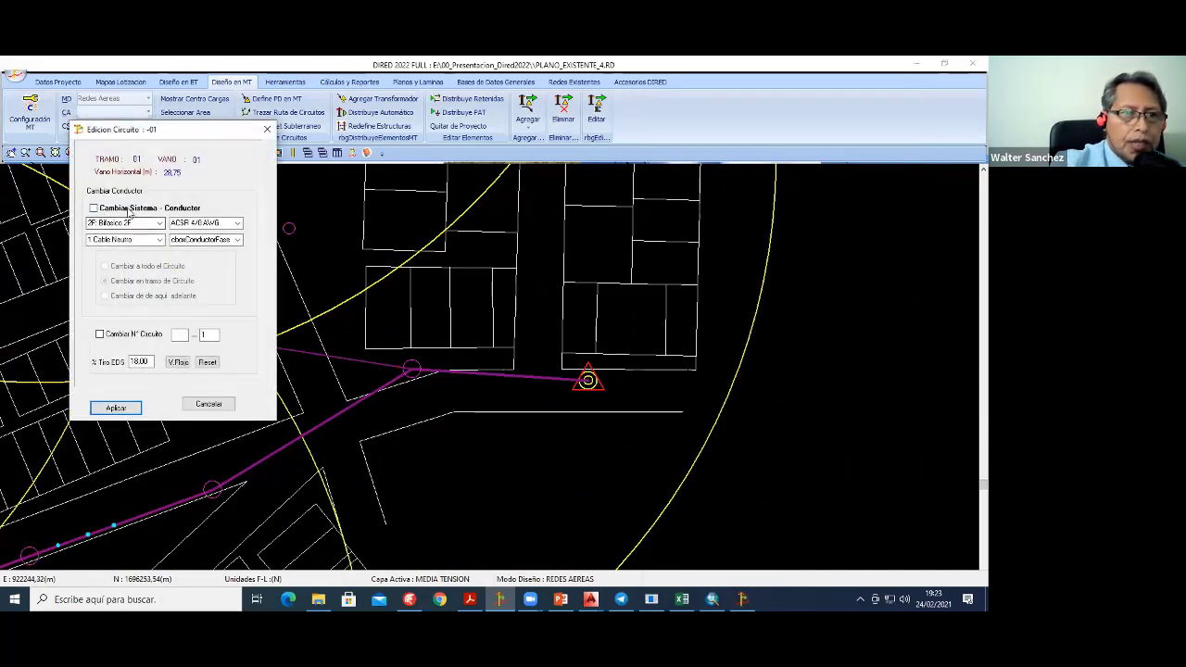
pyautogui.click(159, 230)
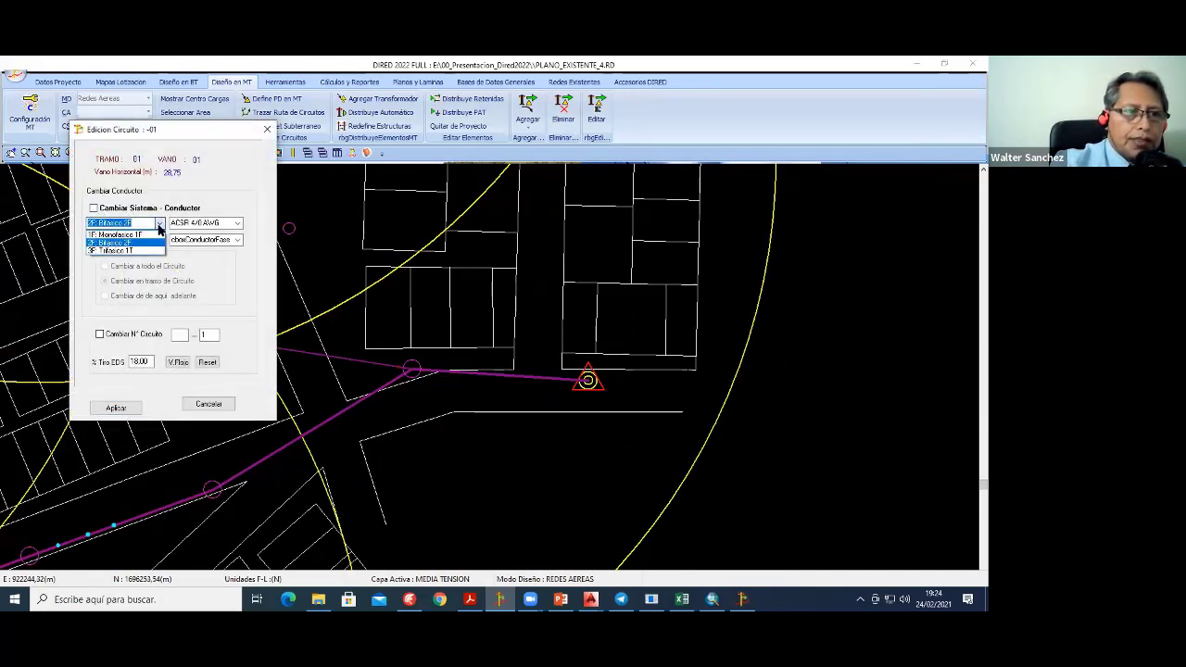
pyautogui.click(132, 252)
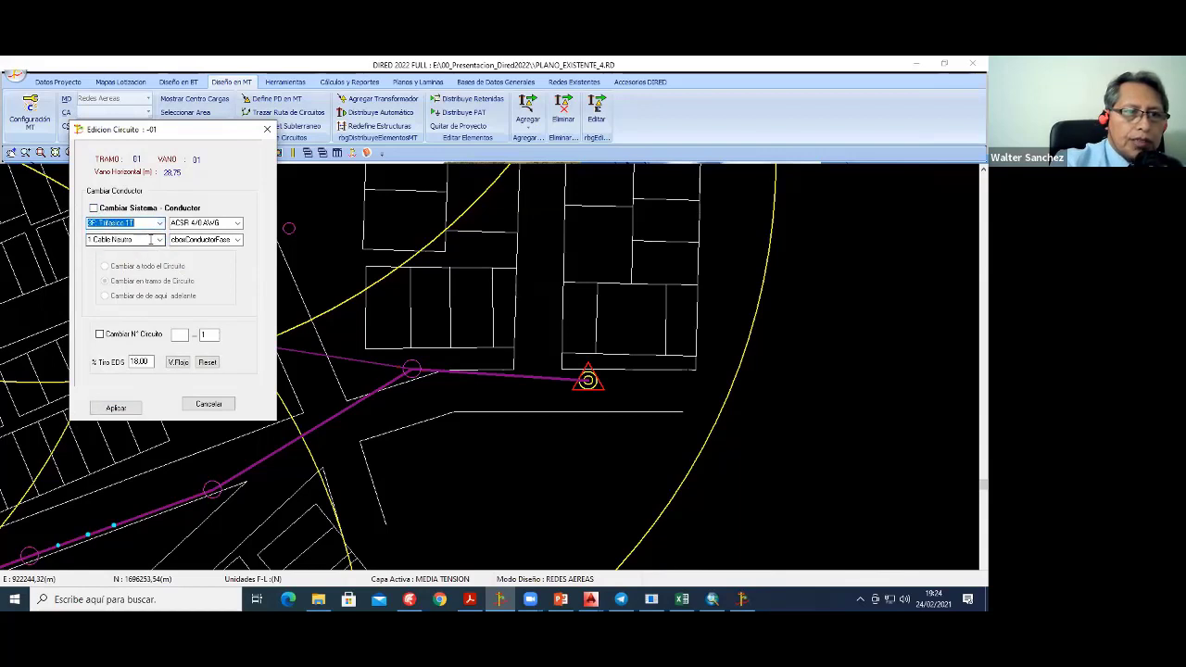
pyautogui.click(127, 210)
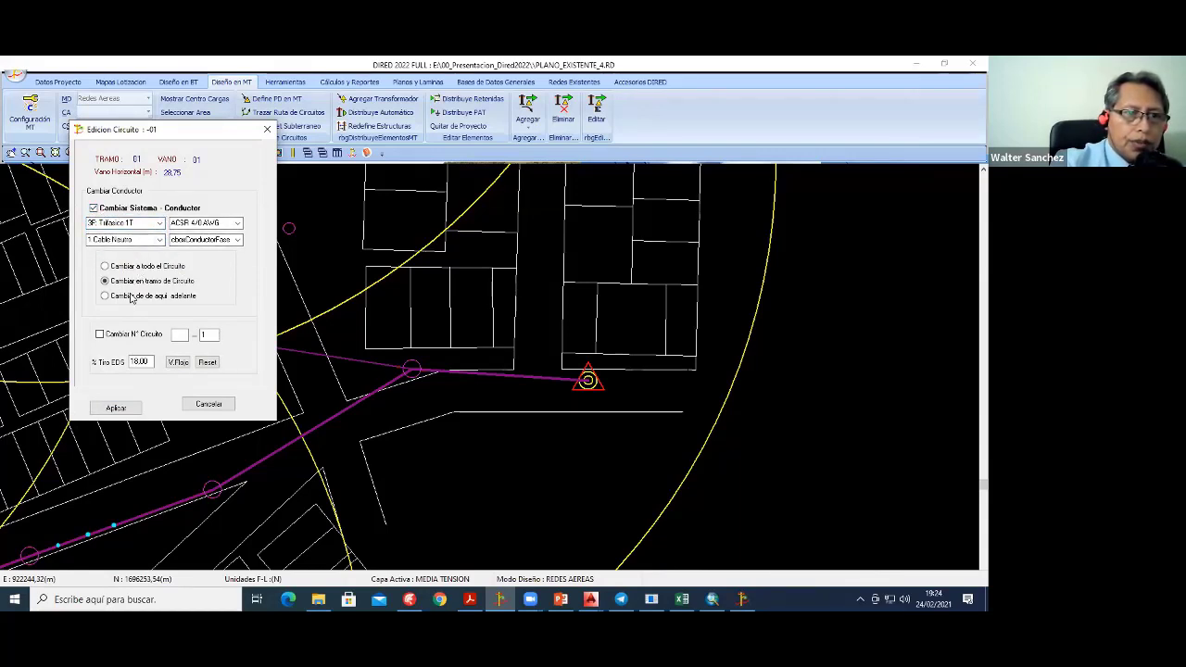
pyautogui.click(113, 406)
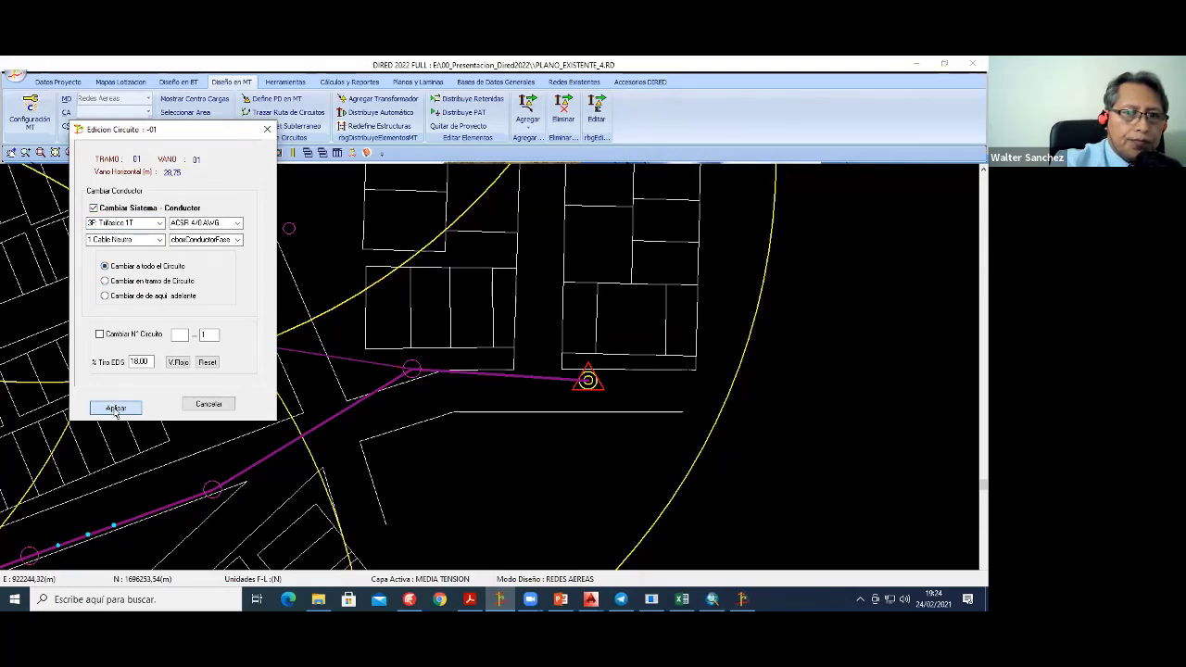
pyautogui.scroll(-3, 273, 290)
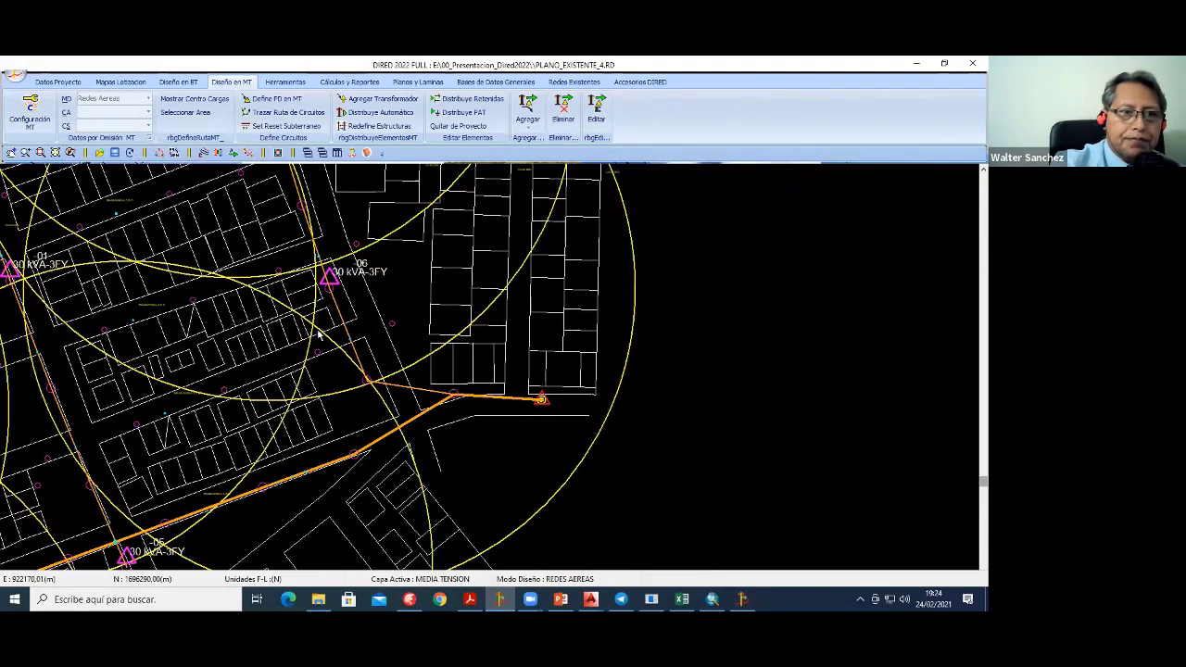
# Step: Place a 30 kVA-3FY transformer on the pole and close transformer placement
pyautogui.scroll(3, 318, 330)
pyautogui.moveTo(352, 392); pyautogui.dragTo(379, 440, button='middle')
pyautogui.scroll(3, 291, 378)
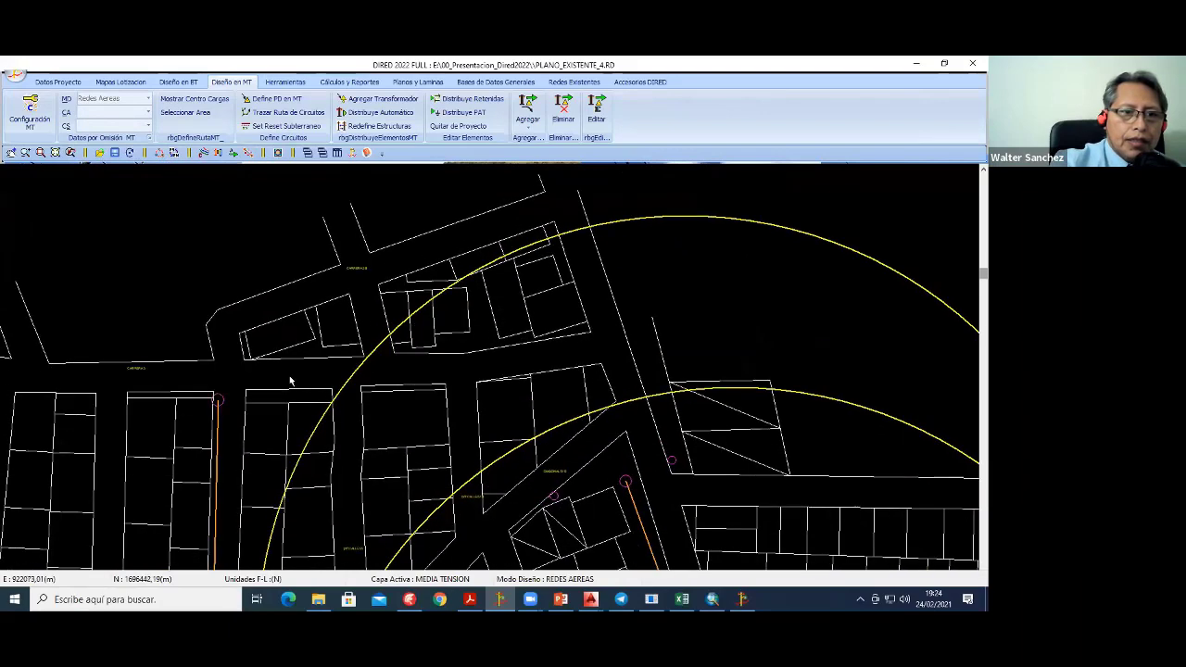
pyautogui.click(380, 100)
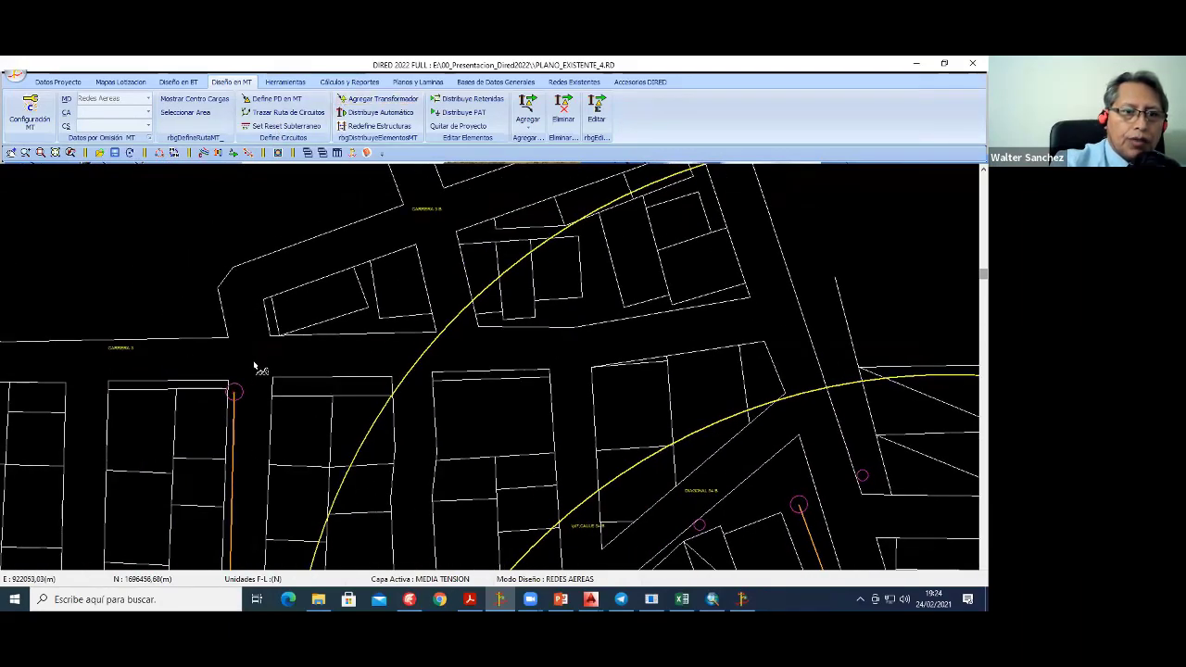
pyautogui.click(236, 393)
pyautogui.scroll(-3, 315, 414)
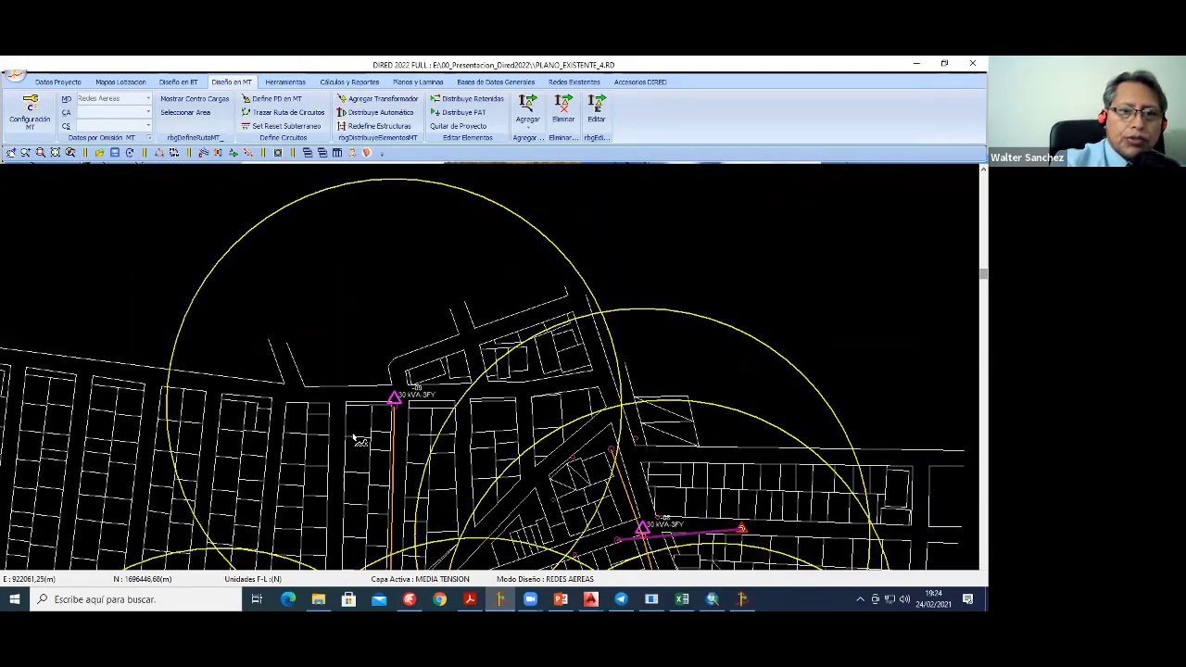
pyautogui.scroll(-1, 358, 436)
pyautogui.rightClick(589, 298)
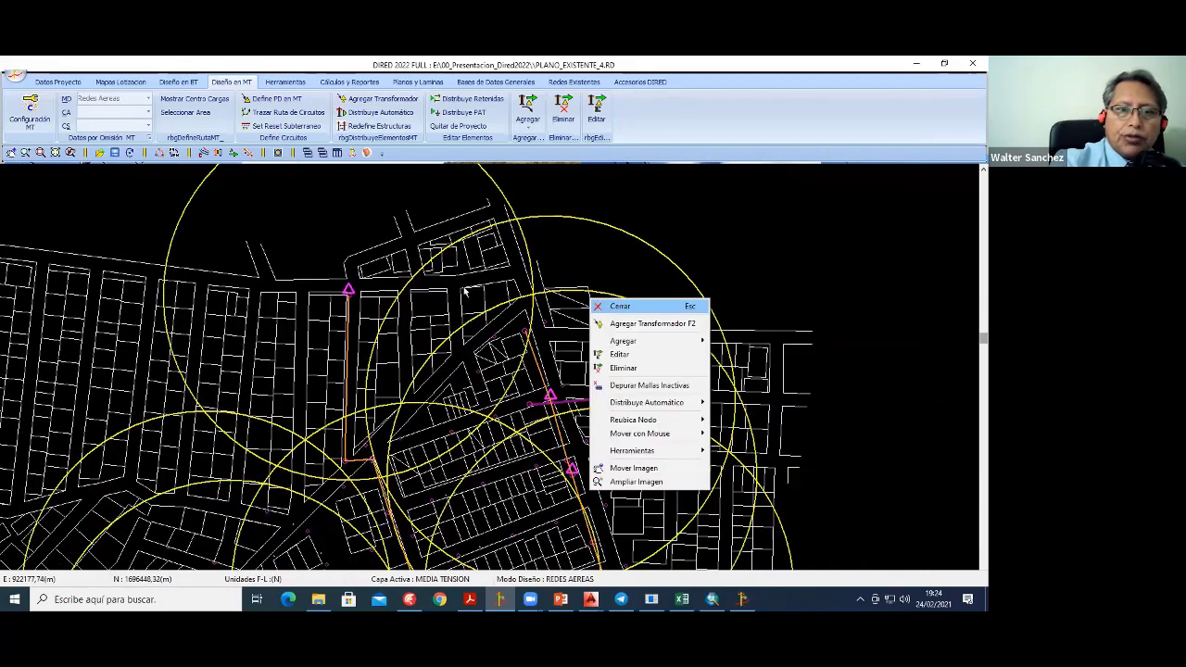
pyautogui.click(613, 303)
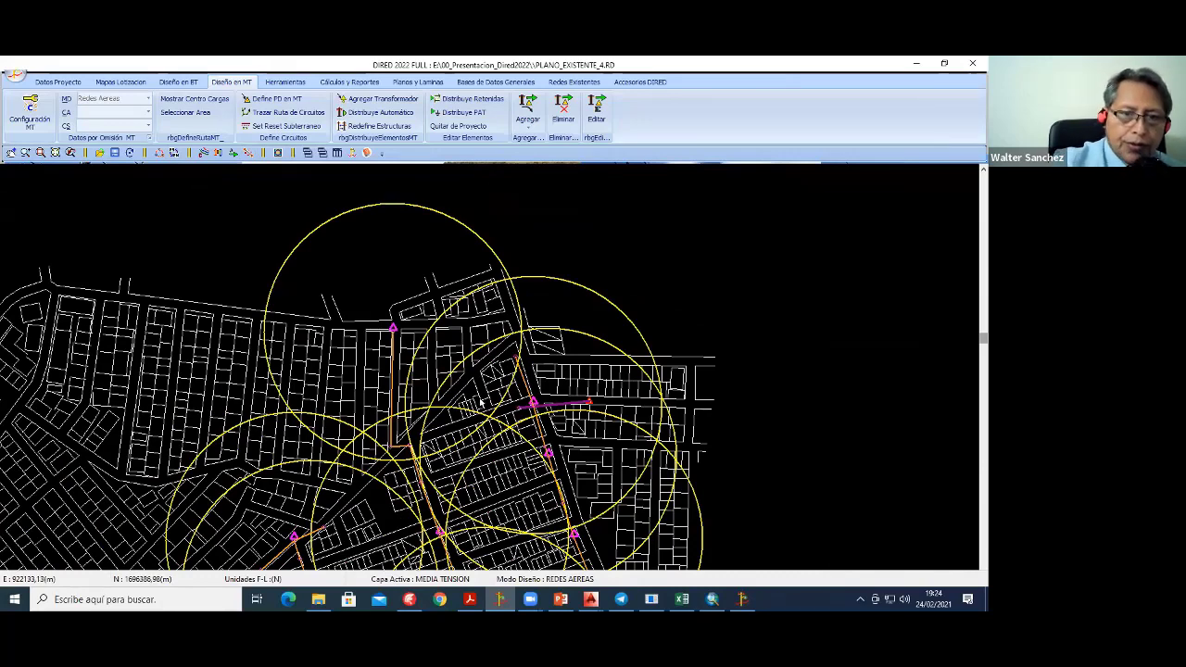
# Step: Pan and zoom over the network to read the transformer labels and reach circles
pyautogui.moveTo(481, 401); pyautogui.dragTo(395, 339, button='middle')
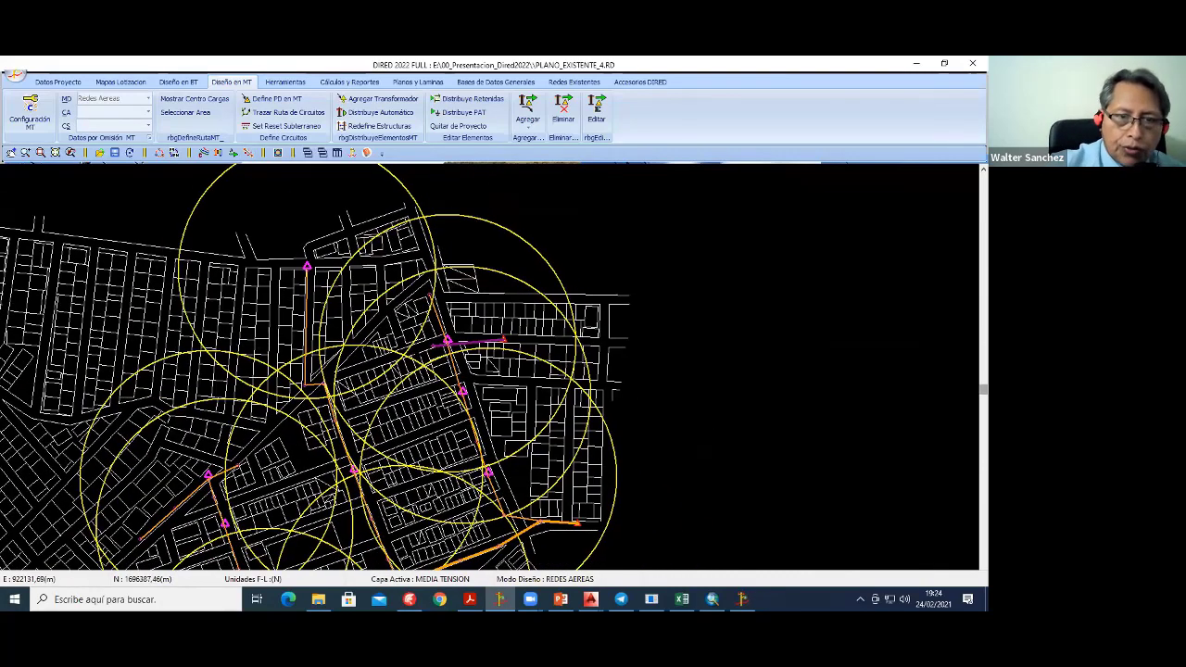
pyautogui.scroll(1, 412, 446)
pyautogui.scroll(1, 411, 447)
pyautogui.scroll(1, 411, 446)
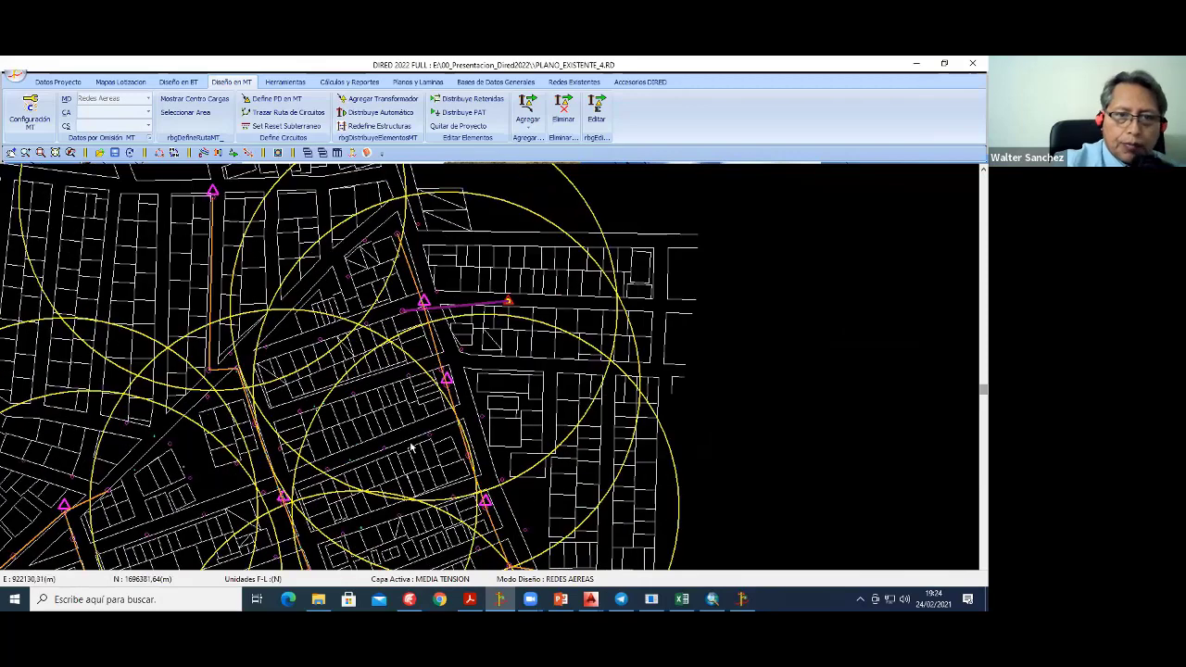
pyautogui.scroll(1, 411, 446)
pyautogui.scroll(2, 411, 447)
pyautogui.moveTo(411, 446)
pyautogui.mouseDown(button='middle')
pyautogui.moveTo(414, 417)
pyautogui.moveTo(386, 384)
pyautogui.mouseUp(button='middle')
pyautogui.moveTo(445, 417)
pyautogui.mouseDown(button='middle')
pyautogui.moveTo(426, 390)
pyautogui.moveTo(391, 382)
pyautogui.mouseUp(button='middle')
pyautogui.scroll(-2, 390, 383)
pyautogui.scroll(-1, 387, 381)
pyautogui.scroll(-1, 386, 379)
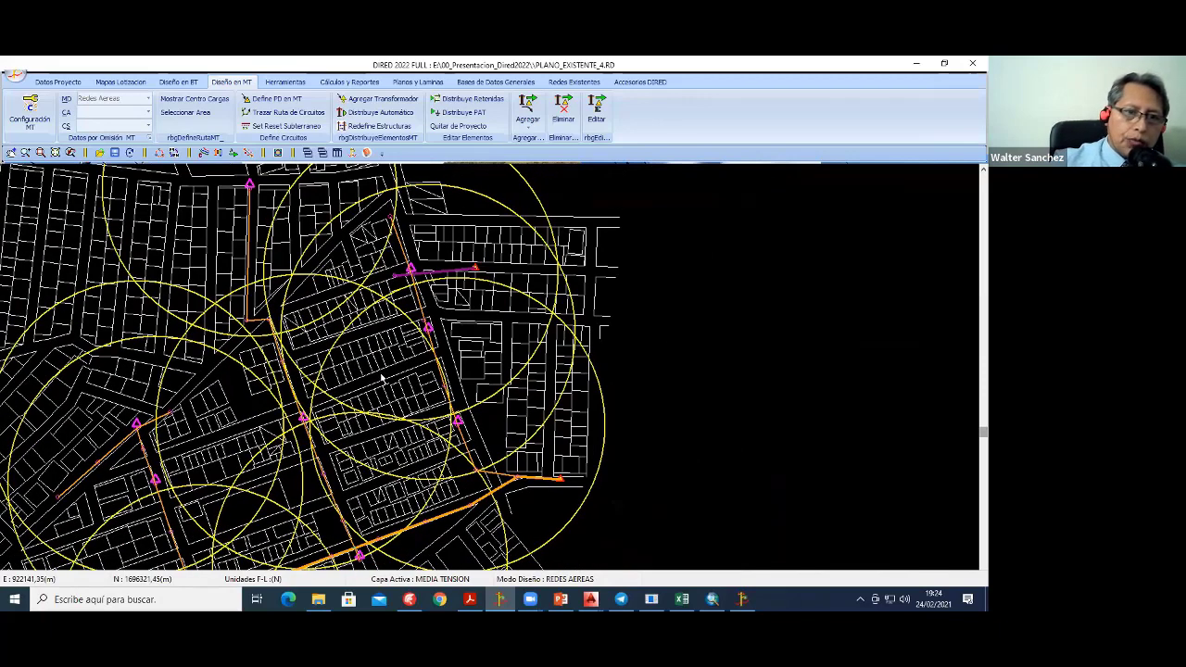
pyautogui.scroll(-1, 382, 378)
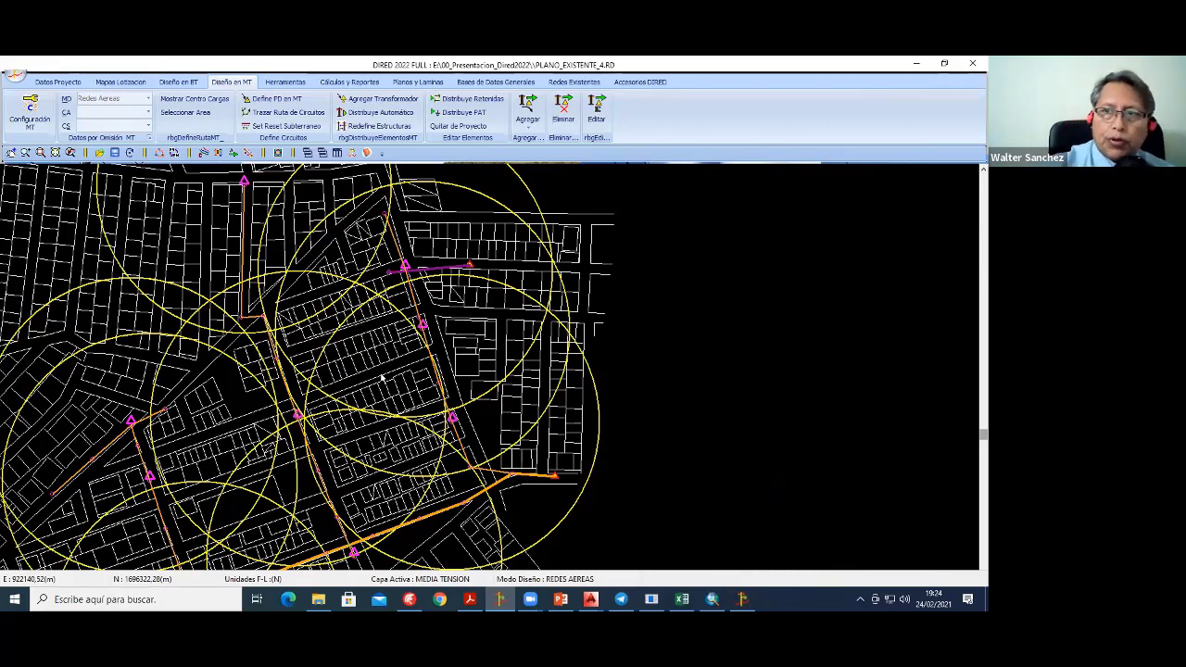
pyautogui.scroll(-2, 435, 390)
# Step: Switch to low-voltage design and turn off Radio alcance de Trafos in Configuración BT
pyautogui.scroll(-1, 467, 537)
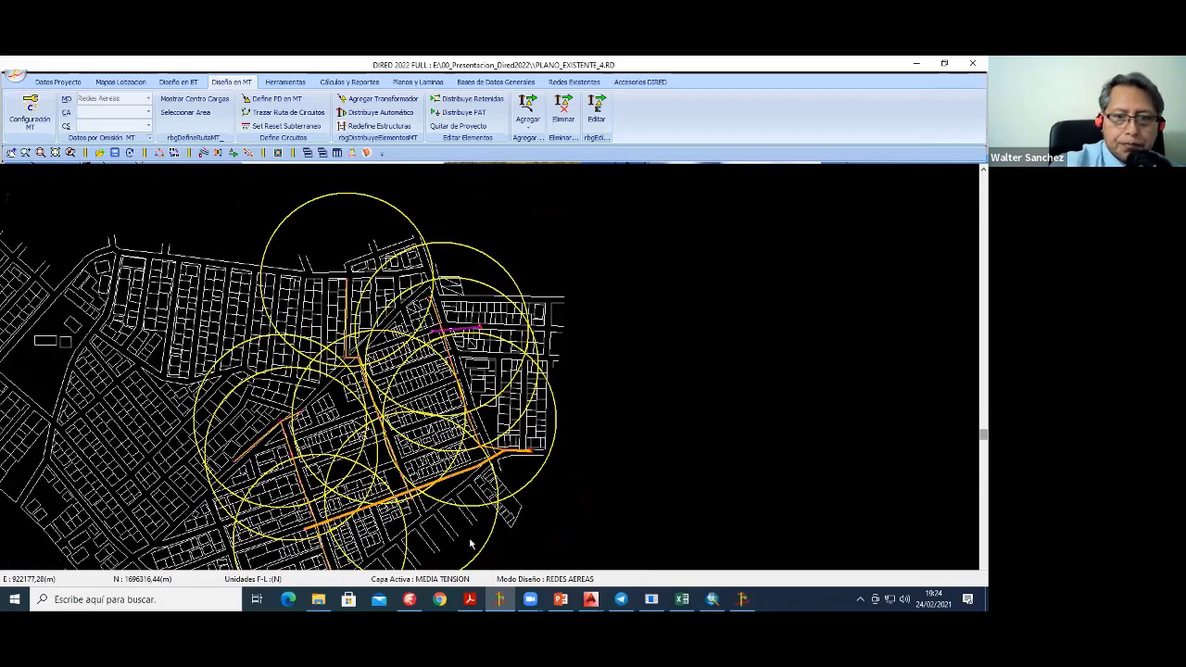
pyautogui.scroll(-1, 470, 543)
pyautogui.click(453, 582)
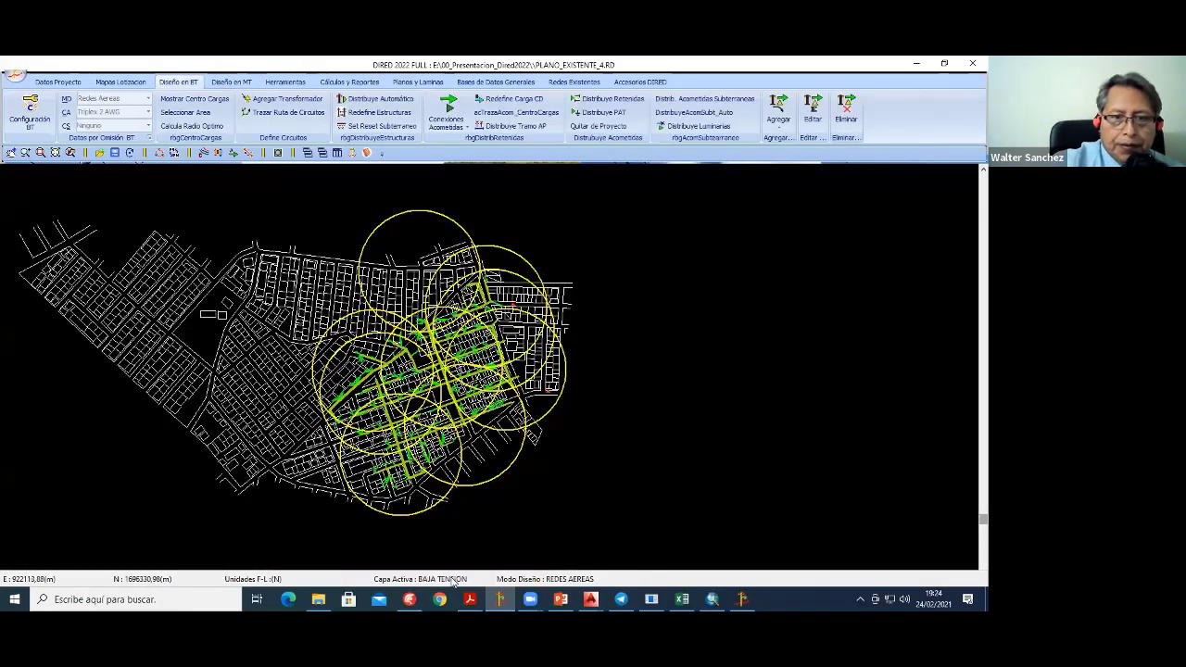
pyautogui.scroll(1, 231, 216)
pyautogui.scroll(1, 177, 177)
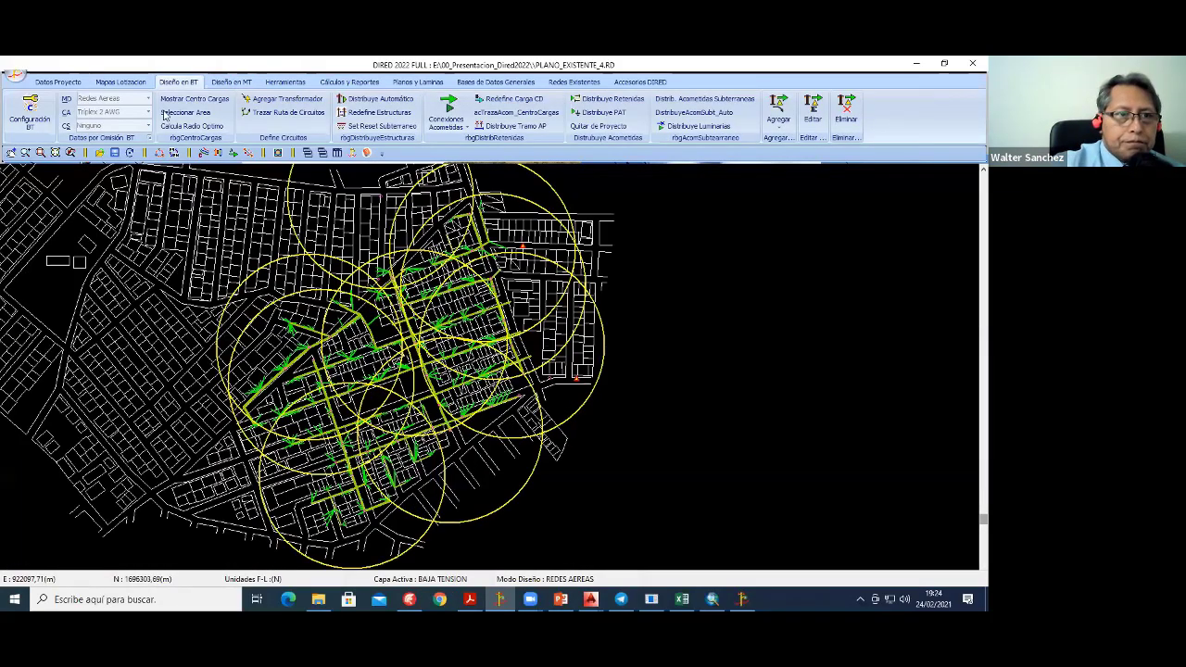
pyautogui.scroll(1, 122, 159)
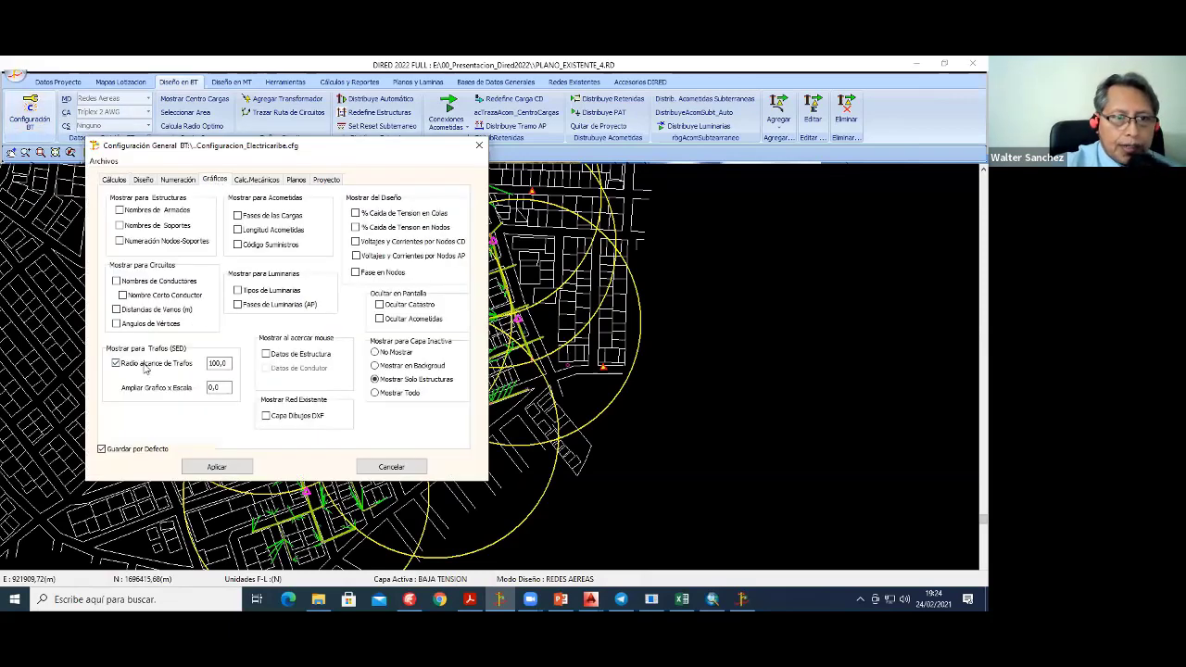
pyautogui.click(217, 466)
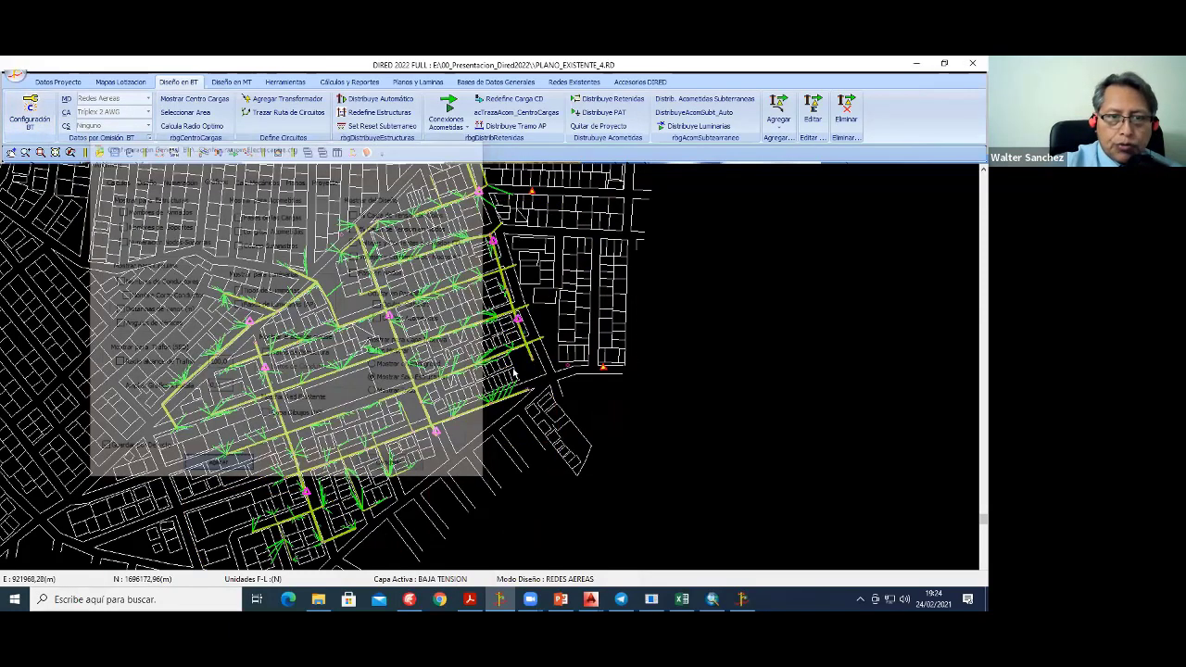
# Step: Zoom over the lots to inspect the low-voltage lines, service drops and poles
pyautogui.scroll(-2, 461, 408)
pyautogui.scroll(1, 408, 389)
pyautogui.scroll(2, 407, 387)
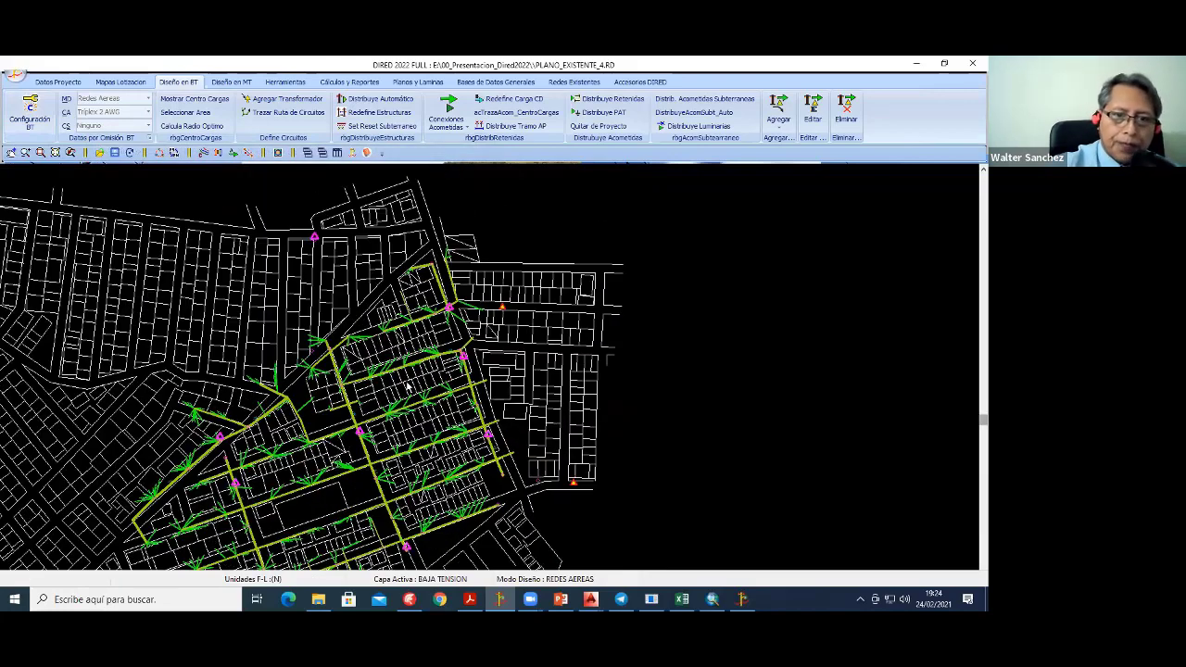
pyautogui.scroll(1, 407, 387)
pyautogui.scroll(1, 360, 313)
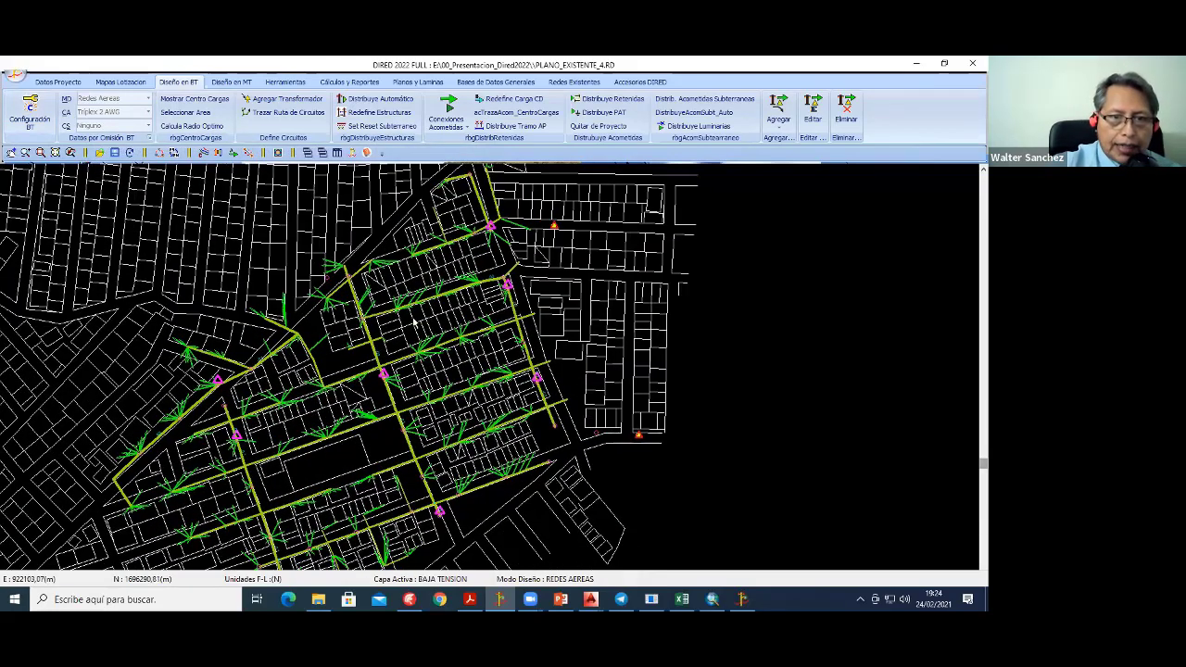
pyautogui.scroll(-1, 435, 386)
pyautogui.scroll(-1, 408, 384)
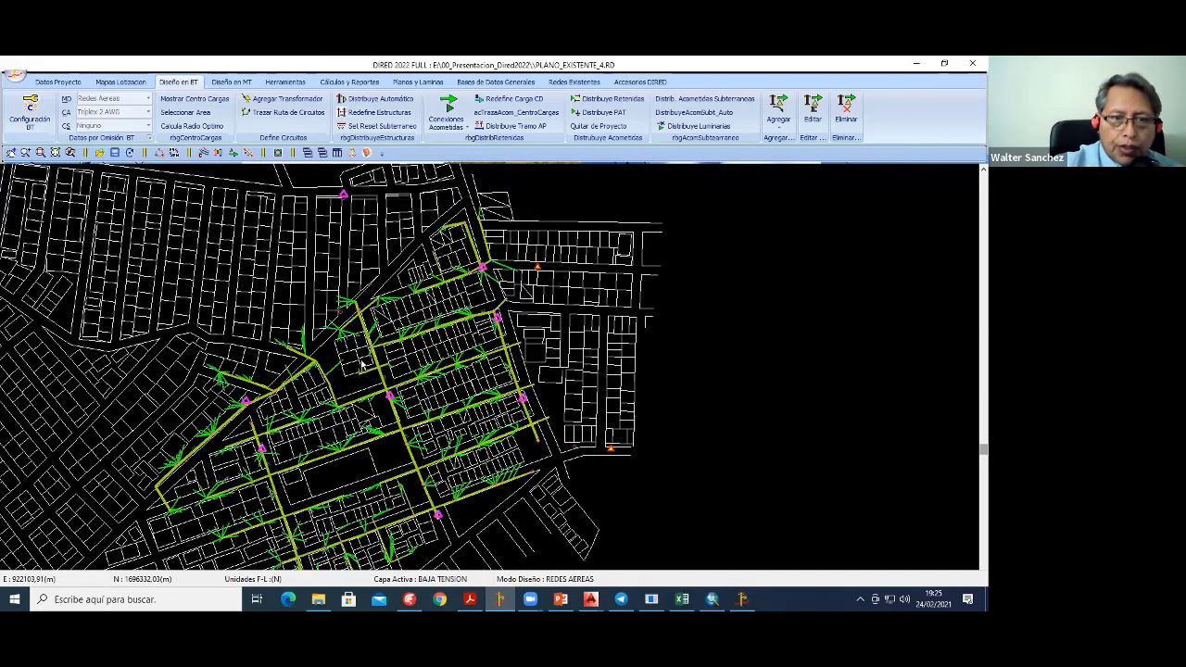
pyautogui.scroll(-1, 376, 382)
pyautogui.scroll(-2, 342, 380)
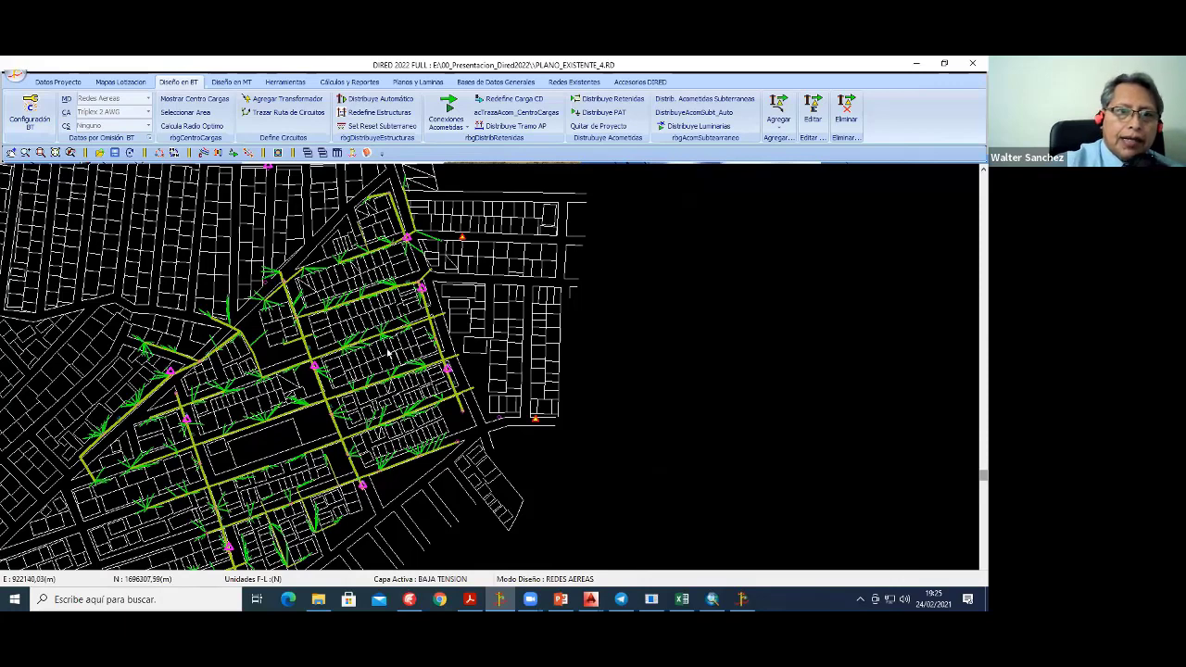
pyautogui.scroll(-1, 375, 351)
pyautogui.scroll(1, 342, 350)
pyautogui.scroll(-1, 315, 350)
pyautogui.scroll(1, 278, 348)
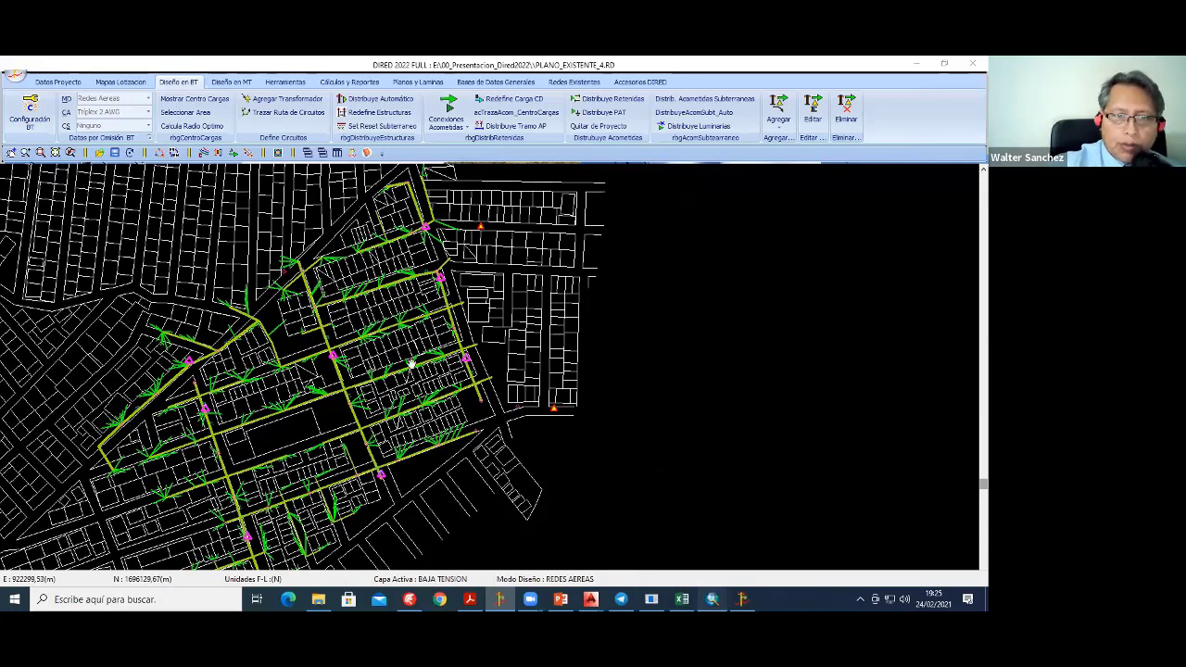
# Step: Close the PuntoCarga attribute table in ArcMap and move the Luminaria layer to the top
pyautogui.click(712, 600)
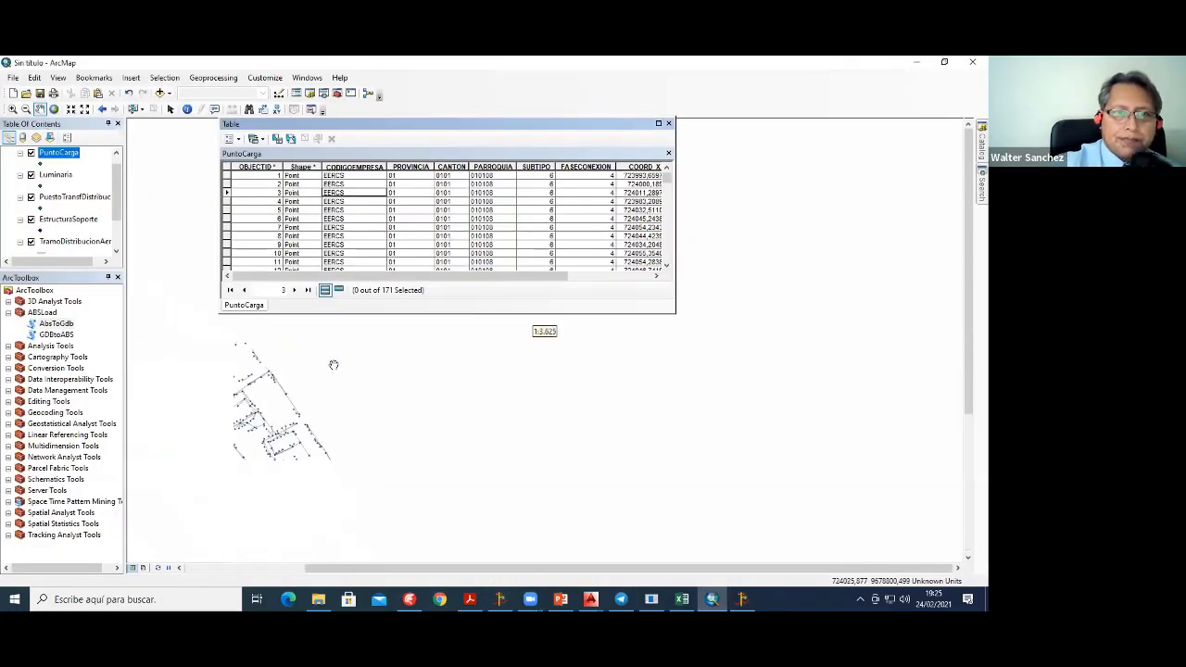
pyautogui.click(669, 124)
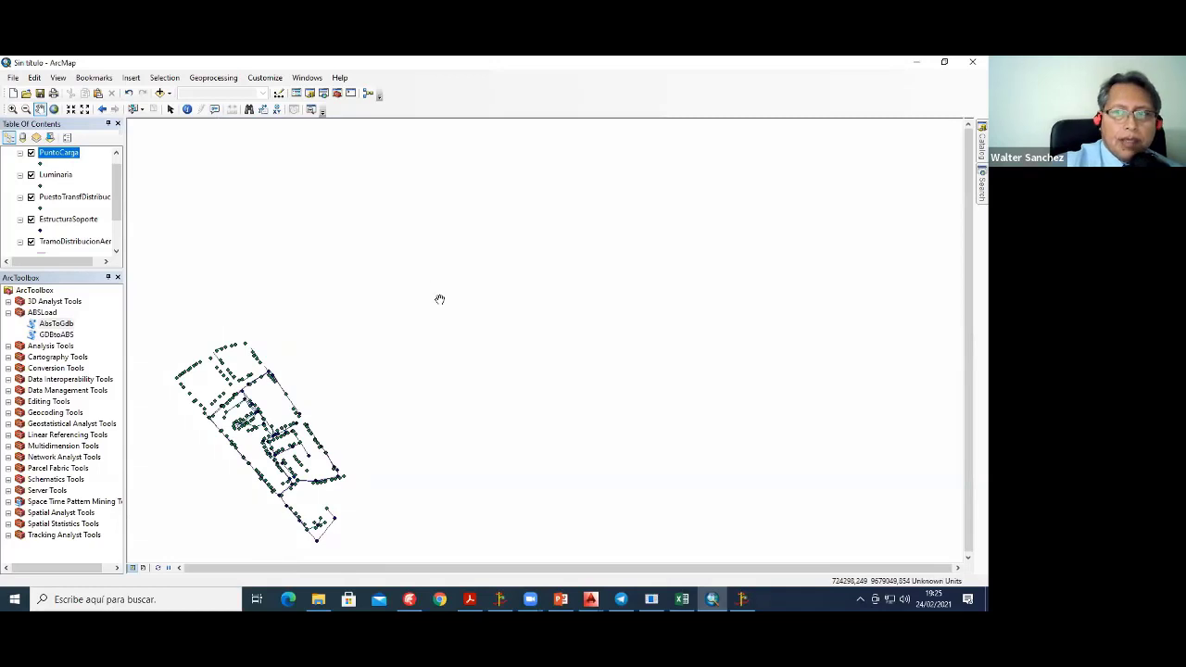
pyautogui.scroll(-2, 423, 293)
pyautogui.click(55, 175)
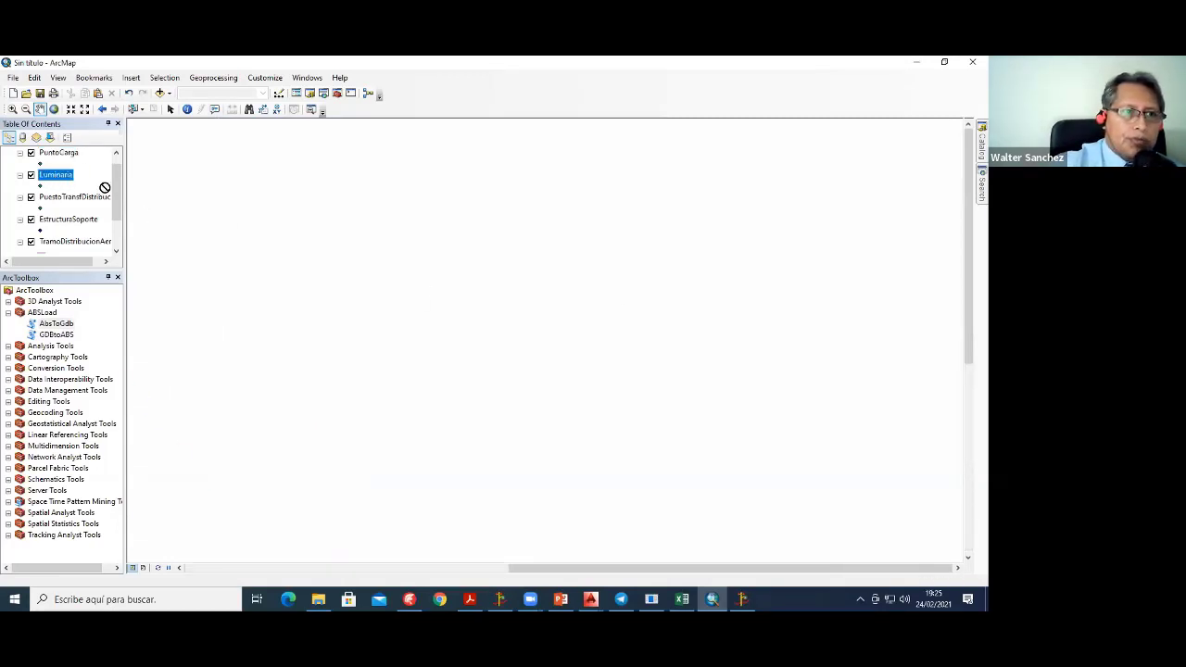
pyautogui.moveTo(56, 174); pyautogui.dragTo(62, 158)
# Step: Remove the Luminaria, PuntoCarga, top and transformer-station layers from the map
pyautogui.rightClick(72, 158)
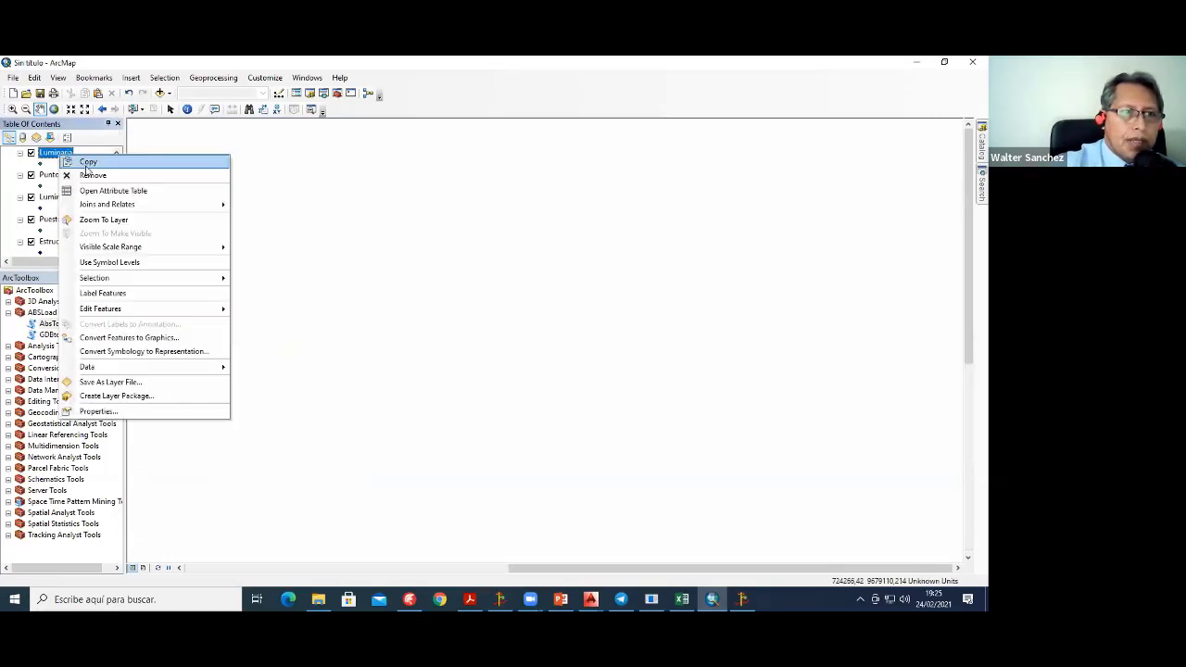
pyautogui.click(92, 174)
pyautogui.rightClick(58, 159)
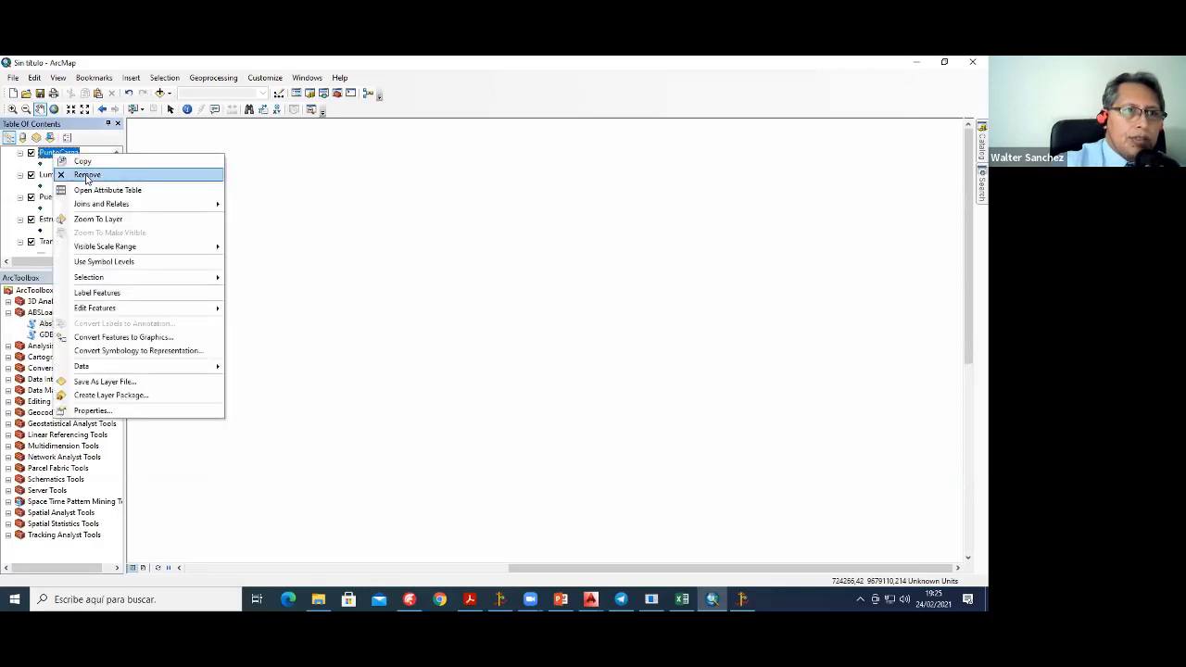
pyautogui.click(93, 174)
pyautogui.rightClick(62, 153)
pyautogui.click(93, 174)
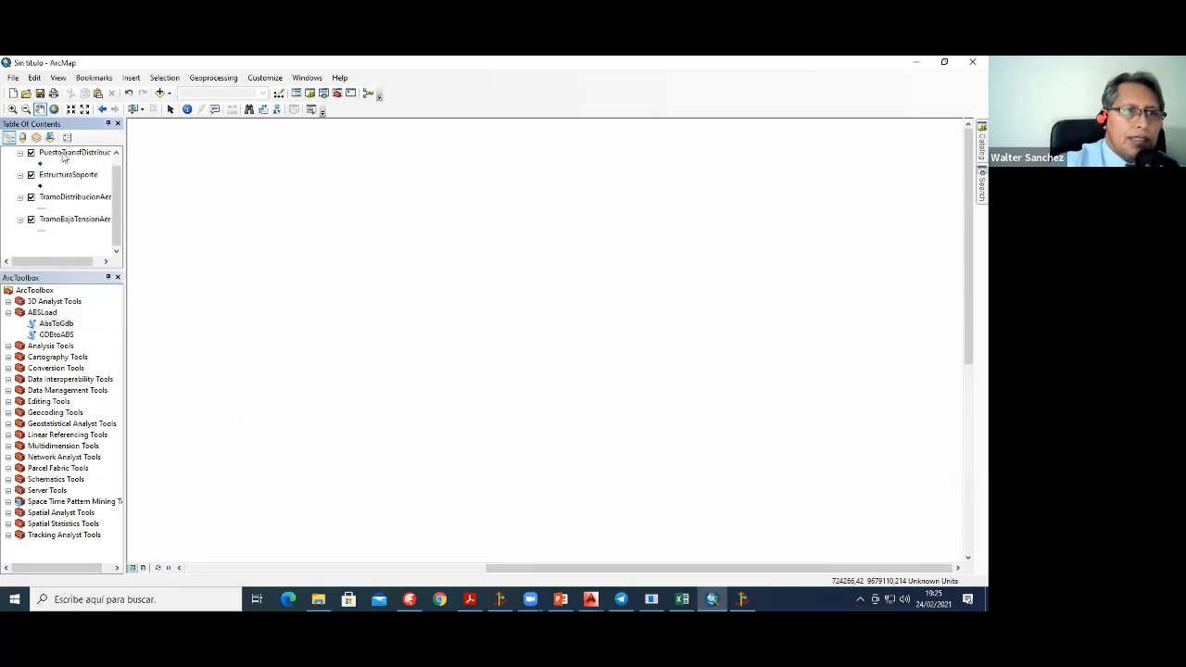
pyautogui.rightClick(57, 154)
pyautogui.click(93, 174)
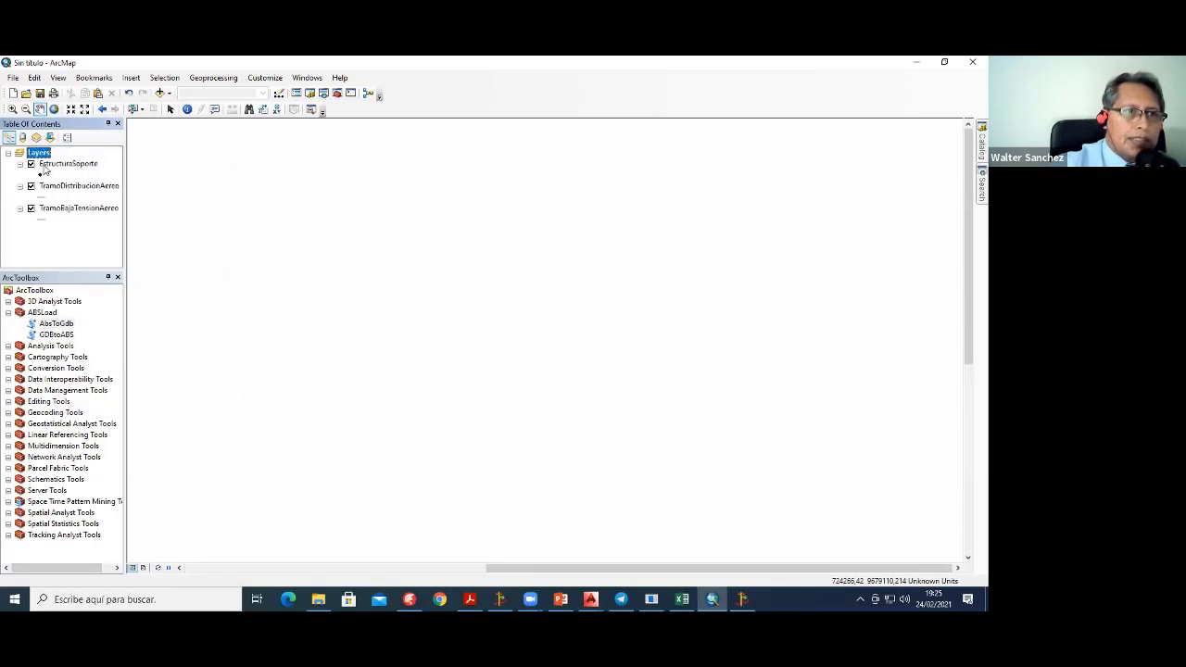
# Step: Remove the EstructuraSoporte, TramoDistribucionAereo and TramoBajaTensionAereo layers, leaving the map empty
pyautogui.rightClick(44, 167)
pyautogui.click(83, 188)
pyautogui.rightClick(66, 168)
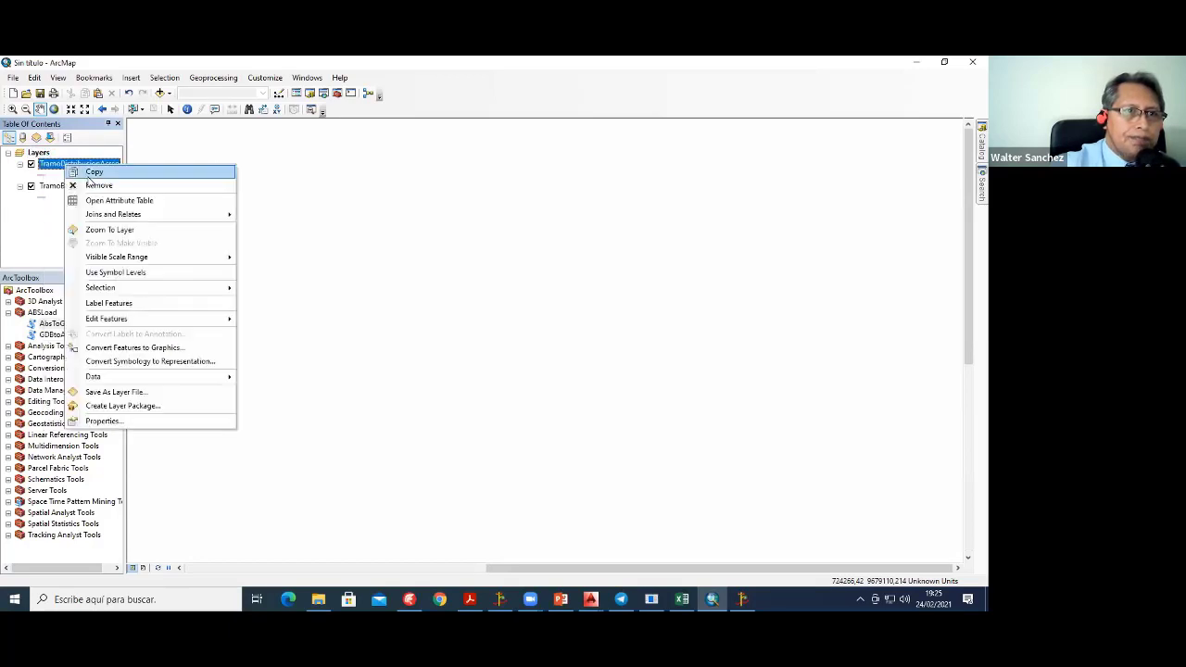
pyautogui.click(79, 186)
pyautogui.rightClick(71, 166)
pyautogui.click(83, 185)
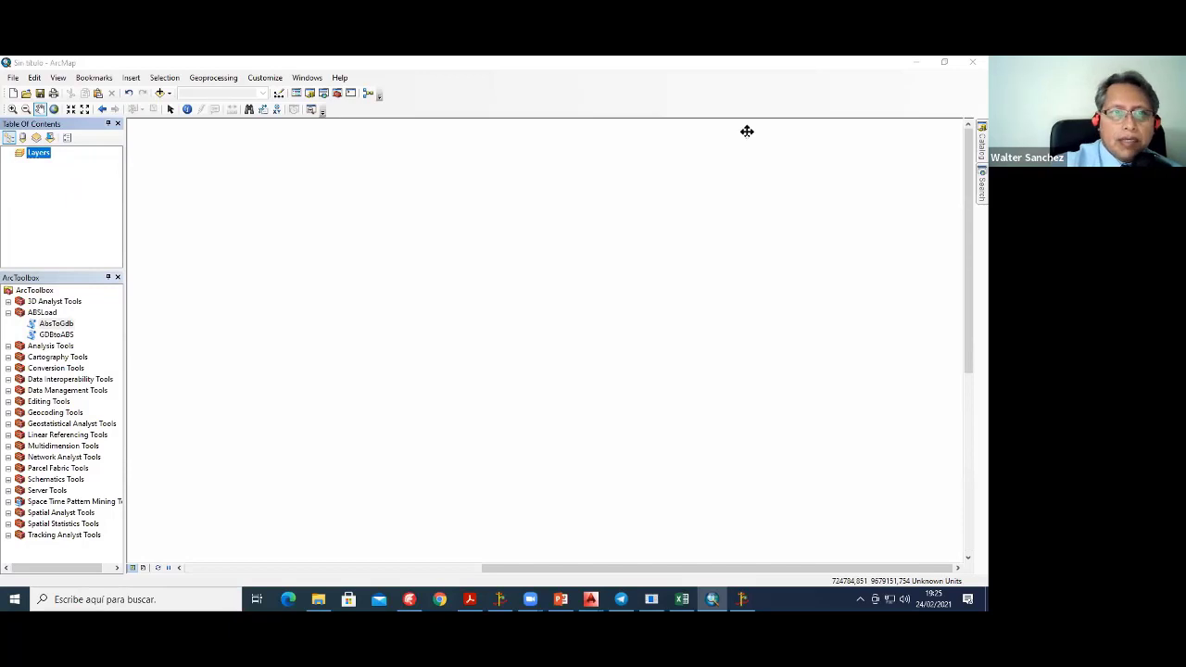
pyautogui.click(310, 94)
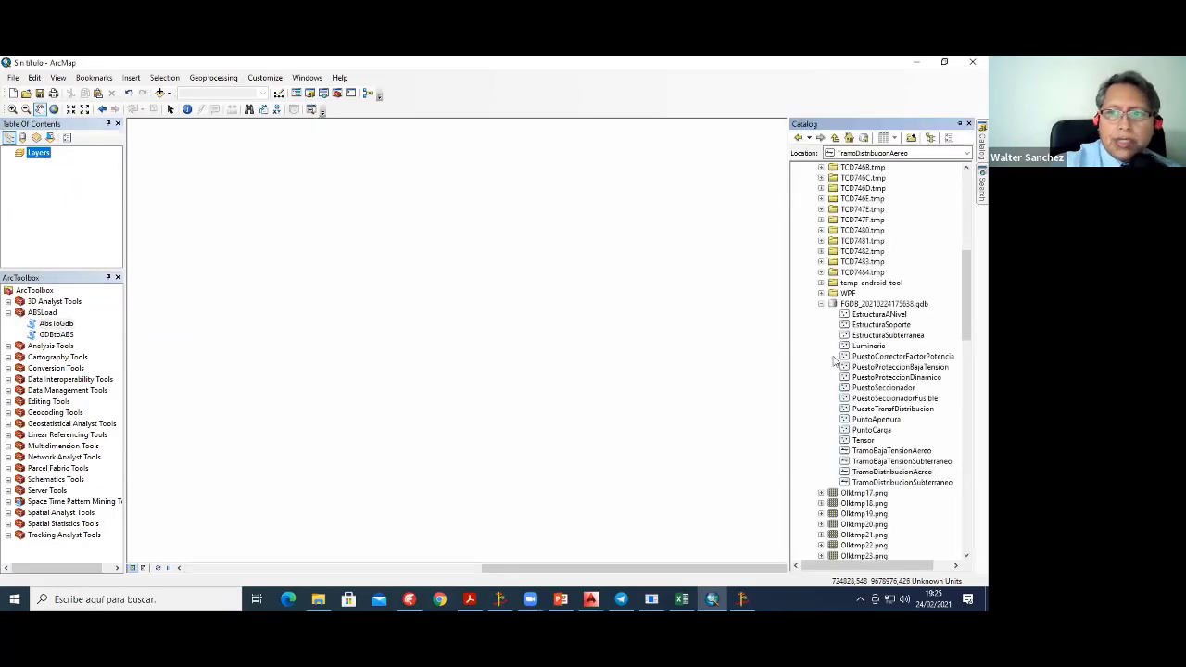
pyautogui.click(821, 304)
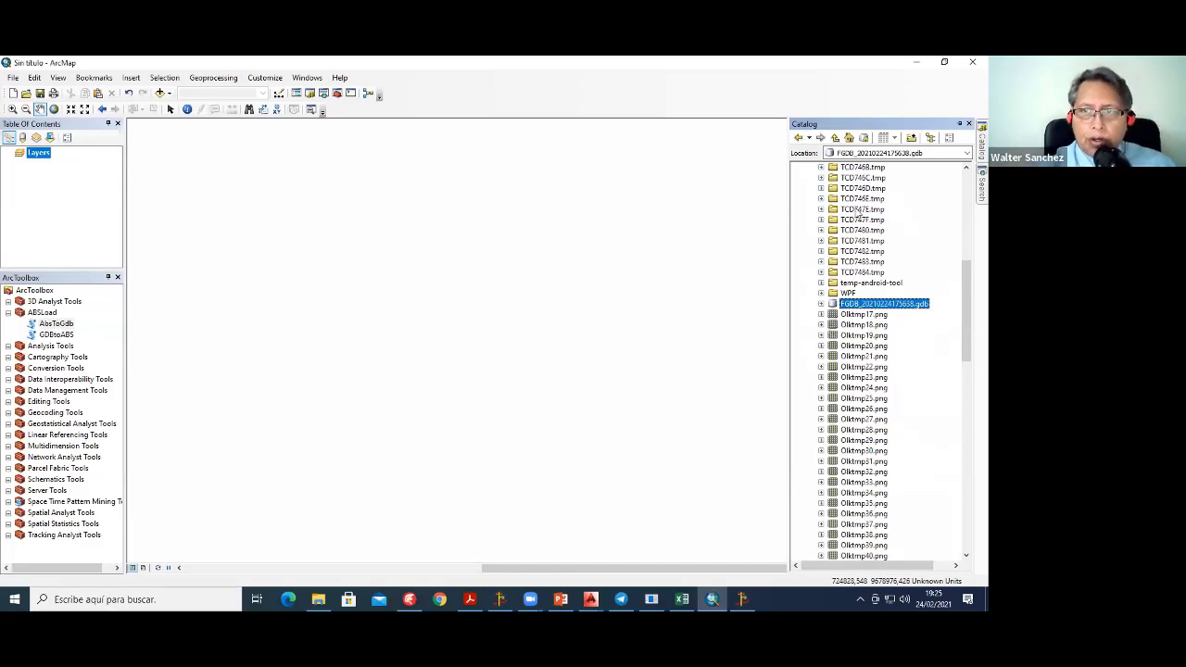
pyautogui.hotkey('alt', 'Tab')
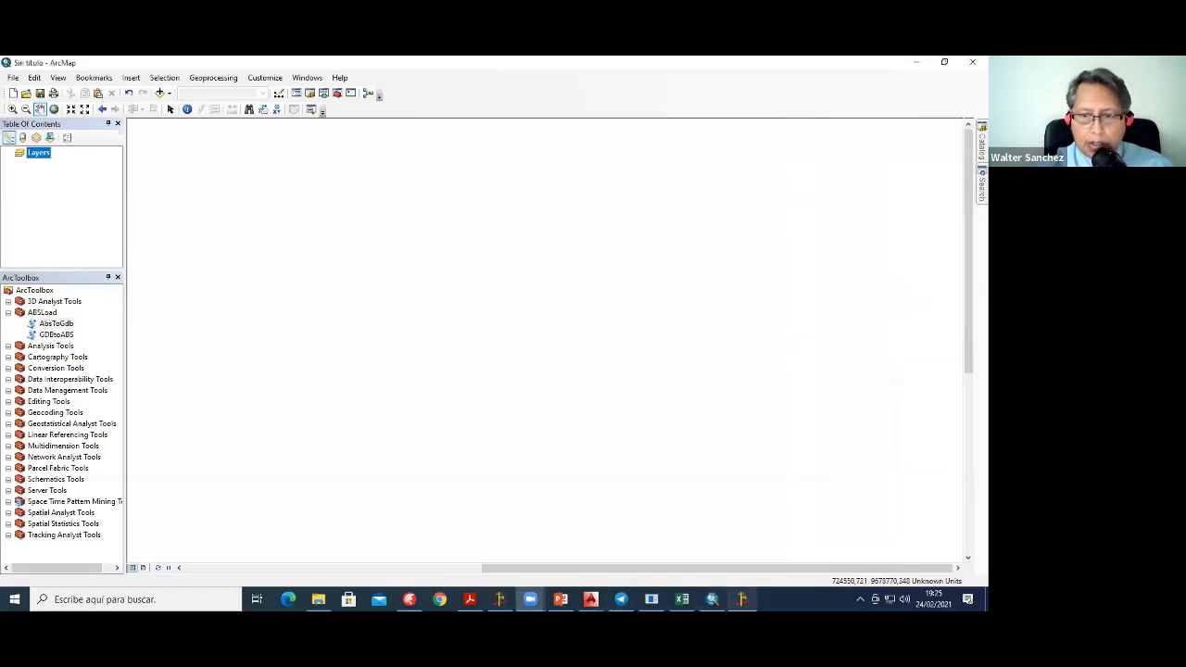
pyautogui.click(741, 599)
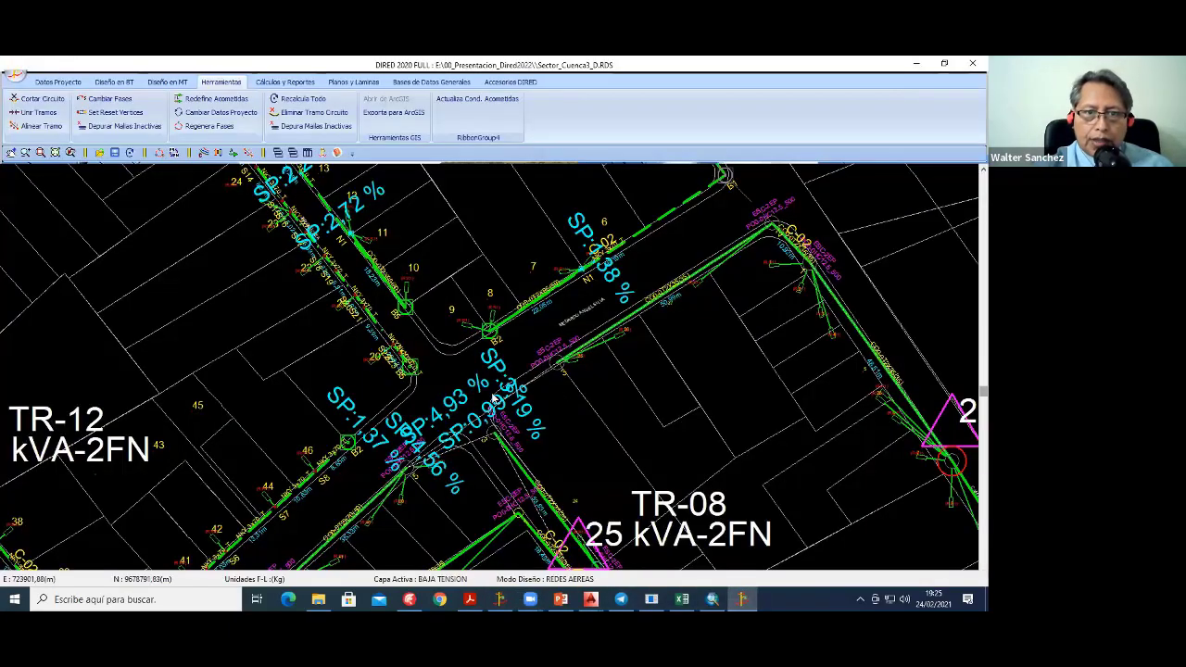
# Step: Zoom around the Sector_Cuenca3_D plan to locate the transformer network
pyautogui.scroll(-2, 493, 399)
pyautogui.scroll(-5, 410, 385)
pyautogui.scroll(2, 410, 386)
pyautogui.scroll(2, 398, 394)
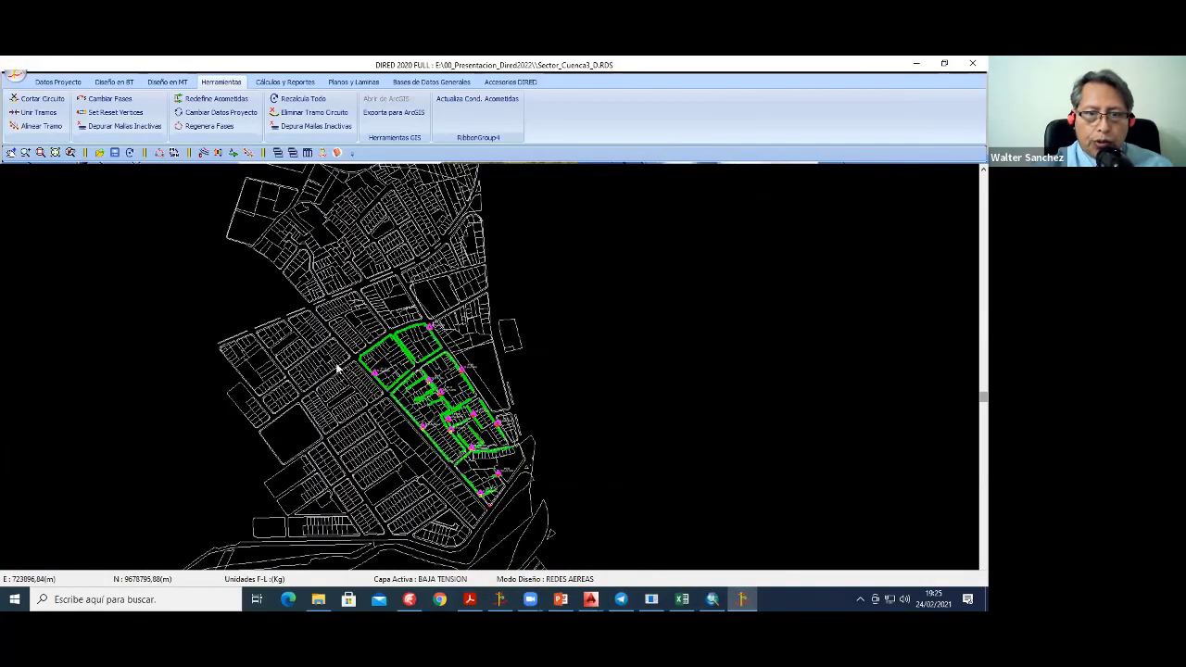
pyautogui.scroll(1, 385, 408)
pyautogui.scroll(2, 373, 417)
pyautogui.scroll(1, 388, 354)
pyautogui.scroll(1, 389, 356)
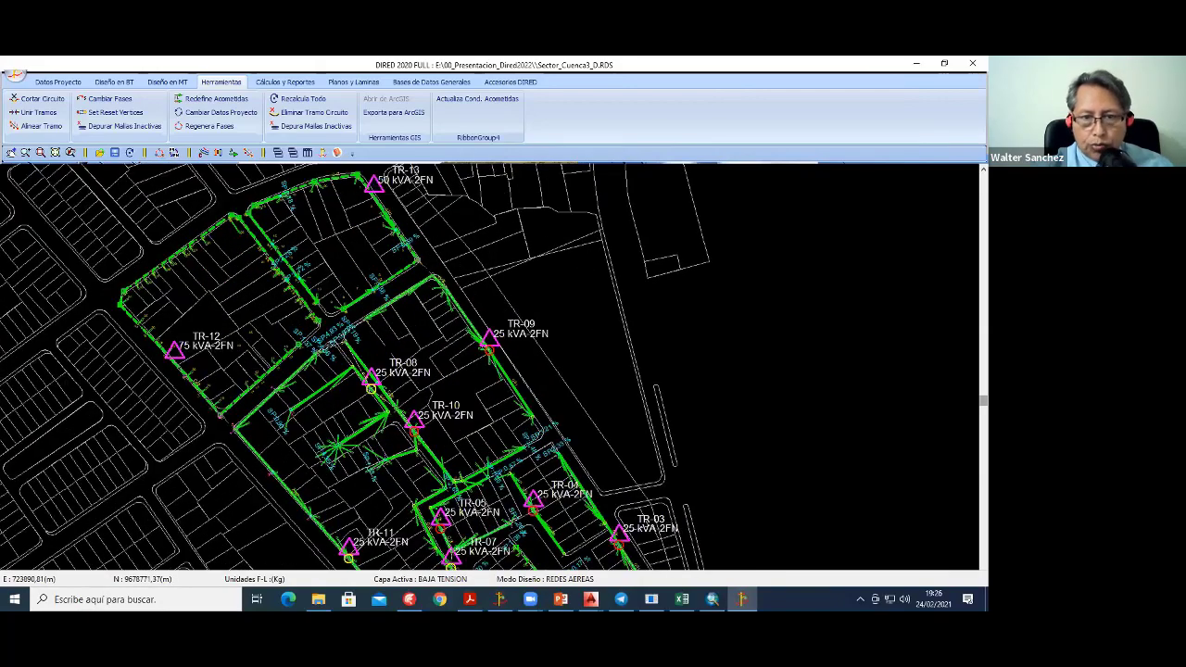
pyautogui.scroll(1, 391, 363)
pyautogui.scroll(1, 394, 326)
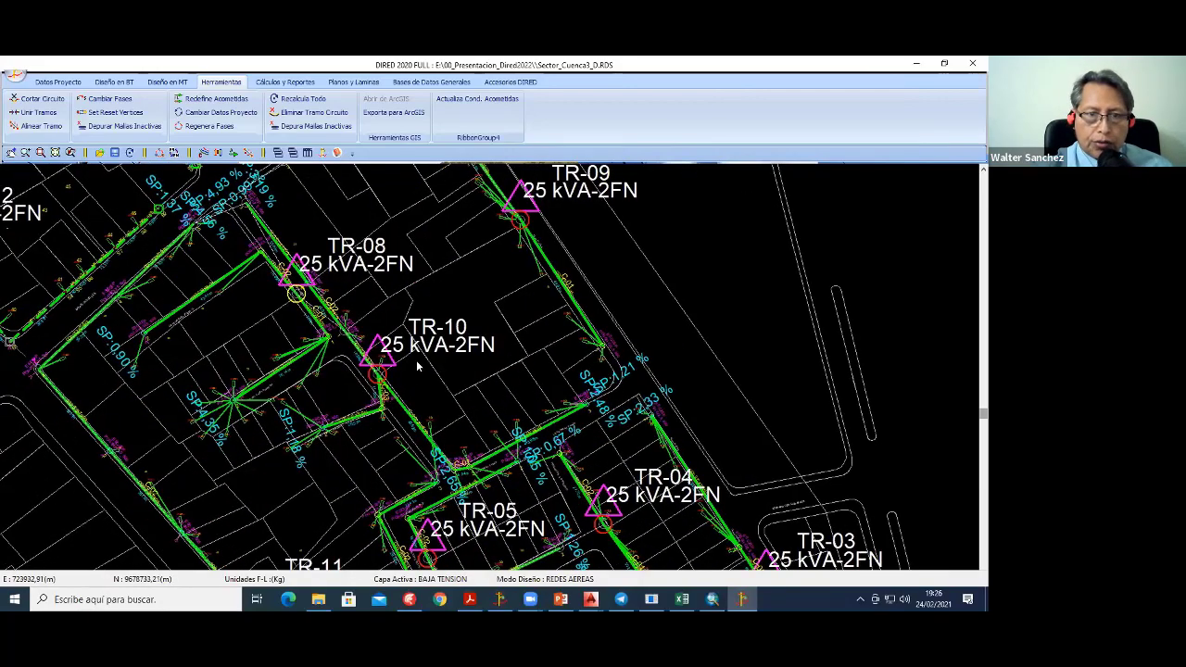
pyautogui.scroll(-1, 417, 361)
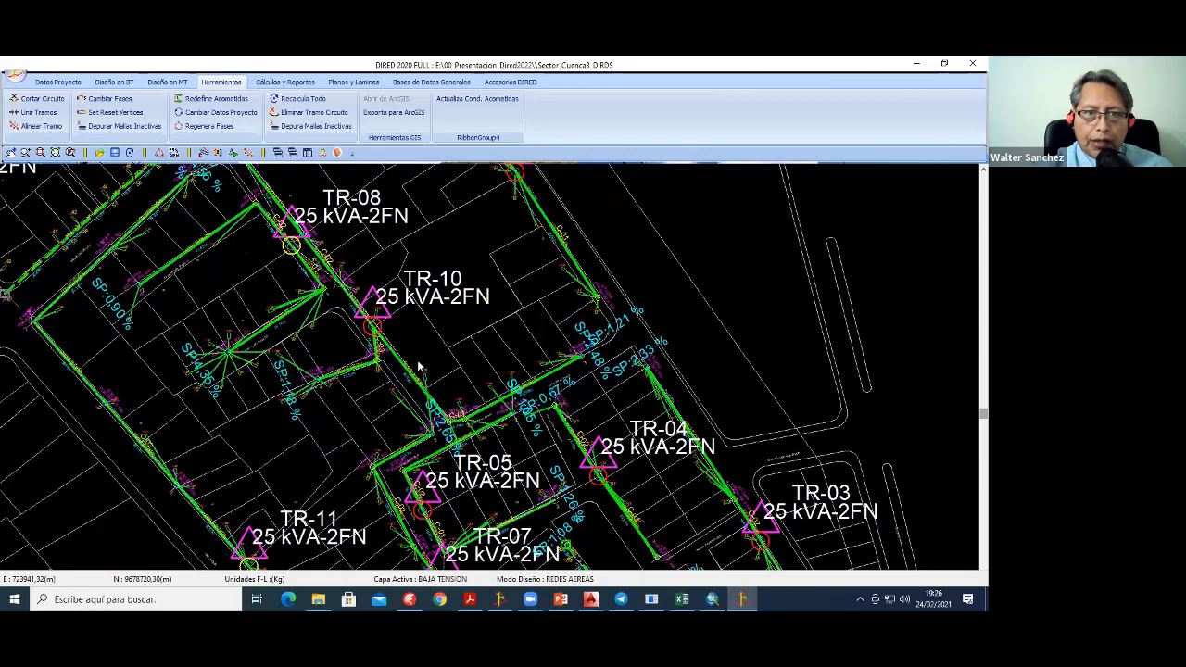
pyautogui.scroll(-2, 416, 367)
pyautogui.scroll(-2, 426, 367)
pyautogui.scroll(1, 443, 366)
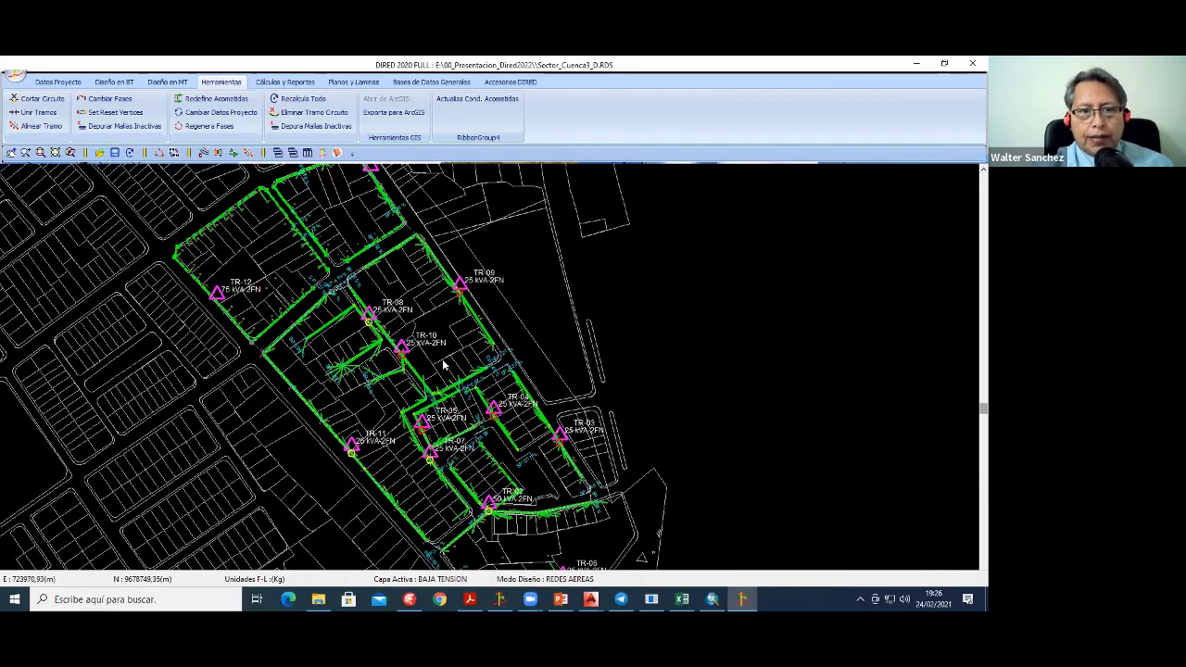
pyautogui.scroll(1, 443, 366)
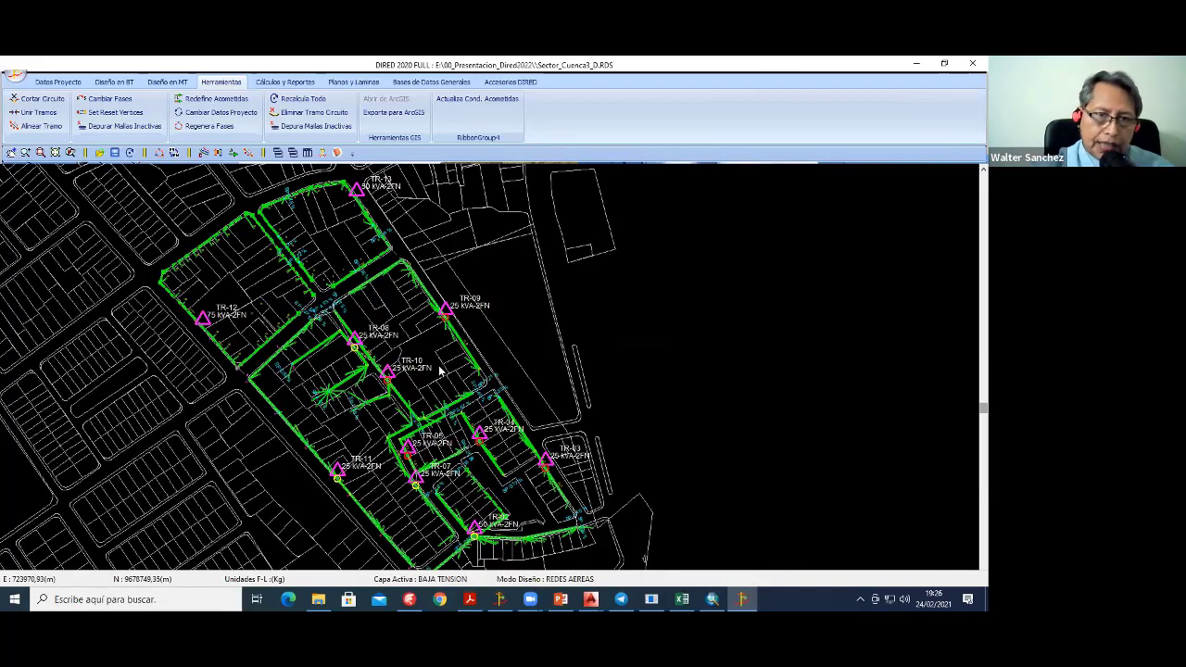
pyautogui.scroll(-3, 440, 370)
pyautogui.scroll(1, 412, 368)
pyautogui.scroll(1, 408, 369)
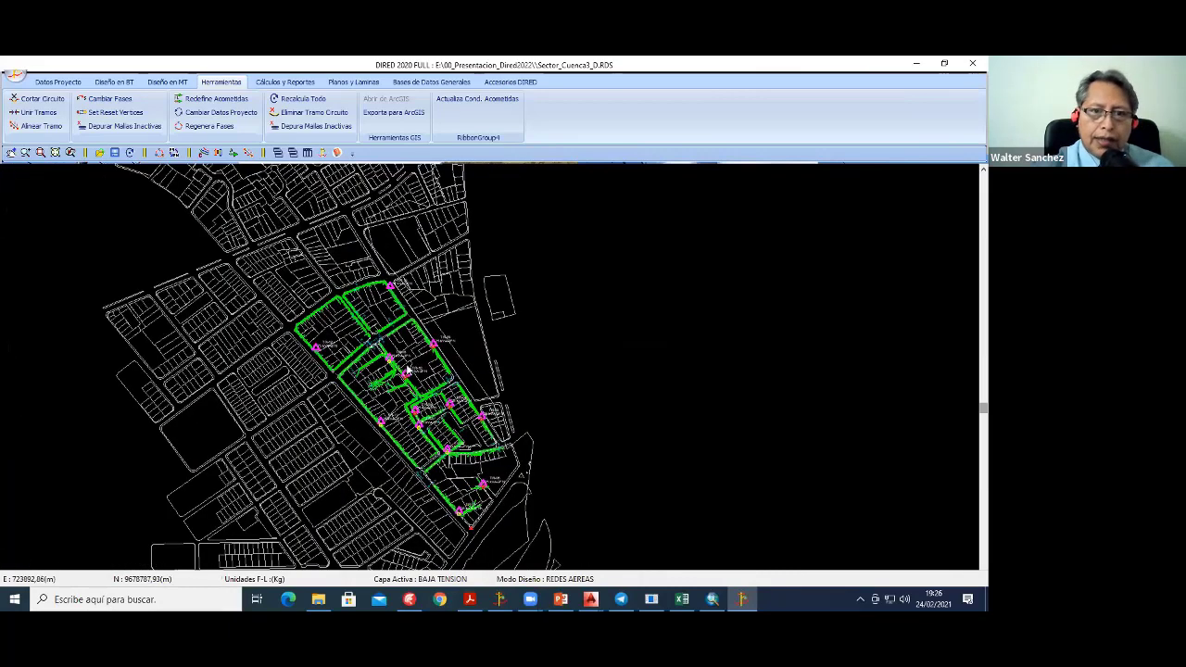
pyautogui.scroll(2, 410, 394)
pyautogui.scroll(1, 417, 408)
pyautogui.scroll(1, 408, 352)
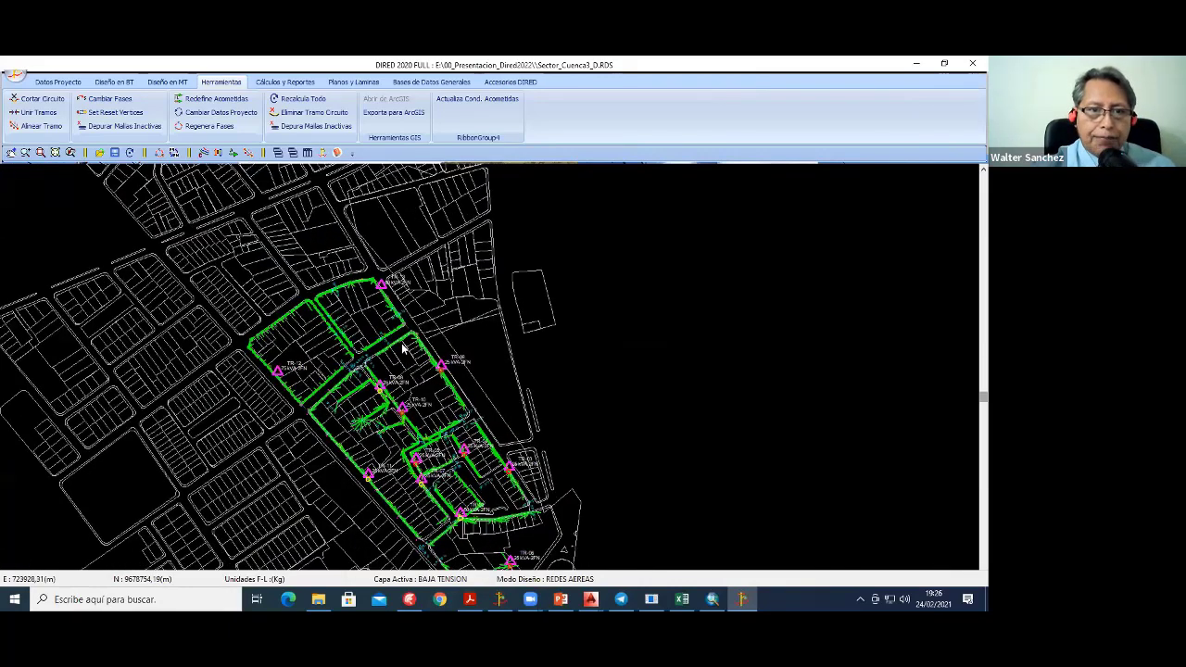
pyautogui.scroll(1, 350, 296)
# Step: Pan and zoom in closely on transformers TR-08, TR-09 and TR-10
pyautogui.moveTo(349, 297); pyautogui.dragTo(333, 238, button='middle')
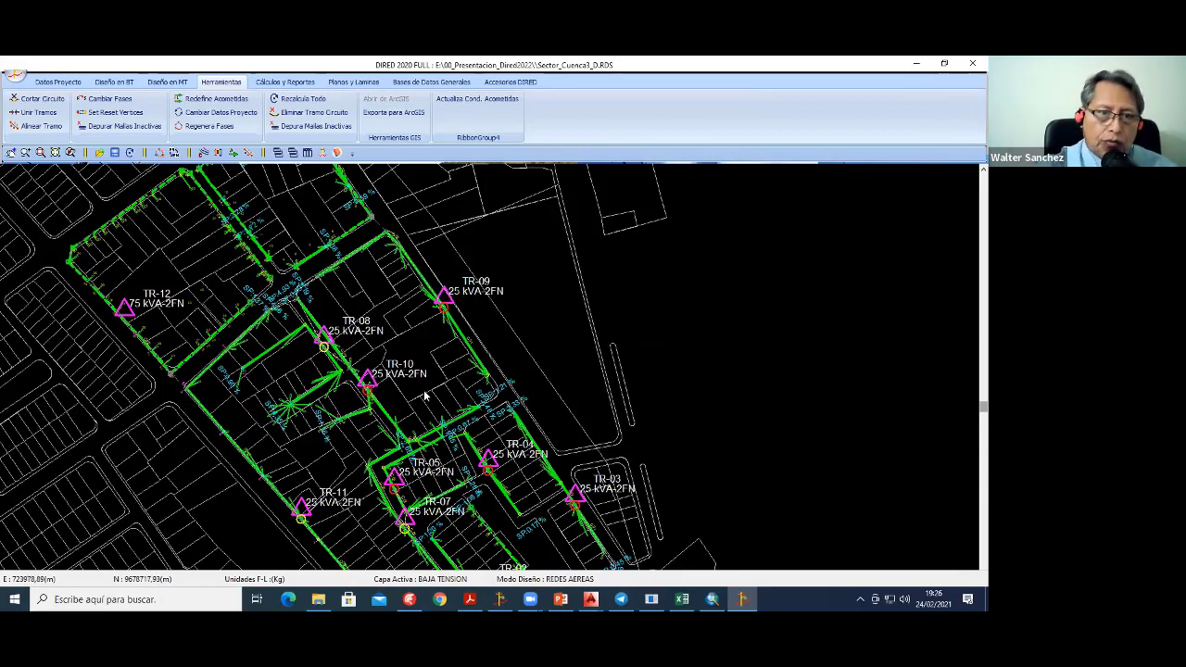
pyautogui.scroll(2, 426, 397)
pyautogui.scroll(1, 383, 352)
pyautogui.scroll(1, 383, 351)
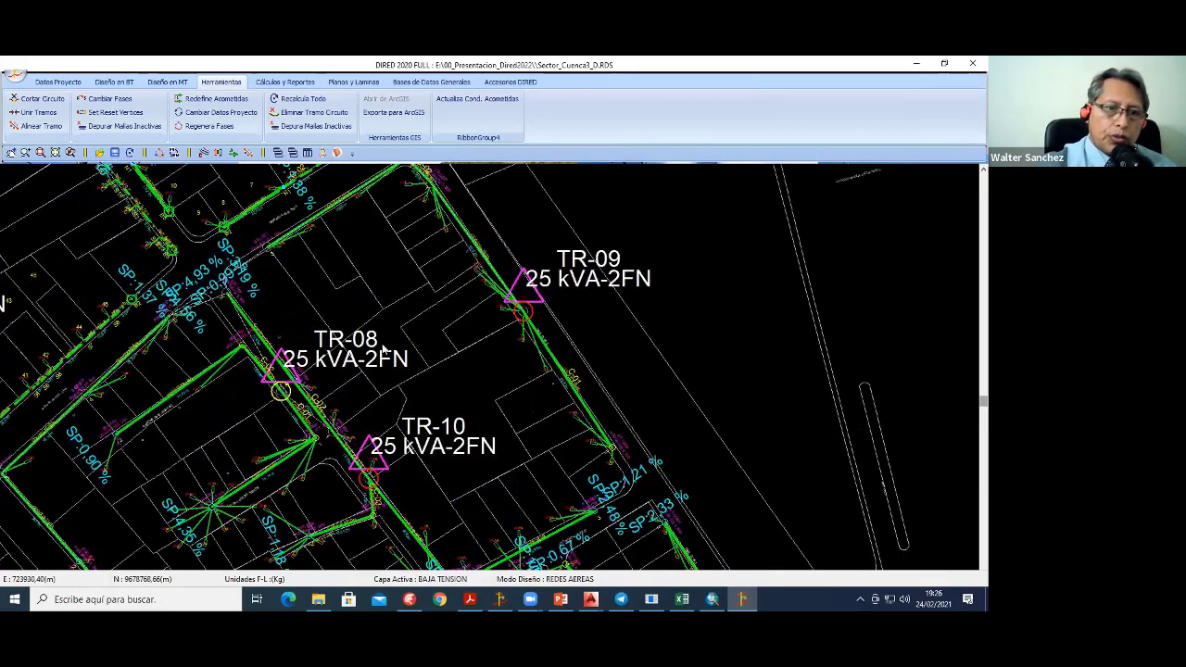
pyautogui.scroll(-1, 399, 359)
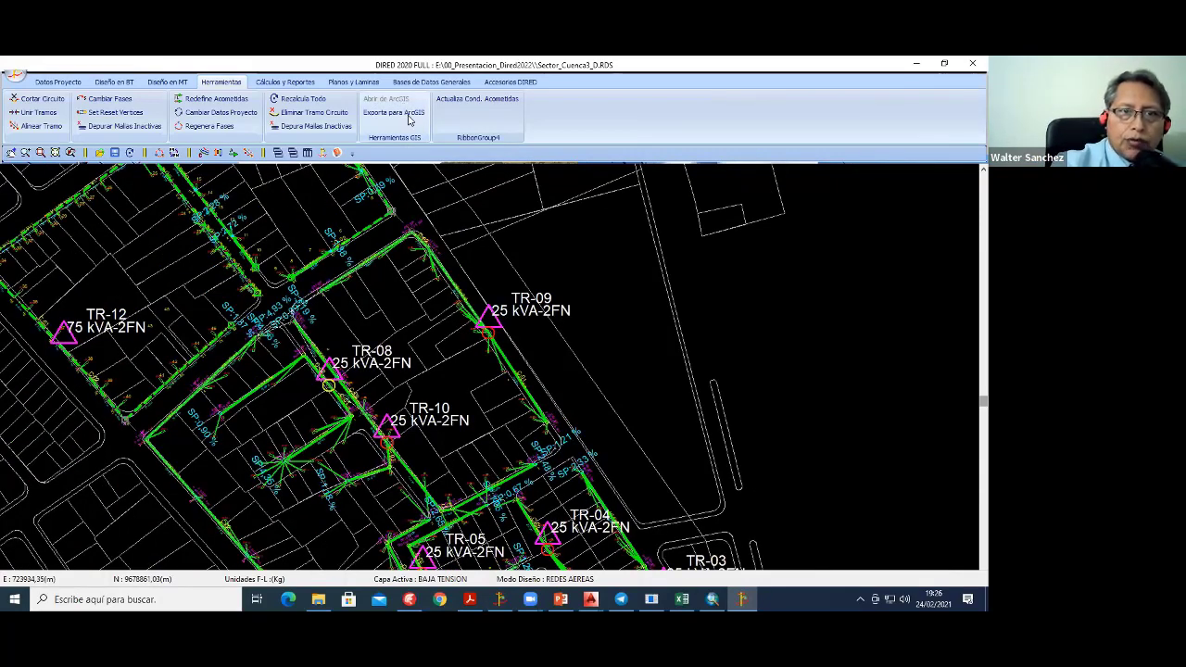
# Step: Open Cuadro de Estructuras BT on the Soportes tab and start the Exporta GIS TXT export
pyautogui.click(408, 119)
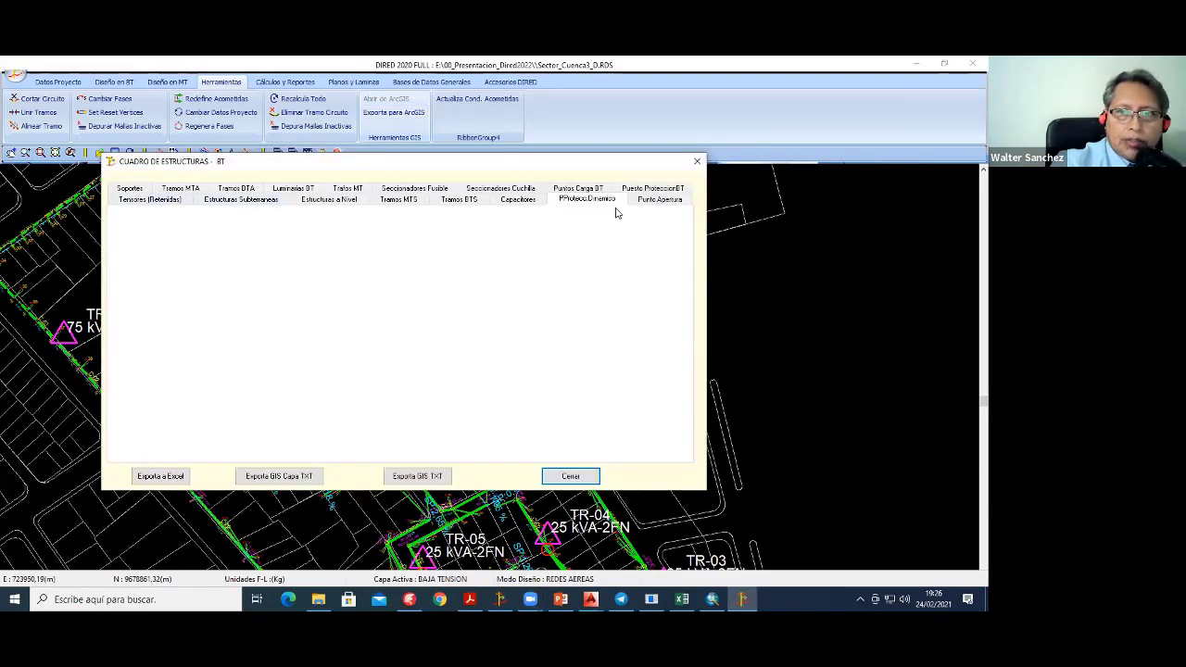
pyautogui.click(131, 189)
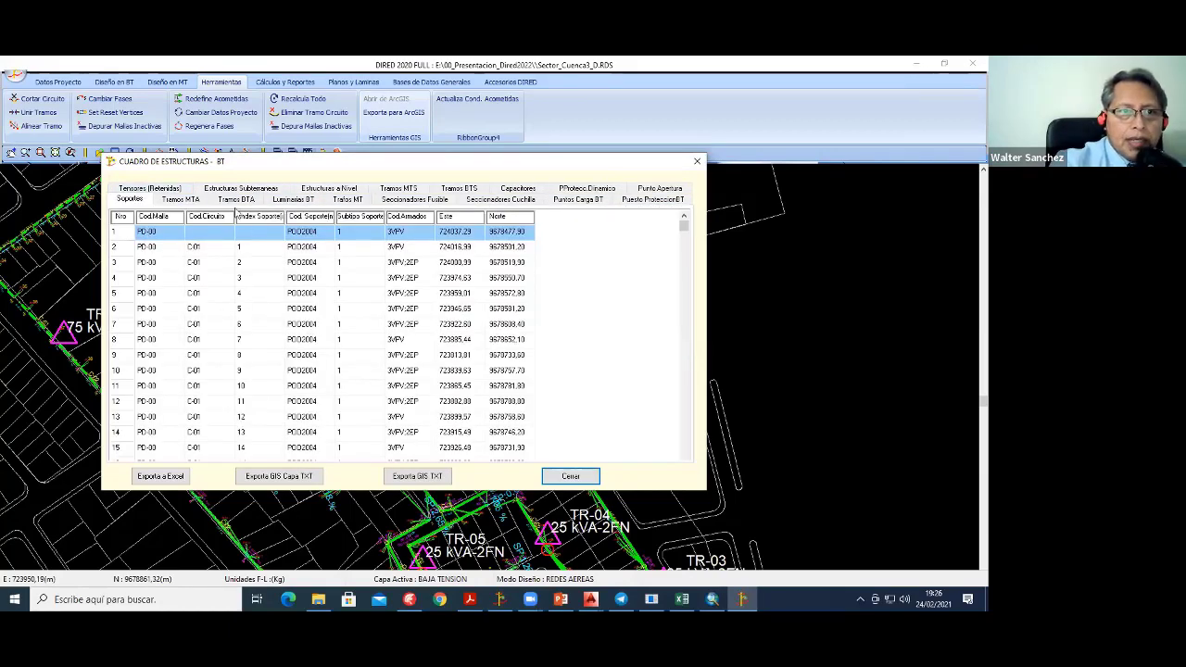
pyautogui.moveTo(248, 173); pyautogui.dragTo(261, 129)
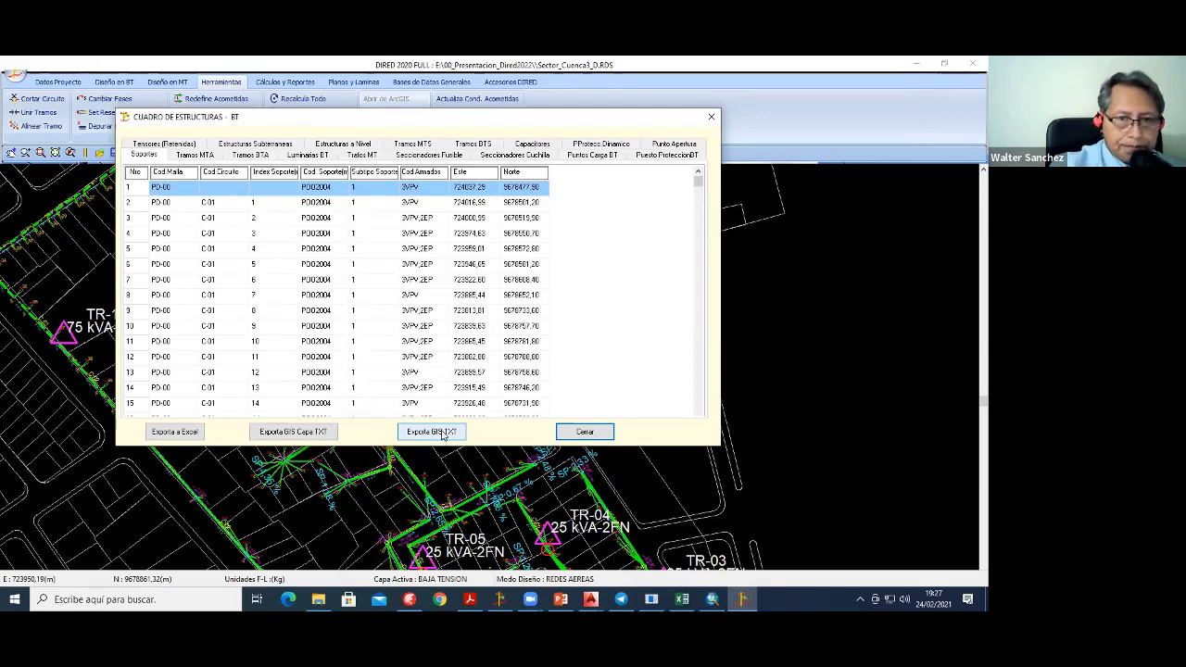
pyautogui.click(443, 434)
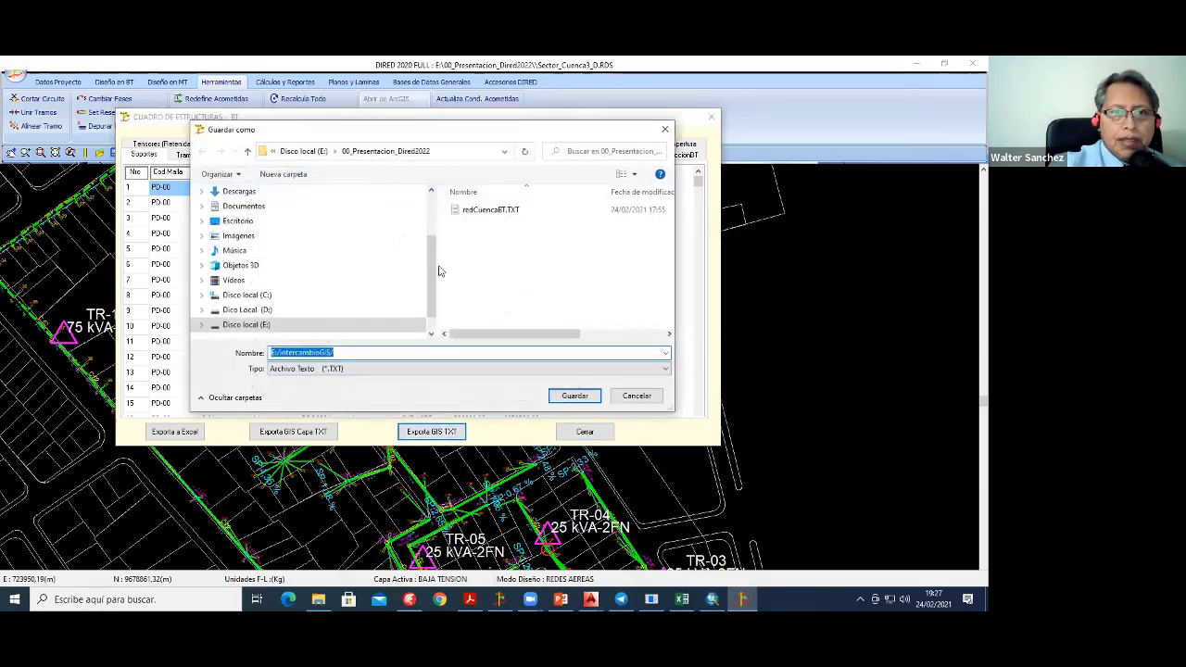
# Step: Save the GIS text export as ejemplogis29 in E:\ModelosGIS\02DescargaGIS
pyautogui.scroll(-2, 408, 278)
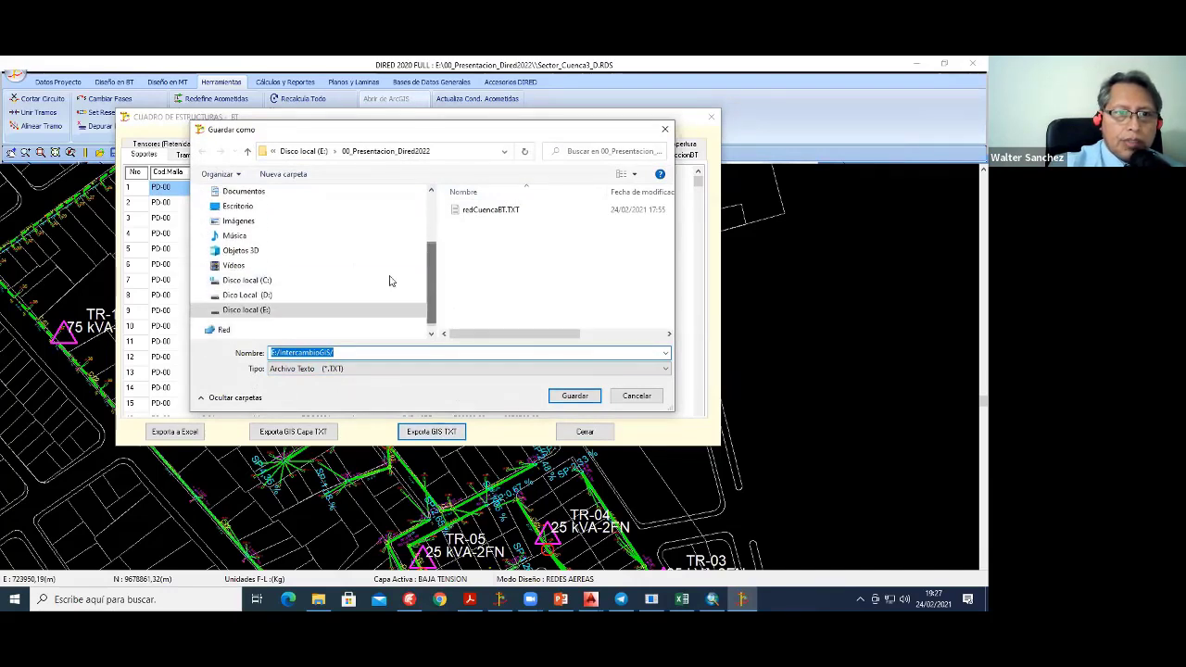
pyautogui.click(399, 309)
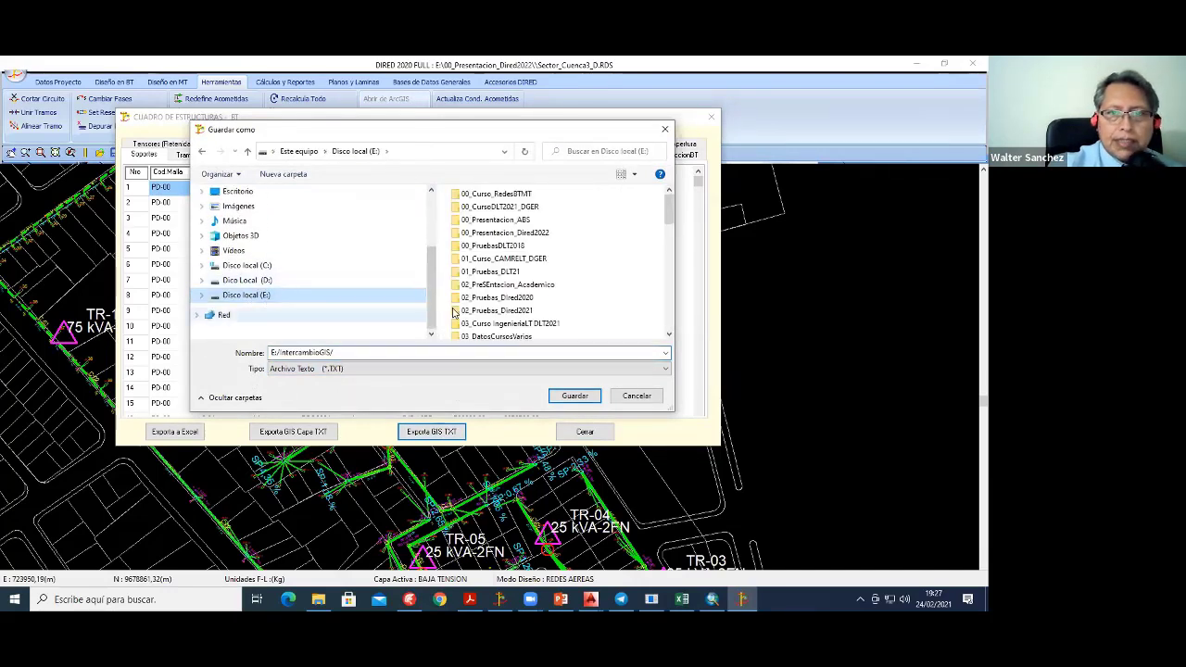
pyautogui.scroll(-5, 515, 311)
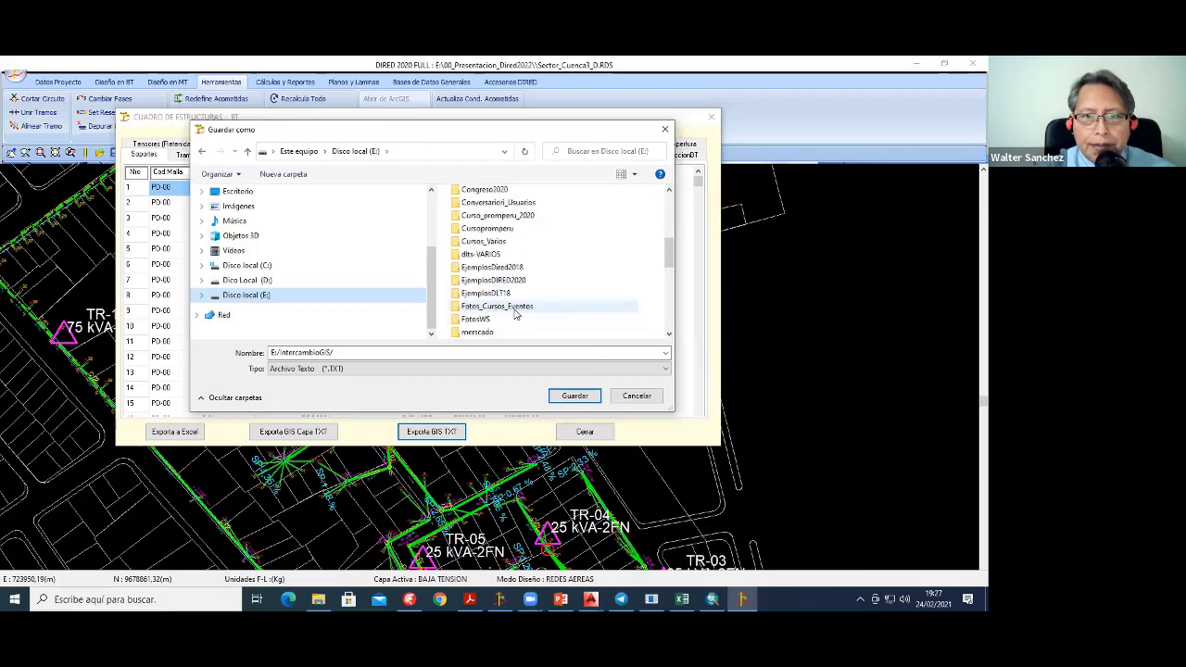
pyautogui.scroll(-3, 515, 310)
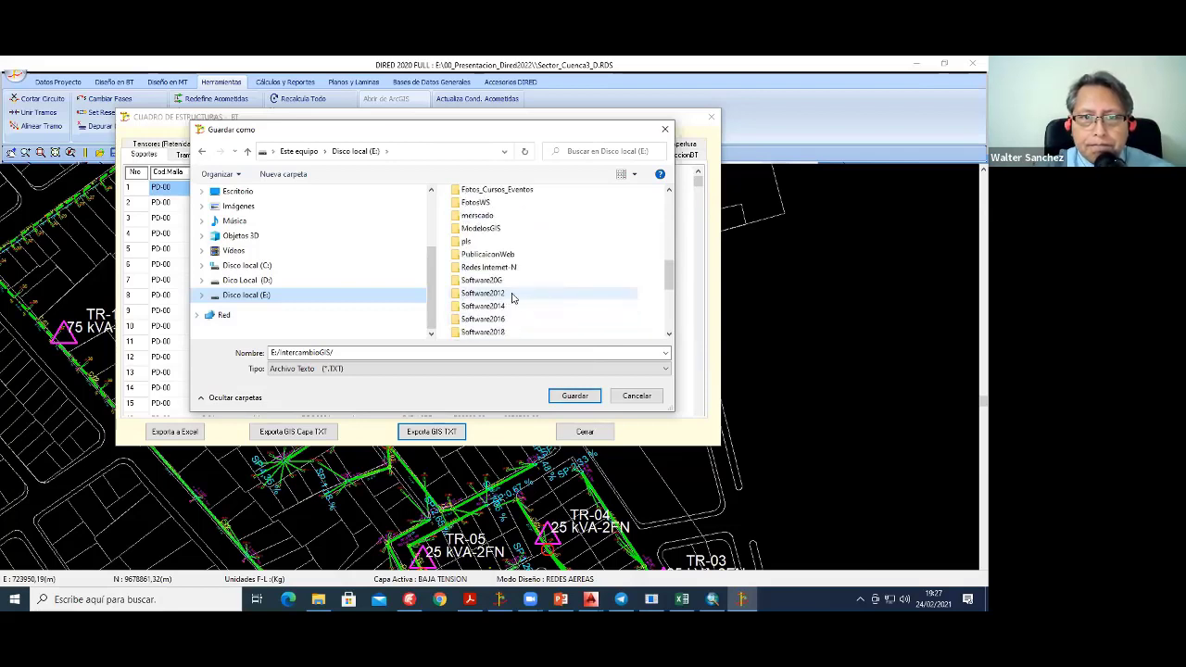
pyautogui.doubleClick(483, 228)
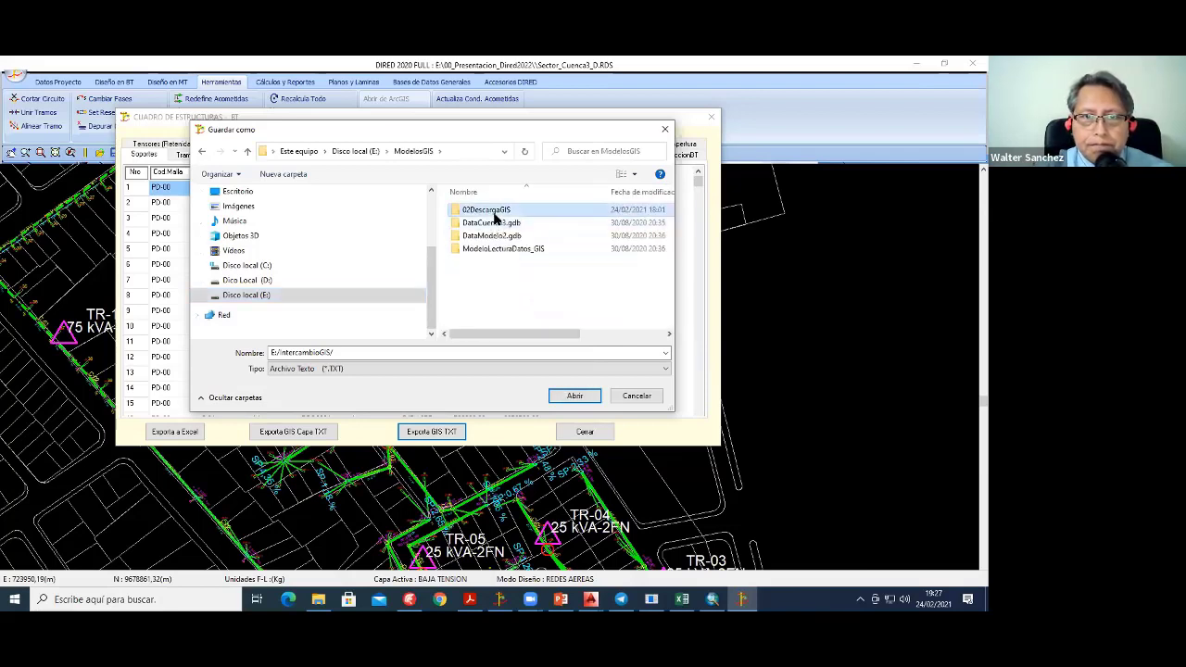
pyautogui.doubleClick(487, 210)
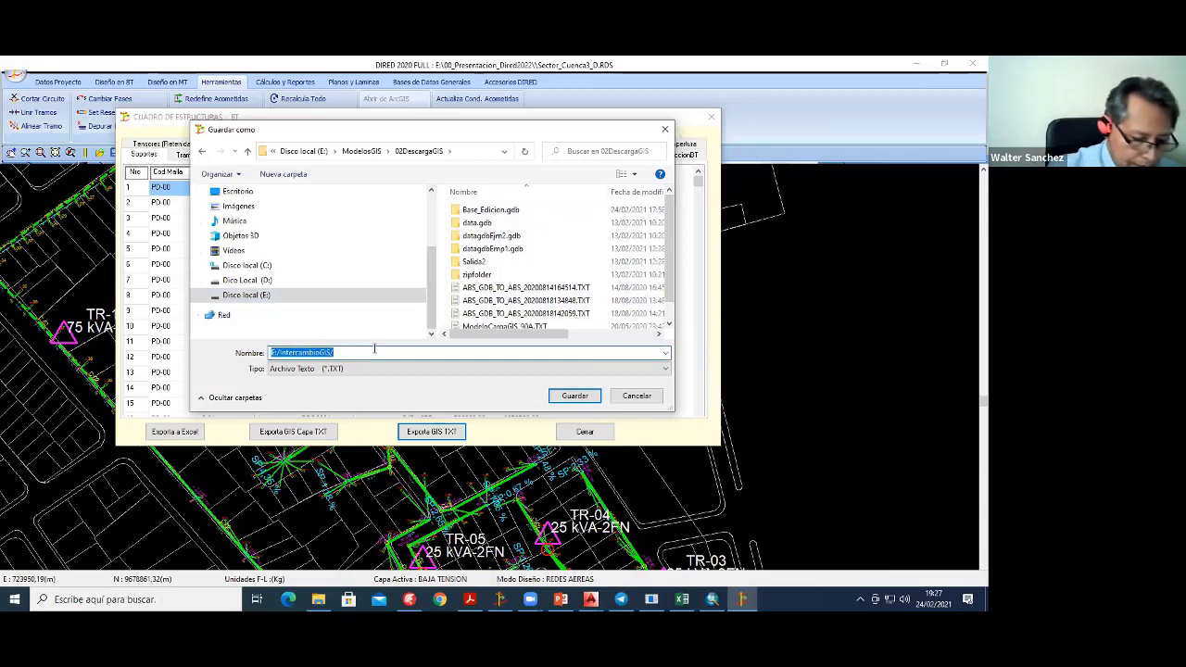
pyautogui.write('e')
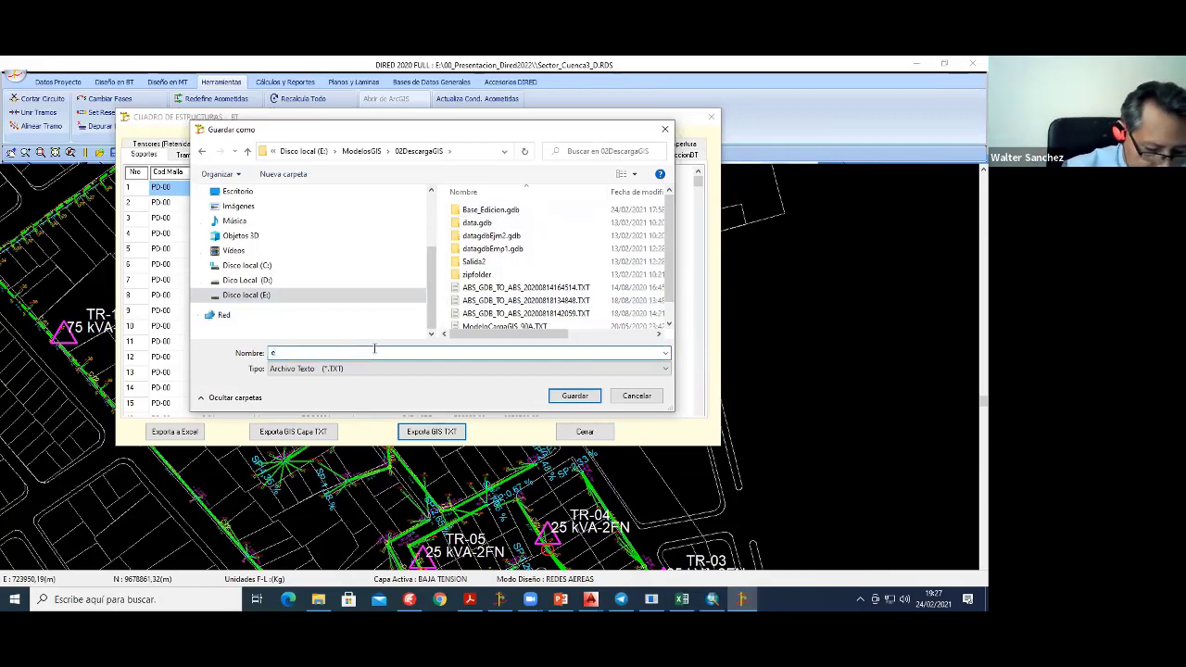
pyautogui.write('jem')
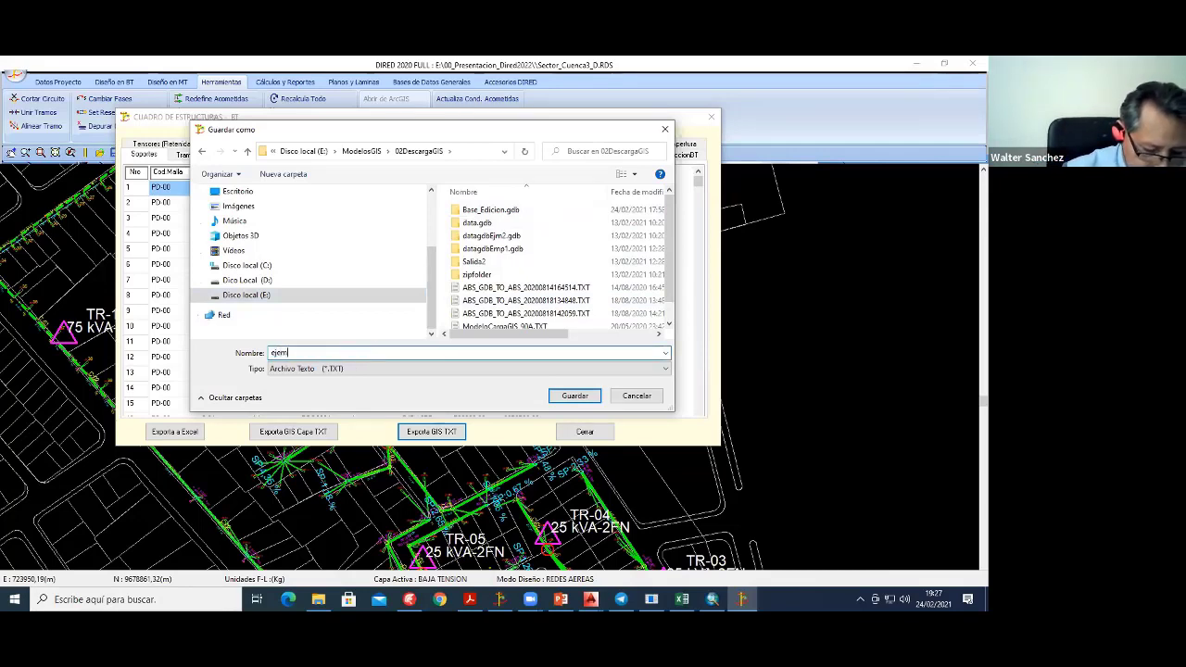
pyautogui.write('plogis')
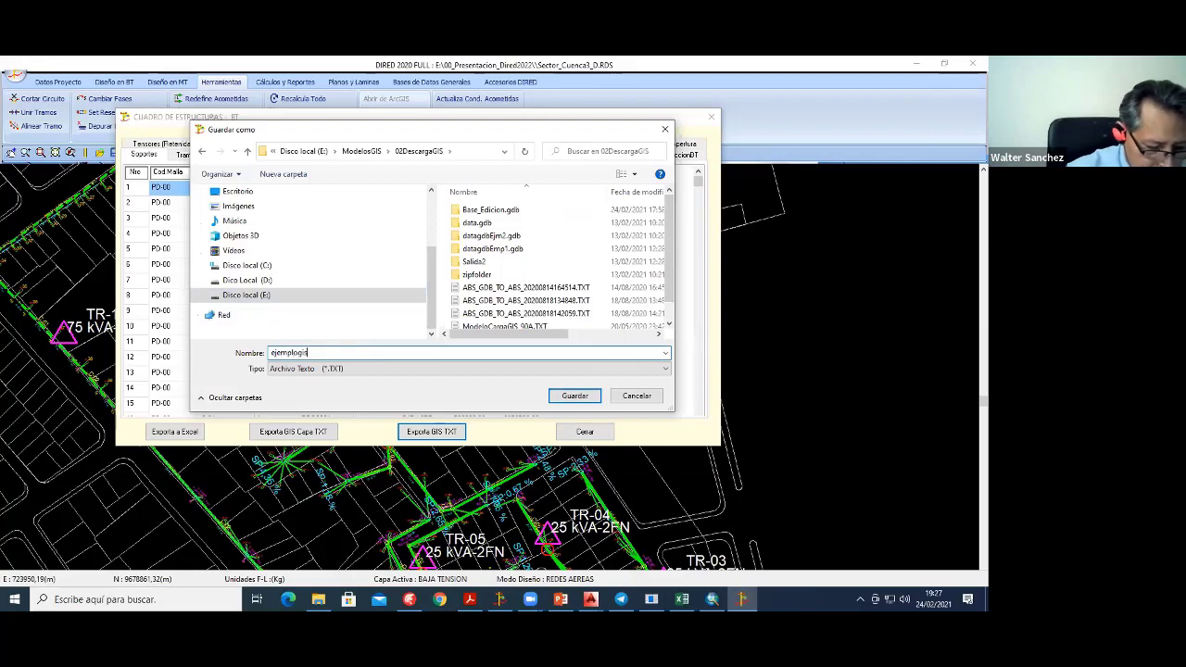
pyautogui.write('29')
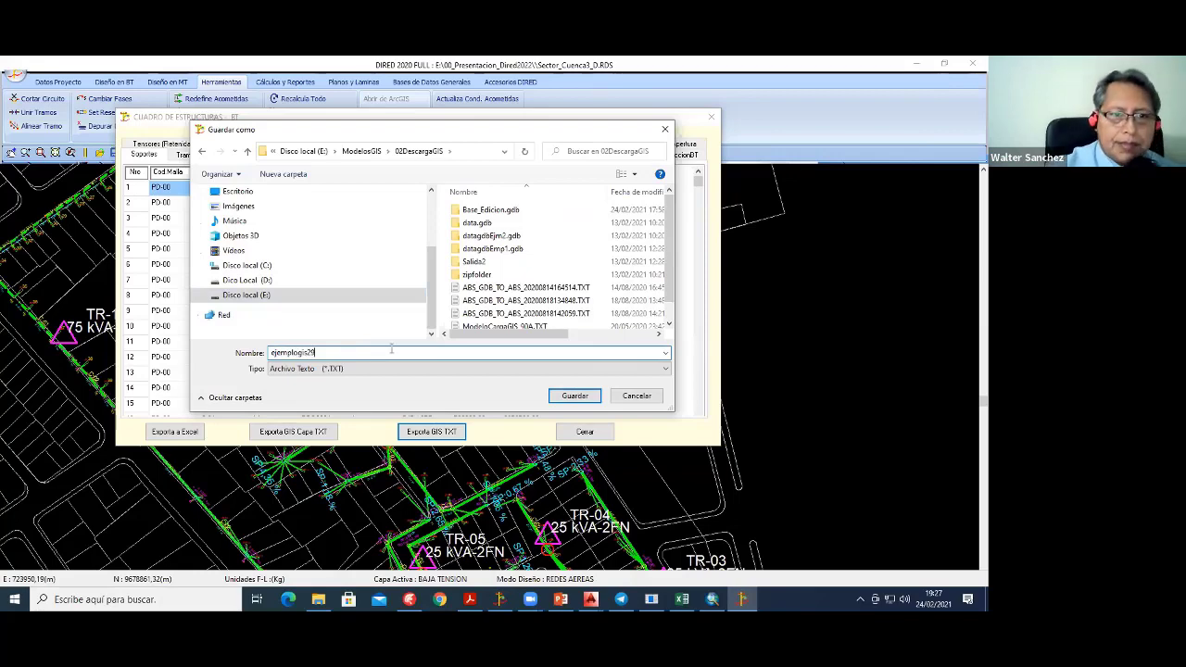
pyautogui.click(573, 396)
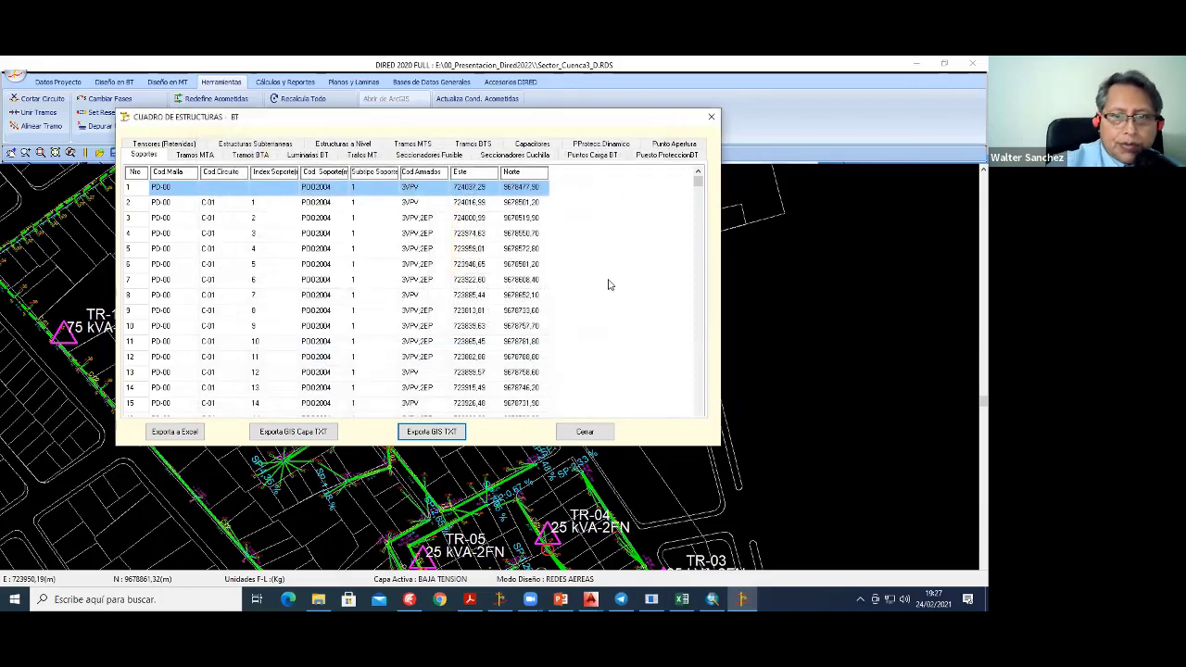
# Step: Sort the 02DescargaGIS folder by modification date, newest first, to confirm ejemplogis29.TXT
pyautogui.click(318, 599)
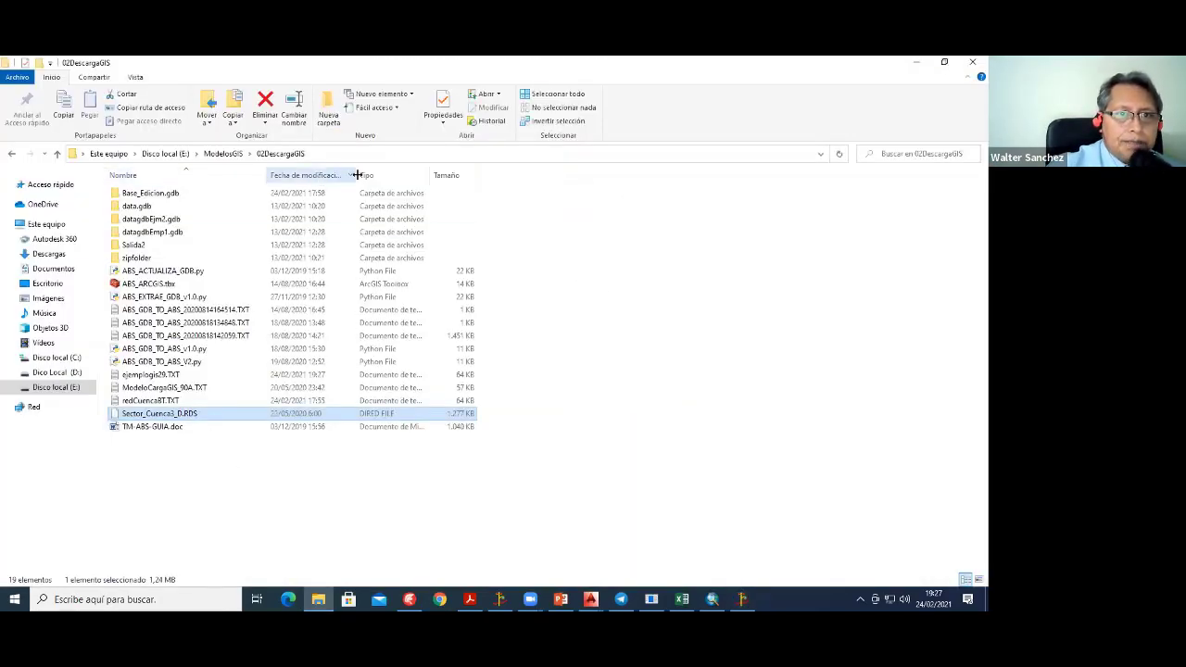
pyautogui.click(319, 176)
pyautogui.click(174, 195)
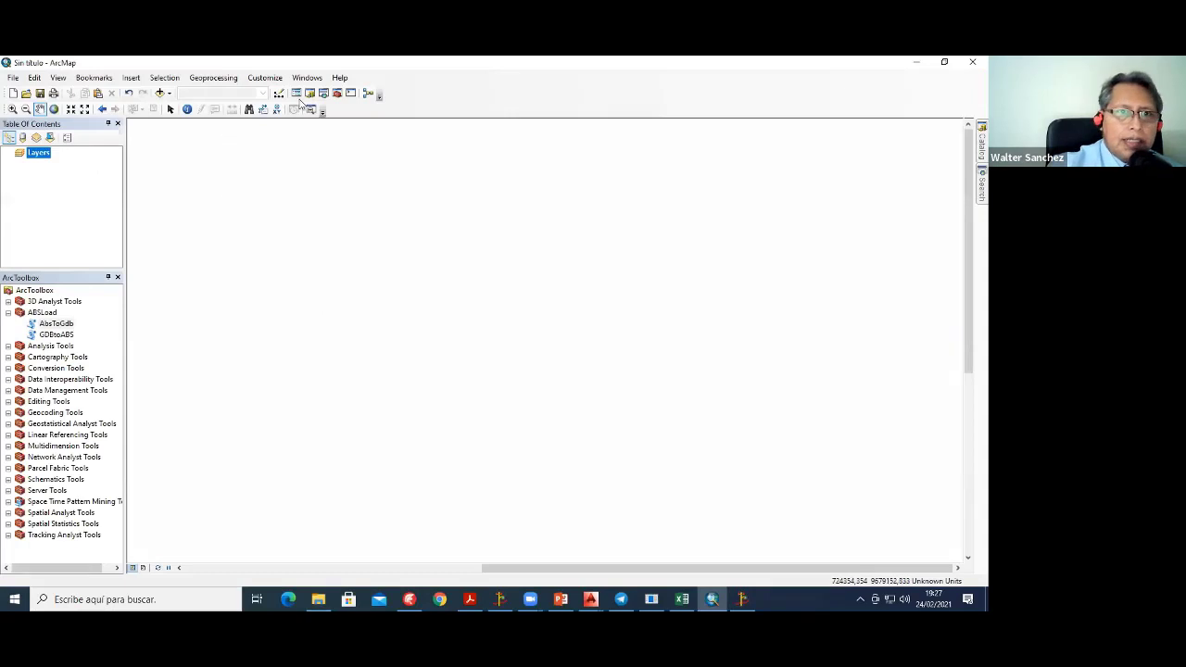
# Step: Float the ArcToolbox panel and open the AbsToGdb tool from the ABSLoad toolbox
pyautogui.moveTo(56, 277); pyautogui.dragTo(533, 146)
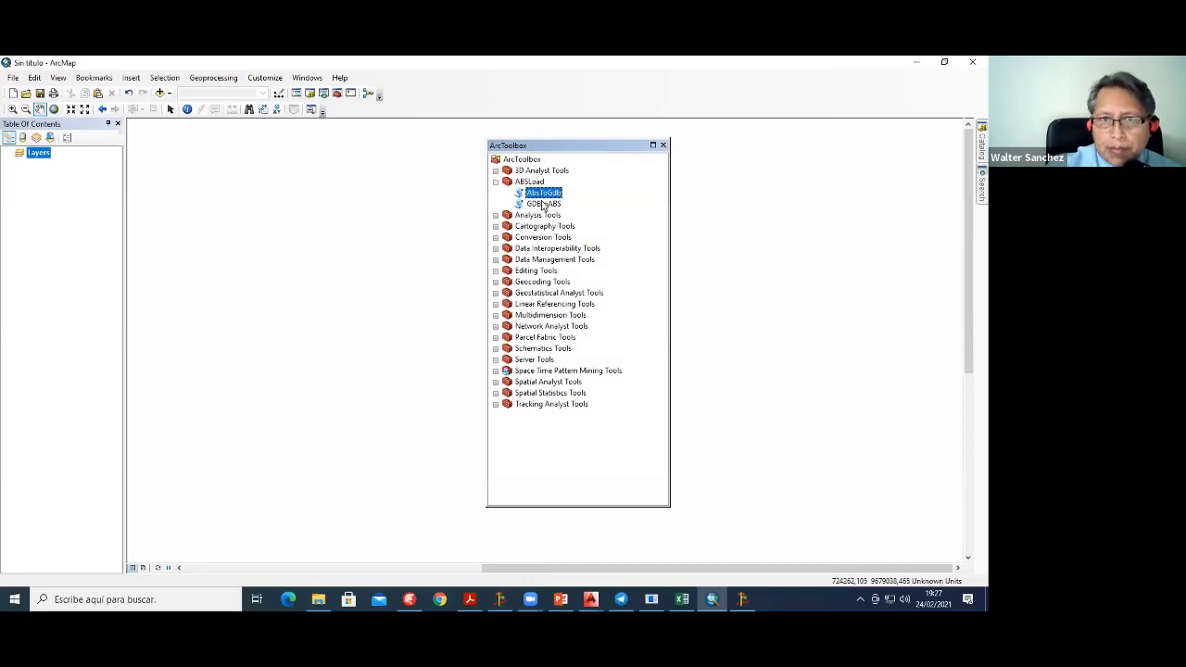
pyautogui.click(543, 204)
pyautogui.click(545, 194)
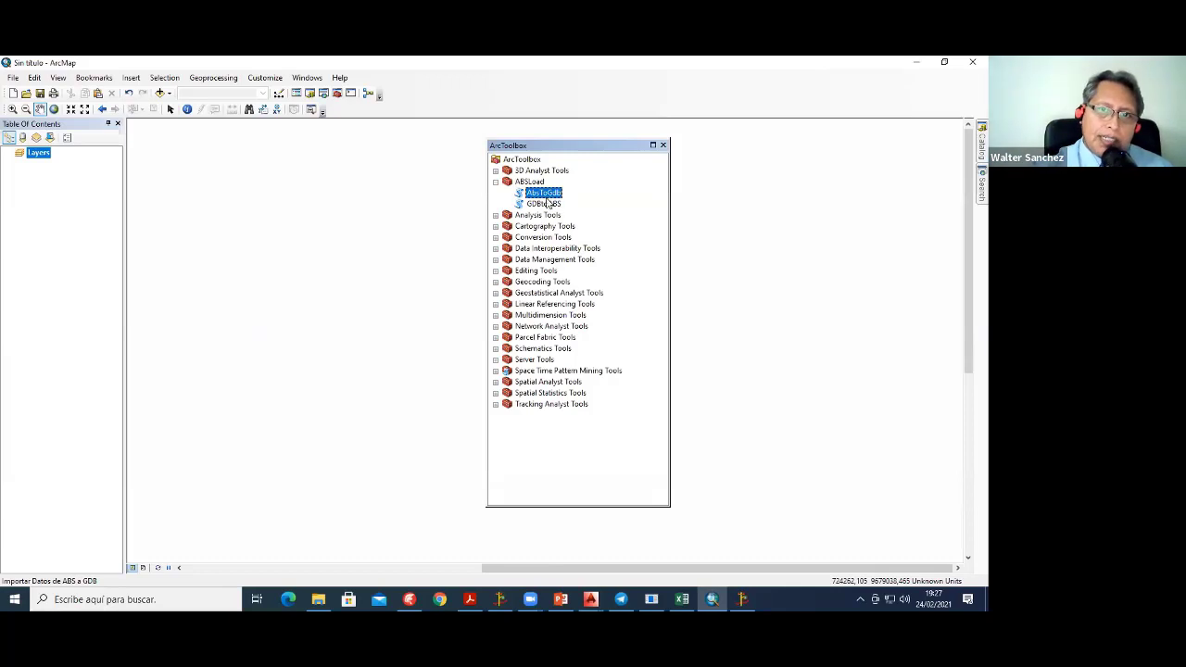
pyautogui.click(550, 204)
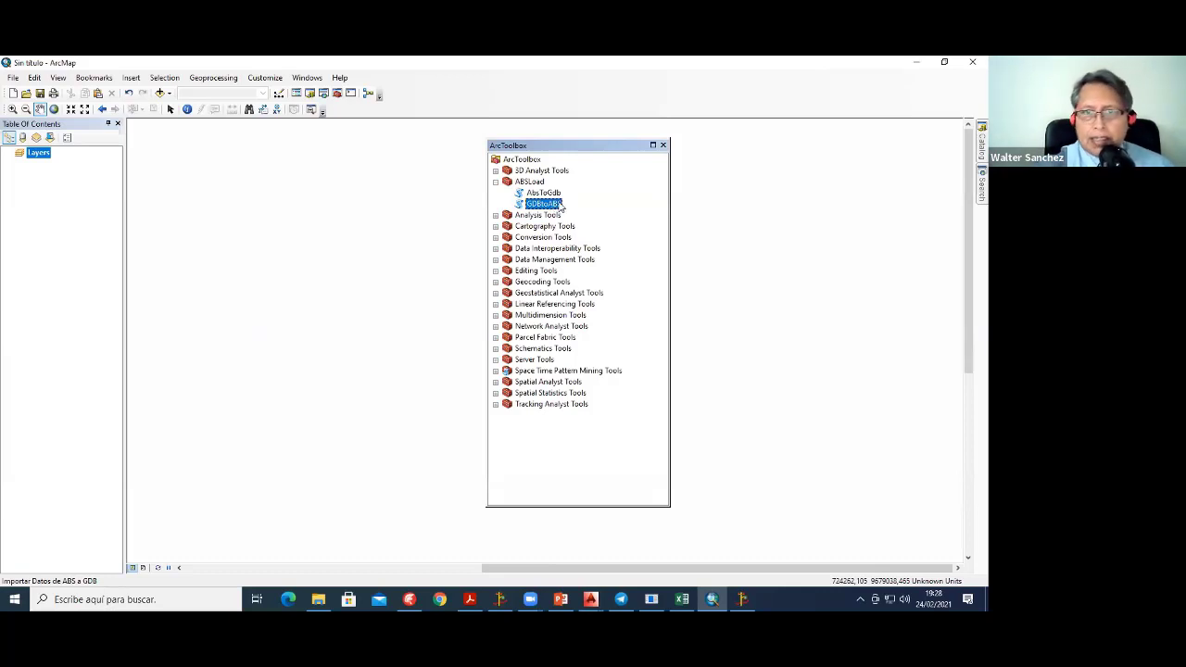
pyautogui.click(542, 194)
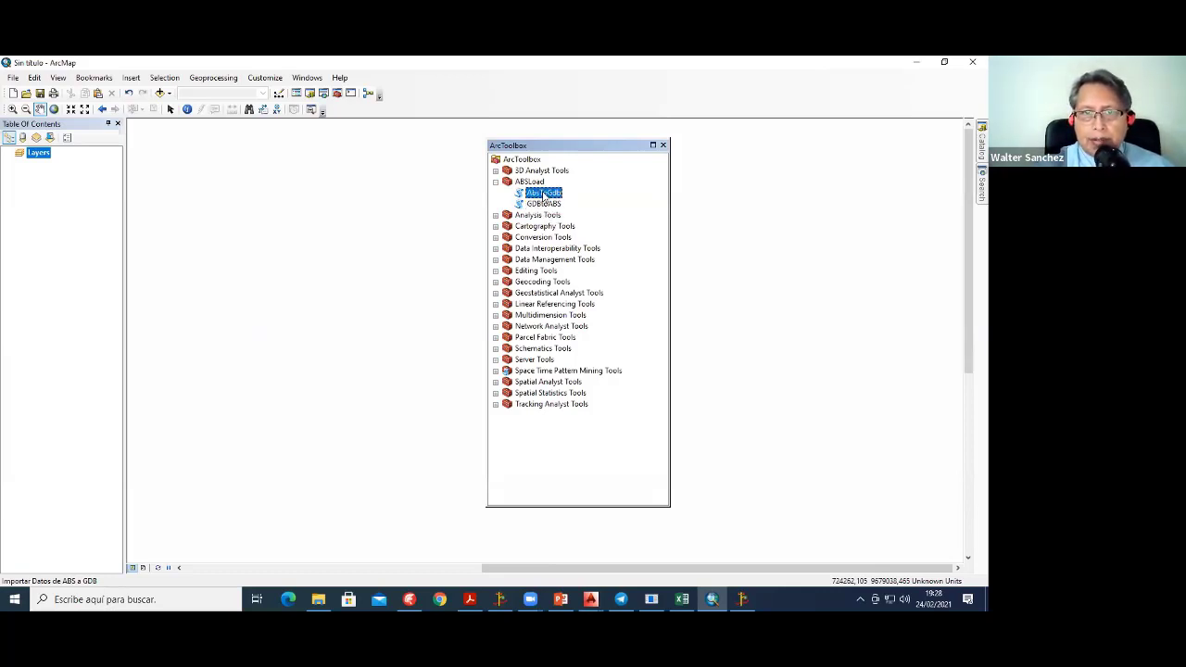
pyautogui.doubleClick(544, 194)
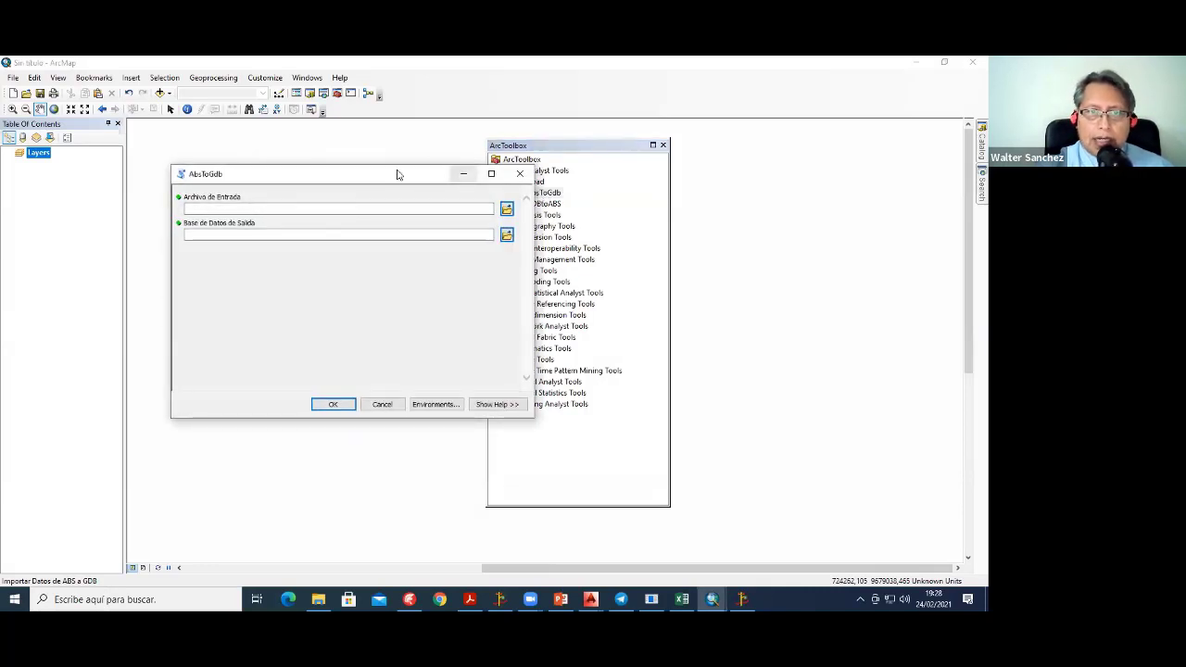
# Step: Browse to ejemplogis29.TXT as Archivo de Entrada and Base_Edicion.gdb as Base de Datos de Salida
pyautogui.moveTo(397, 174); pyautogui.dragTo(359, 195)
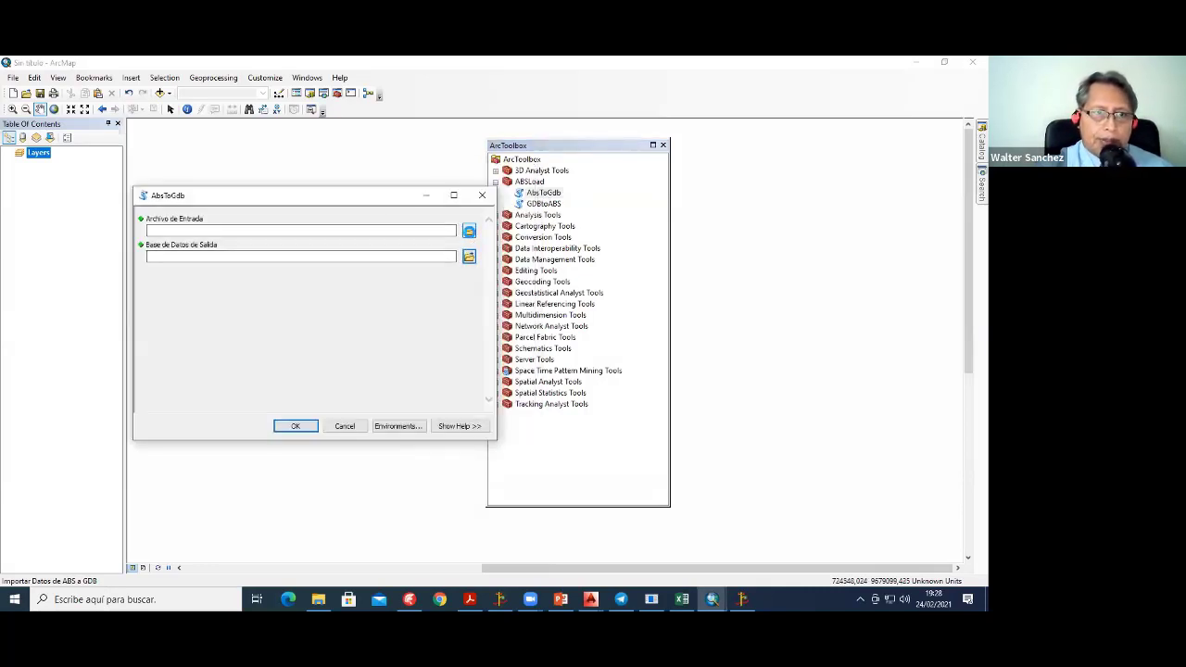
pyautogui.click(468, 231)
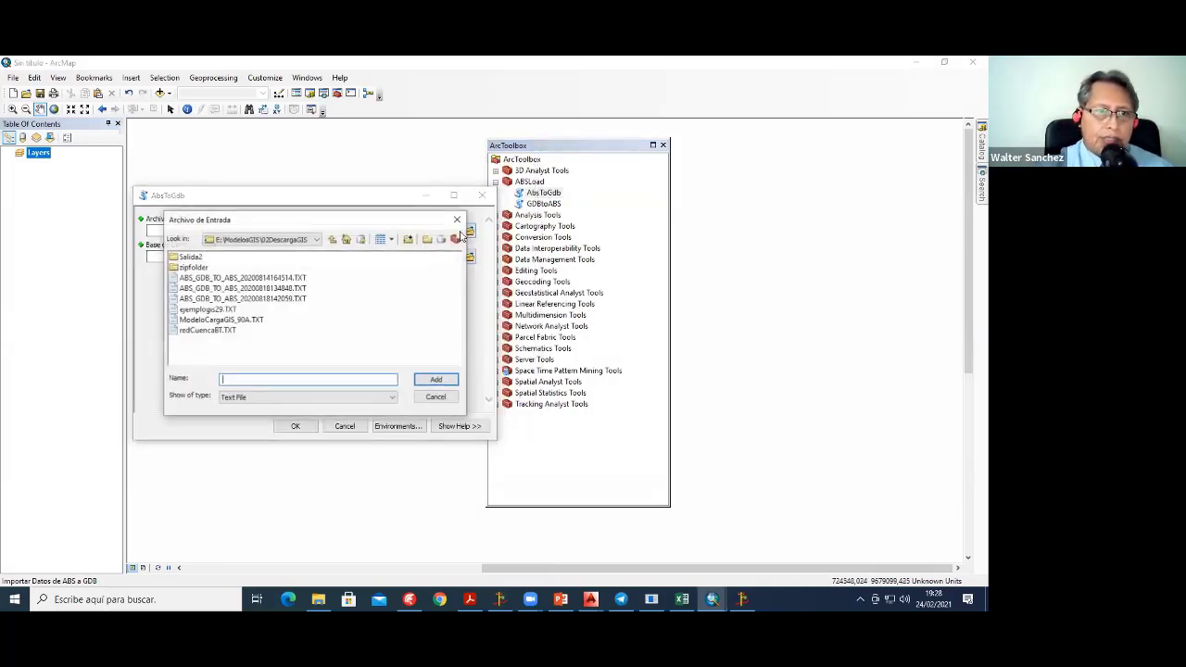
pyautogui.click(209, 311)
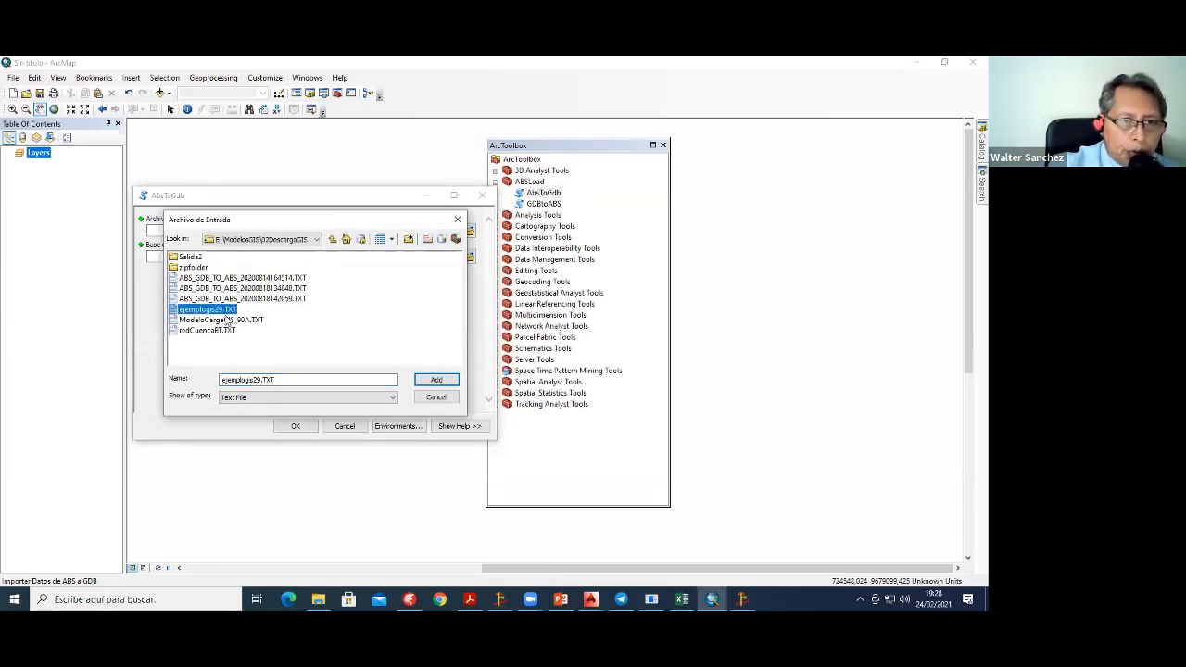
pyautogui.click(437, 380)
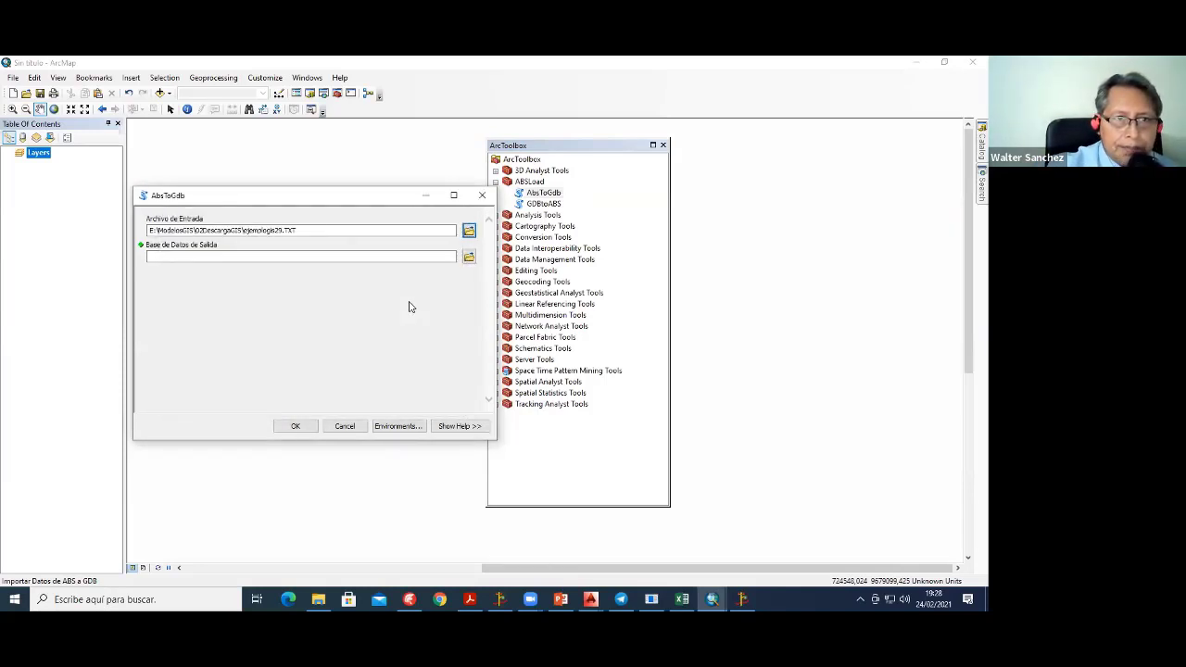
pyautogui.click(468, 258)
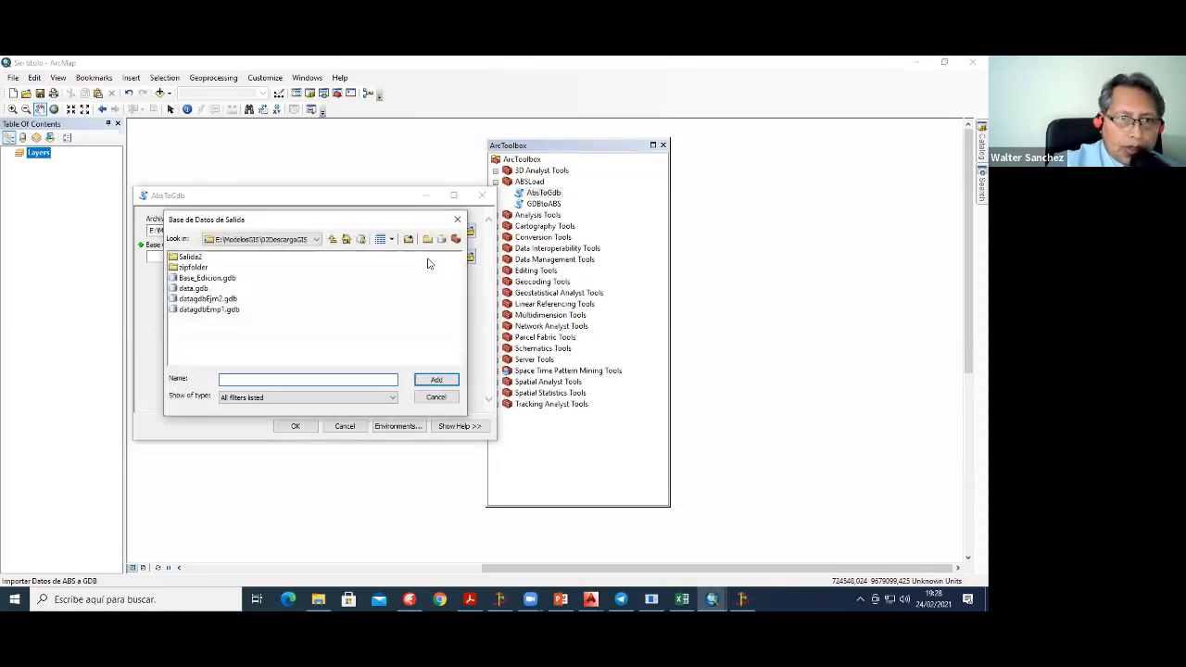
pyautogui.click(219, 278)
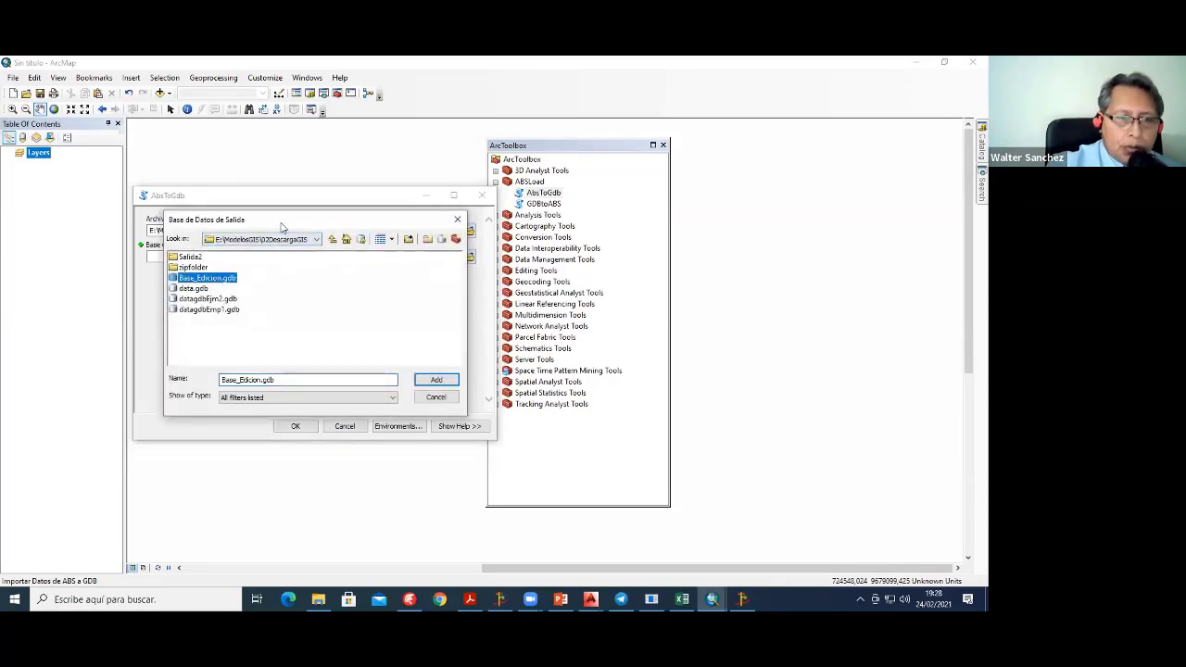
pyautogui.moveTo(282, 227); pyautogui.dragTo(298, 256)
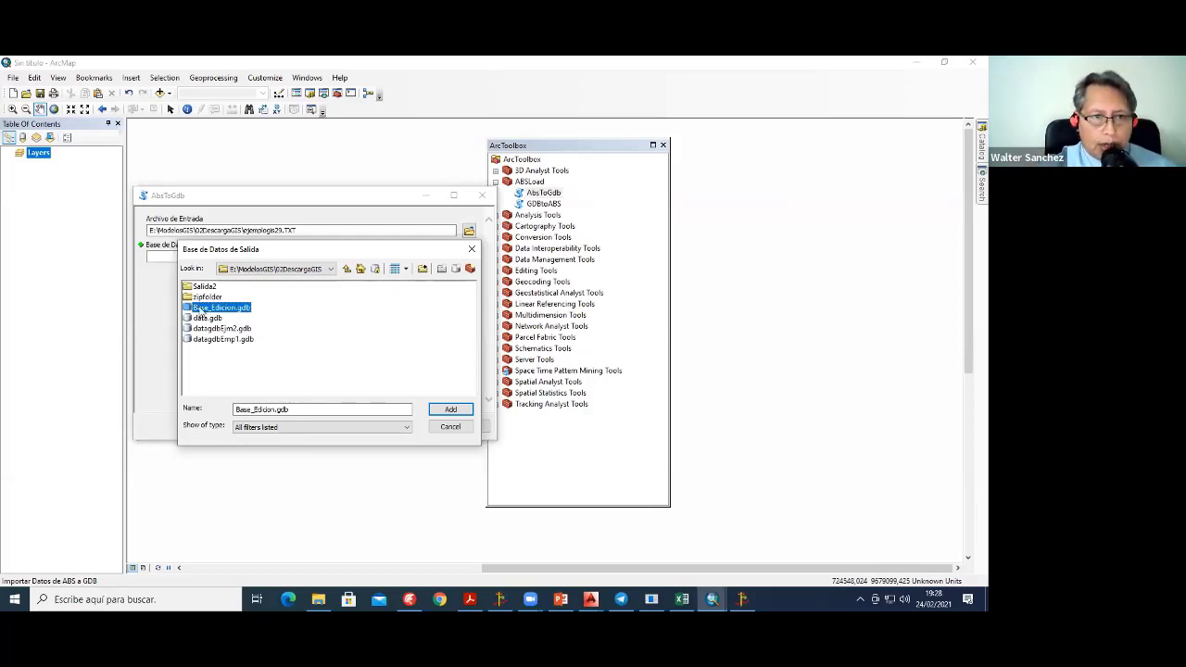
pyautogui.click(450, 409)
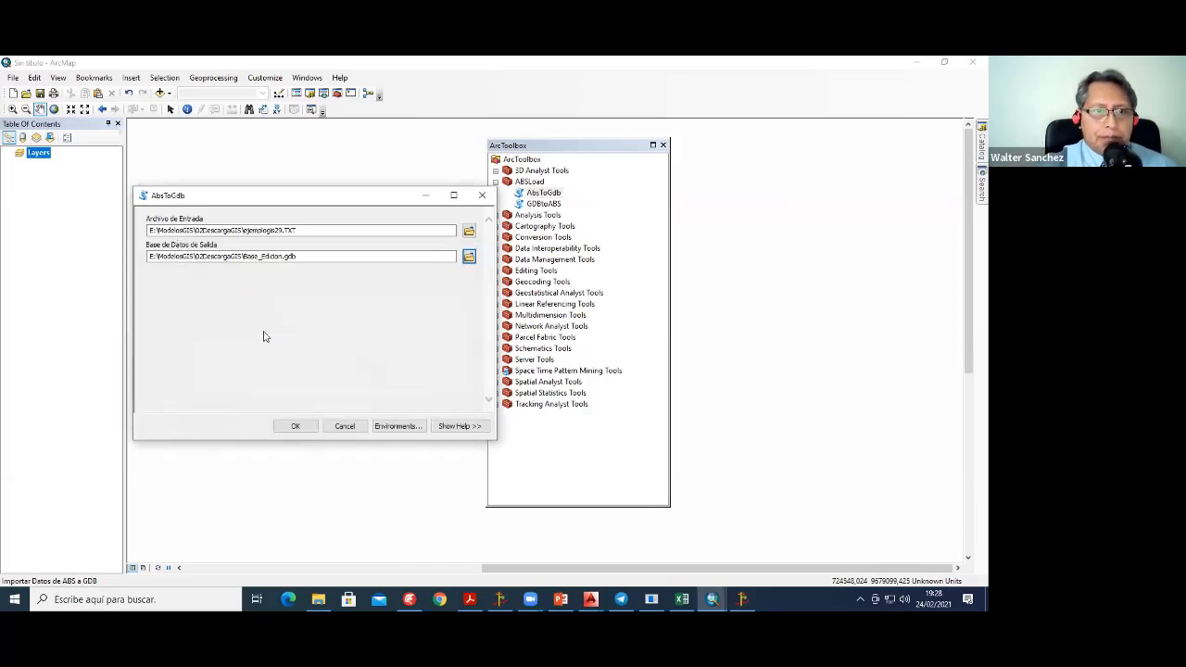
# Step: Run AbsToGdb until it completes in 2 min 34 s, then return to DIRED 2022
pyautogui.click(295, 426)
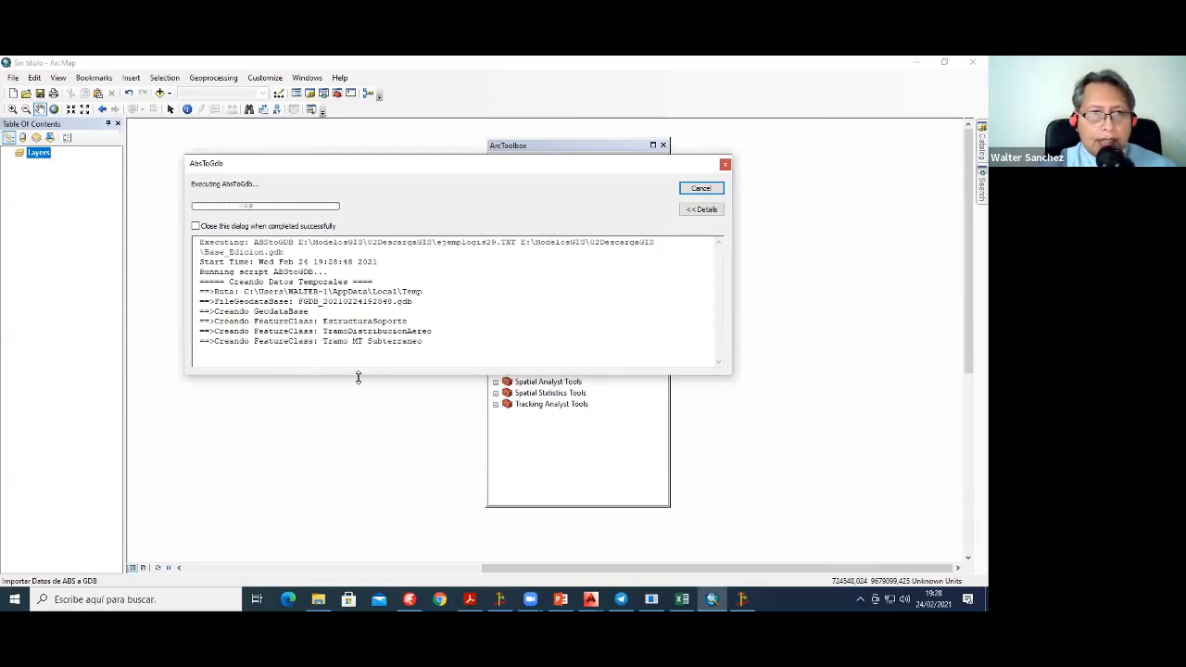
pyautogui.moveTo(353, 165); pyautogui.dragTo(322, 147)
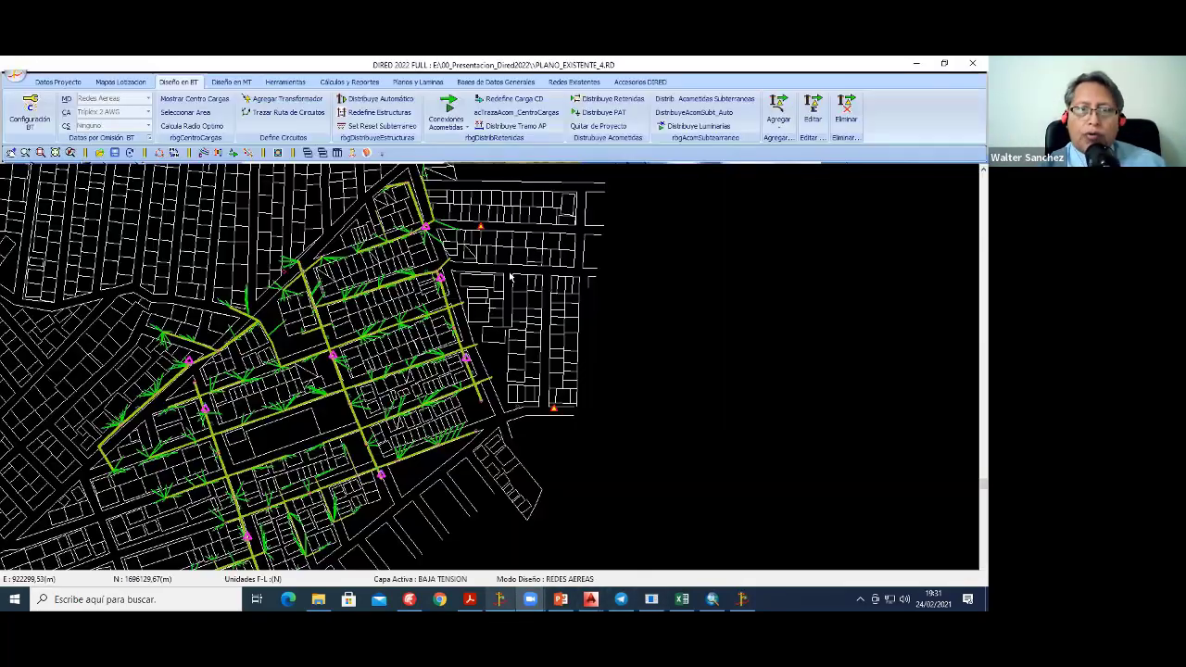
pyautogui.click(499, 600)
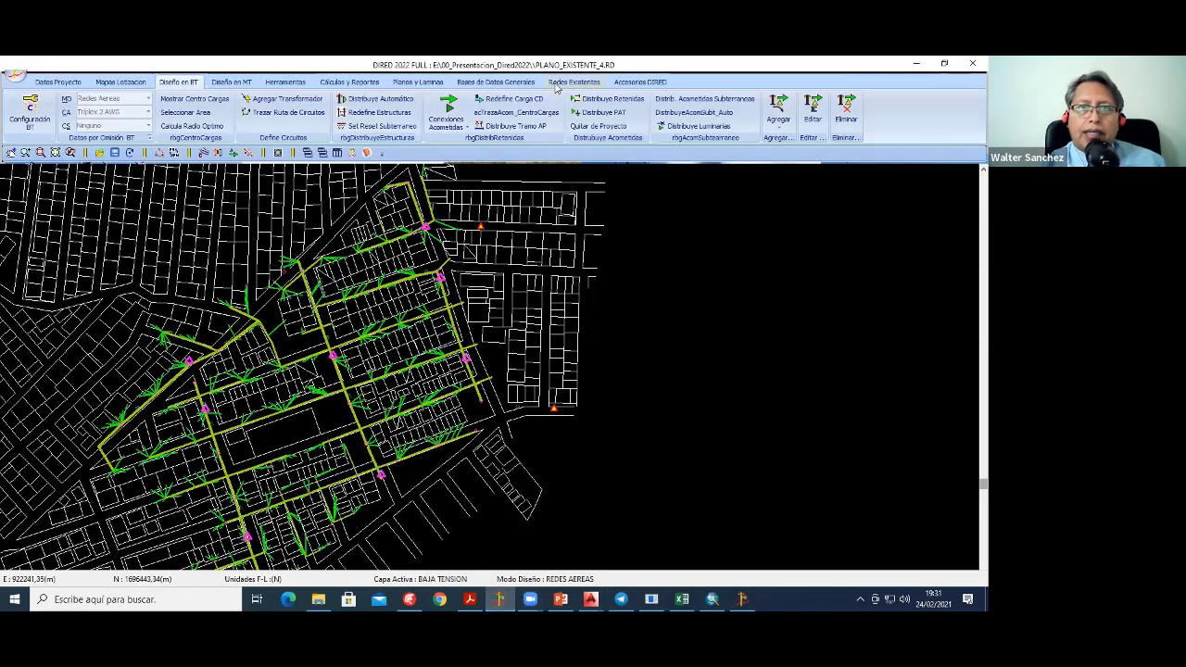
# Step: Open BD Soportes from Bases de Datos Generales and browse the Proyectado pole symbol choices
pyautogui.click(495, 83)
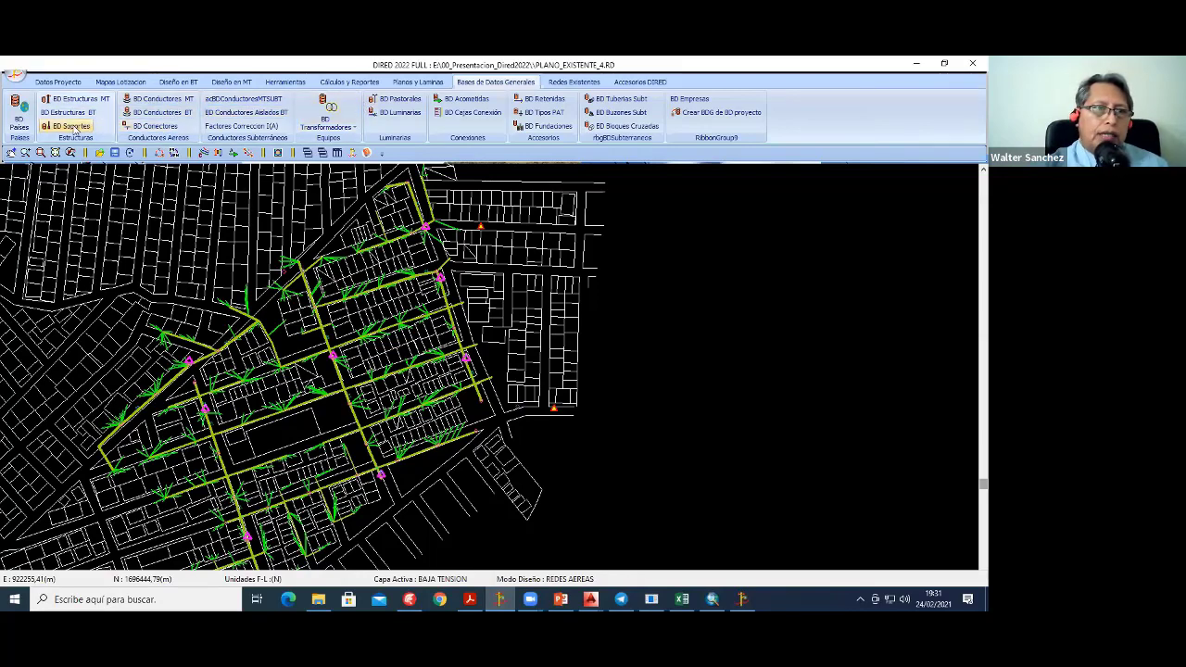
pyautogui.click(216, 189)
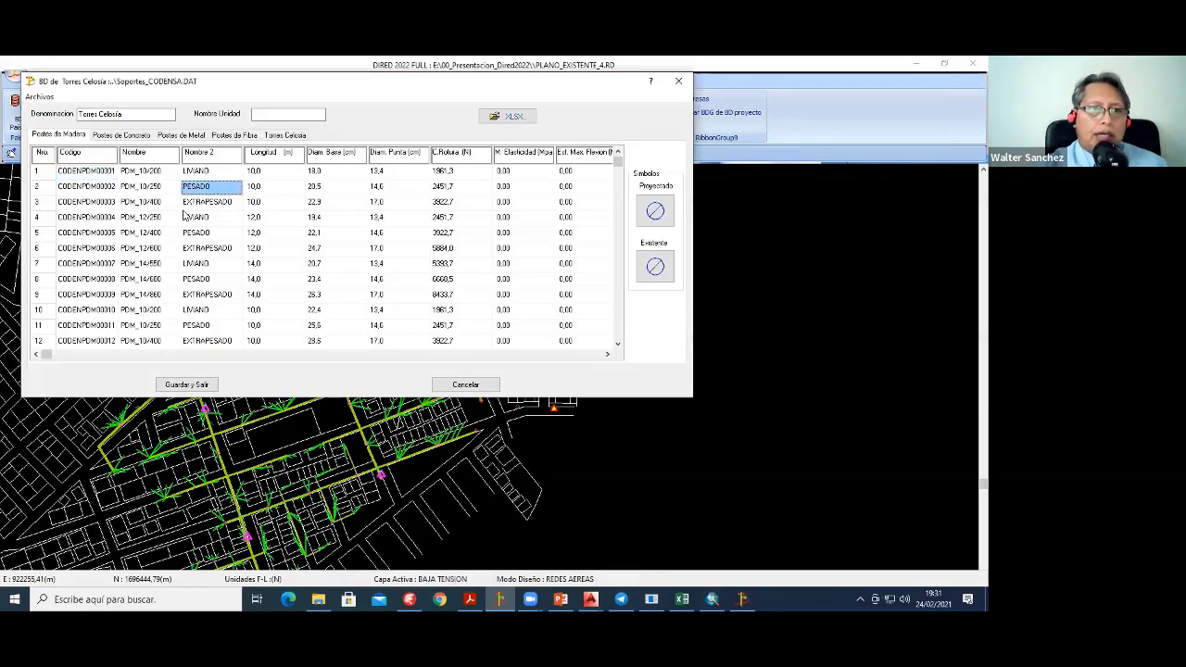
pyautogui.click(654, 211)
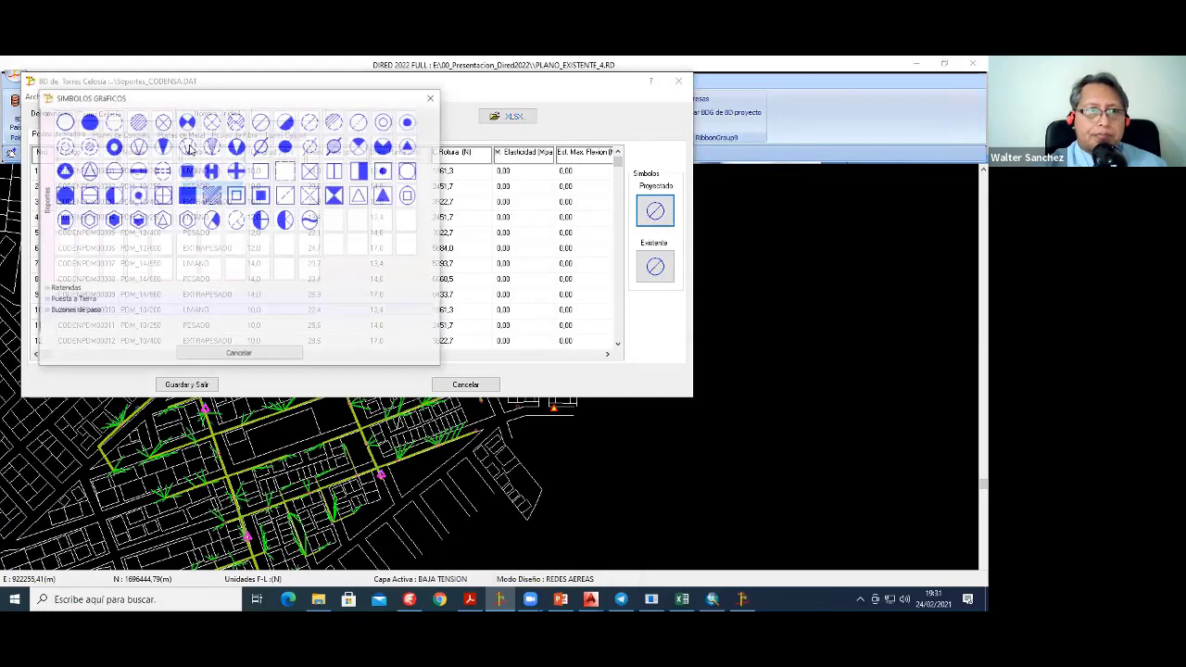
pyautogui.click(163, 121)
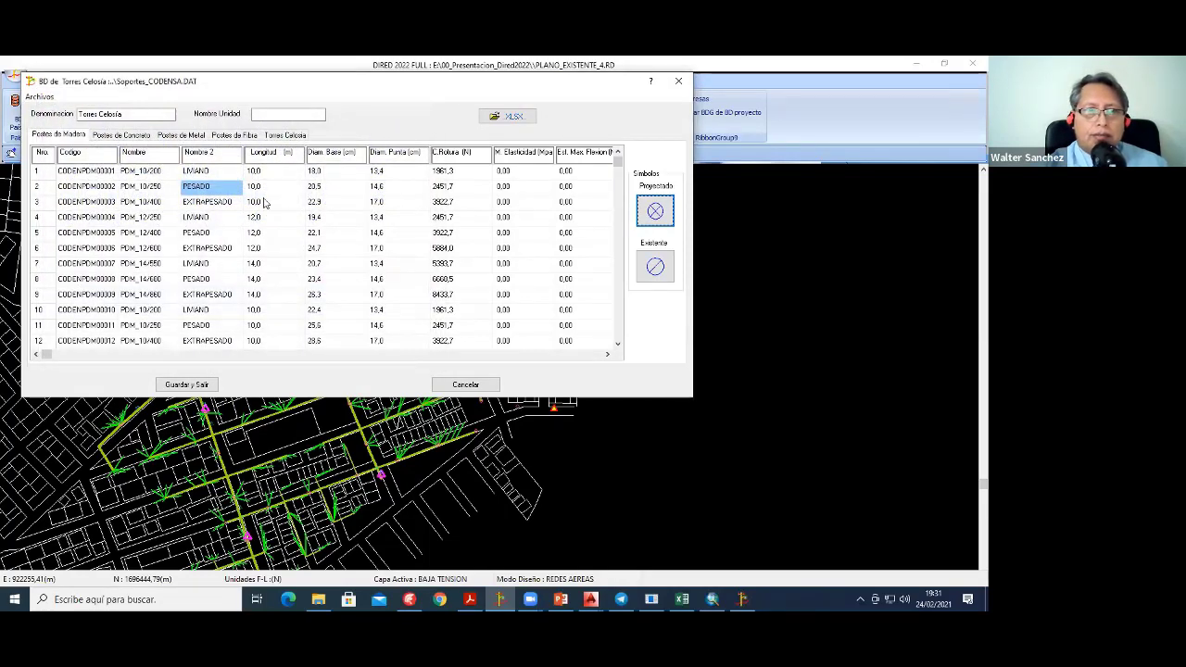
pyautogui.click(218, 201)
pyautogui.click(655, 211)
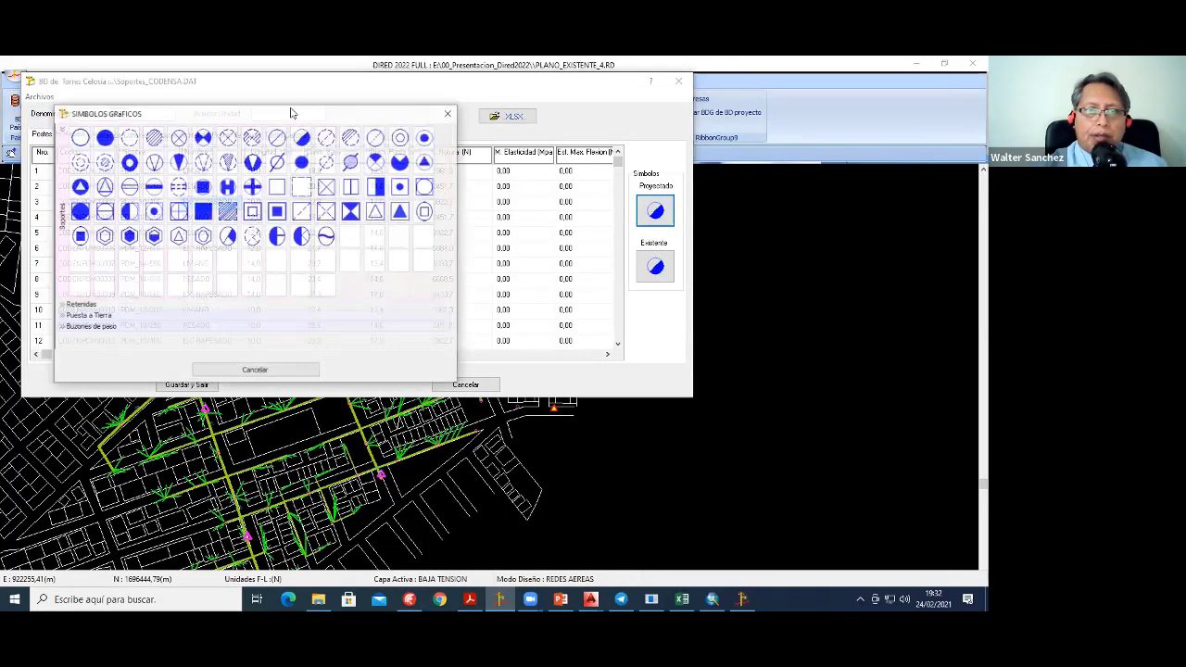
pyautogui.click(286, 371)
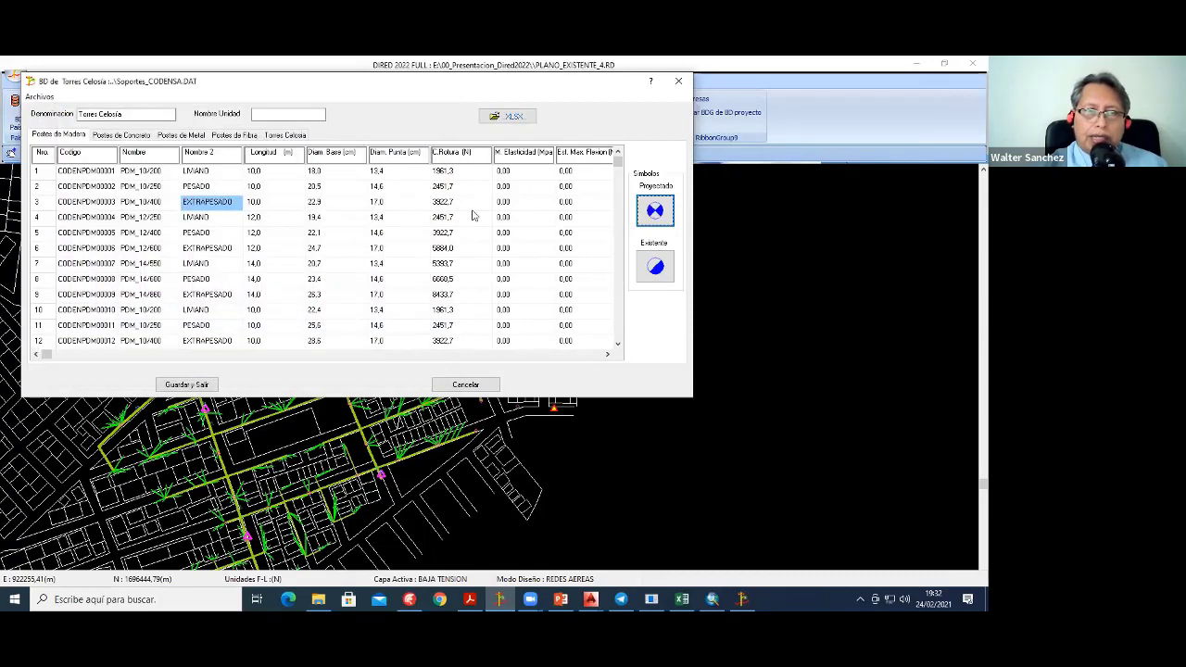
# Step: Review the row 1 and row 2 pole symbols, then cancel the supports database without saving
pyautogui.click(210, 174)
pyautogui.click(211, 187)
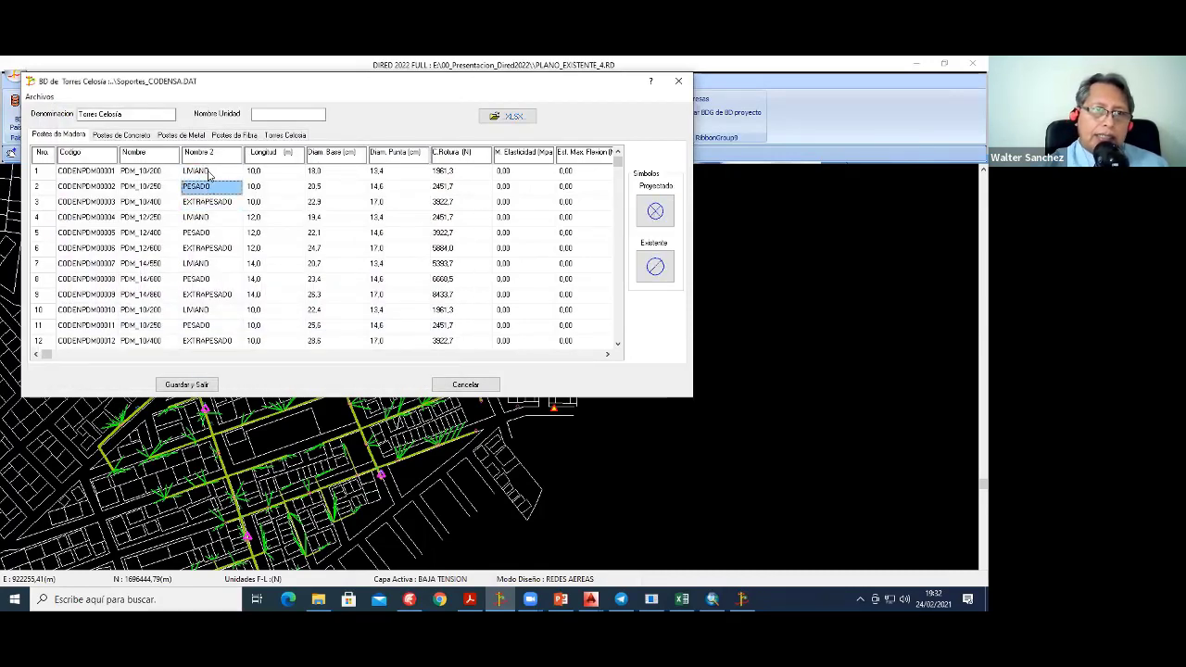
pyautogui.click(209, 174)
pyautogui.click(153, 176)
pyautogui.click(150, 187)
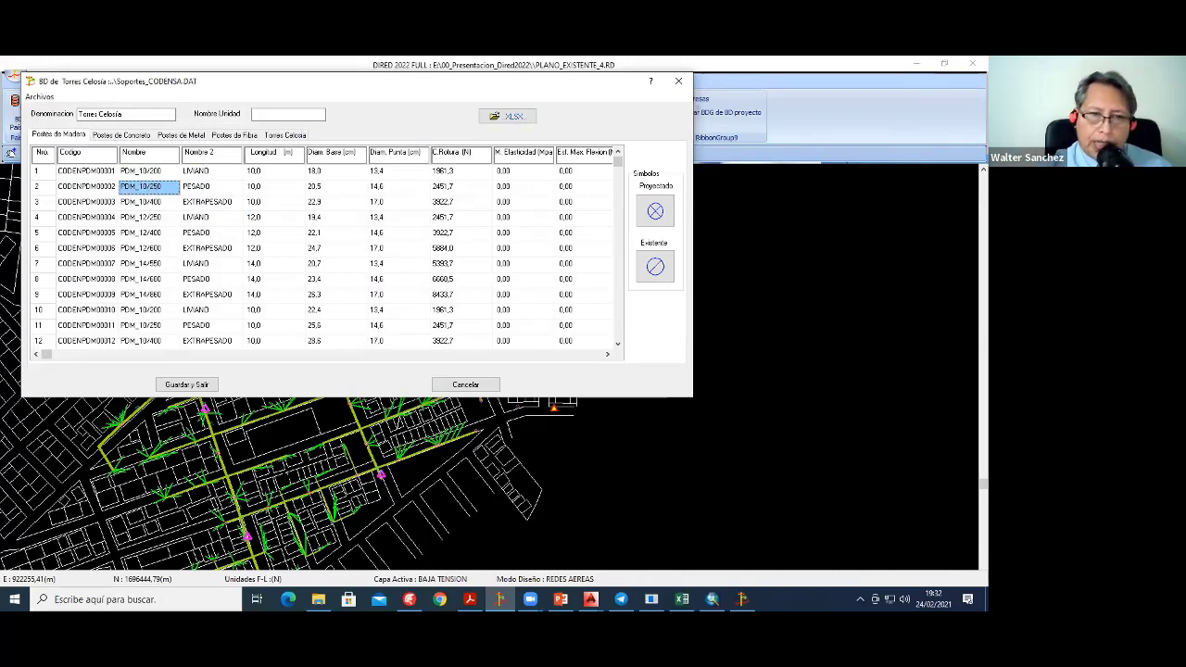
pyautogui.click(465, 384)
pyautogui.scroll(3, 371, 370)
# Step: Pan and zoom the plan to show transformers -01, -02, -03 and -06, each 30 kVA-3FY
pyautogui.moveTo(81, 254); pyautogui.dragTo(276, 232, button='middle')
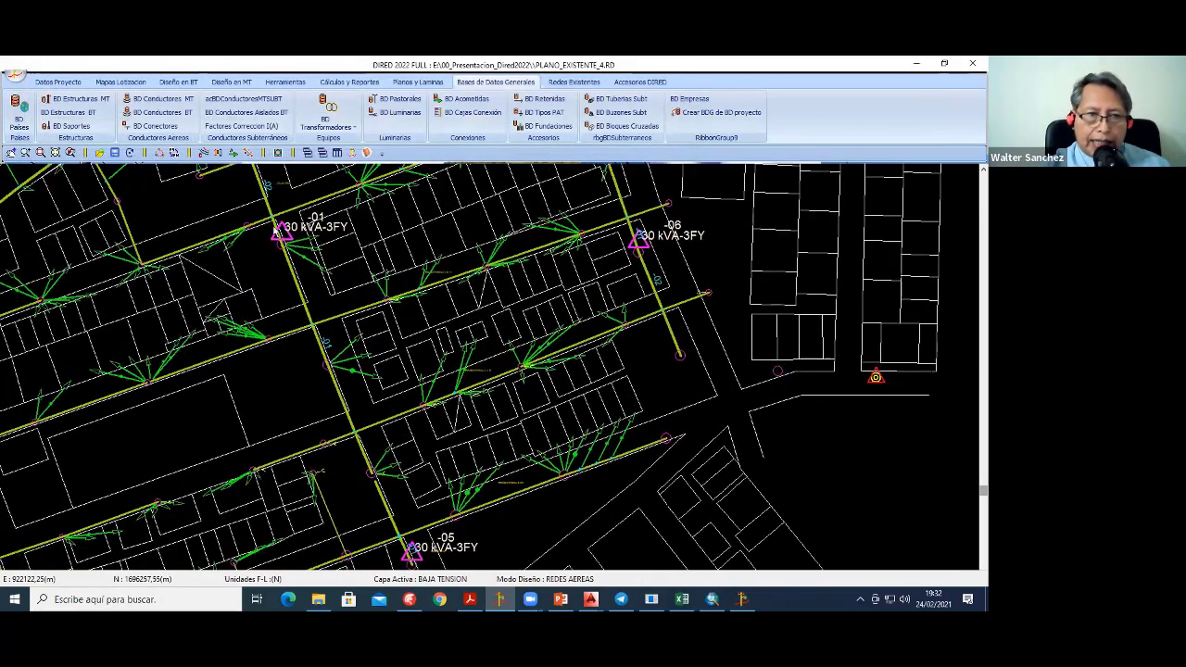
pyautogui.scroll(2, 312, 378)
pyautogui.scroll(-1, 355, 391)
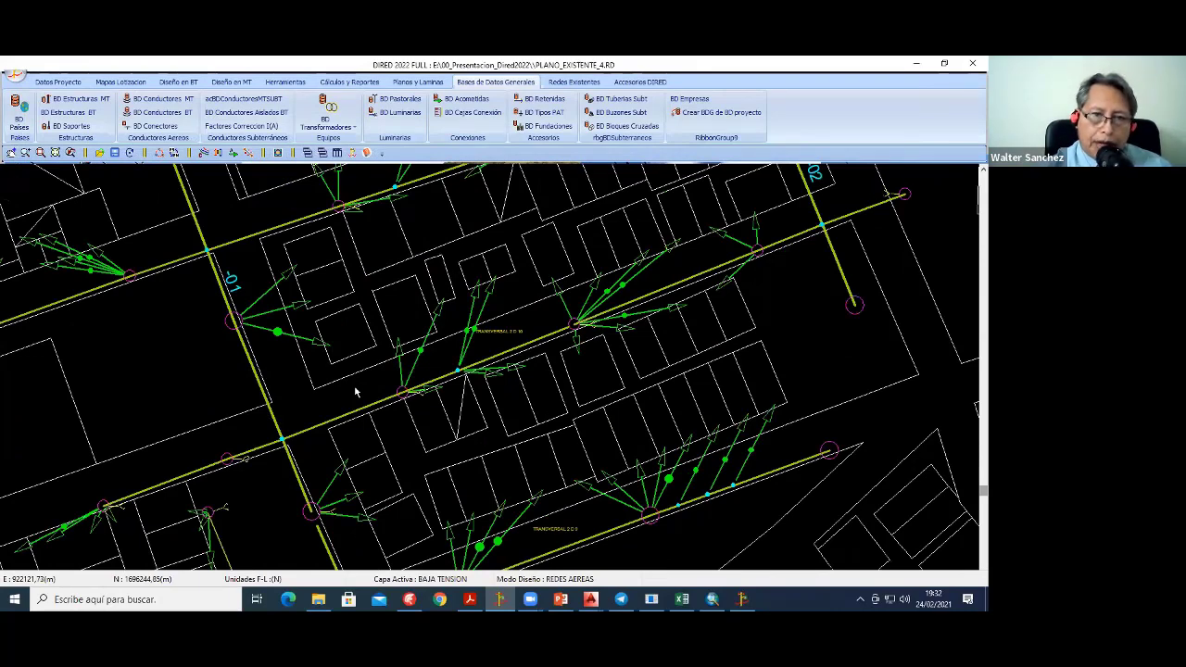
pyautogui.scroll(-1, 355, 391)
pyautogui.moveTo(325, 378); pyautogui.dragTo(364, 501, button='middle')
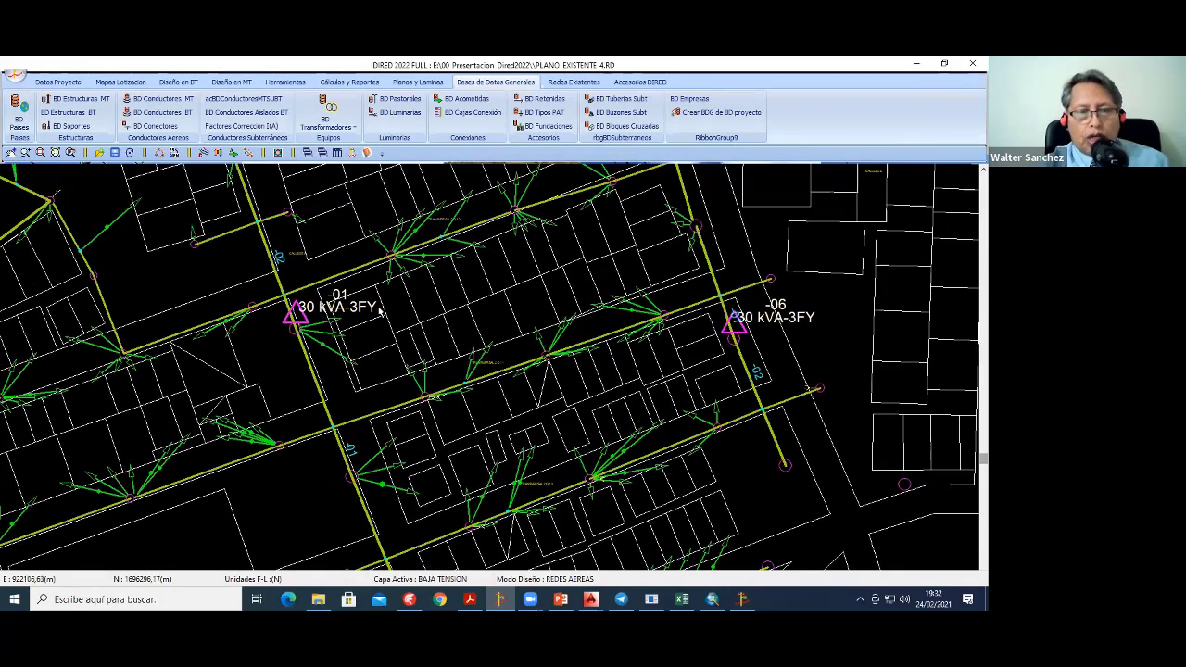
pyautogui.scroll(-1, 238, 306)
pyautogui.scroll(-1, 296, 274)
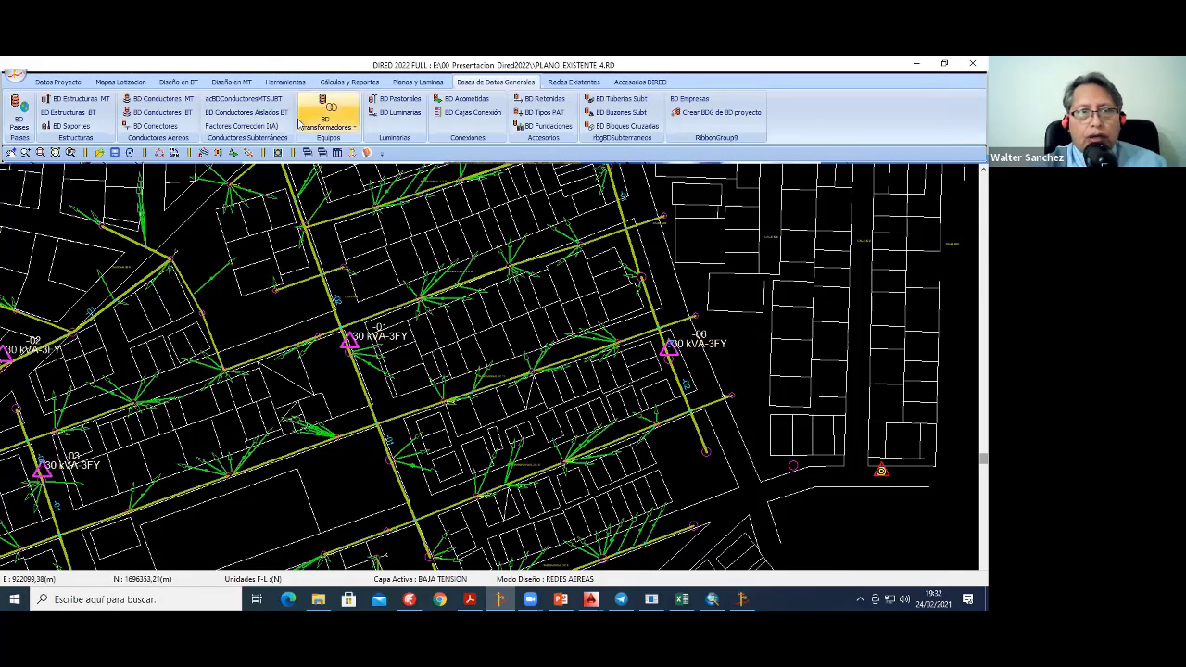
# Step: Open the transformer configuration database and its SIMBOLOS GRAFICOS picker, then close both without changes
pyautogui.click(338, 122)
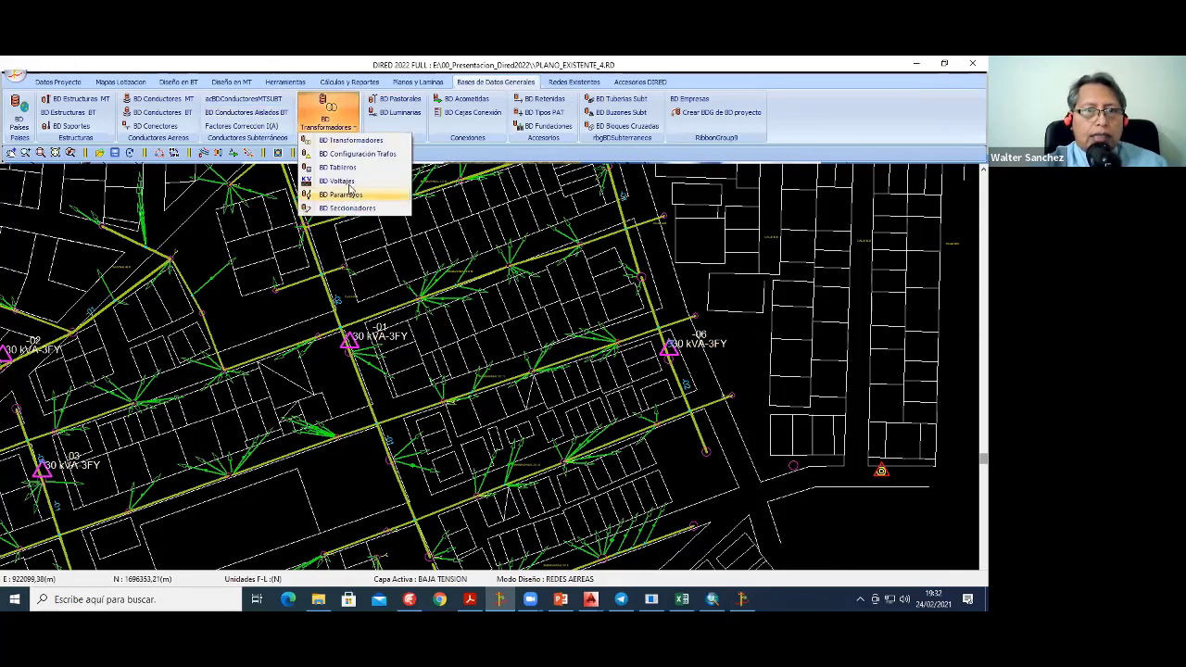
pyautogui.click(360, 154)
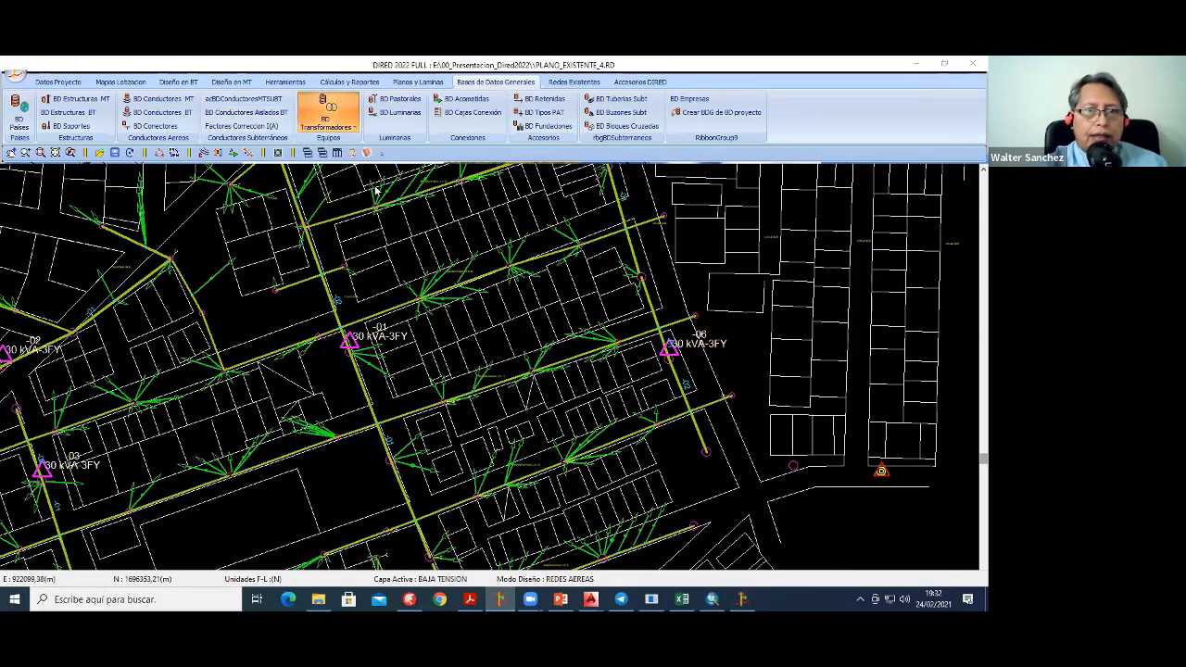
pyautogui.click(476, 217)
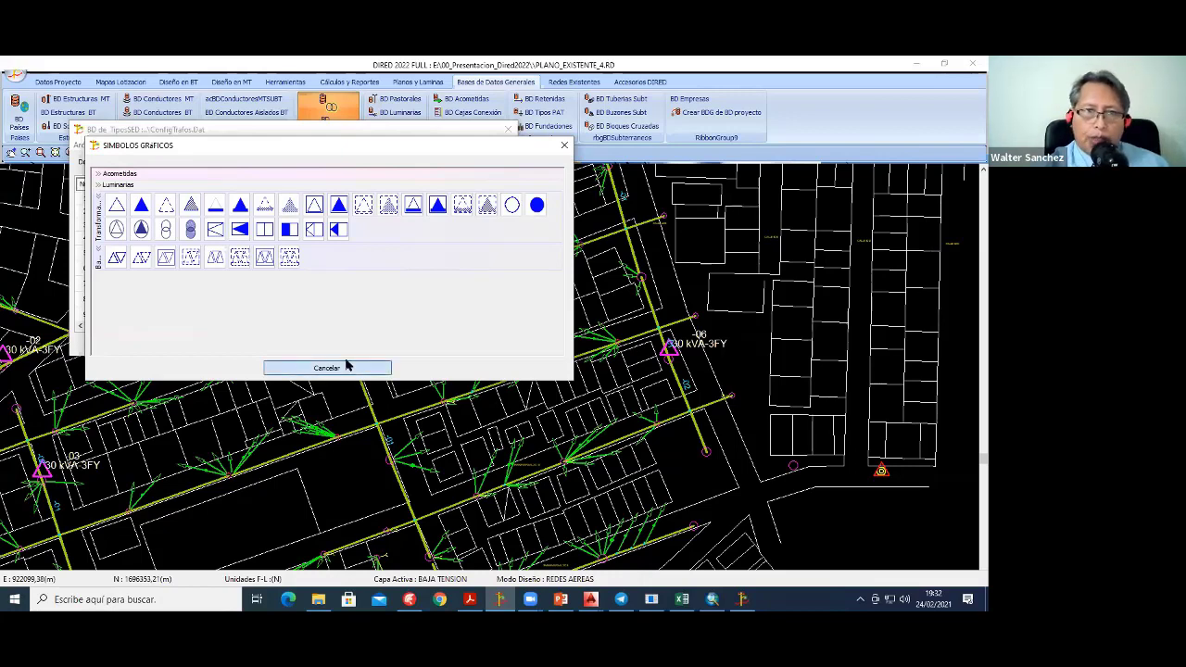
pyautogui.click(564, 145)
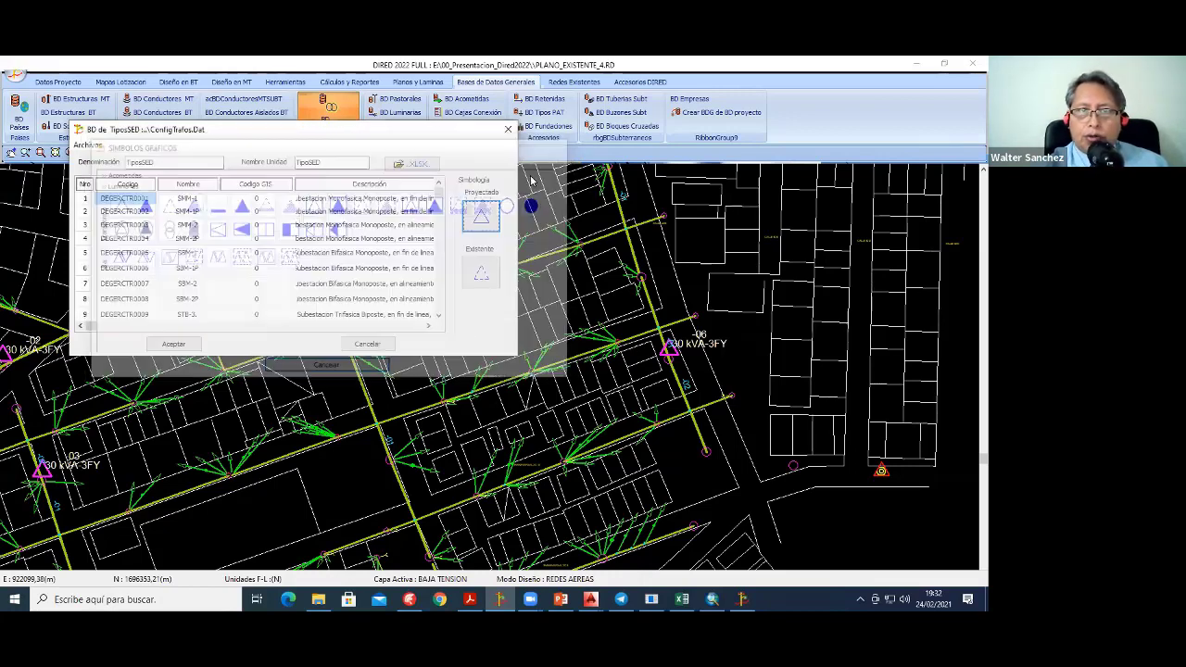
pyautogui.press('Escape')
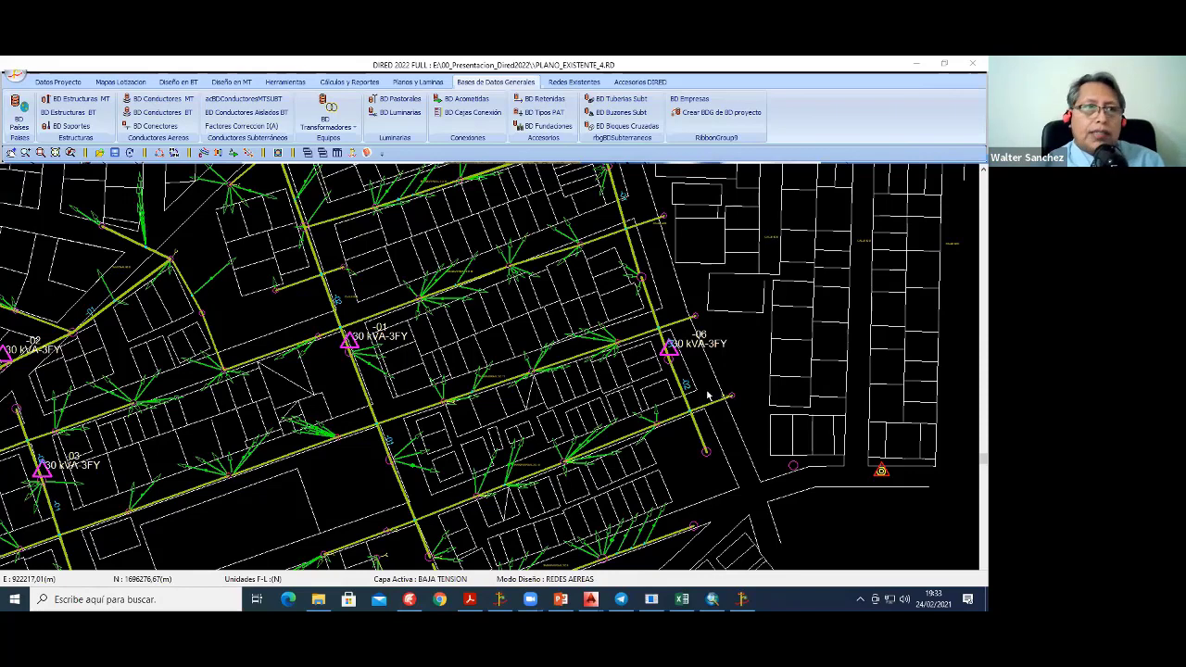
# Step: Switch the ribbon to the Cálculos y Reportes tools
pyautogui.click(340, 83)
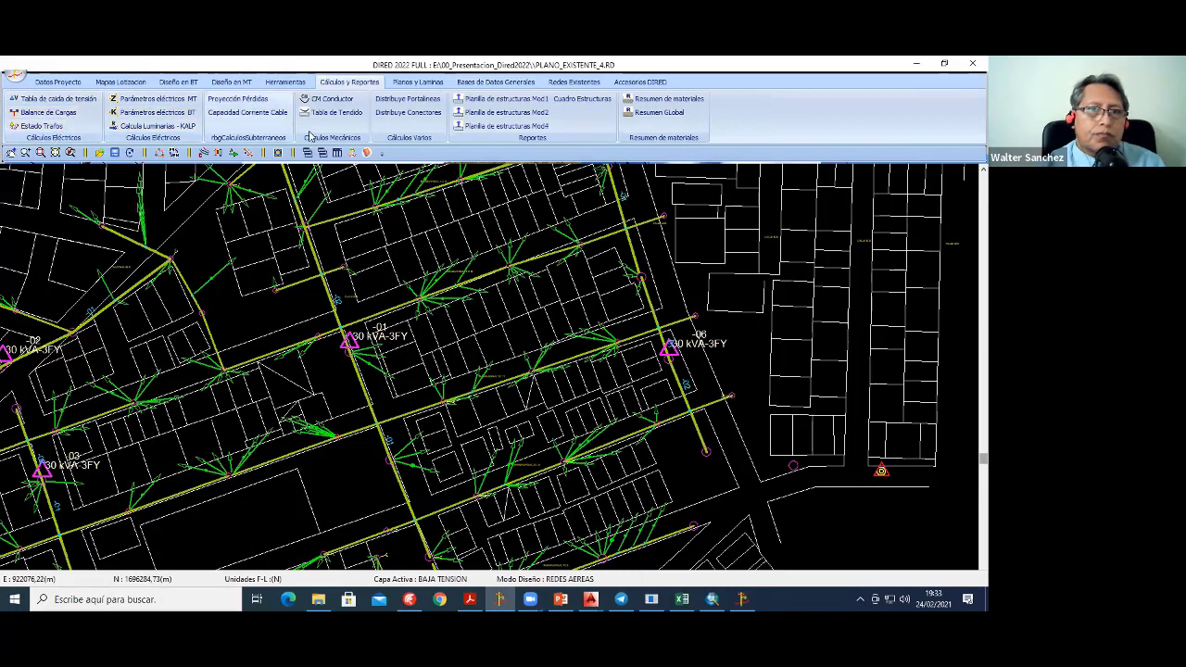
# Step: Open CM Conductor, showing spans 10 to 100 m in 10 m steps at 1% slope
pyautogui.click(338, 99)
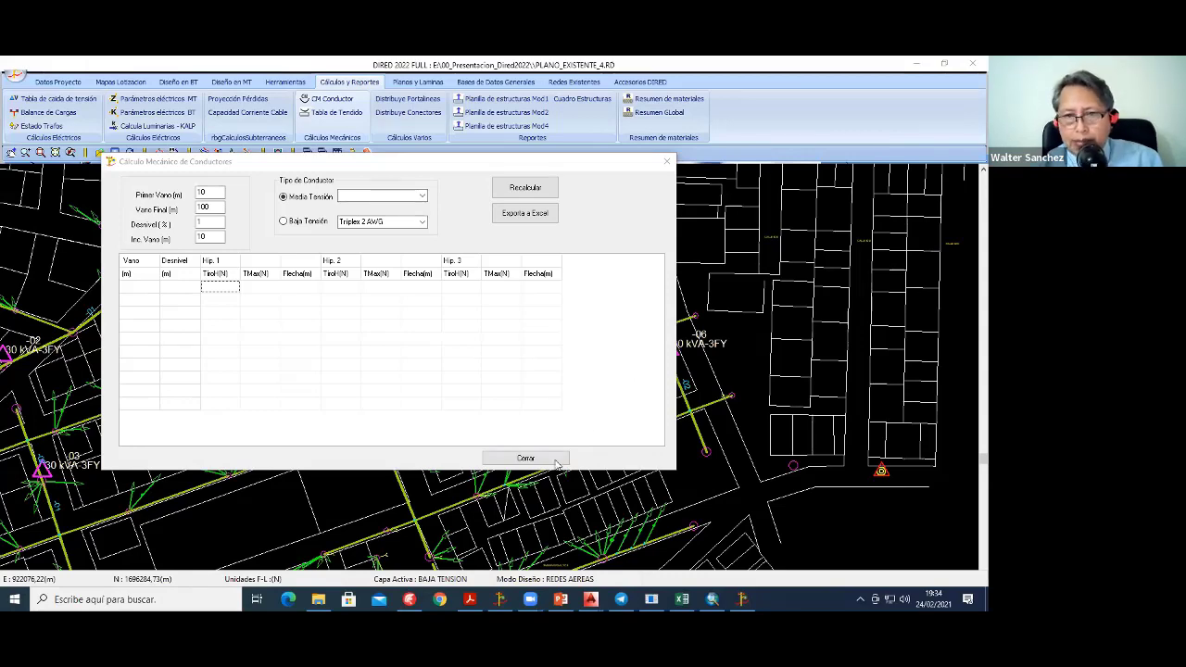
# Step: Close Cálculo Mecánico de Conductores and zoom in on transformers -01 and -06
pyautogui.click(525, 457)
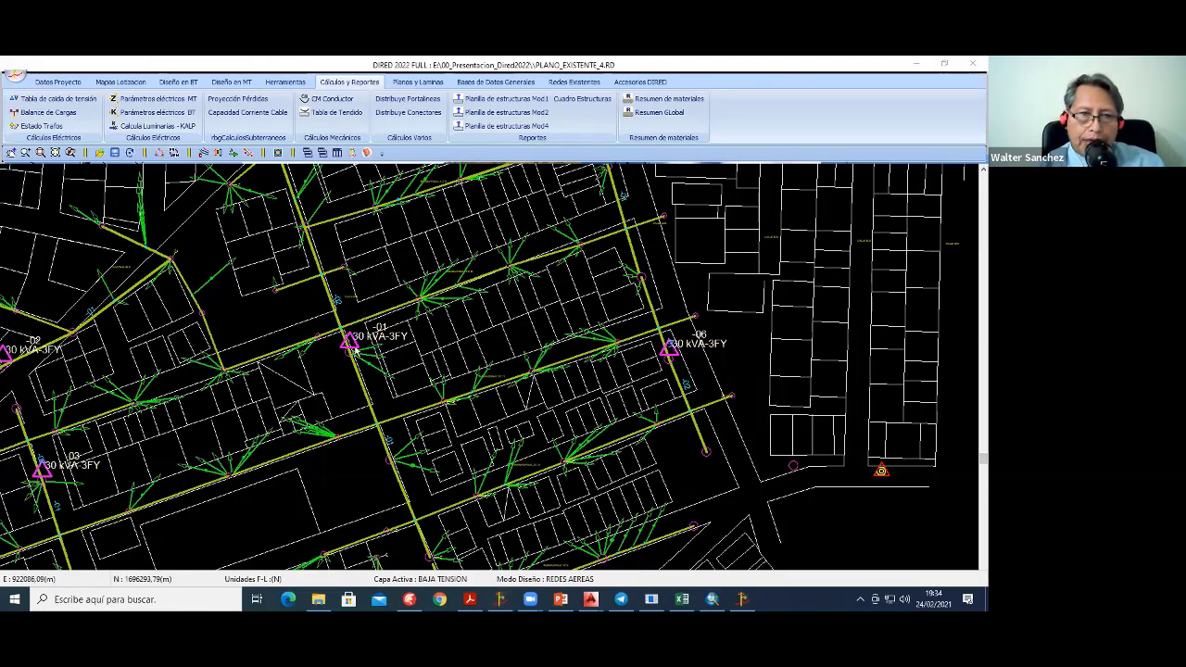
pyautogui.scroll(1, 356, 344)
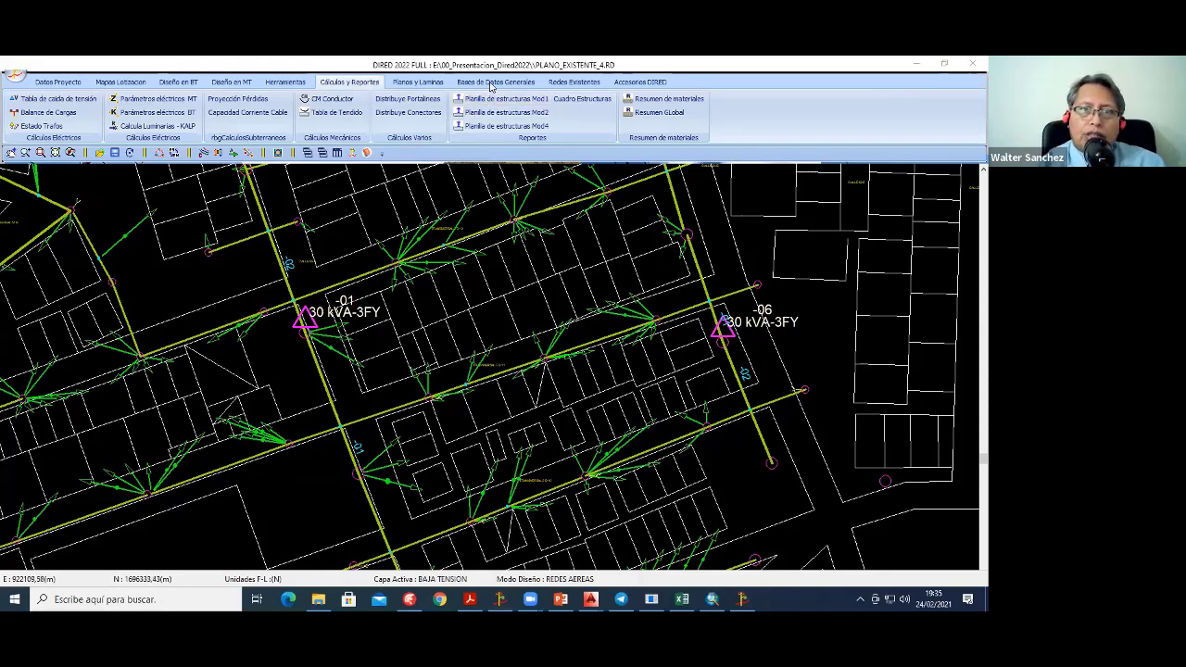
# Step: View the BD Conductores Aislados BT database from Bases de Datos Generales and close it
pyautogui.click(491, 82)
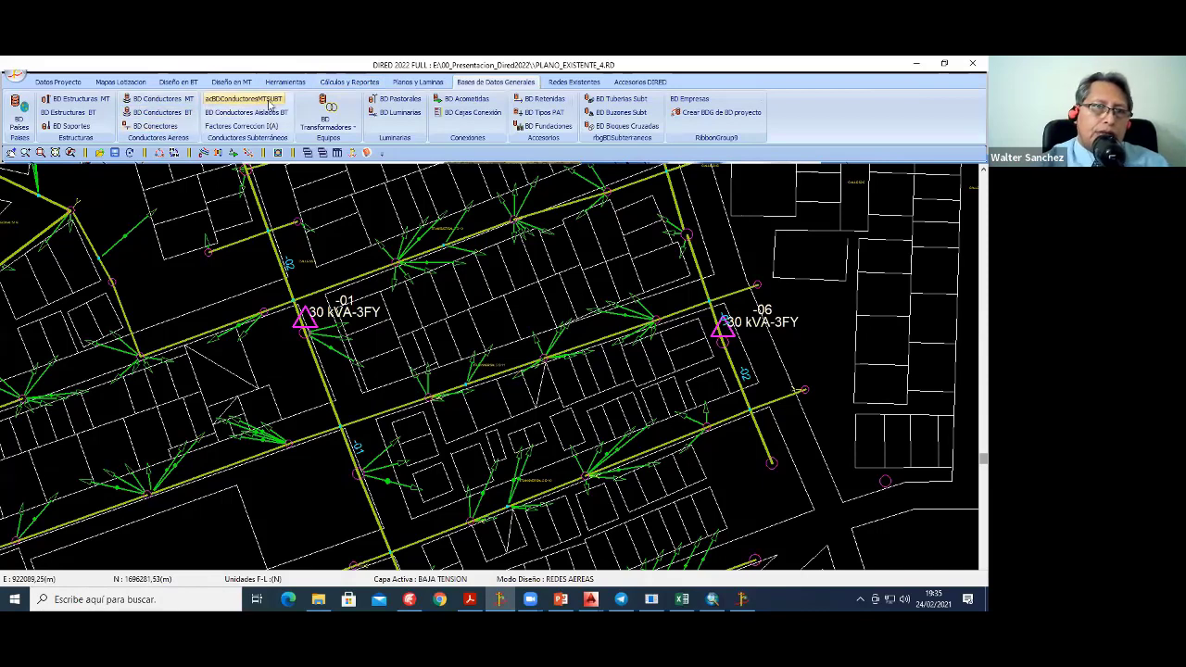
pyautogui.click(245, 112)
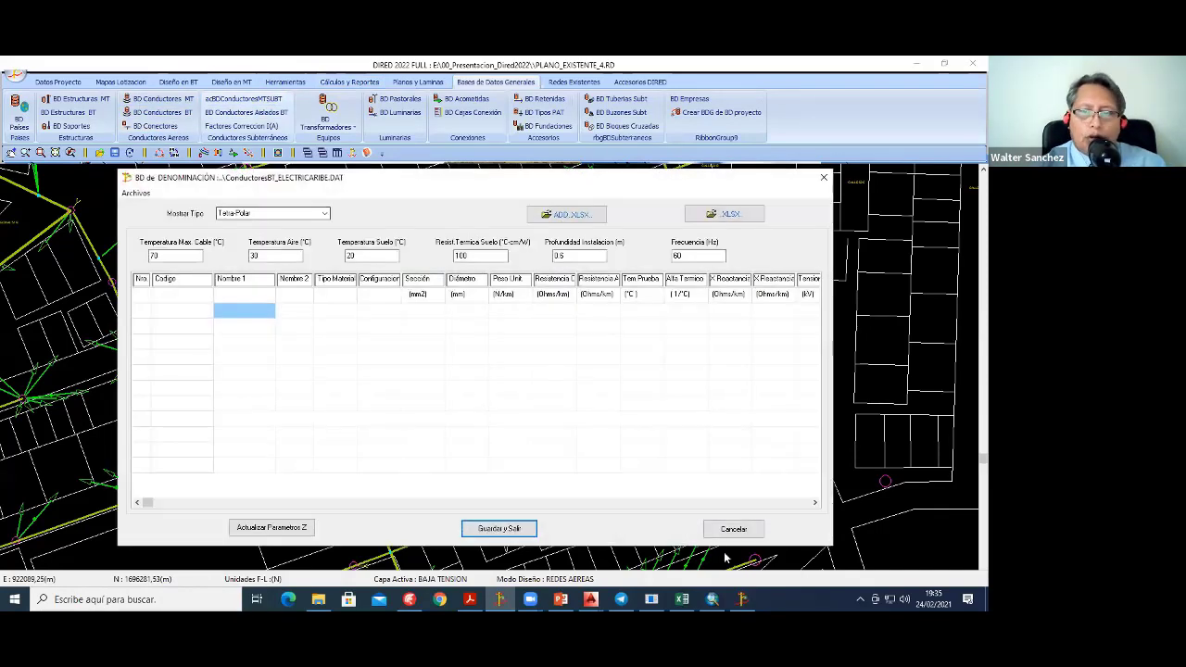
pyautogui.press('Escape')
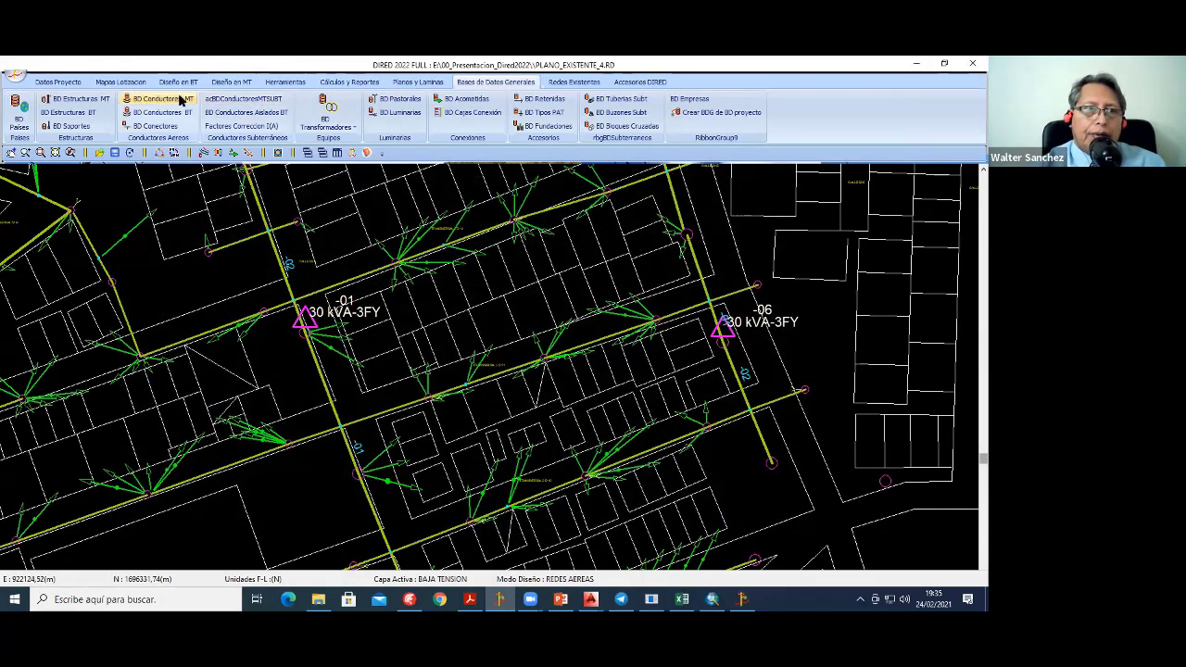
# Step: Browse BD Conductores MT to the ACSR 4/0 AWG row, cancel, and center on transformer -01
pyautogui.click(181, 100)
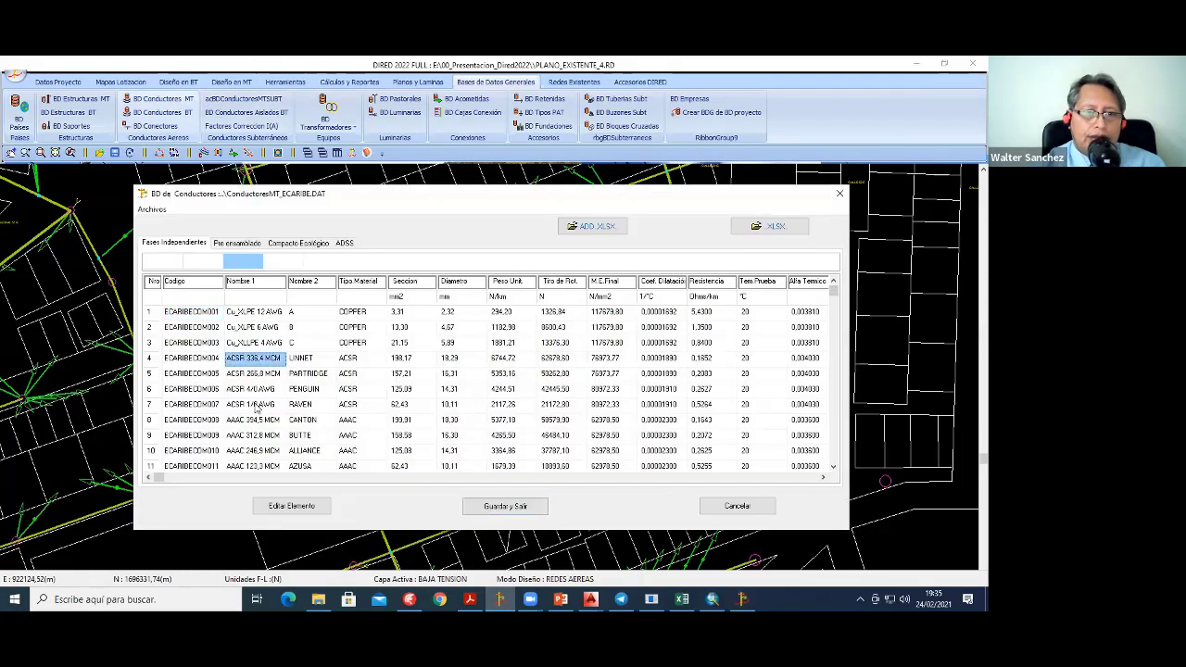
pyautogui.scroll(-1, 257, 409)
pyautogui.click(255, 342)
pyautogui.click(746, 504)
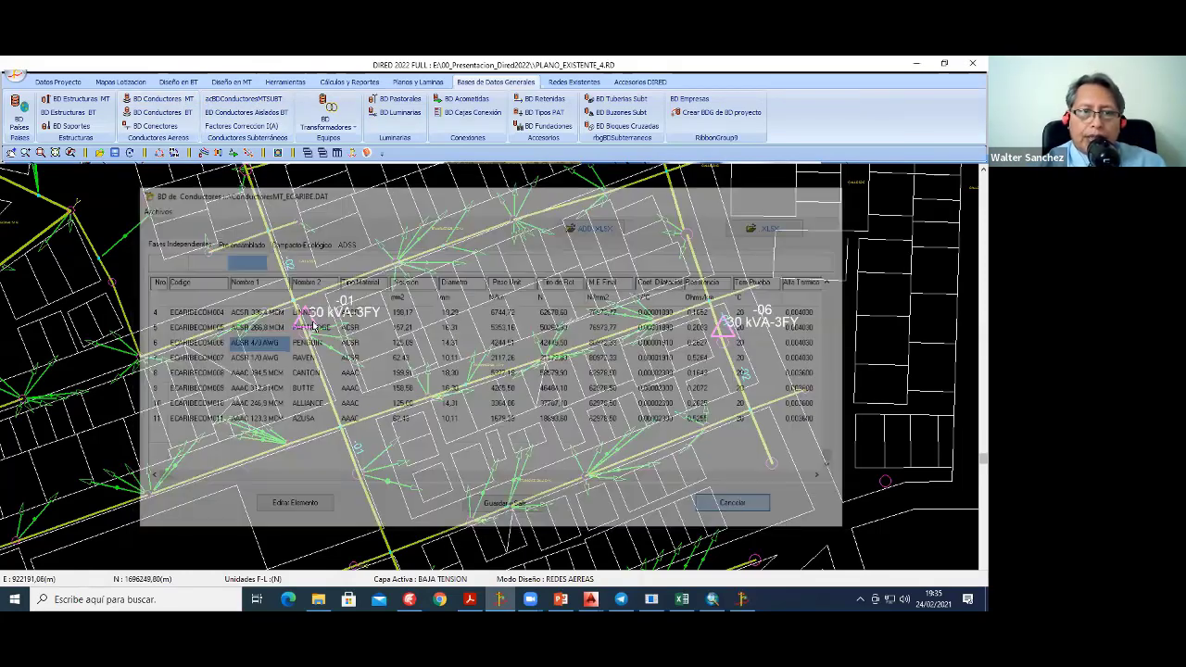
pyautogui.scroll(2, 334, 320)
pyautogui.scroll(1, 370, 307)
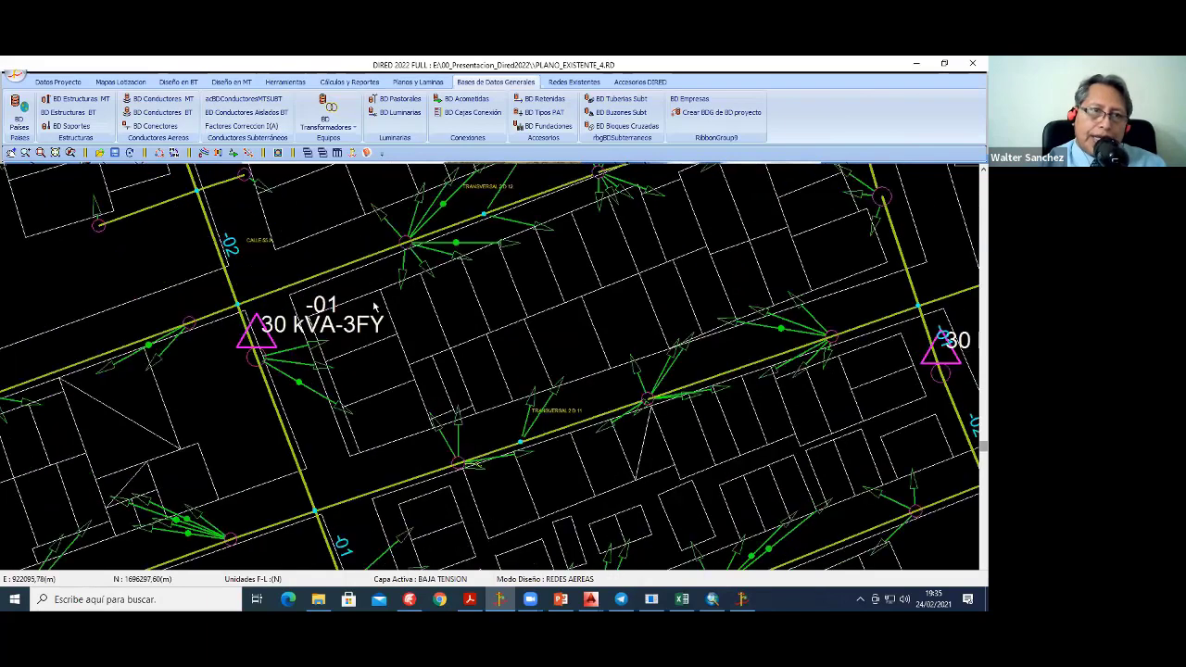
pyautogui.moveTo(375, 305); pyautogui.dragTo(477, 388, button='middle')
pyautogui.click(190, 84)
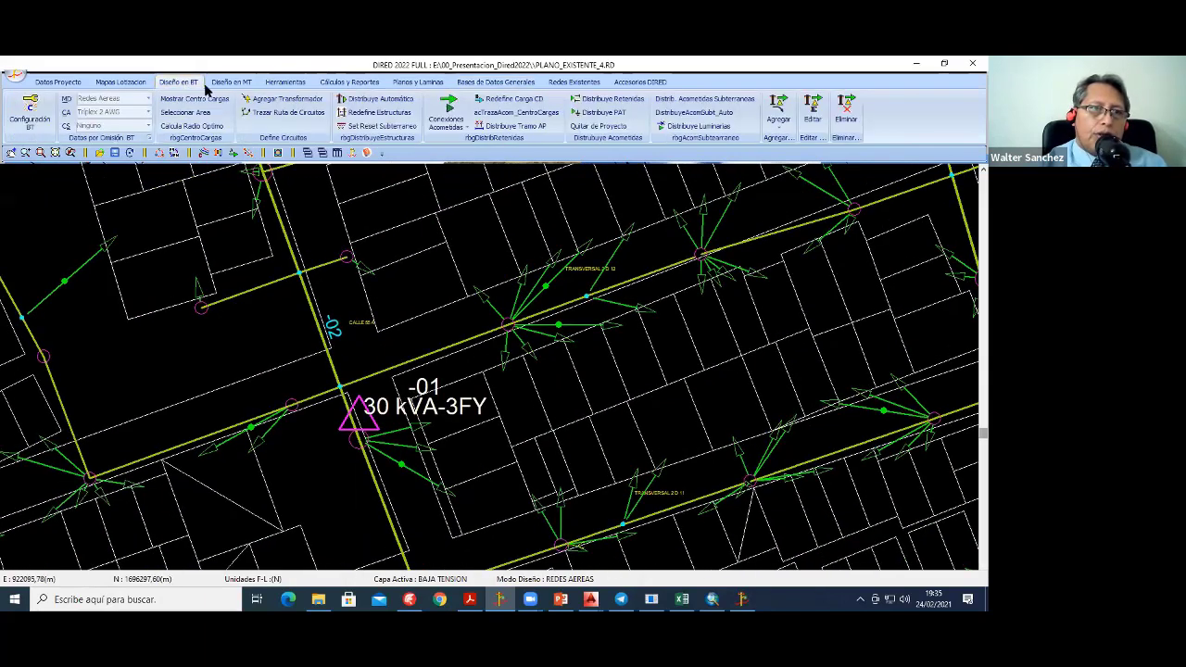
pyautogui.click(229, 82)
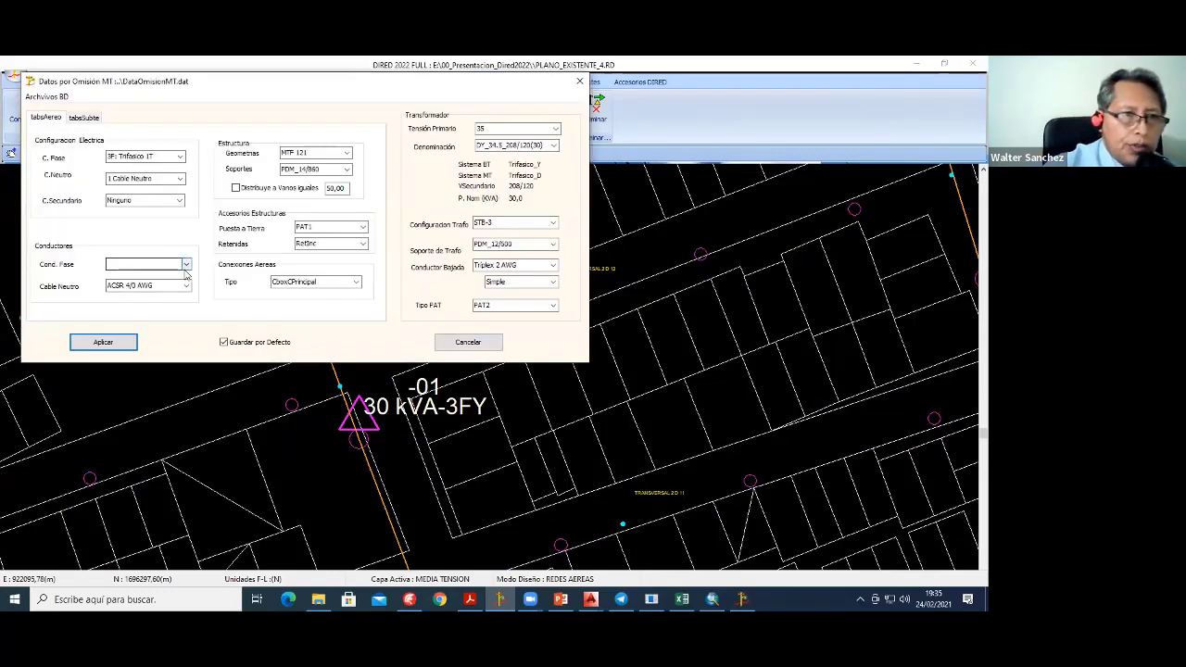
pyautogui.click(185, 266)
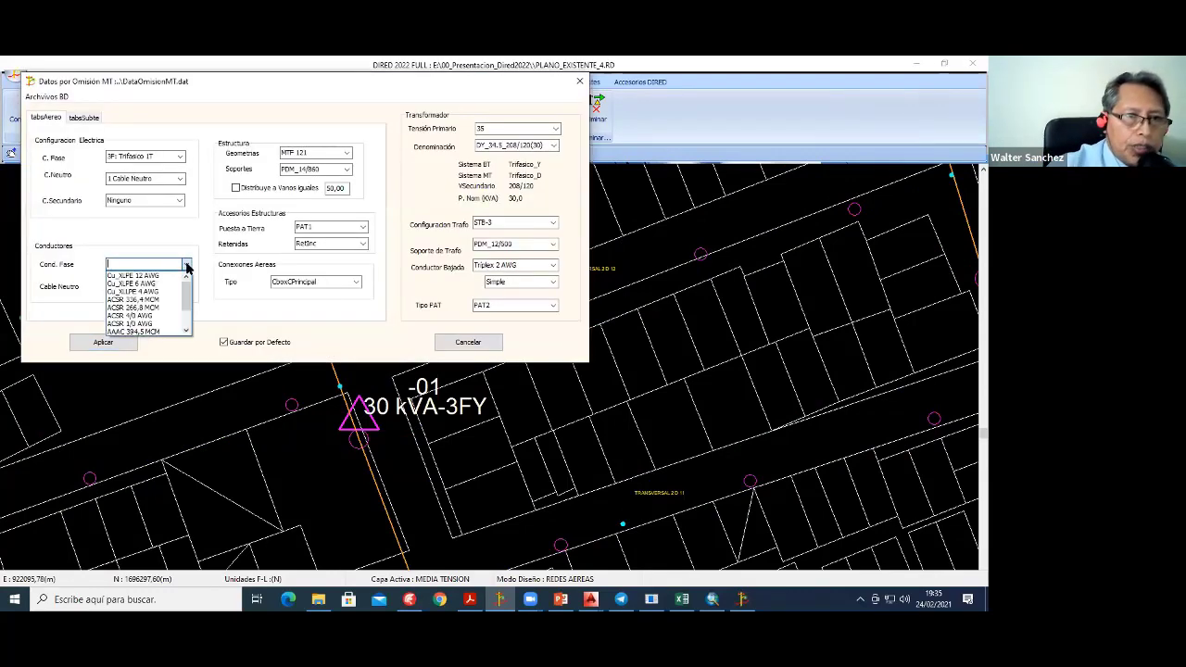
pyautogui.click(153, 315)
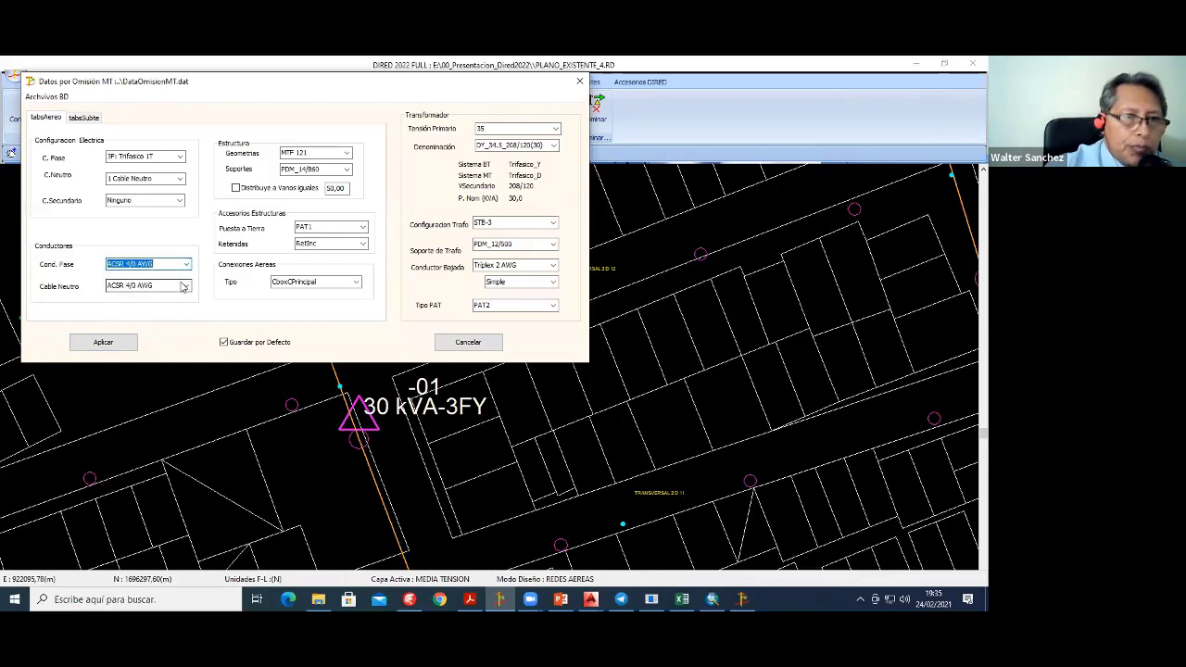
pyautogui.click(182, 286)
pyautogui.click(162, 309)
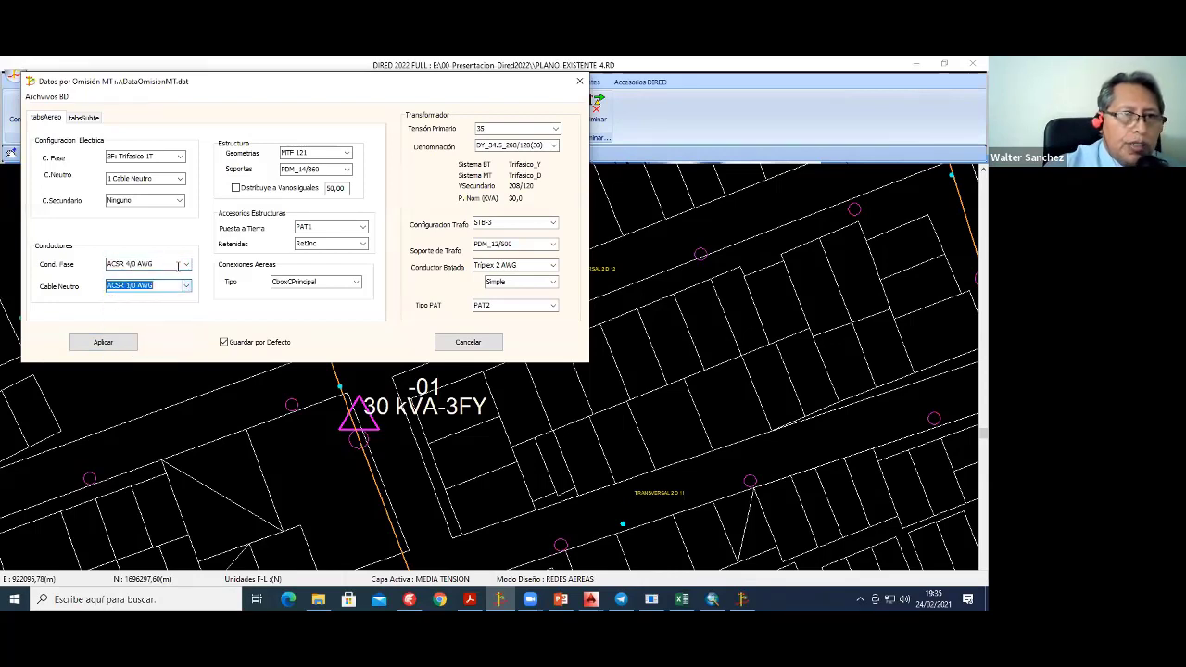
pyautogui.click(472, 343)
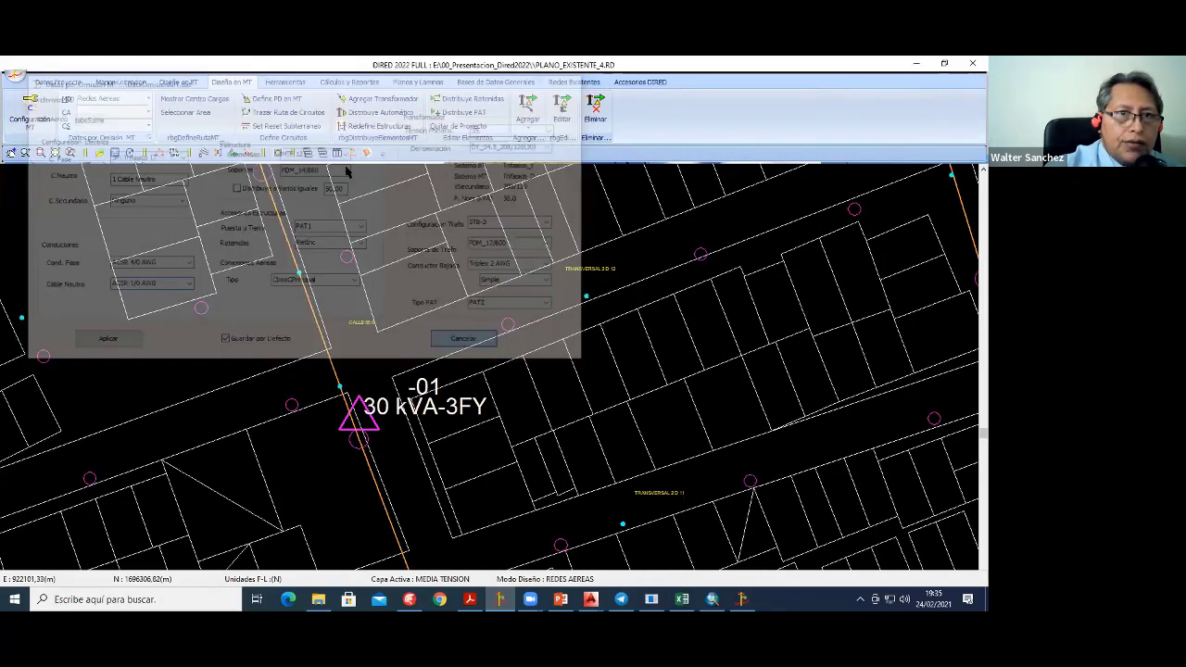
pyautogui.click(179, 81)
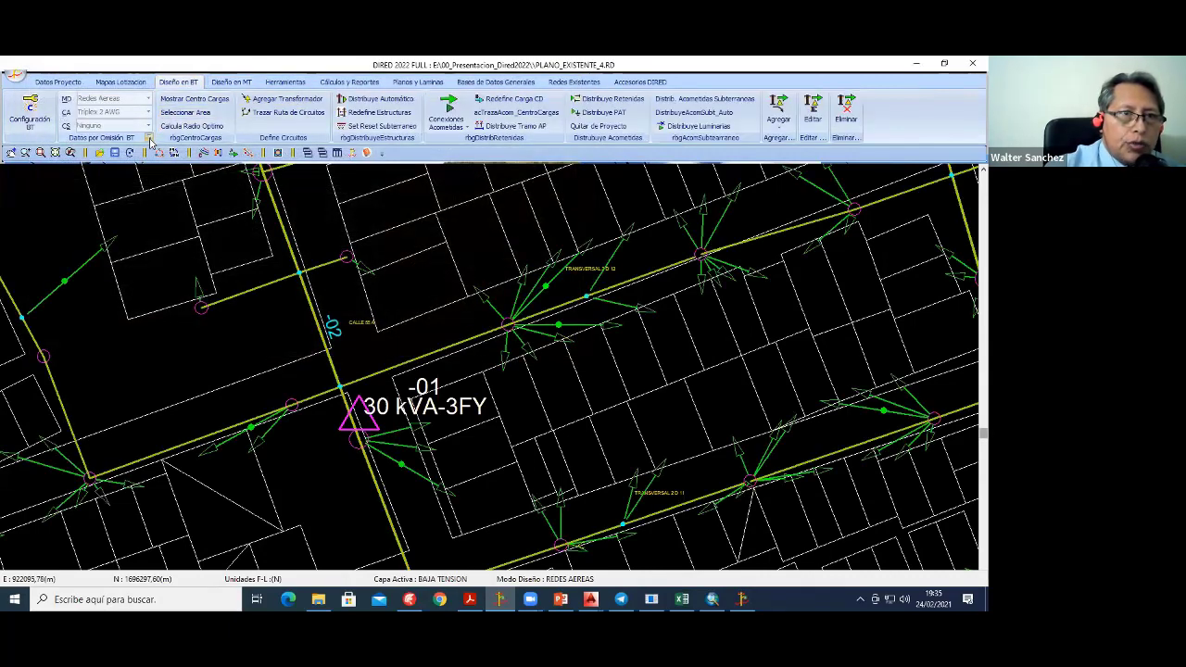
pyautogui.click(148, 137)
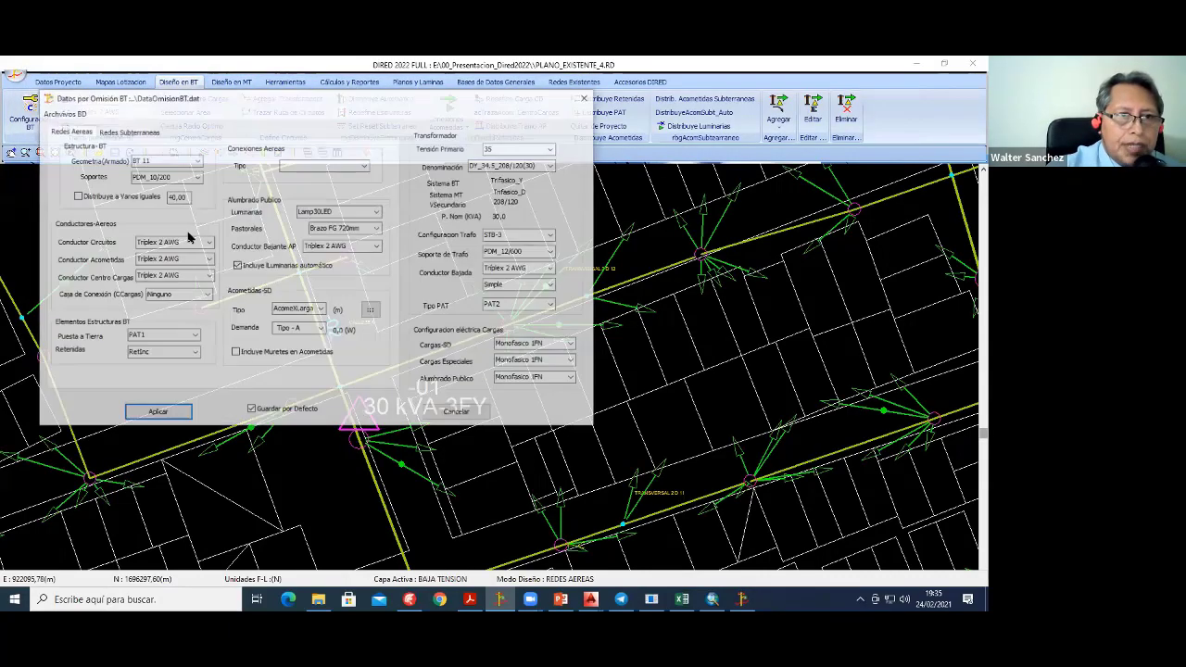
pyautogui.click(207, 241)
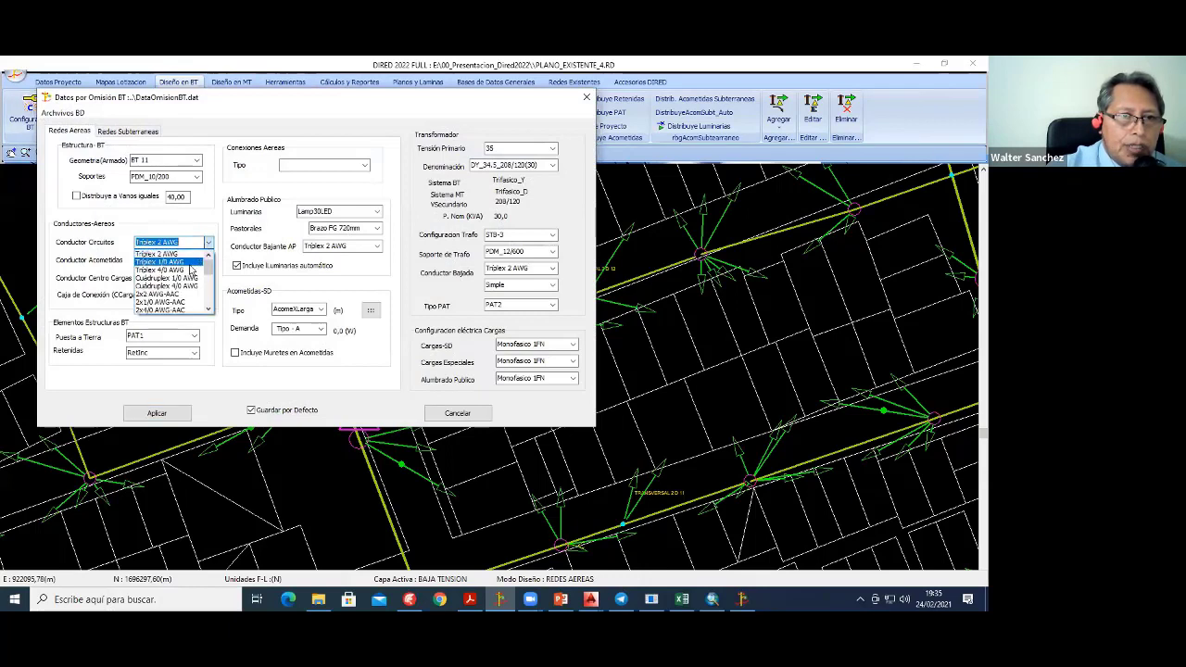
pyautogui.click(188, 270)
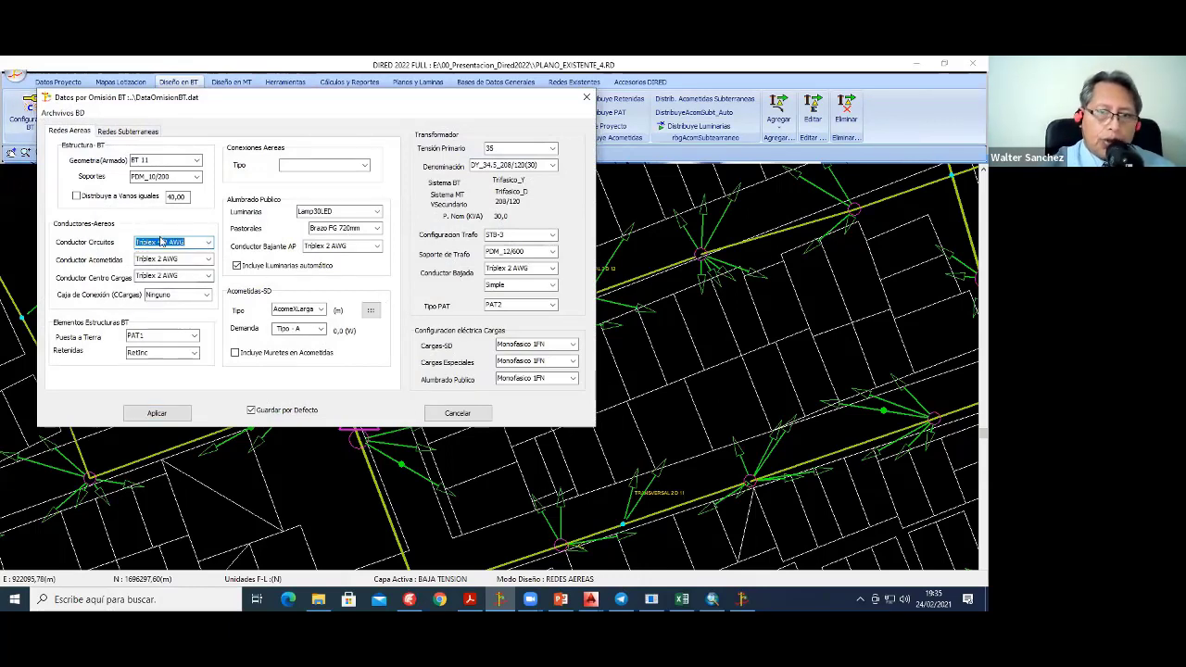
pyautogui.click(458, 413)
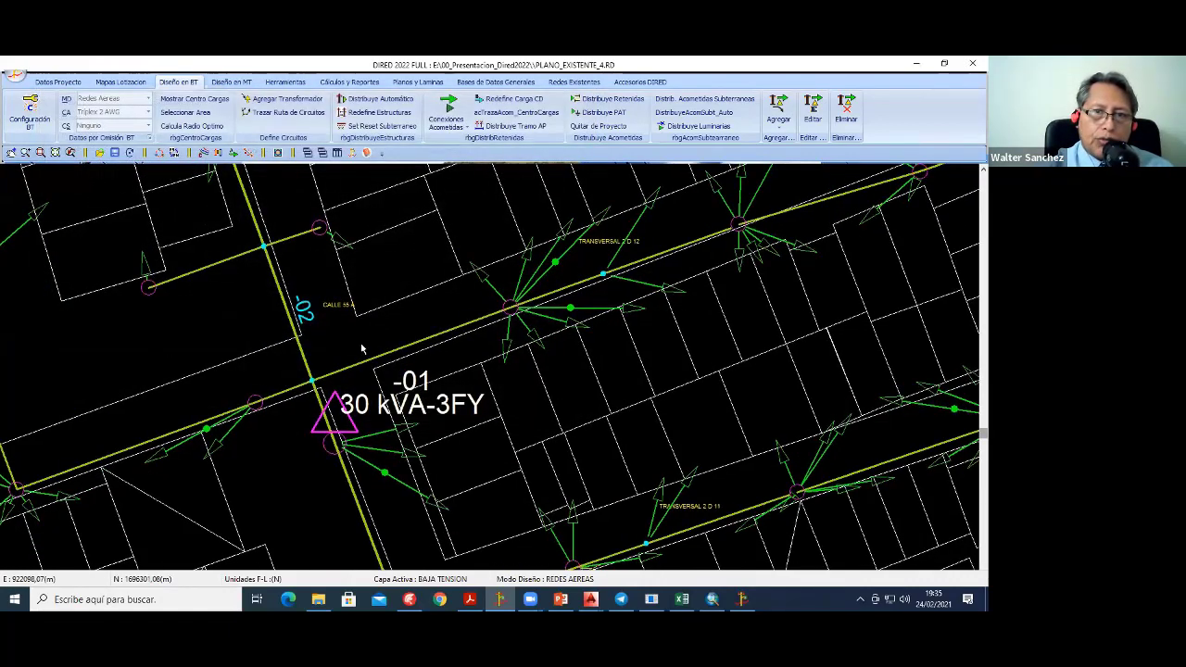
# Step: Change the conductor type of a span near transformer -06 and confirm it
pyautogui.scroll(-3, 442, 432)
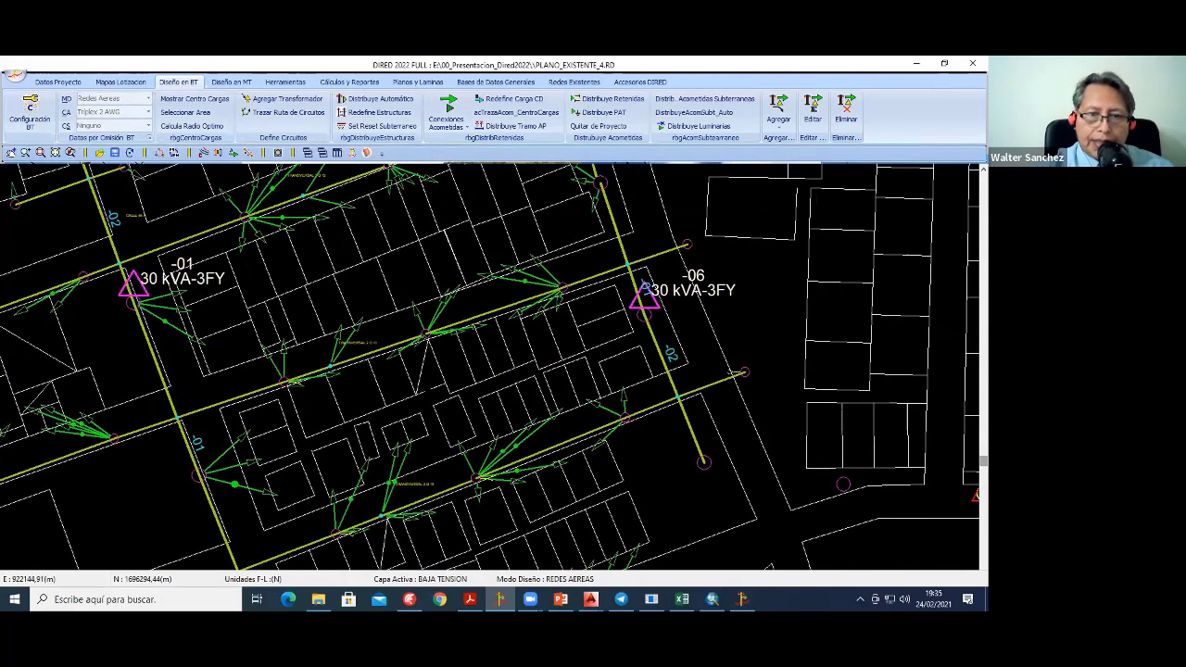
pyautogui.moveTo(443, 432); pyautogui.dragTo(430, 269, button='middle')
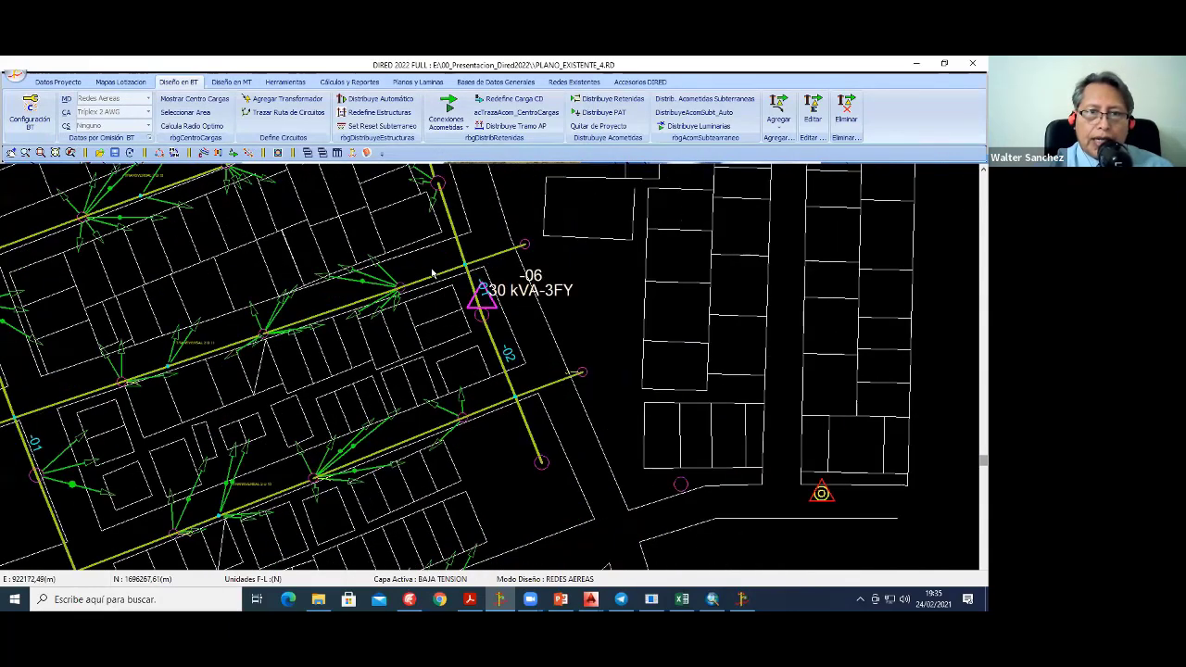
pyautogui.click(429, 269)
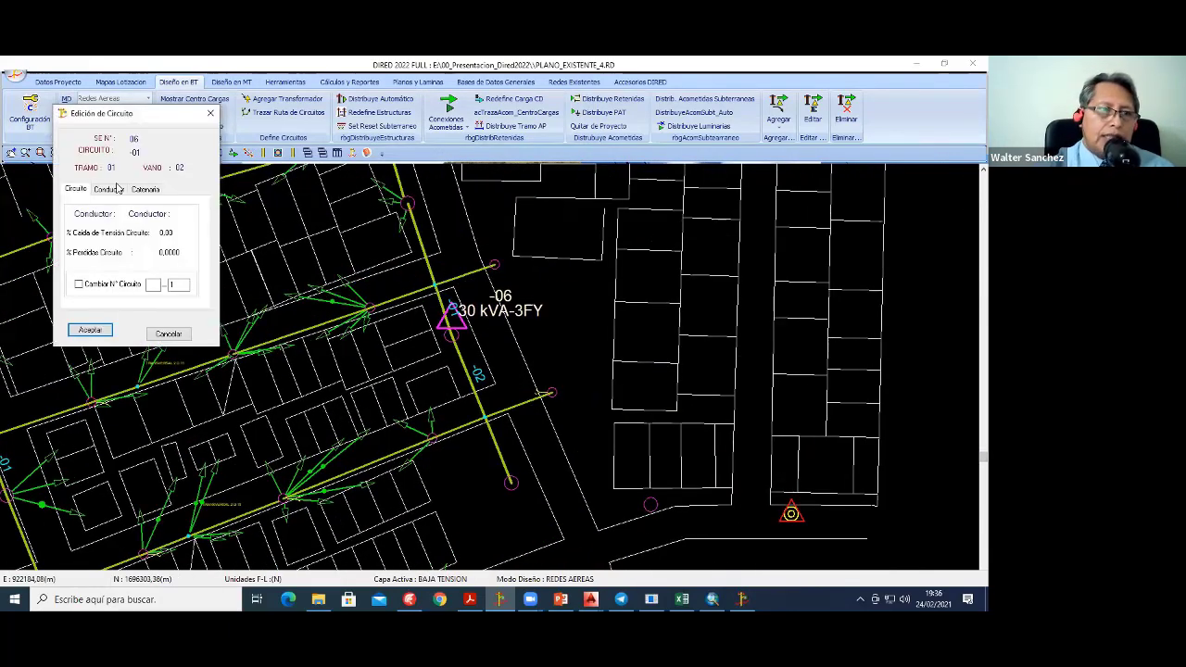
pyautogui.click(111, 189)
pyautogui.click(78, 209)
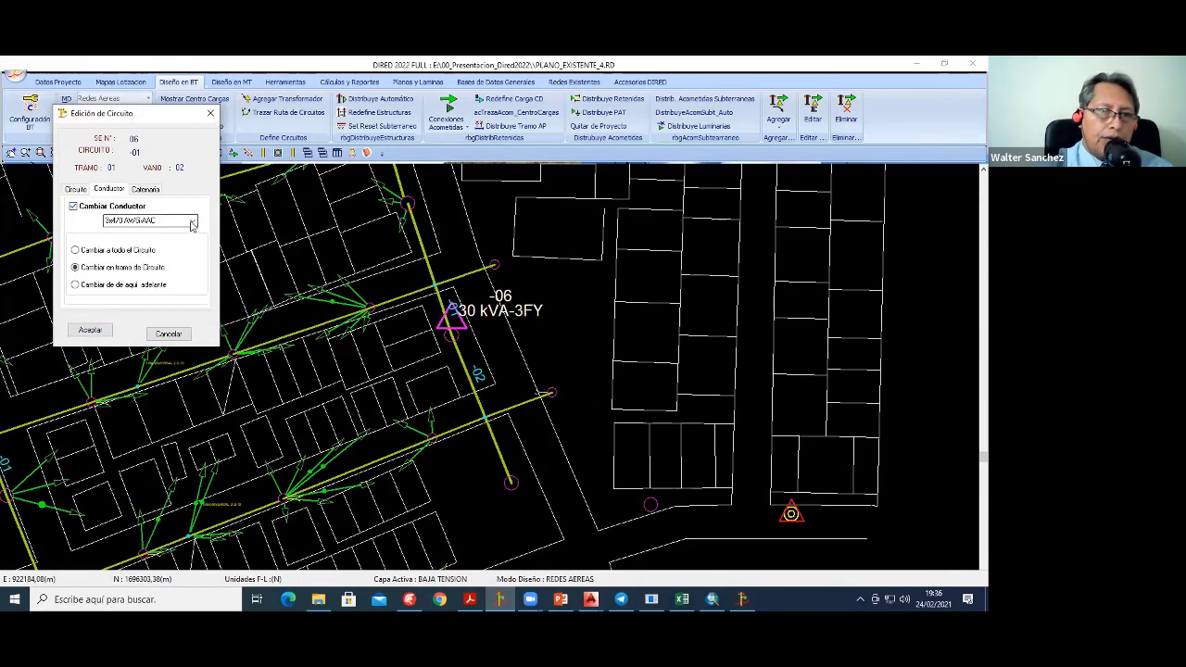
pyautogui.click(192, 223)
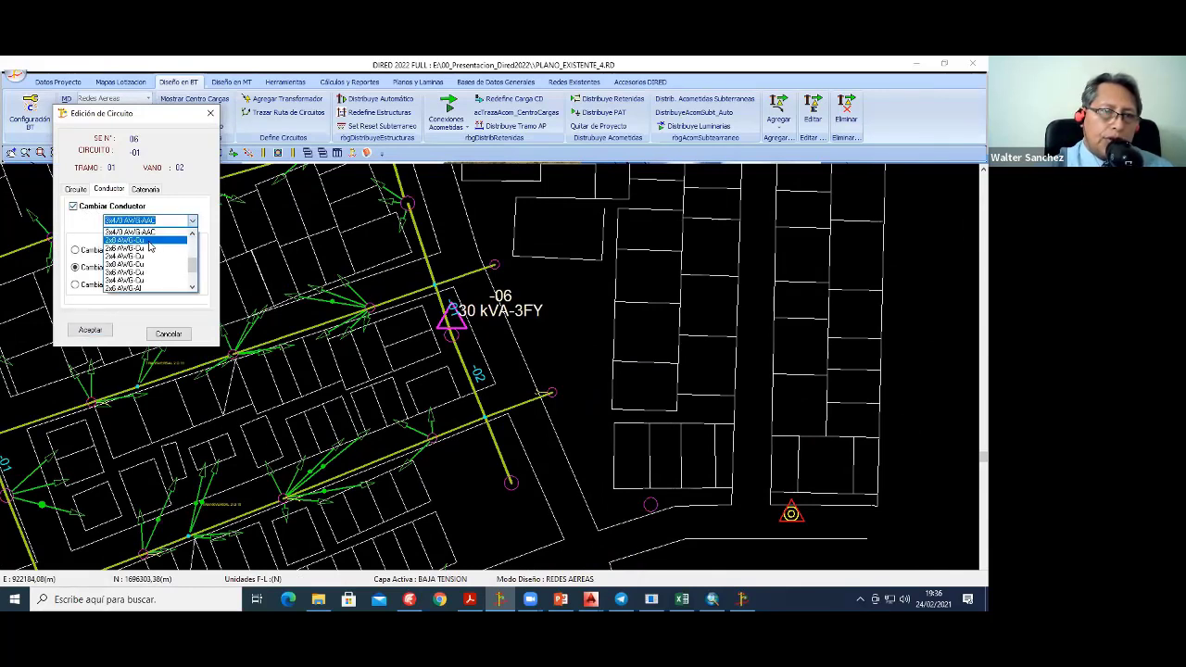
pyautogui.click(148, 241)
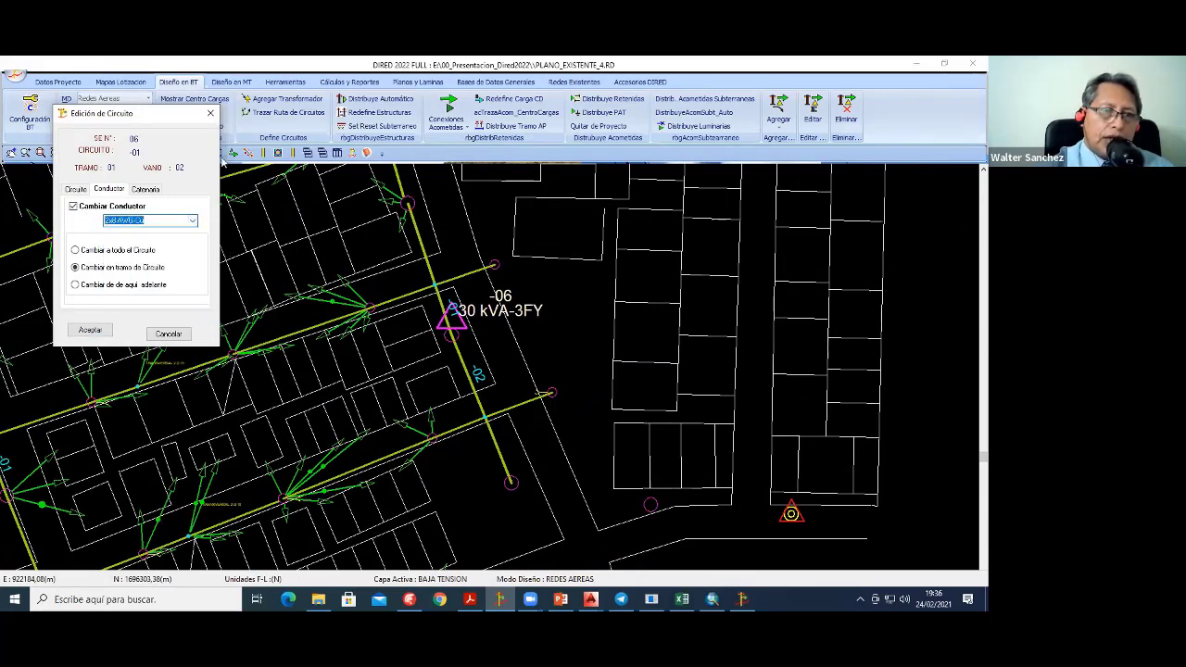
pyautogui.click(91, 330)
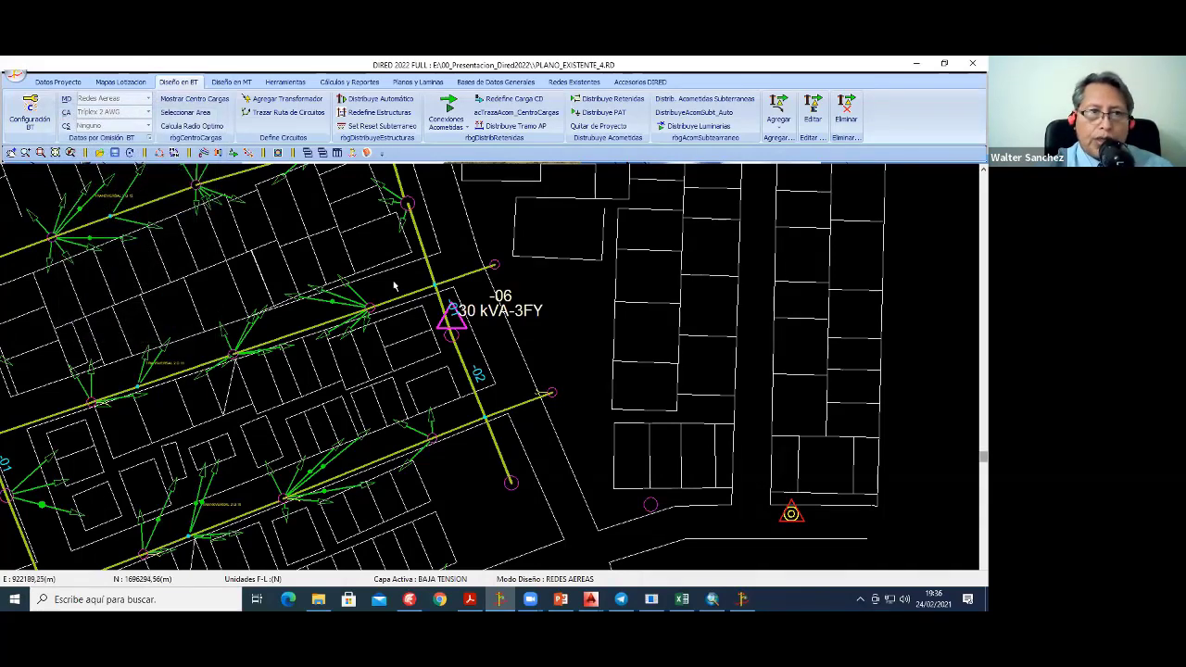
# Step: Enable Nombres de Conductores in Configuración BT, apply, and zoom around the 30 kVA transformer
pyautogui.click(204, 152)
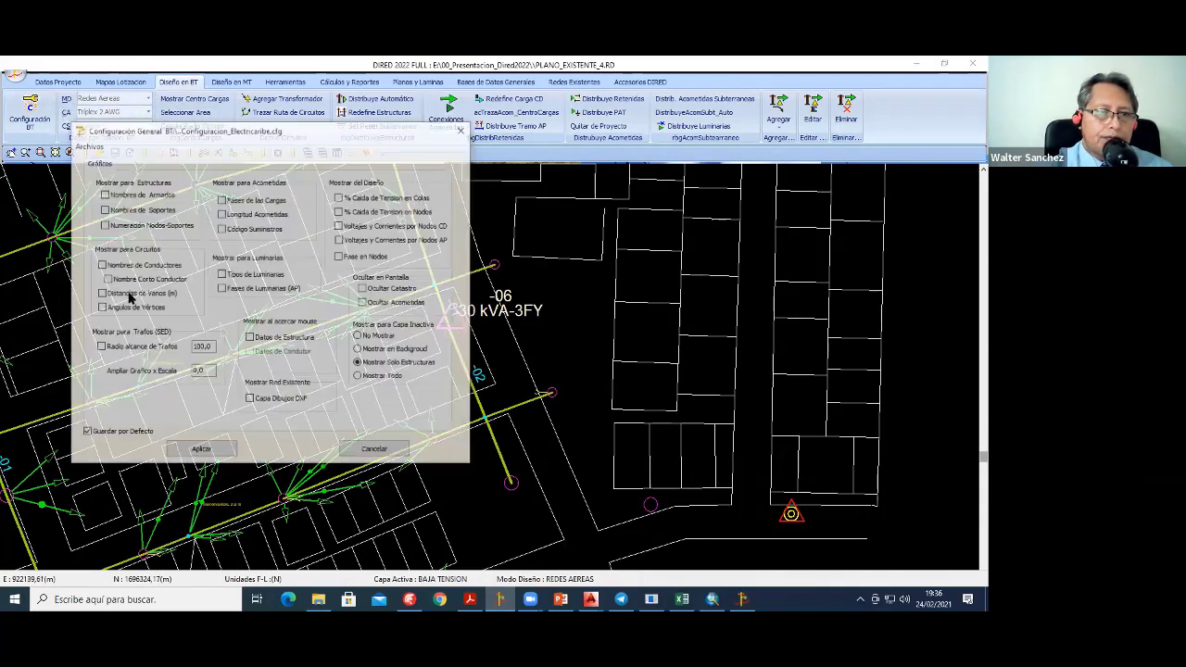
pyautogui.click(115, 267)
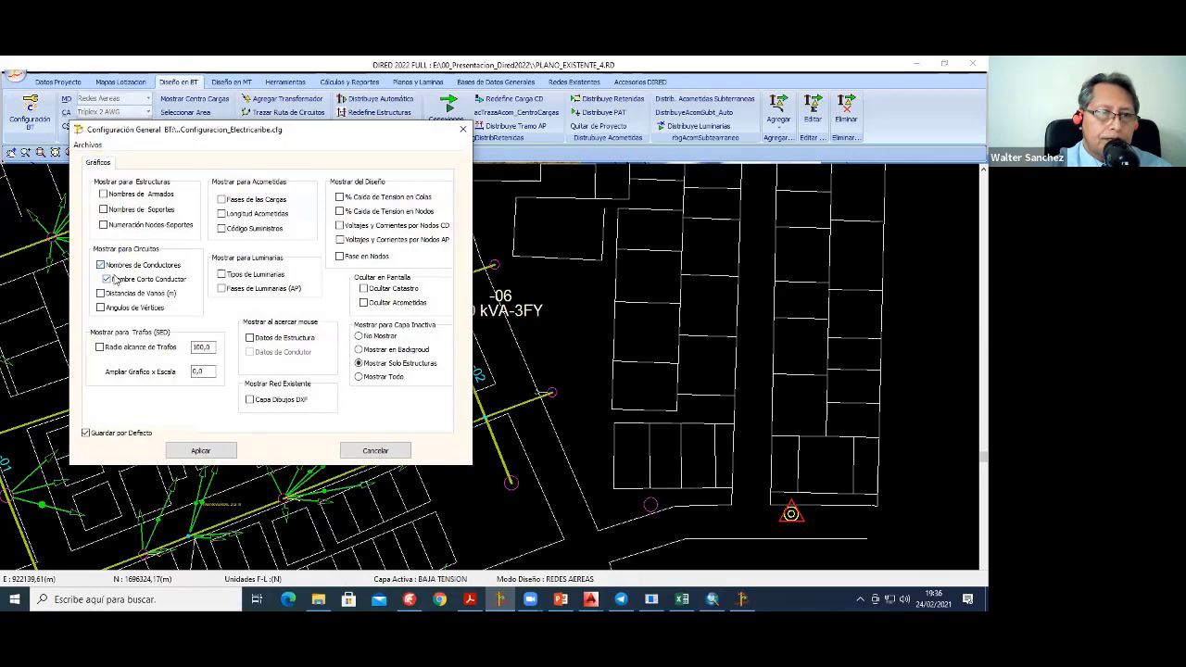
pyautogui.click(198, 449)
pyautogui.scroll(2, 405, 327)
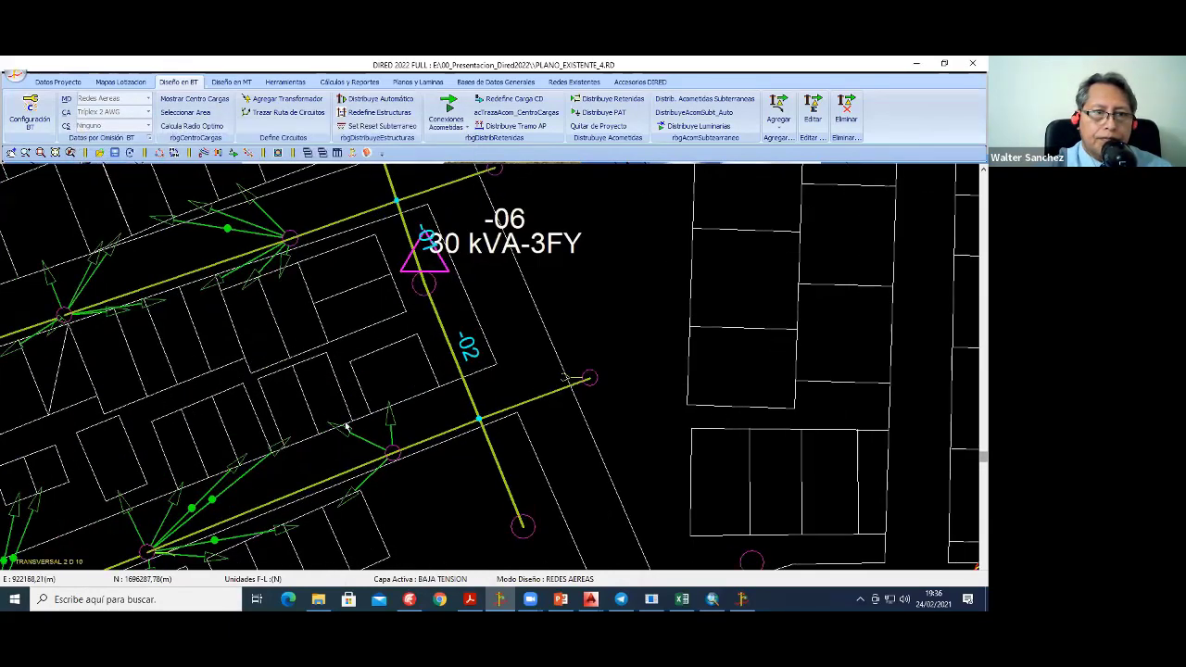
pyautogui.moveTo(444, 277)
pyautogui.mouseDown(button='middle')
pyautogui.moveTo(521, 319)
pyautogui.moveTo(383, 309)
pyautogui.mouseUp(button='middle')
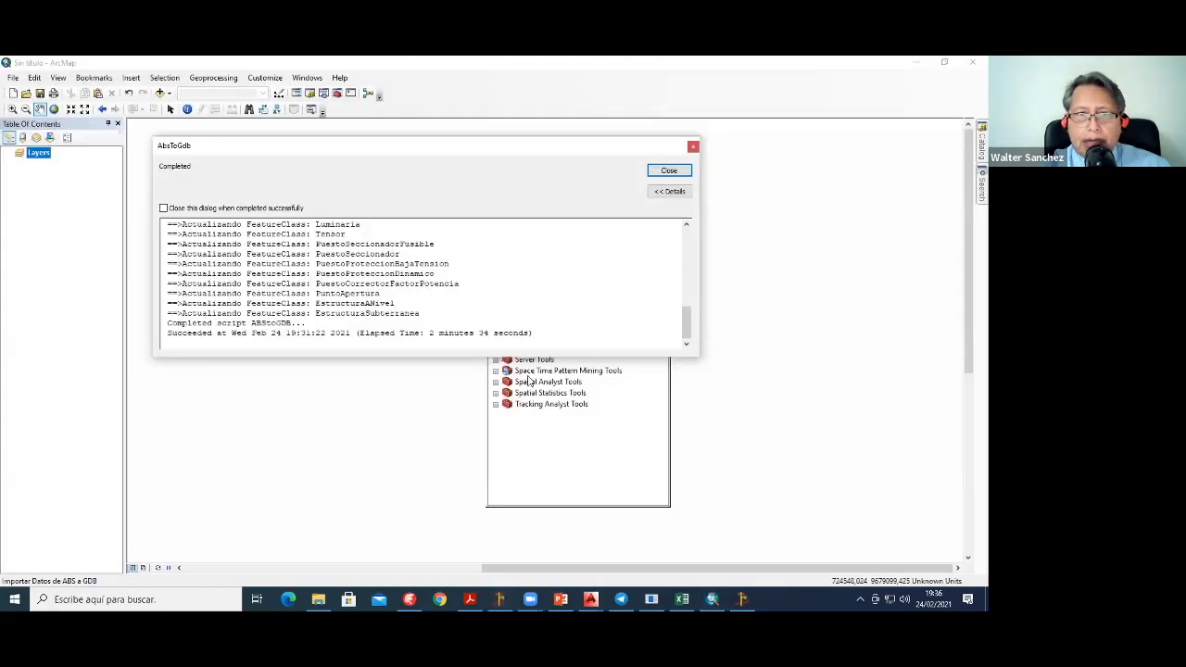
# Step: Dismiss the AbsToGdb report and expand FGDB_20210224192848.gdb's feature classes in Catalog
pyautogui.click(753, 257)
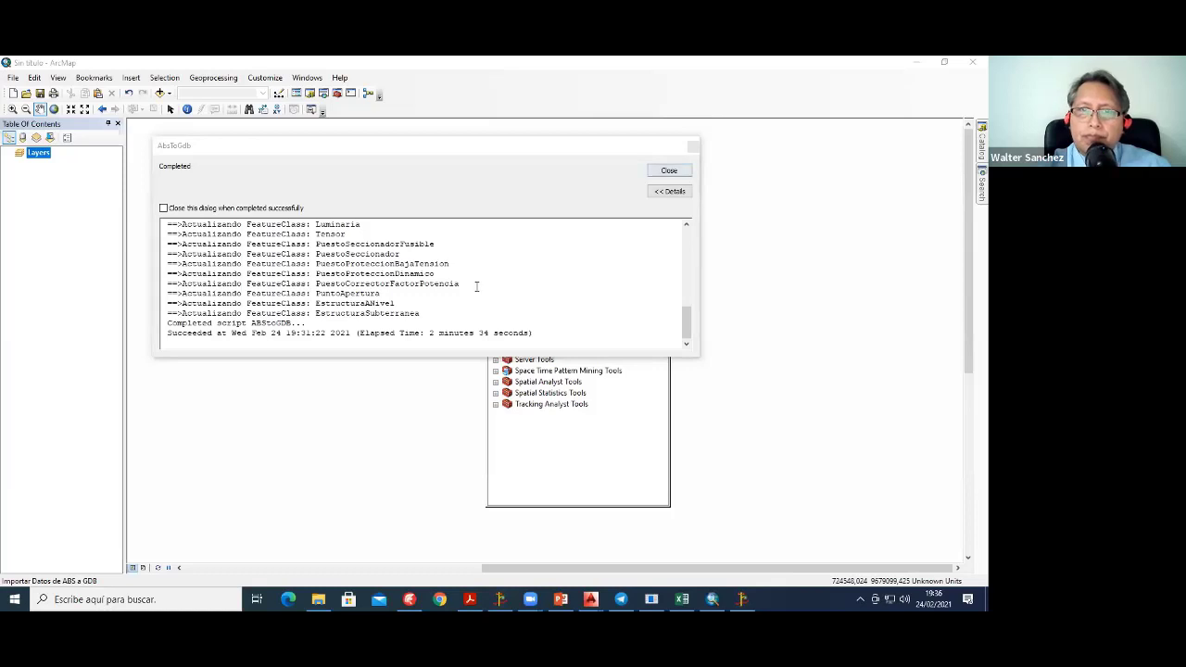
pyautogui.click(669, 171)
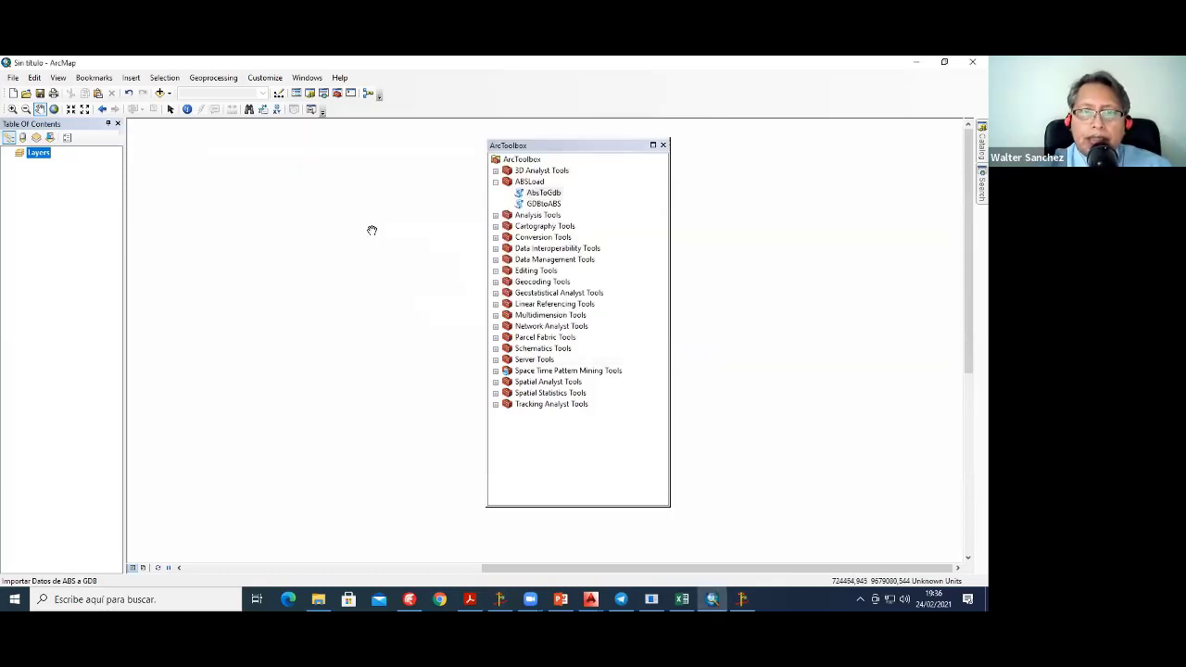
pyautogui.click(981, 141)
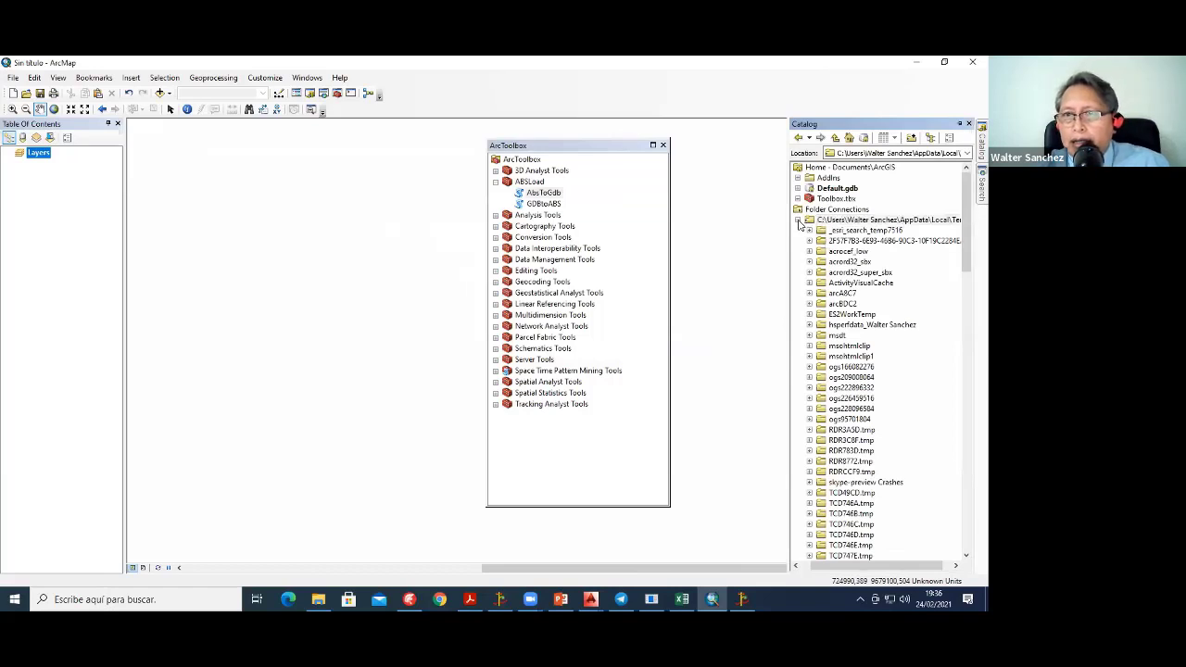
pyautogui.scroll(-8, 834, 269)
pyautogui.scroll(-4, 852, 287)
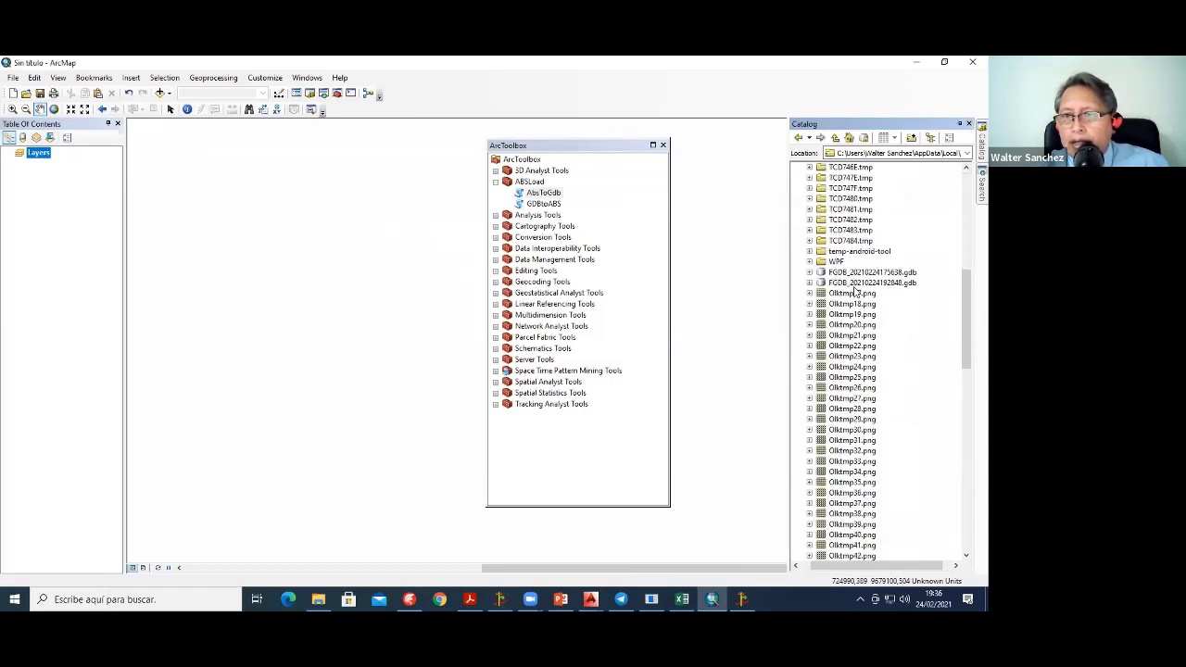
pyautogui.click(854, 286)
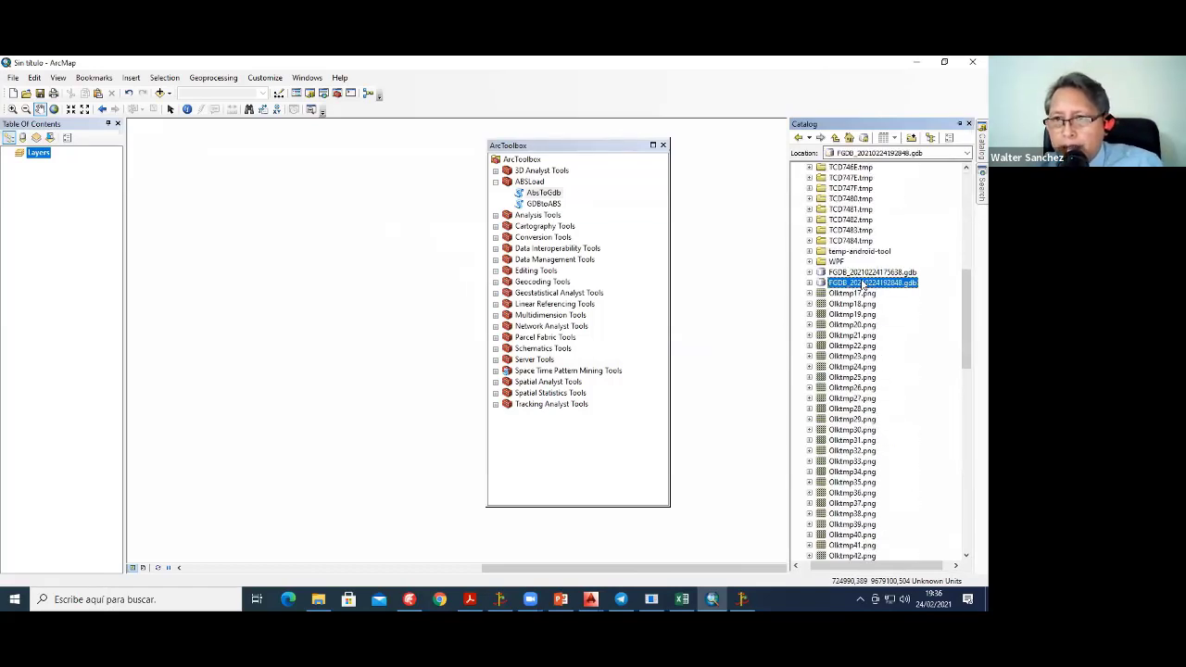
pyautogui.click(861, 273)
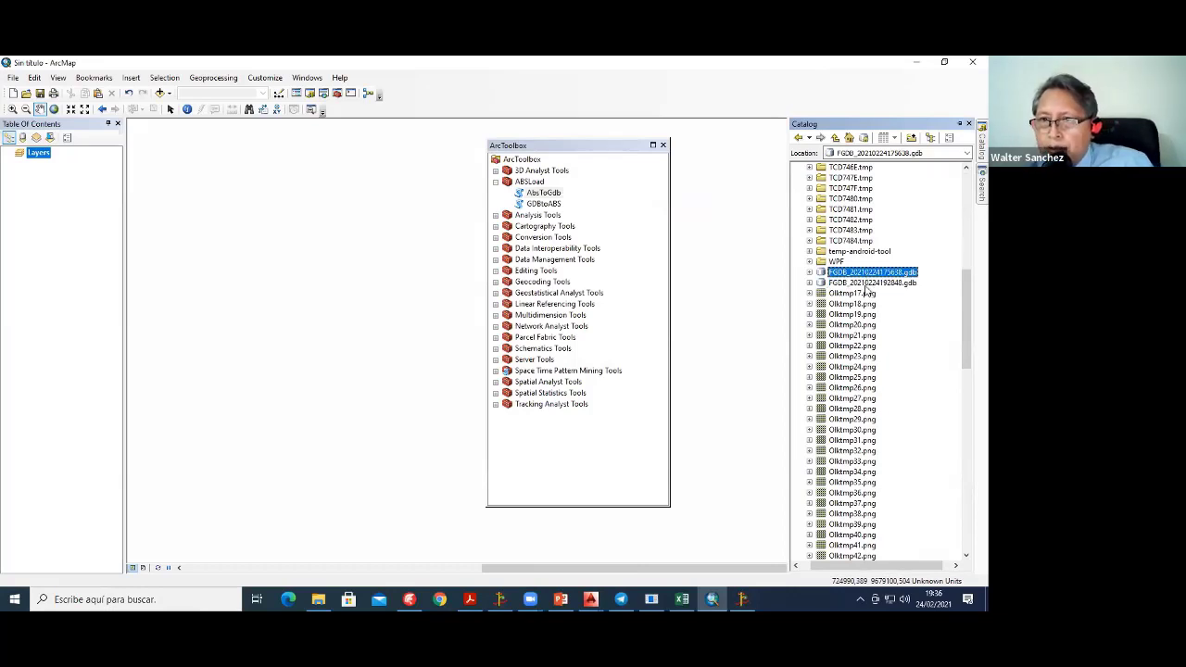
pyautogui.click(866, 284)
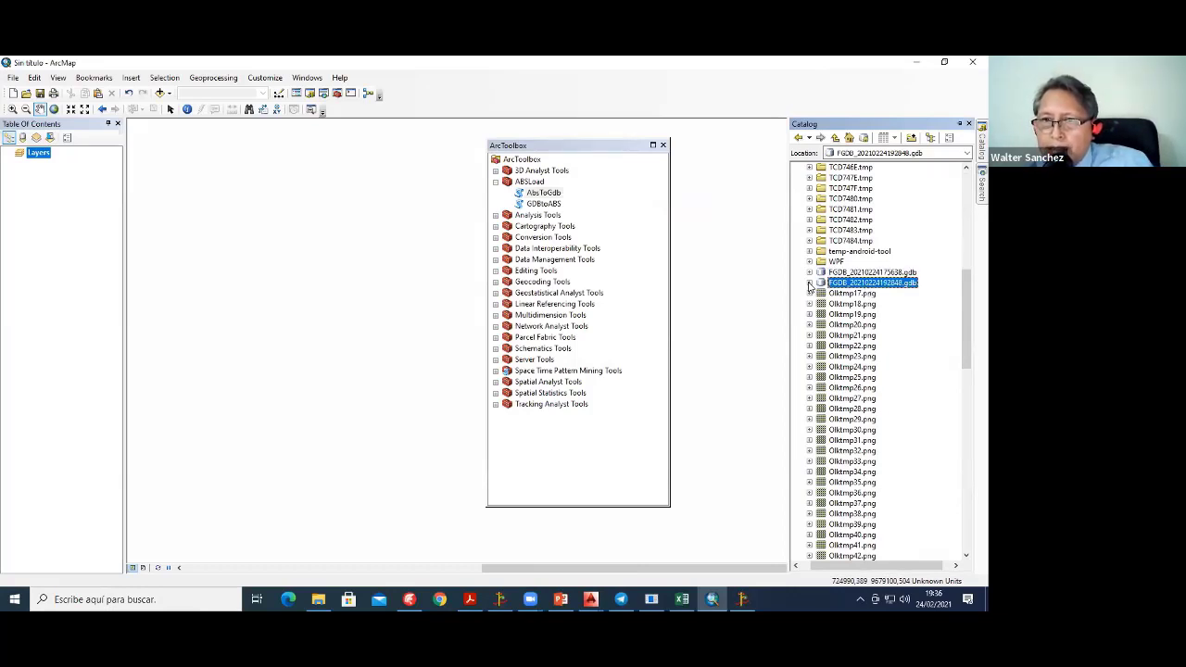
pyautogui.click(810, 282)
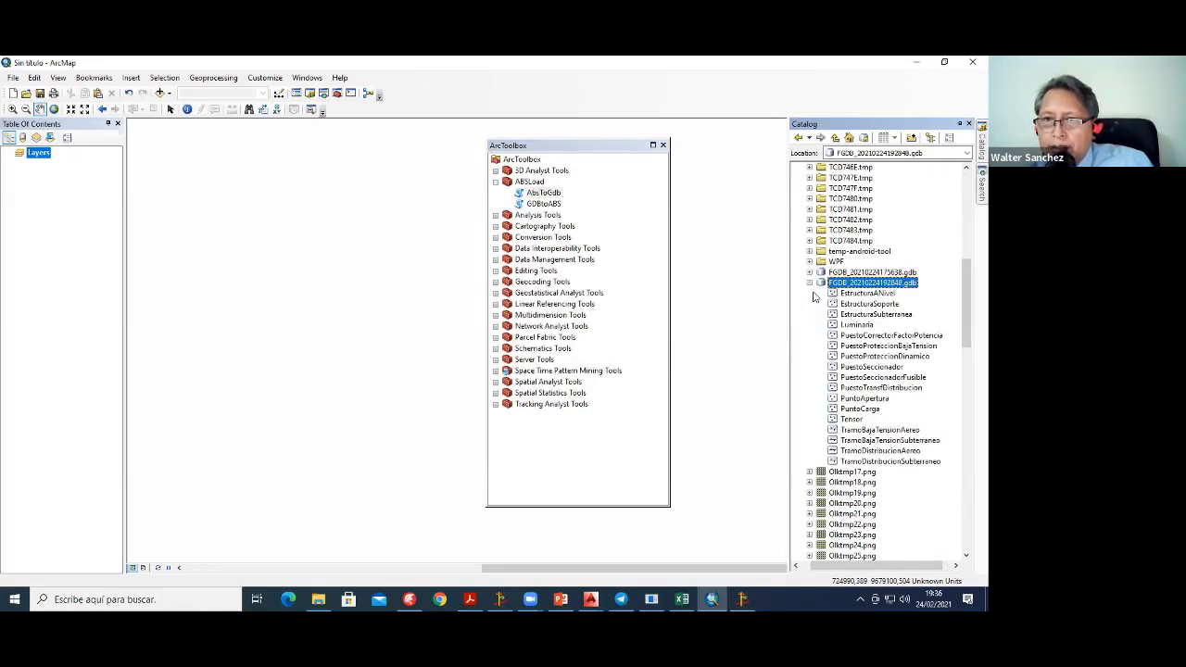
pyautogui.click(859, 305)
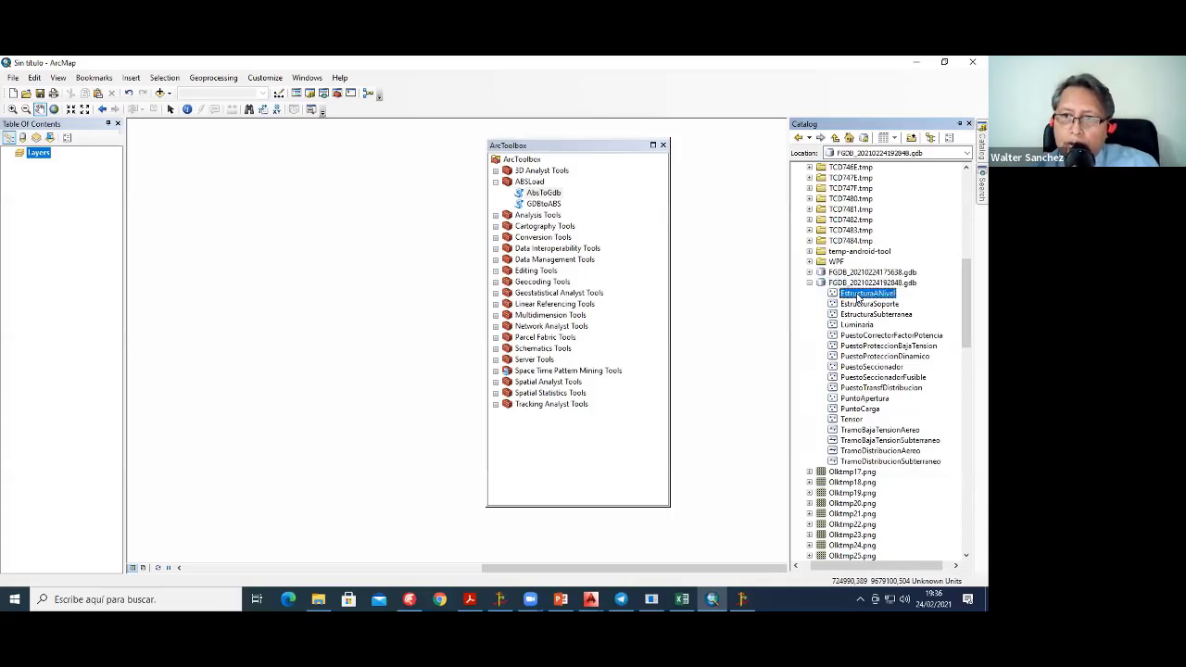
pyautogui.click(863, 336)
# Step: Dock the ArcToolbox window on the left side of ArcMap
pyautogui.click(582, 148)
pyautogui.moveTo(581, 148); pyautogui.dragTo(88, 234)
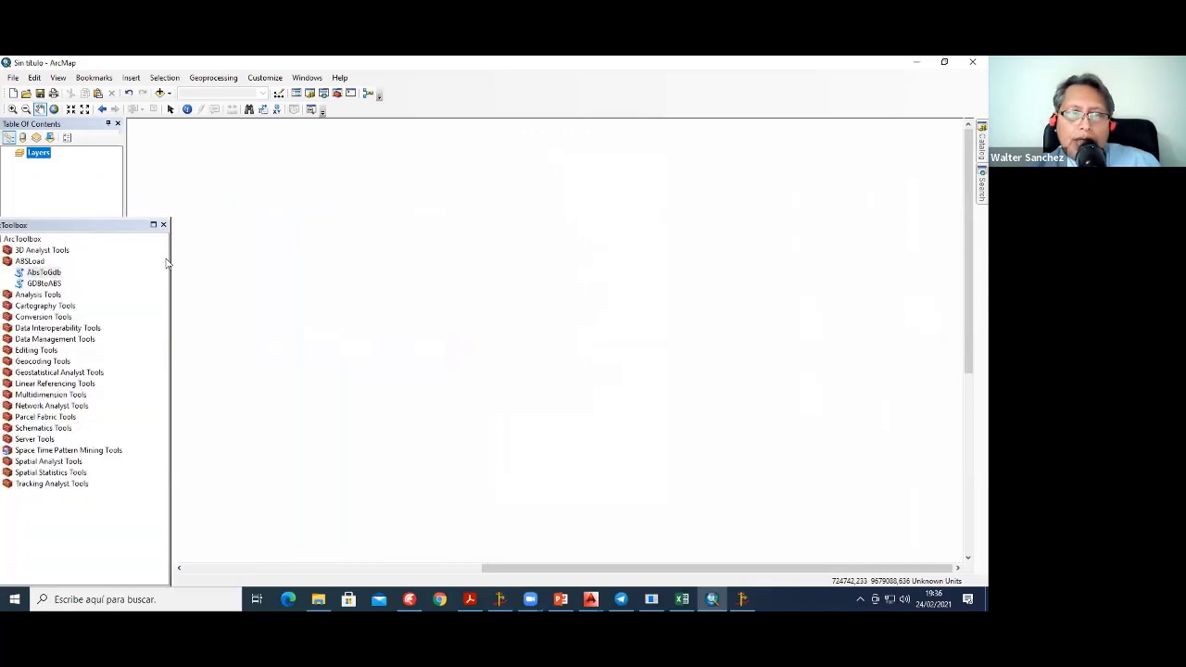
pyautogui.moveTo(84, 224)
pyautogui.mouseDown()
pyautogui.moveTo(91, 139)
pyautogui.moveTo(93, 158)
pyautogui.mouseUp()
# Step: Add the EstructuraANivel, Luminaria, PuntoApertura and PuntoCarga point layers to the map
pyautogui.click(982, 144)
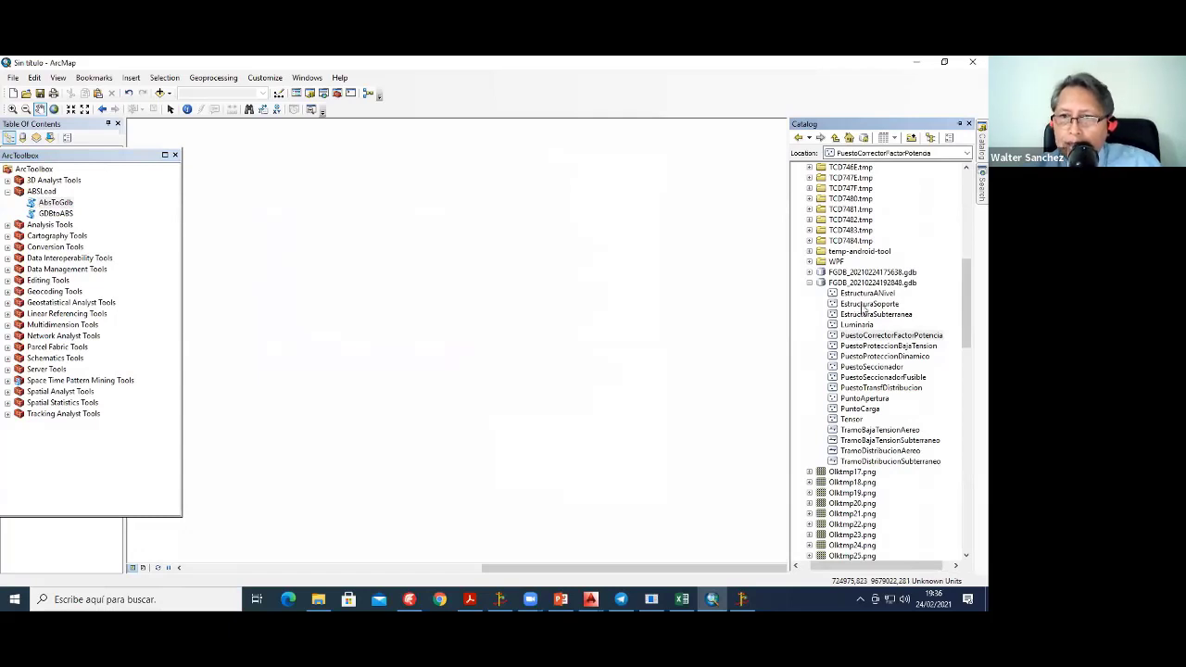
pyautogui.moveTo(861, 294); pyautogui.dragTo(503, 268)
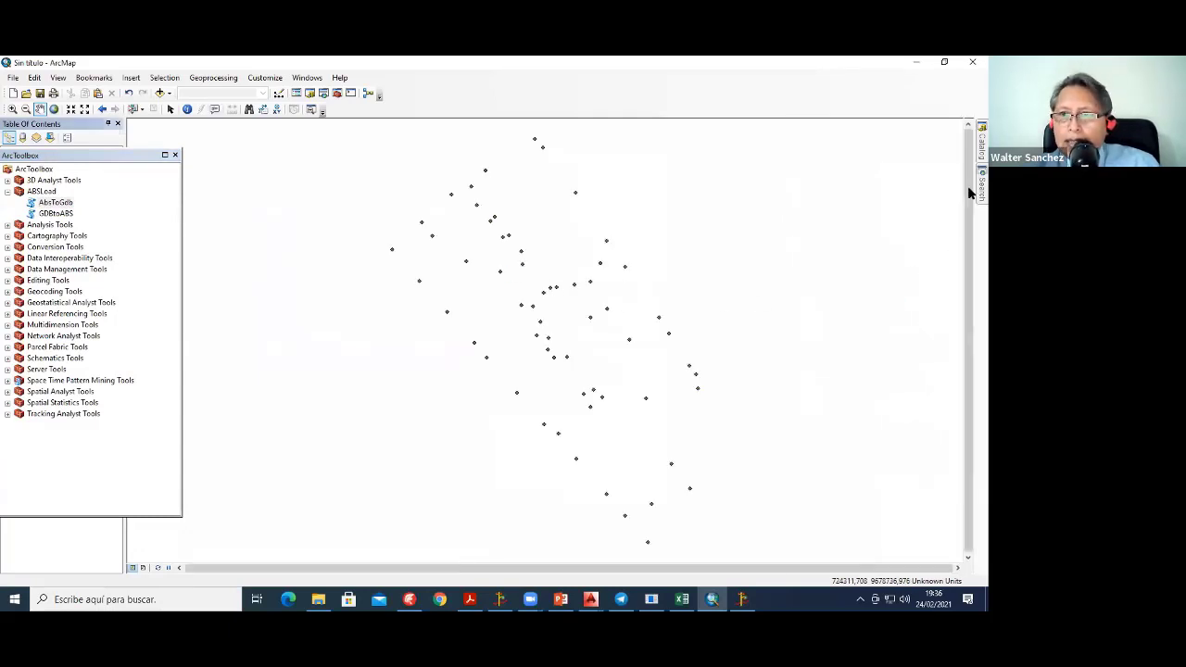
pyautogui.click(981, 146)
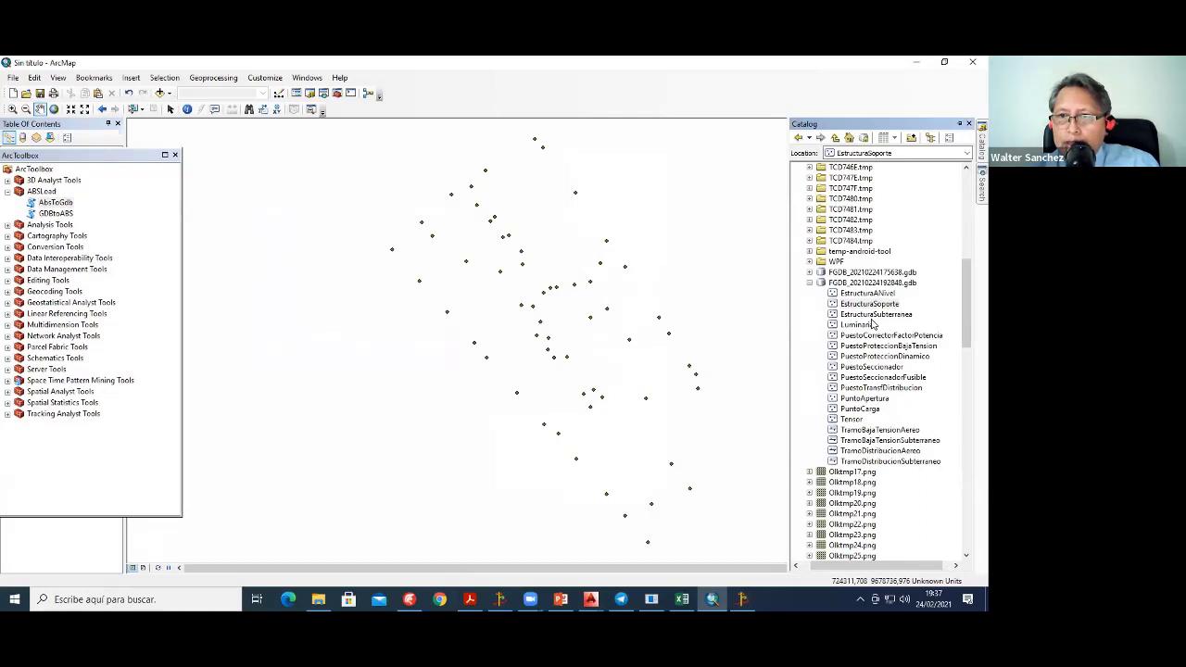
pyautogui.moveTo(861, 329); pyautogui.dragTo(543, 284)
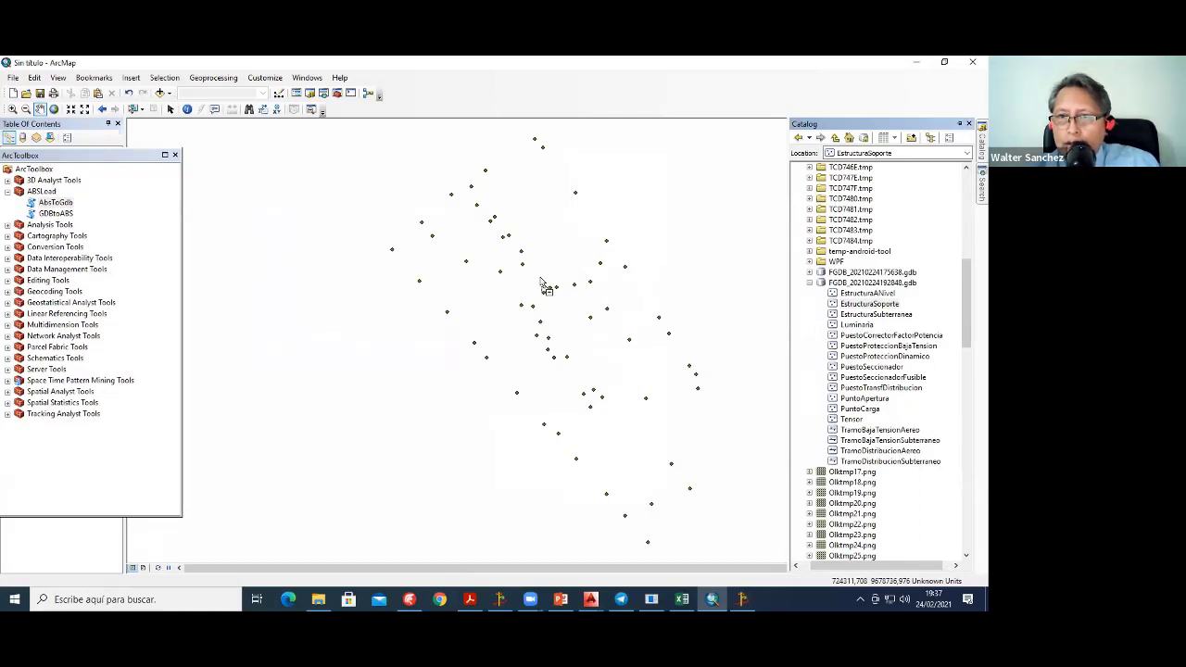
pyautogui.click(979, 141)
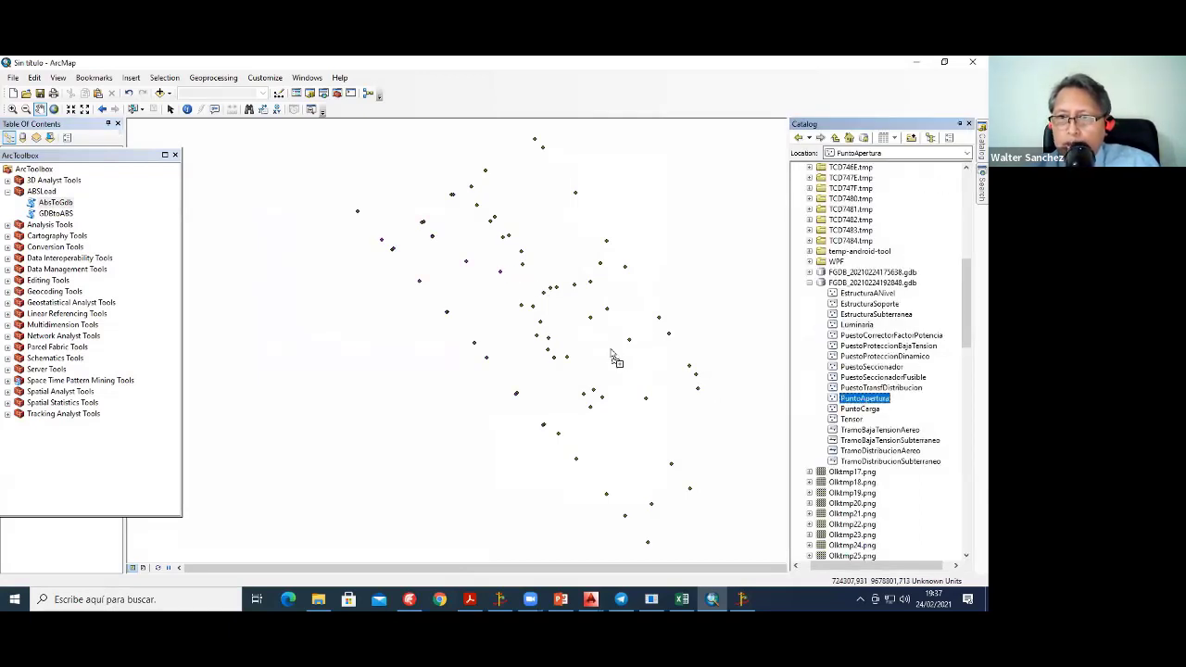
pyautogui.moveTo(863, 399); pyautogui.dragTo(614, 358)
pyautogui.click(979, 147)
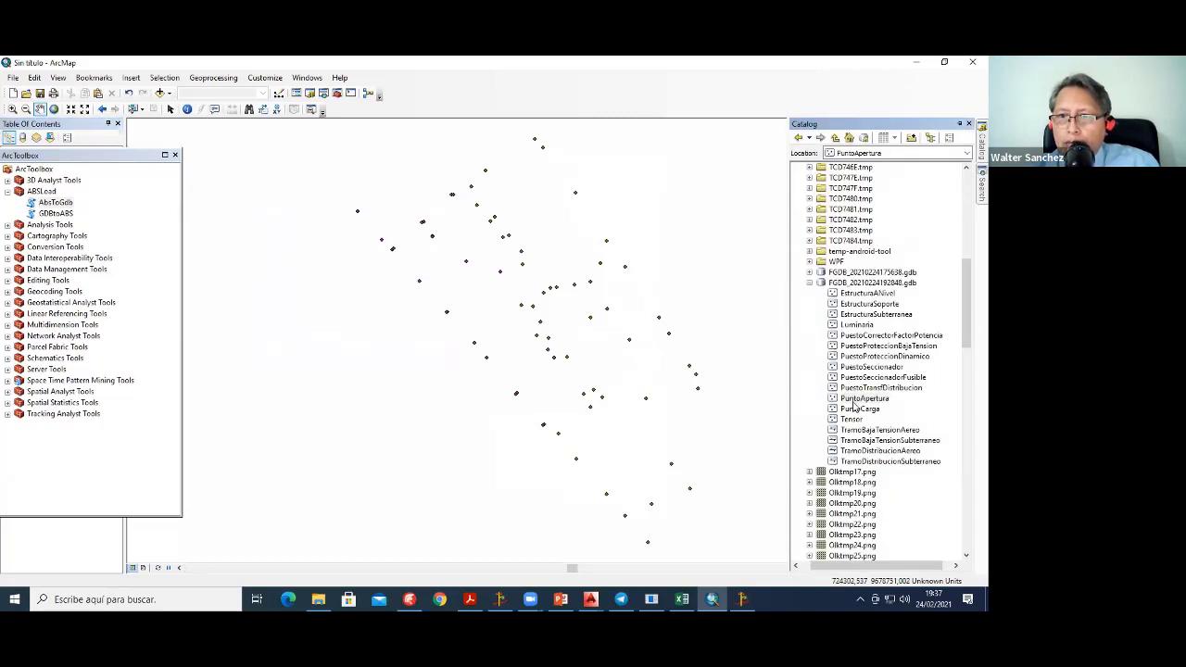
pyautogui.moveTo(864, 398); pyautogui.dragTo(630, 352)
# Step: Add TramoBajaTensionAereo and further overhead line sections to the map
pyautogui.click(980, 148)
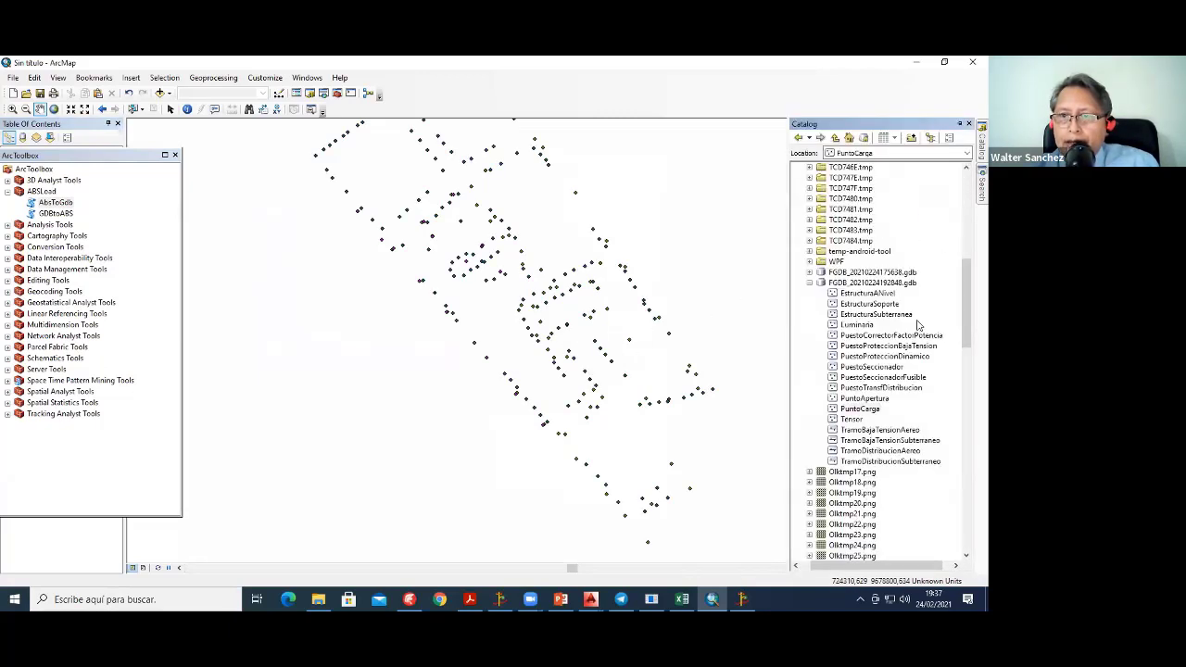
pyautogui.moveTo(871, 432); pyautogui.dragTo(648, 324)
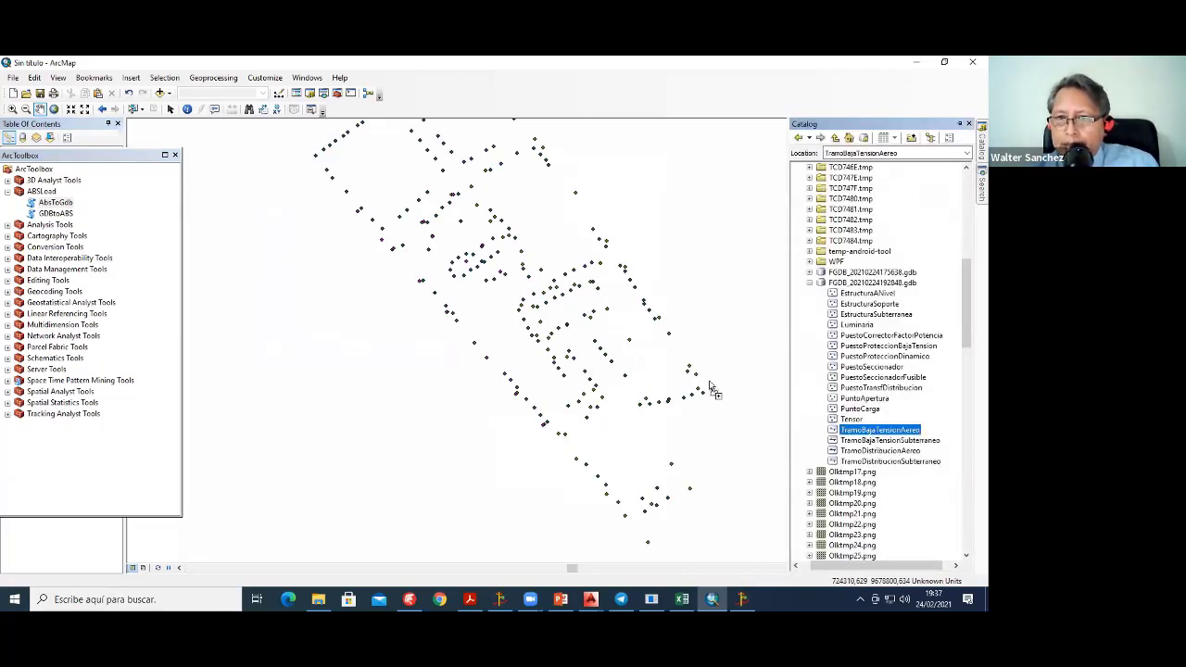
pyautogui.click(980, 150)
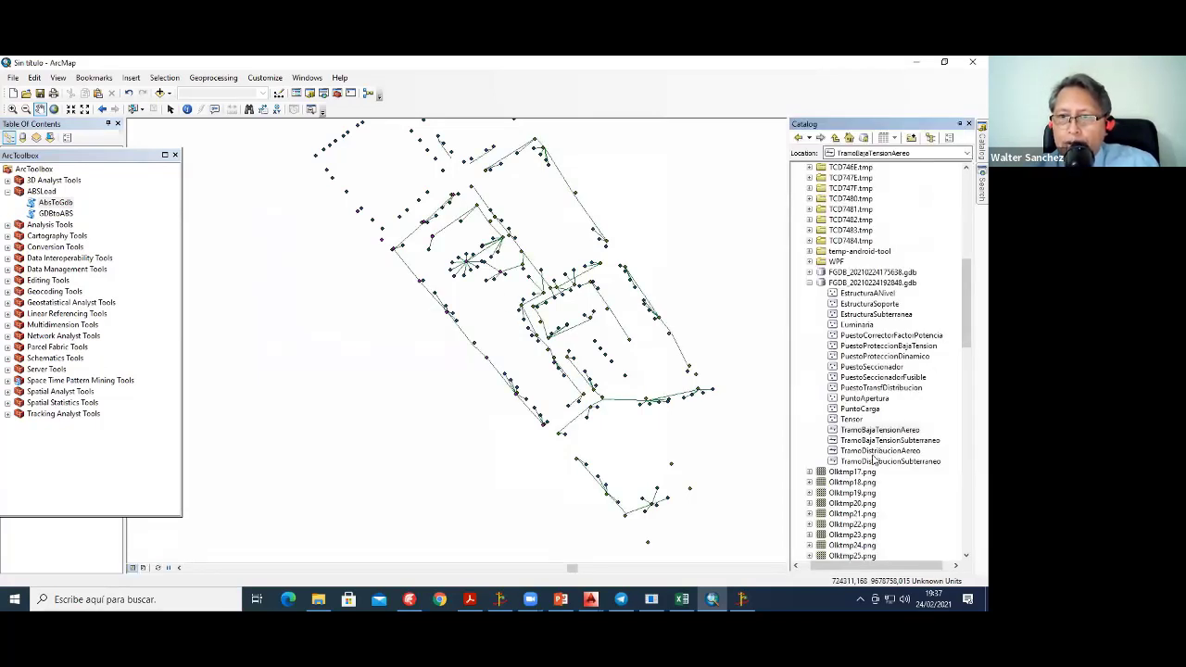
pyautogui.moveTo(875, 451); pyautogui.dragTo(567, 371)
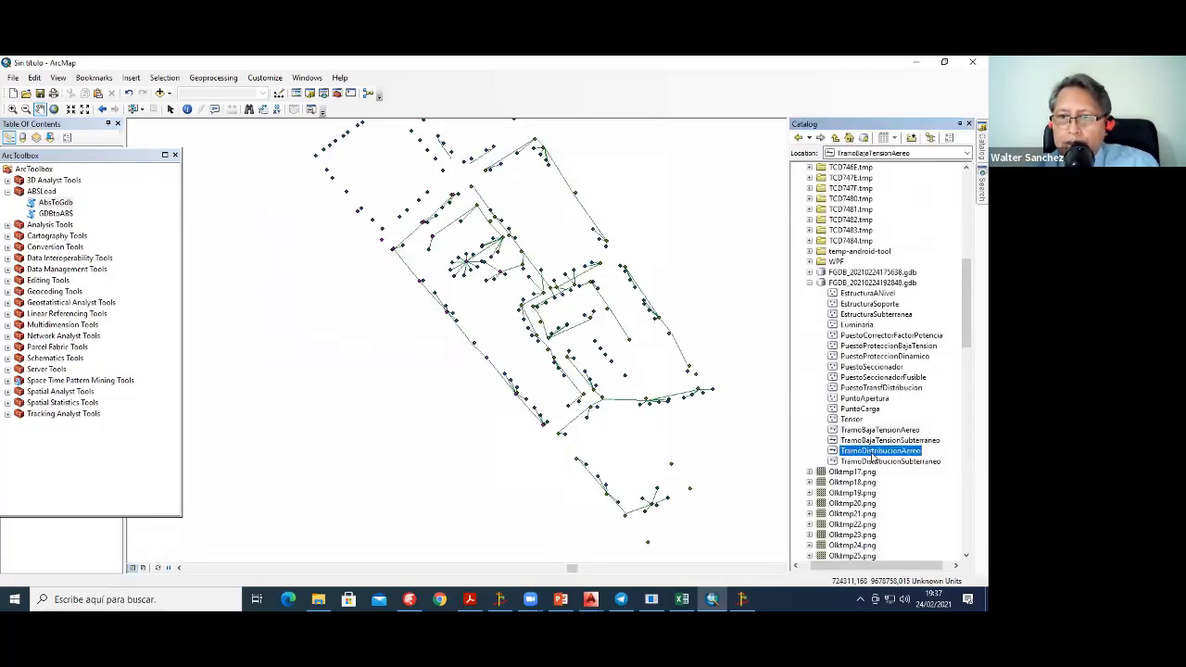
pyautogui.click(981, 143)
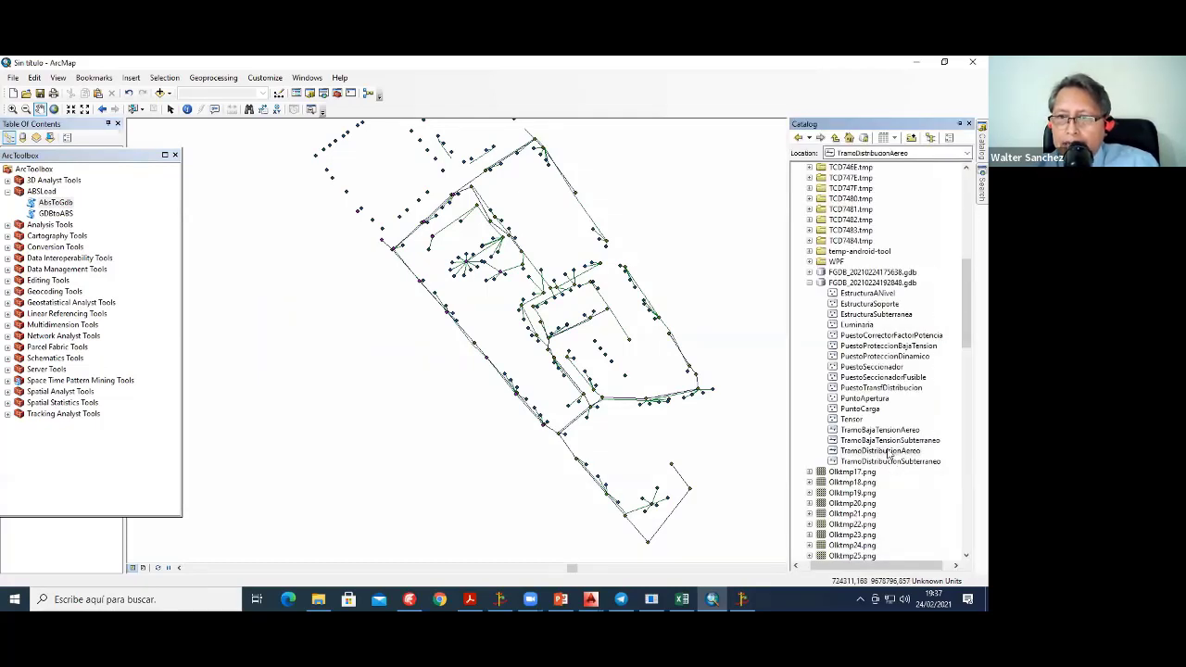
# Step: Add the TramoDistribucionAereo and PuestoSeccionadorFusible layers to the map
pyautogui.moveTo(890, 443); pyautogui.dragTo(699, 366)
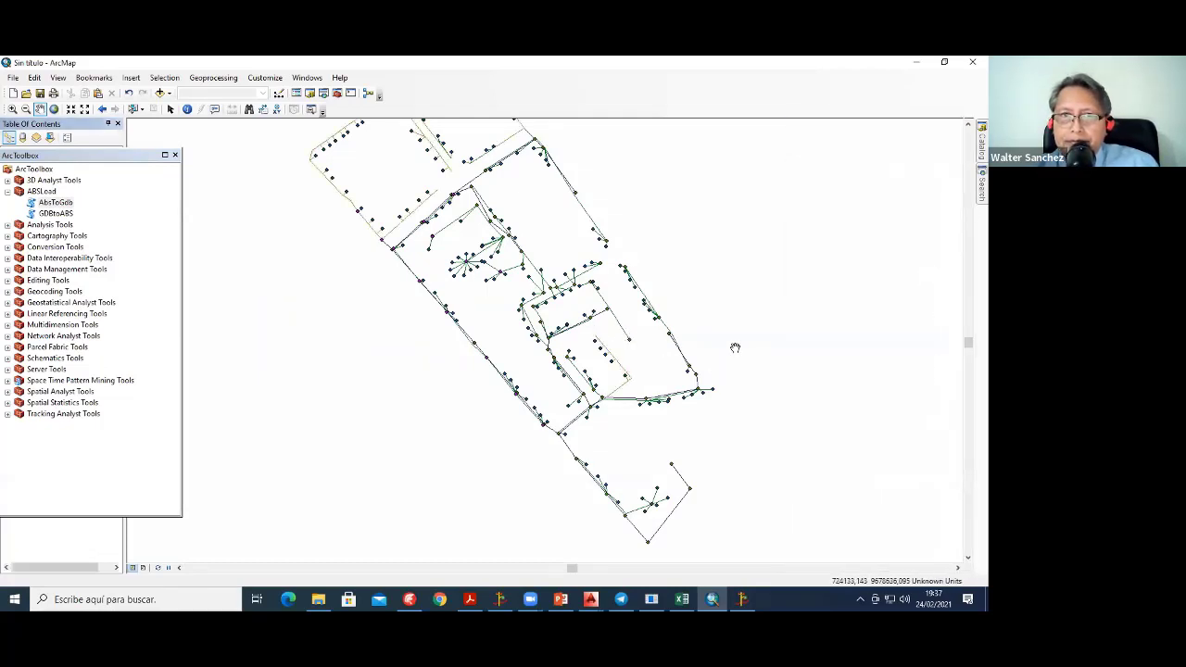
pyautogui.scroll(-2, 520, 344)
pyautogui.scroll(-3, 520, 344)
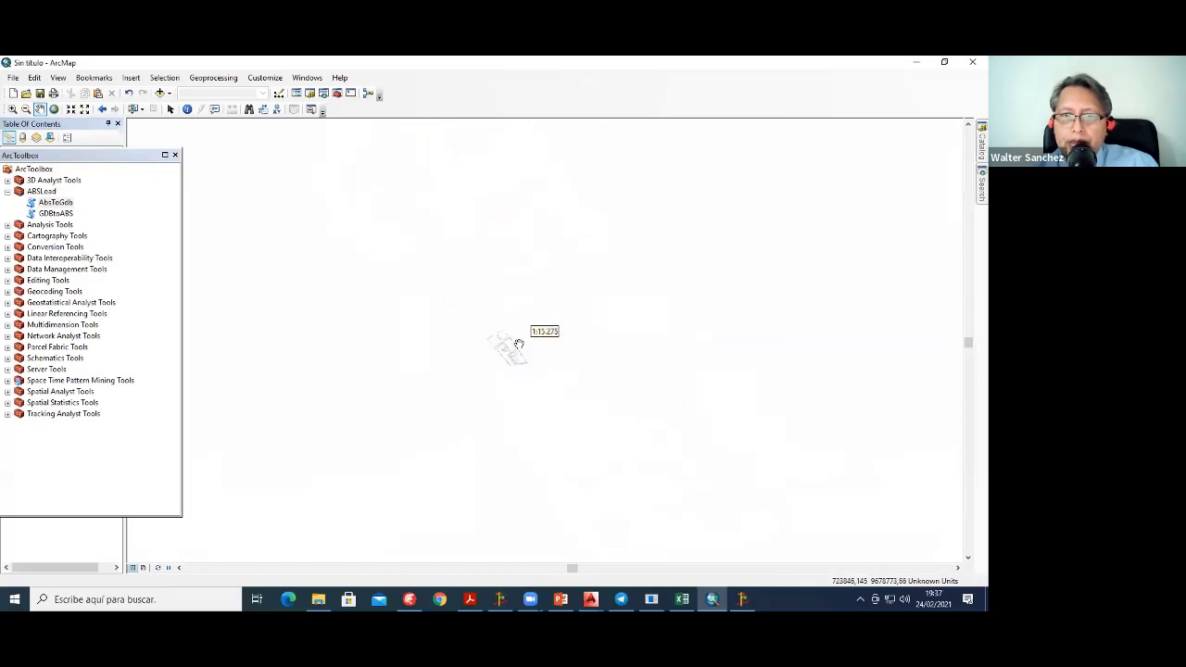
pyautogui.scroll(3, 519, 344)
pyautogui.scroll(3, 520, 345)
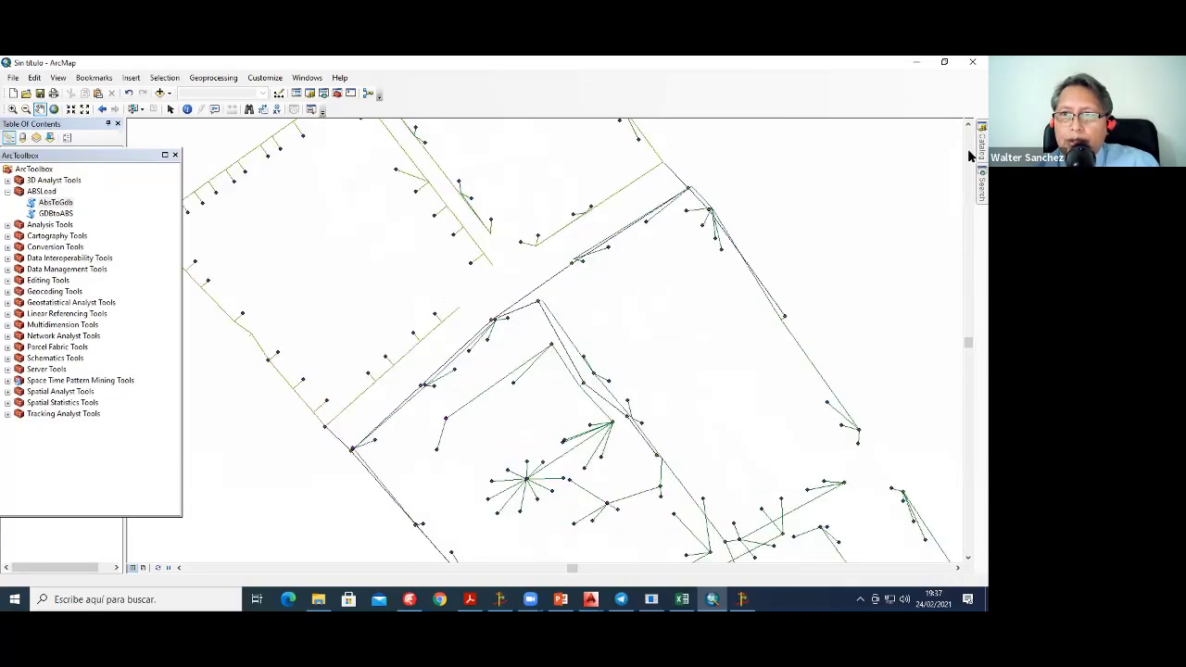
pyautogui.click(978, 146)
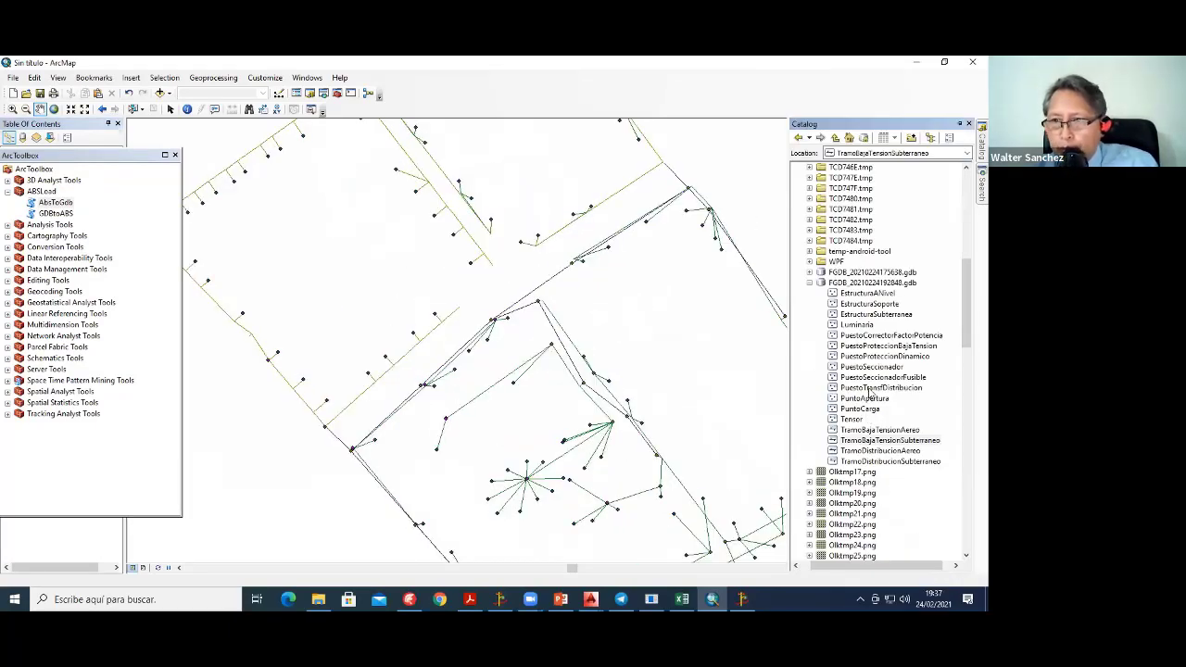
pyautogui.moveTo(880, 378); pyautogui.dragTo(538, 306)
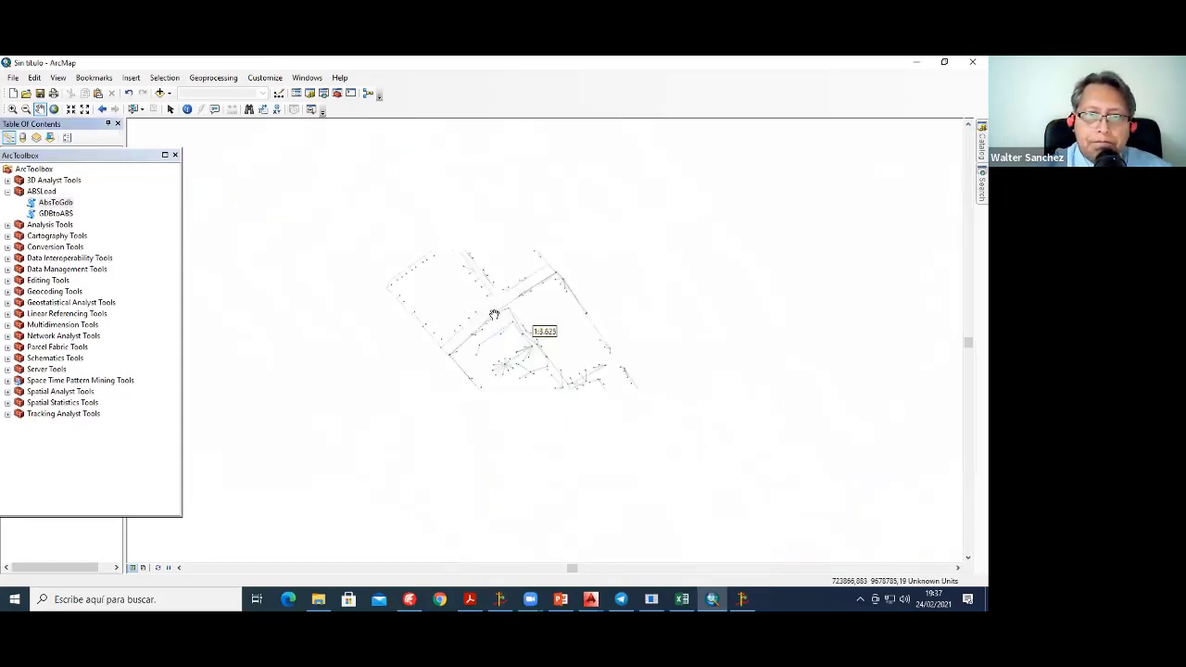
# Step: Float the ArcToolbox window lower on screen, clear of the Table of Contents
pyautogui.scroll(-3, 542, 331)
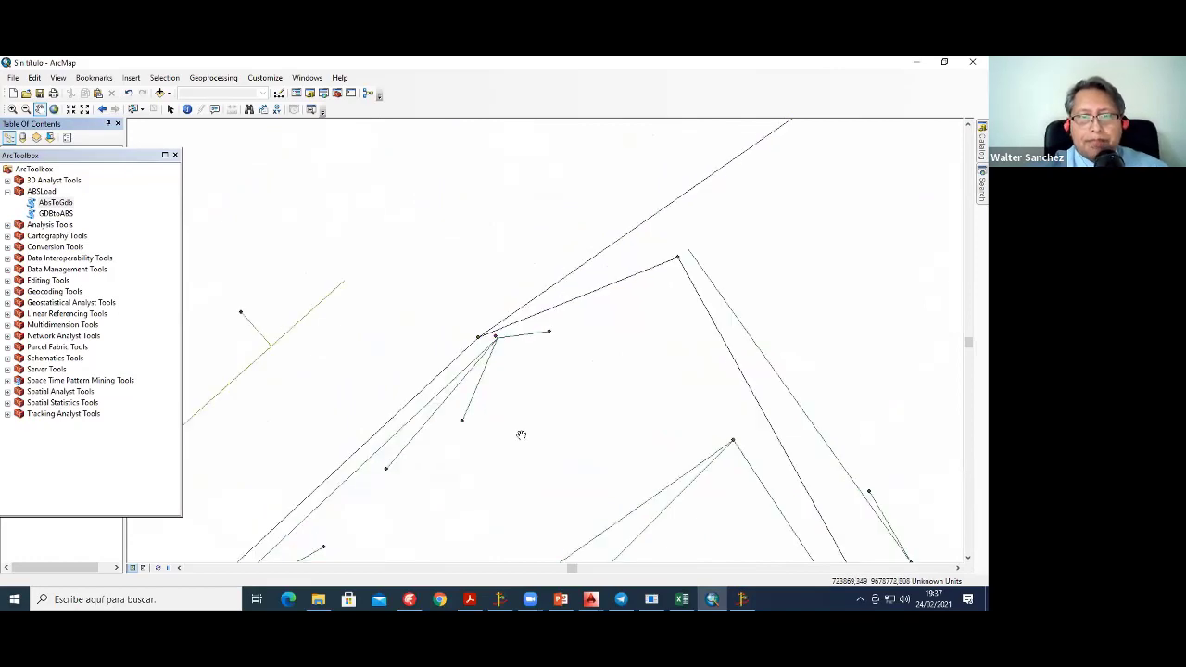
pyautogui.scroll(2, 661, 290)
pyautogui.scroll(2, 657, 287)
pyautogui.scroll(2, 656, 287)
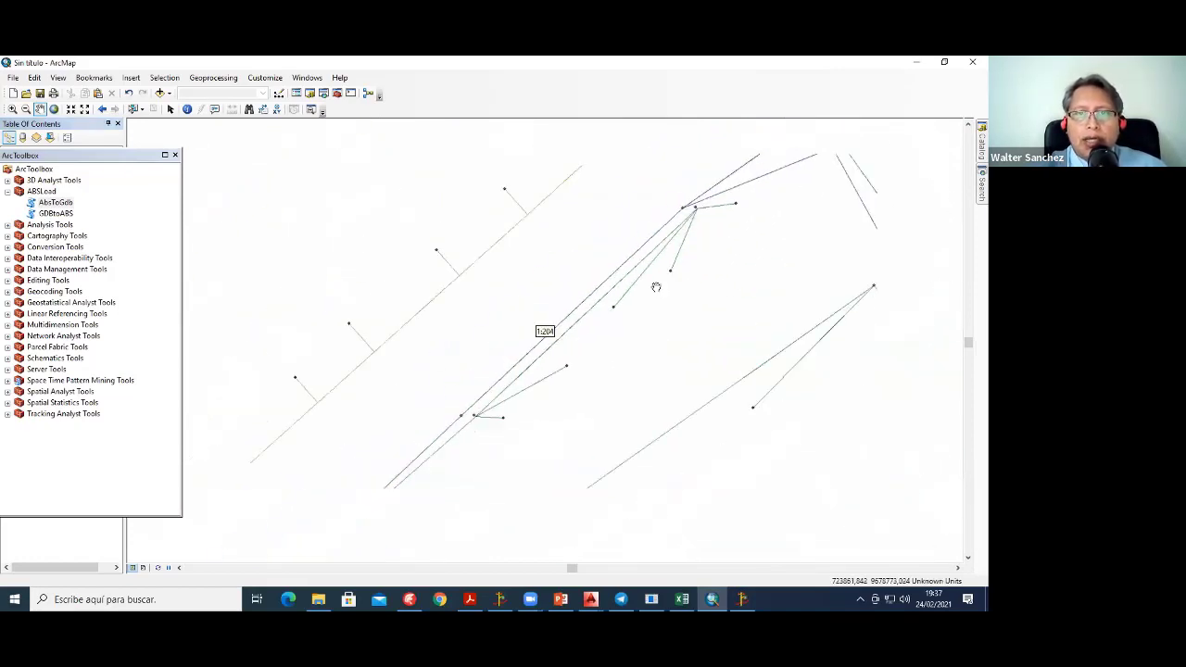
pyautogui.moveTo(74, 156); pyautogui.dragTo(209, 407)
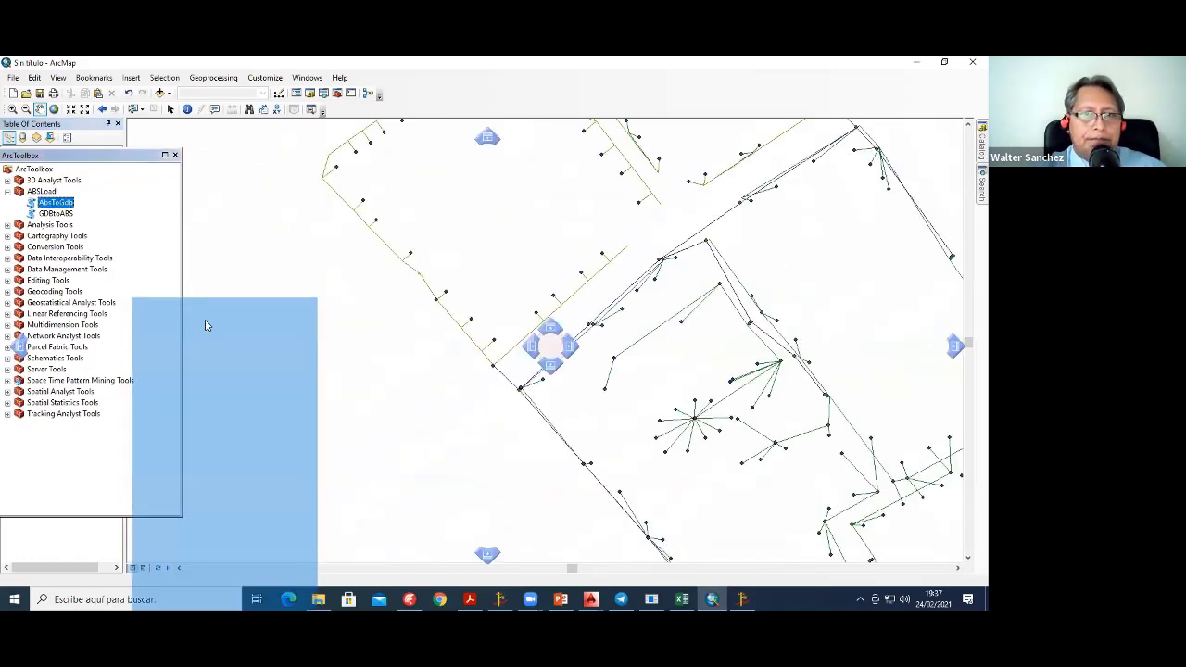
pyautogui.scroll(2, 542, 320)
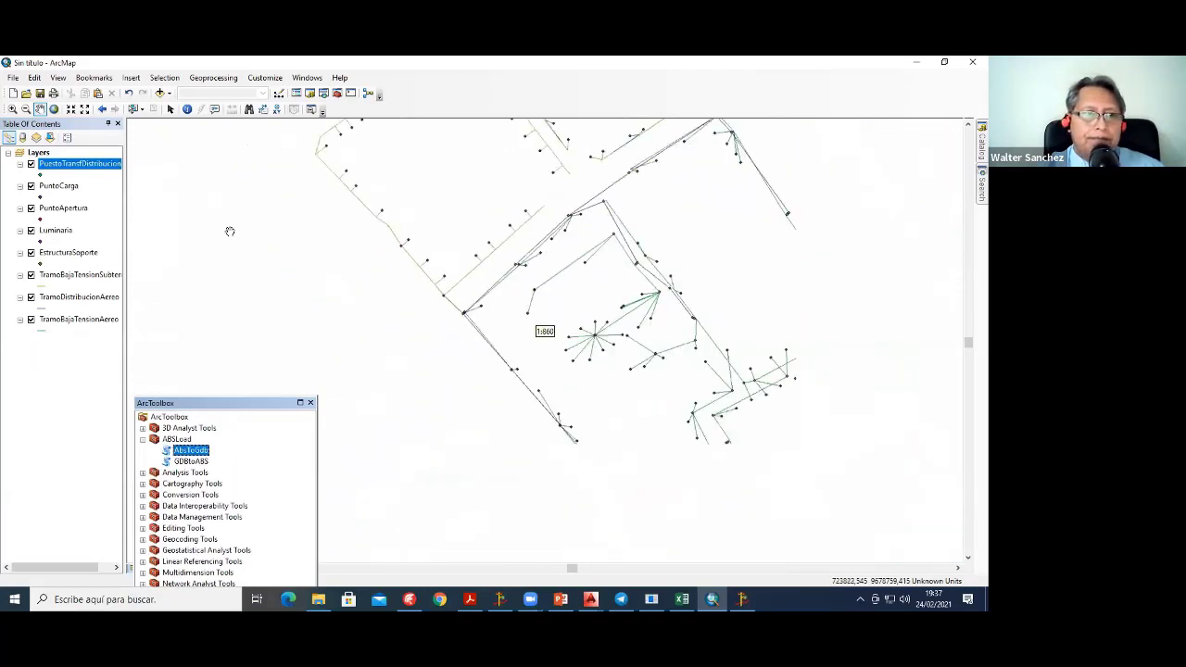
pyautogui.rightClick(76, 165)
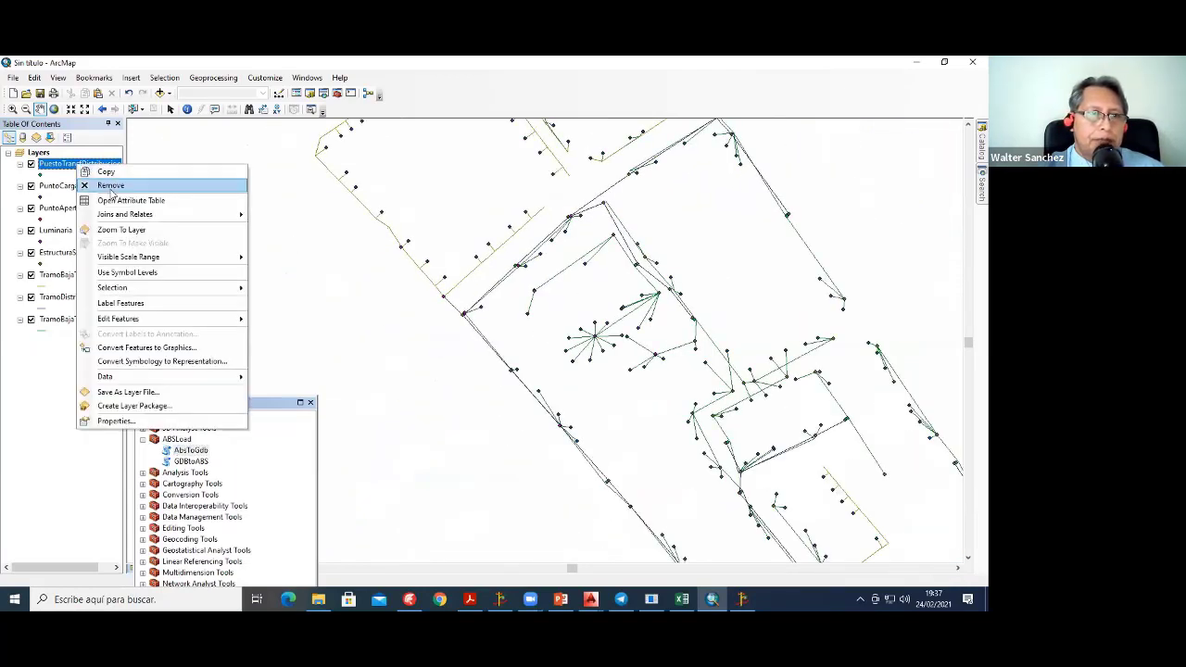
pyautogui.click(113, 195)
pyautogui.click(341, 193)
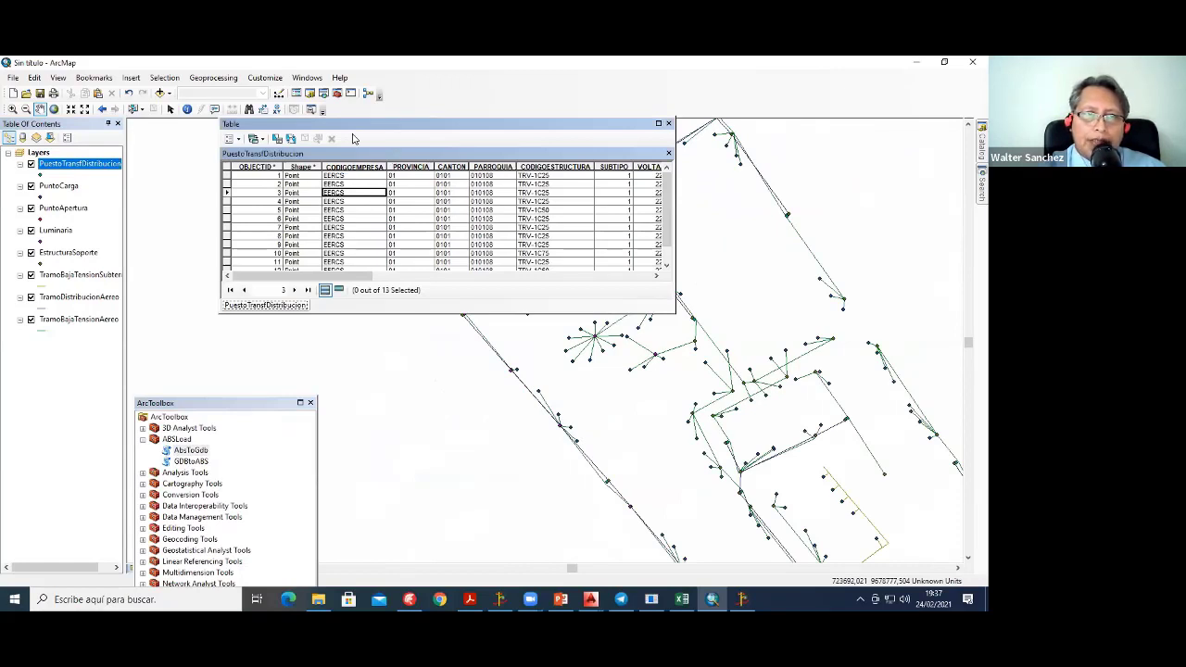
pyautogui.moveTo(352, 125); pyautogui.dragTo(297, 134)
pyautogui.click(331, 228)
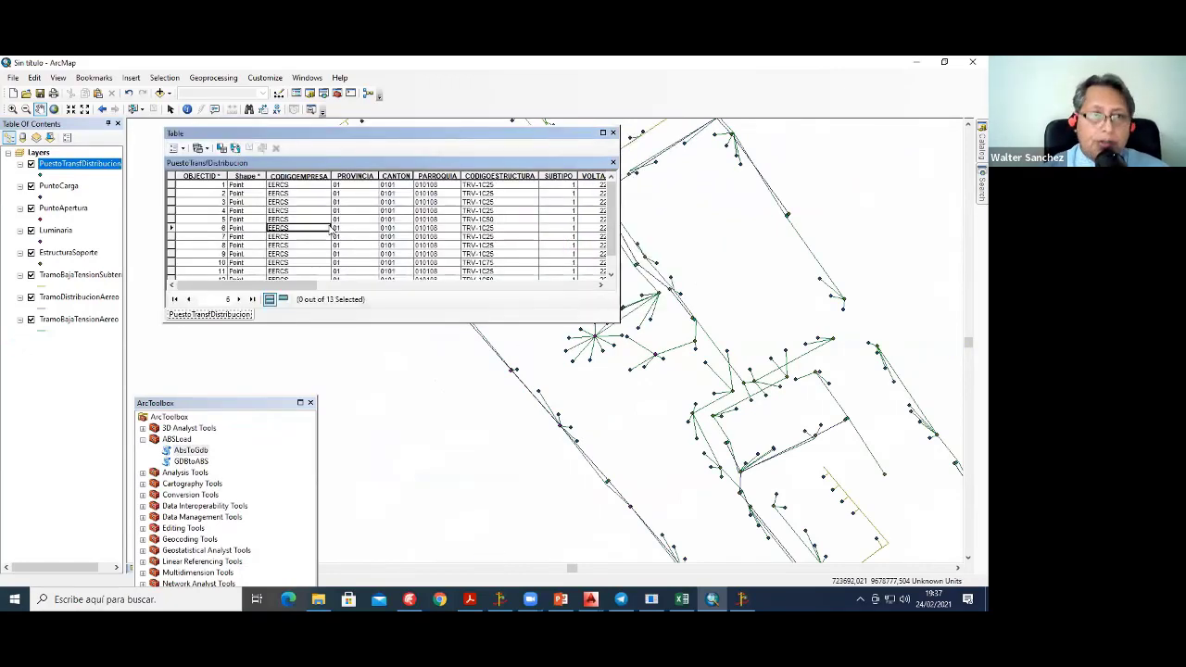
pyautogui.press('Tab')
pyautogui.press('Tab')
pyautogui.press('Tab')
pyautogui.press('Tab')
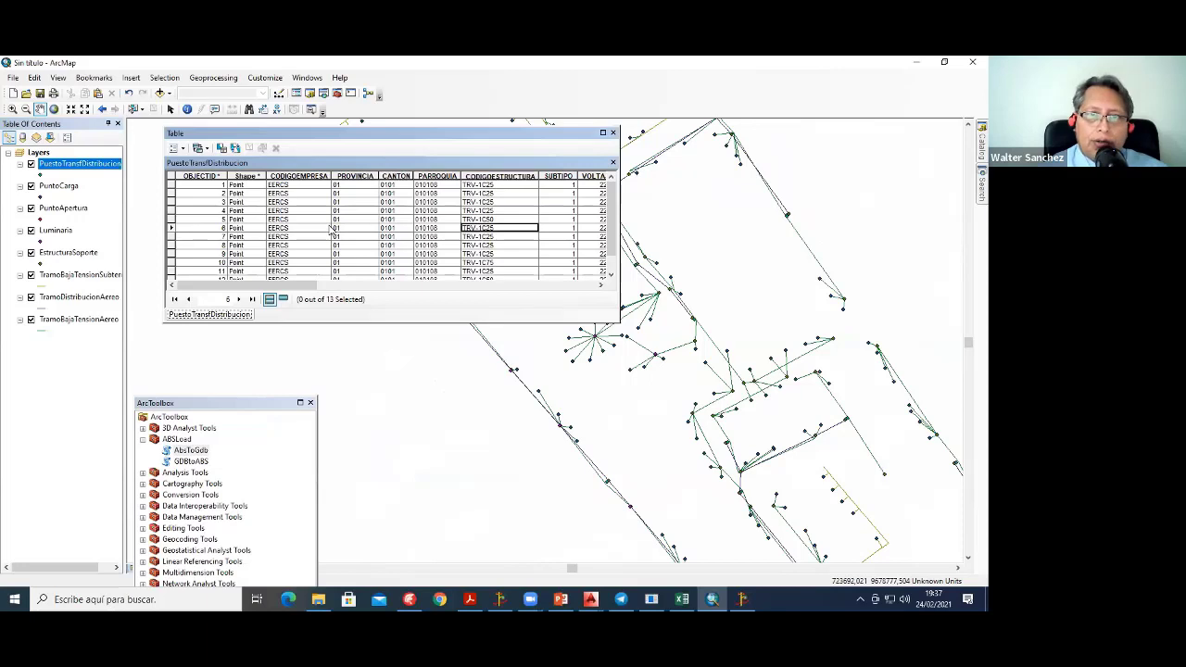
pyautogui.press('Tab')
pyautogui.press('Tab')
pyautogui.press('Tab')
pyautogui.press('Tab')
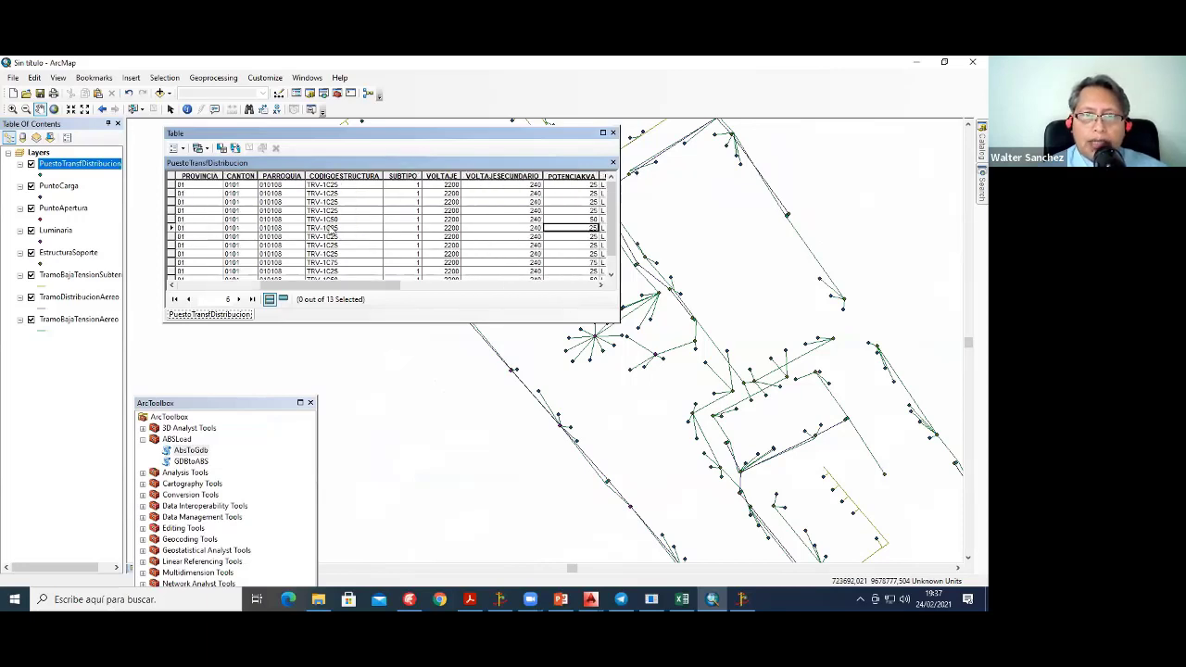
pyautogui.press('Tab')
pyautogui.press('Tab')
pyautogui.press('Tab')
pyautogui.press('Home')
pyautogui.press('Tab')
pyautogui.press('Tab')
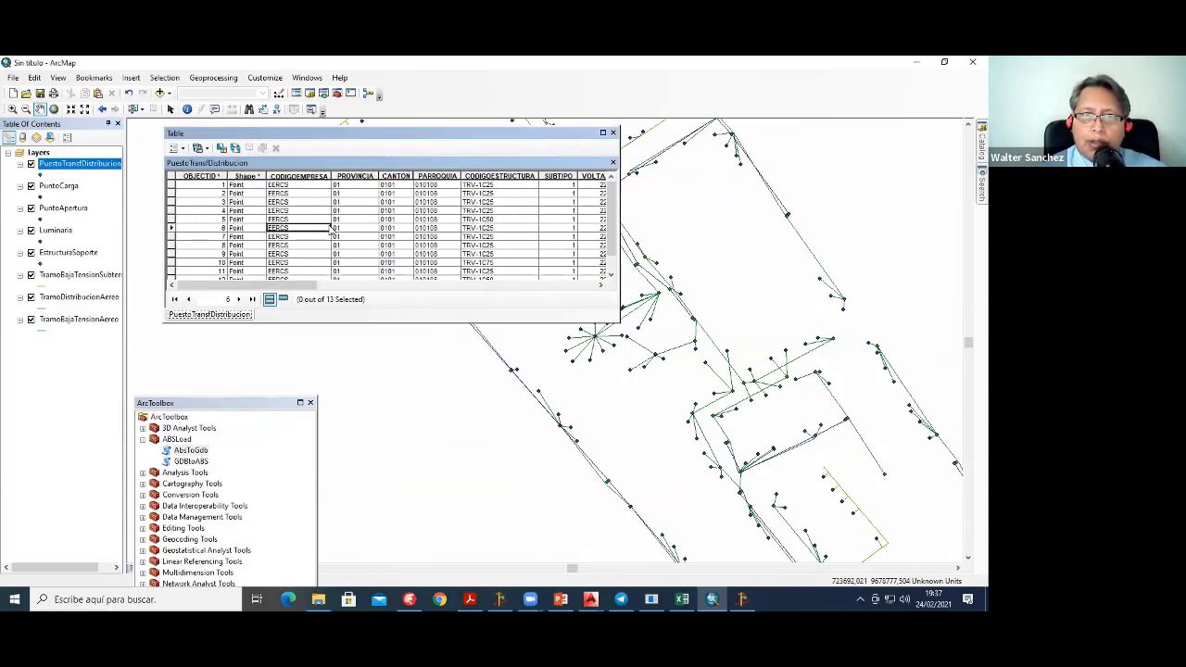
pyautogui.press('Tab')
pyautogui.press('Tab')
pyautogui.press('Tab')
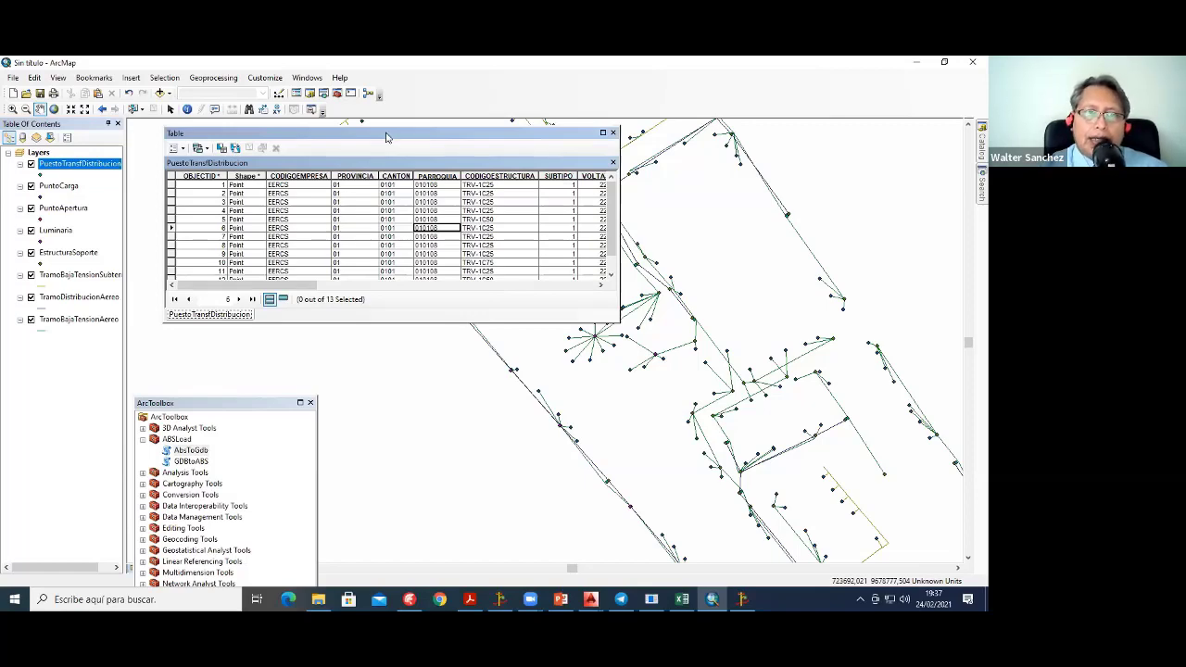
pyautogui.moveTo(388, 137)
pyautogui.mouseDown()
pyautogui.moveTo(396, 194)
pyautogui.moveTo(364, 187)
pyautogui.mouseUp()
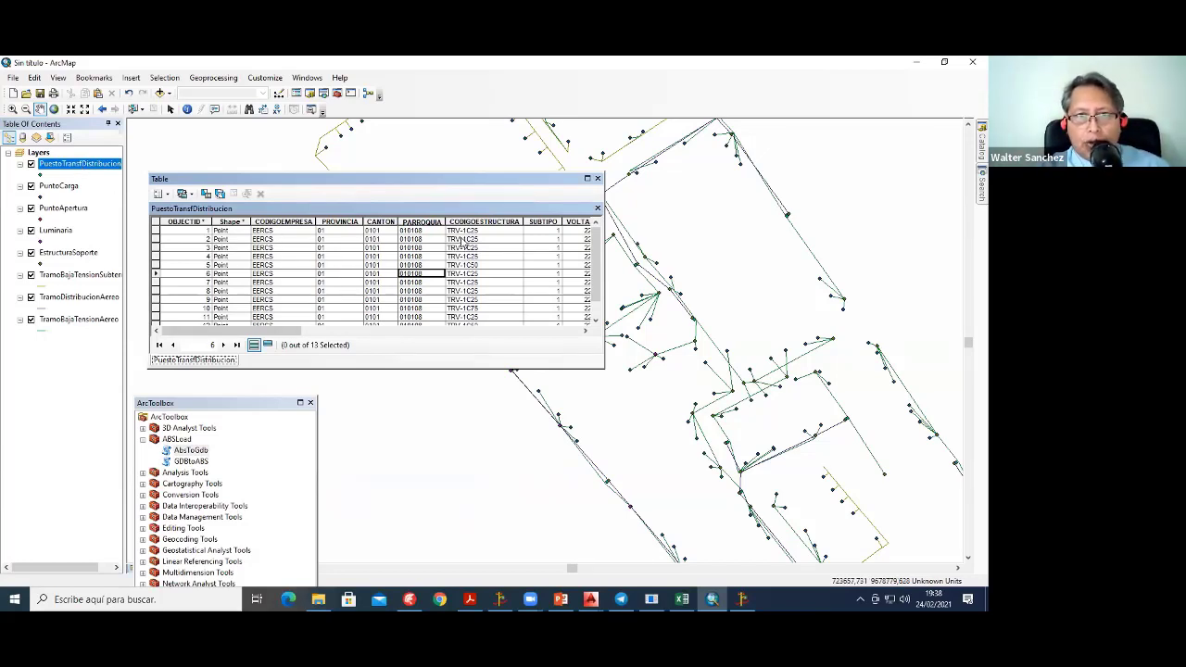
pyautogui.click(470, 266)
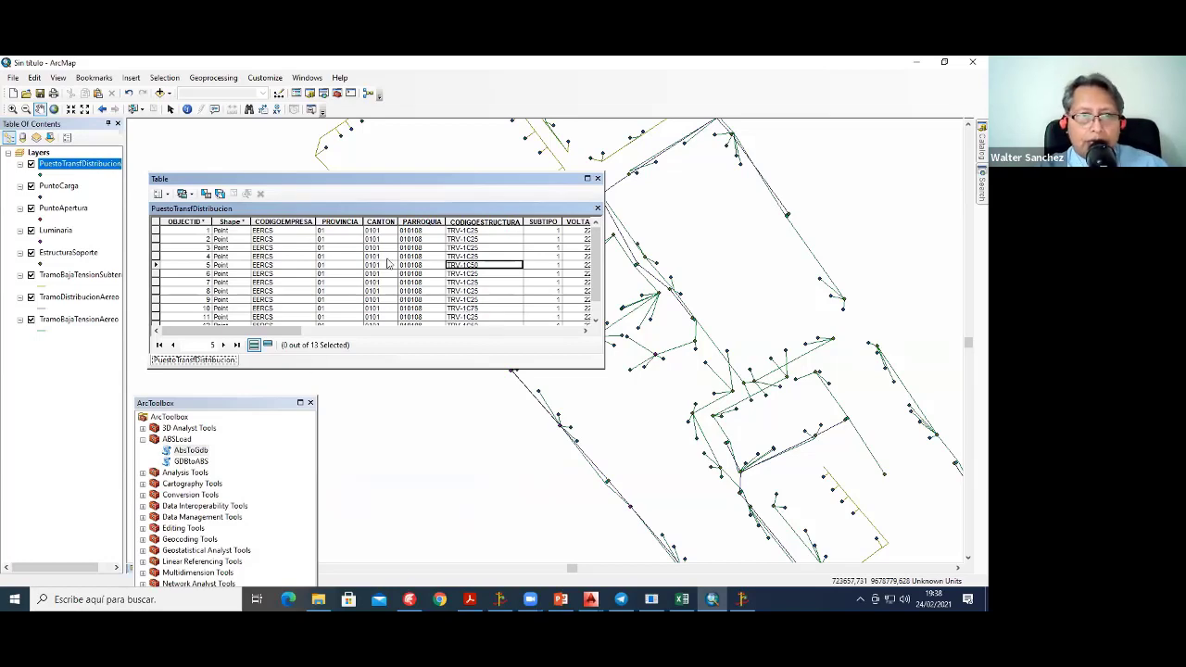
pyautogui.click(597, 178)
pyautogui.scroll(-2, 630, 289)
pyautogui.scroll(-3, 628, 290)
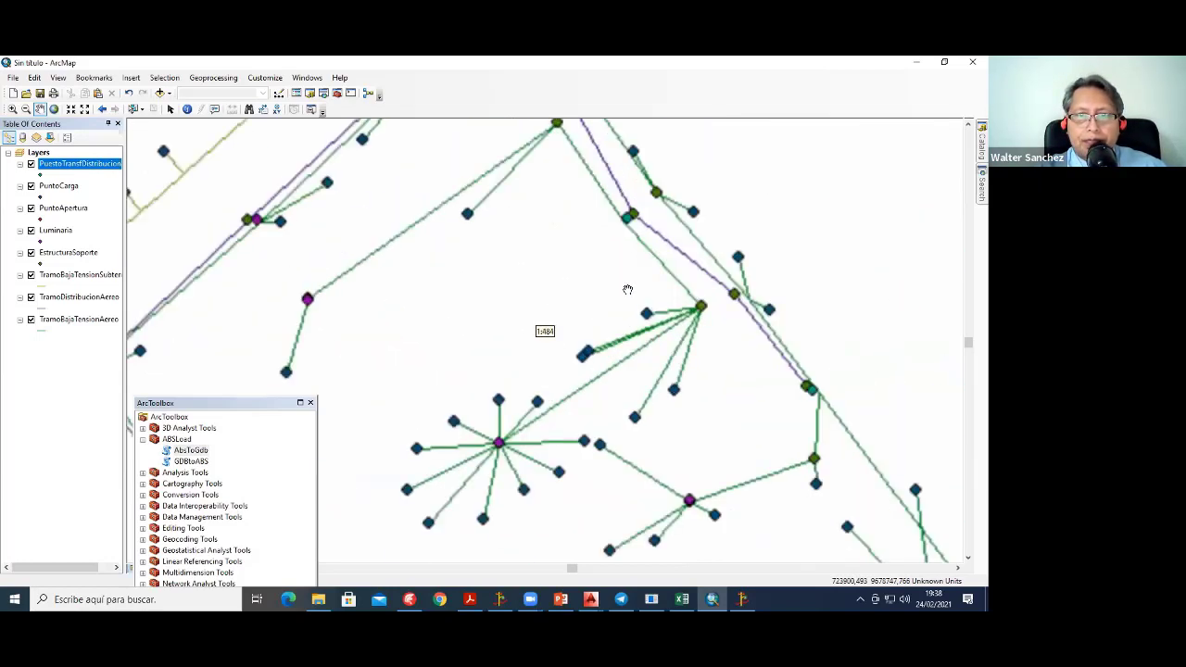
pyautogui.scroll(2, 627, 290)
pyautogui.scroll(2, 625, 294)
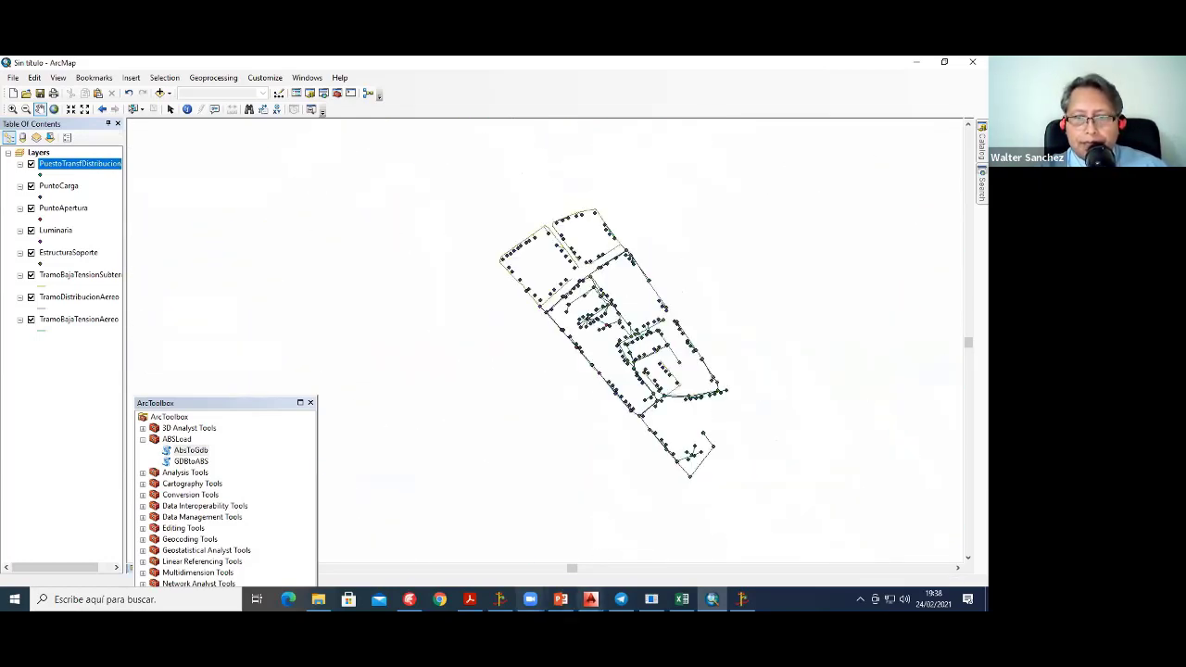
# Step: Close Cuadro de Estructuras, check DIRED's Sector_Cuenca3_D network, then return to ArcMap and pan
pyautogui.click(741, 599)
pyautogui.click(591, 430)
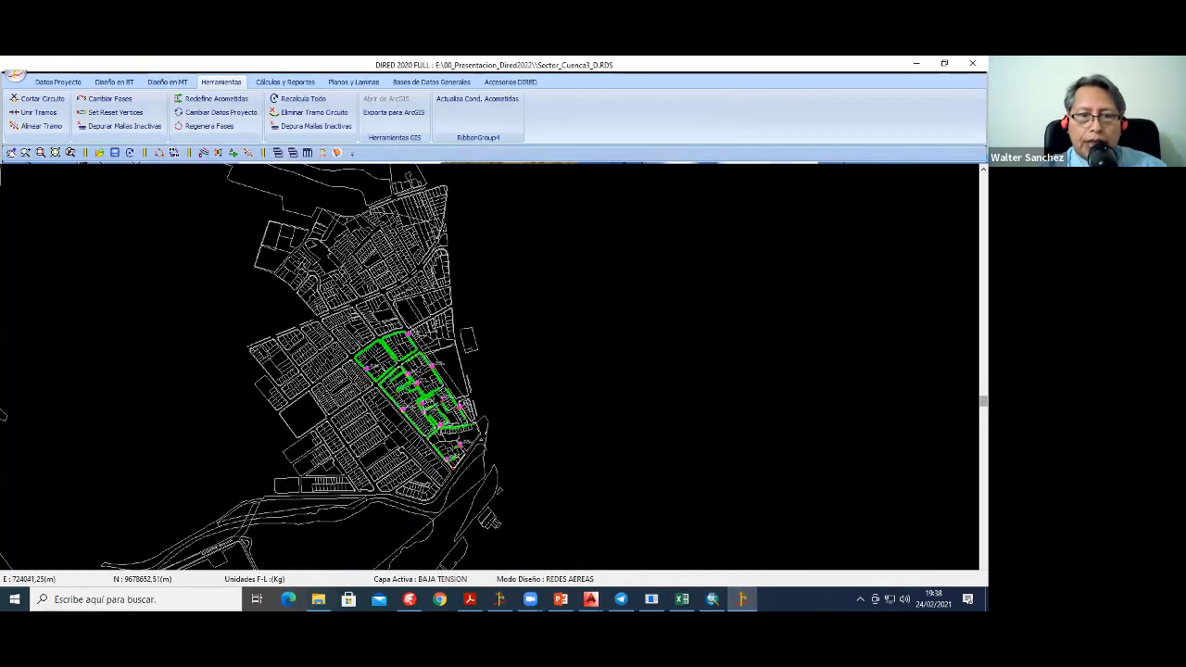
pyautogui.scroll(2, 439, 399)
pyautogui.scroll(2, 594, 486)
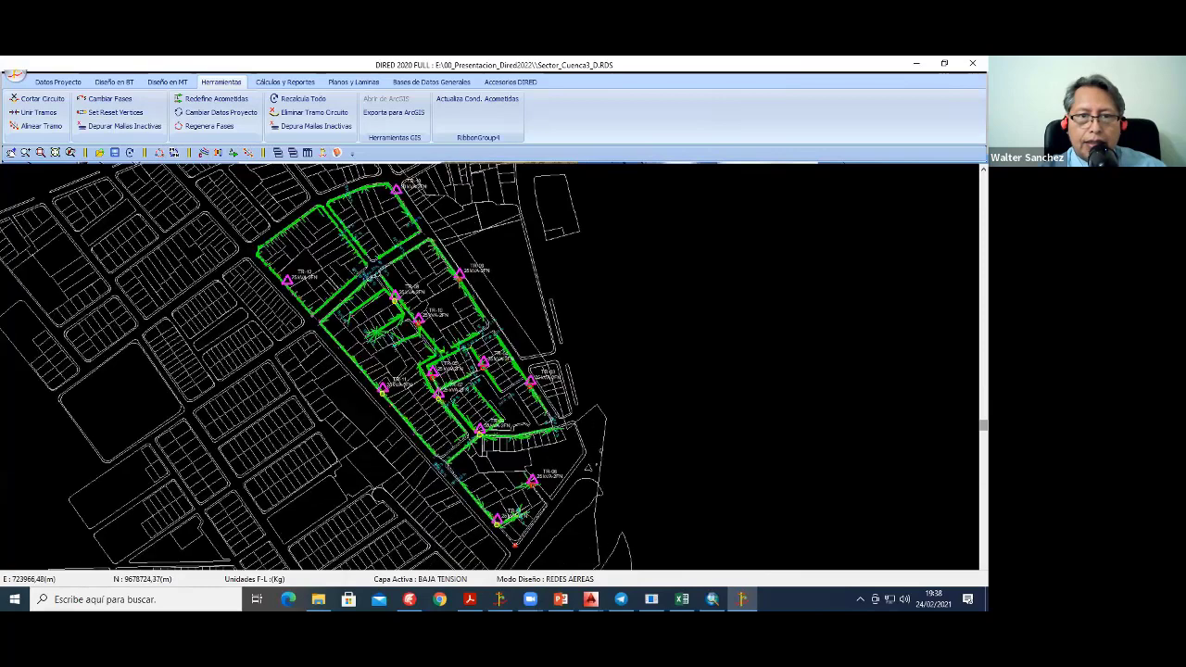
pyautogui.scroll(2, 594, 486)
pyautogui.scroll(-3, 594, 485)
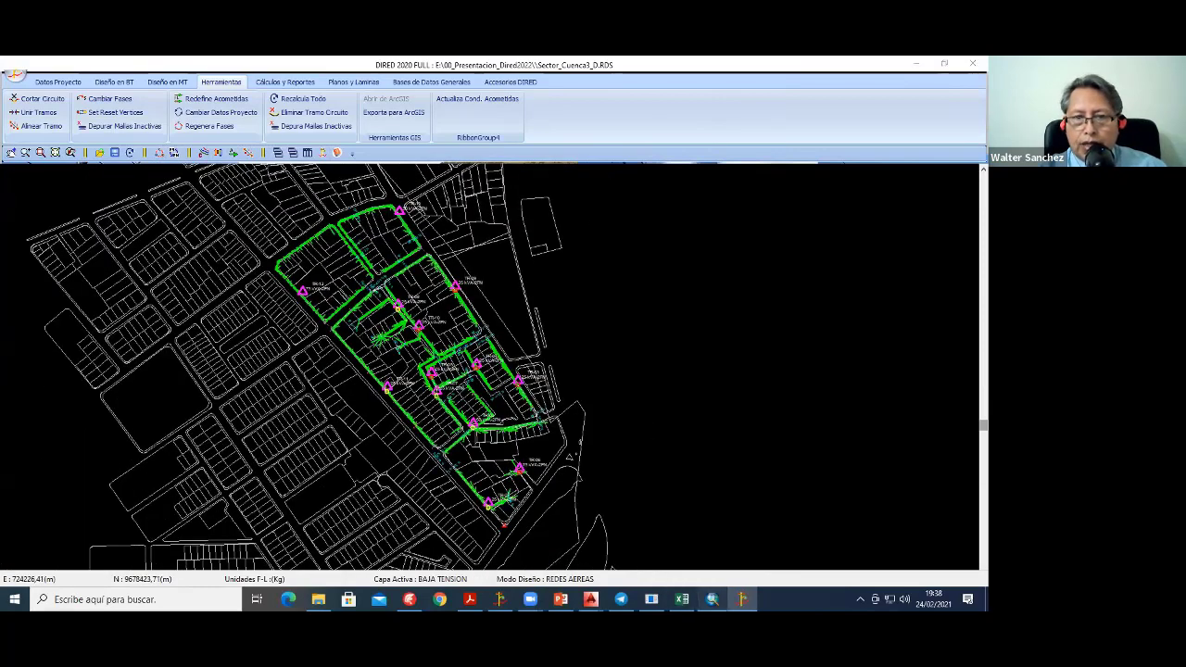
pyautogui.click(711, 600)
pyautogui.moveTo(626, 308); pyautogui.dragTo(596, 342)
pyautogui.scroll(-2, 596, 342)
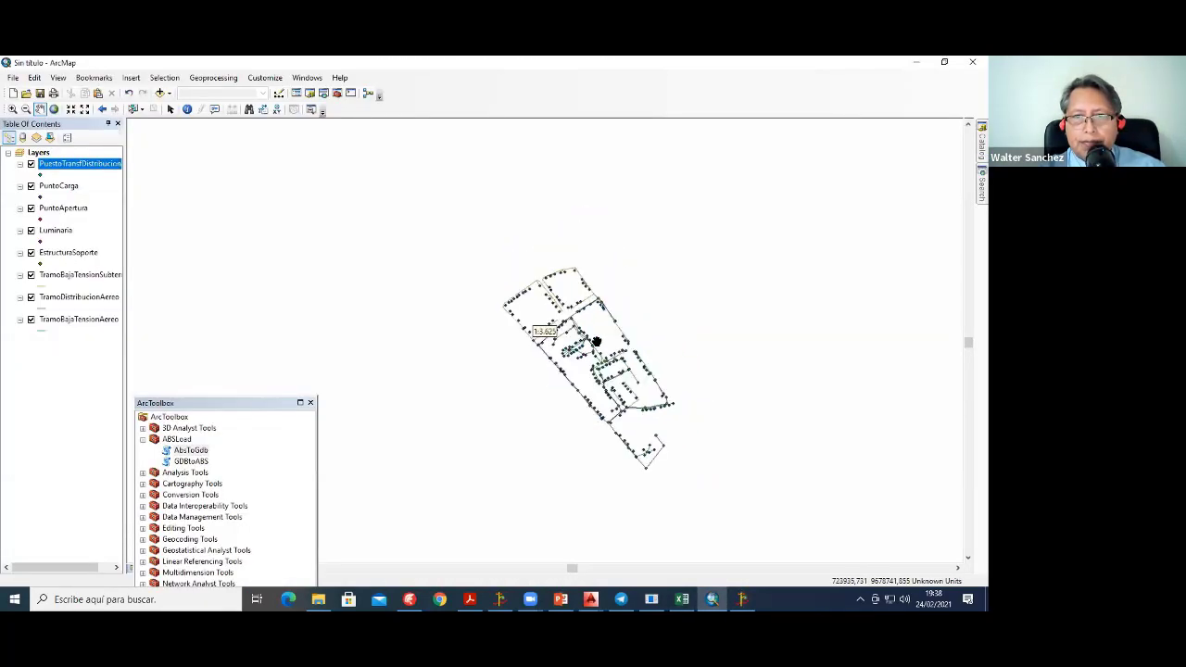
pyautogui.scroll(2, 596, 341)
pyautogui.scroll(3, 596, 342)
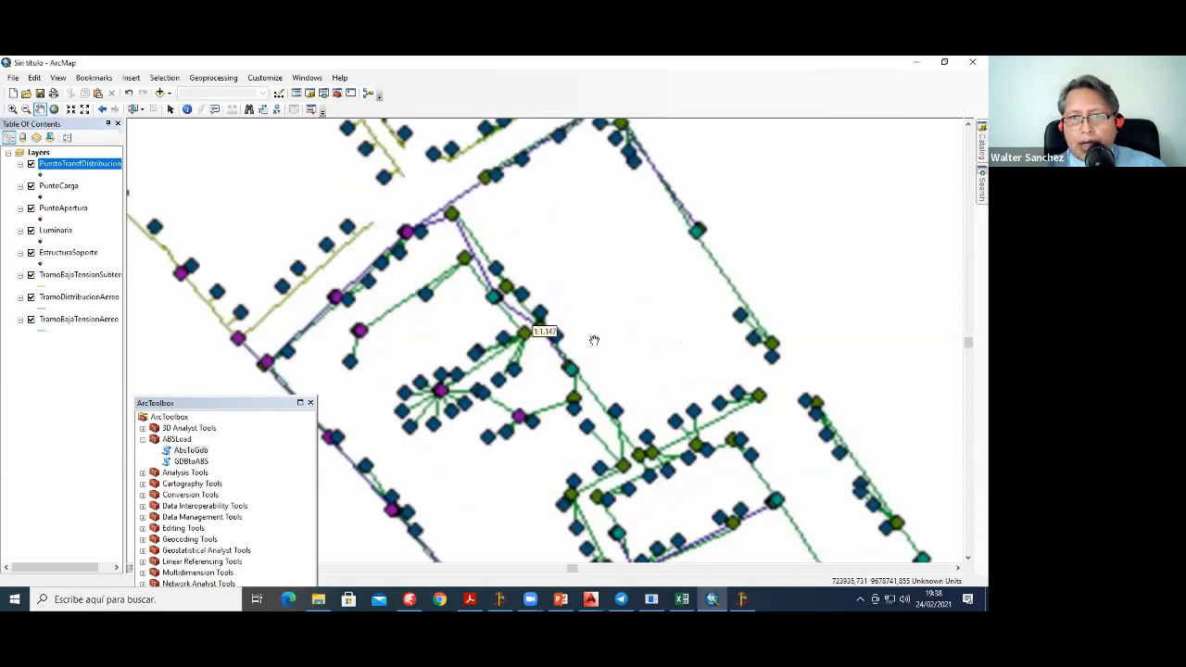
pyautogui.scroll(2, 597, 342)
pyautogui.scroll(2, 555, 336)
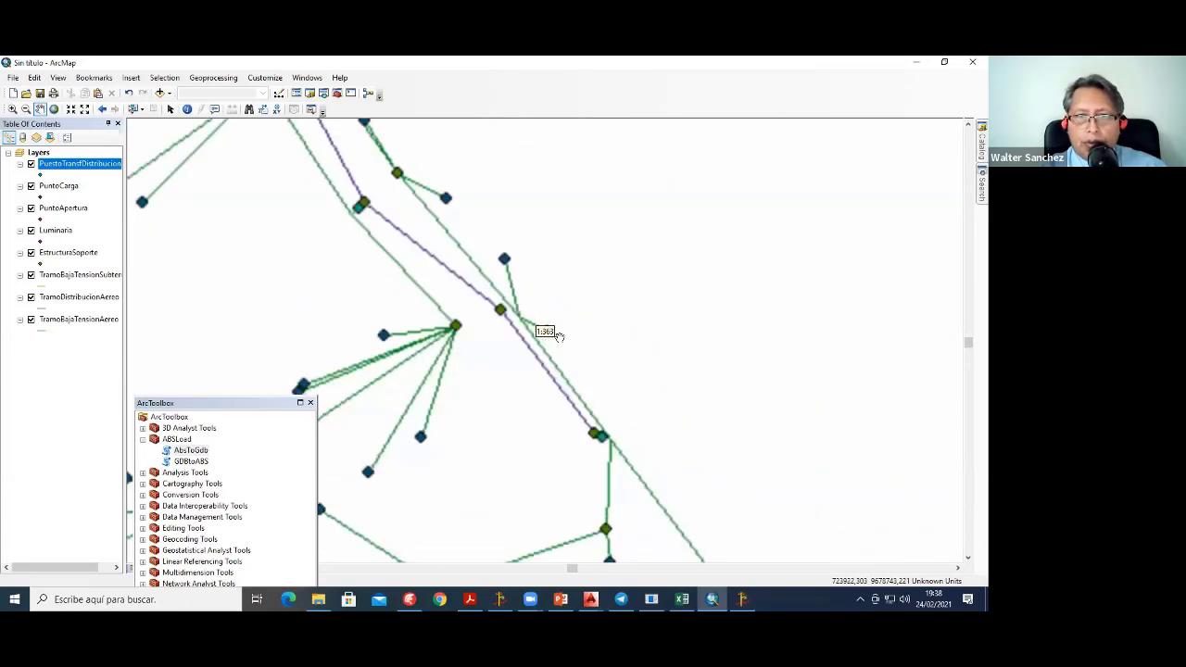
pyautogui.scroll(1, 550, 318)
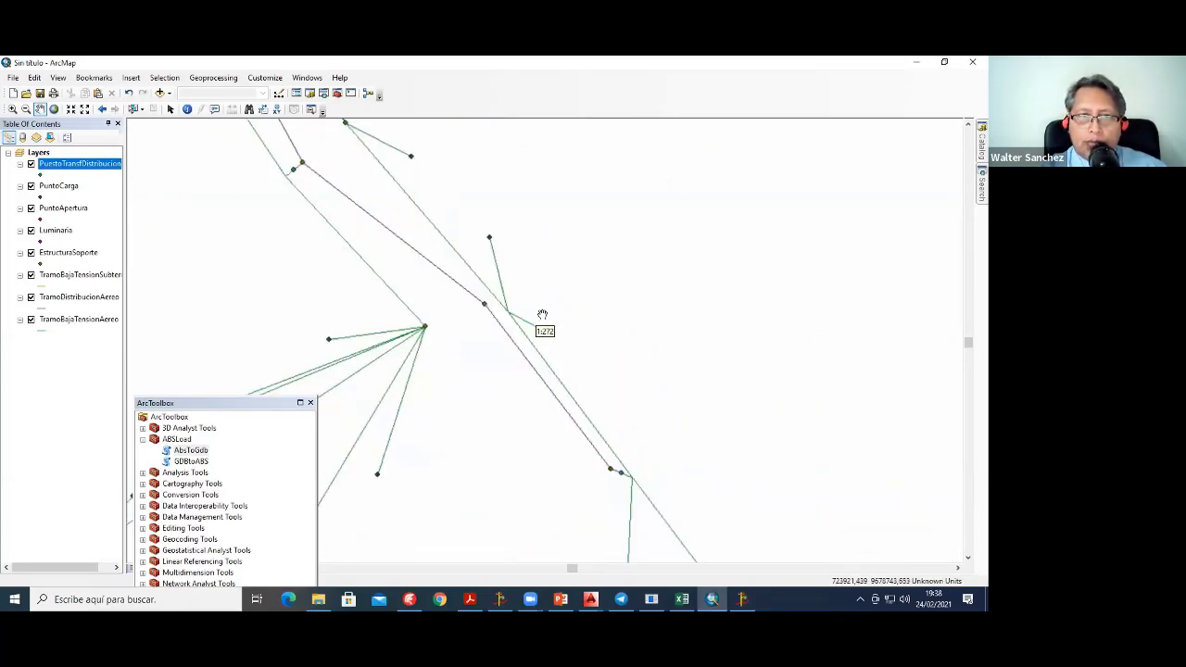
pyautogui.click(279, 96)
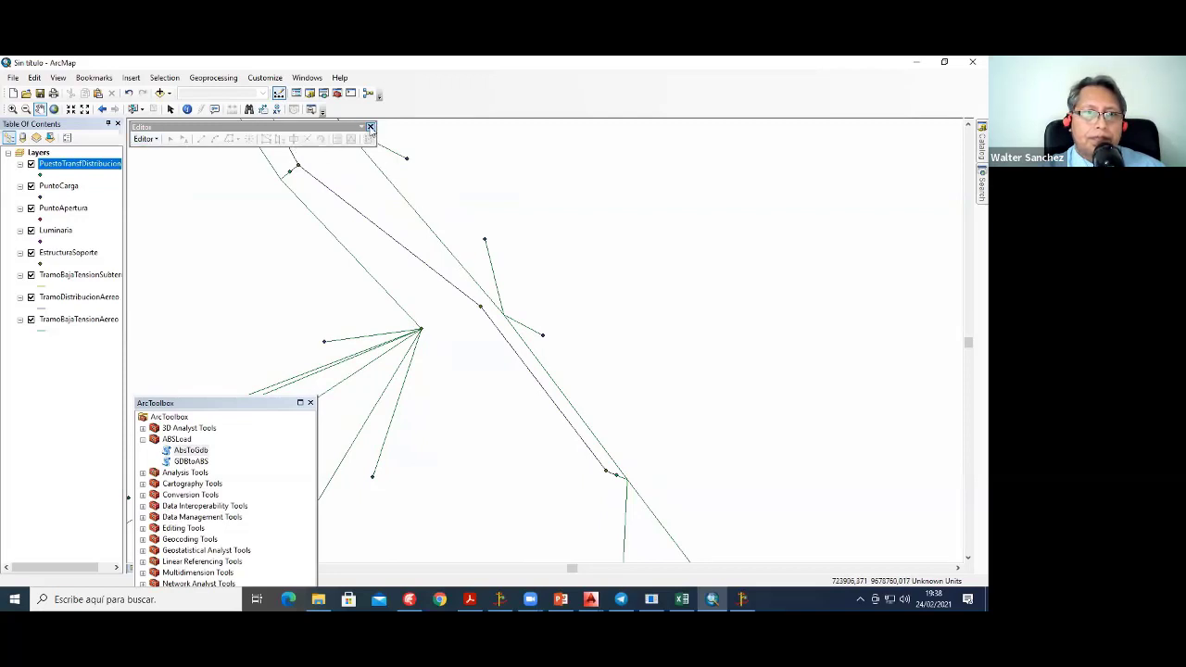
pyautogui.click(370, 127)
pyautogui.scroll(1, 603, 357)
pyautogui.scroll(1, 566, 410)
pyautogui.scroll(2, 565, 411)
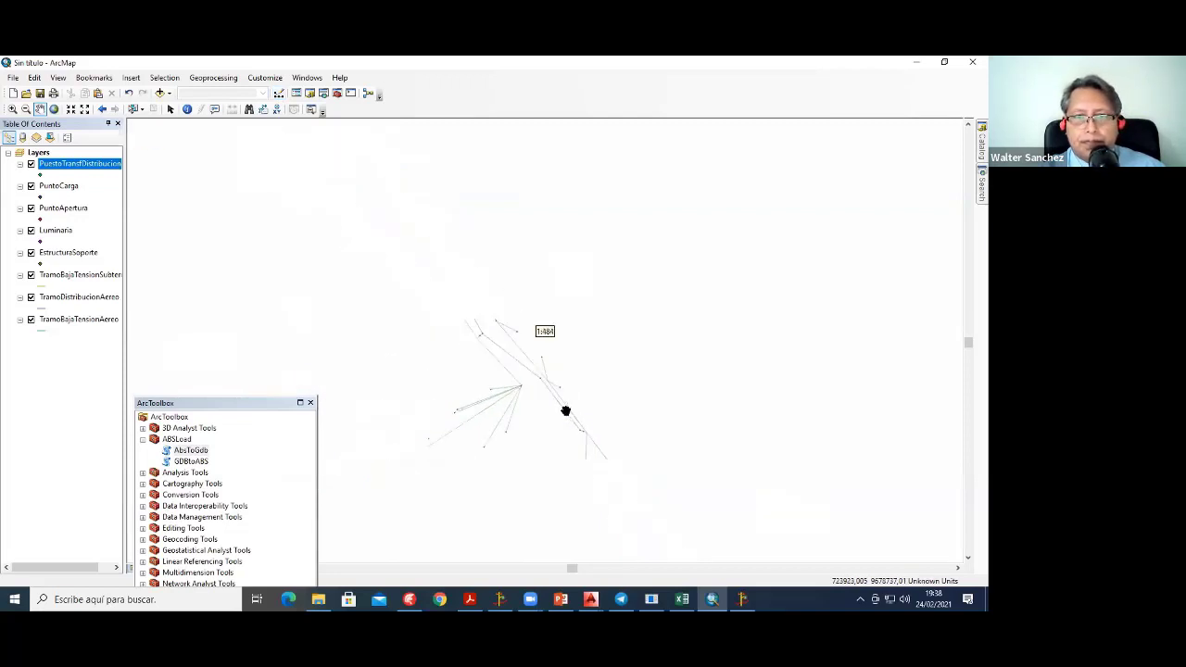
pyautogui.scroll(1, 564, 405)
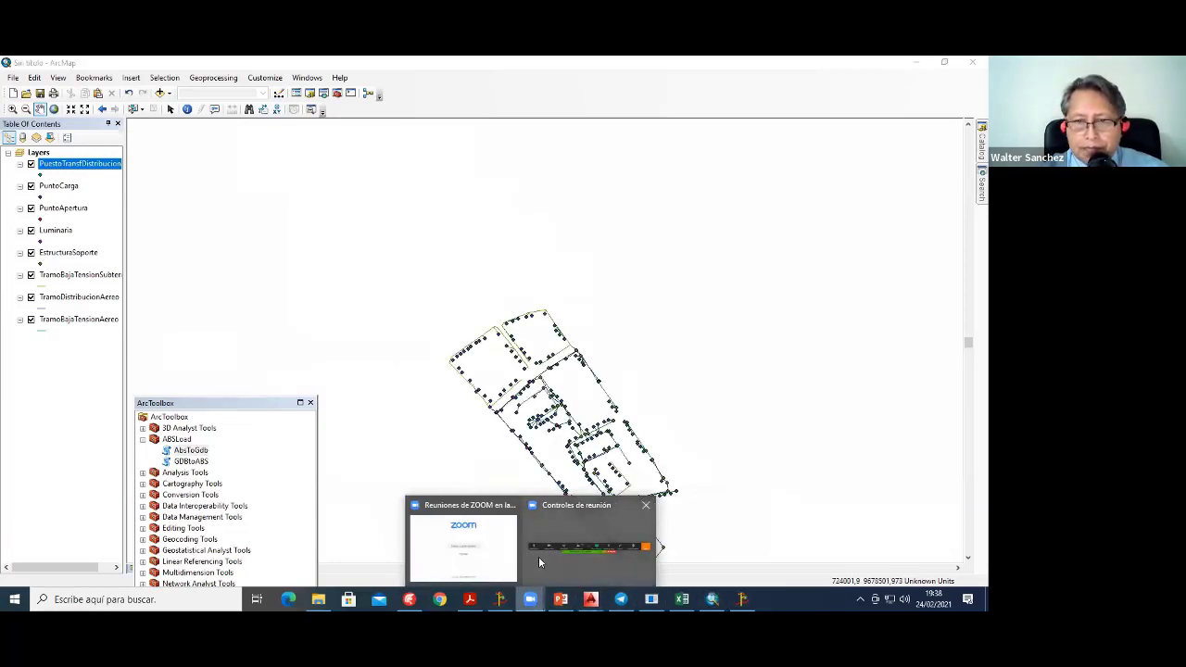
pyautogui.click(593, 547)
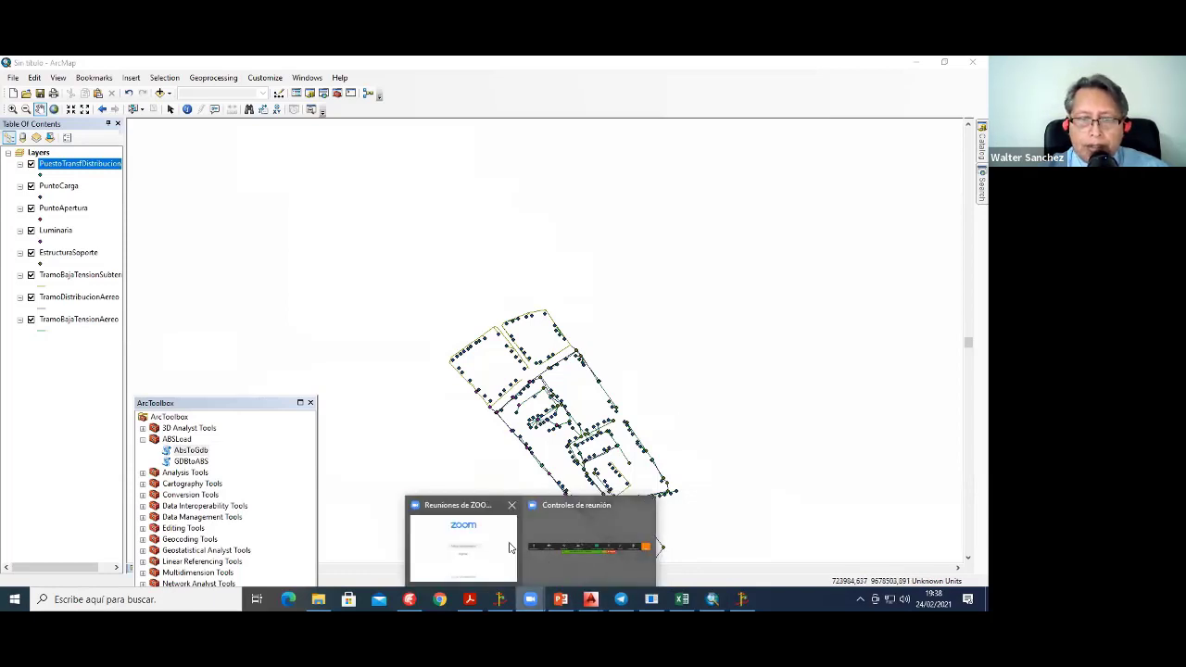
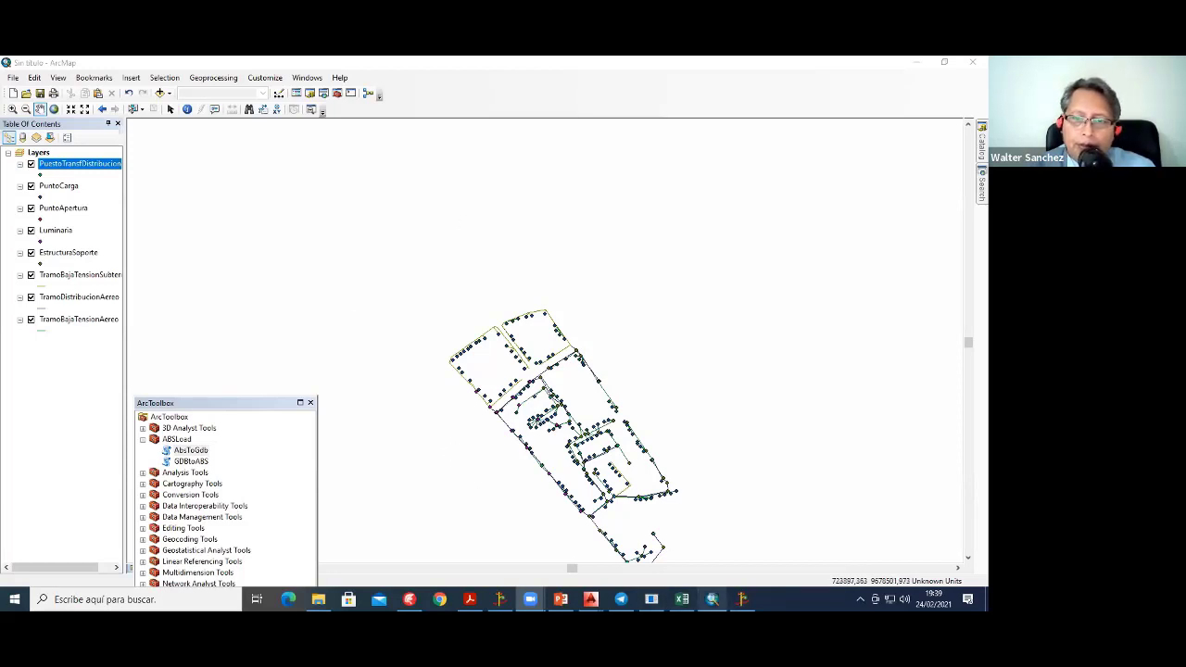
# Step: Switch from ArcMap to the DIRED 2022 window showing the PLANO_EXISTENTE_A.RD drawing
pyautogui.click(500, 600)
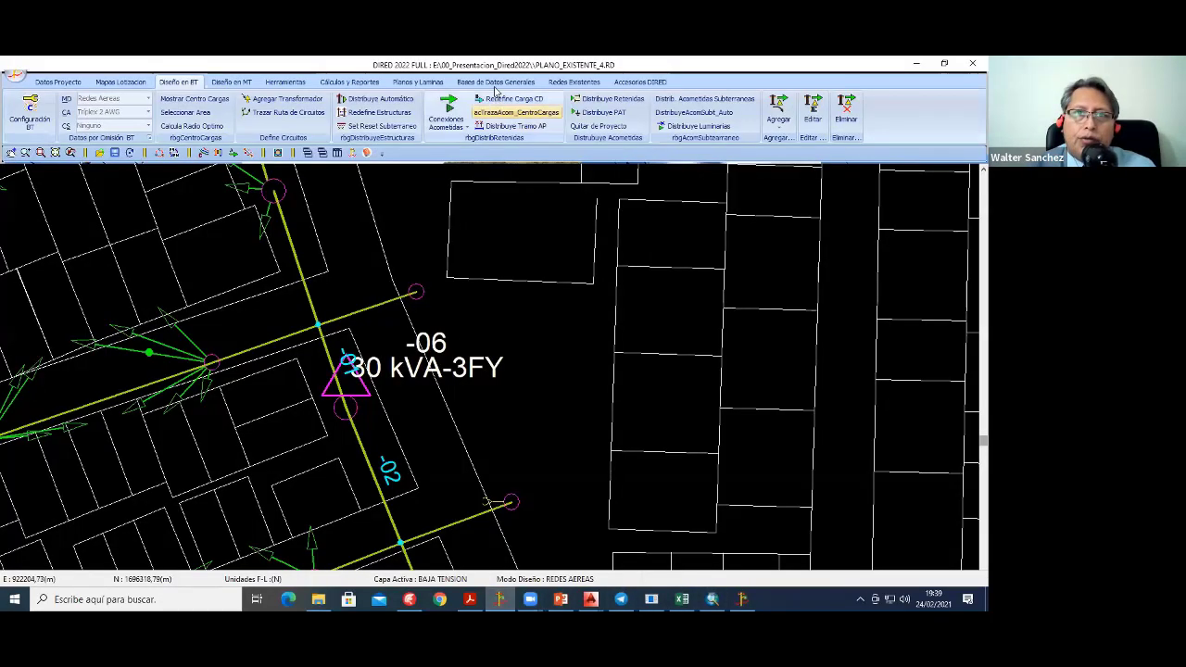
# Step: Open the MV structure geometry database and view the MTF 132 record
pyautogui.click(494, 82)
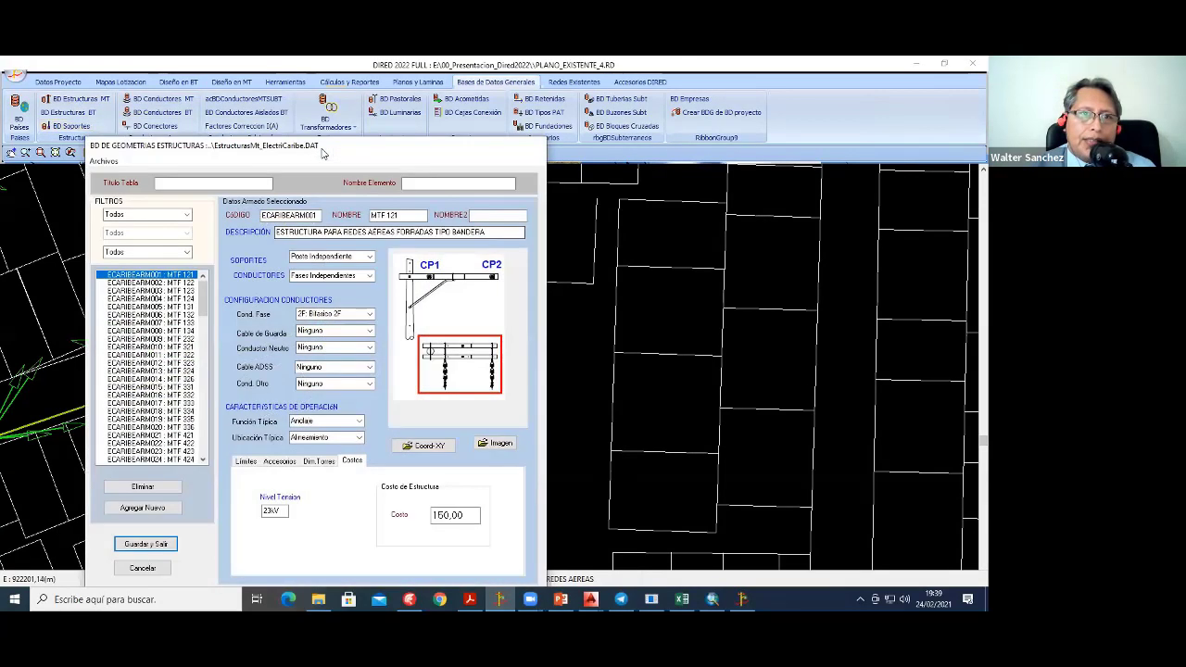
pyautogui.moveTo(317, 154); pyautogui.dragTo(356, 150)
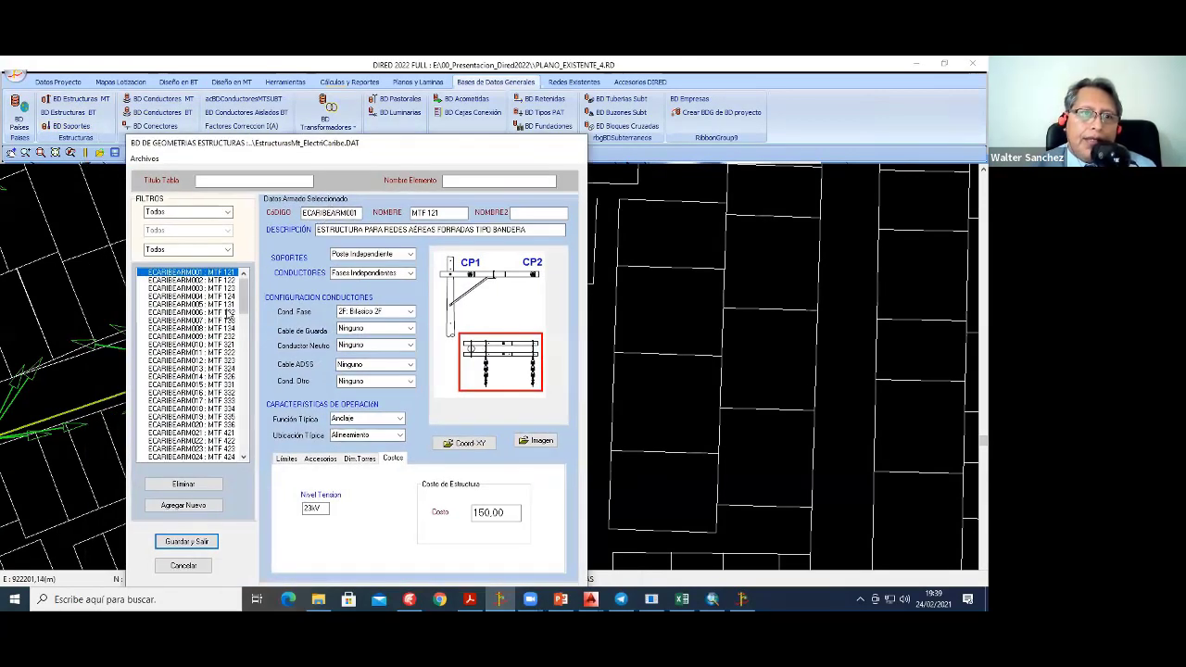
pyautogui.click(220, 315)
# Step: Save a copy of the structure database as EstructurasMt_Hdna.DAT
pyautogui.click(154, 159)
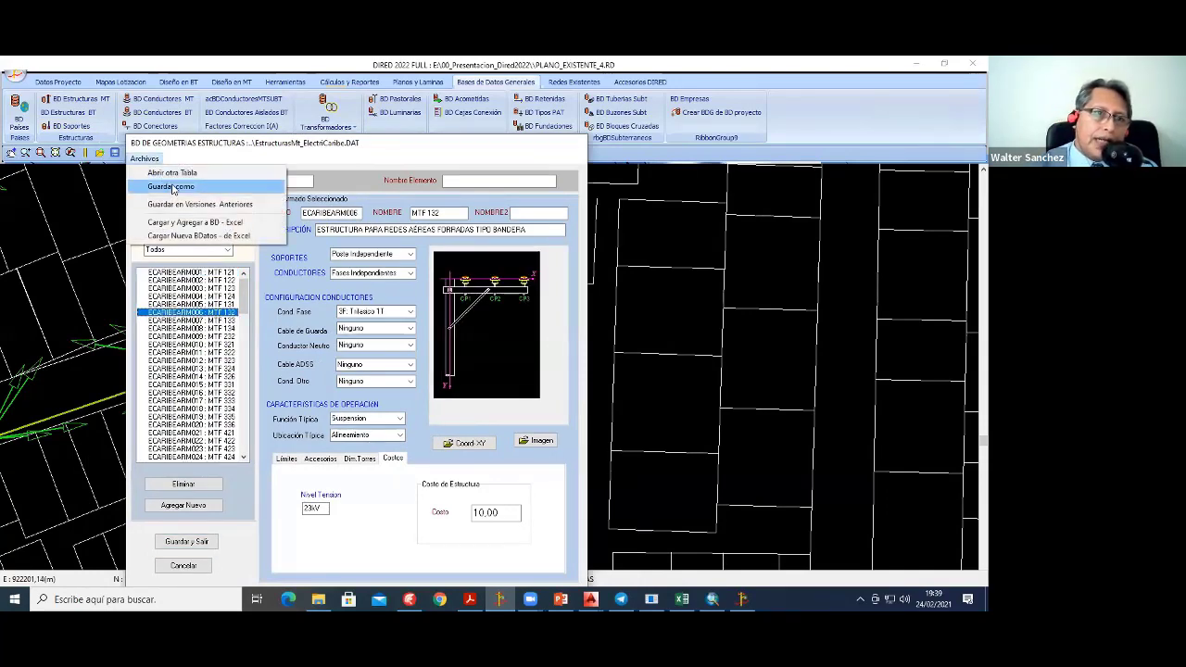
pyautogui.click(173, 188)
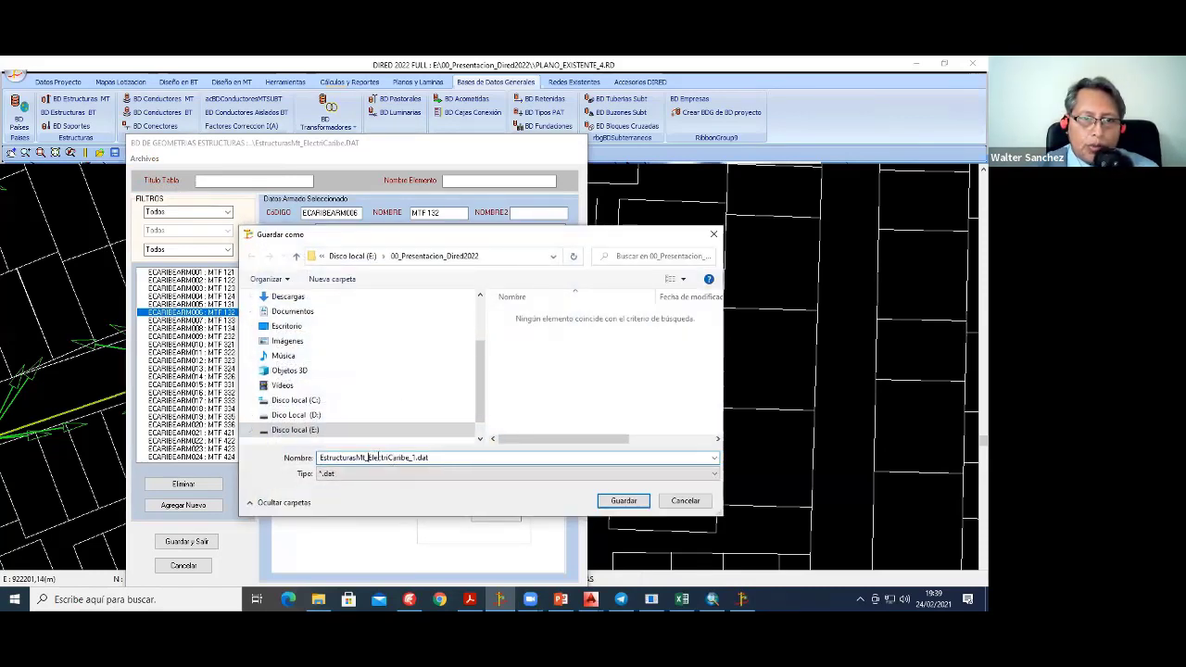
pyautogui.moveTo(369, 457); pyautogui.dragTo(485, 455)
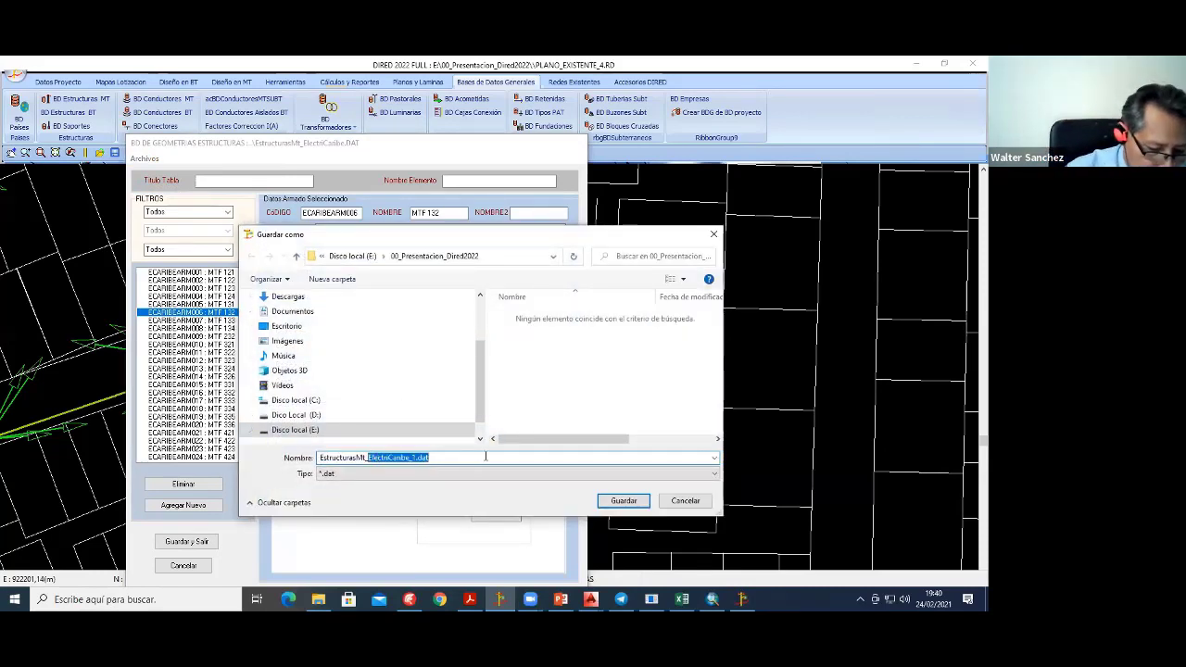
pyautogui.write('cturasMt_cu')
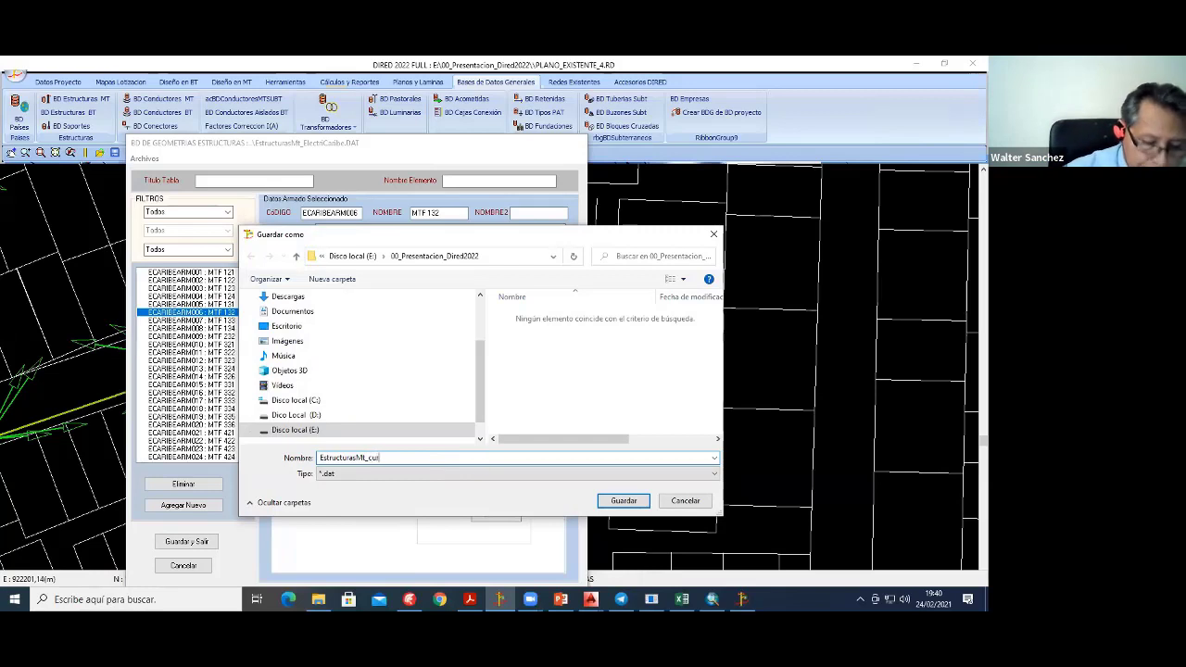
pyautogui.press('BackSpace')
pyautogui.press('BackSpace')
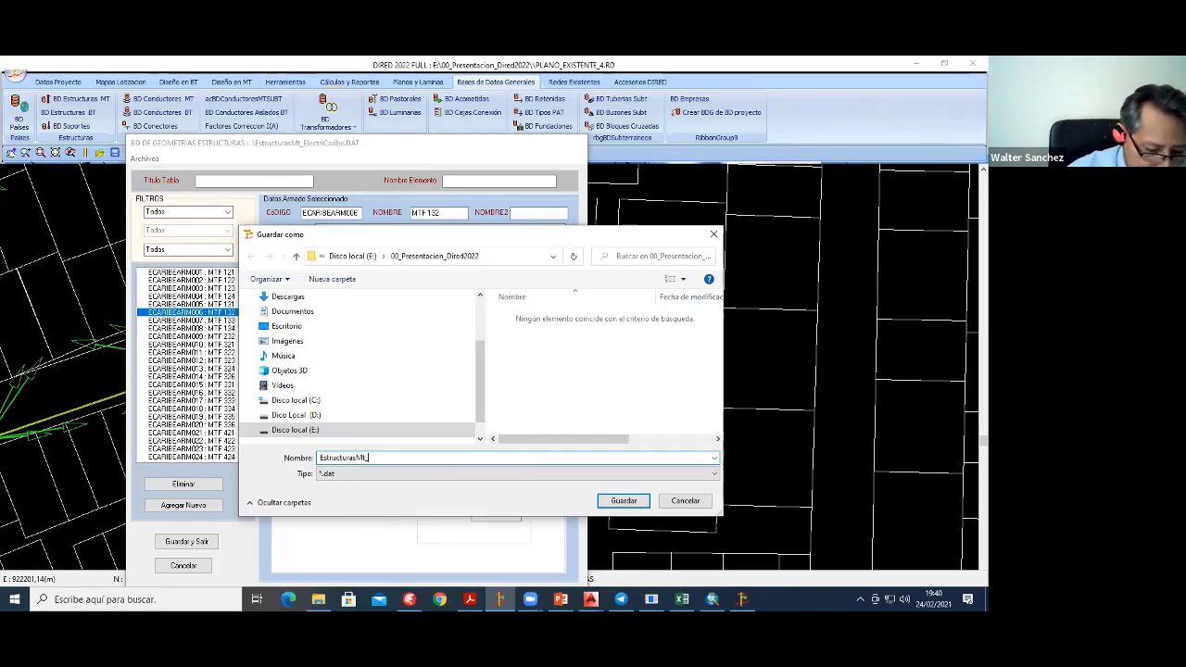
pyautogui.write('pun')
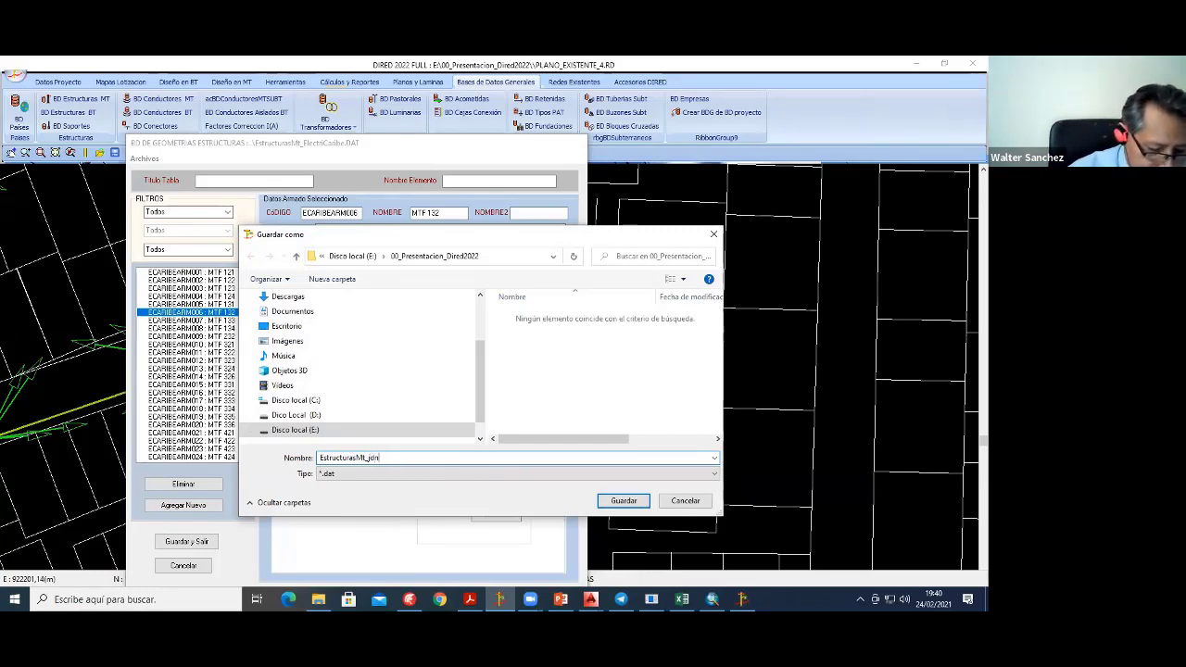
pyautogui.write('a')
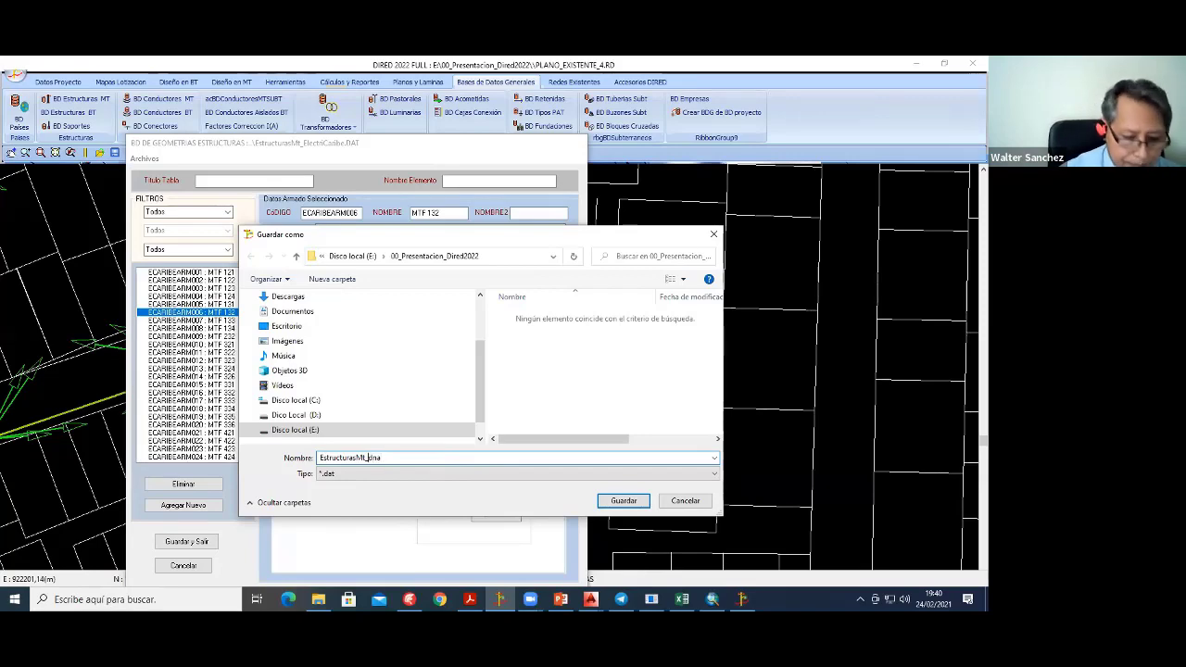
pyautogui.click(616, 500)
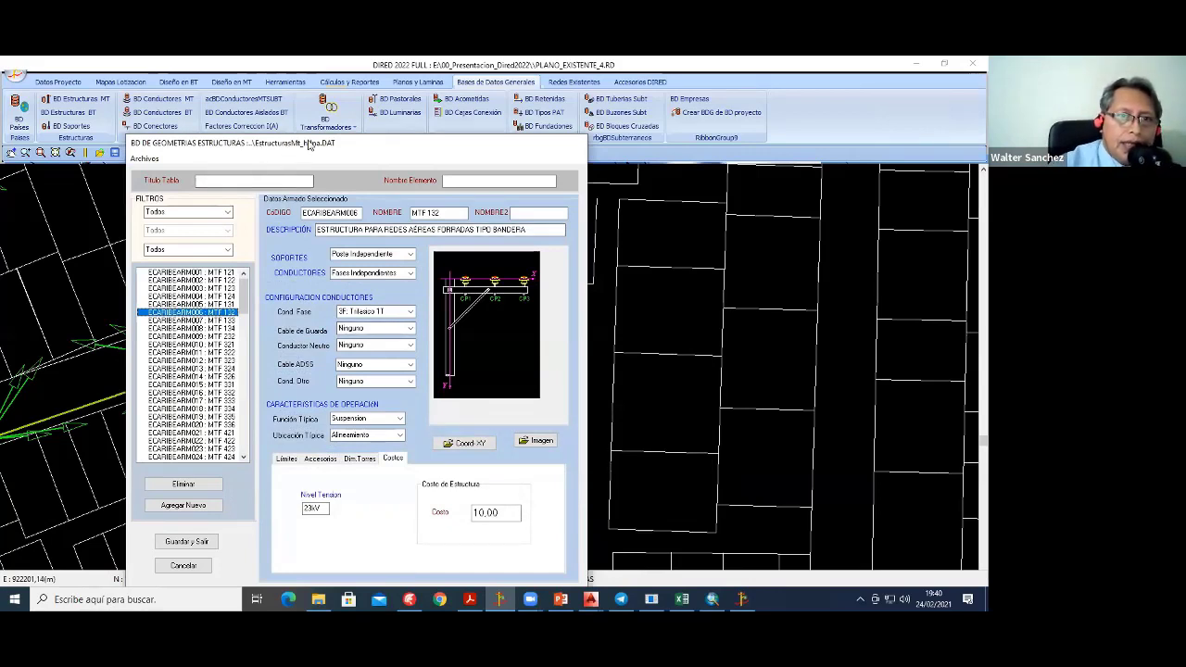
# Step: Review structure records MTF 232 and MTF 133, then bring the 02DescargaGIS folder forward
pyautogui.click(154, 159)
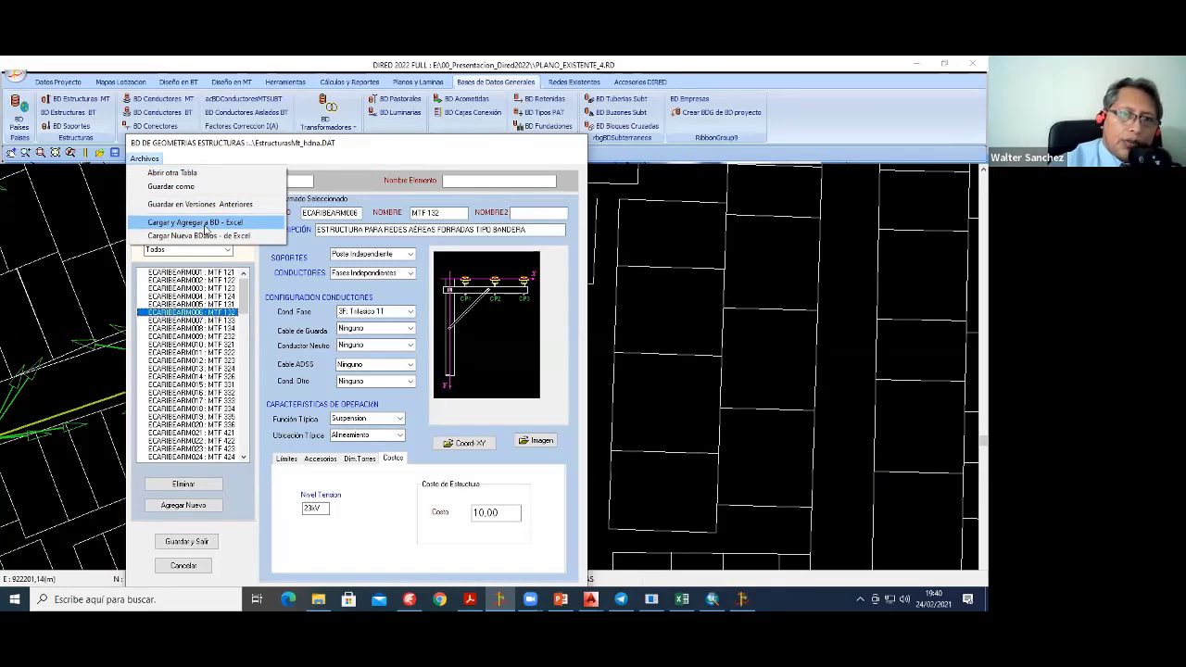
pyautogui.click(204, 225)
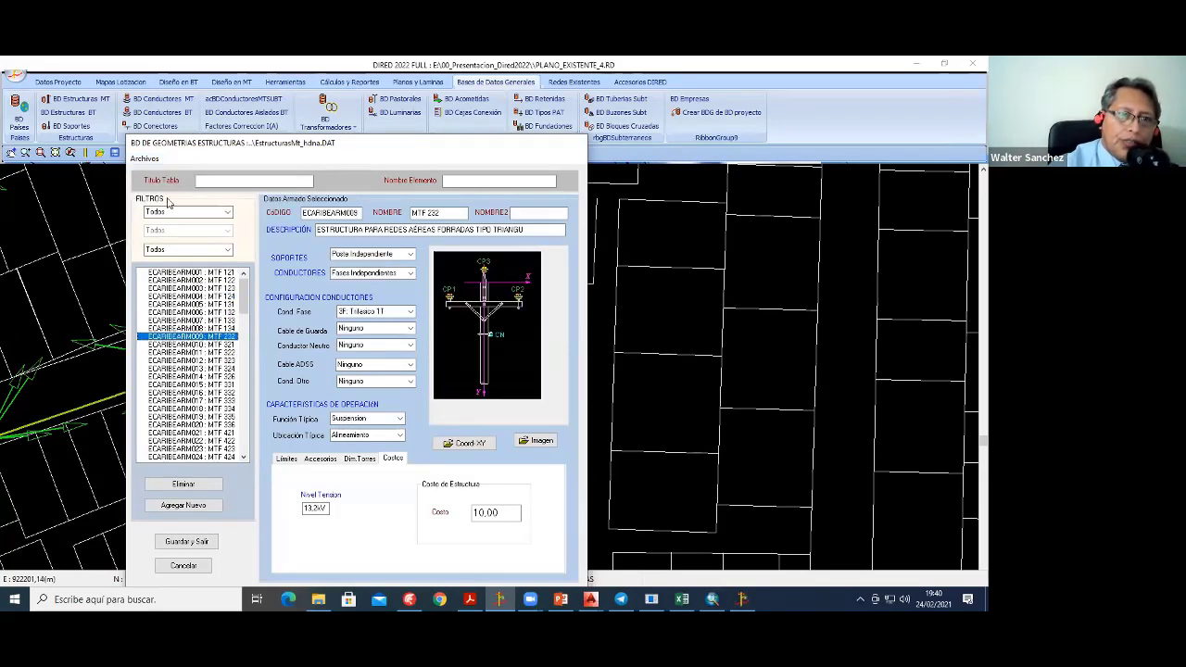
pyautogui.click(144, 159)
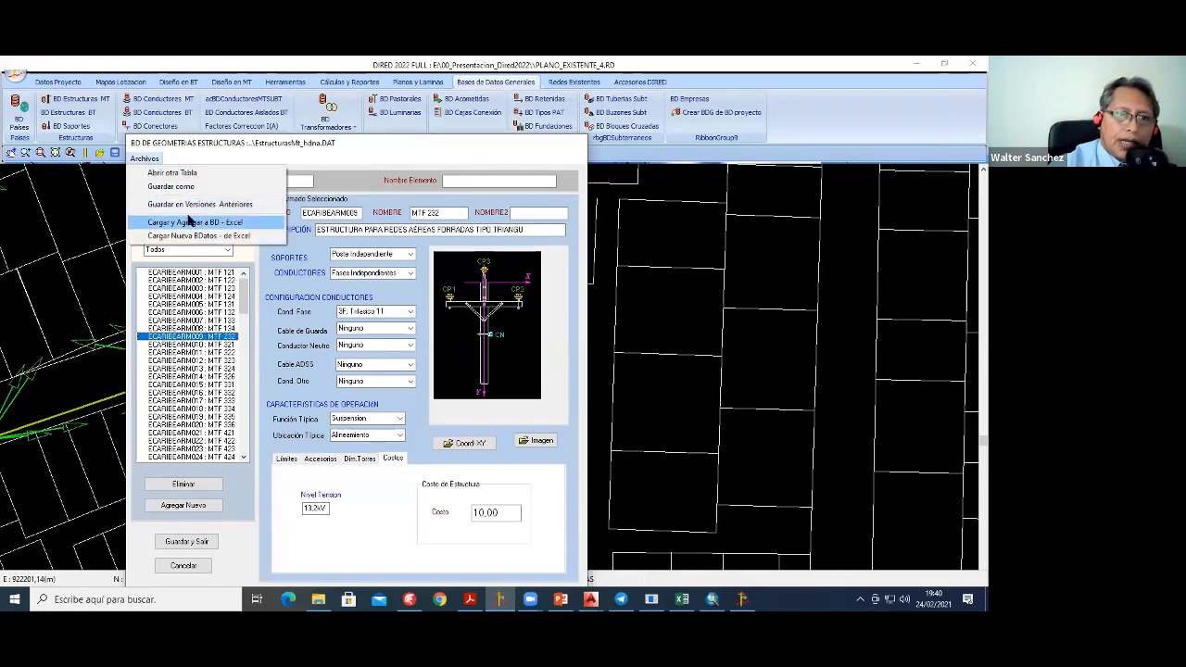
pyautogui.click(366, 153)
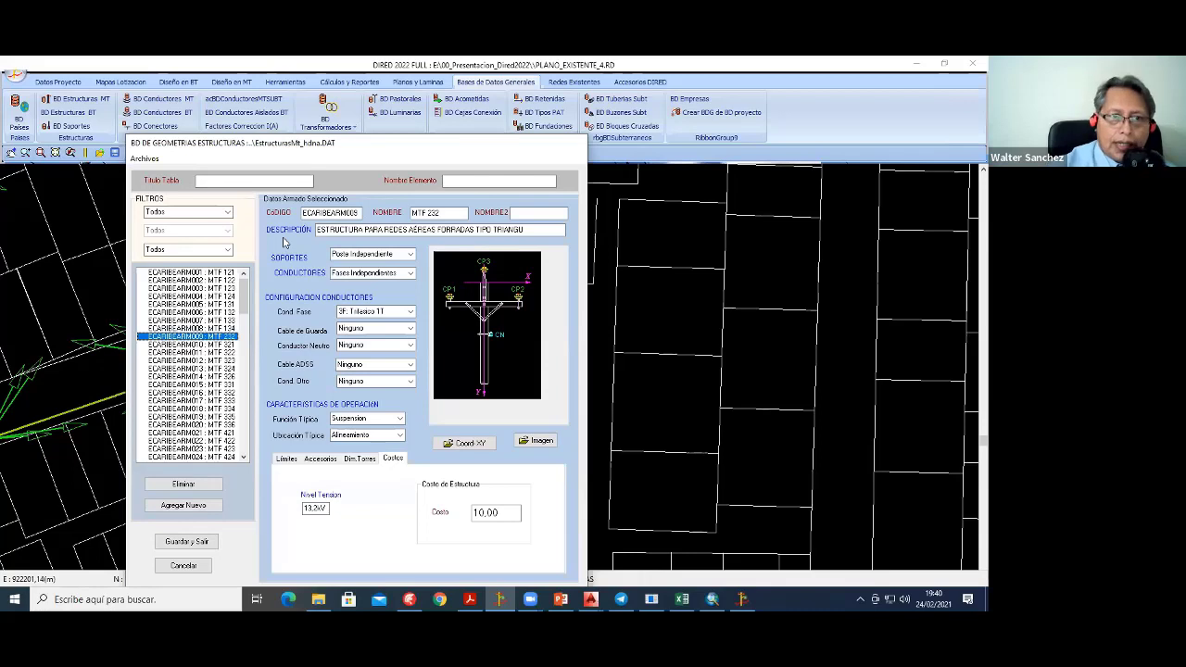
pyautogui.click(217, 303)
pyautogui.click(219, 320)
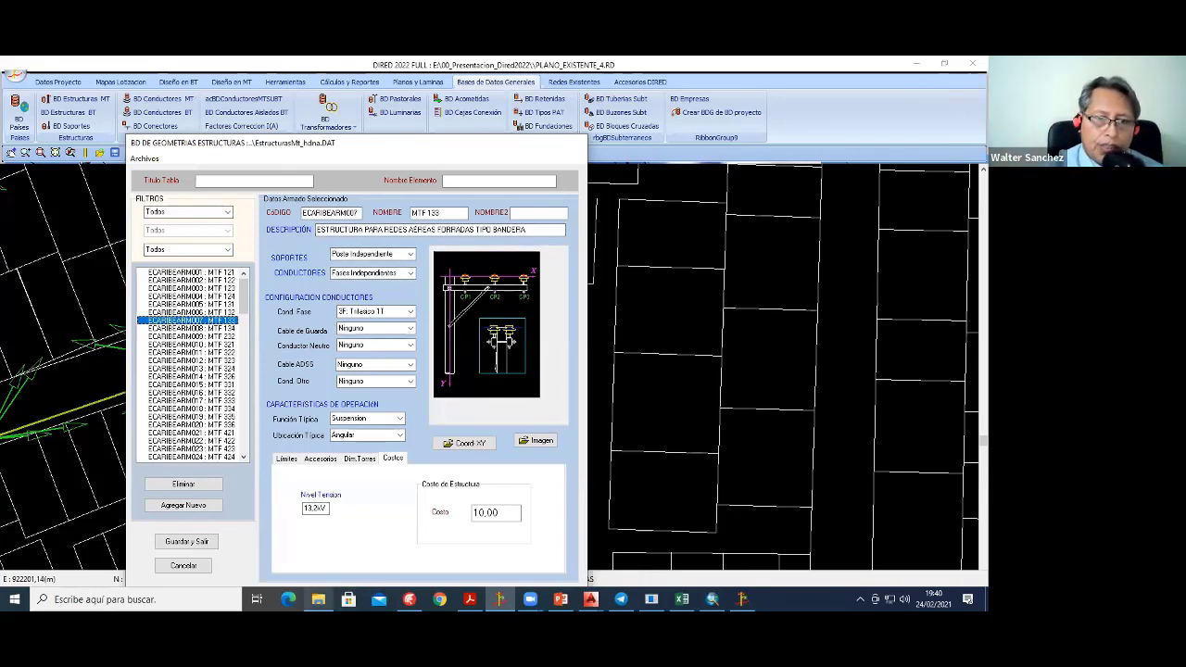
pyautogui.click(317, 600)
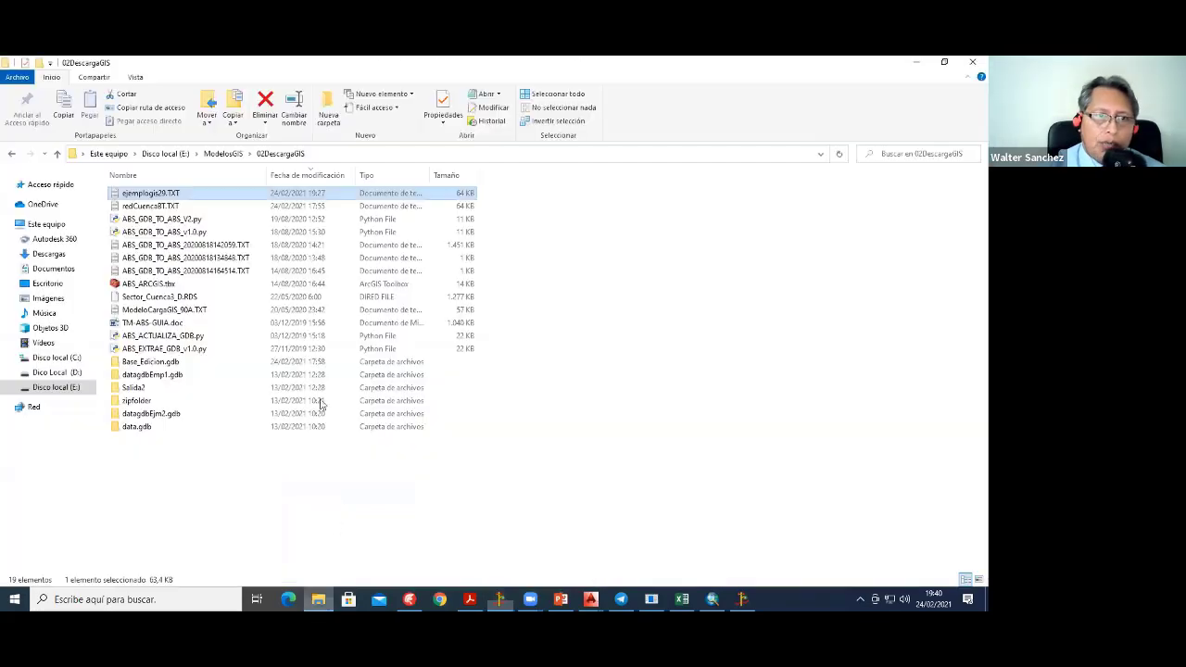
# Step: Browse the folders on local disk E:, then return to the DIRED structures editor
pyautogui.click(69, 388)
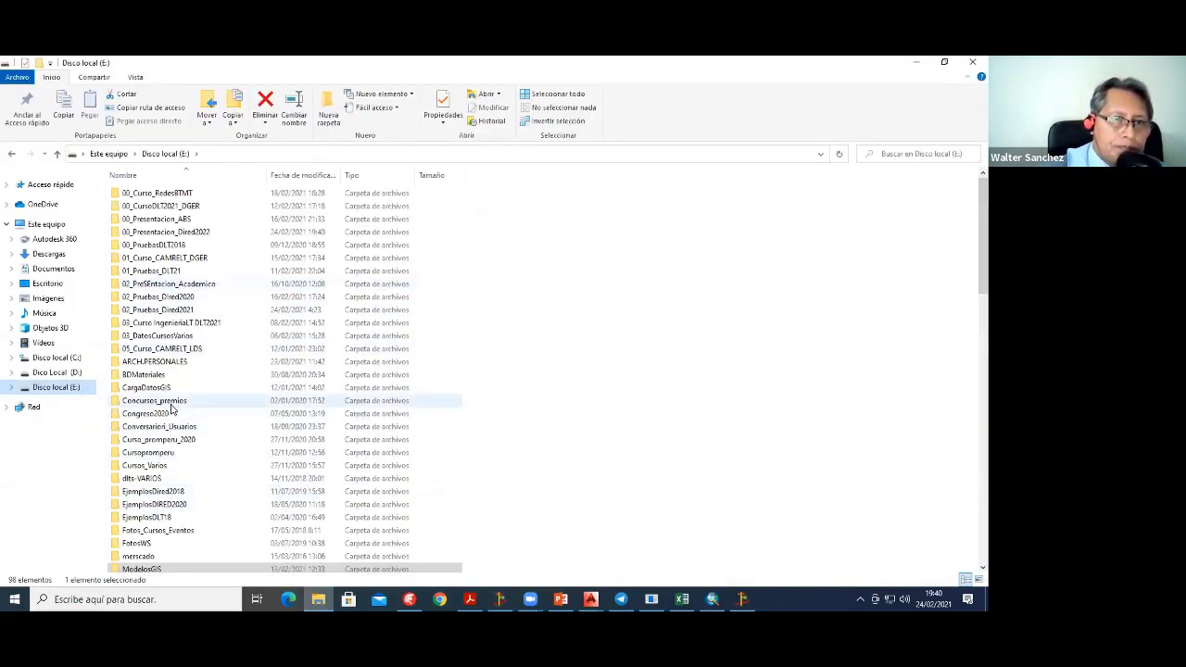
pyautogui.scroll(-3, 176, 409)
pyautogui.scroll(3, 191, 408)
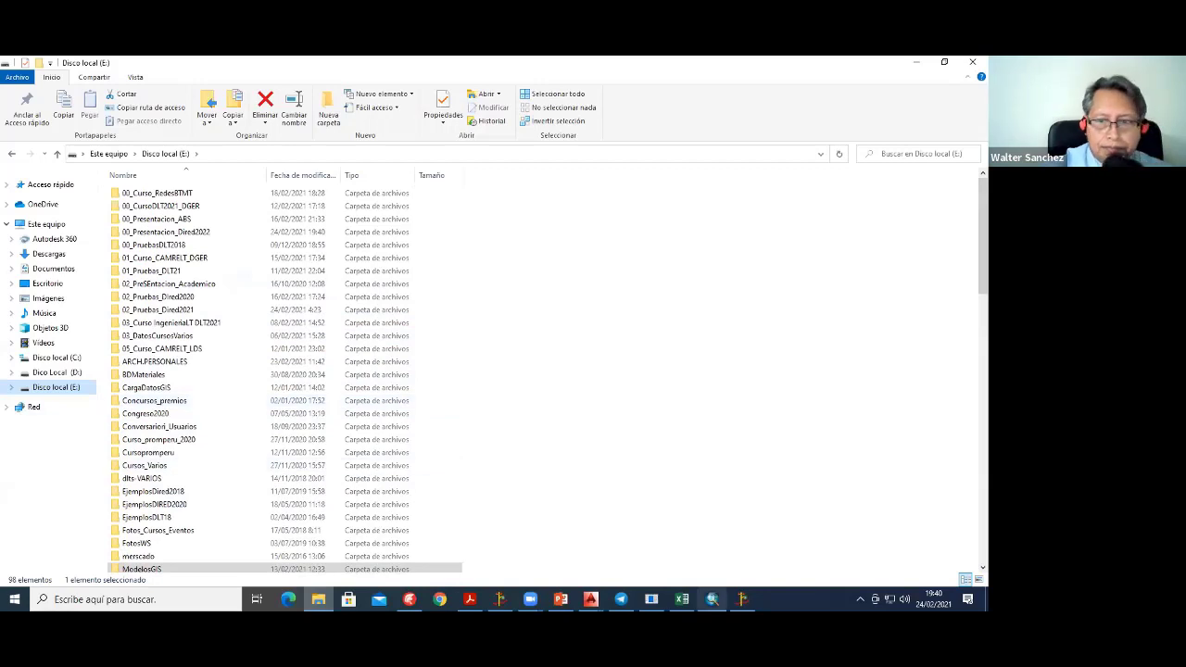
pyautogui.click(530, 599)
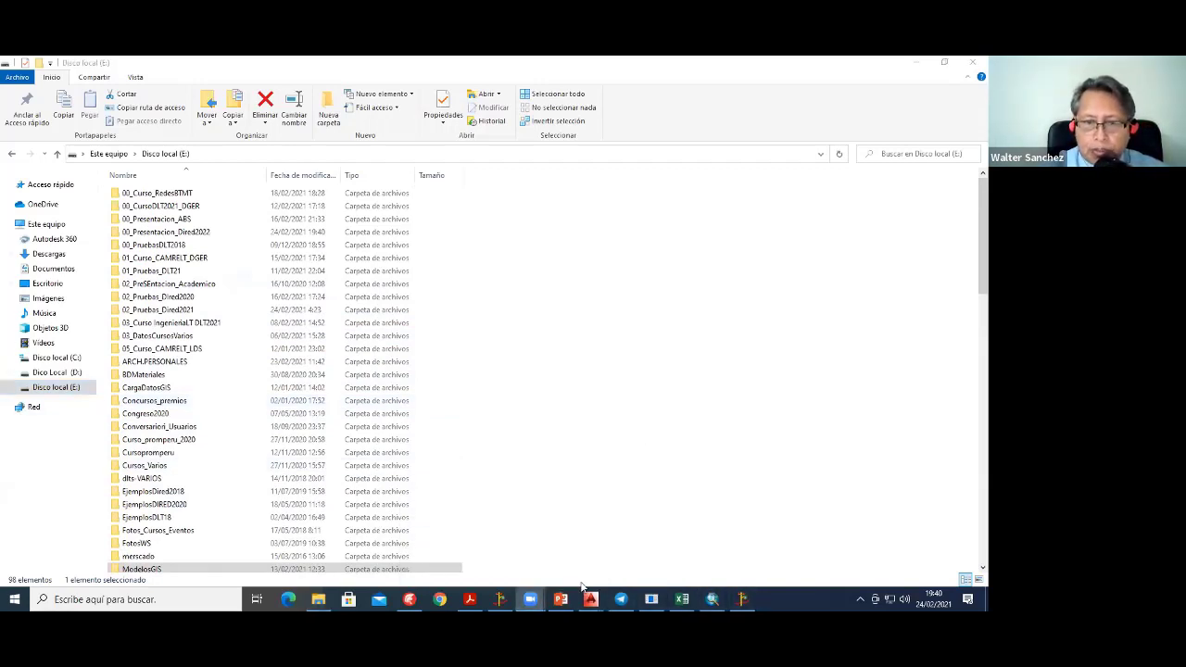
pyautogui.click(500, 599)
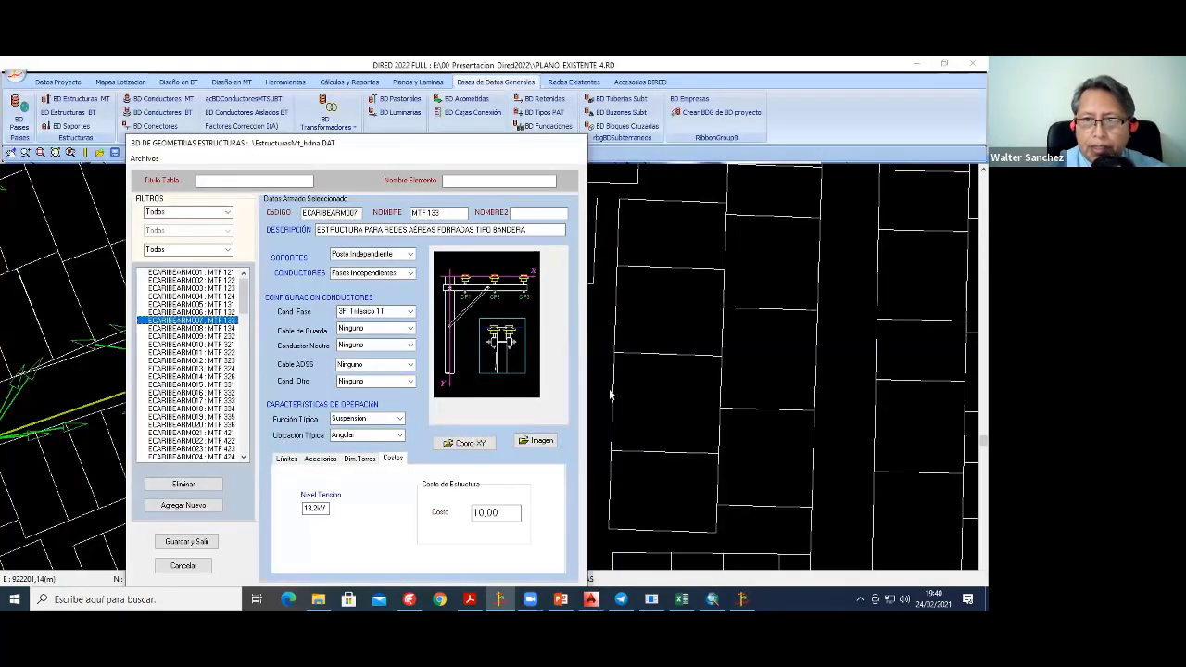
# Step: Open the last record, BT 36, replace its number with 9, and cancel attaching an image
pyautogui.click(610, 396)
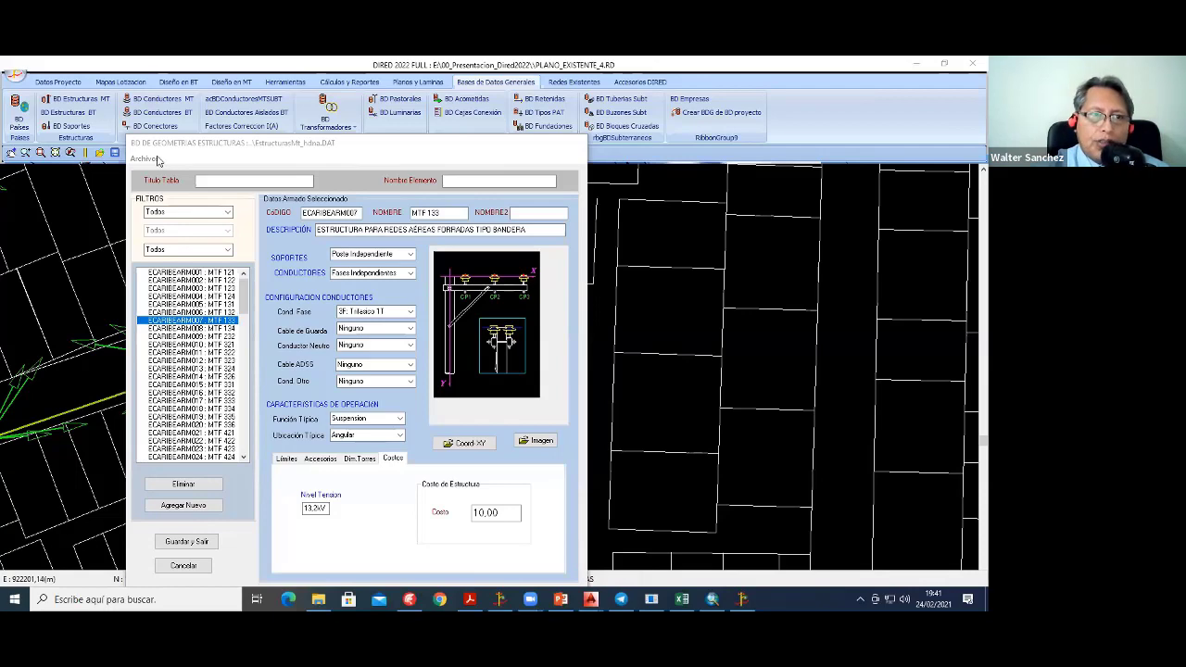
pyautogui.moveTo(239, 146); pyautogui.dragTo(241, 124)
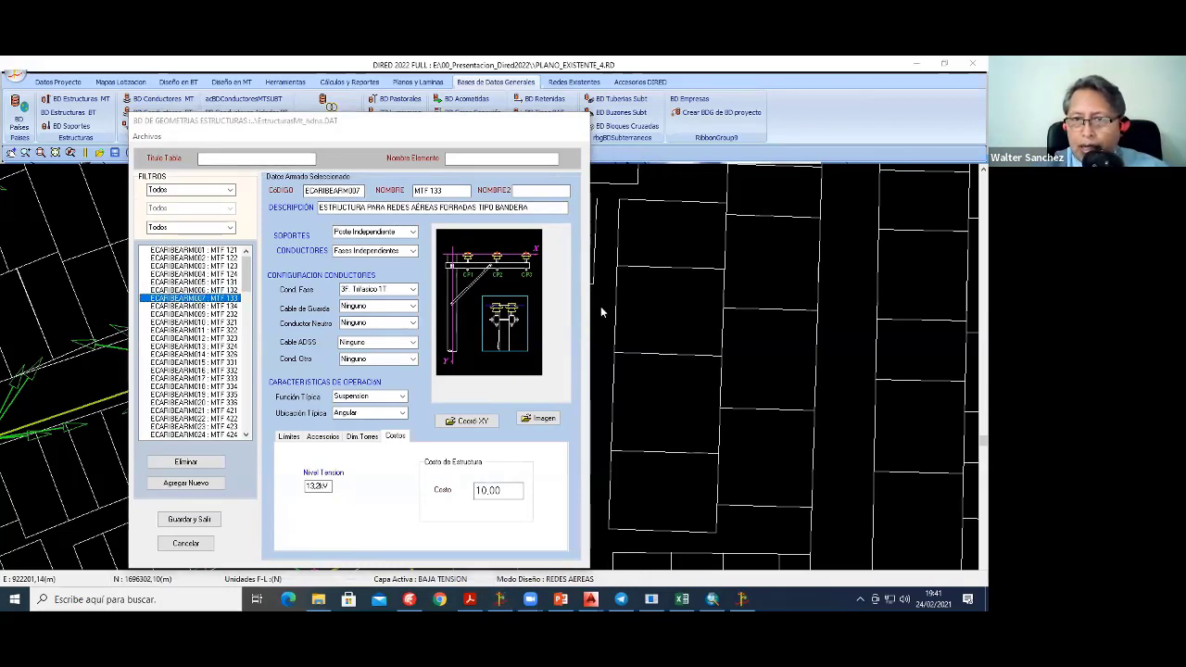
pyautogui.moveTo(246, 274); pyautogui.dragTo(246, 443)
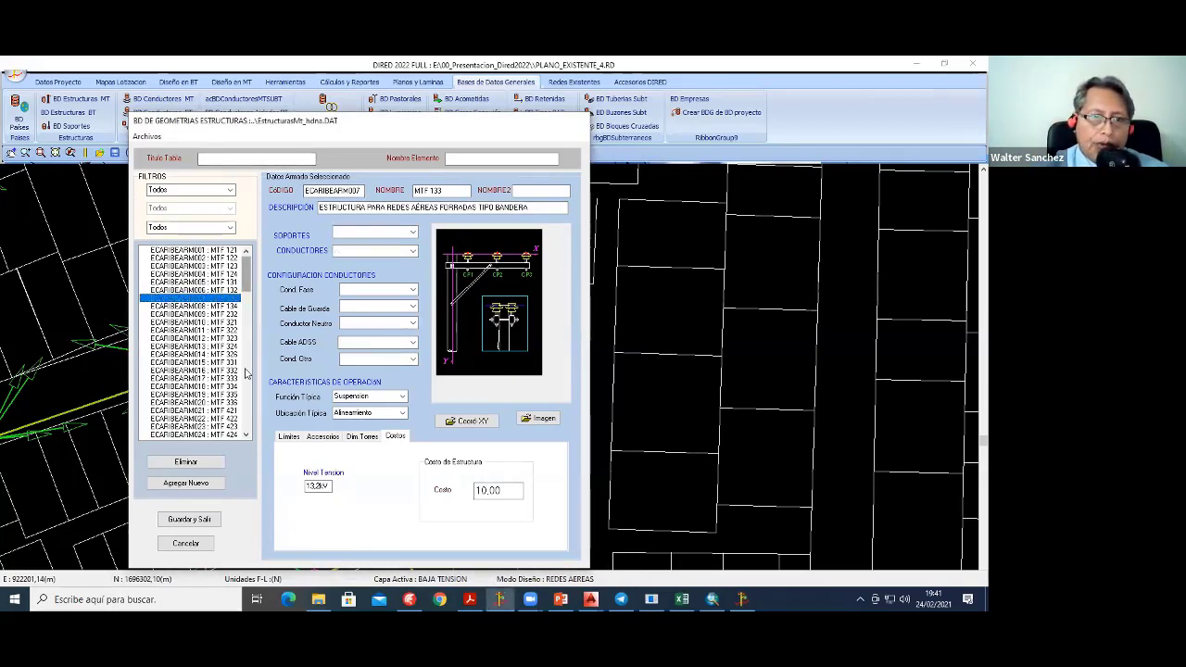
pyautogui.click(185, 433)
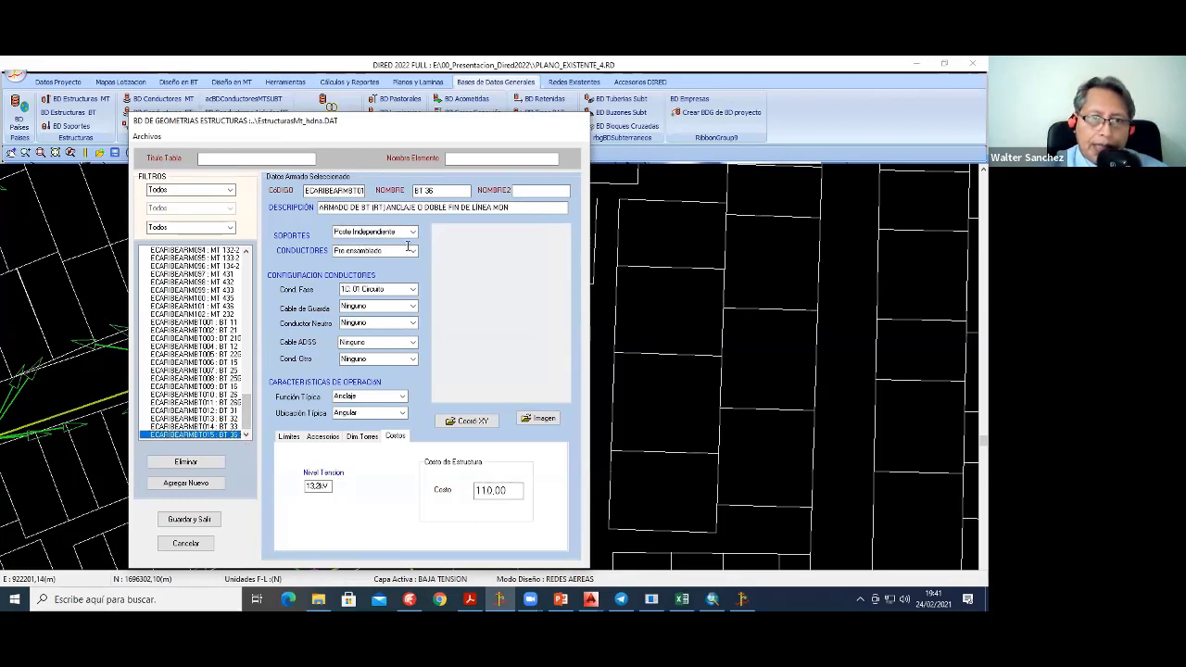
pyautogui.moveTo(421, 191); pyautogui.dragTo(448, 191)
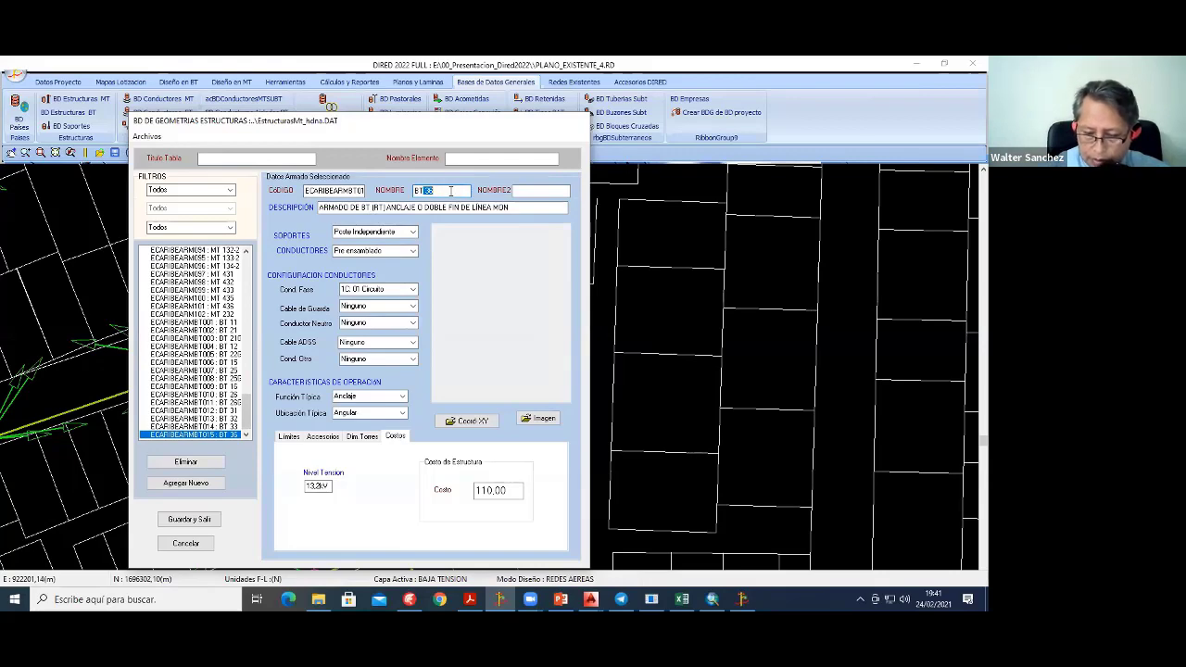
pyautogui.write('9')
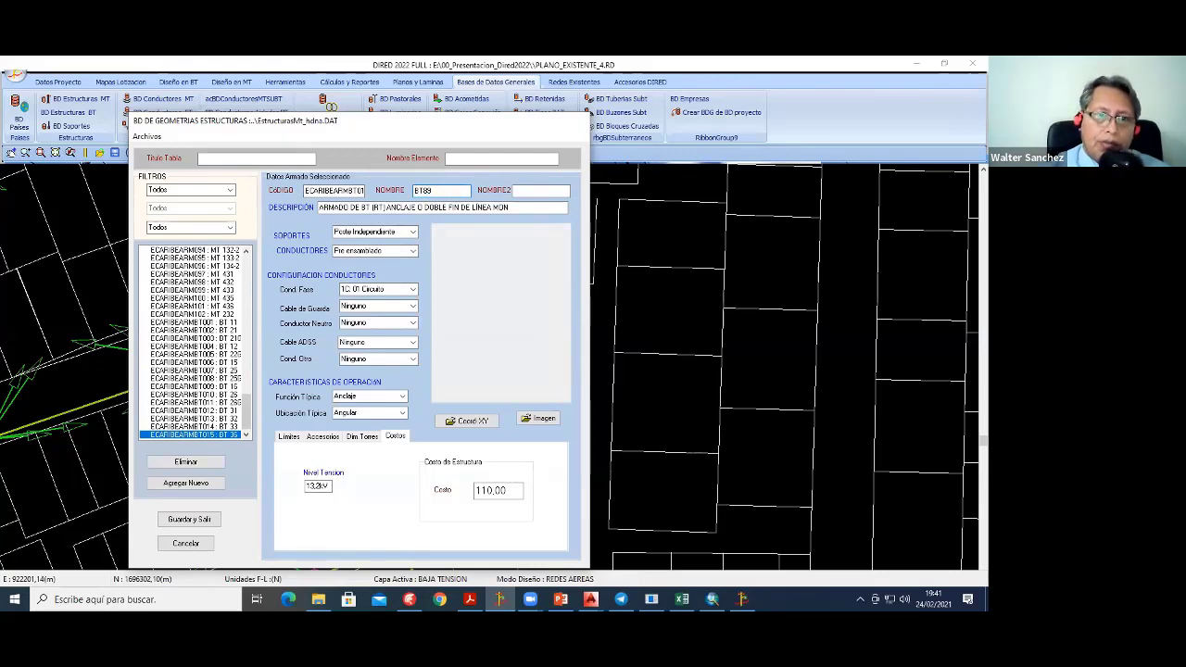
pyautogui.click(522, 421)
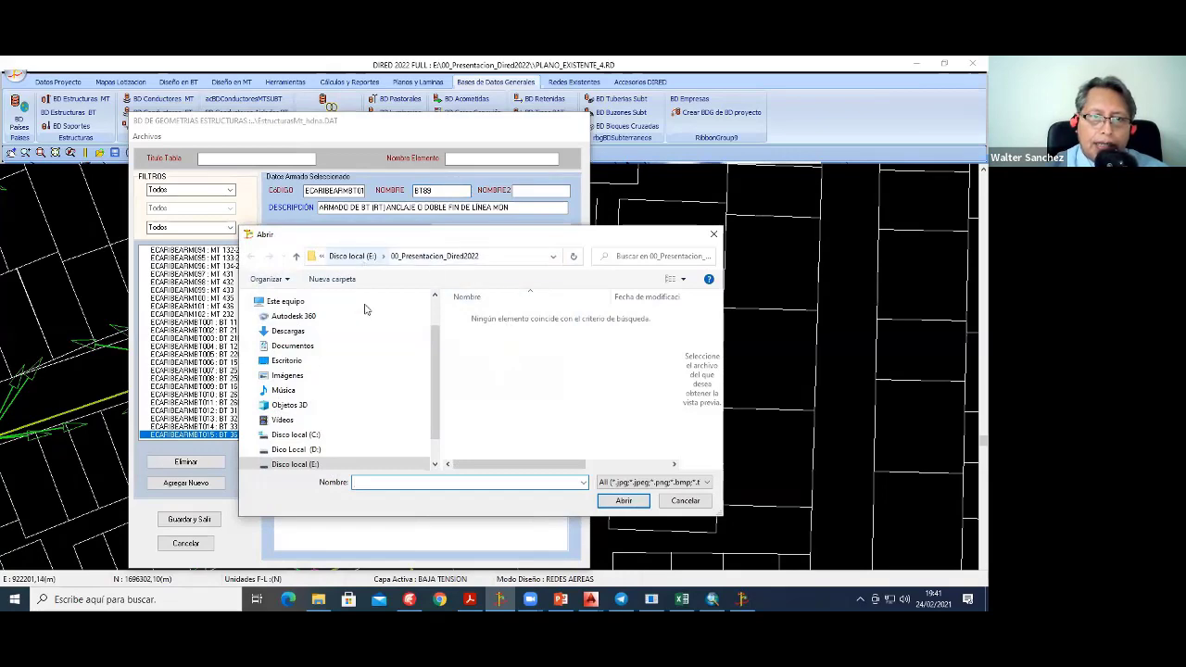
pyautogui.moveTo(305, 371)
pyautogui.click(294, 347)
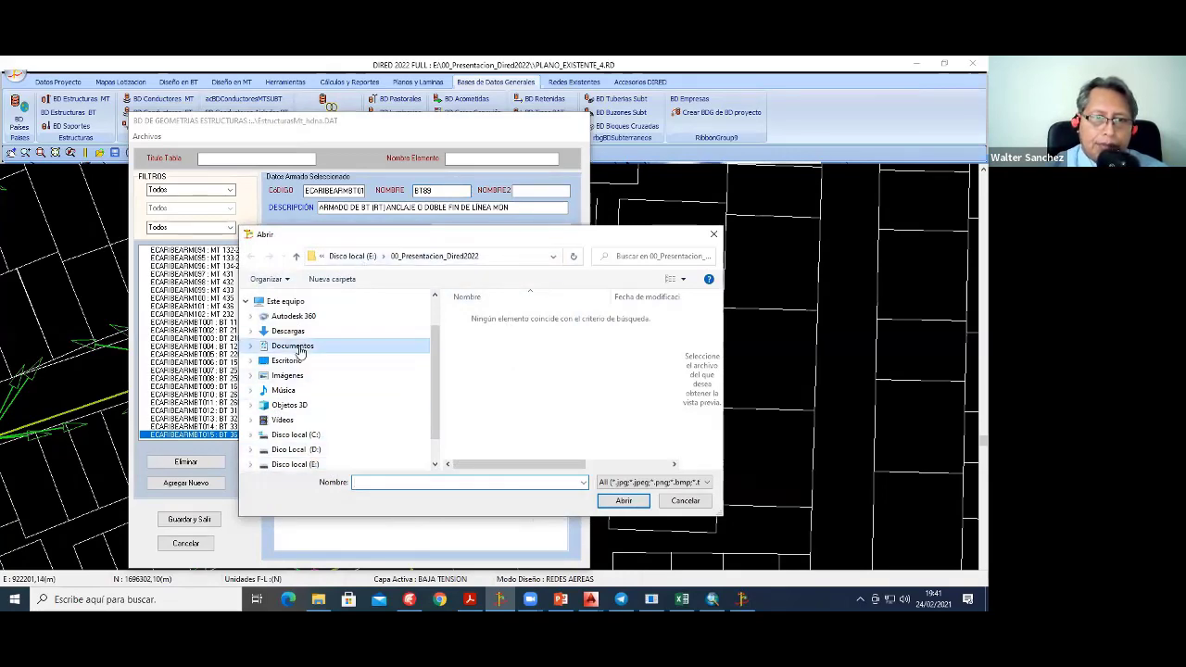
pyautogui.click(687, 502)
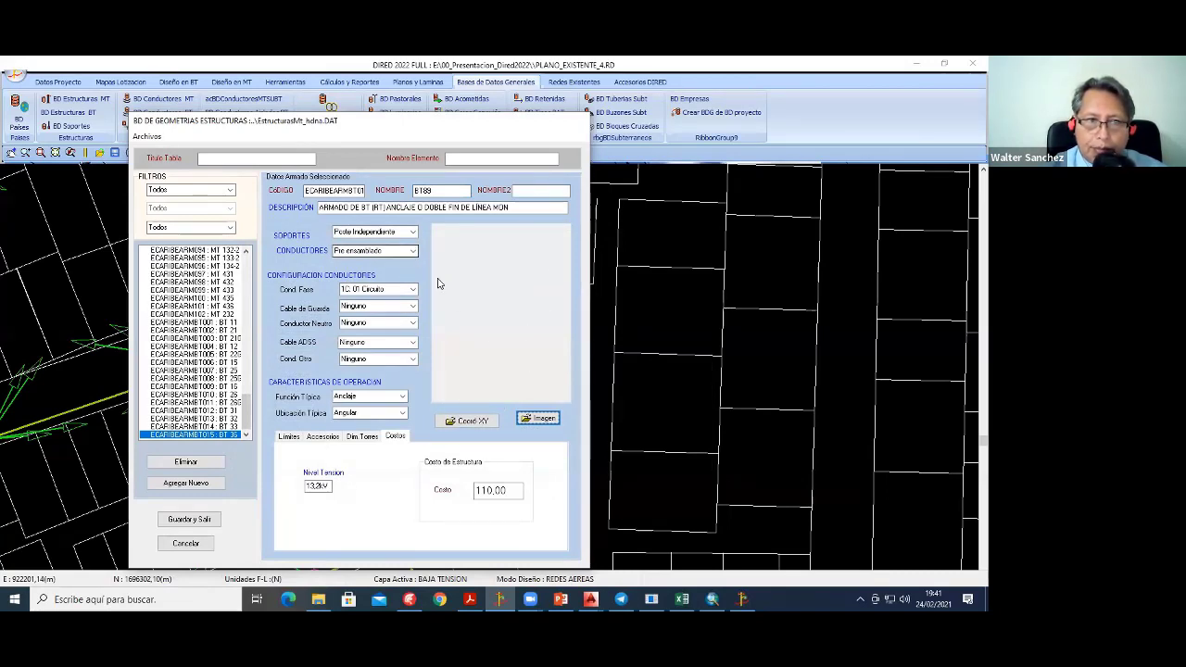
# Step: Review the MT 232 structure record, then close the structure geometry database
pyautogui.click(215, 342)
pyautogui.click(212, 305)
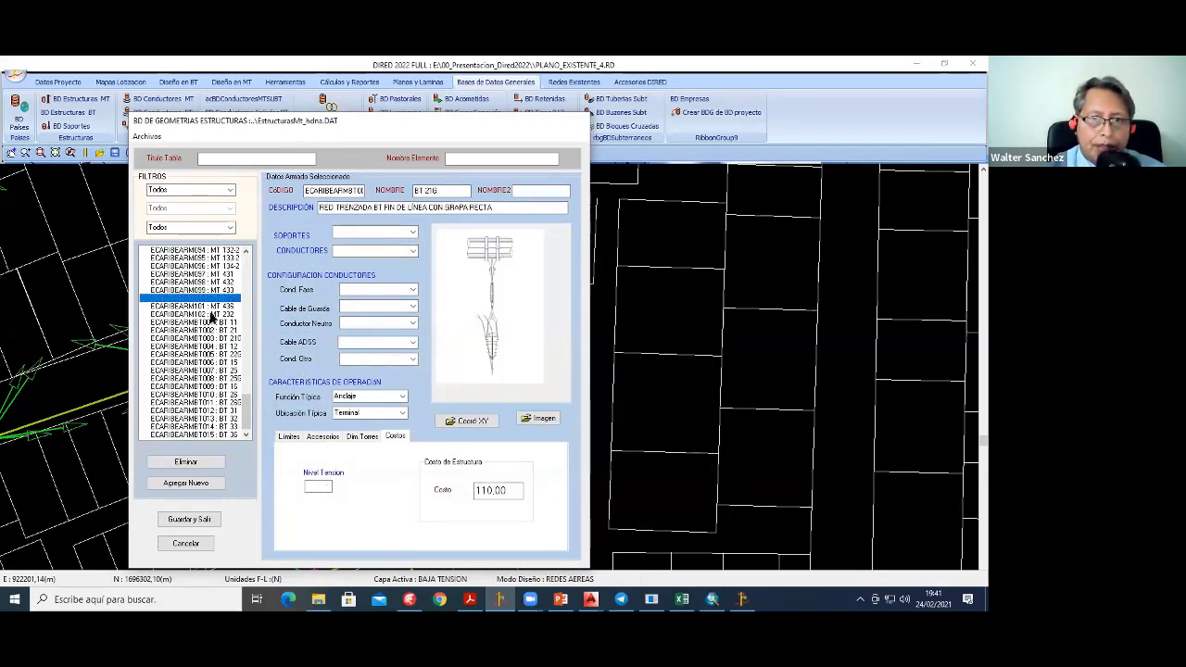
pyautogui.click(206, 315)
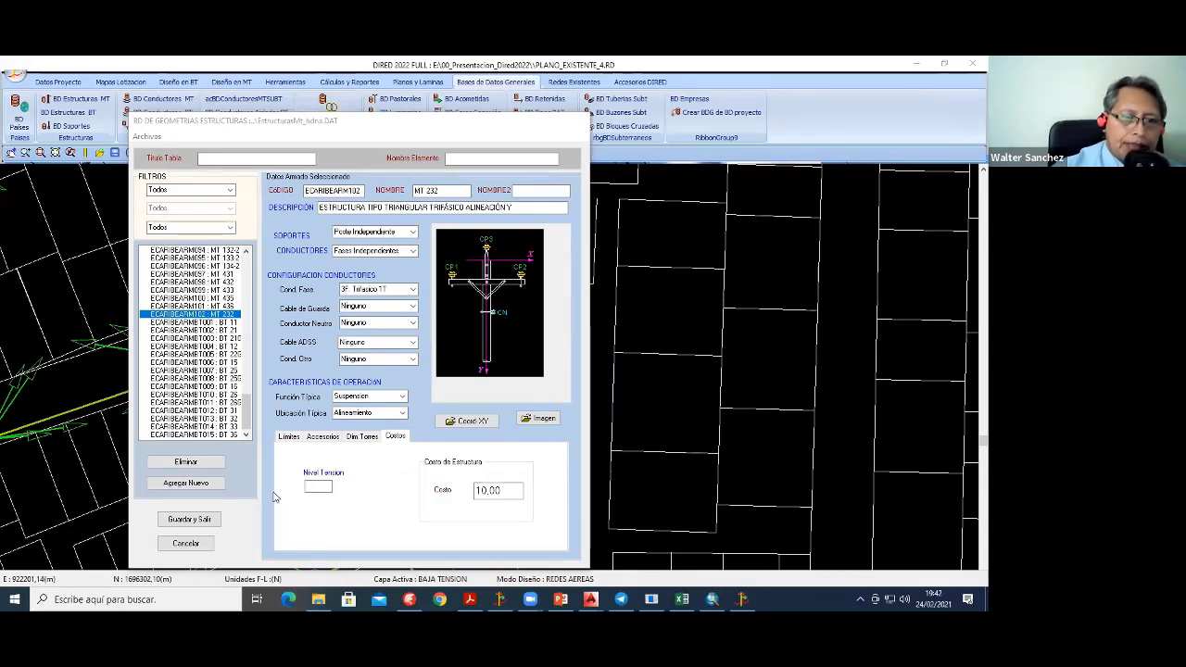
pyautogui.click(248, 174)
pyautogui.press('Escape')
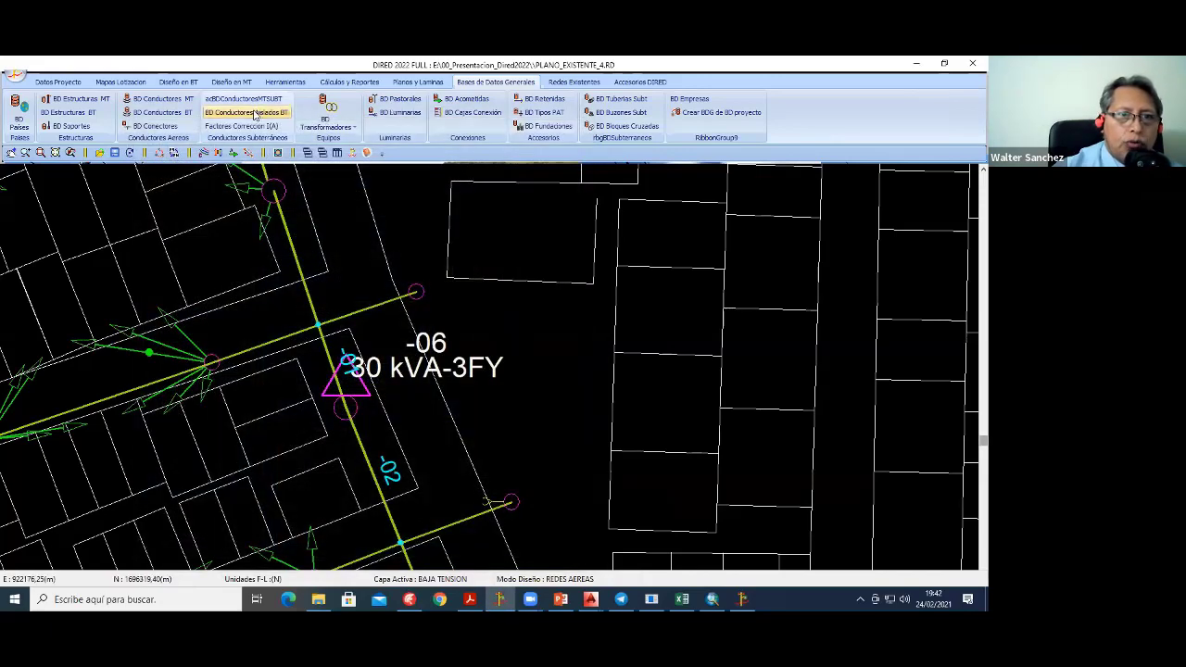
pyautogui.click(239, 113)
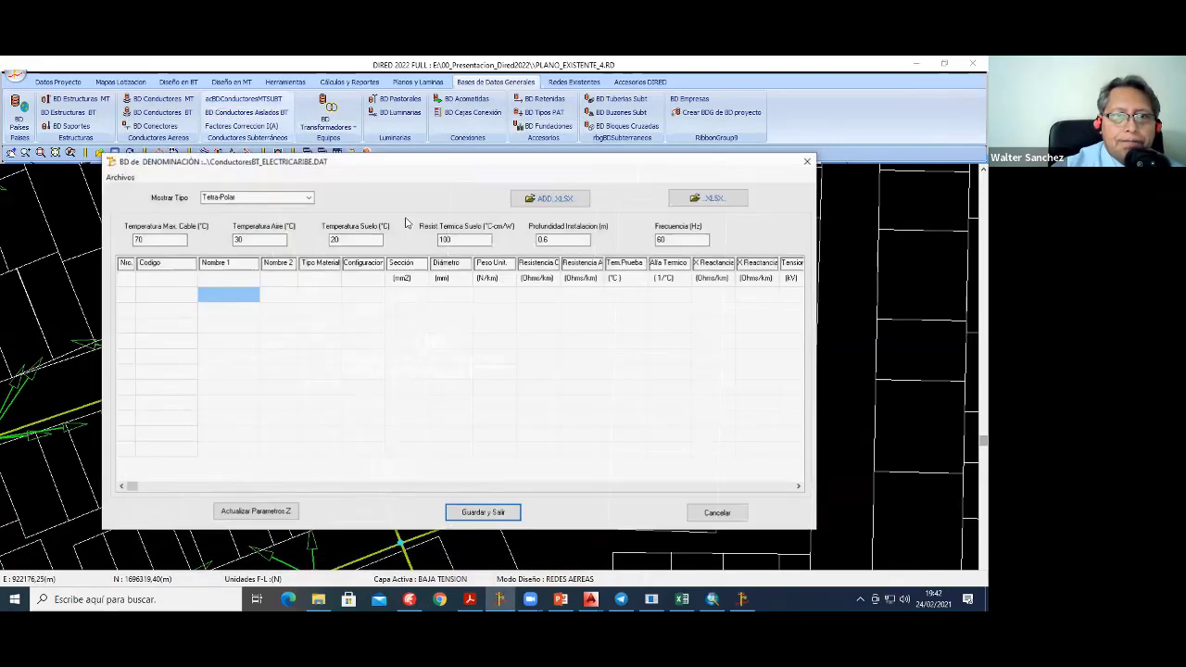
pyautogui.click(708, 513)
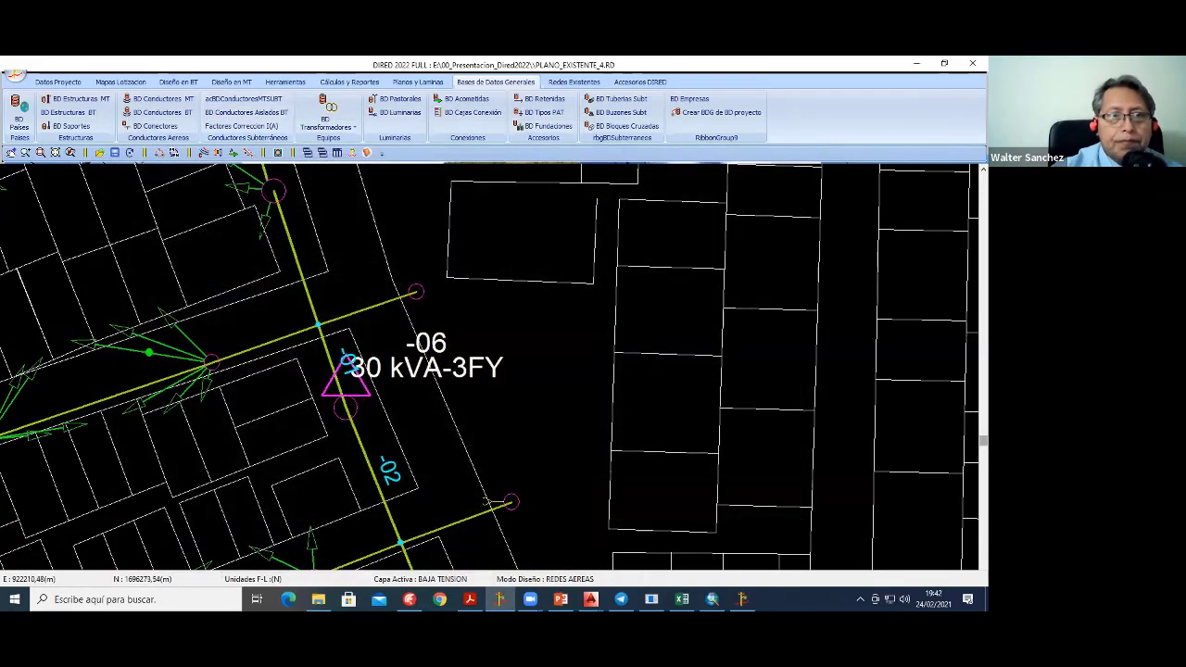
pyautogui.click(169, 113)
pyautogui.click(566, 368)
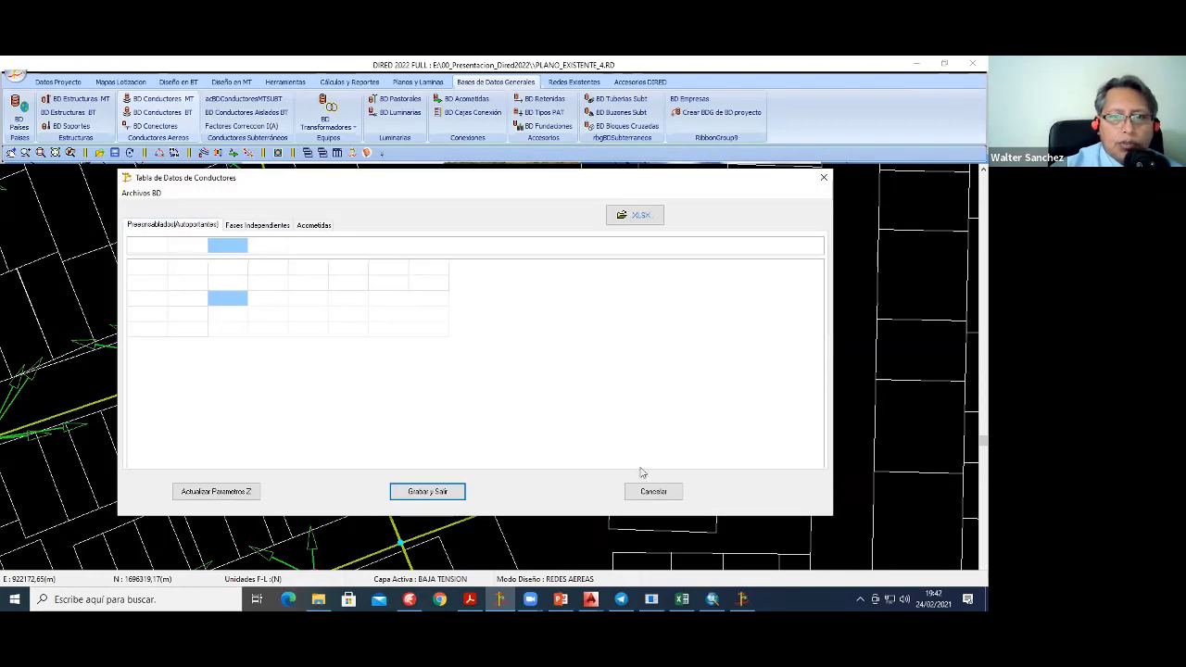
pyautogui.click(670, 493)
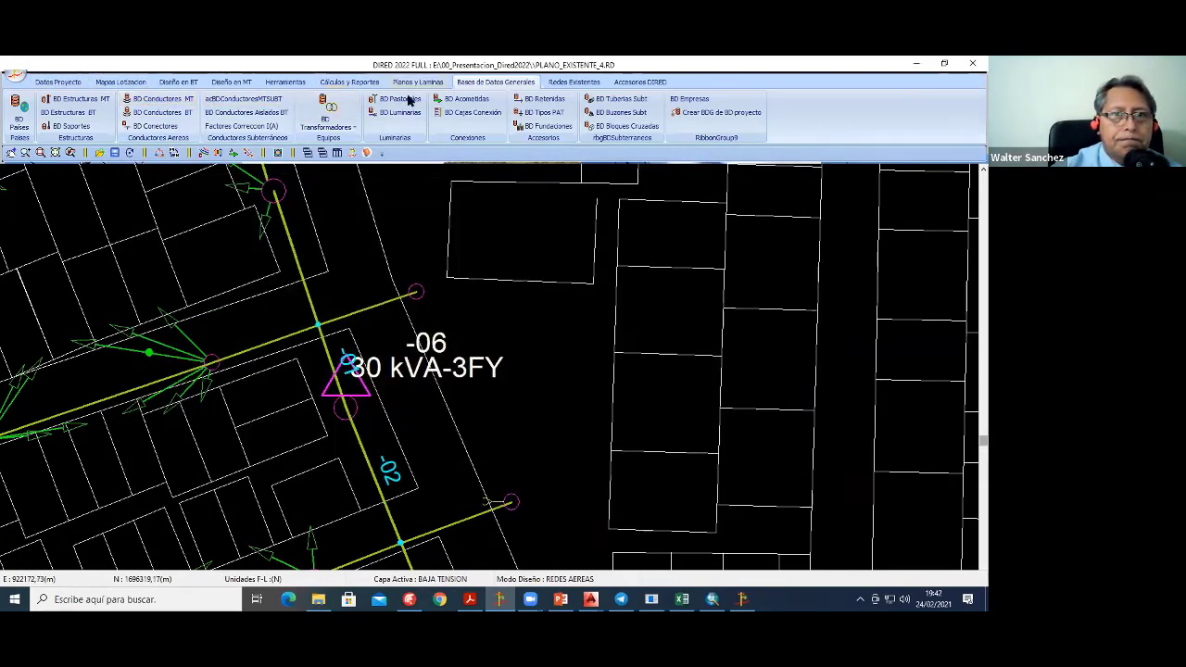
pyautogui.click(156, 109)
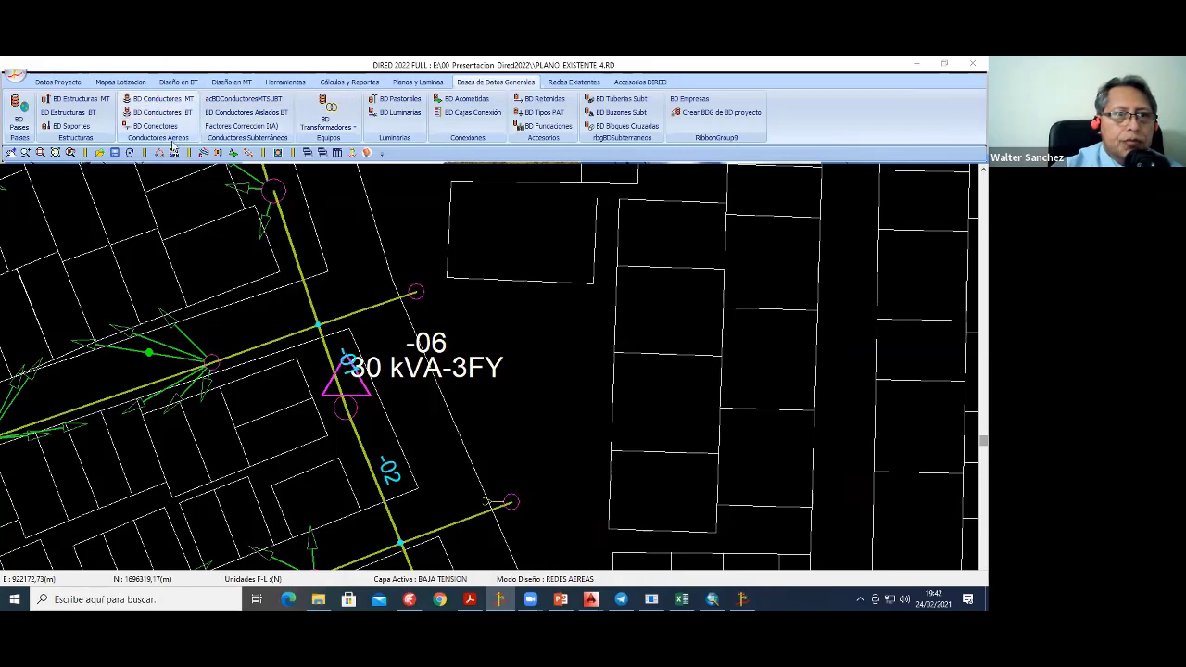
pyautogui.click(566, 368)
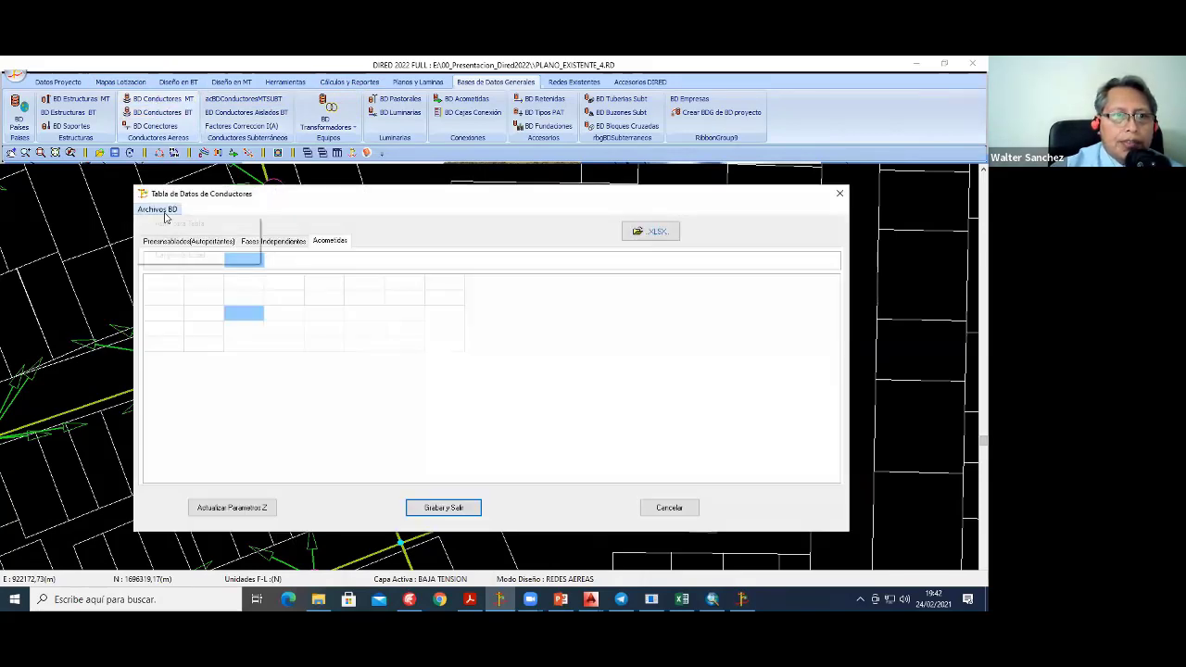
pyautogui.click(159, 209)
pyautogui.click(204, 222)
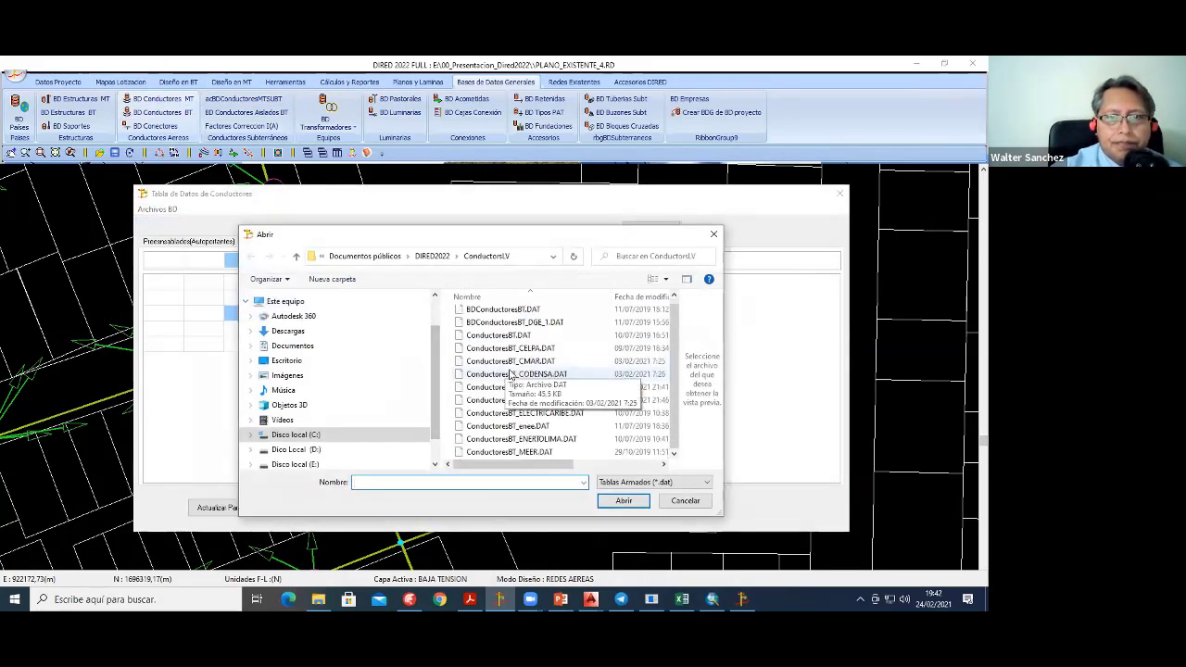
pyautogui.click(534, 376)
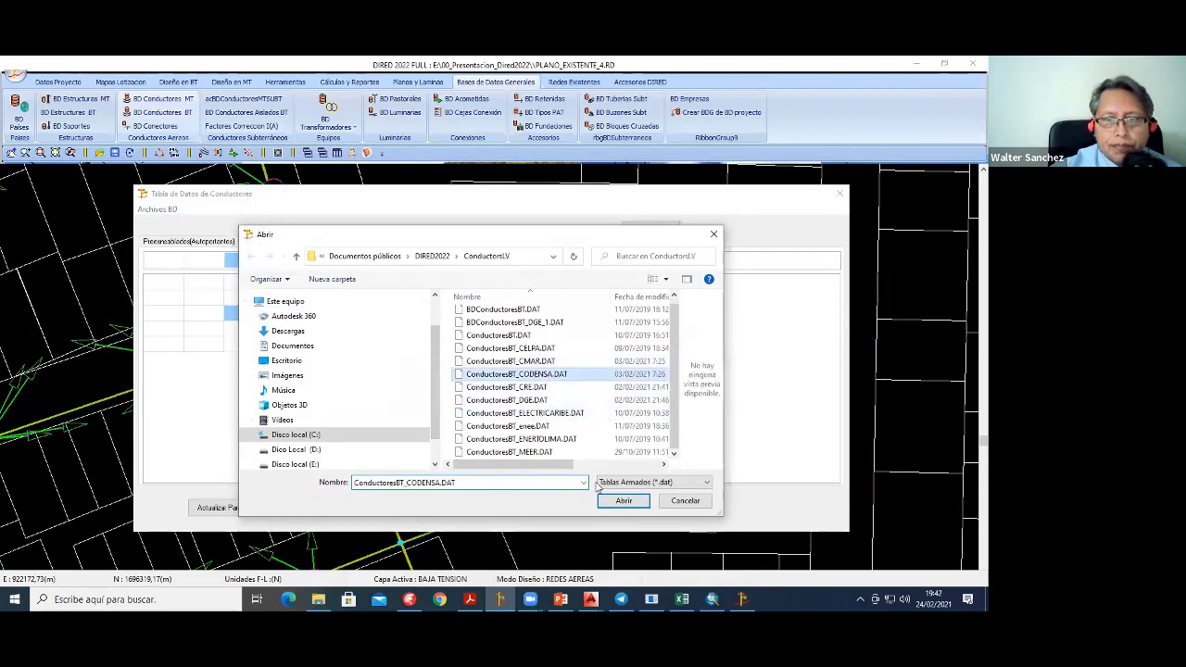
pyautogui.press('Return')
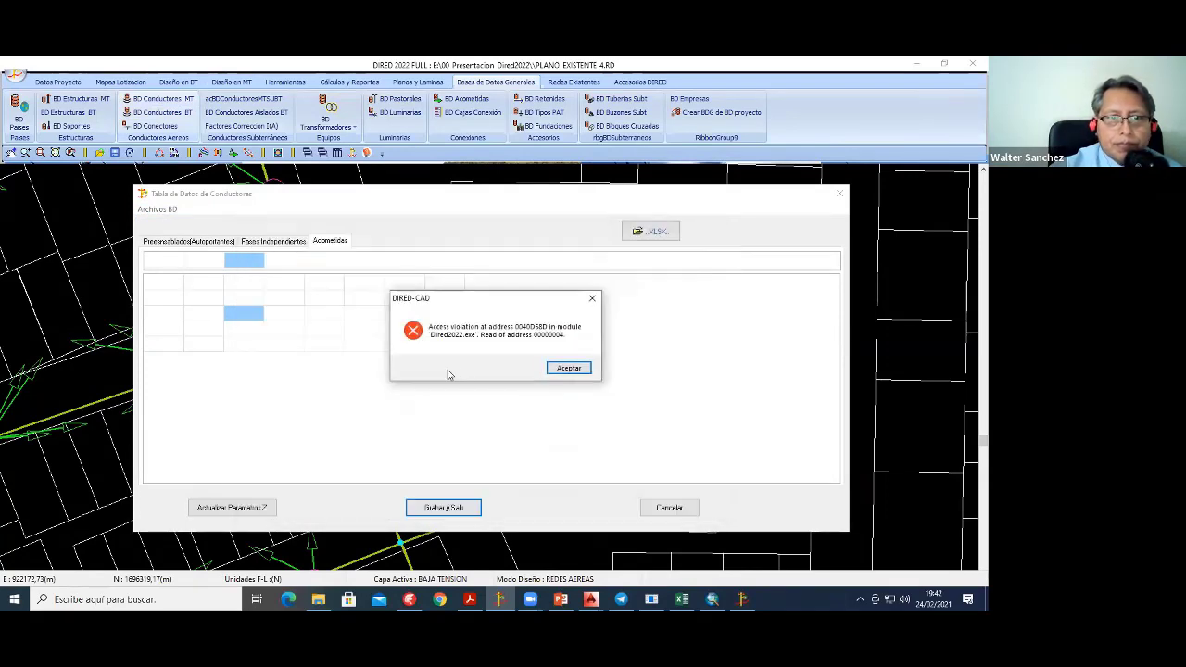
pyautogui.click(564, 369)
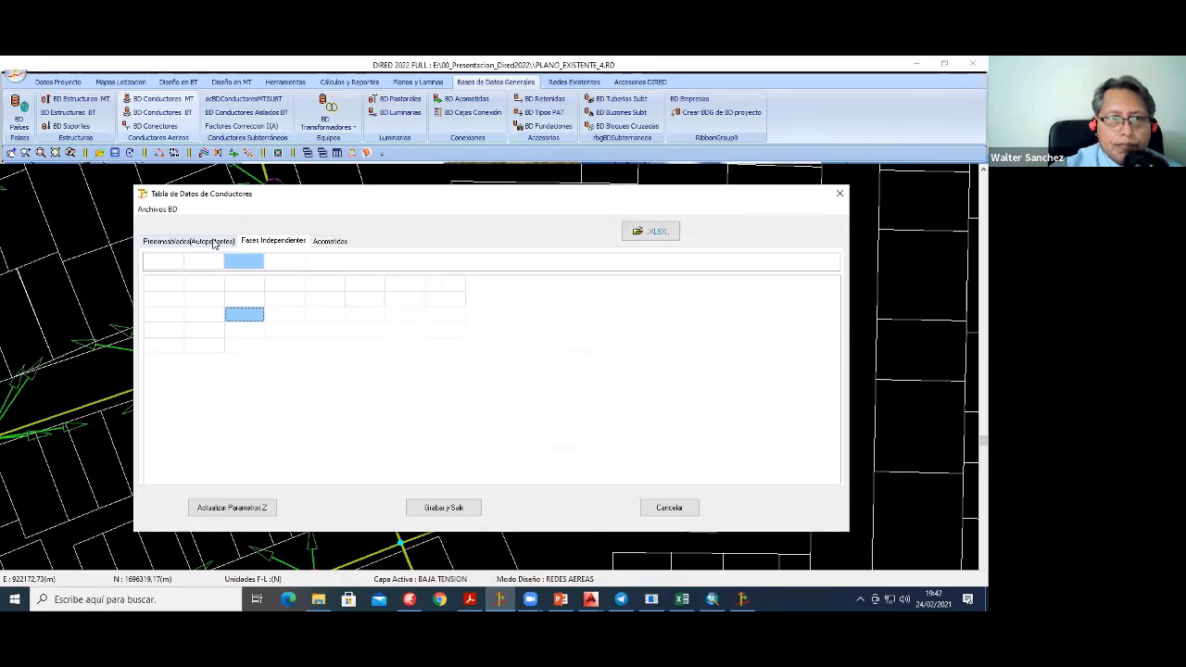
pyautogui.click(673, 508)
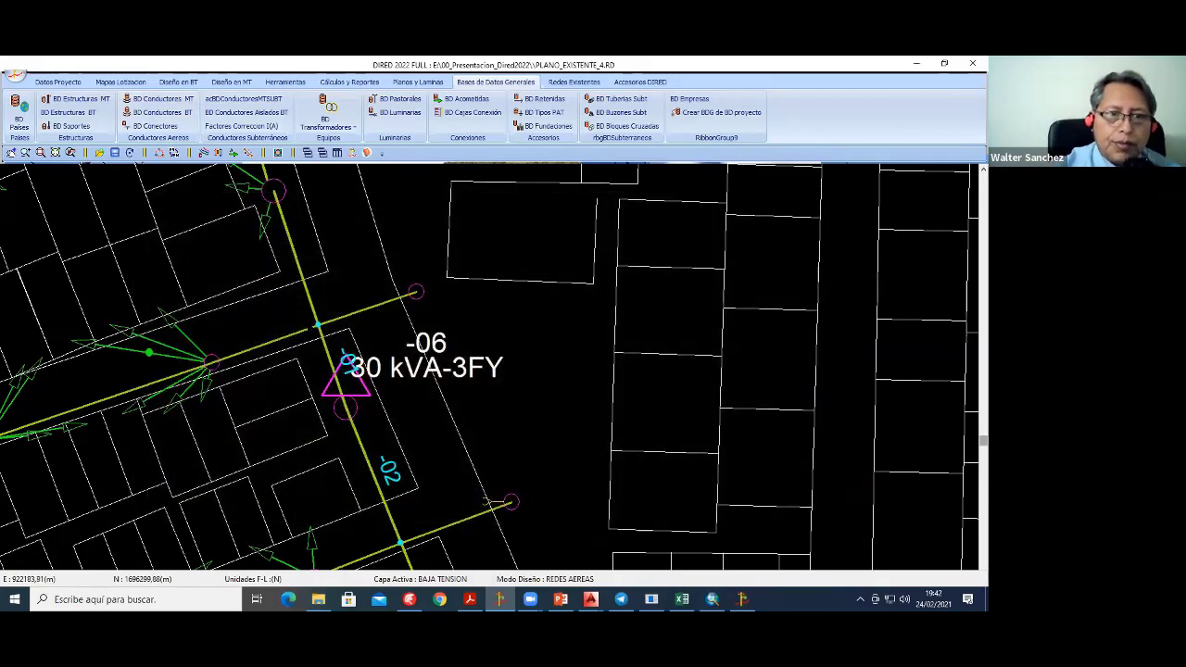
# Step: Pan and zoom out until the whole low-voltage network and its transformers are visible
pyautogui.scroll(1, 660, 397)
pyautogui.scroll(-2, 661, 397)
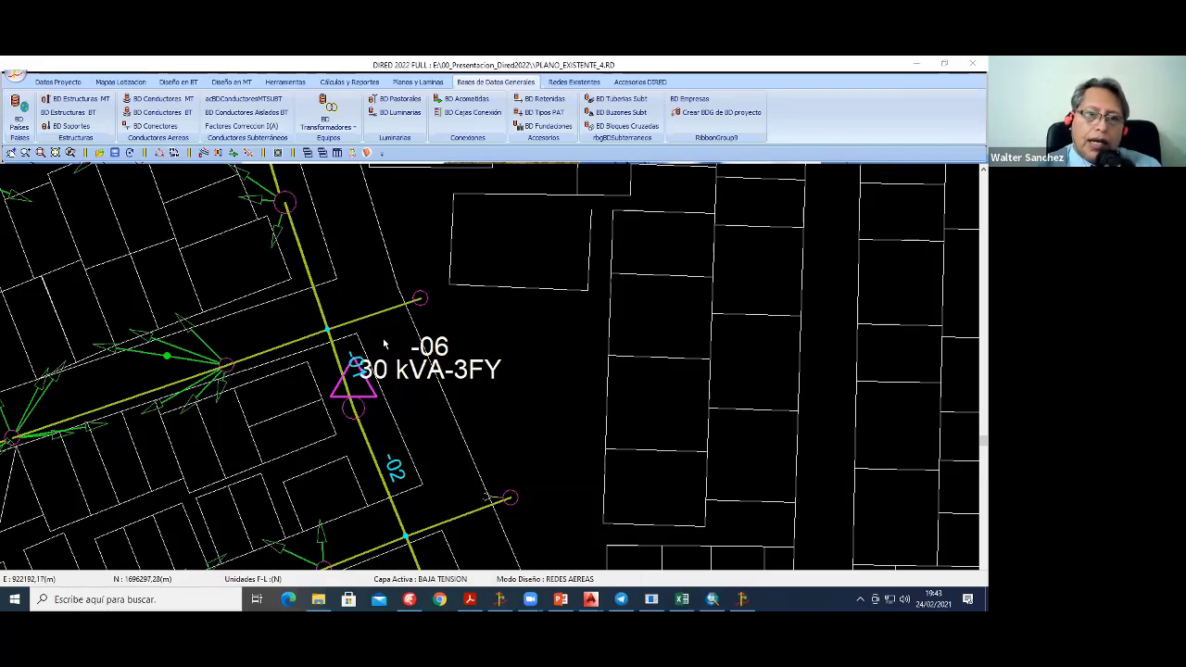
pyautogui.moveTo(386, 345); pyautogui.dragTo(365, 437, button='middle')
pyautogui.scroll(1, 455, 336)
pyautogui.moveTo(455, 336); pyautogui.dragTo(346, 337, button='middle')
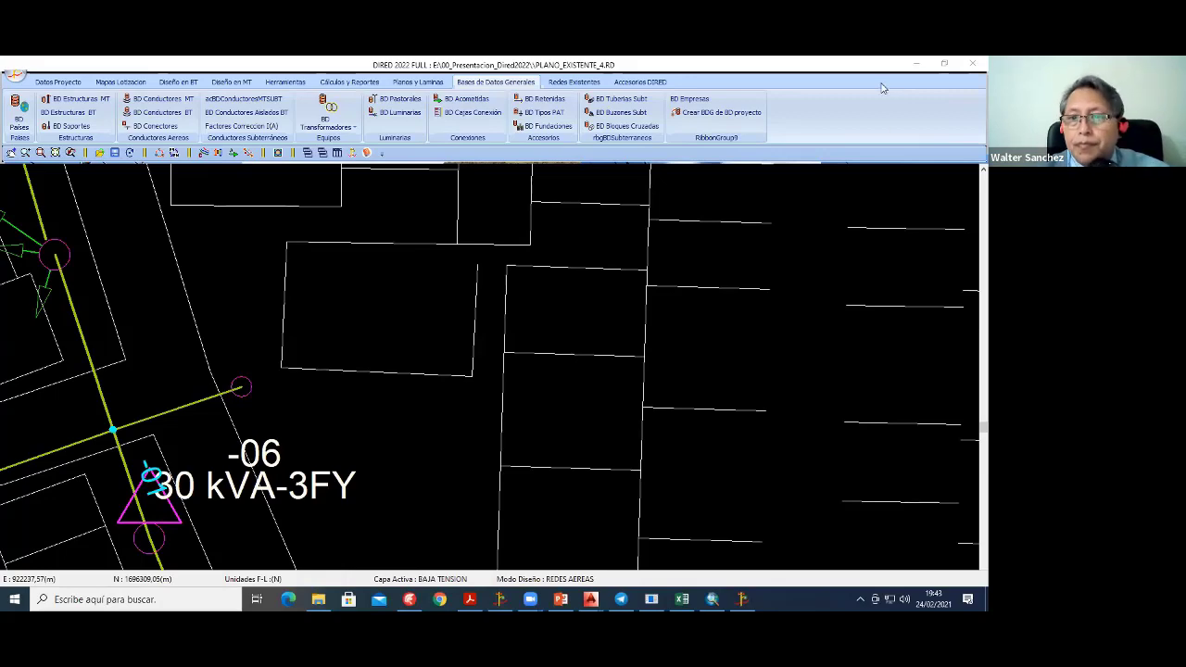
pyautogui.scroll(-2, 499, 301)
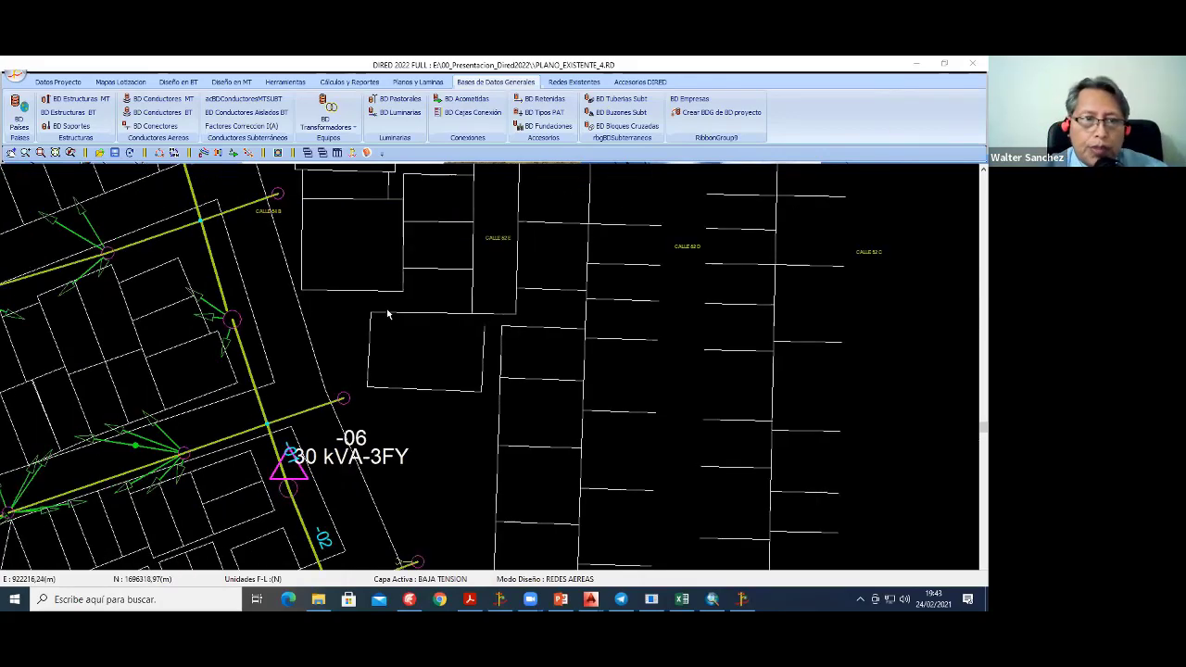
pyautogui.scroll(-2, 491, 308)
pyautogui.scroll(-2, 483, 317)
pyautogui.scroll(-1, 484, 316)
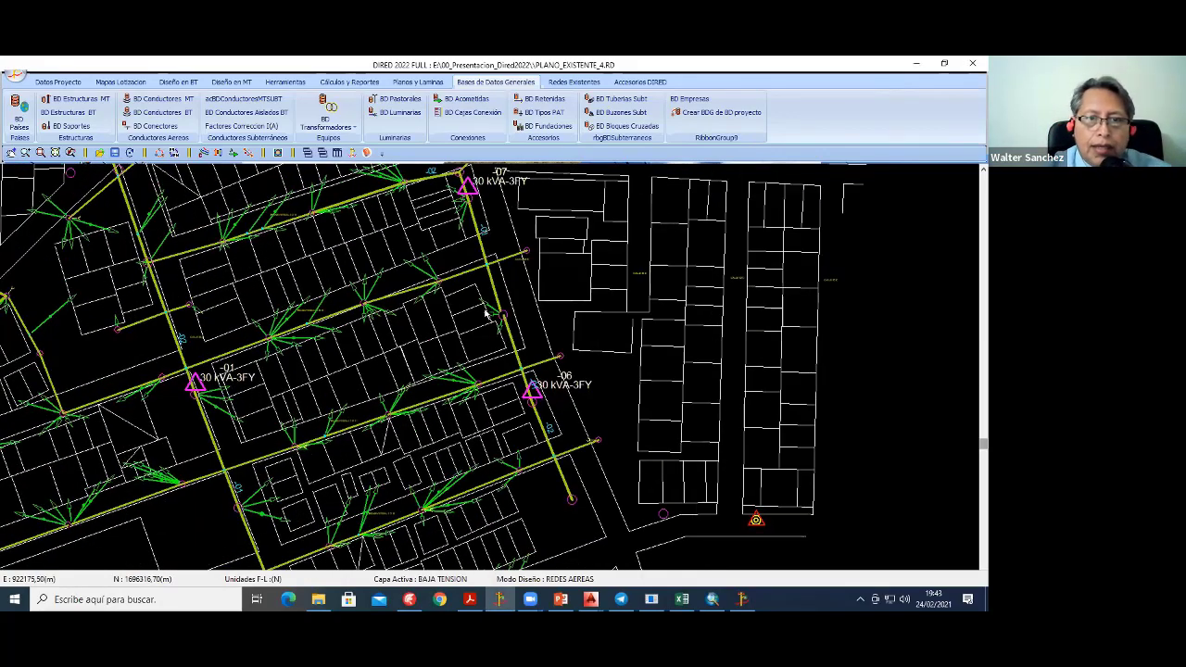
pyautogui.scroll(-2, 655, 203)
pyautogui.scroll(-2, 657, 207)
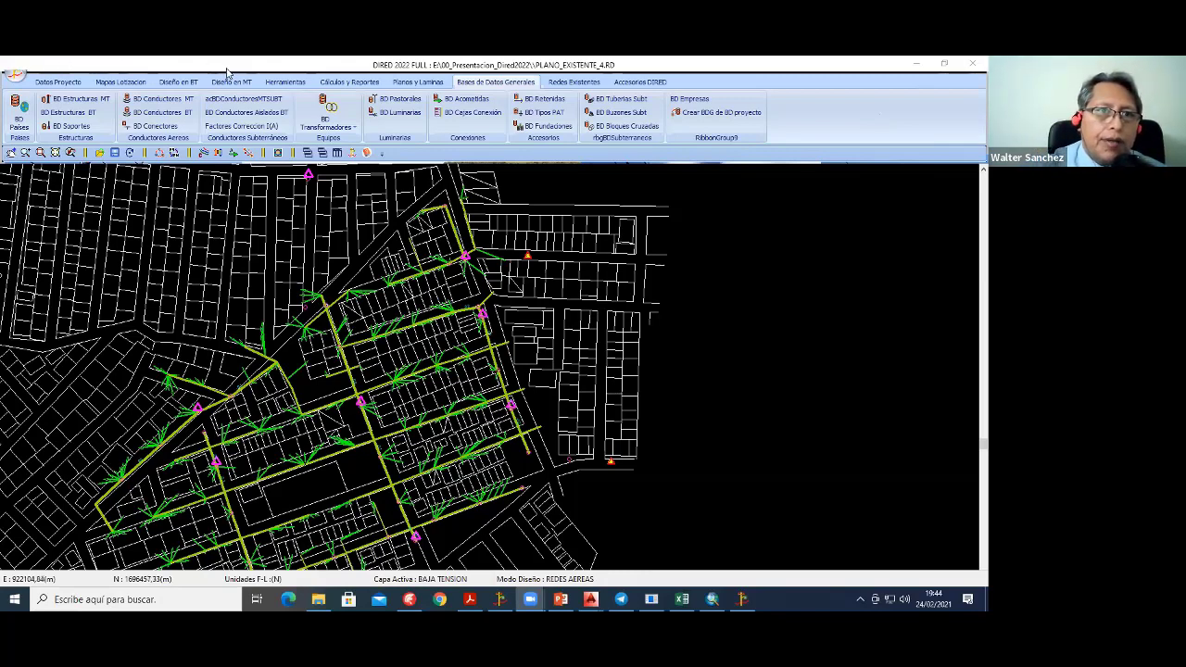
# Step: Open the general BT configuration and check the connection box types on the design page
pyautogui.click(178, 82)
pyautogui.click(30, 111)
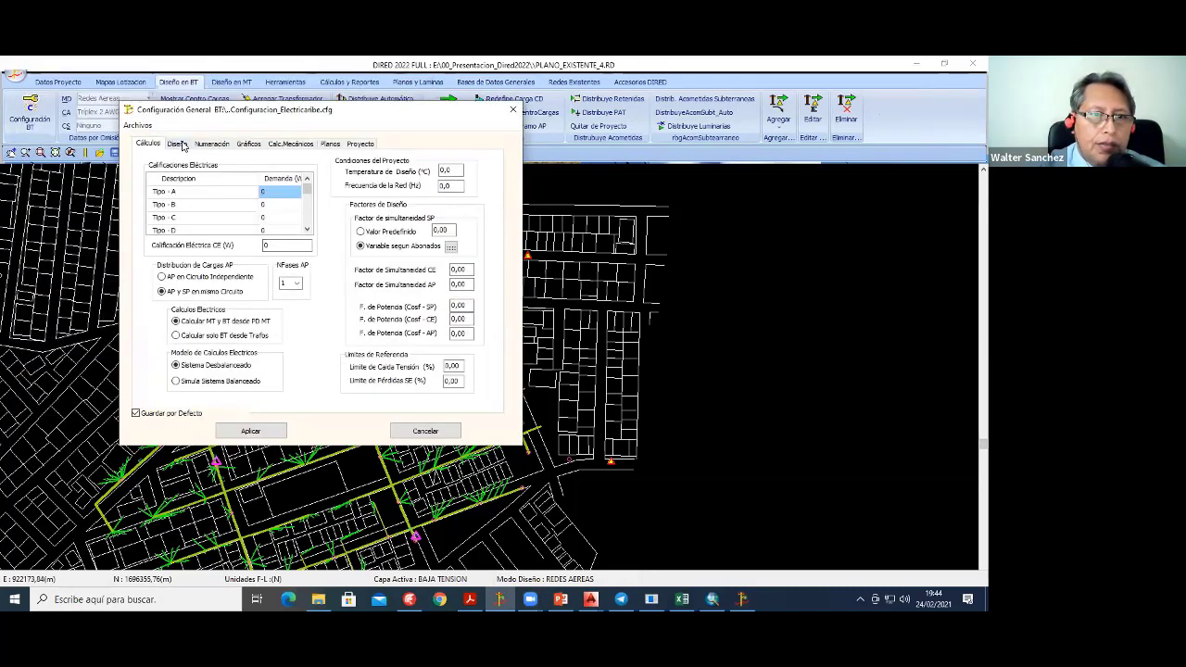
pyautogui.click(178, 144)
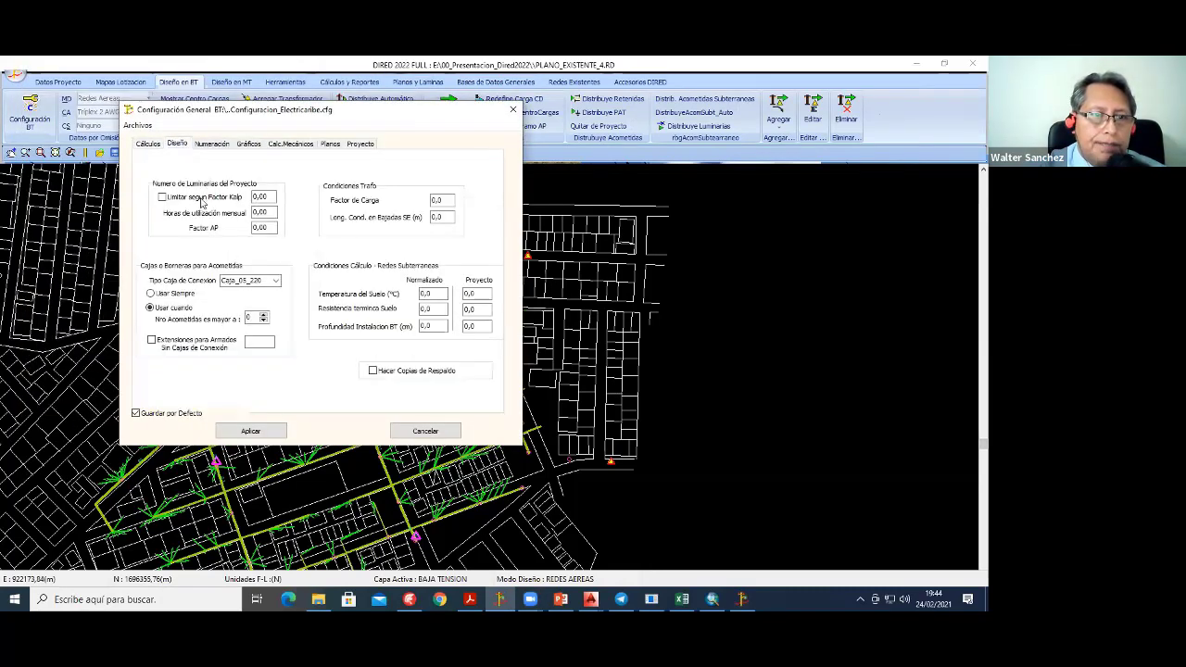
pyautogui.click(275, 282)
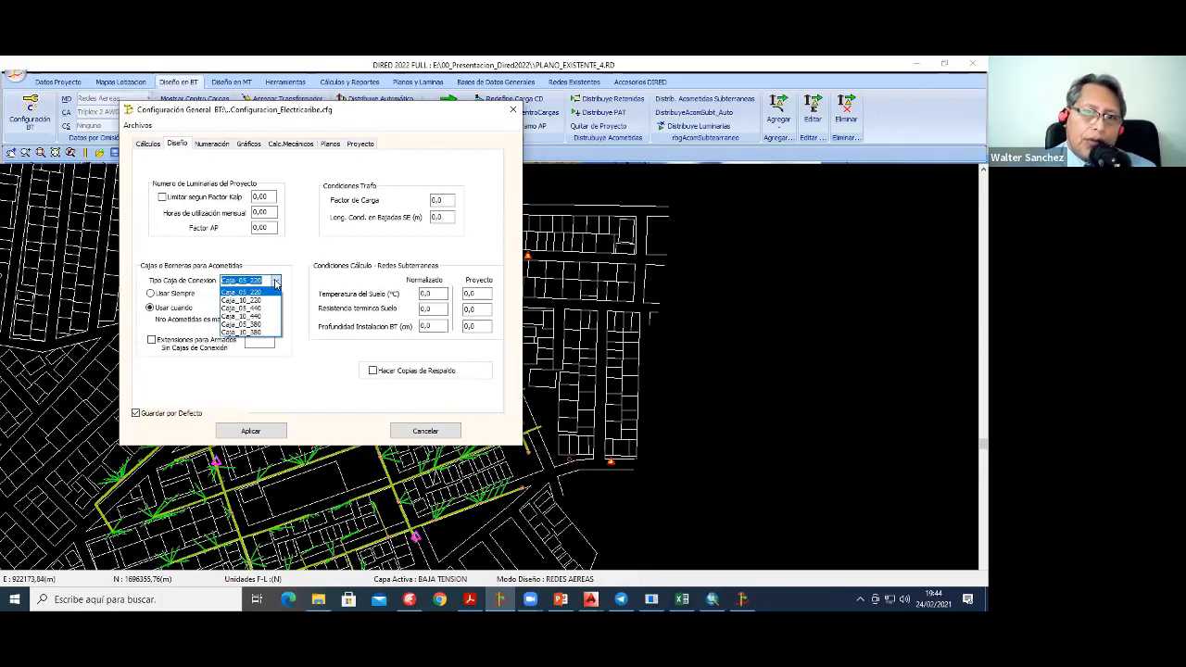
pyautogui.click(425, 431)
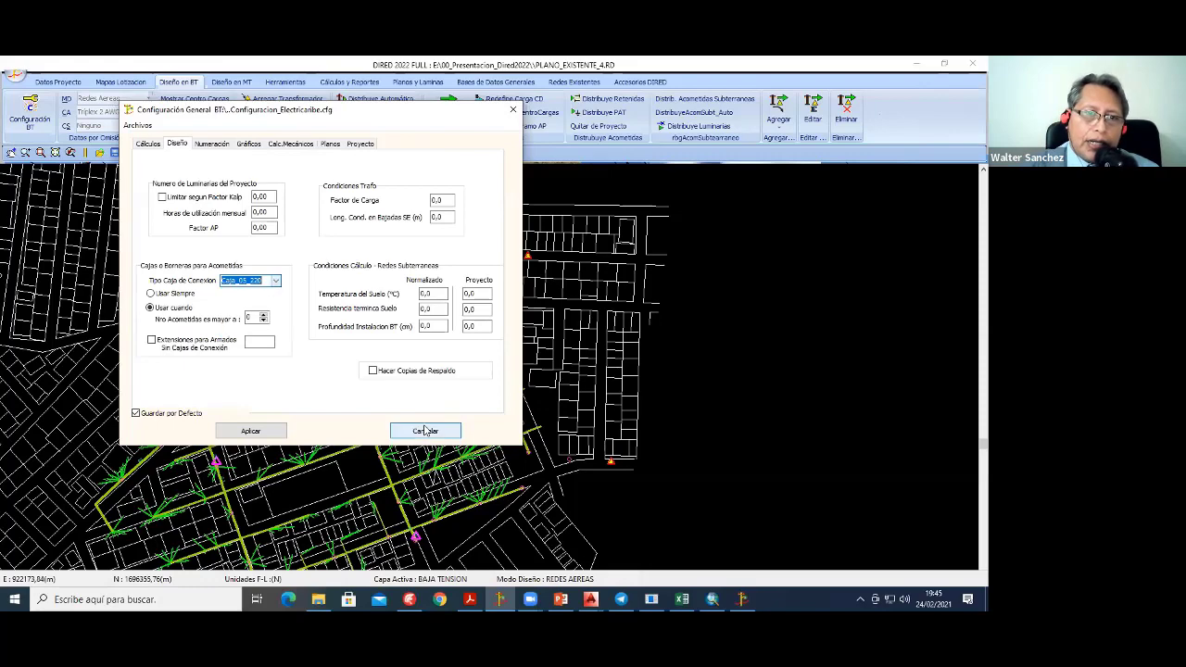
pyautogui.click(425, 431)
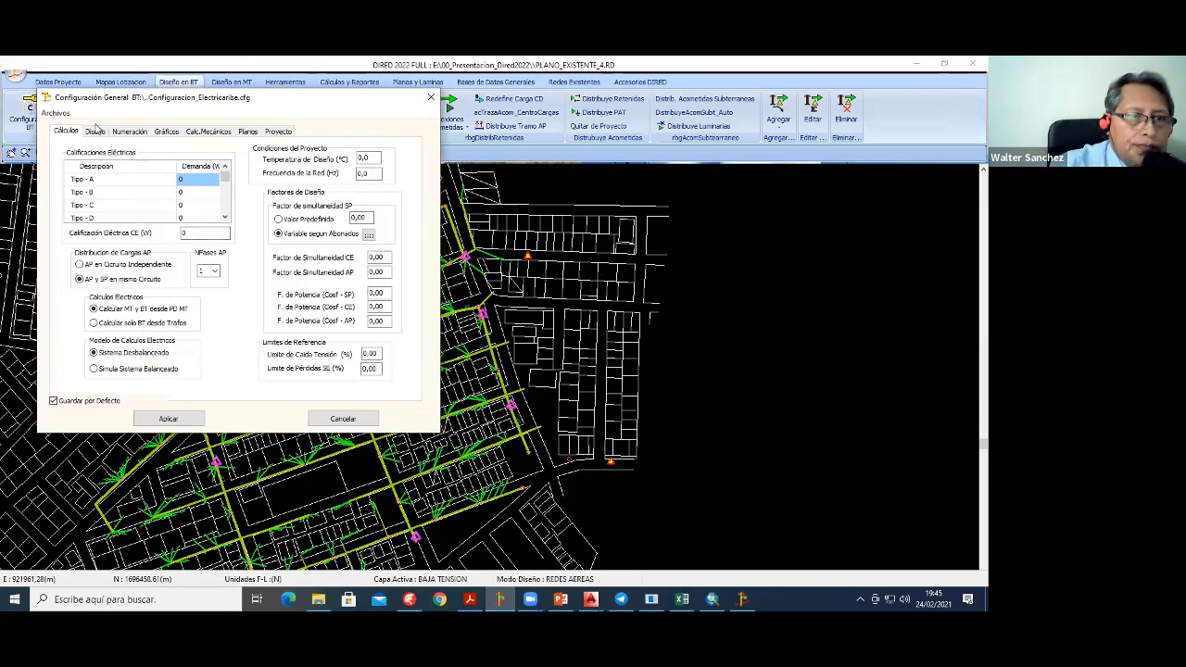
# Step: Review the service-connection count threshold, then cancel the configuration without changes
pyautogui.click(96, 131)
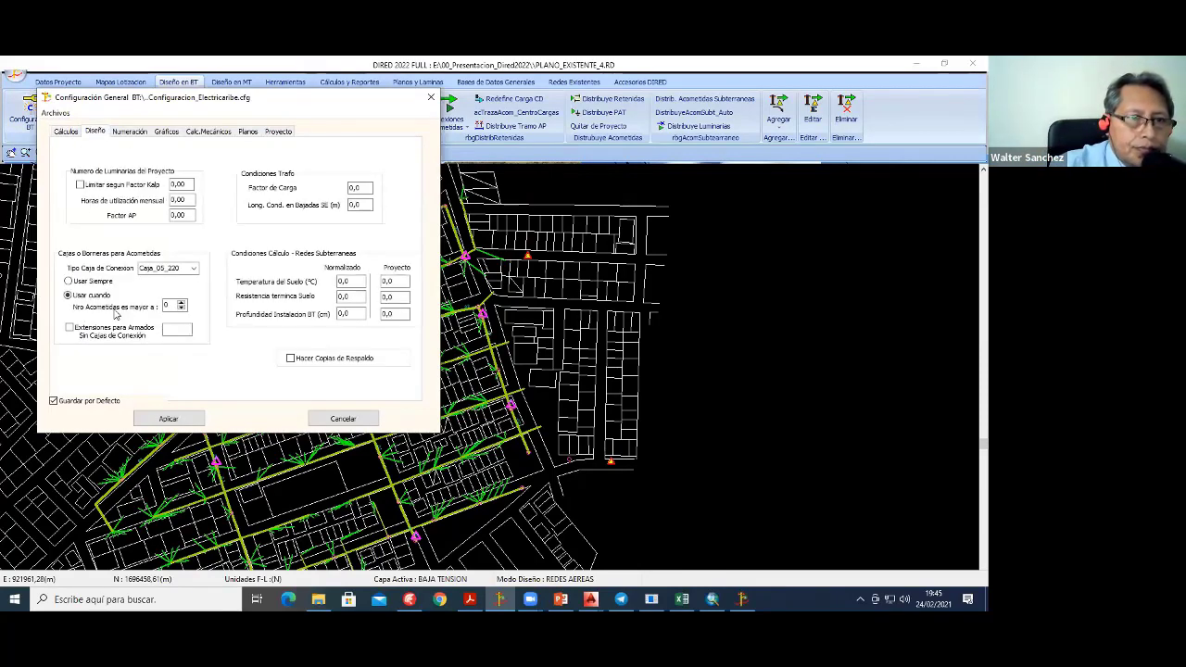
pyautogui.click(181, 303)
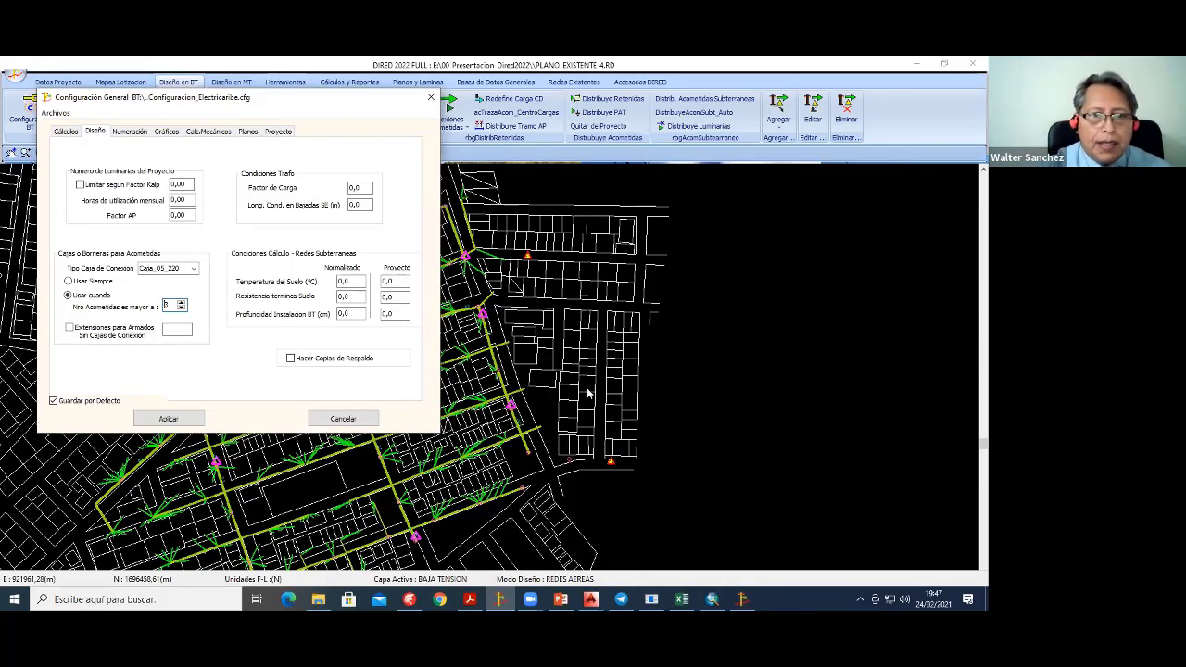
pyautogui.click(350, 420)
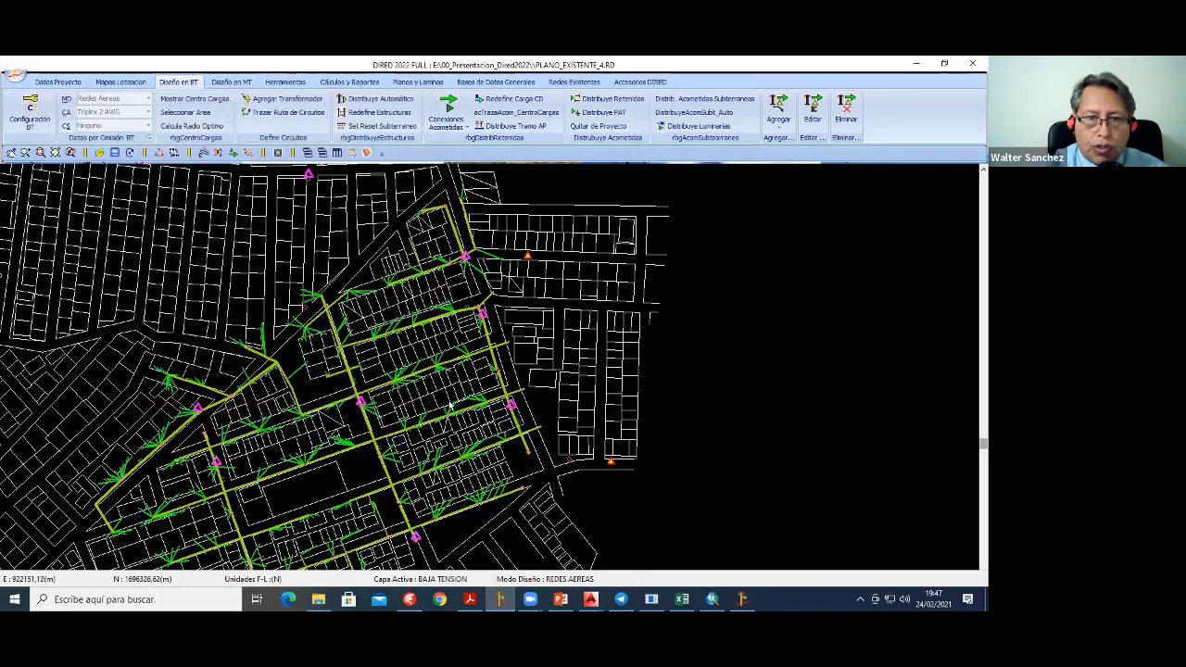